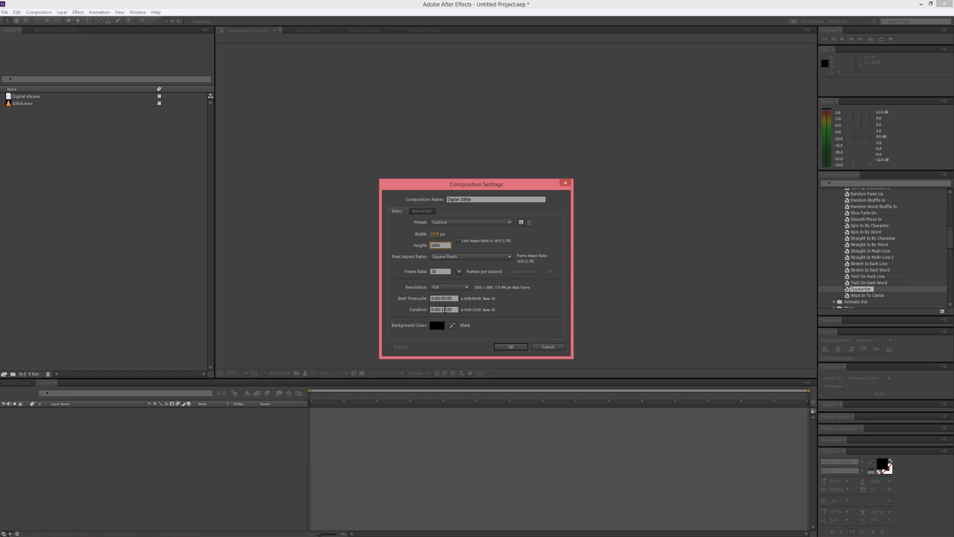
Step: Set the Digital 1080p composition's duration to 7 seconds and create the composition
{"action": "left_click", "coordinate": [447, 310]}
{"action": "key", "text": "BackSpace"}
{"action": "key", "text": "BackSpace"}
{"action": "type", "text": "7"}
{"action": "left_click", "coordinate": [503, 346]}
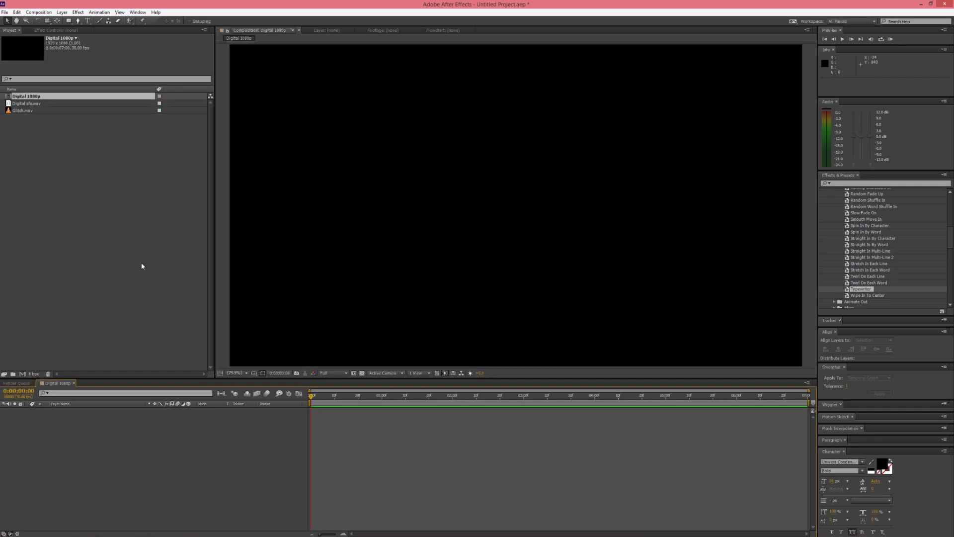
Step: Create a new 7-second composition named Logo Here, 1920 px wide and 400 px high
{"action": "right_click", "coordinate": [47, 148]}
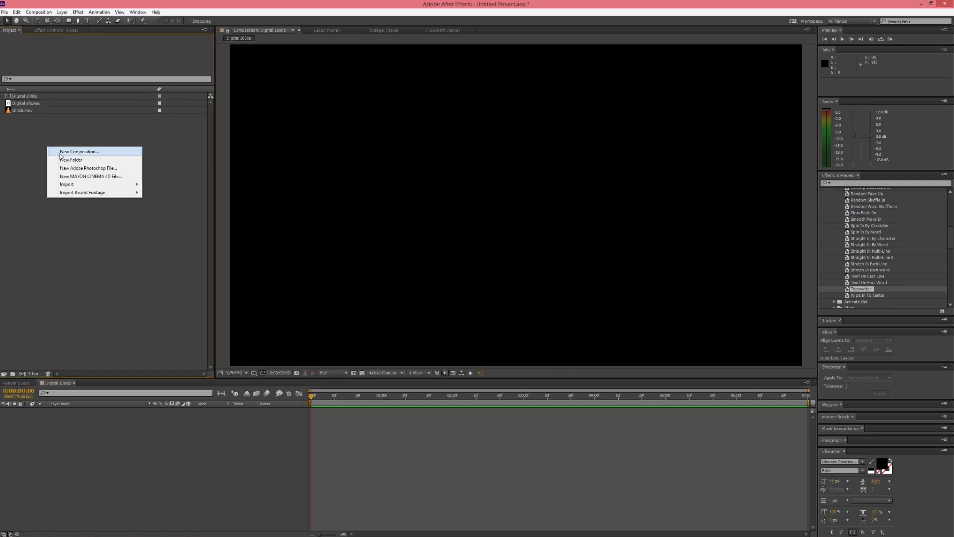
{"action": "left_click", "coordinate": [44, 137]}
{"action": "left_click", "coordinate": [39, 12]}
{"action": "left_click", "coordinate": [50, 20]}
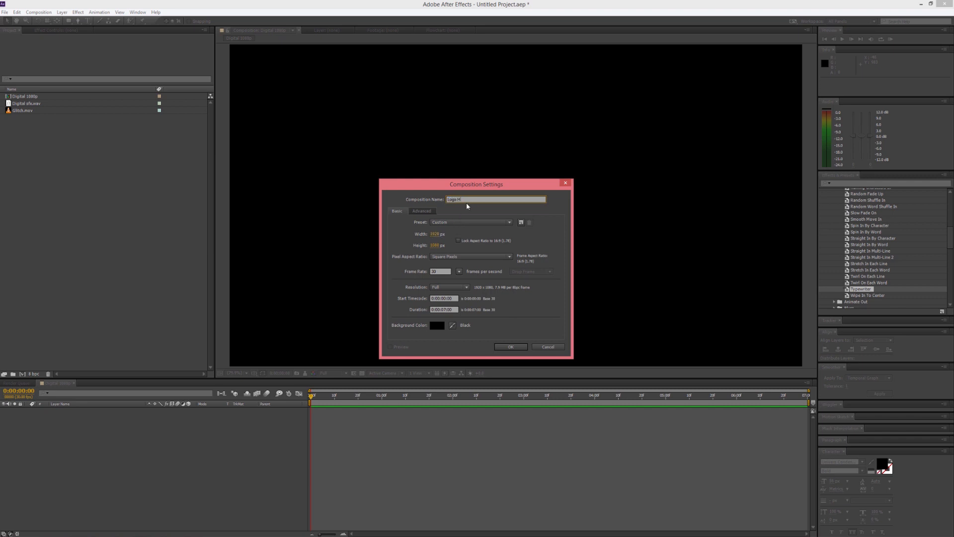
{"action": "left_click", "coordinate": [440, 247]}
{"action": "type", "text": "400"}
{"action": "left_click", "coordinate": [510, 346]}
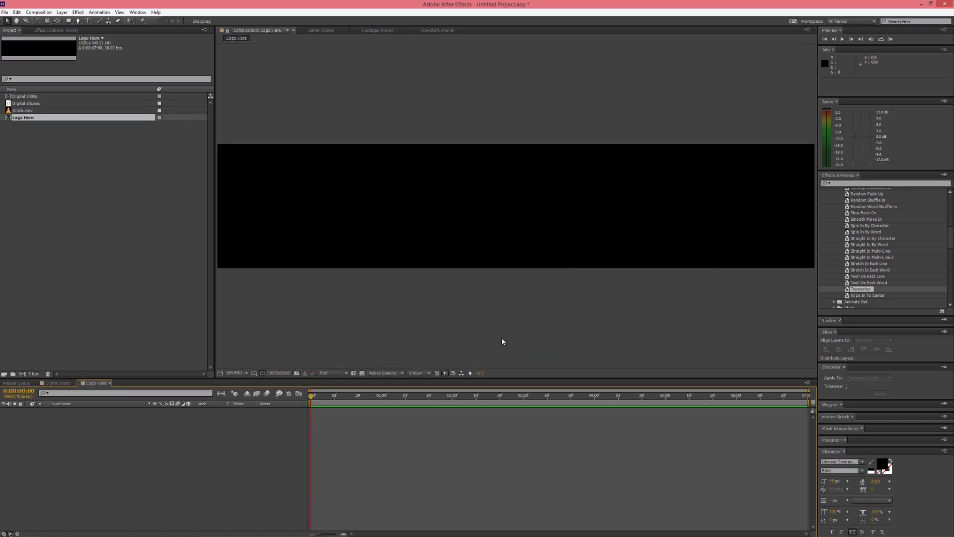
Step: Add a text layer reading DIGITAL to the Logo Here composition
{"action": "scroll", "coordinate": [492, 225], "scroll_direction": "down", "scroll_amount": 1}
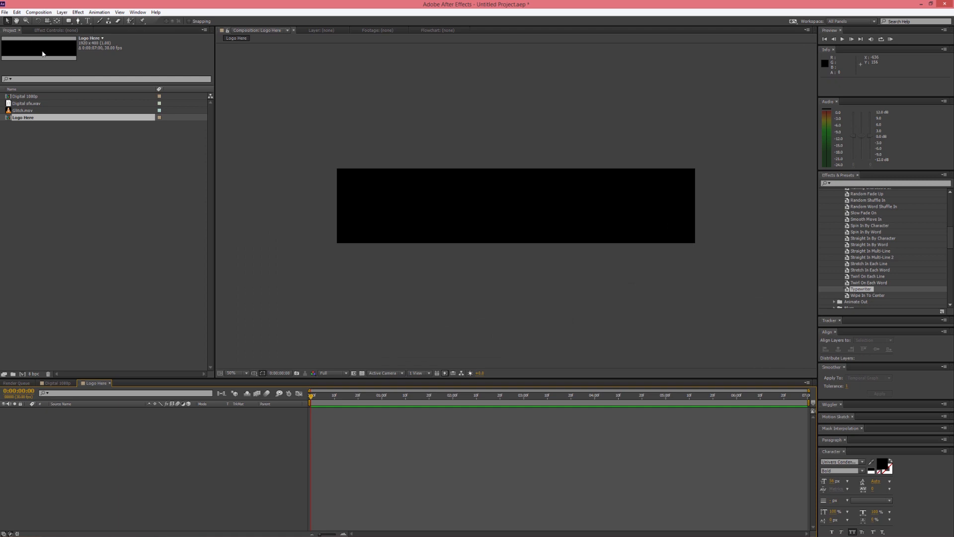
{"action": "left_click", "coordinate": [87, 21]}
{"action": "left_click", "coordinate": [386, 202]}
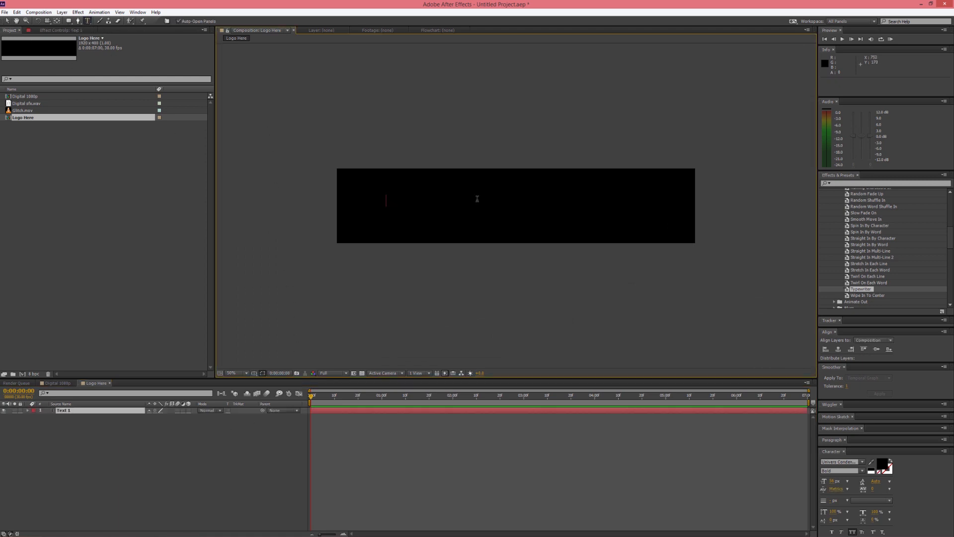
{"action": "type", "text": "L"}
{"action": "type", "text": "i"}
{"action": "left_click", "coordinate": [6, 22]}
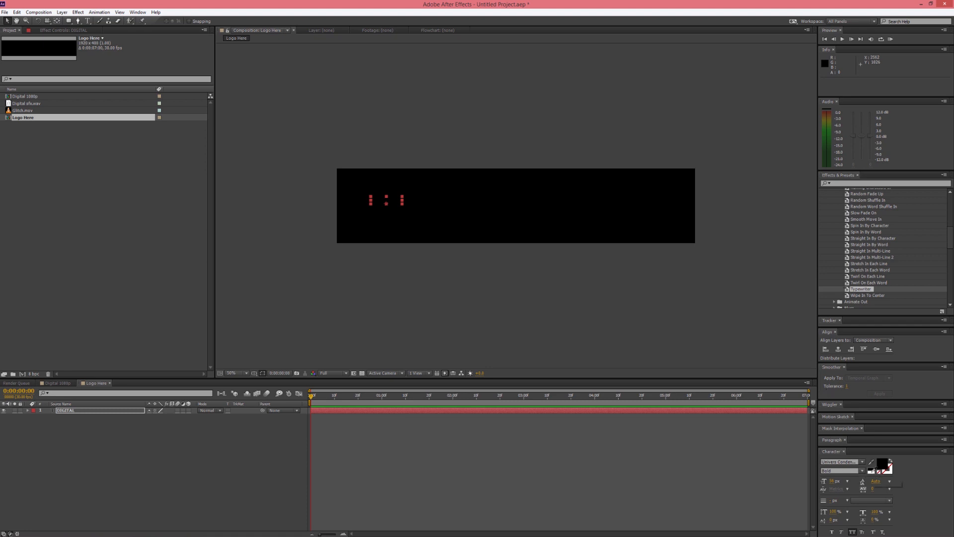
Step: Change the DIGITAL text's fill colour to white and check it briefly against the transparency grid
{"action": "left_click", "coordinate": [873, 474]}
{"action": "left_click", "coordinate": [873, 475]}
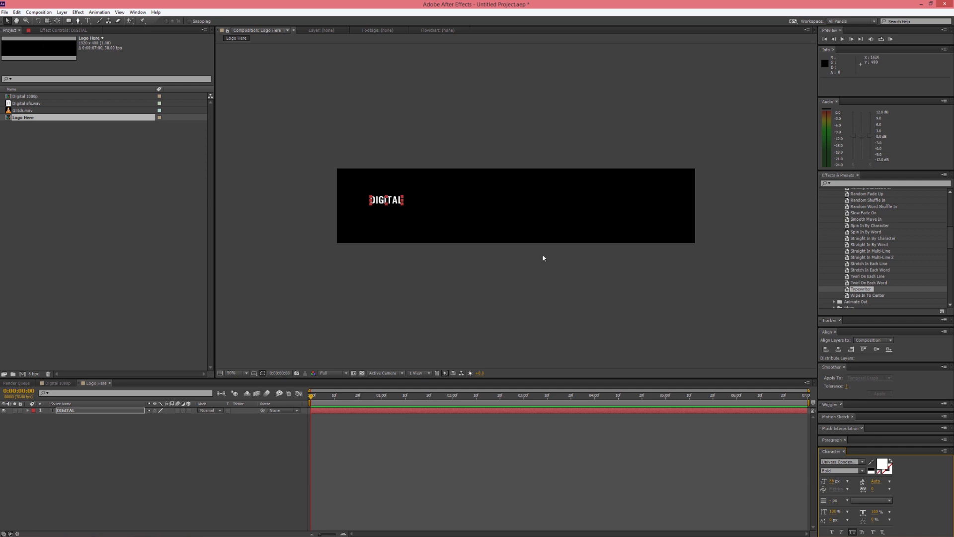
{"action": "left_click", "coordinate": [362, 373]}
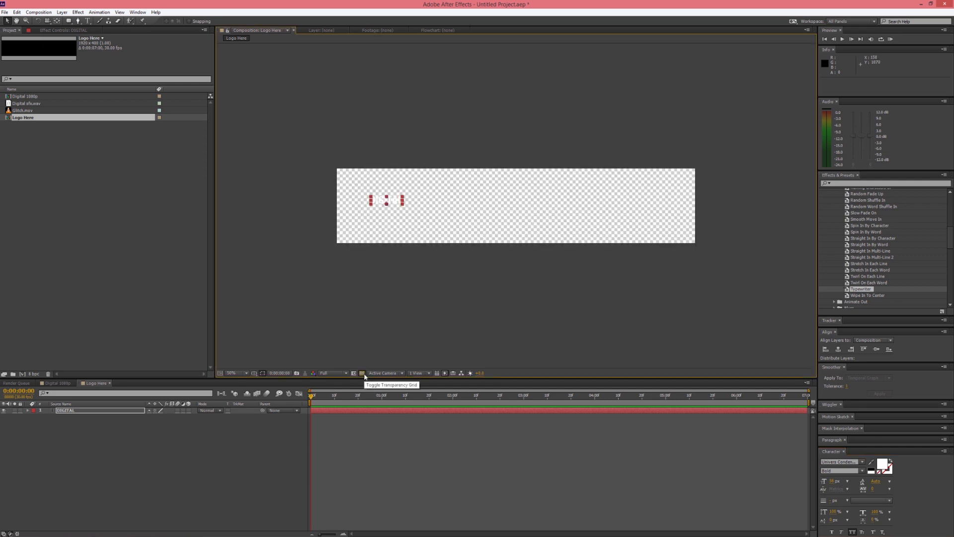
{"action": "left_click", "coordinate": [362, 373]}
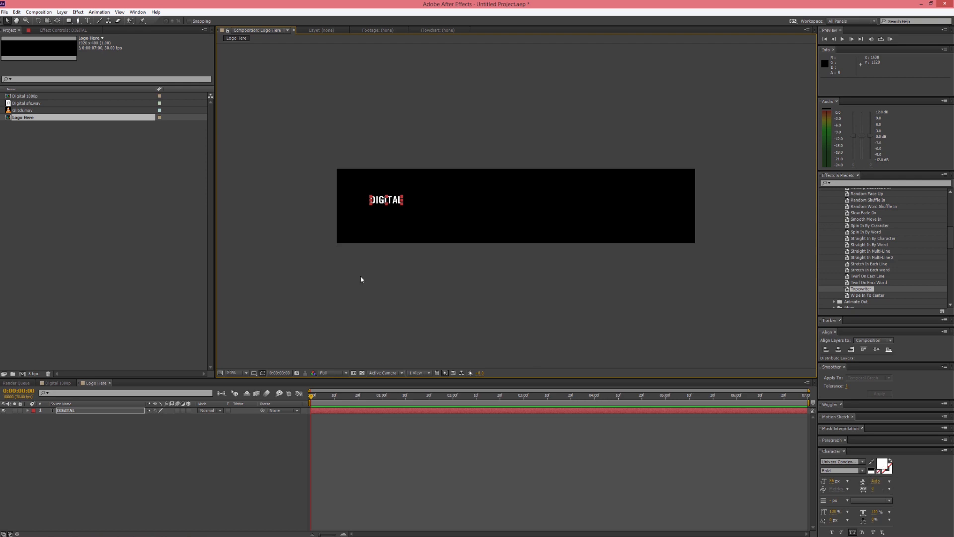
Step: Enlarge the DIGITAL text until it nearly fills the frame height and centre it in the composition
{"action": "left_click_drag", "start_coordinate": [404, 200], "coordinate": [564, 152]}
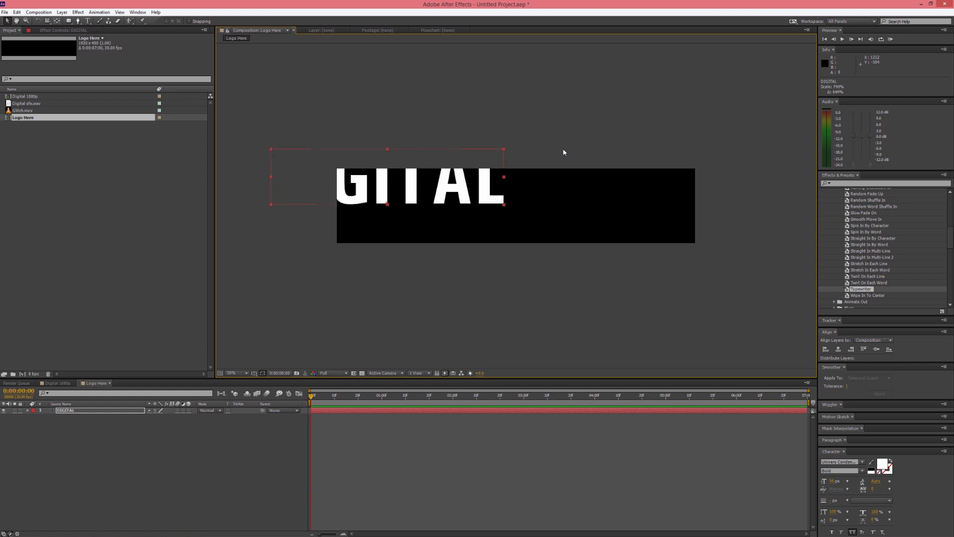
{"action": "left_click_drag", "start_coordinate": [474, 185], "coordinate": [600, 215]}
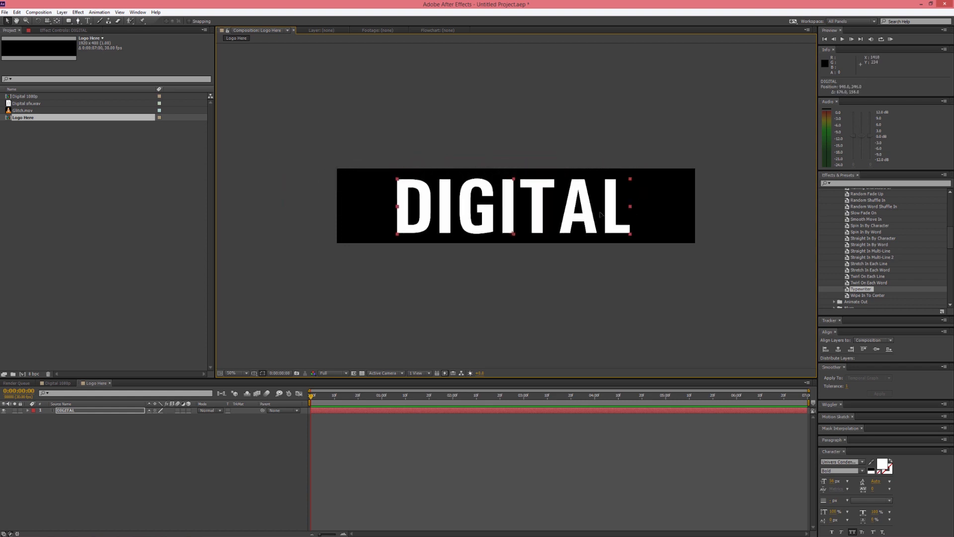
{"action": "mouse_move", "coordinate": [630, 180]}
{"action": "left_mouse_down"}
{"action": "mouse_move", "coordinate": [656, 171]}
{"action": "mouse_move", "coordinate": [619, 193]}
{"action": "left_mouse_up"}
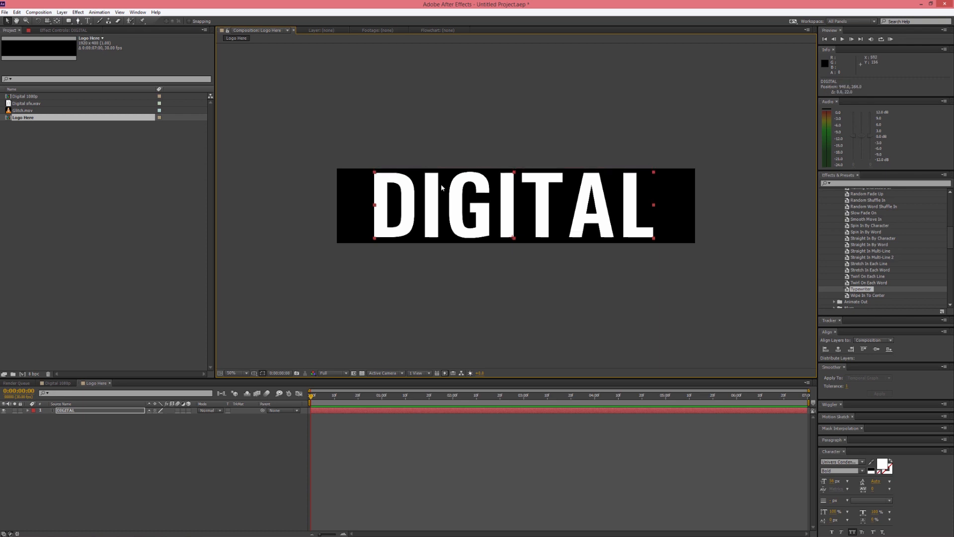
Step: Close the Logo Here timeline and place the Logo Here composition as a layer in Digital 1080p
{"action": "left_click", "coordinate": [110, 383]}
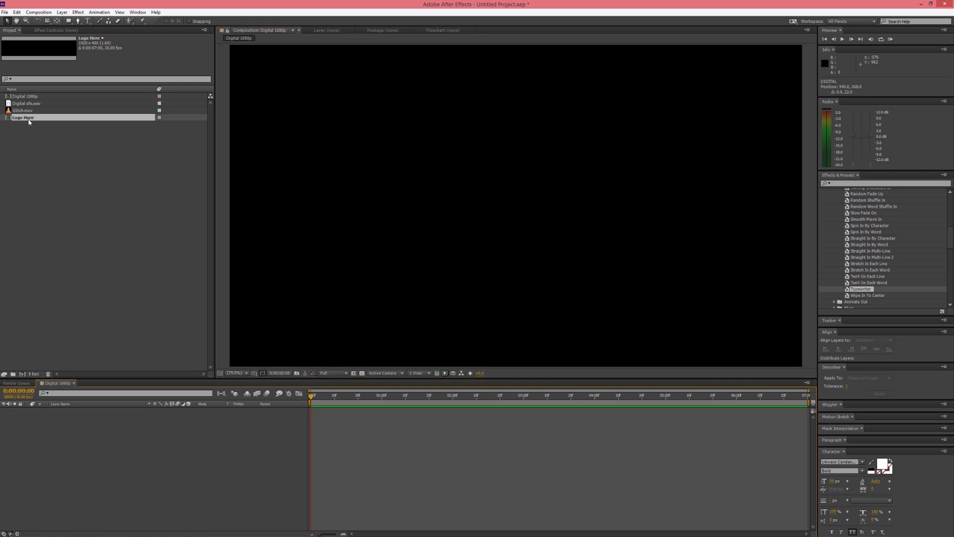
{"action": "left_click_drag", "start_coordinate": [29, 120], "coordinate": [82, 453]}
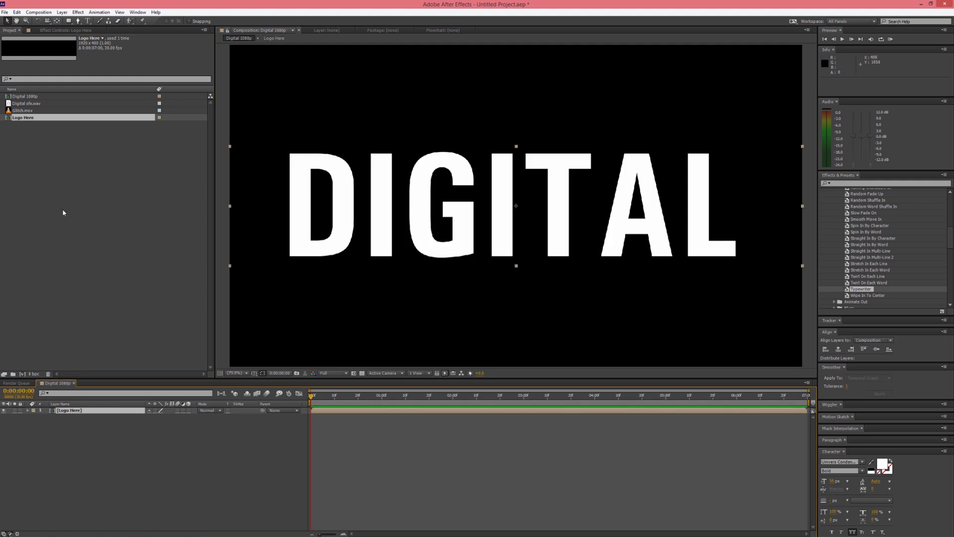
Step: Create a new composition named Random Text 1, 1500 px wide and 700 px high
{"action": "right_click", "coordinate": [43, 142]}
{"action": "left_click", "coordinate": [65, 147]}
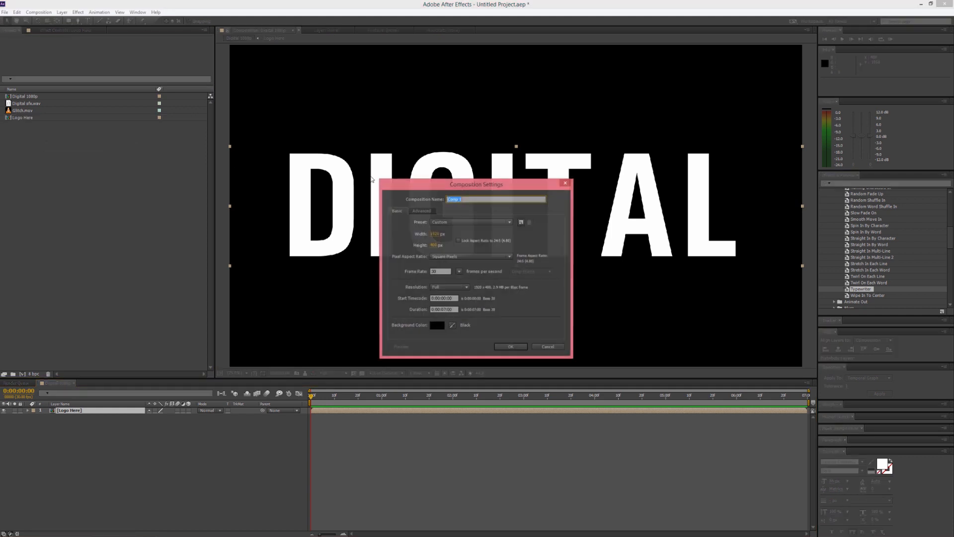
{"action": "left_click", "coordinate": [434, 233]}
{"action": "type", "text": "1500"}
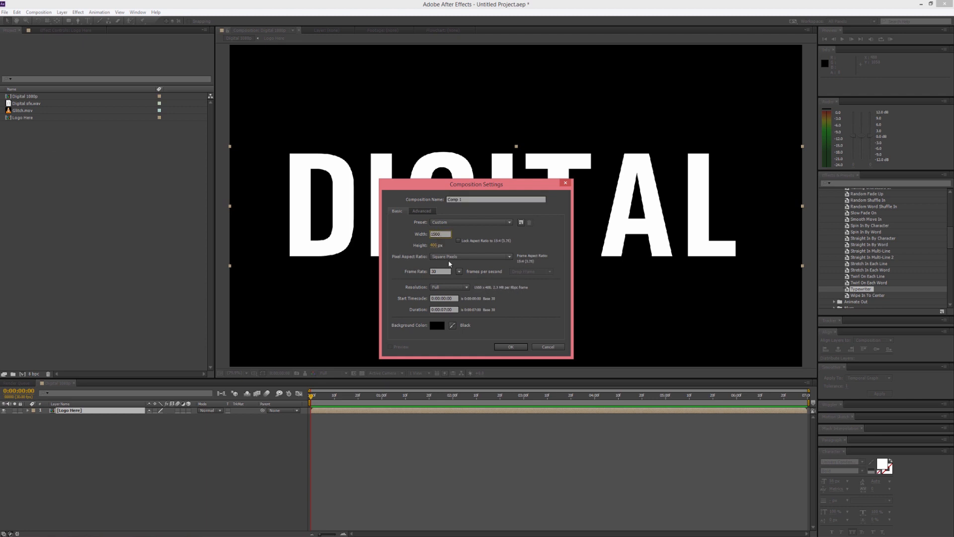
{"action": "left_click", "coordinate": [435, 245]}
{"action": "type", "text": "700"}
{"action": "left_click_drag", "start_coordinate": [468, 199], "coordinate": [426, 202]}
{"action": "left_click", "coordinate": [510, 347]}
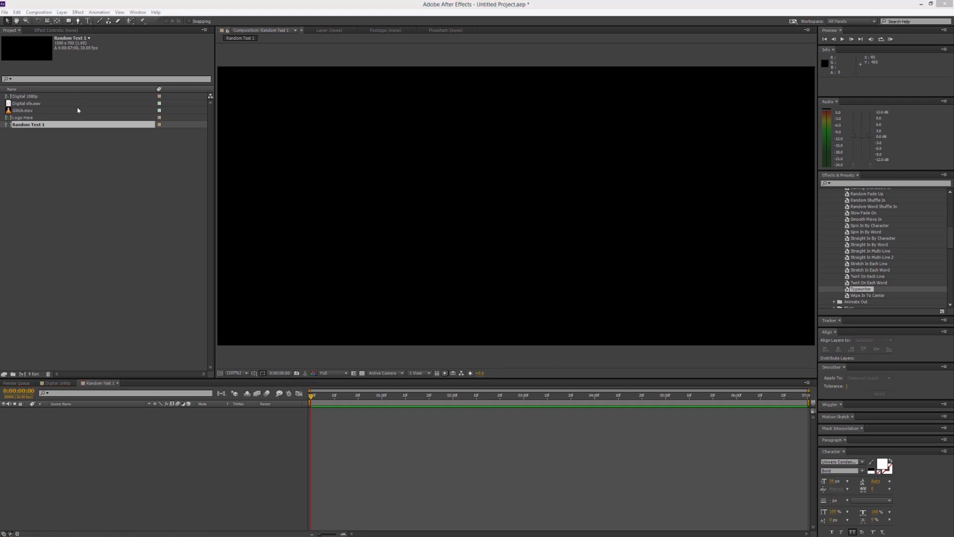
Step: Add a wide paragraph text box at the top of Random Text 1 containing the code from #include "win31.h" through display_bill_rules_message();
{"action": "left_click", "coordinate": [88, 21]}
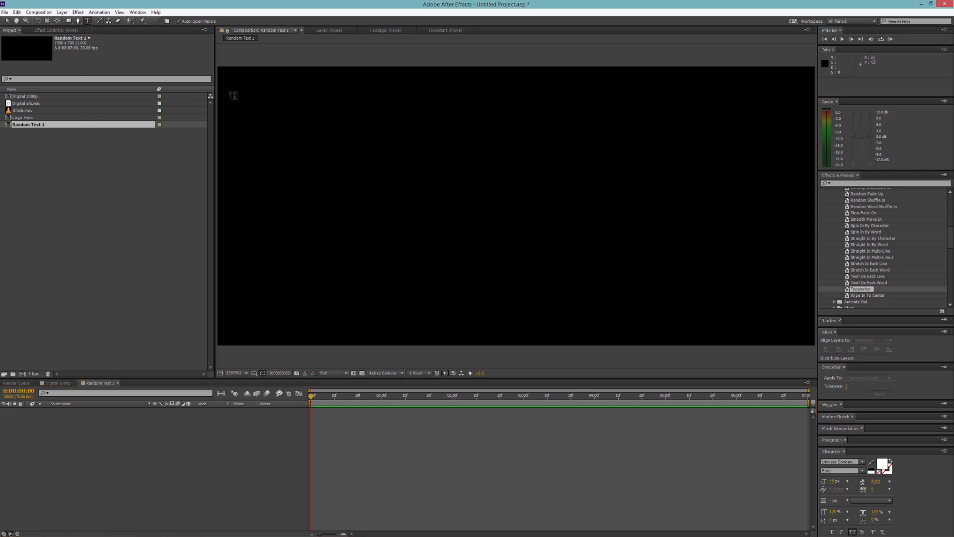
{"action": "key", "text": "/"}
{"action": "left_click_drag", "start_coordinate": [241, 97], "coordinate": [792, 182]}
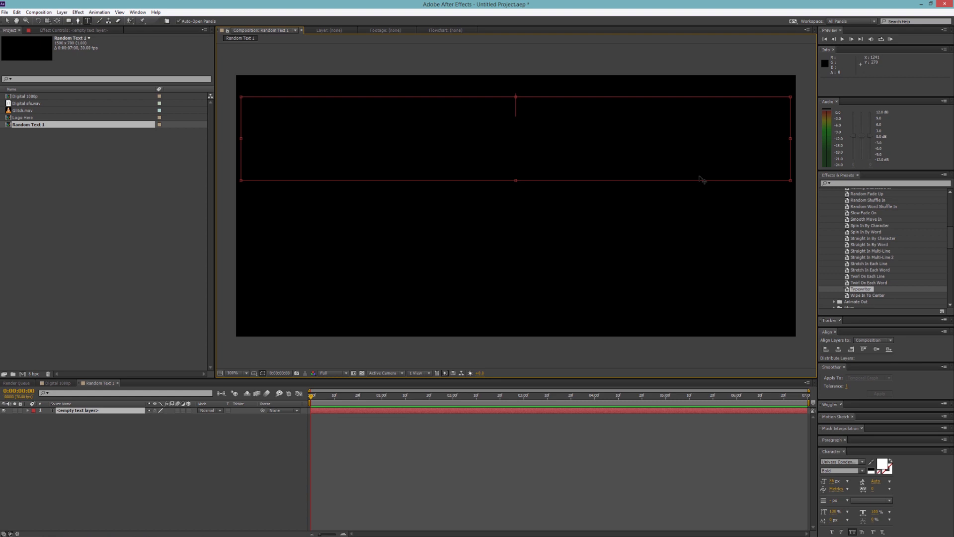
{"action": "type", "text": "#INCLUDE \"WIN31.H\" #INCLUDE \"WIN95.H\" #INCLUDE \"WIN98.H\" #INCLUDE \"WORKST ~ 1.H\" #INCLUDE \"EVENMORE.H\" #INCLUDE \"OLDSTUFF.H\" #INCLUDE \"BILLRULZ.H\" #INCLUDE \"MONOPOLY.H\" #INCLUDE \"BACKDOOR.H\" #DEFINE INSTALL = HARD CHAR MAKE_PROG_LOOK_BIG(16000000); OID MAIN() { WHILE(!CRASHED) { DISPLAY_COPYRIGHT_MESSAGE(); DISPLAY_BILL_RULES_MESSAGE();"}
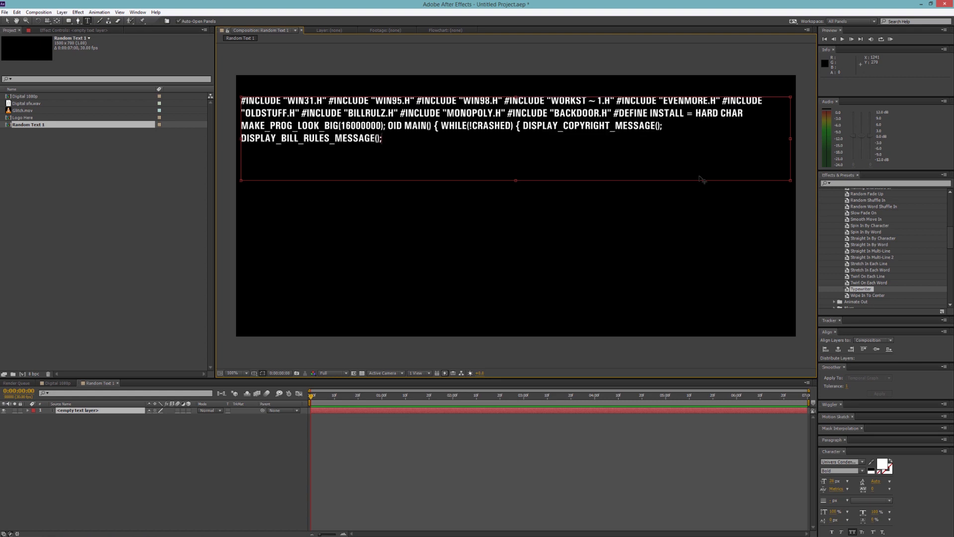
{"action": "left_click", "coordinate": [8, 21]}
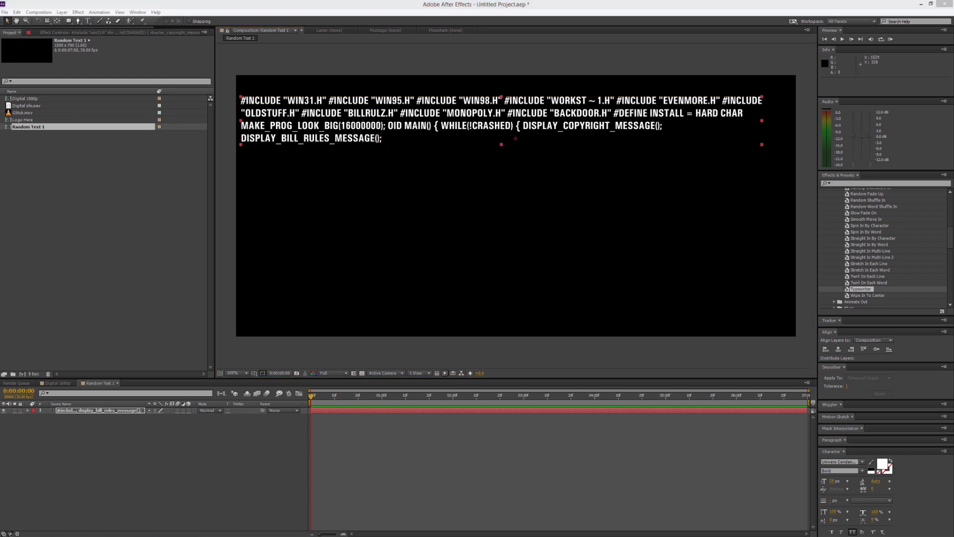
Step: Add a second paragraph text block below the first with the code from do_nothing_loop(); through disable_cache();, enlarging its box to fit
{"action": "left_click", "coordinate": [87, 21]}
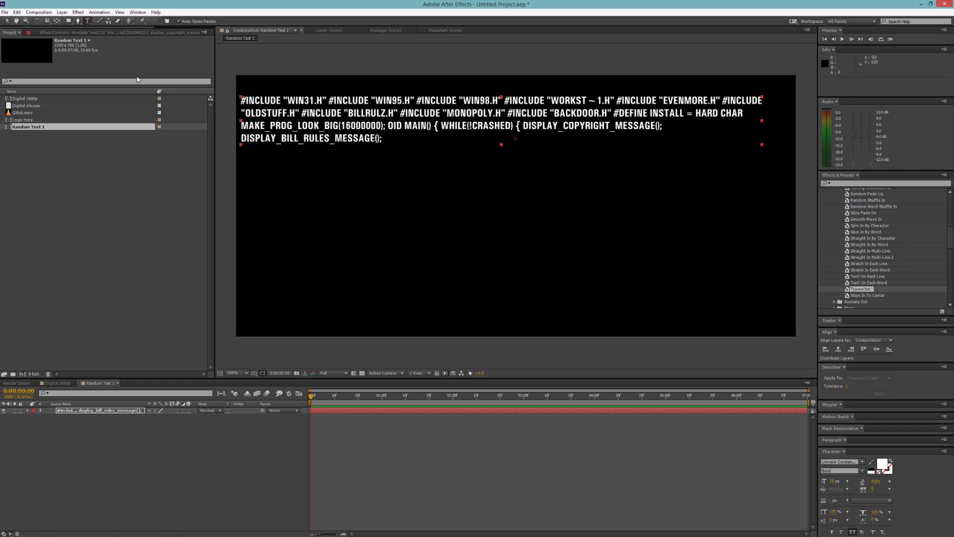
{"action": "left_click_drag", "start_coordinate": [241, 154], "coordinate": [765, 232]}
{"action": "type", "text": "DO_NOTHING_LOOP(); IF (FIRST_TIME_INSTALLATION) { MAKE_100_MEGABYTE_SWAPFILE(); DO_NOTHING_LOOP(); TOTALLY_SCREW_UP_HPFS_FILE_SYSTEM(); SEARCH_AND_DESTROY_THE_REST_OF-OS2(); MAKE_FUTILE_ATTEMPT_TO_DAMAGE_LINUX(); DISABLE_NETSCAPE(); DISABLE_REALPLAYER(); DISABLE_LOTUS_PRODUCTS(); HANG_SYSTEM(); } //IF WRITE_SOMETHING(ANYTHING); DISPLAY_COPYRIGHT_MESSAGE(); DO_NOTHING_LOOP(); DO_SOME_STUFF();"}
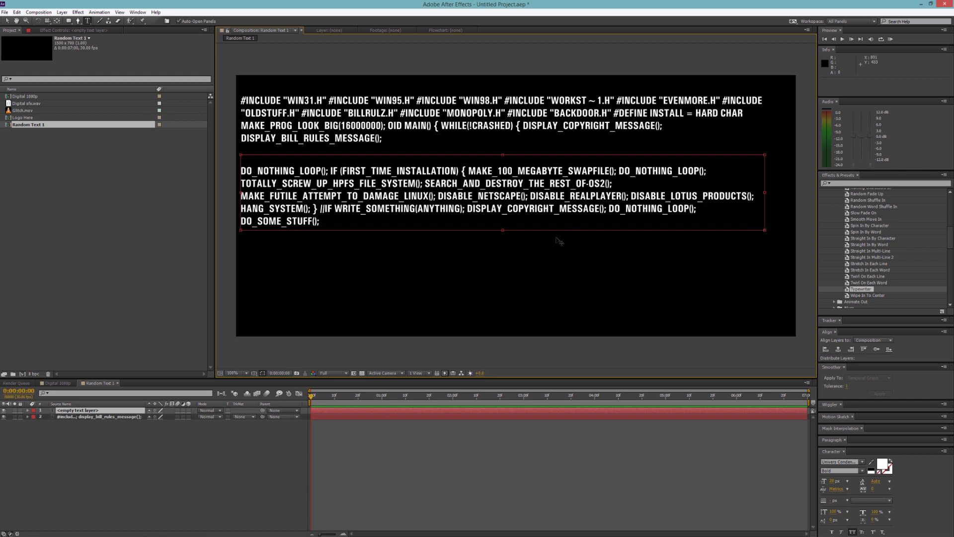
{"action": "left_click_drag", "start_coordinate": [503, 231], "coordinate": [507, 298]}
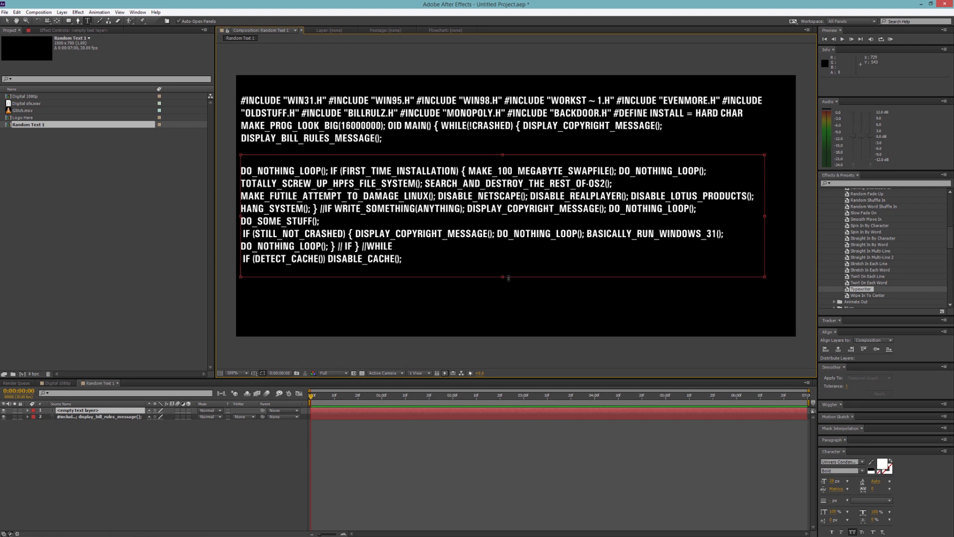
{"action": "left_click", "coordinate": [7, 21]}
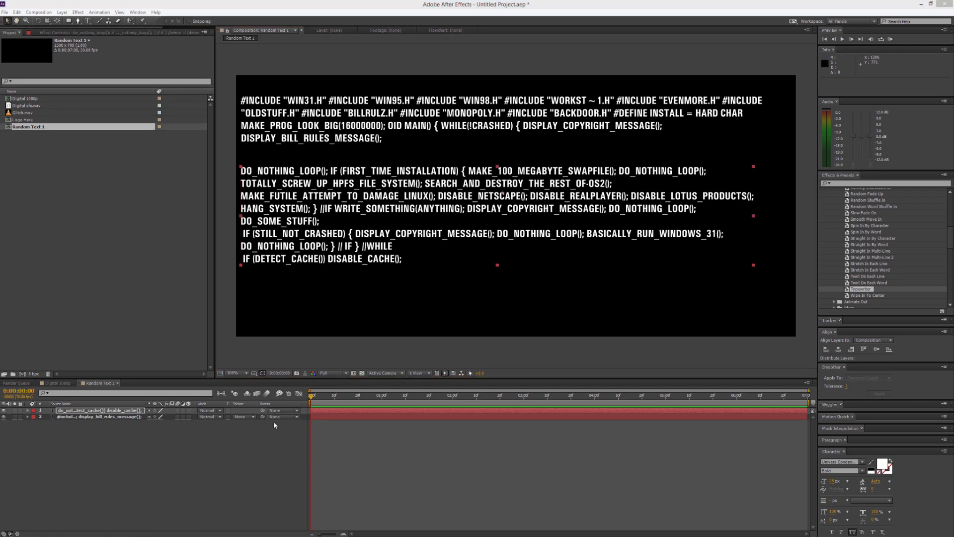
Step: Add a third paragraph text block below with the code from if (fast_cpu()) through printf("Welcome to Windows 2000");, extending its box downward
{"action": "left_click", "coordinate": [88, 21]}
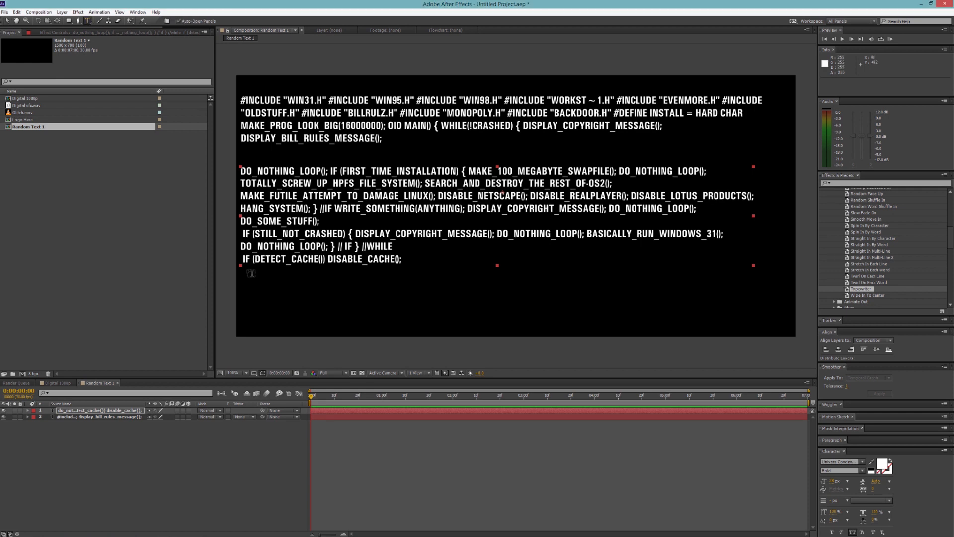
{"action": "left_click_drag", "start_coordinate": [244, 274], "coordinate": [754, 348]}
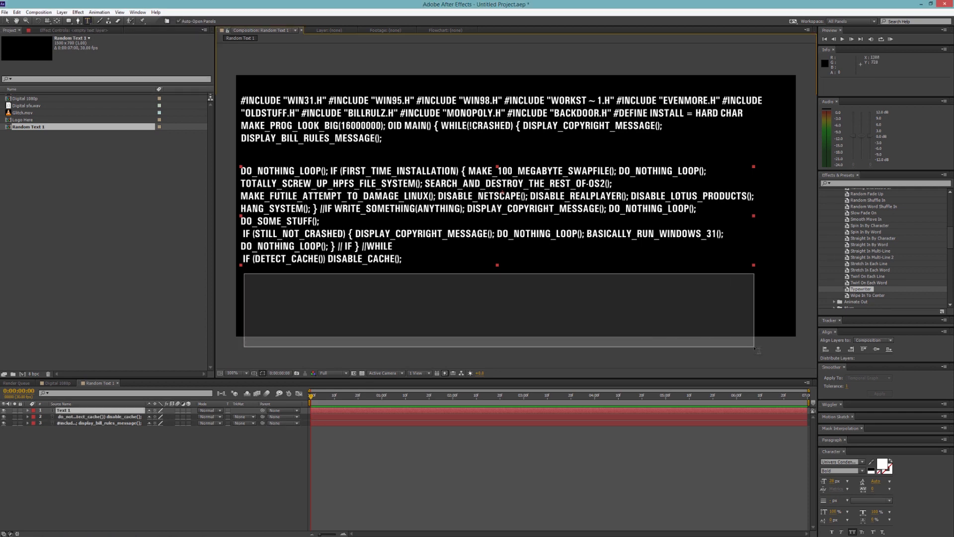
{"action": "key", "text": "ctrl+v"}
{"action": "left_click_drag", "start_coordinate": [499, 346], "coordinate": [503, 358]}
{"action": "left_click", "coordinate": [7, 21]}
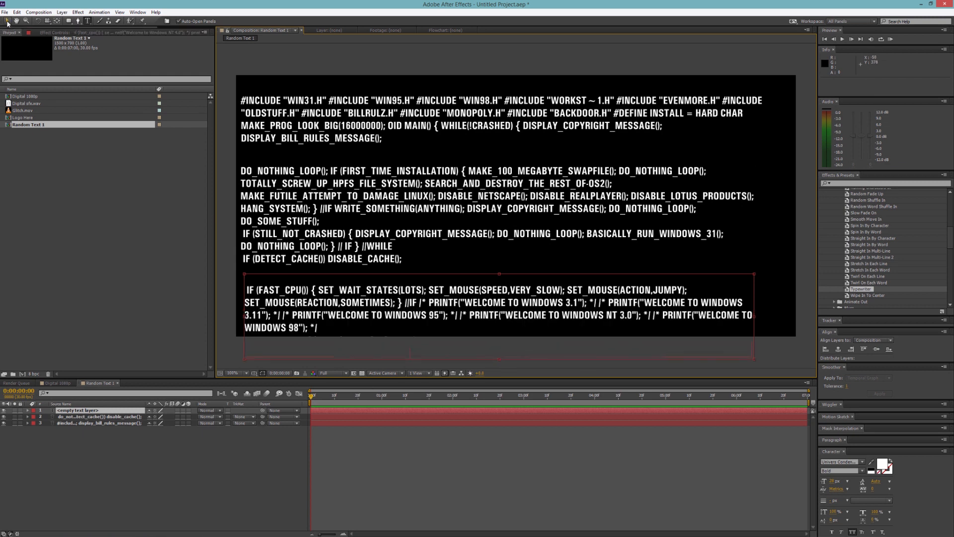
Step: Move the second and third text blocks up to close the gaps between the three code paragraphs
{"action": "left_click", "coordinate": [132, 411]}
{"action": "left_click", "coordinate": [127, 424], "text": "shift"}
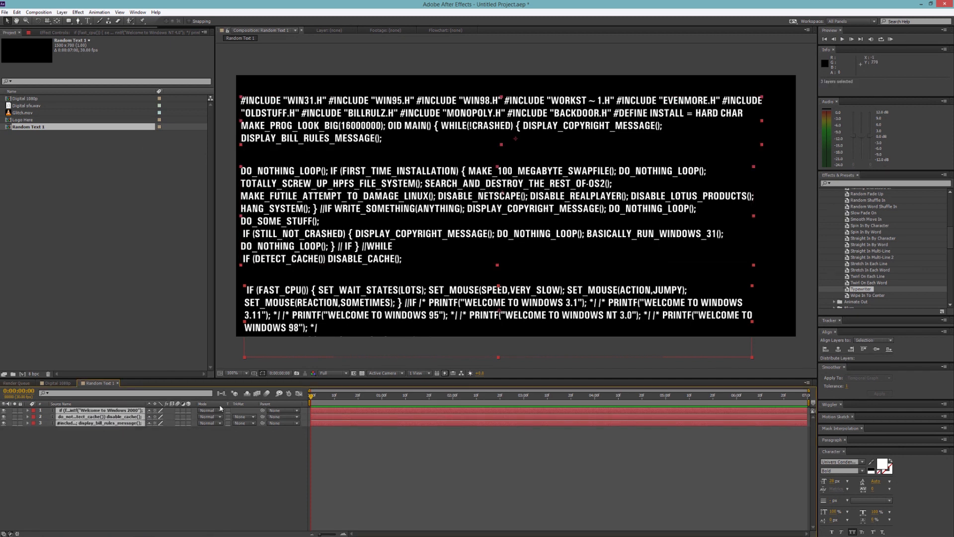
{"action": "left_click", "coordinate": [168, 438]}
{"action": "left_click_drag", "start_coordinate": [308, 207], "coordinate": [309, 189]}
{"action": "left_click", "coordinate": [289, 315]}
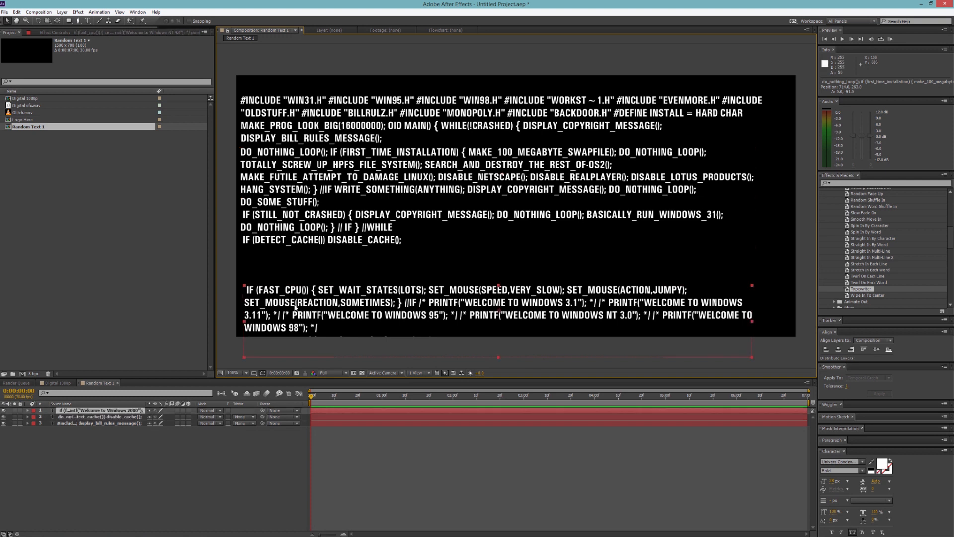
{"action": "left_click_drag", "start_coordinate": [298, 289], "coordinate": [298, 271]}
Step: Left-align the three code text layers with each other and shift them together about 17 px right and down
{"action": "left_click", "coordinate": [314, 182]}
{"action": "key", "text": "ctrl+a"}
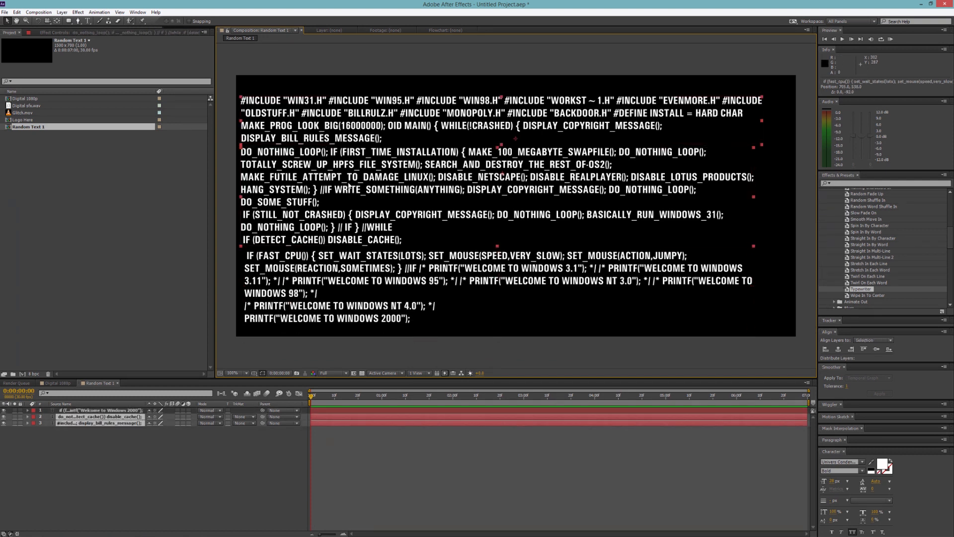
{"action": "left_click", "coordinate": [826, 349]}
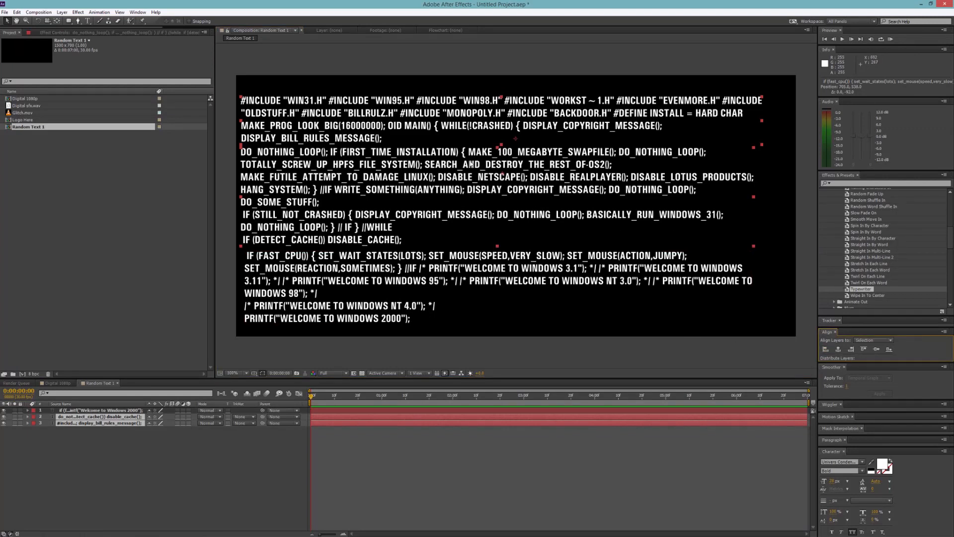
{"action": "left_click_drag", "start_coordinate": [469, 164], "coordinate": [474, 167]}
{"action": "left_click", "coordinate": [99, 411]}
{"action": "left_click", "coordinate": [100, 423], "text": "shift"}
{"action": "left_click", "coordinate": [826, 349]}
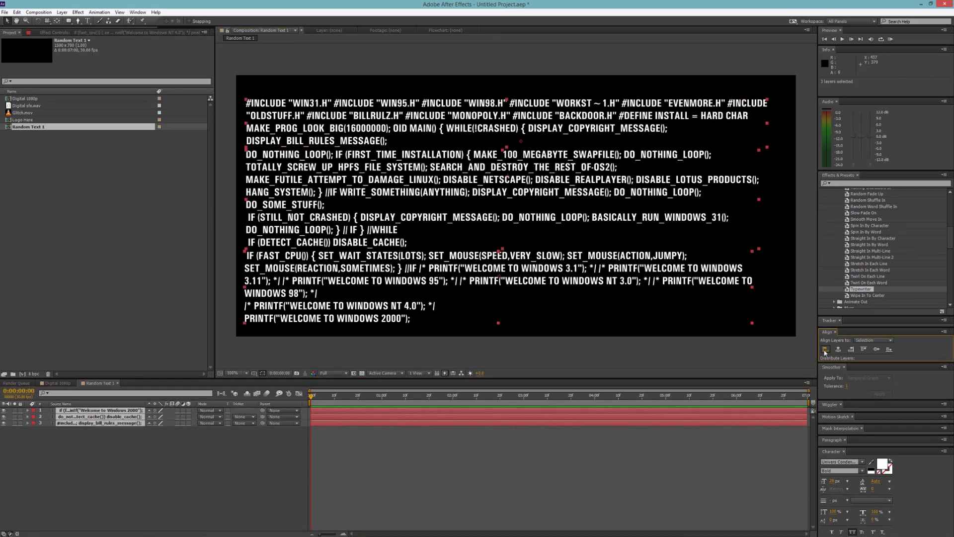
{"action": "left_click_drag", "start_coordinate": [384, 185], "coordinate": [391, 193]}
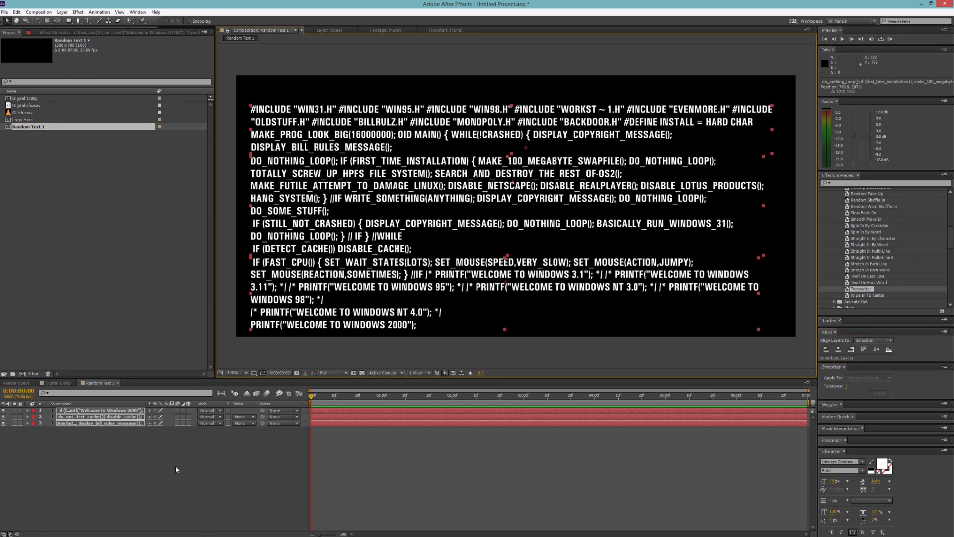
Step: Apply the Typewriter animation preset to each of the three code text layers and preview the typing from the start
{"action": "left_click", "coordinate": [111, 412]}
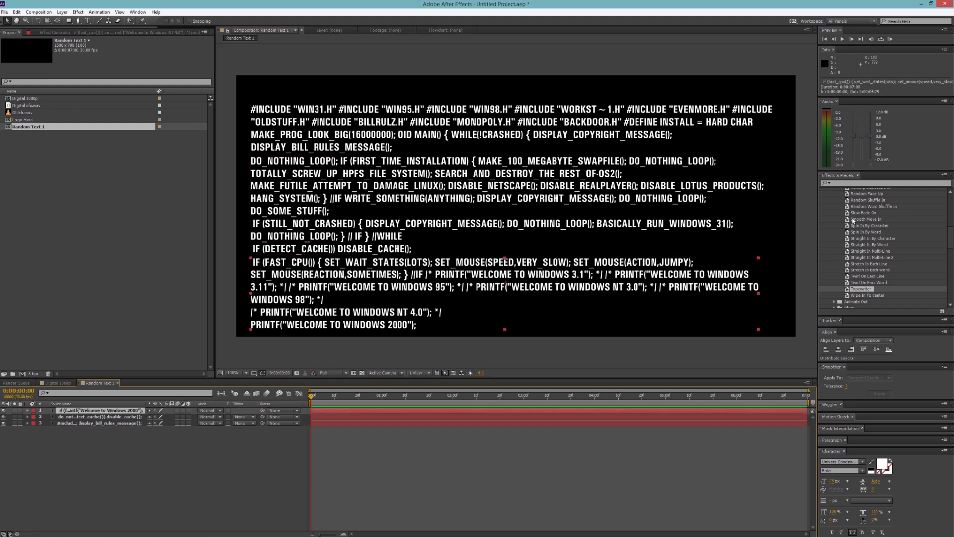
{"action": "scroll", "coordinate": [868, 230], "scroll_direction": "up", "scroll_amount": 10}
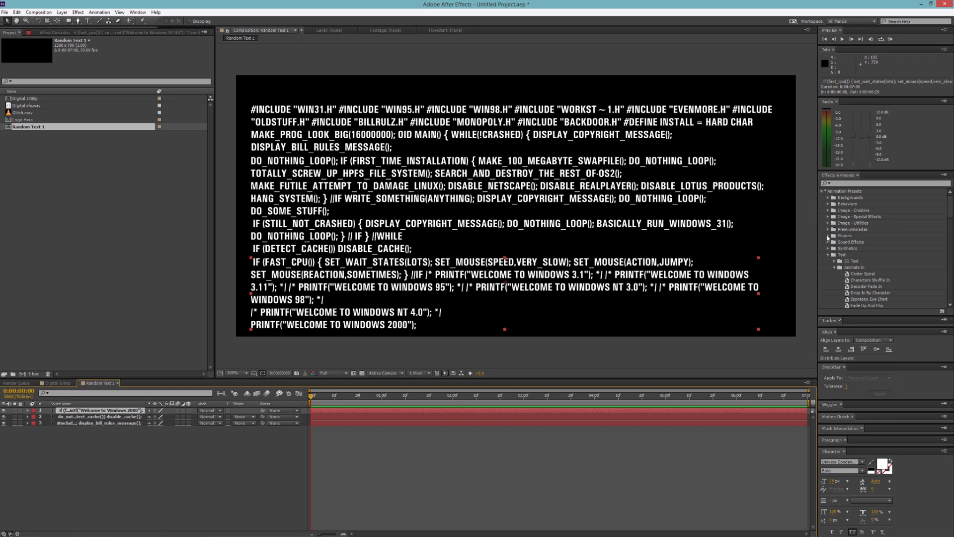
{"action": "scroll", "coordinate": [863, 265], "scroll_direction": "down", "scroll_amount": 2}
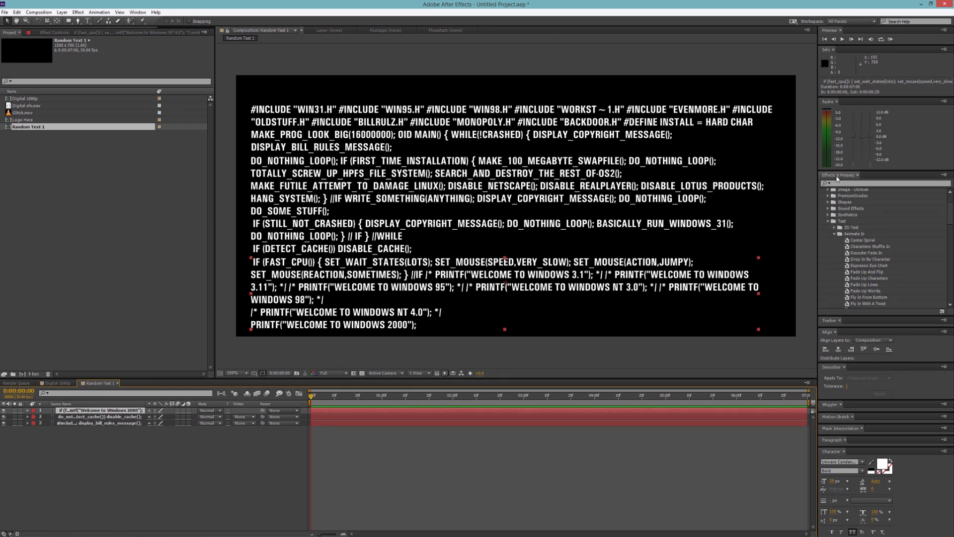
{"action": "scroll", "coordinate": [847, 239], "scroll_direction": "down", "scroll_amount": 2}
{"action": "scroll", "coordinate": [867, 246], "scroll_direction": "down", "scroll_amount": 8}
{"action": "left_click", "coordinate": [866, 251]}
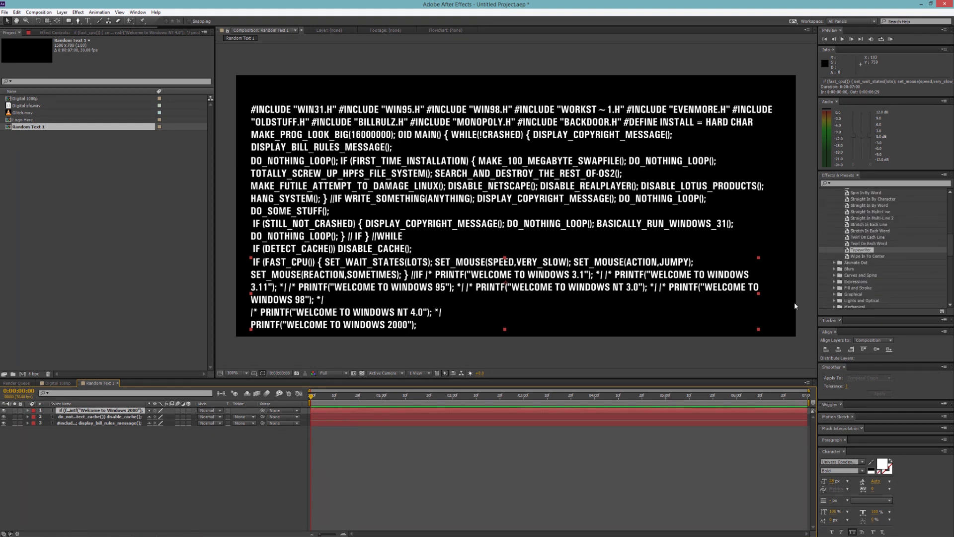
{"action": "left_click_drag", "start_coordinate": [861, 250], "coordinate": [118, 419]}
{"action": "left_click_drag", "start_coordinate": [857, 251], "coordinate": [118, 423]}
{"action": "key", "text": "space"}
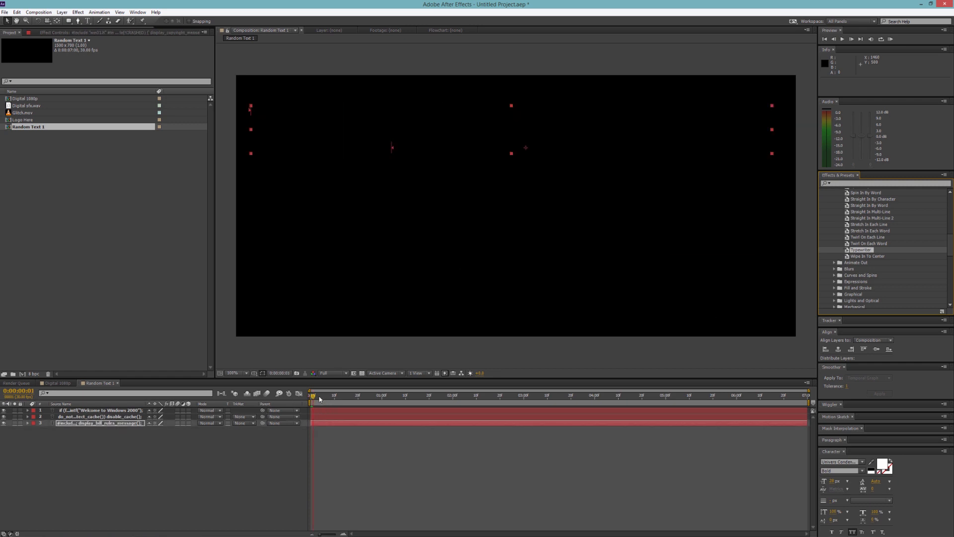
{"action": "left_click_drag", "start_coordinate": [418, 393], "coordinate": [271, 401]}
Step: Select all three code text layers and examine the keyframed Start property in the Range Selector of the Typewriter animator
{"action": "left_click", "coordinate": [334, 412], "text": "shift"}
{"action": "key", "text": "u"}
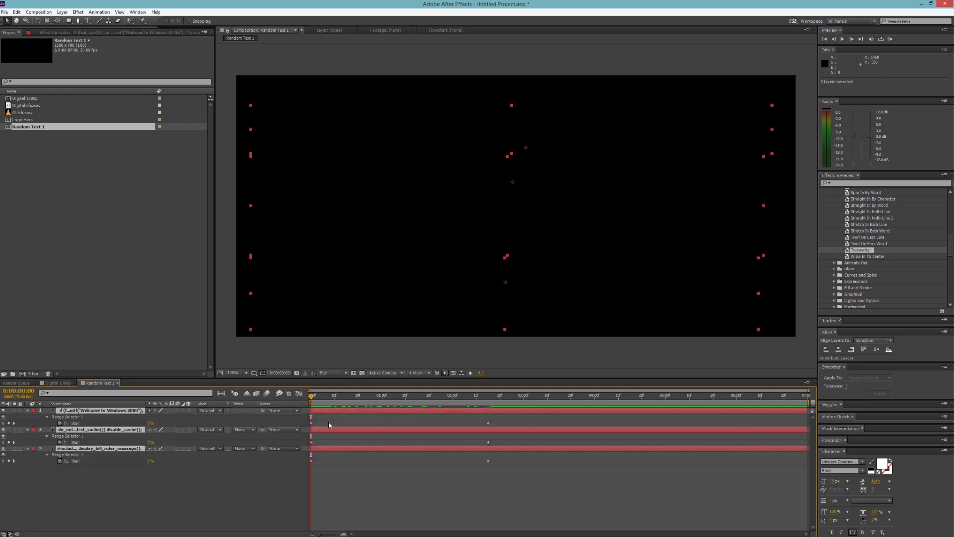
{"action": "key", "text": "u"}
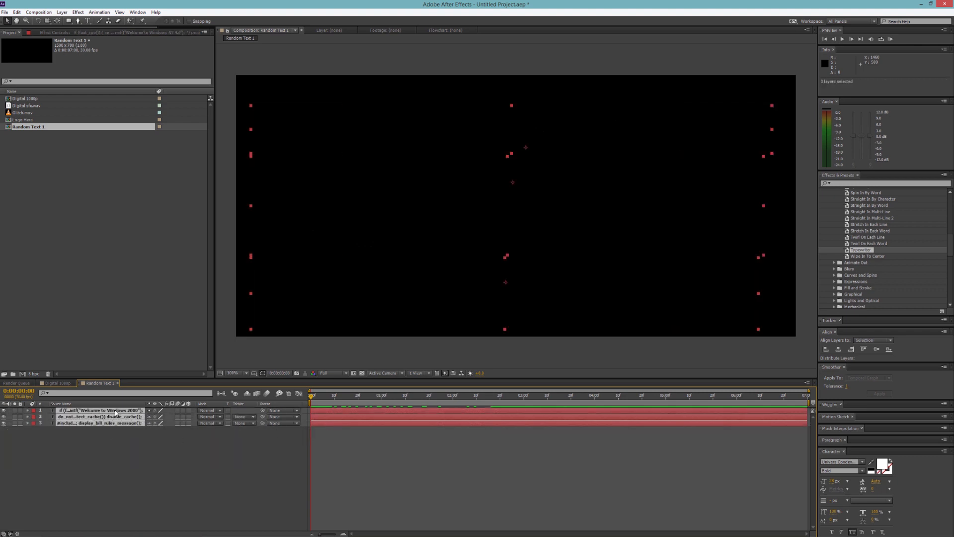
{"action": "left_click", "coordinate": [27, 411]}
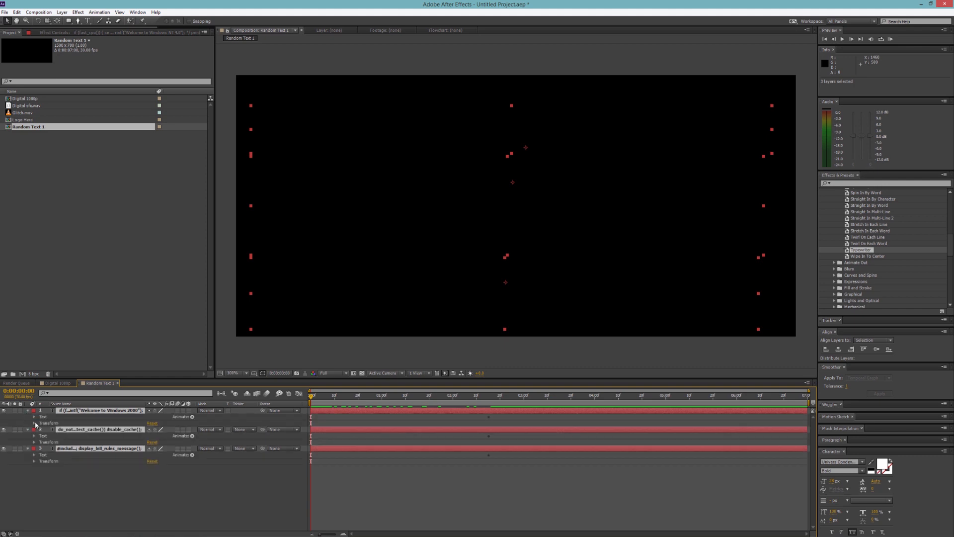
{"action": "left_click", "coordinate": [34, 417]}
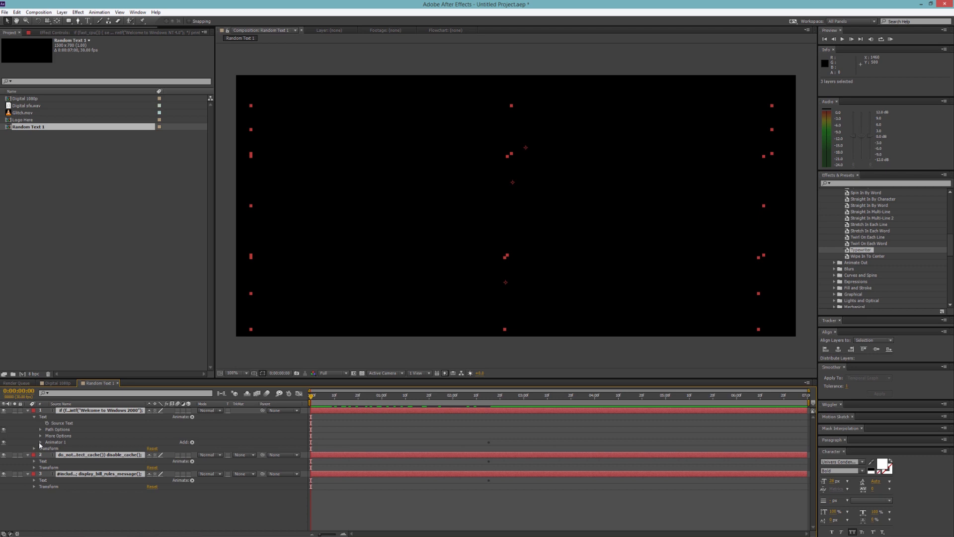
{"action": "left_click", "coordinate": [40, 442]}
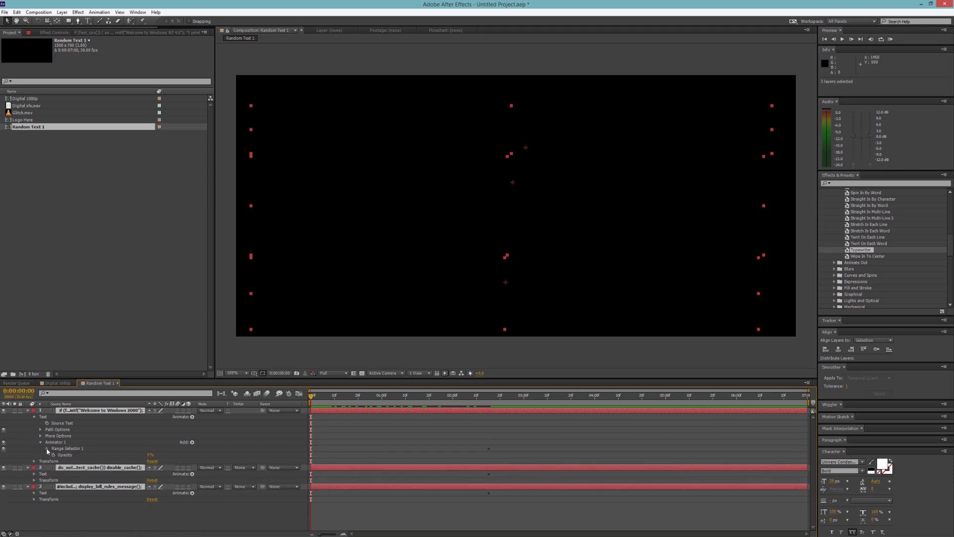
{"action": "left_click", "coordinate": [47, 449]}
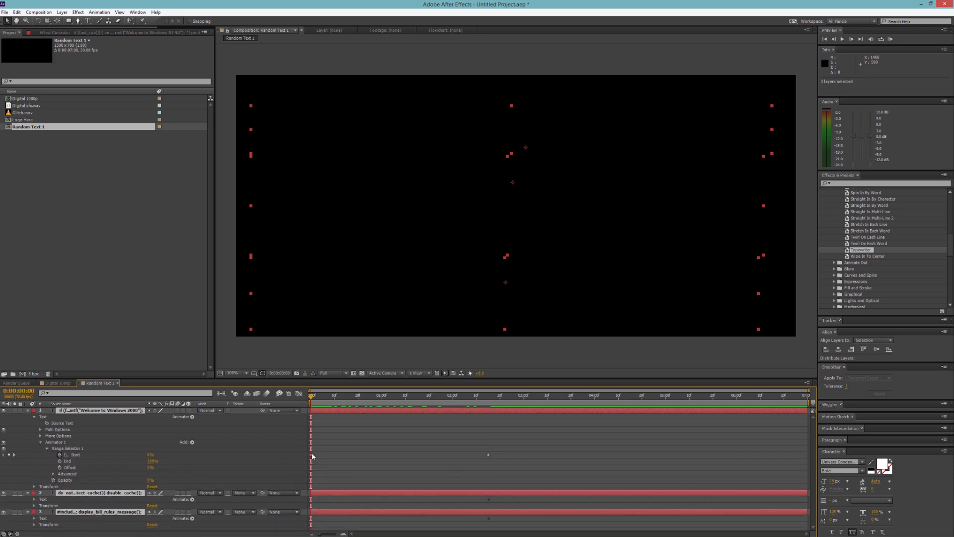
{"action": "left_click", "coordinate": [34, 418]}
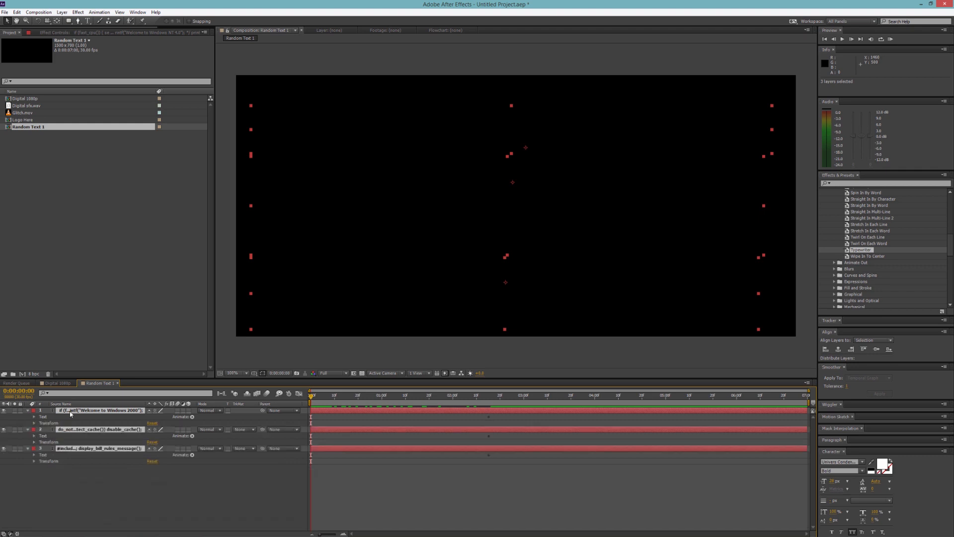
Step: Move the first Range Selector Start keyframe of all three code layers before the composition start, to about -0:00:01:10
{"action": "key", "text": "u"}
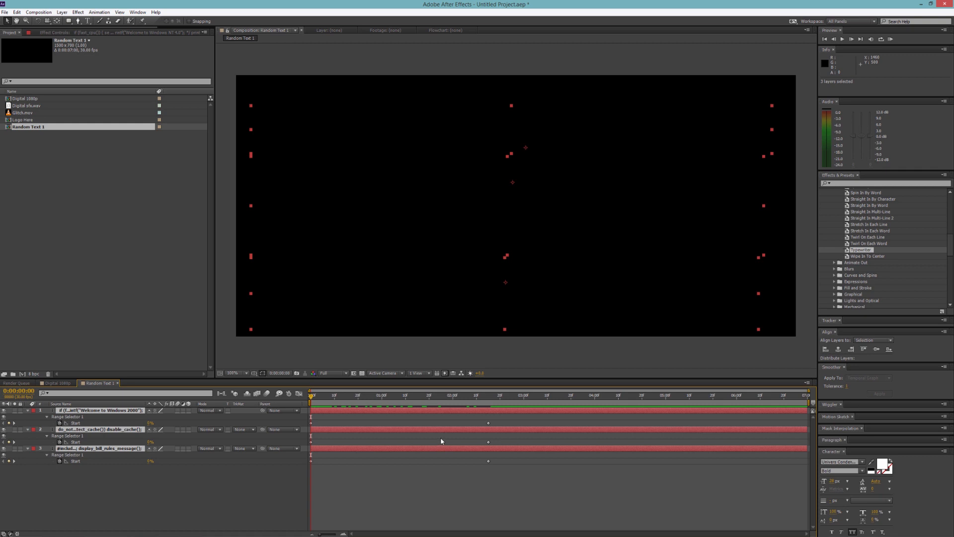
{"action": "left_click_drag", "start_coordinate": [503, 421], "coordinate": [216, 432]}
{"action": "left_click", "coordinate": [324, 425]}
{"action": "key", "text": "ctrl+a"}
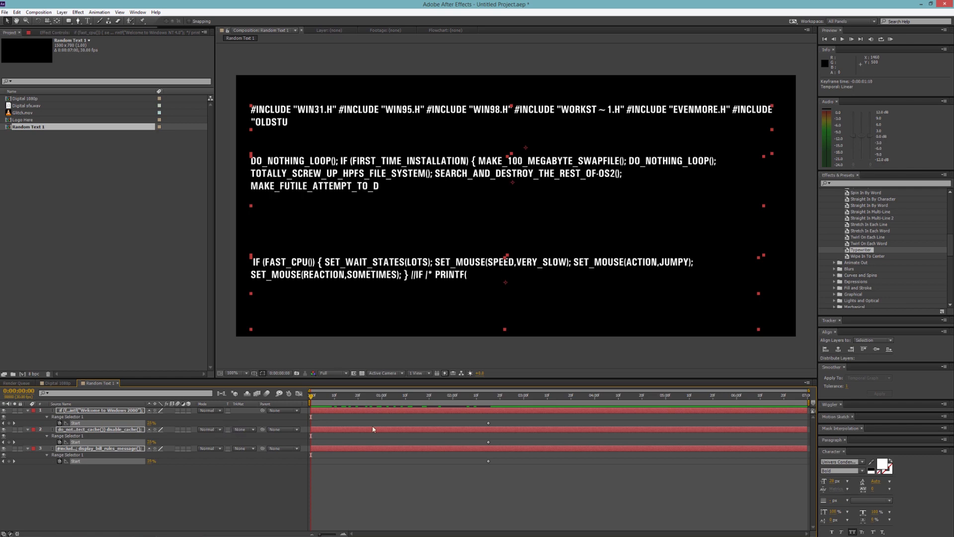
Step: Stagger the final Start keyframes: #include layer at 0:00:02:28, do_nothing_loop layer at 0:00:04:08, if (fast_cpu()) layer at about 6 seconds
{"action": "left_click_drag", "start_coordinate": [507, 397], "coordinate": [811, 406]}
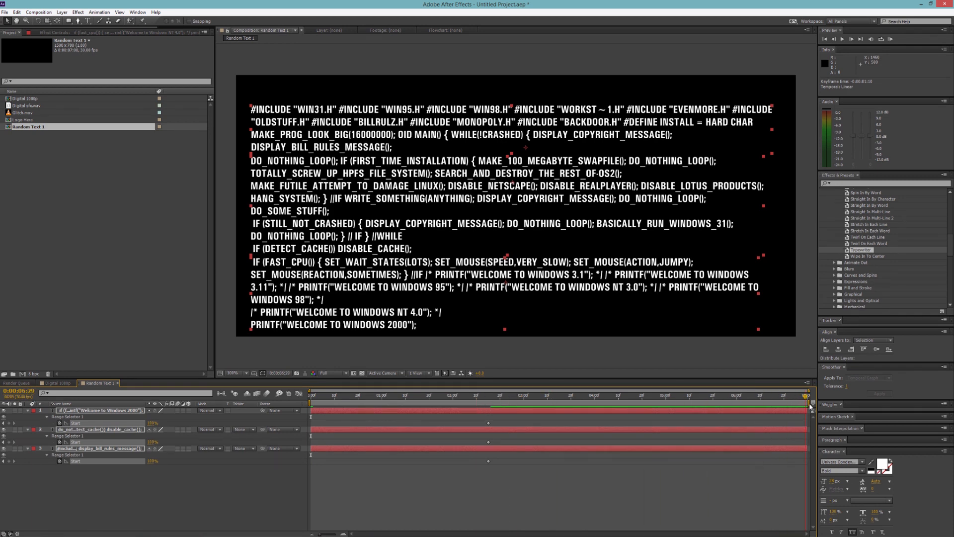
{"action": "left_click_drag", "start_coordinate": [476, 420], "coordinate": [503, 487]}
{"action": "left_click_drag", "start_coordinate": [491, 423], "coordinate": [543, 424]}
{"action": "left_click_drag", "start_coordinate": [717, 423], "coordinate": [614, 443]}
{"action": "left_click", "coordinate": [766, 424]}
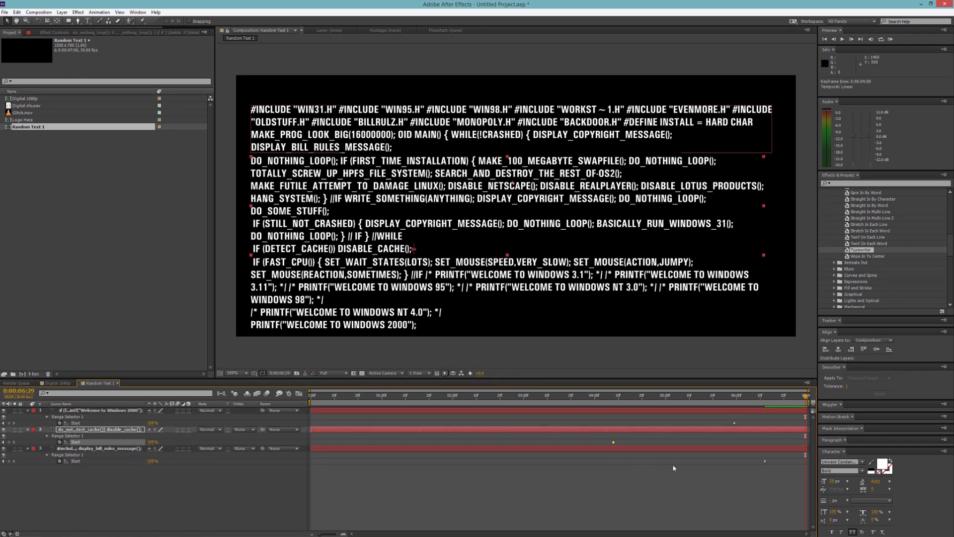
{"action": "left_click", "coordinate": [763, 461]}
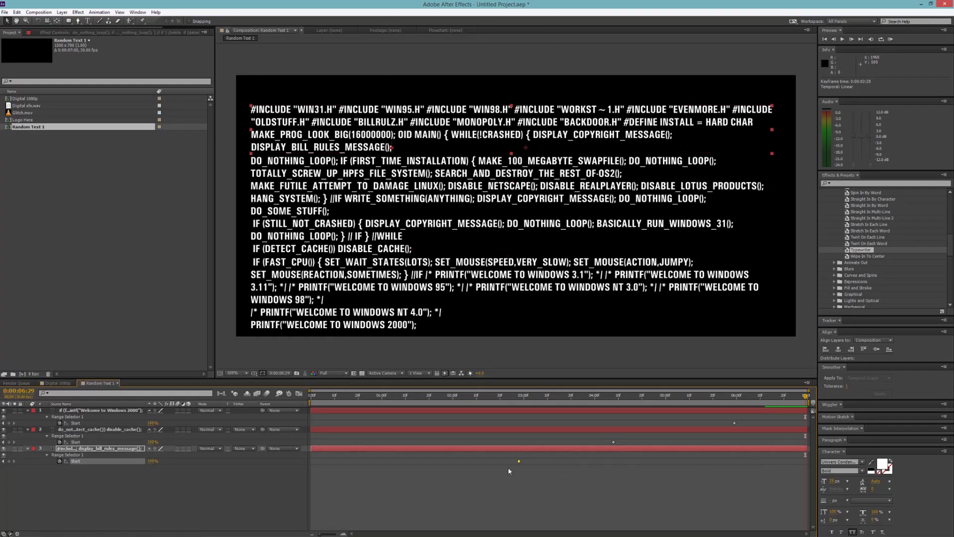
Step: Preview the staggered typing of the three code paragraphs and collapse the properties of their layers
{"action": "left_click_drag", "start_coordinate": [363, 396], "coordinate": [502, 397]}
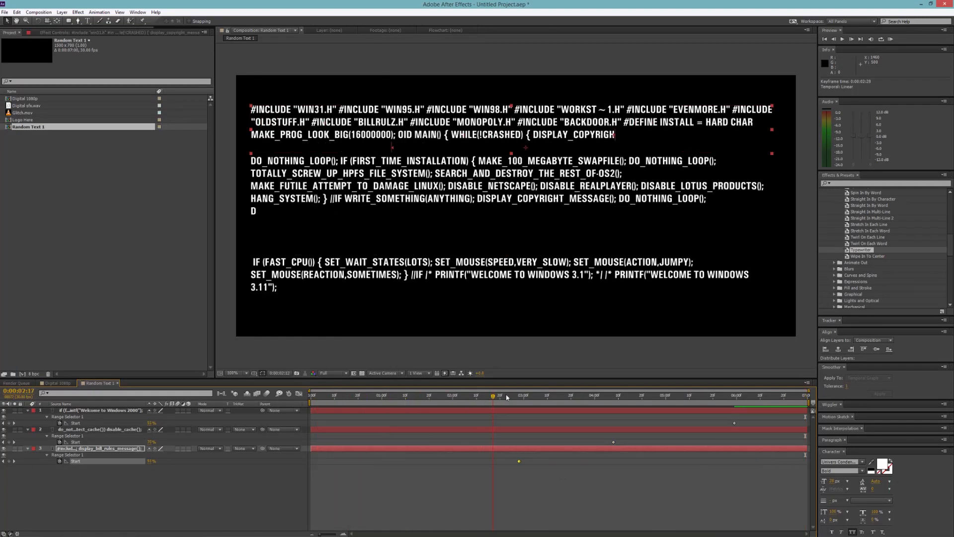
{"action": "key", "text": "space"}
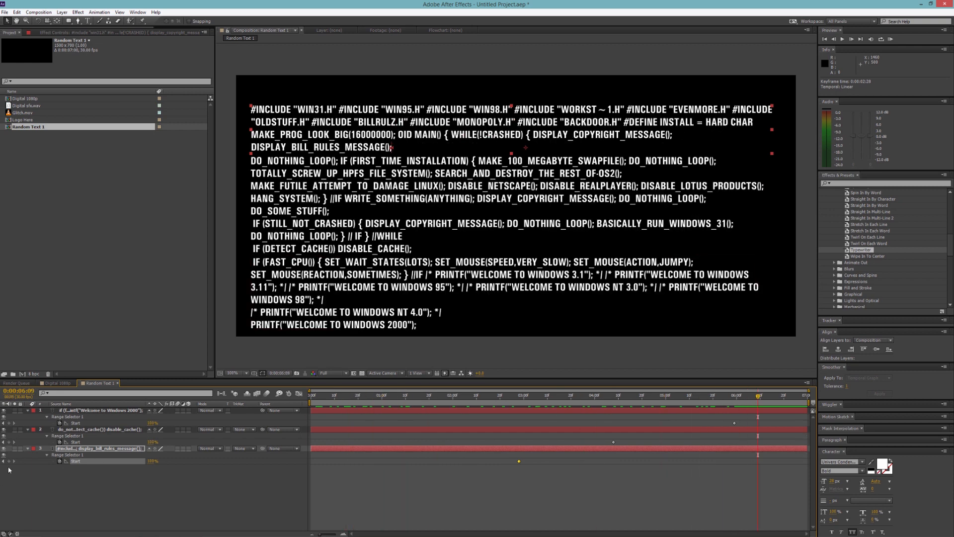
{"action": "left_click", "coordinate": [27, 410]}
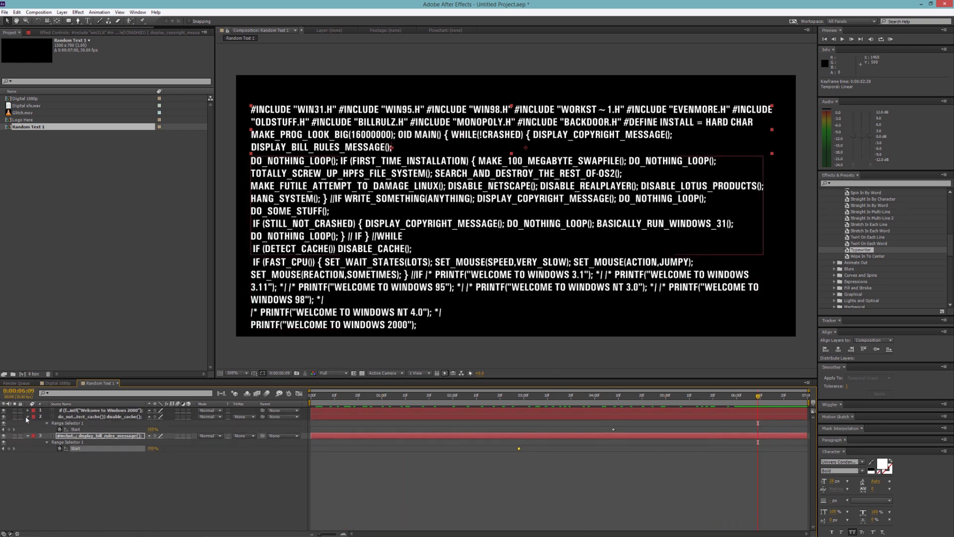
{"action": "left_click", "coordinate": [27, 416]}
{"action": "left_click", "coordinate": [28, 423]}
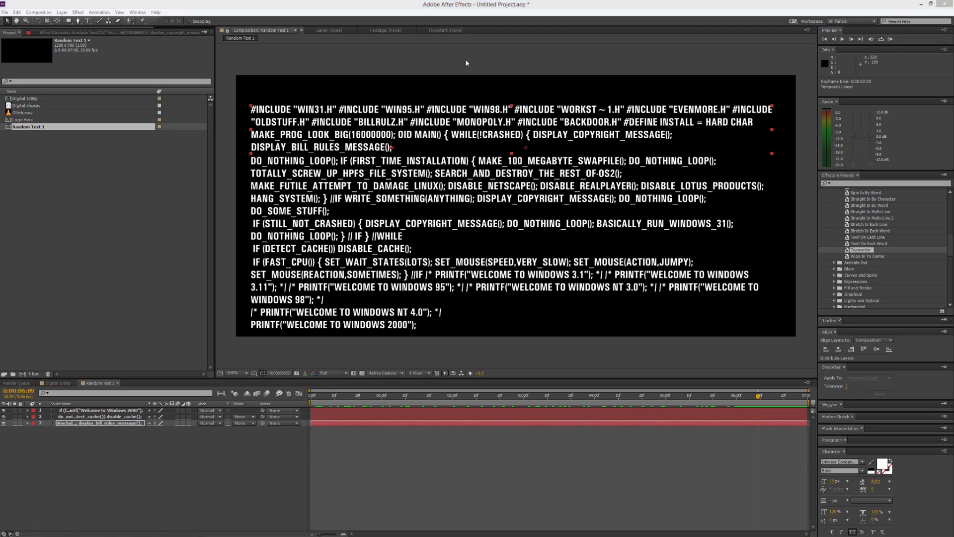
Step: Add a paragraph text reading "WAIT WHILE LOADING..." above the code and position it near the code's left edge
{"action": "left_click", "coordinate": [88, 21]}
{"action": "left_click_drag", "start_coordinate": [257, 81], "coordinate": [519, 99]}
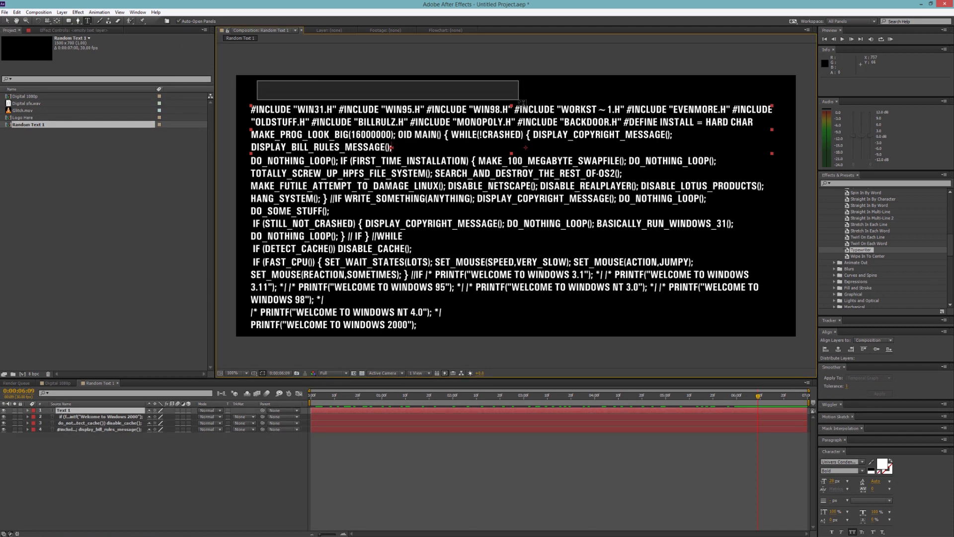
{"action": "type", "text": "WAIT WHILE LOADING..."}
{"action": "left_click", "coordinate": [7, 21]}
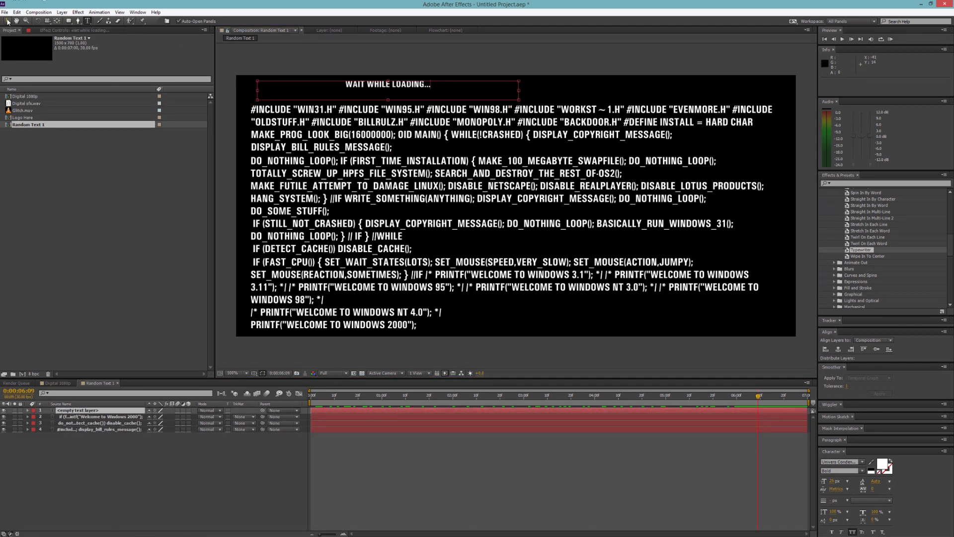
{"action": "left_click_drag", "start_coordinate": [369, 87], "coordinate": [294, 92]}
Step: Draw a white rounded rectangle about 360 by 46 px around the loading text and place its layer beneath the text layer
{"action": "left_click", "coordinate": [69, 22]}
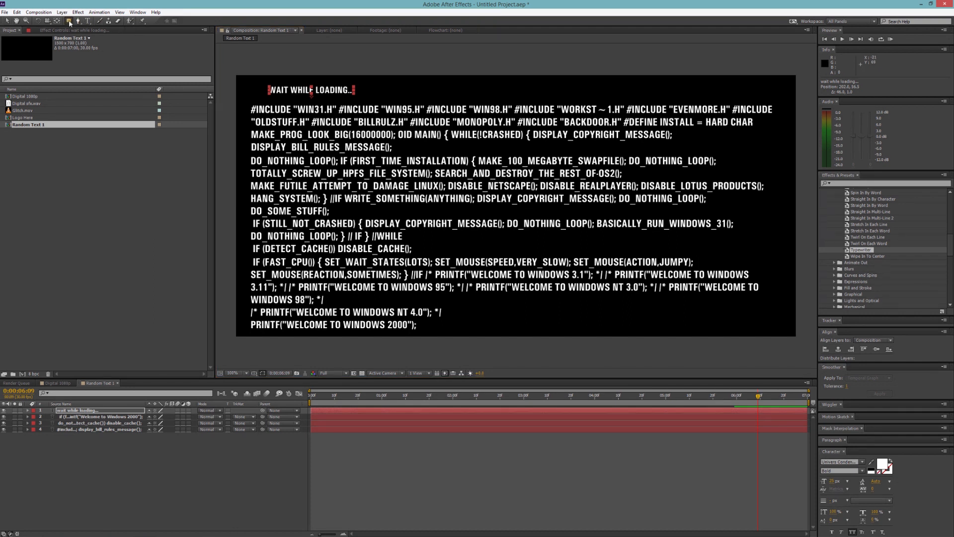
{"action": "left_click", "coordinate": [92, 454]}
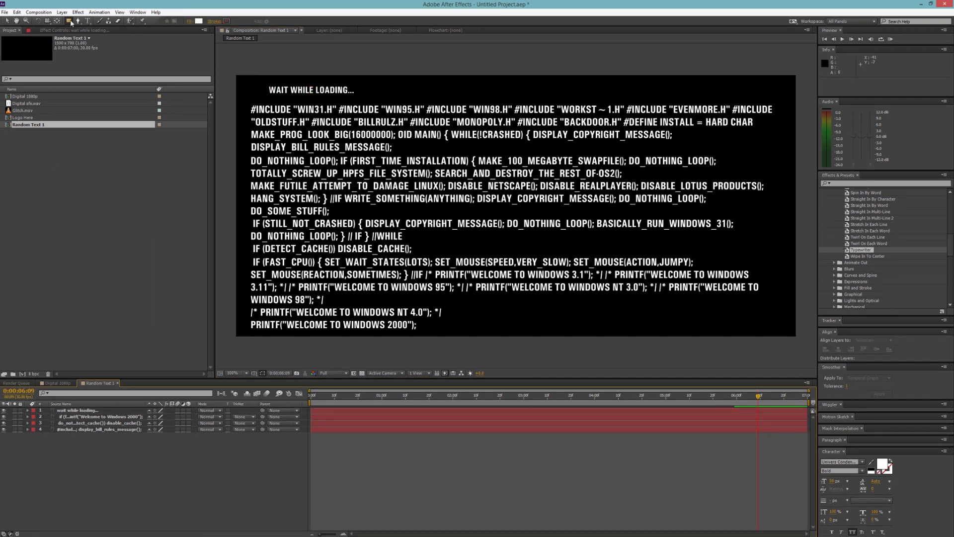
{"action": "left_click_drag", "start_coordinate": [260, 81], "coordinate": [394, 99]}
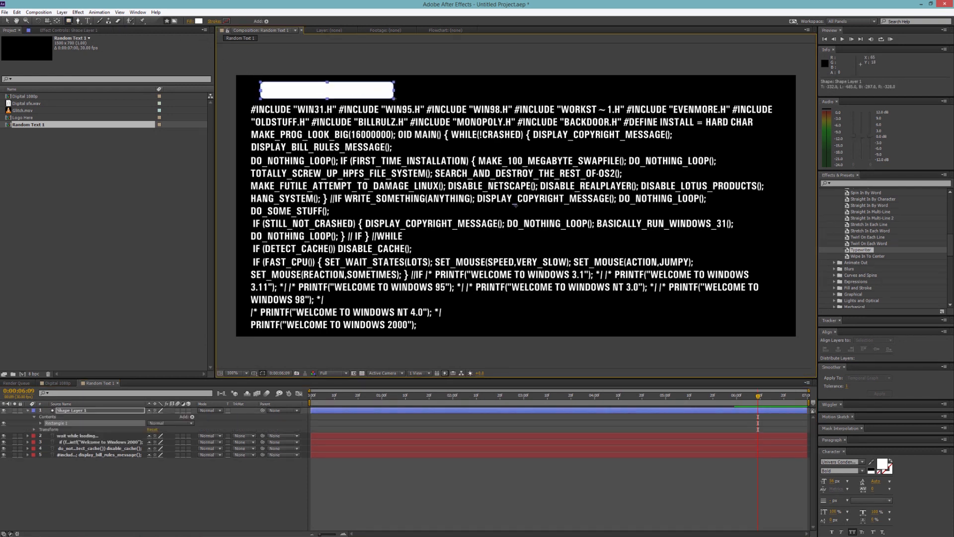
{"action": "left_click_drag", "start_coordinate": [77, 435], "coordinate": [79, 442]}
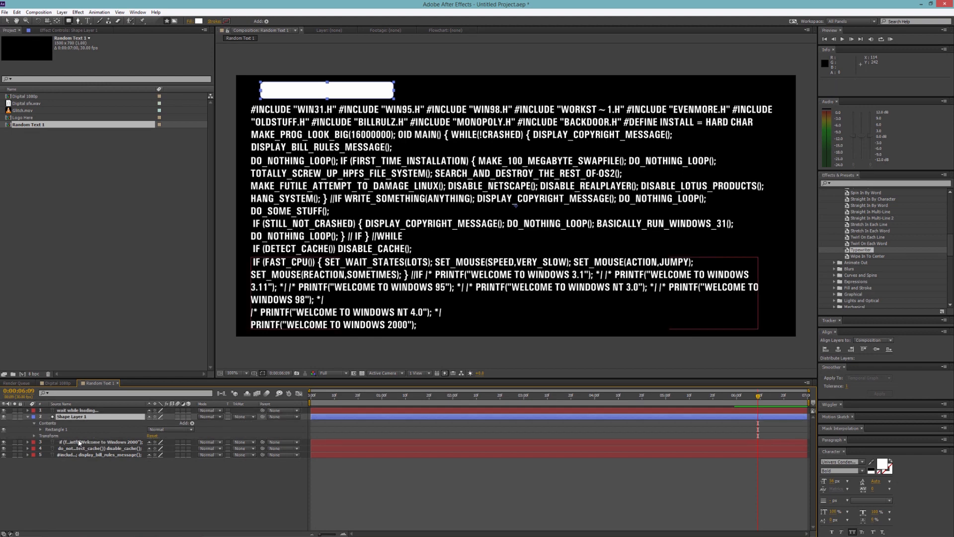
Step: Set the loading text's fill to black and nudge it slightly down inside the white box
{"action": "left_click", "coordinate": [85, 411]}
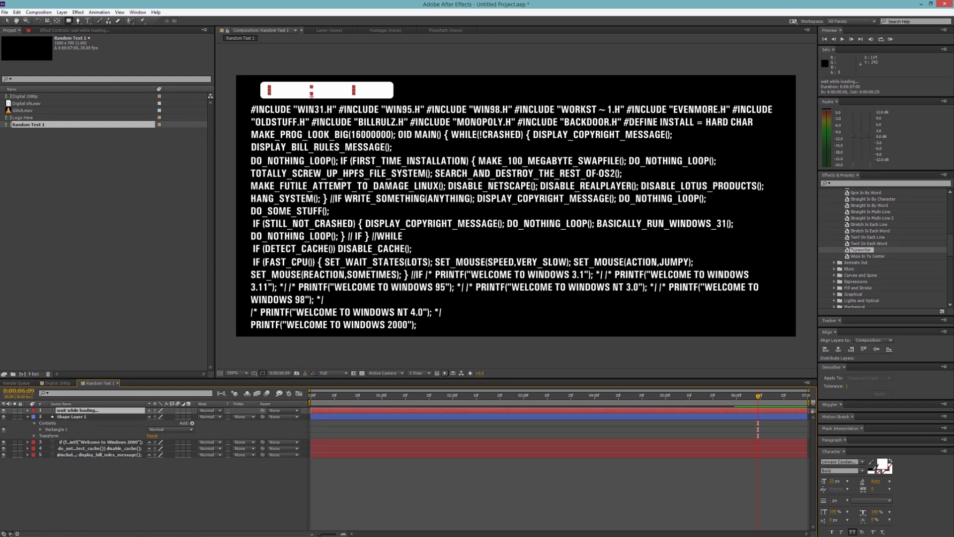
{"action": "left_click", "coordinate": [872, 472]}
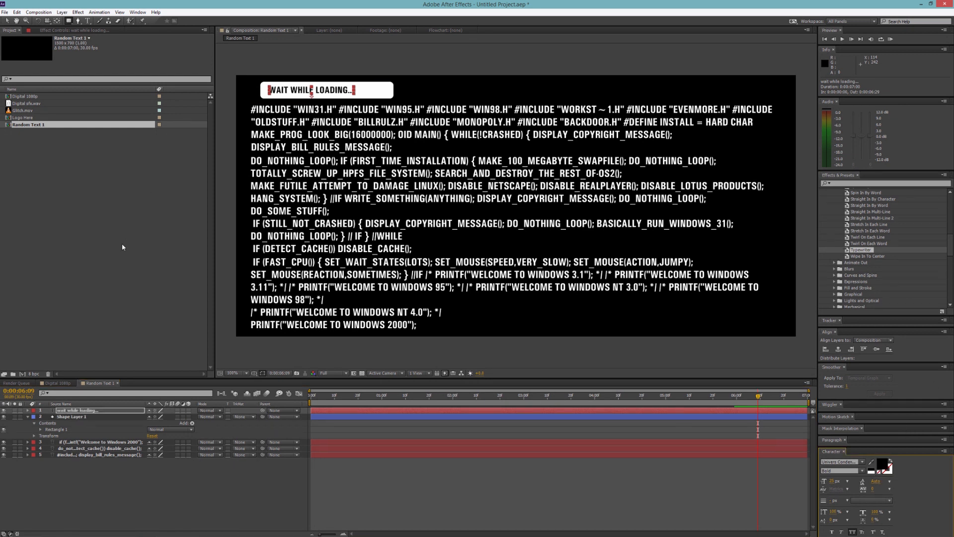
{"action": "left_click", "coordinate": [7, 21]}
{"action": "left_click", "coordinate": [336, 92]}
{"action": "left_click_drag", "start_coordinate": [335, 92], "coordinate": [335, 93]}
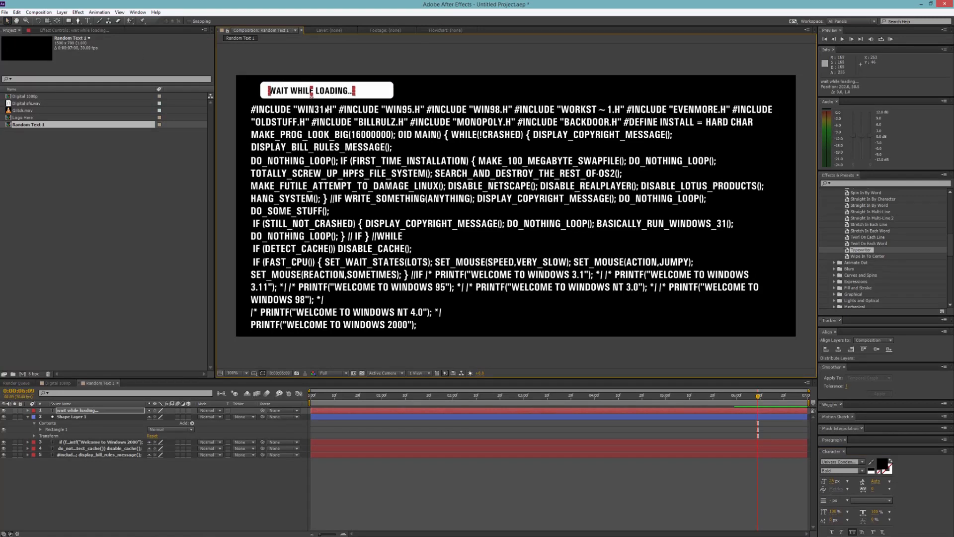
Step: Add the expression wiggle(4,100) to the Opacity of the white box's shape layer
{"action": "left_click", "coordinate": [85, 418]}
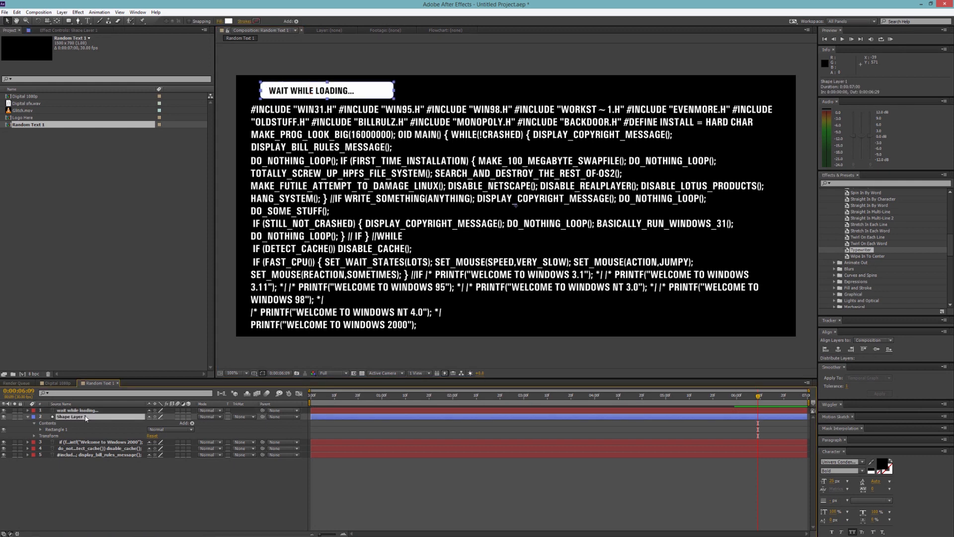
{"action": "key", "text": "t"}
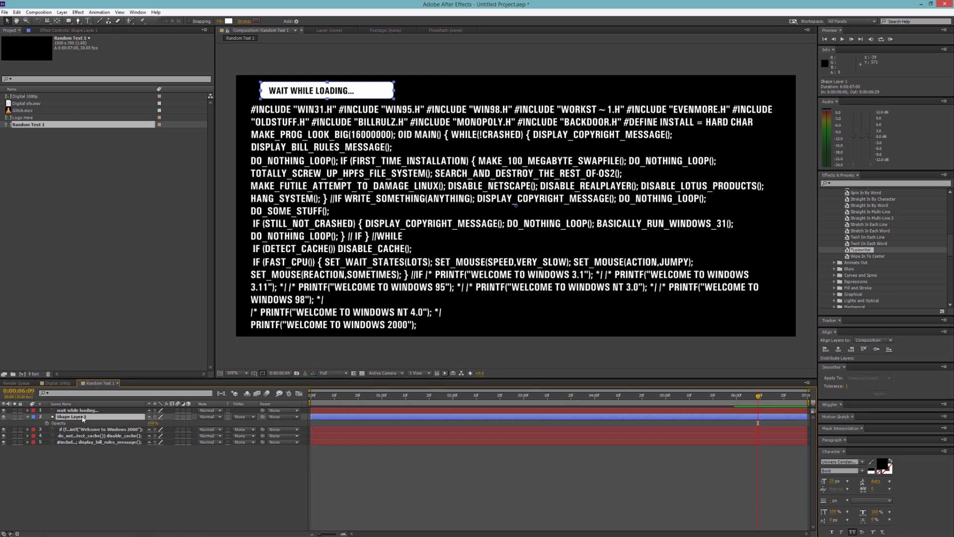
{"action": "left_click", "coordinate": [28, 417]}
{"action": "left_click", "coordinate": [28, 416]}
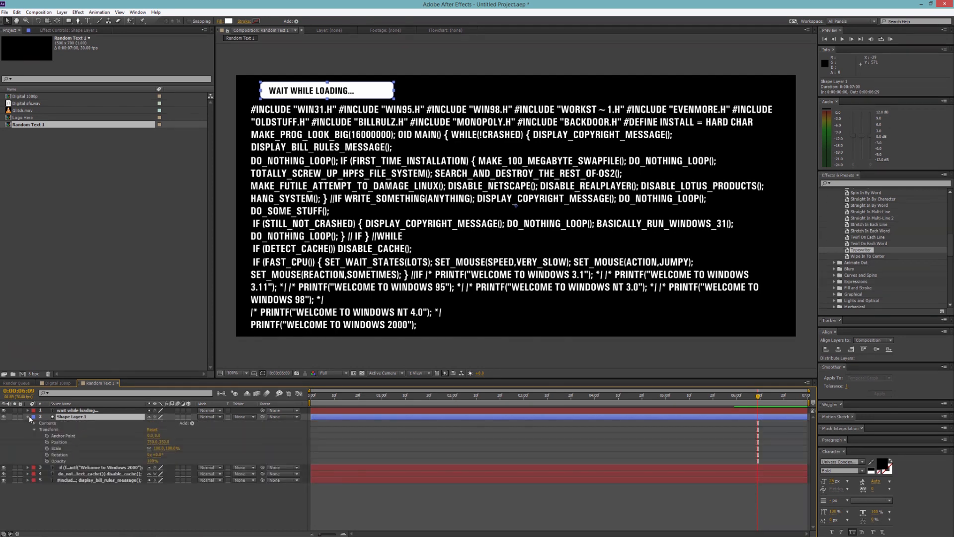
{"action": "left_click", "coordinate": [48, 461], "text": "alt"}
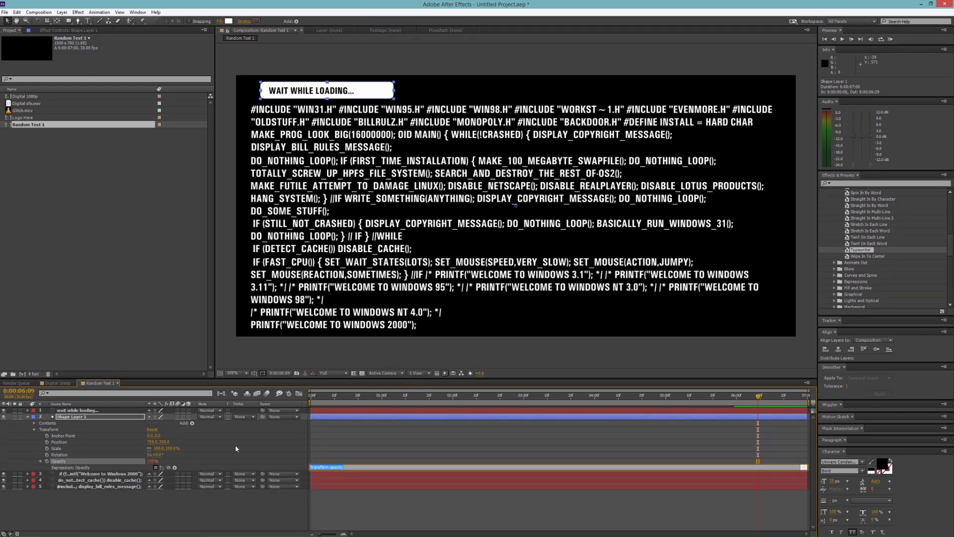
{"action": "type", "text": "wiggle(4, 100"}
{"action": "left_click", "coordinate": [209, 505]}
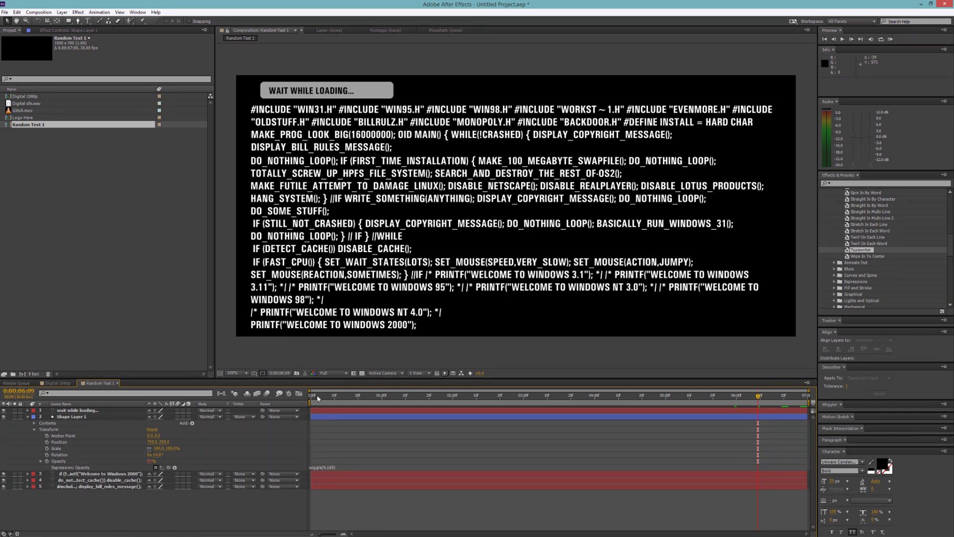
Step: Preview the white box's opacity flicker from the start of the composition
{"action": "left_click_drag", "start_coordinate": [317, 396], "coordinate": [293, 392]}
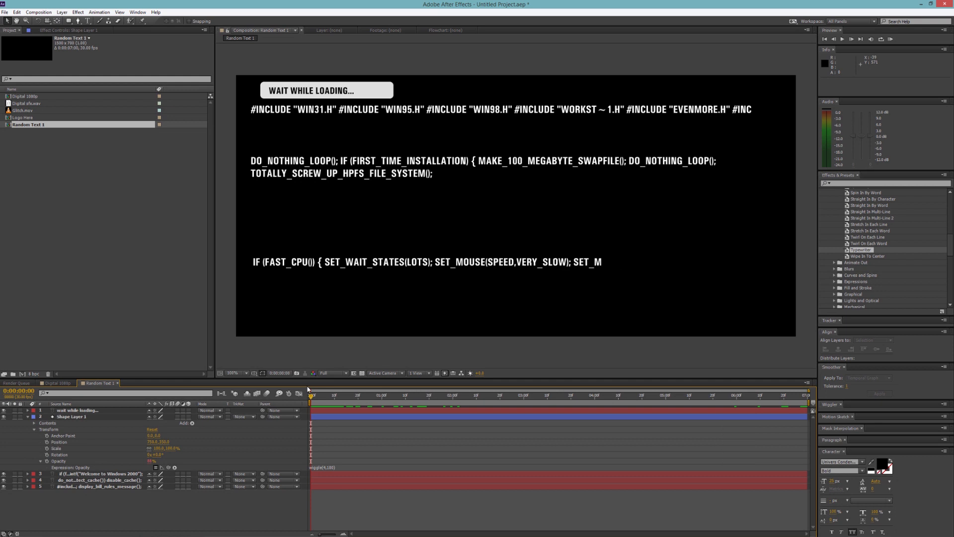
{"action": "left_click", "coordinate": [73, 417]}
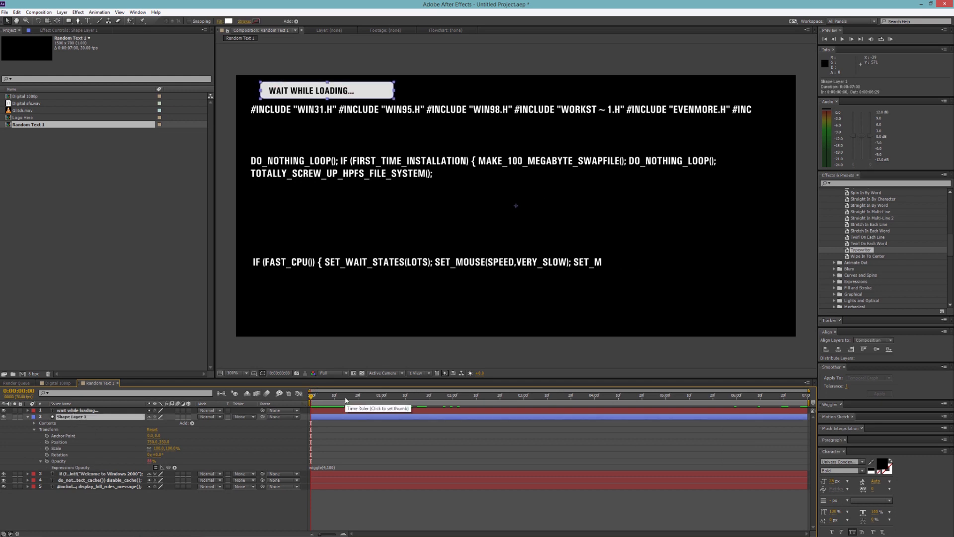
{"action": "key", "text": "KP_0"}
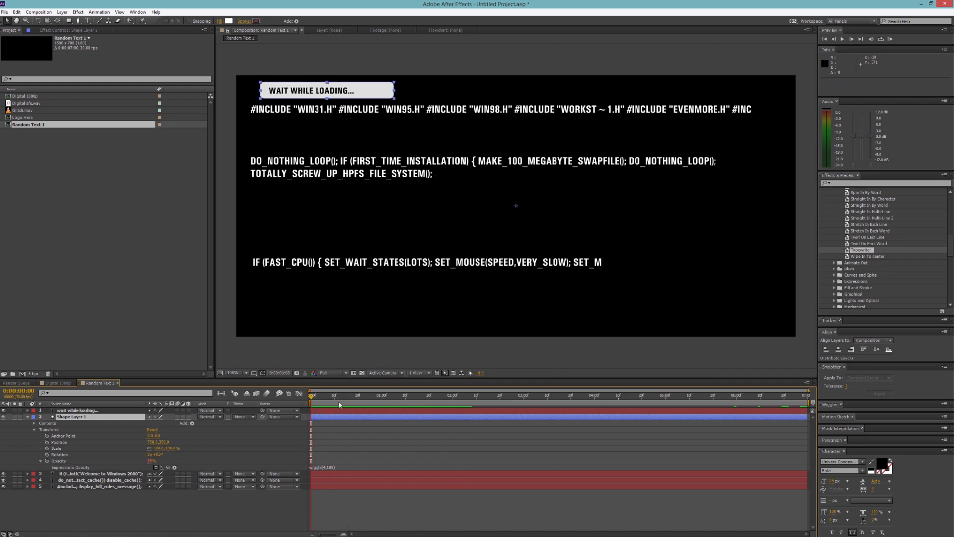
Step: Copy only the white box's Opacity expression, paste it onto the "wait while loading..." text layer, and scrub to about 3:15 to check
{"action": "left_click", "coordinate": [77, 411]}
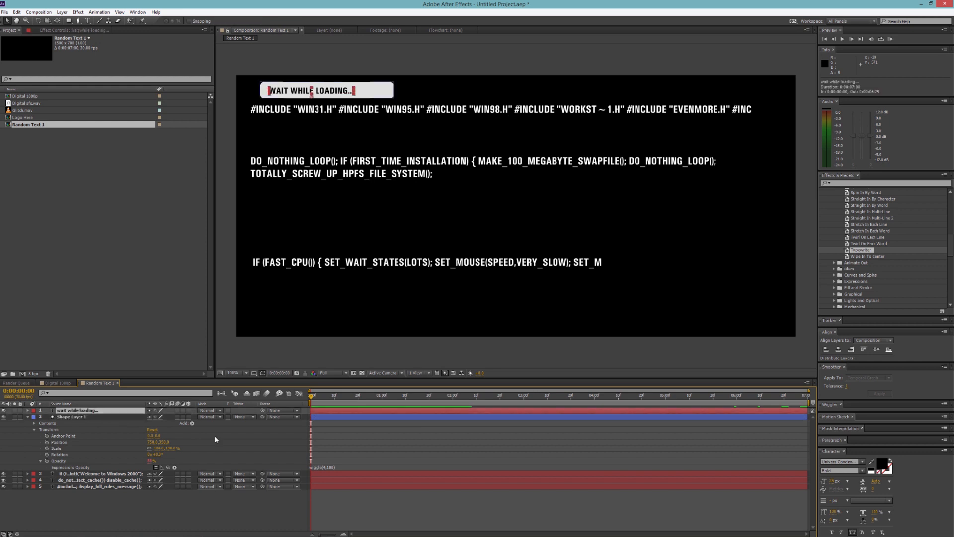
{"action": "left_click", "coordinate": [62, 461]}
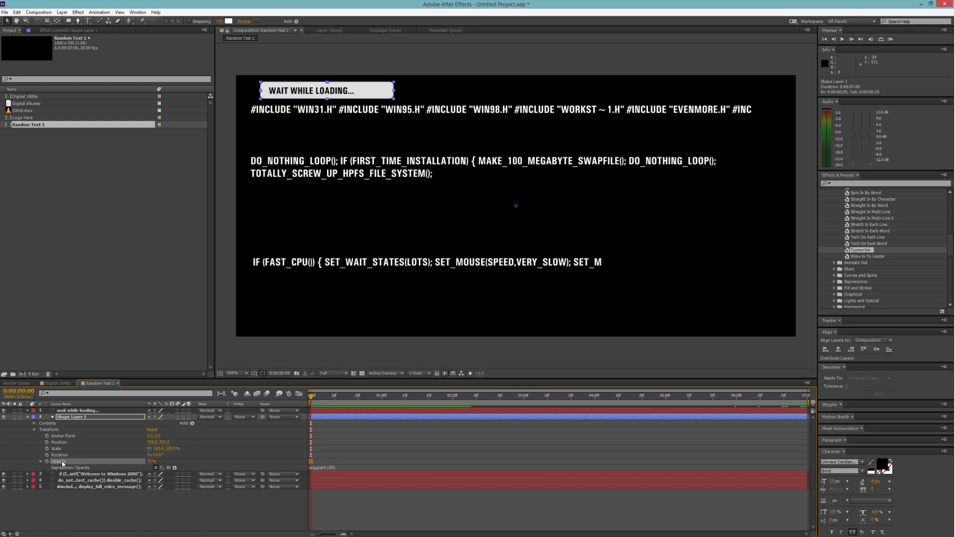
{"action": "right_click", "coordinate": [62, 463]}
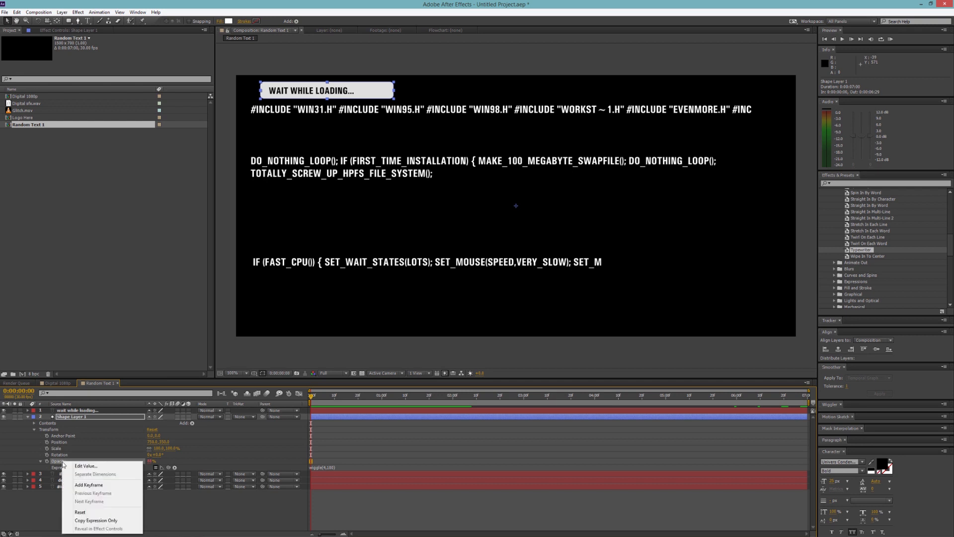
{"action": "left_click", "coordinate": [78, 521]}
{"action": "left_click", "coordinate": [61, 412]}
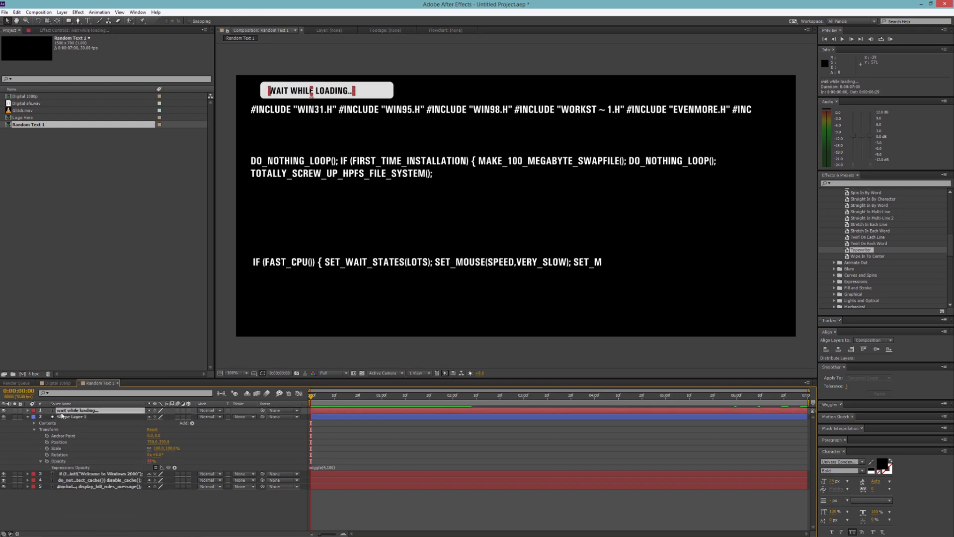
{"action": "right_click", "coordinate": [63, 414]}
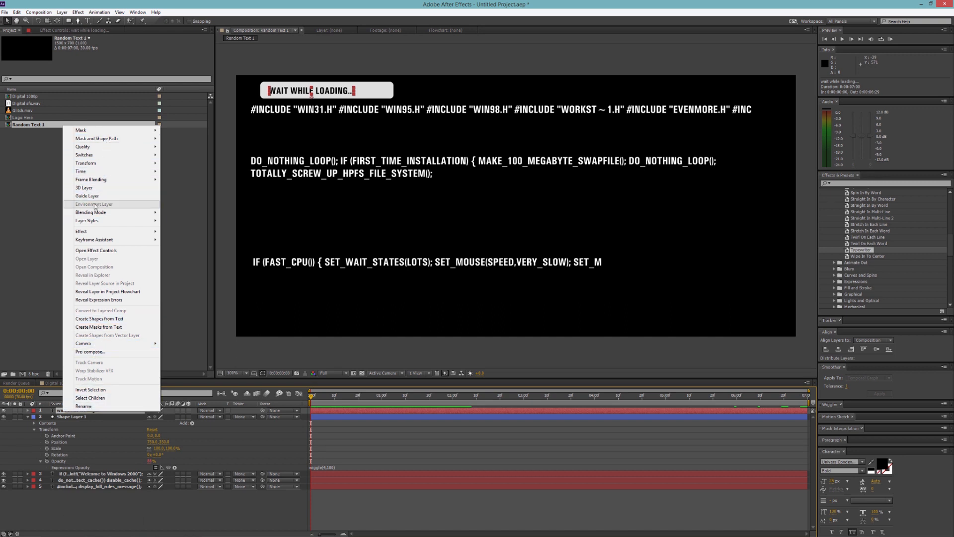
{"action": "left_click", "coordinate": [19, 12]}
{"action": "left_click", "coordinate": [40, 74]}
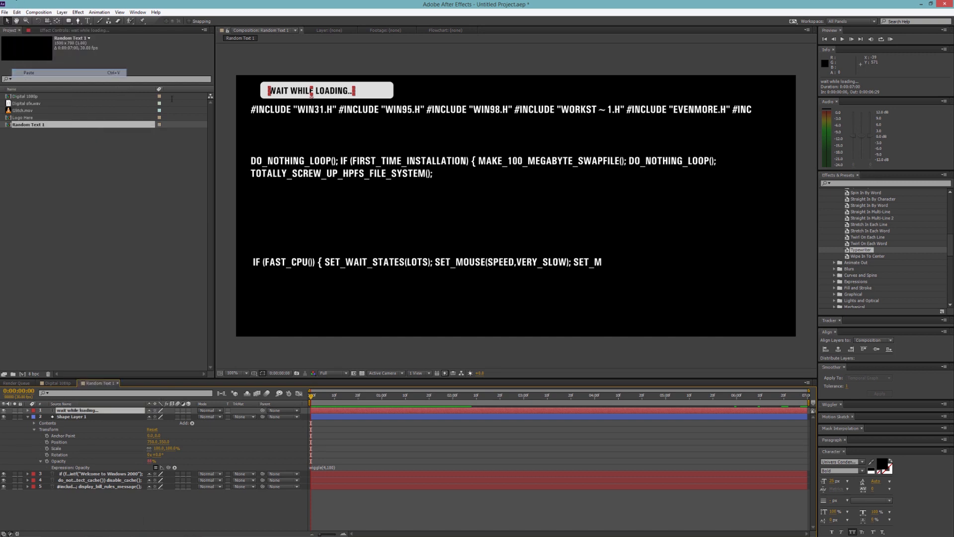
{"action": "left_click", "coordinate": [27, 416]}
{"action": "left_click_drag", "start_coordinate": [359, 398], "coordinate": [557, 400]}
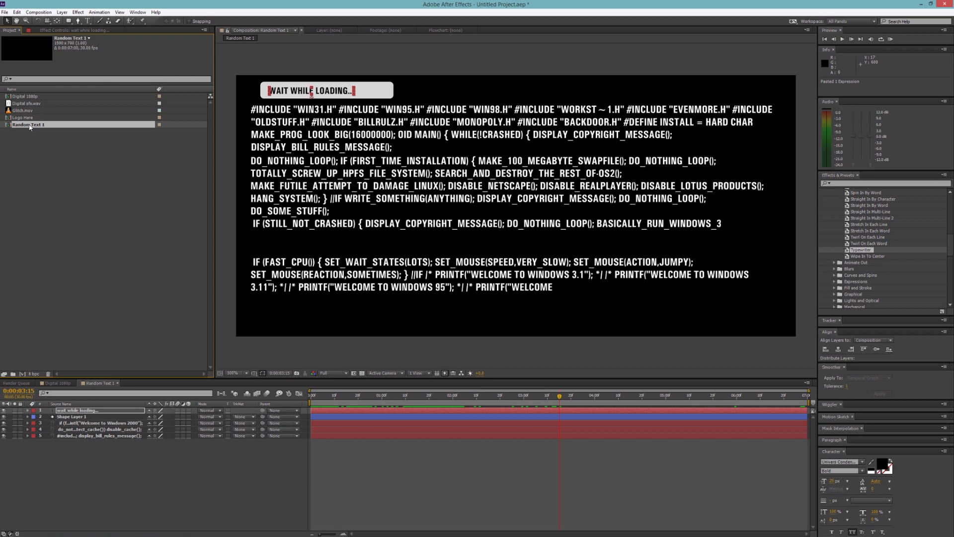
Step: Create a new composition named Random Text 2 with a height of 1500 px, keeping the other settings
{"action": "right_click", "coordinate": [30, 149]}
{"action": "left_click", "coordinate": [49, 156]}
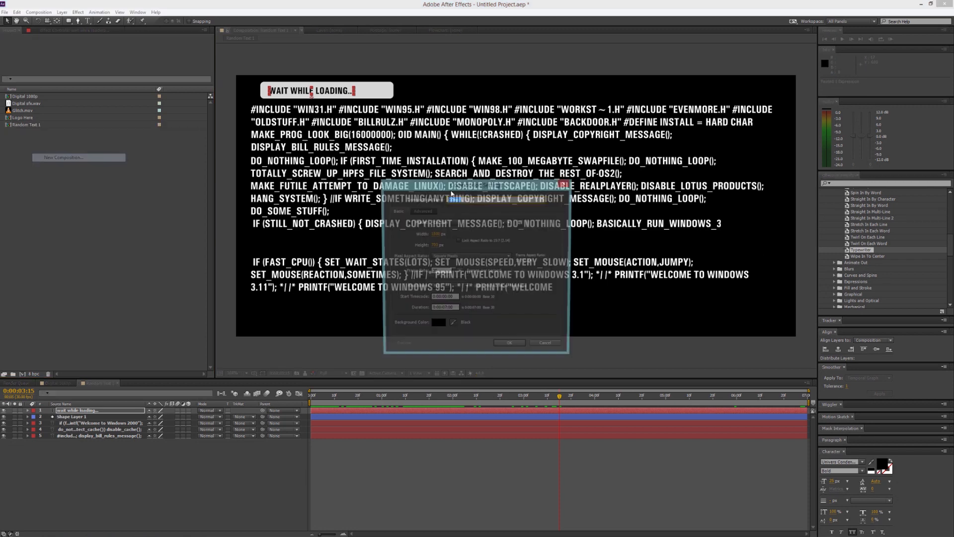
{"action": "type", "text": "Random Text 2"}
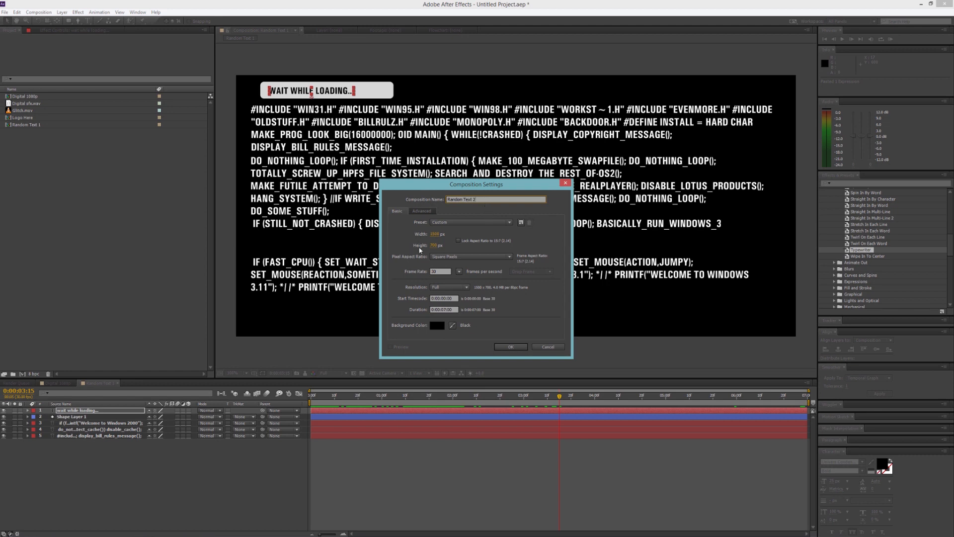
{"action": "left_click", "coordinate": [435, 245]}
{"action": "type", "text": "4"}
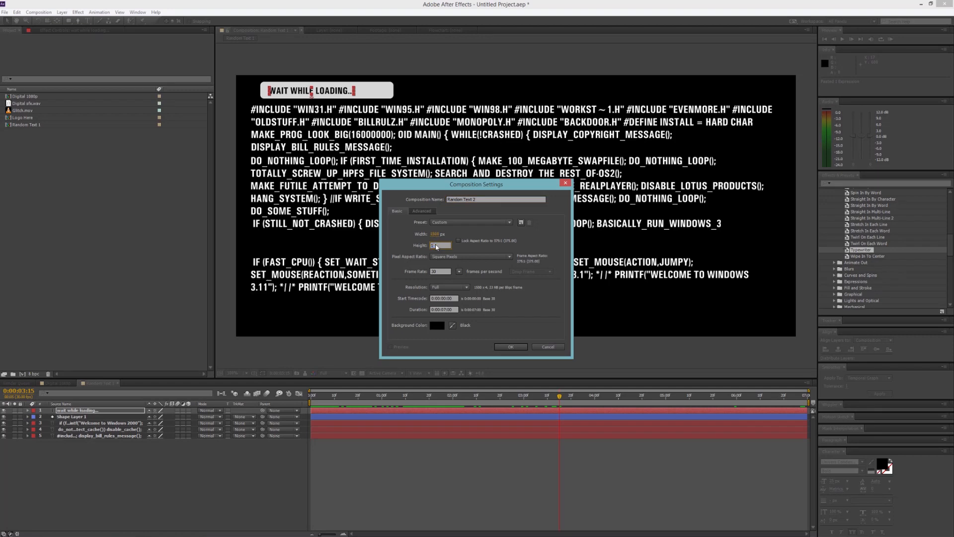
{"action": "type", "text": "500"}
{"action": "left_click", "coordinate": [510, 346]}
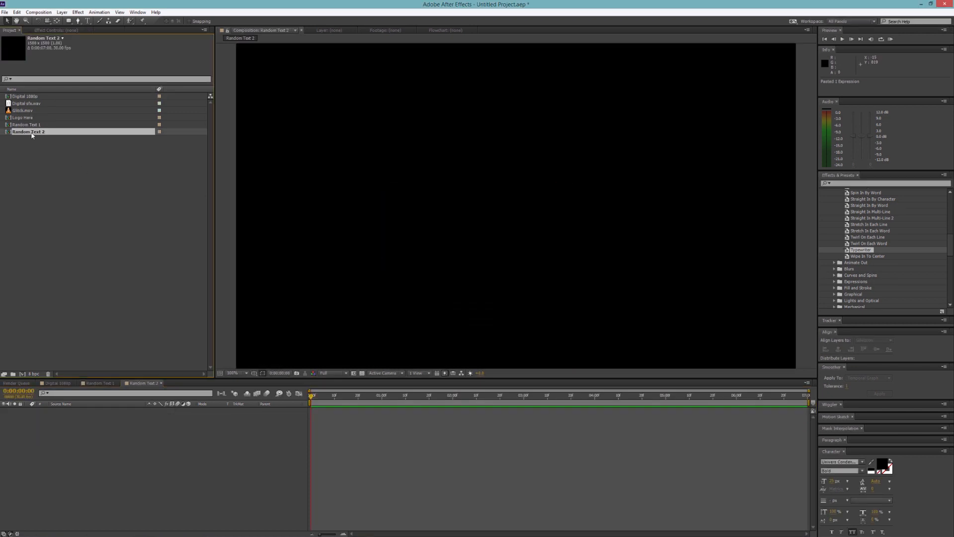
Step: Duplicate the Random Text 2 composition as Random Text 3 and open the duplicate
{"action": "right_click", "coordinate": [31, 133]}
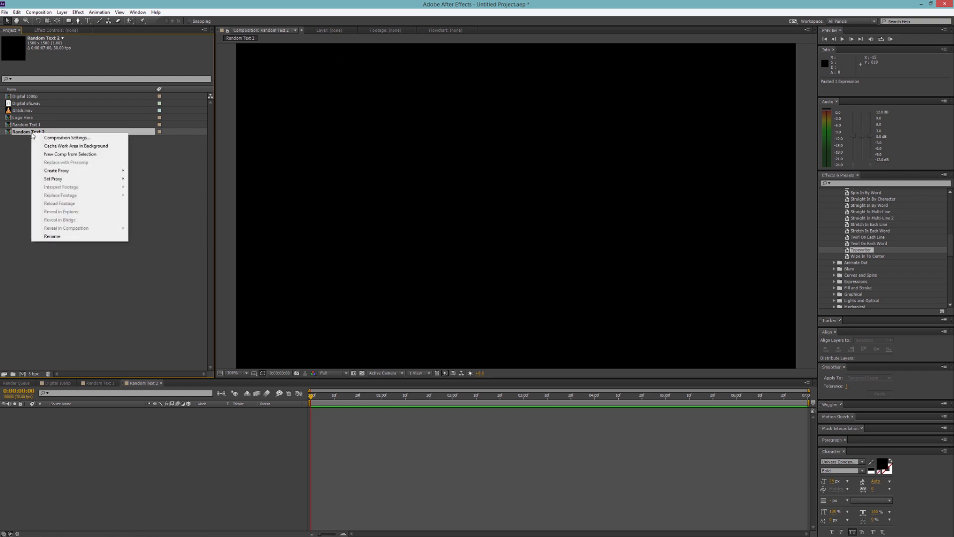
{"action": "left_click", "coordinate": [20, 19]}
{"action": "left_click", "coordinate": [20, 13]}
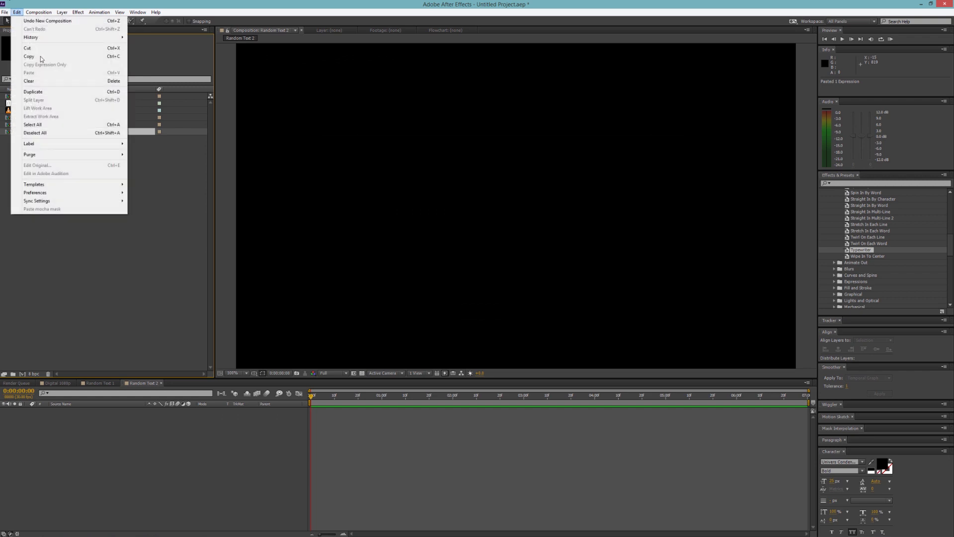
{"action": "left_click", "coordinate": [48, 84]}
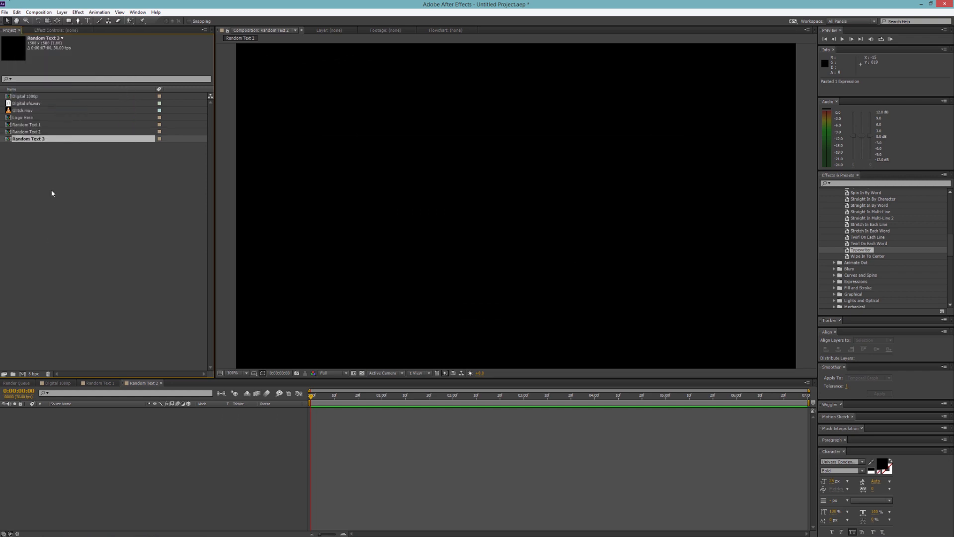
{"action": "double_click", "coordinate": [38, 140]}
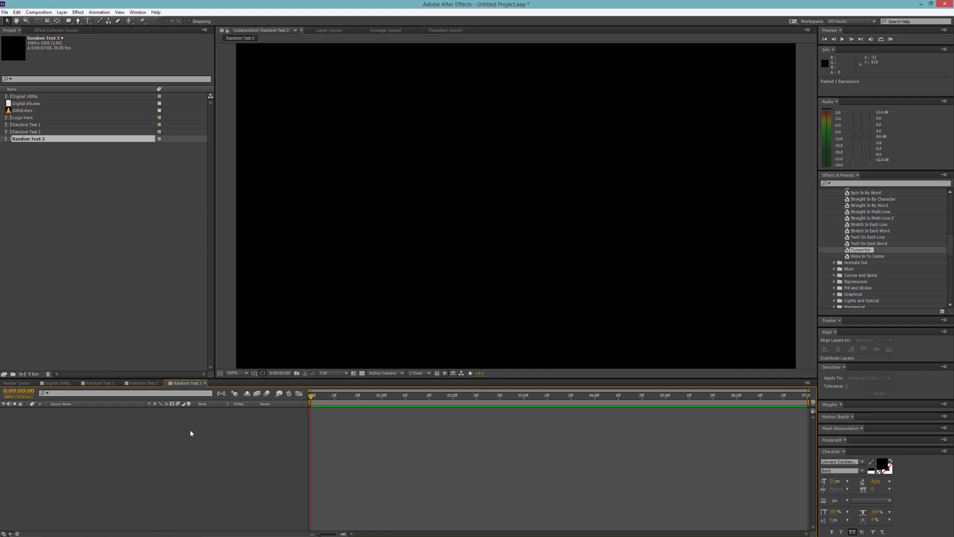
Step: Set the Random Text 3 composition's height to 1200 px
{"action": "left_click", "coordinate": [40, 13]}
{"action": "left_click", "coordinate": [55, 30]}
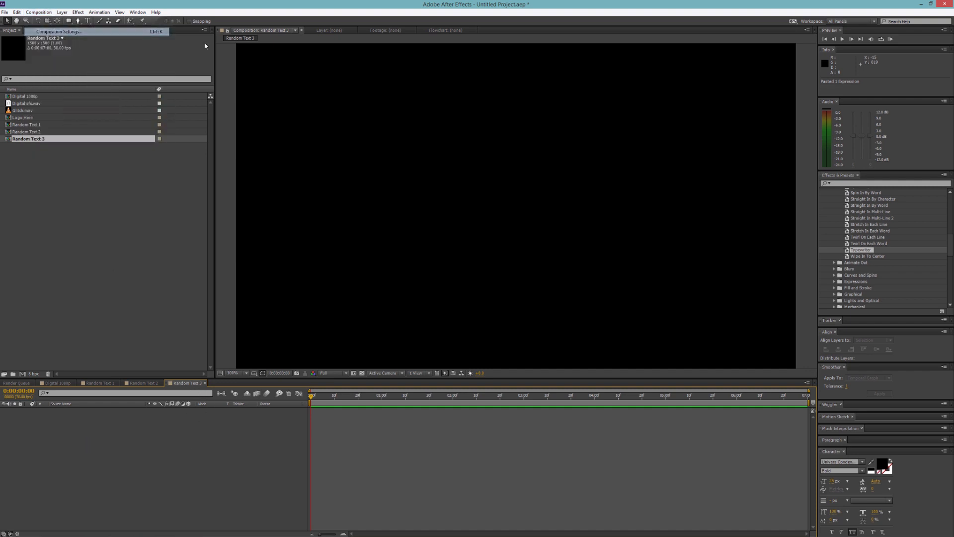
{"action": "left_click", "coordinate": [436, 246]}
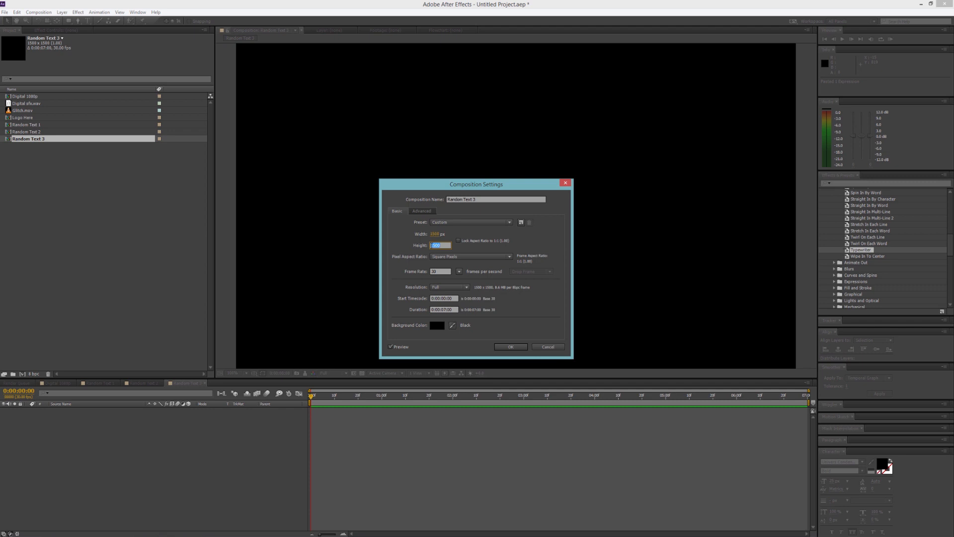
{"action": "left_click", "coordinate": [435, 245]}
{"action": "key", "text": "BackSpace"}
{"action": "type", "text": "2"}
{"action": "left_click", "coordinate": [397, 243]}
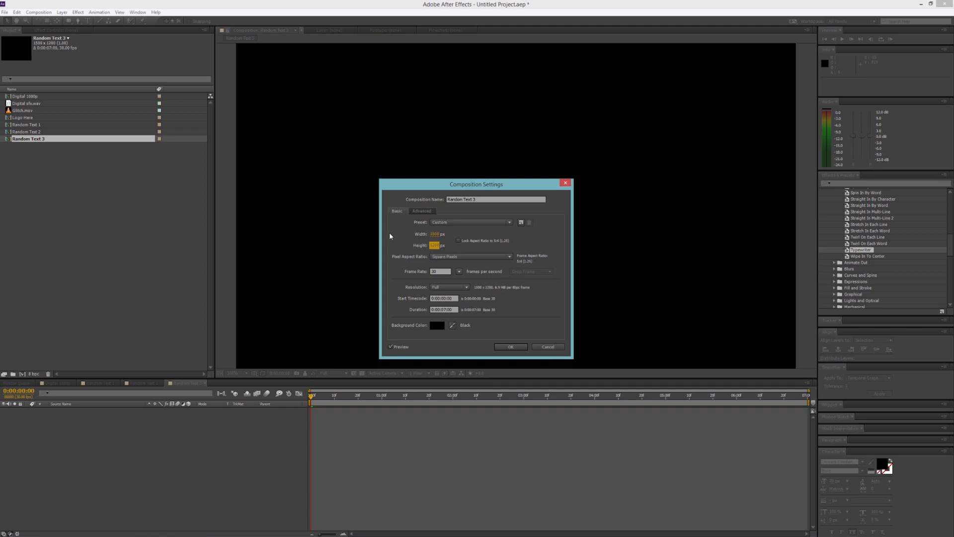
{"action": "left_click", "coordinate": [507, 347]}
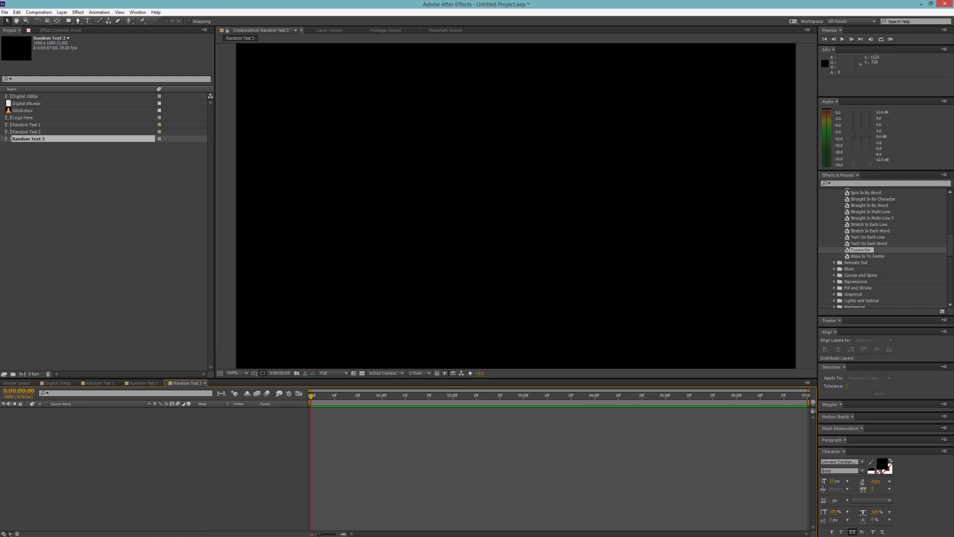
{"action": "key", "text": "comma"}
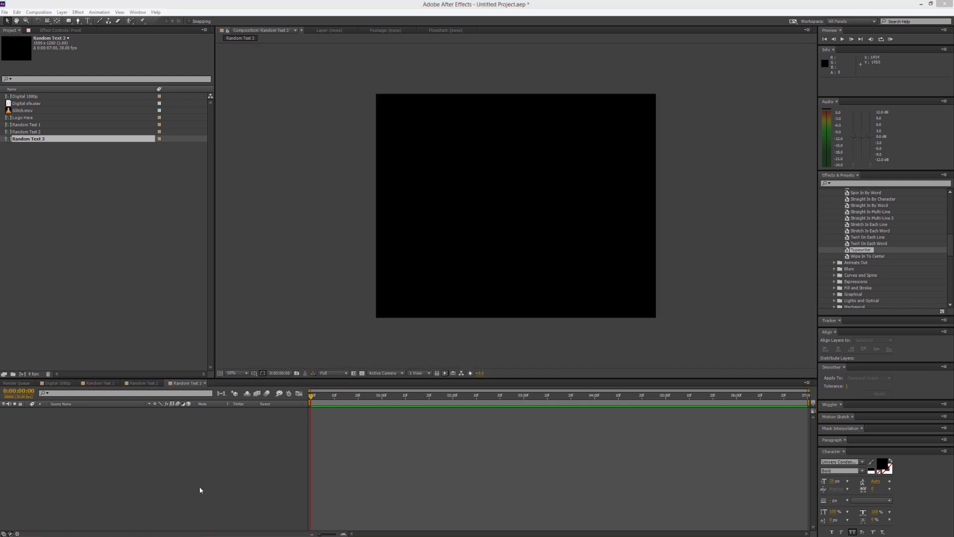
Step: In Random Text 2, paste the copied code into a paragraph text box nearly filling the frame and make its fill white
{"action": "left_click", "coordinate": [143, 382]}
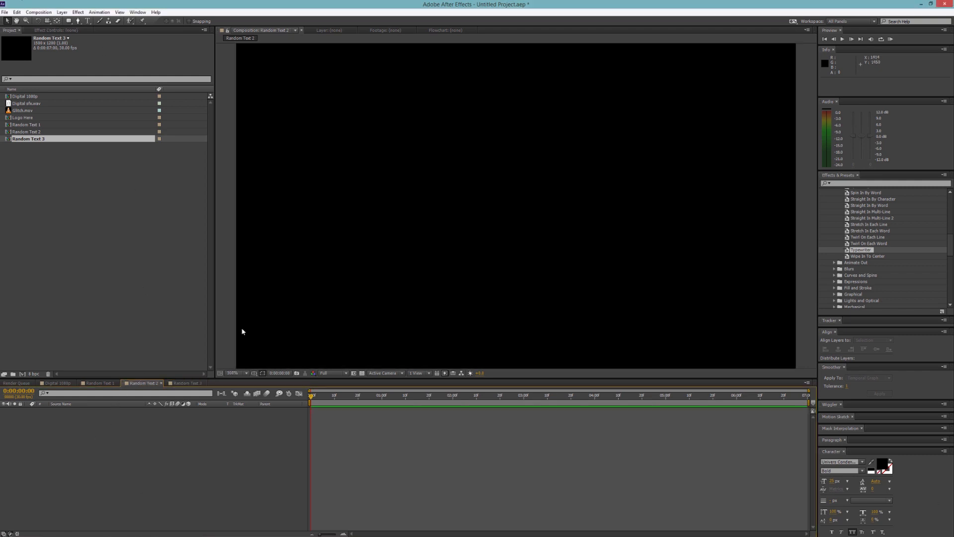
{"action": "left_click", "coordinate": [87, 21]}
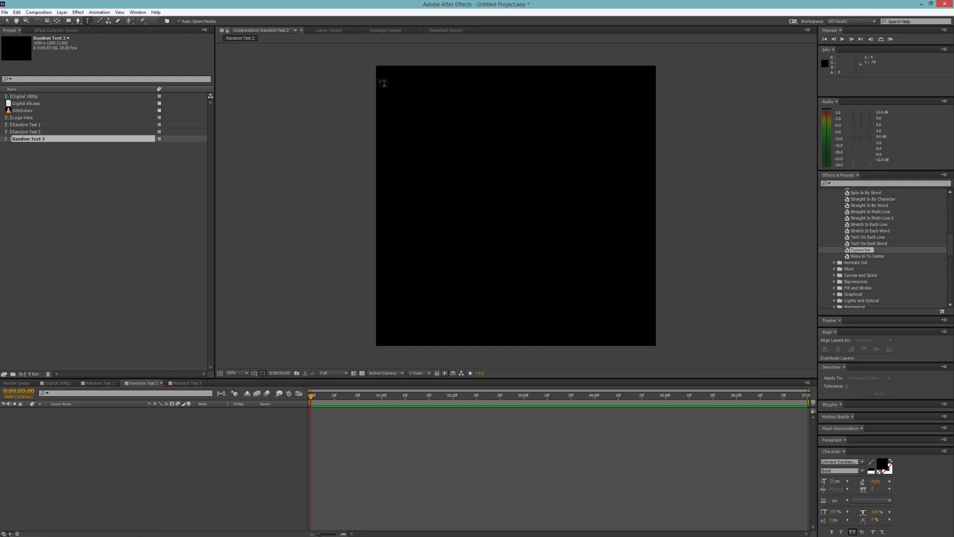
{"action": "left_click_drag", "start_coordinate": [385, 78], "coordinate": [651, 343]}
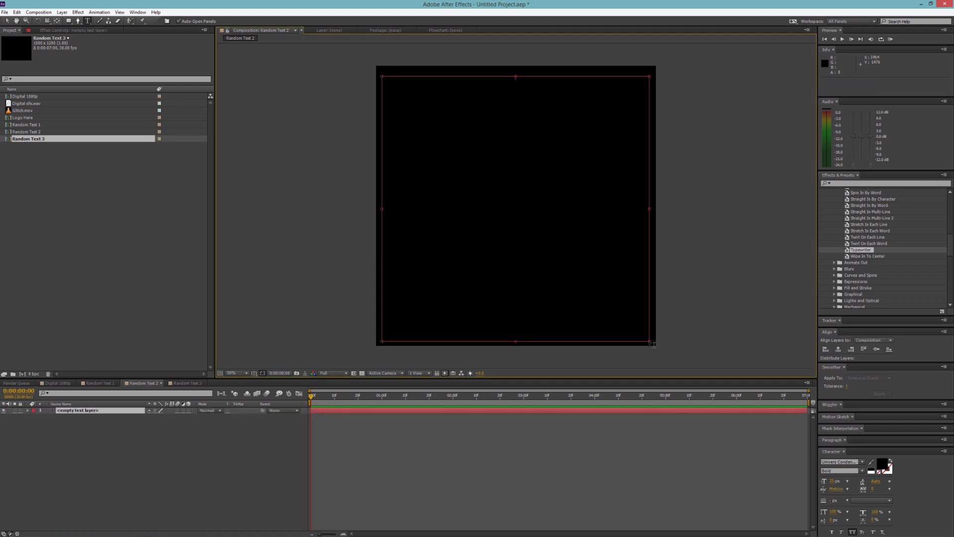
{"action": "key", "text": "ctrl+v"}
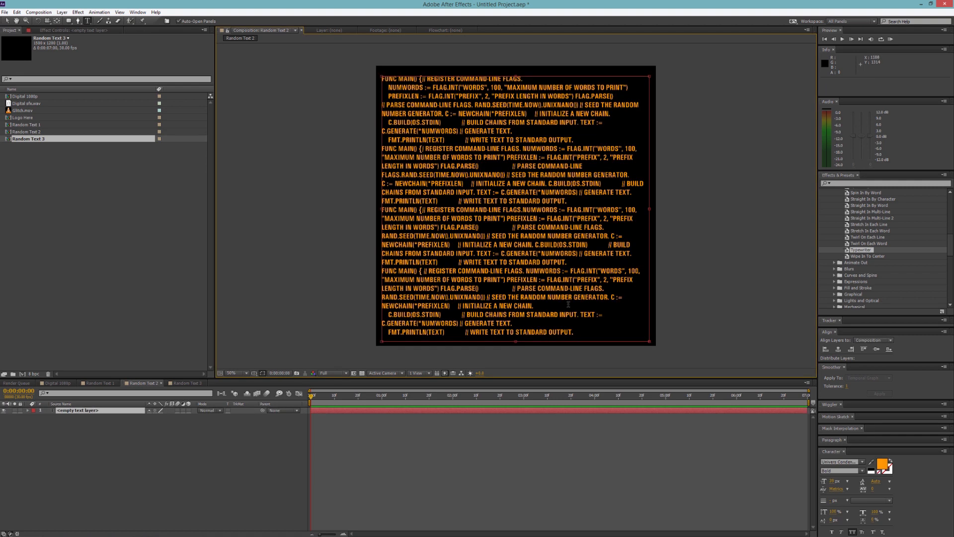
{"action": "left_click", "coordinate": [8, 22]}
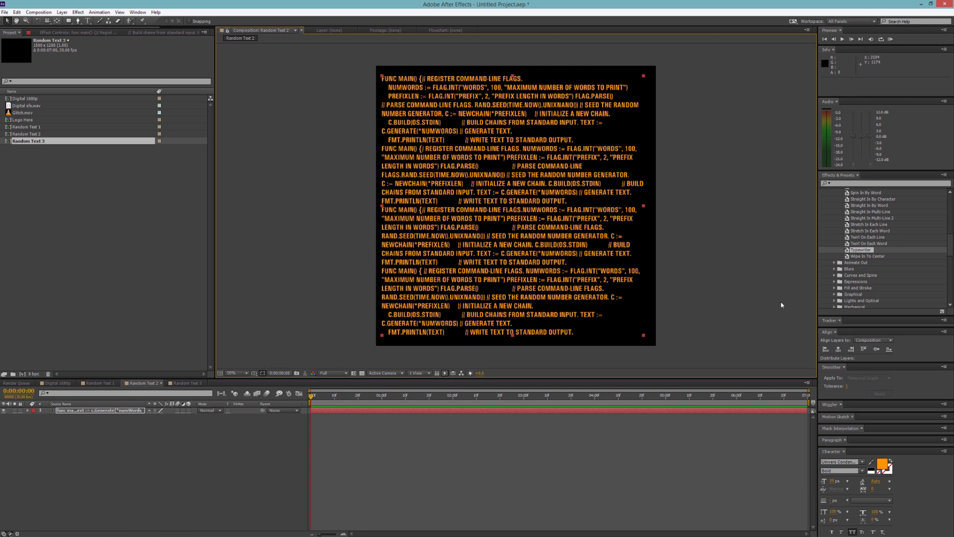
{"action": "left_click", "coordinate": [872, 472]}
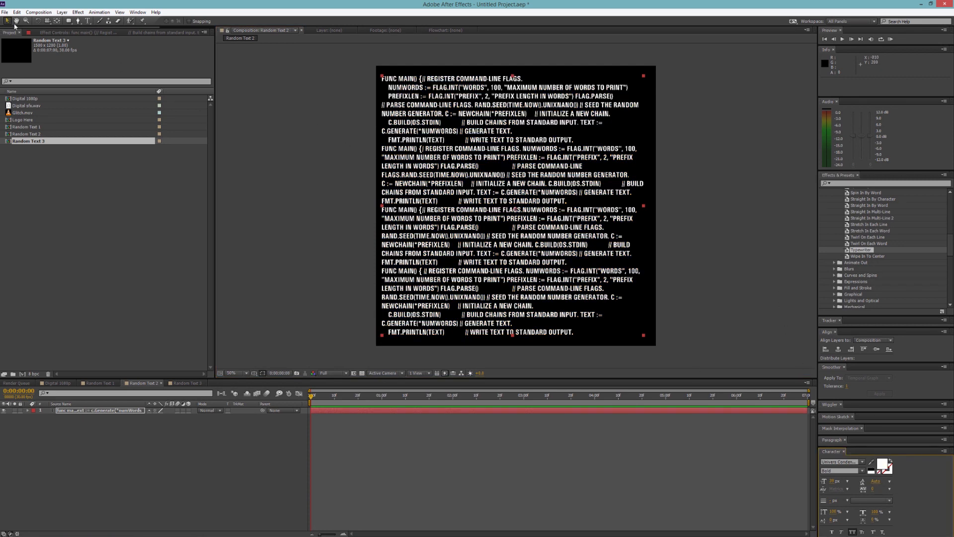
Step: Apply the Fade Up Words animation preset to the code text at the composition's start and scrub through it
{"action": "left_click_drag", "start_coordinate": [312, 397], "coordinate": [258, 401]}
{"action": "scroll", "coordinate": [861, 254], "scroll_direction": "up", "scroll_amount": 3}
{"action": "scroll", "coordinate": [861, 254], "scroll_direction": "up", "scroll_amount": 5}
{"action": "scroll", "coordinate": [861, 254], "scroll_direction": "down", "scroll_amount": 4}
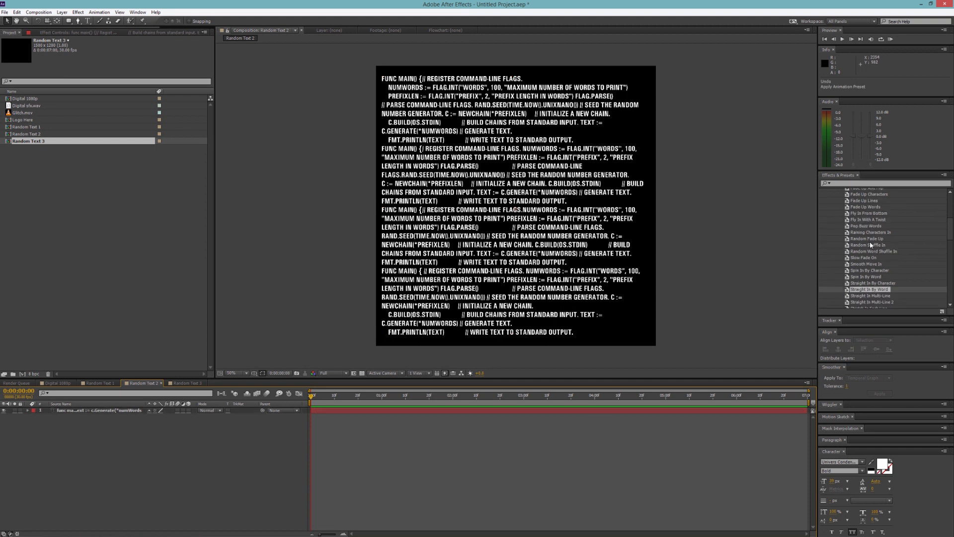
{"action": "left_click_drag", "start_coordinate": [870, 207], "coordinate": [134, 413]}
{"action": "left_click_drag", "start_coordinate": [313, 397], "coordinate": [425, 396]}
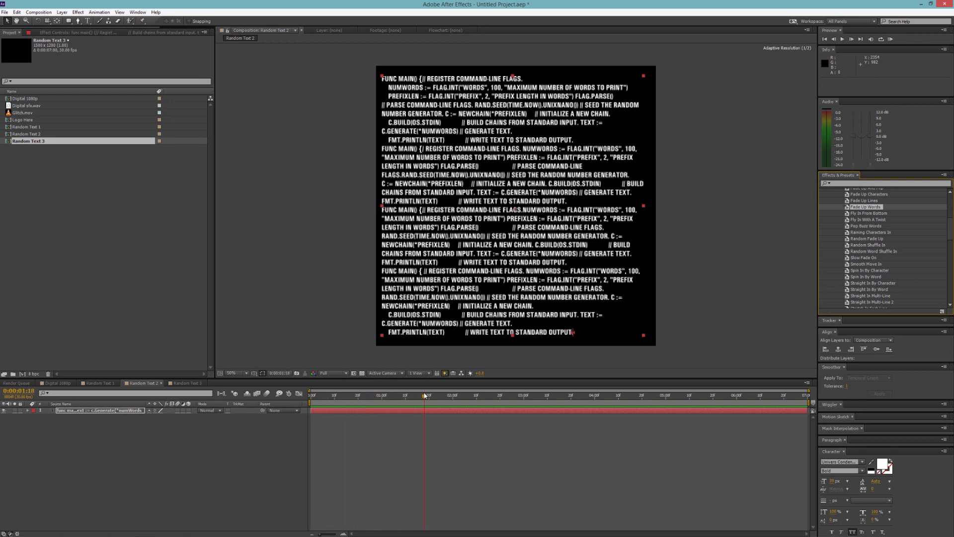
Step: Turn on Randomize Order in the code text's Range Selector 1 advanced options and preview the word reveal from the composition's start
{"action": "left_click", "coordinate": [27, 411]}
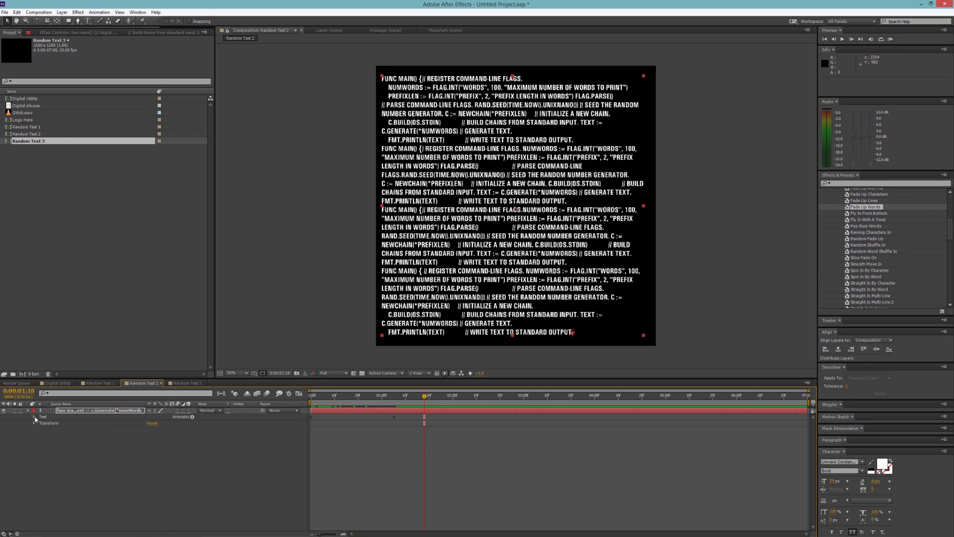
{"action": "left_click", "coordinate": [34, 416]}
{"action": "left_click", "coordinate": [40, 442]}
{"action": "left_click", "coordinate": [46, 448]}
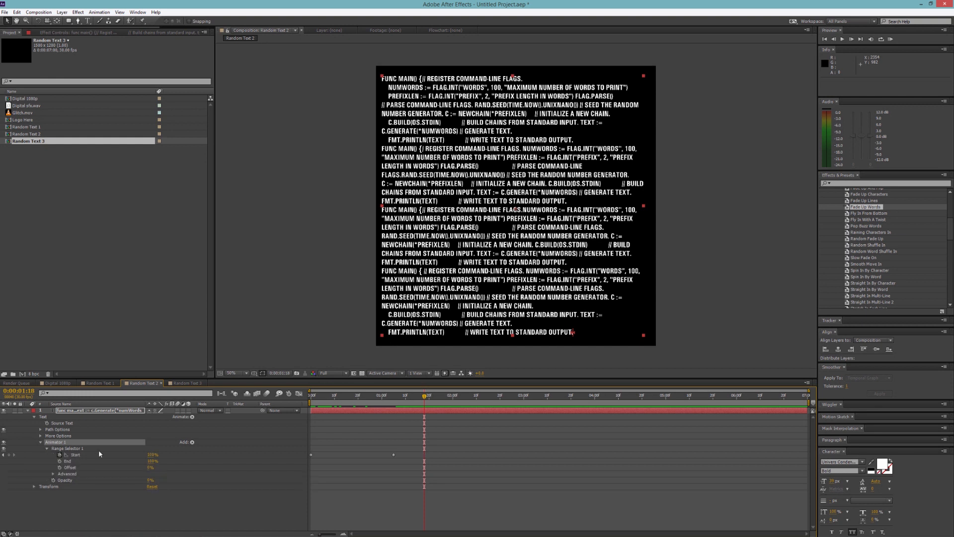
{"action": "left_click", "coordinate": [54, 474]}
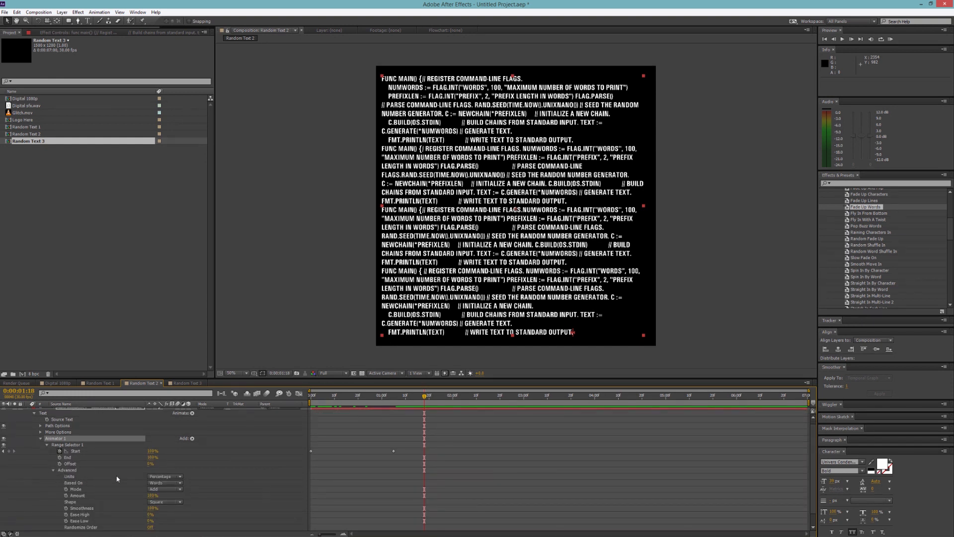
{"action": "scroll", "coordinate": [120, 478], "scroll_direction": "down", "scroll_amount": 1}
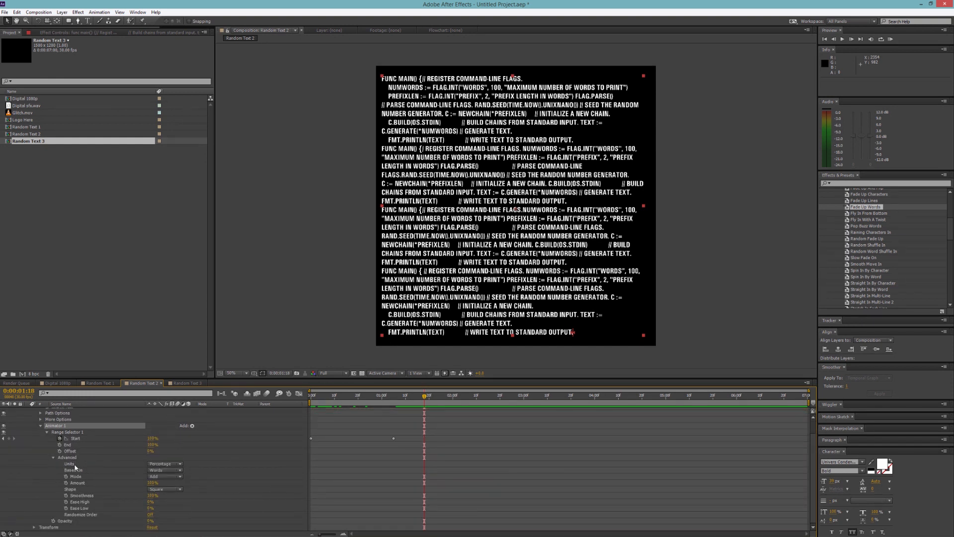
{"action": "left_click", "coordinate": [149, 514]}
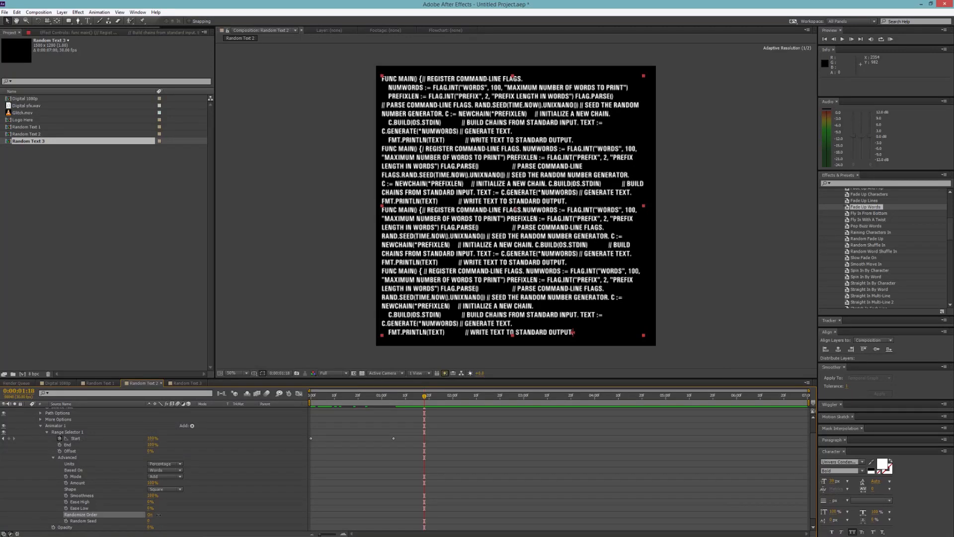
{"action": "left_click", "coordinate": [314, 397]}
{"action": "key", "text": "space"}
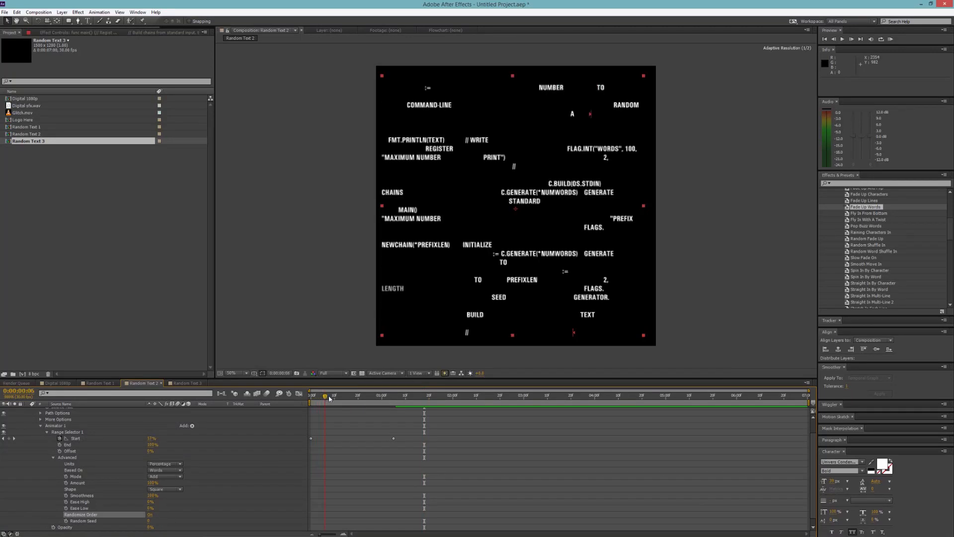
{"action": "left_click_drag", "start_coordinate": [321, 399], "coordinate": [298, 398]}
{"action": "scroll", "coordinate": [28, 431], "scroll_direction": "up", "scroll_amount": 1}
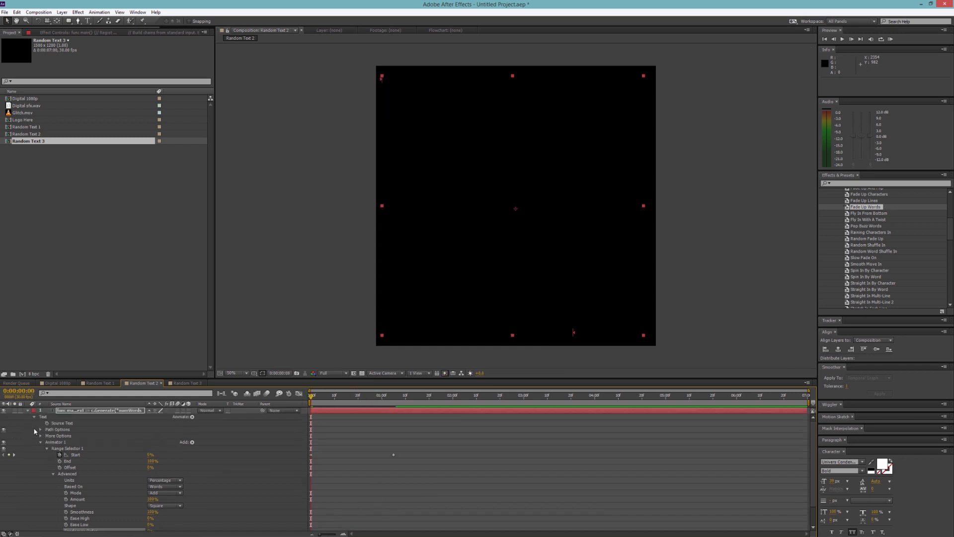
Step: Retime the range selector's Start keyframes, moving the first to about 21 frames before the composition's start and the last to 0:00:05:03
{"action": "left_click", "coordinate": [77, 412]}
{"action": "key", "text": "u"}
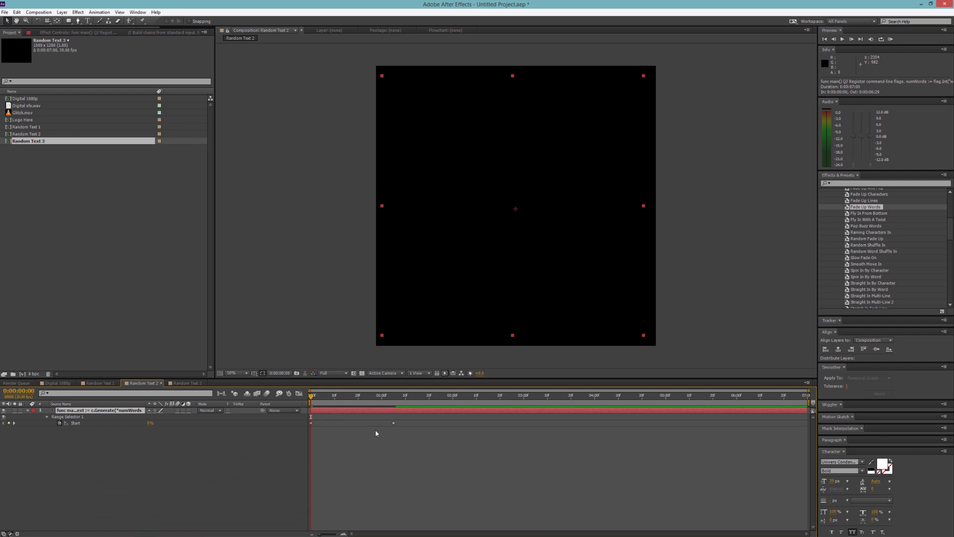
{"action": "left_click", "coordinate": [311, 423]}
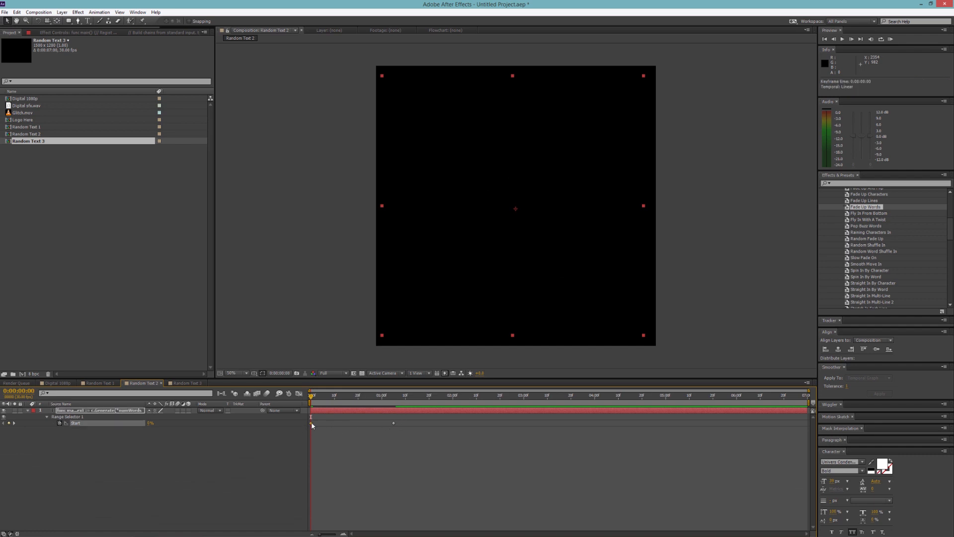
{"action": "left_click_drag", "start_coordinate": [310, 425], "coordinate": [264, 432]}
{"action": "mouse_move", "coordinate": [311, 397]}
{"action": "left_mouse_down"}
{"action": "mouse_move", "coordinate": [331, 397]}
{"action": "mouse_move", "coordinate": [298, 402]}
{"action": "left_mouse_up"}
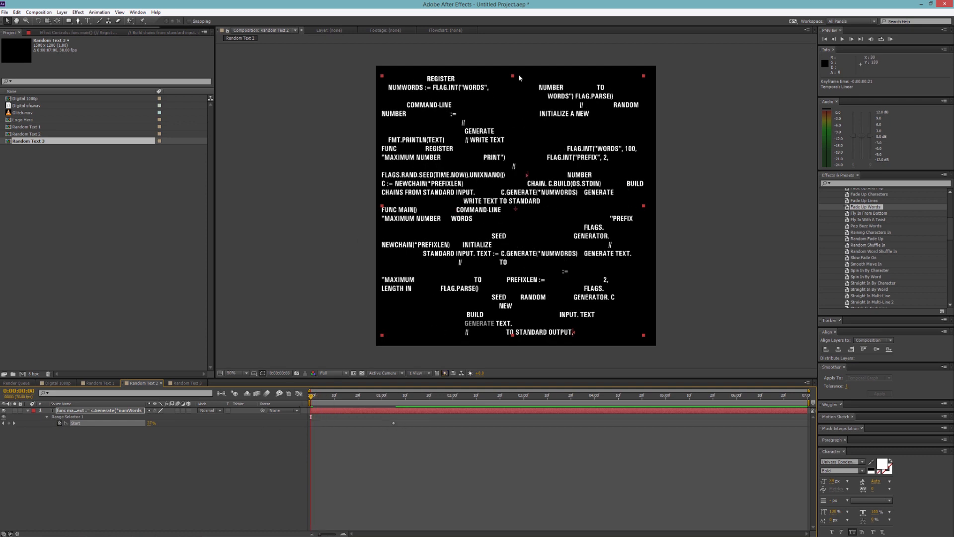
{"action": "left_click_drag", "start_coordinate": [394, 423], "coordinate": [671, 422]}
{"action": "key", "text": "k"}
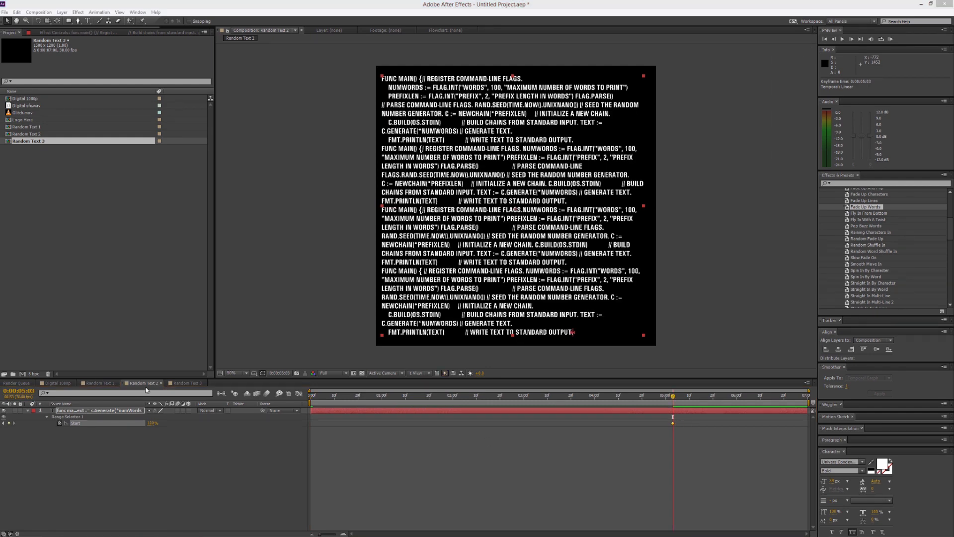
Step: In the Random Text 3 composition, paste the copied code into a paragraph text box covering most of the frame
{"action": "left_click", "coordinate": [179, 383]}
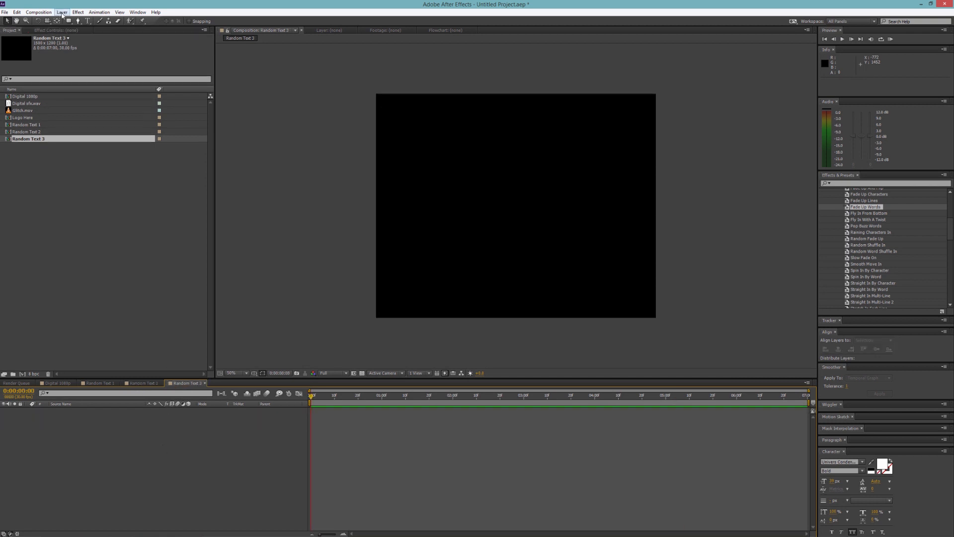
{"action": "left_click", "coordinate": [88, 20]}
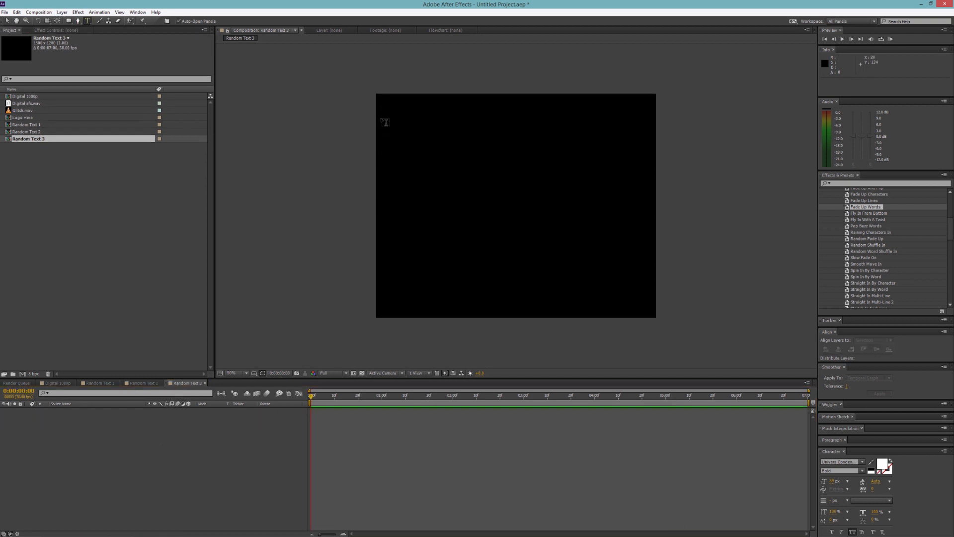
{"action": "left_click_drag", "start_coordinate": [381, 119], "coordinate": [653, 314]}
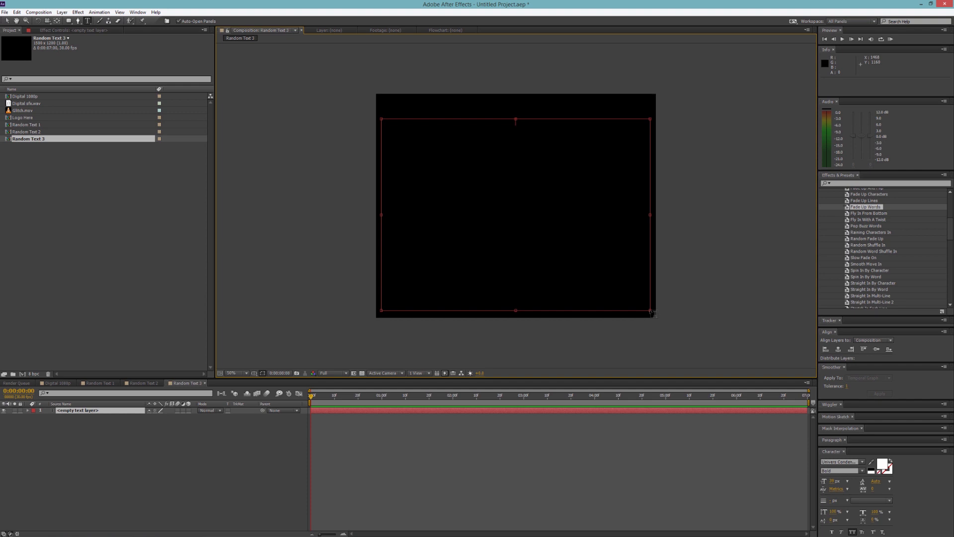
{"action": "left_click", "coordinate": [17, 12]}
{"action": "left_click", "coordinate": [54, 73]}
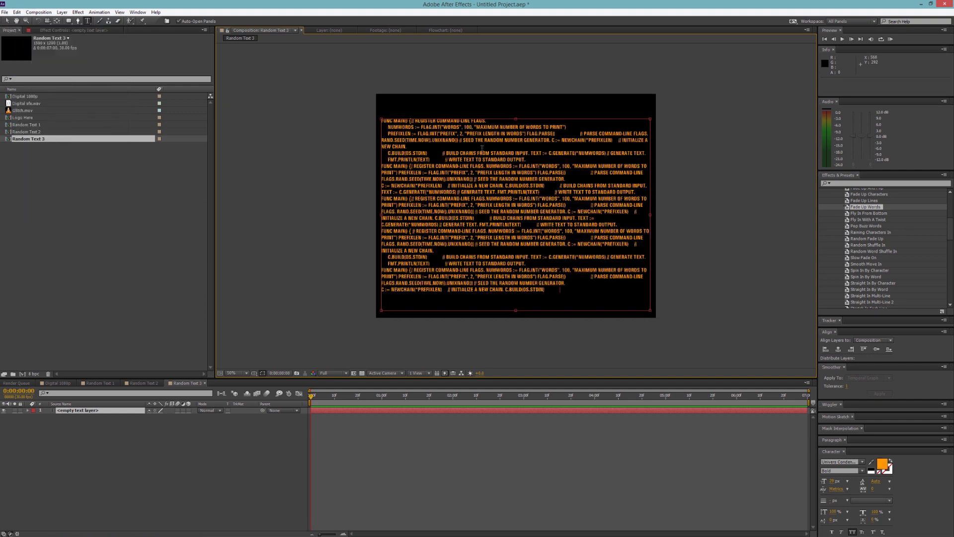
{"action": "left_click", "coordinate": [7, 21]}
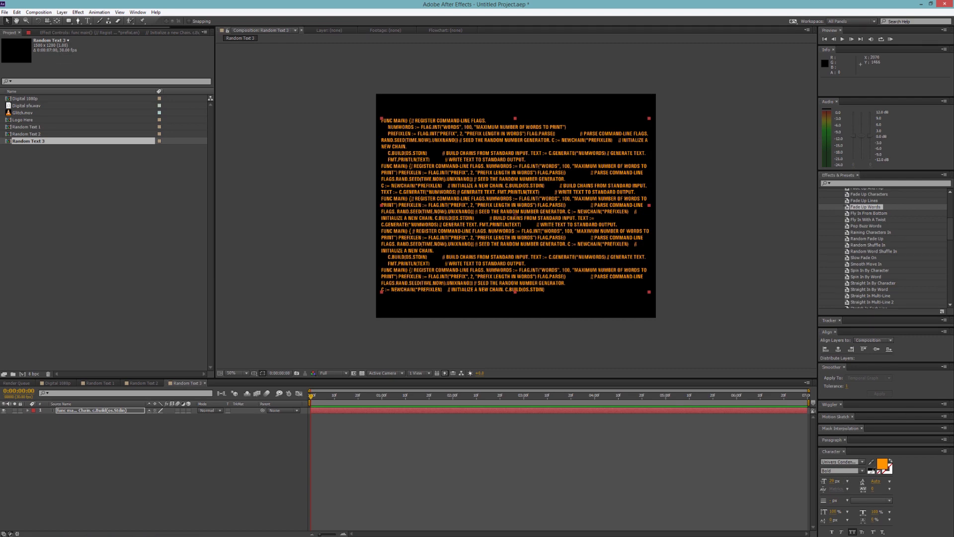
Step: Make the Random Text 3 code text's fill white and move the text down about 52 px
{"action": "left_click", "coordinate": [873, 470]}
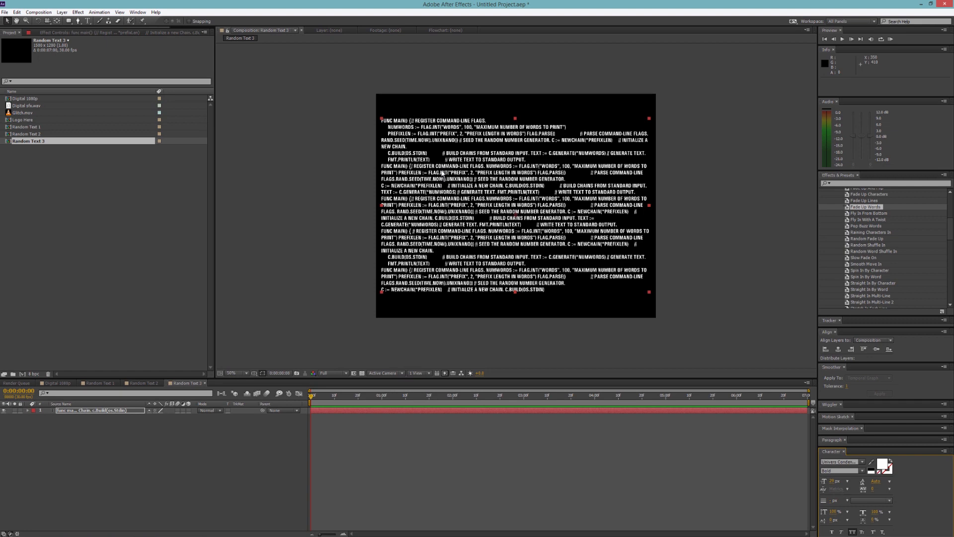
{"action": "left_click_drag", "start_coordinate": [441, 170], "coordinate": [443, 182]}
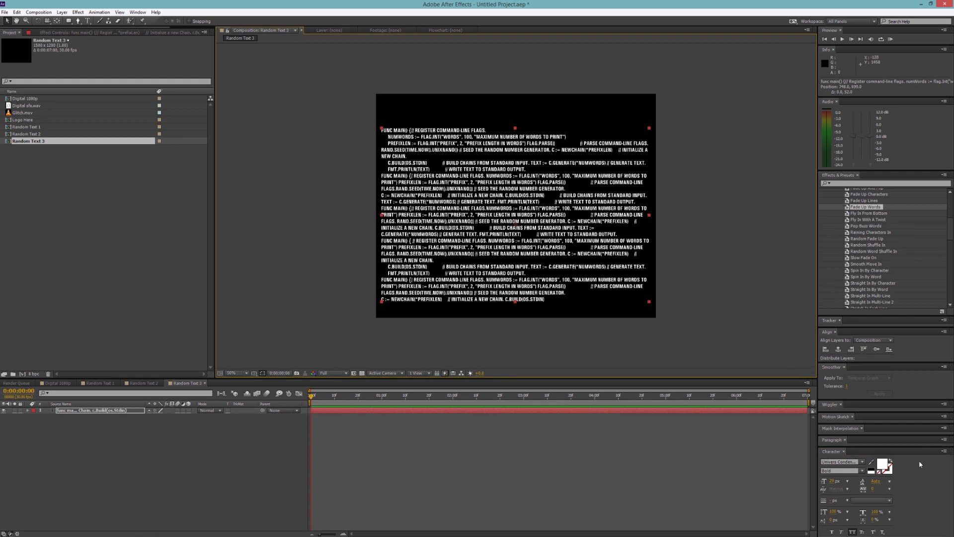
{"action": "left_click", "coordinate": [417, 410]}
Step: Apply the Fade Up Words preset to the Random Text 3 code layer and turn on Randomize Order in its range selector
{"action": "left_click_drag", "start_coordinate": [865, 208], "coordinate": [100, 411]}
{"action": "left_click", "coordinate": [28, 410]}
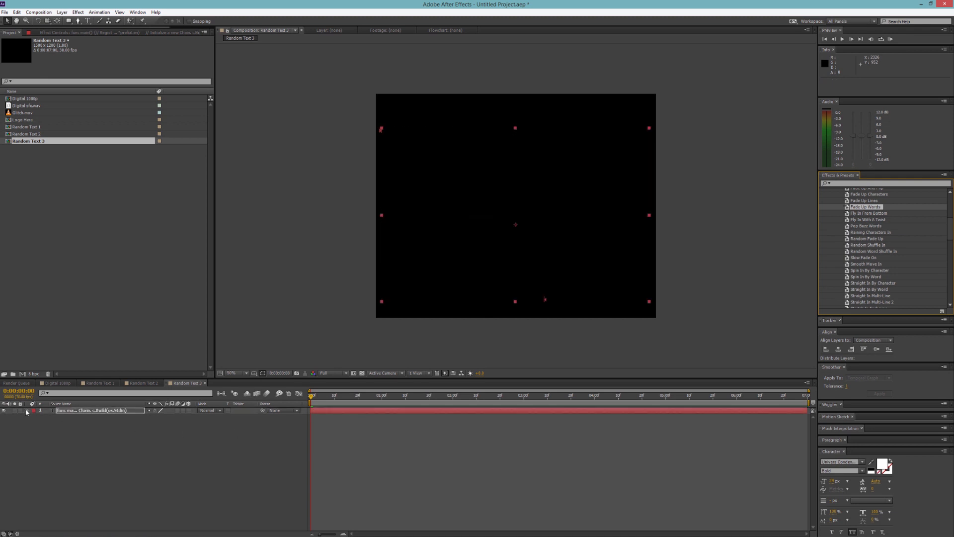
{"action": "left_click", "coordinate": [34, 417]}
{"action": "left_click", "coordinate": [40, 442]}
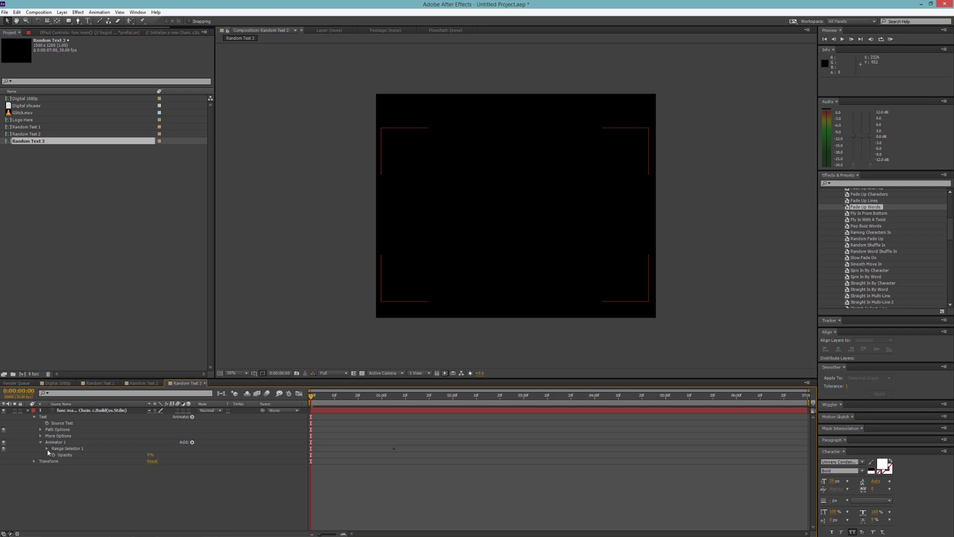
{"action": "left_click", "coordinate": [46, 448]}
{"action": "left_click", "coordinate": [52, 474]}
{"action": "scroll", "coordinate": [155, 518], "scroll_direction": "down", "scroll_amount": 1}
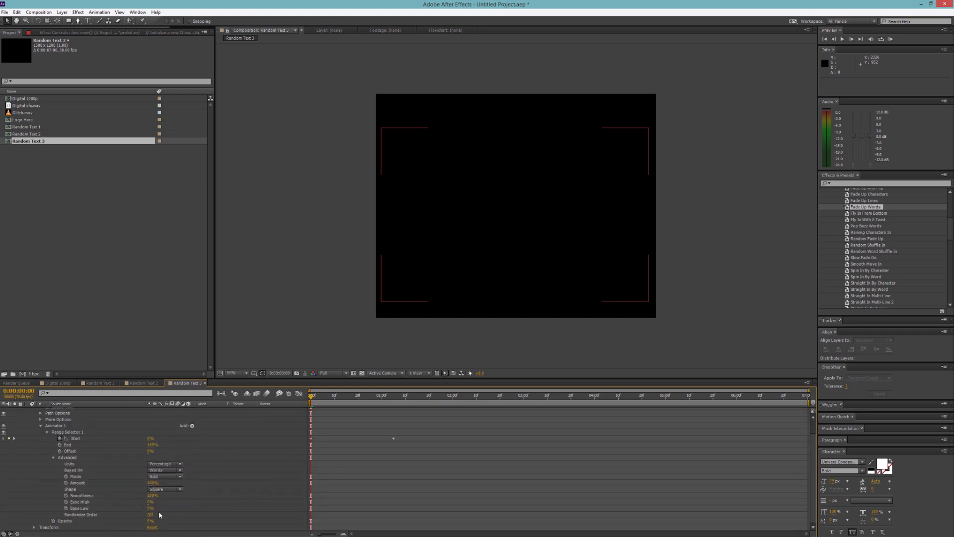
{"action": "left_click", "coordinate": [151, 517]}
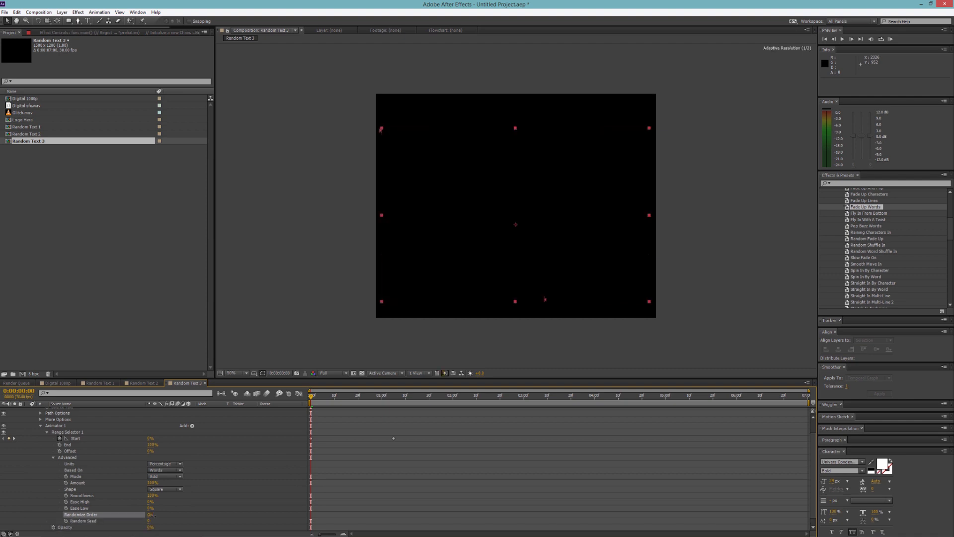
Step: Move the first Start keyframe to before the Random Text 3 composition's start and the last one to 0:00:05:03
{"action": "left_click_drag", "start_coordinate": [311, 439], "coordinate": [286, 437]}
{"action": "left_click_drag", "start_coordinate": [312, 399], "coordinate": [373, 401]}
{"action": "left_click_drag", "start_coordinate": [386, 404], "coordinate": [393, 399]}
{"action": "left_click_drag", "start_coordinate": [394, 437], "coordinate": [668, 435]}
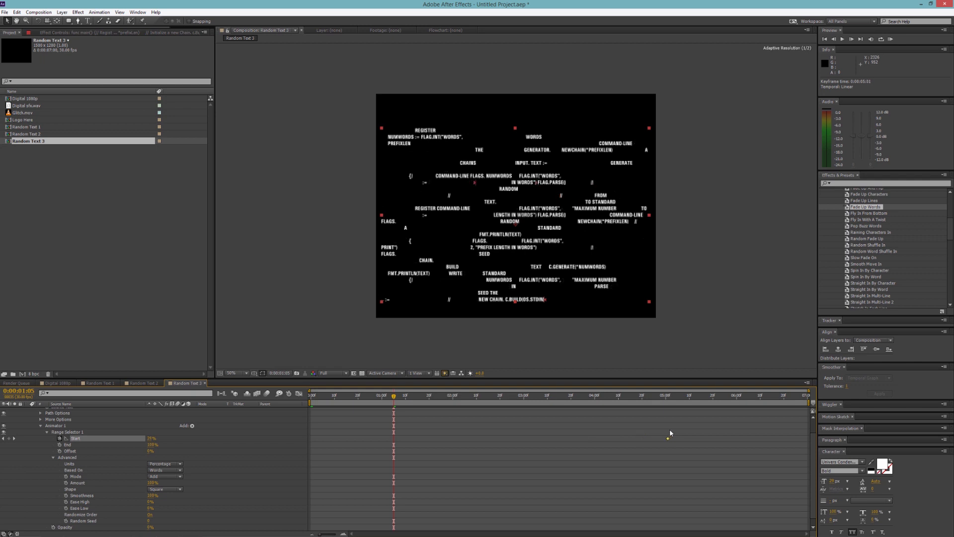
{"action": "left_click_drag", "start_coordinate": [669, 431], "coordinate": [674, 432]}
{"action": "left_click_drag", "start_coordinate": [415, 398], "coordinate": [673, 397]}
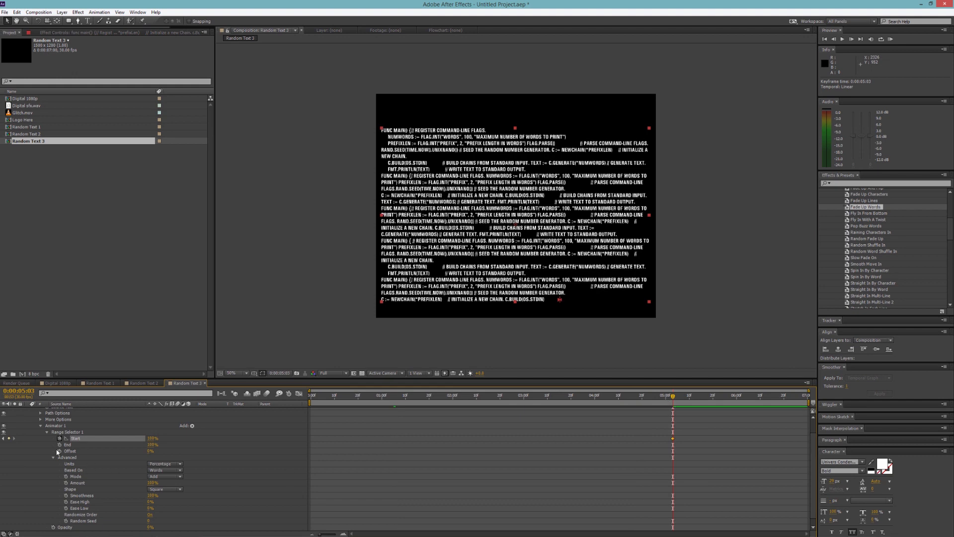
{"action": "scroll", "coordinate": [39, 423], "scroll_direction": "up", "scroll_amount": 2}
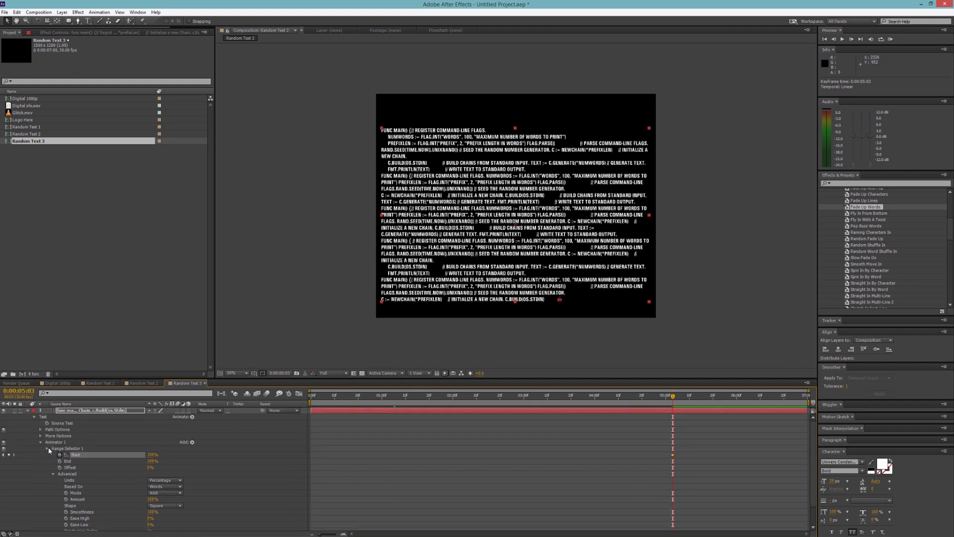
{"action": "left_click", "coordinate": [27, 411]}
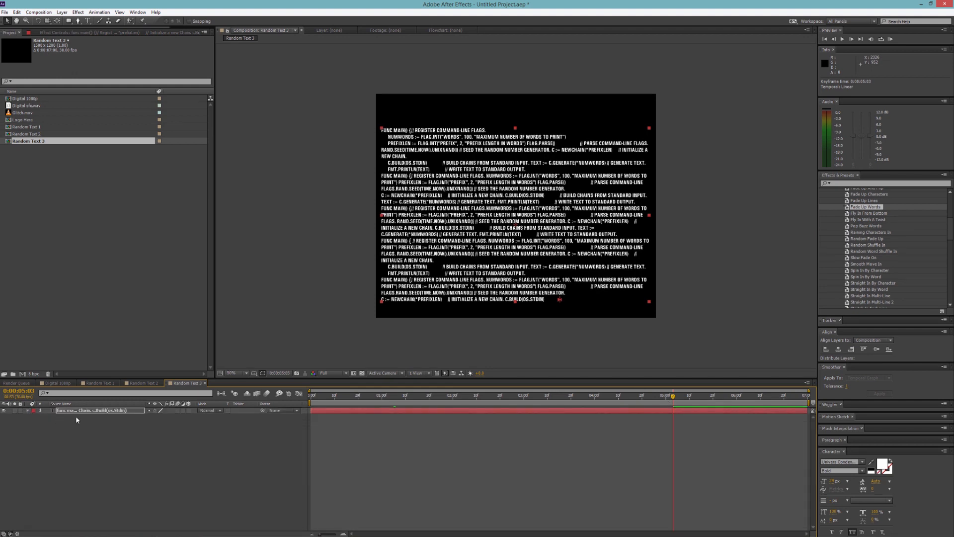
Step: Add a row of dashes in a wide, thin paragraph text box above the code text
{"action": "left_click", "coordinate": [88, 20]}
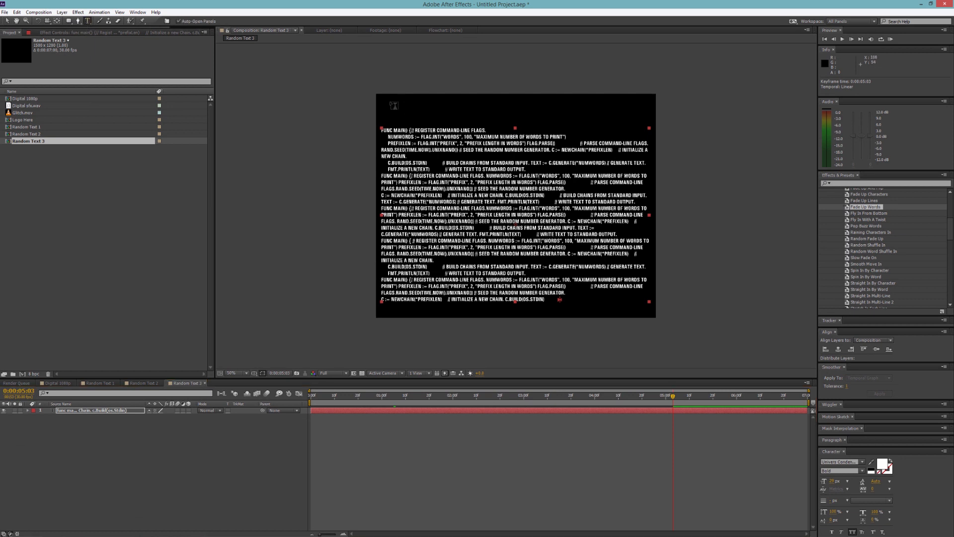
{"action": "left_click_drag", "start_coordinate": [387, 106], "coordinate": [648, 117]}
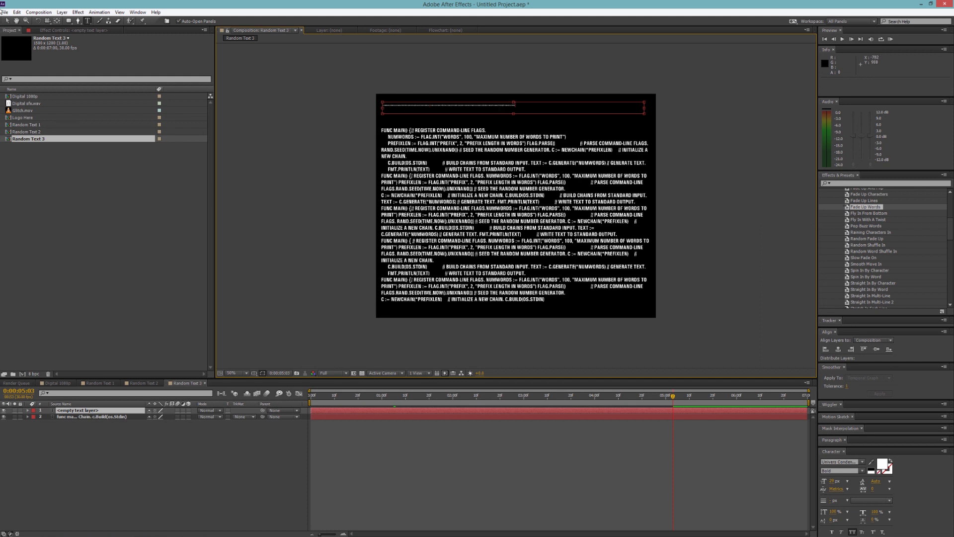
{"action": "left_click", "coordinate": [7, 21]}
Step: Enlarge the dashes' font size and close the gap by moving the dashes slightly down and the code text up about 26 px
{"action": "left_click_drag", "start_coordinate": [837, 480], "coordinate": [840, 482]}
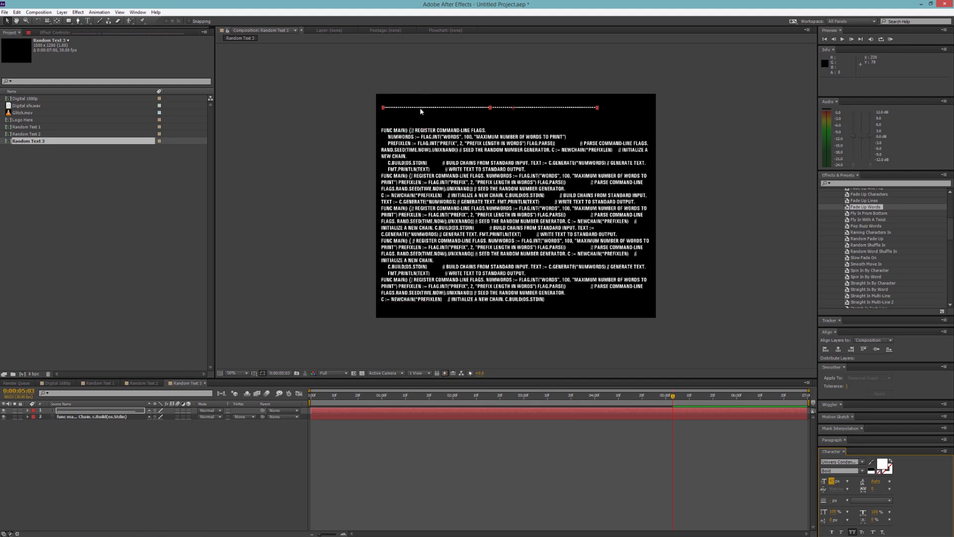
{"action": "left_click_drag", "start_coordinate": [420, 110], "coordinate": [420, 114]}
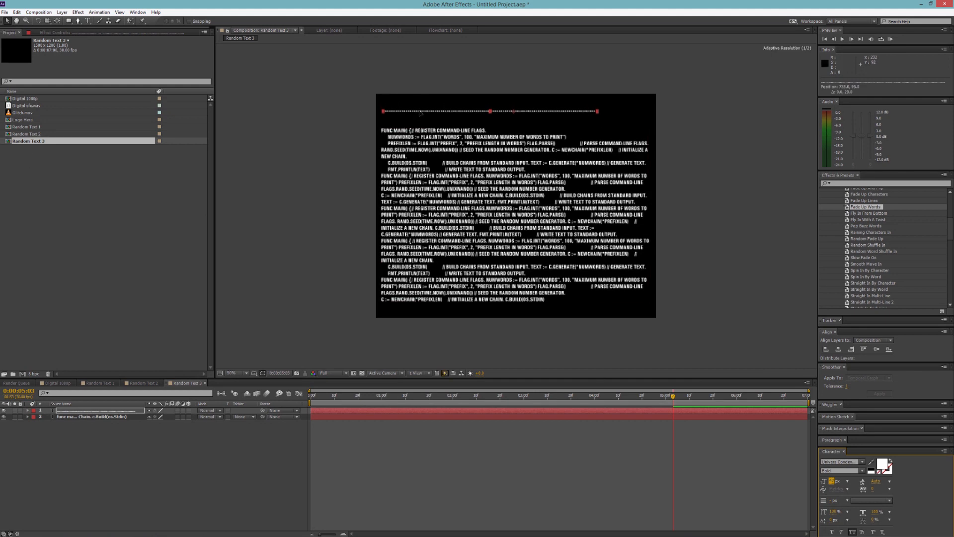
{"action": "left_click", "coordinate": [423, 164]}
{"action": "left_click_drag", "start_coordinate": [422, 172], "coordinate": [424, 171]}
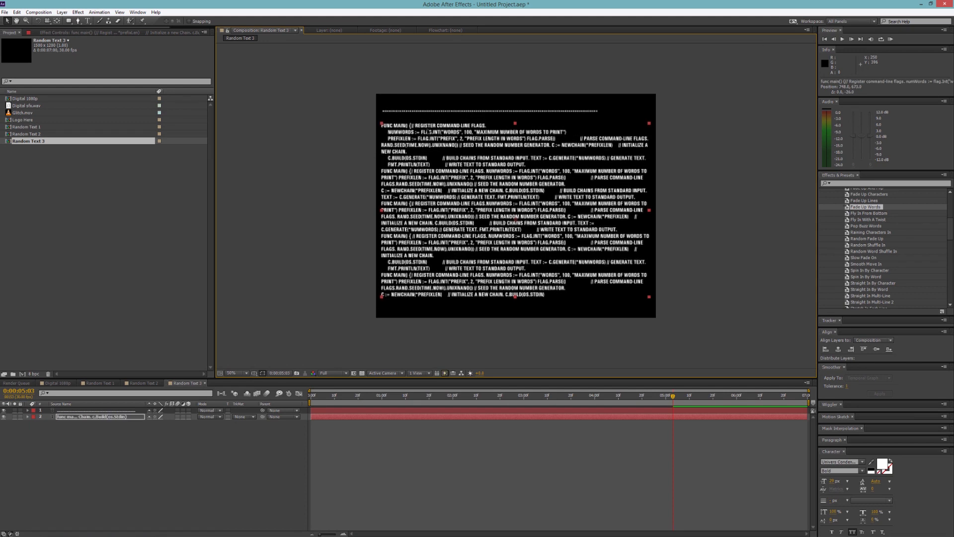
Step: Apply the Typewriter preset to the dashed line layer at the composition's start and preview it up to 0:00:01:04
{"action": "left_click", "coordinate": [431, 110]}
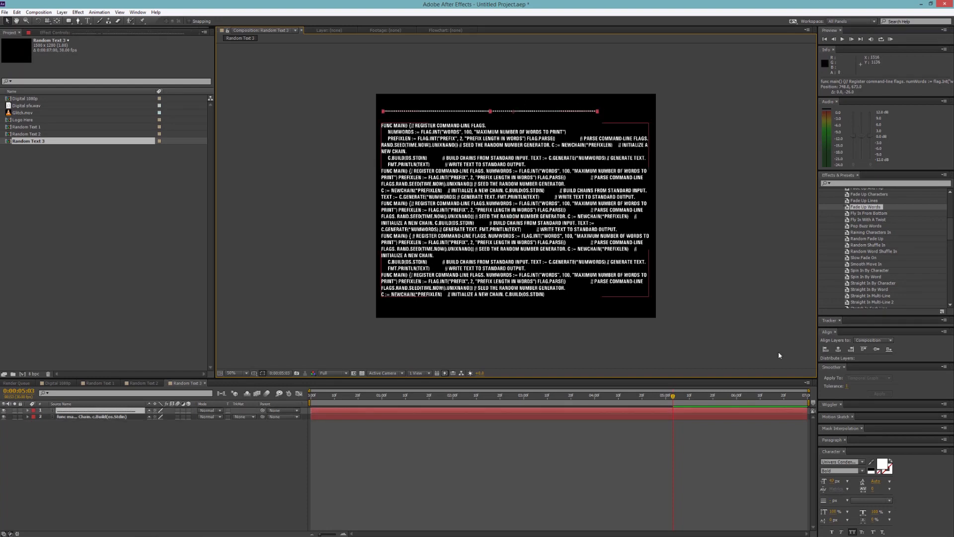
{"action": "scroll", "coordinate": [868, 220], "scroll_direction": "down", "scroll_amount": 4}
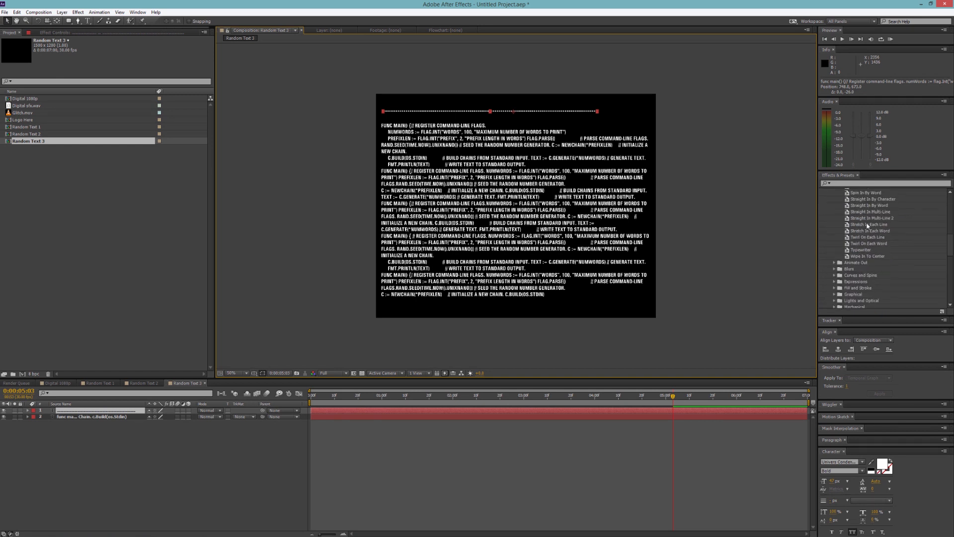
{"action": "left_click_drag", "start_coordinate": [862, 254], "coordinate": [838, 251]}
{"action": "left_click", "coordinate": [313, 400]}
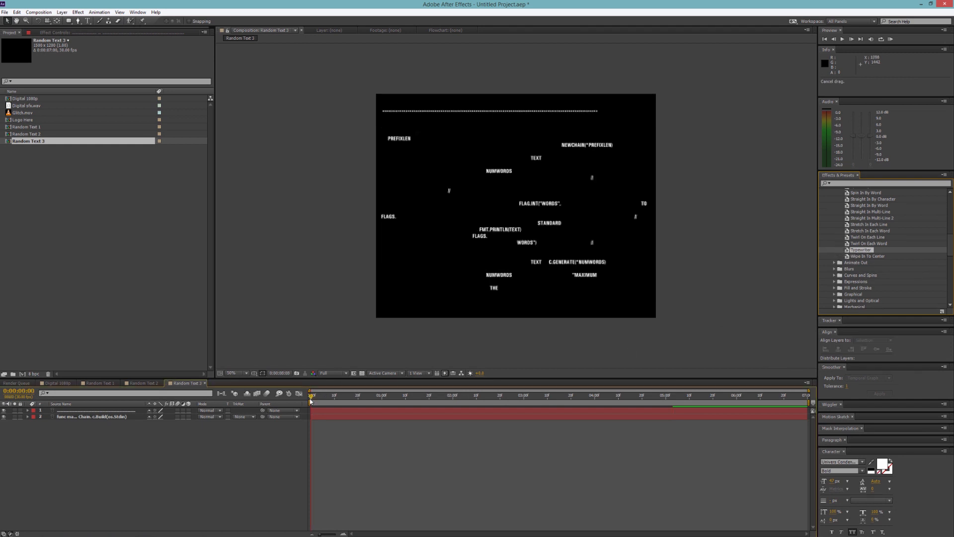
{"action": "left_click", "coordinate": [306, 410]}
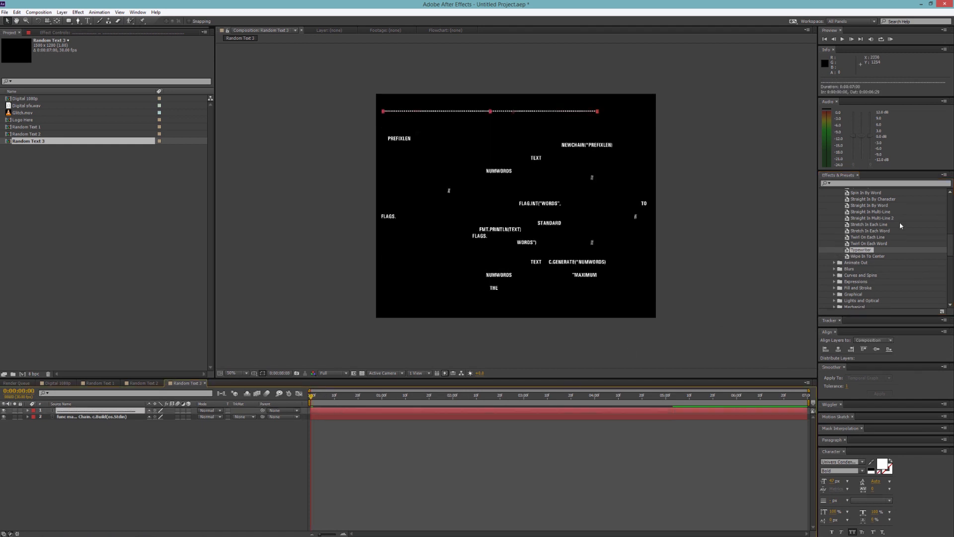
{"action": "left_click_drag", "start_coordinate": [838, 257], "coordinate": [109, 413]}
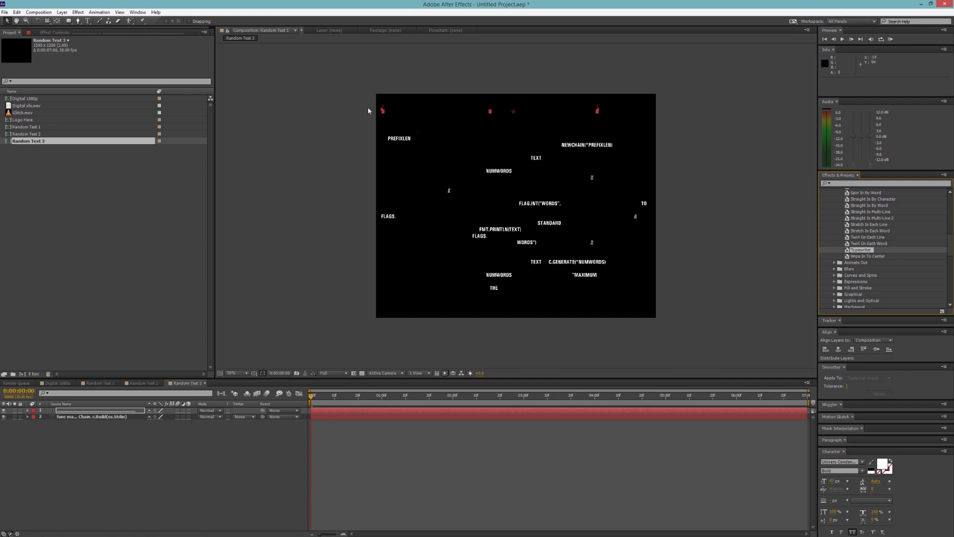
{"action": "left_click_drag", "start_coordinate": [312, 397], "coordinate": [392, 401]}
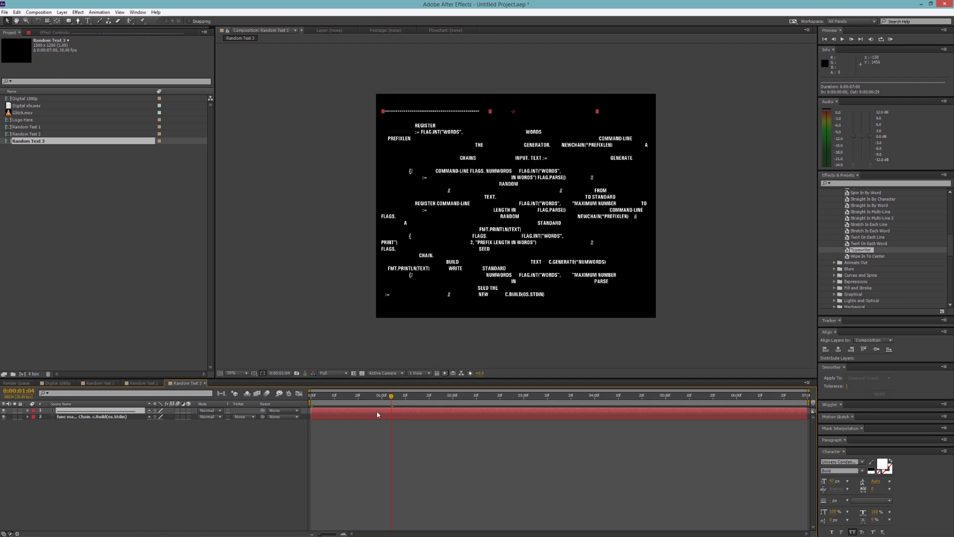
Step: Show the dashed line's Start keyframes and move the last one to 0:00:01:20
{"action": "key", "text": "u"}
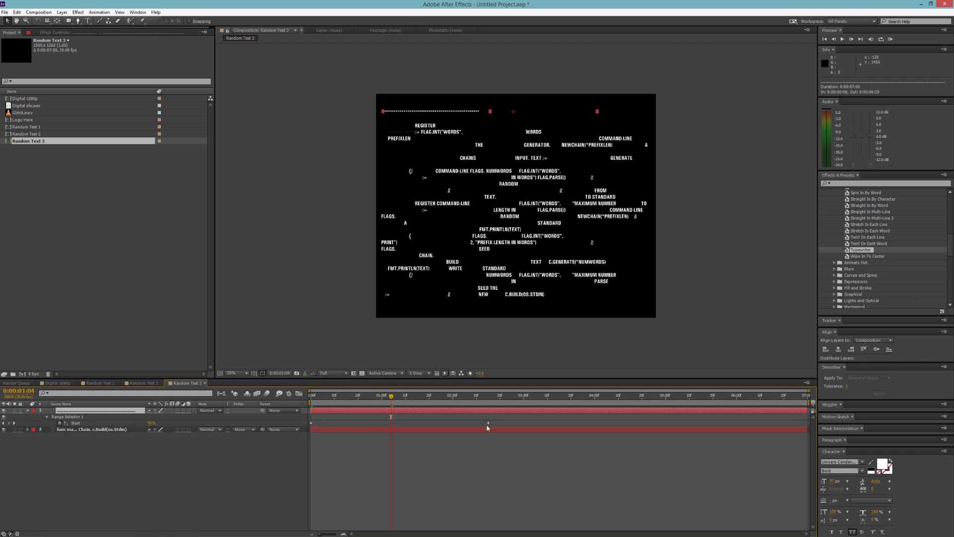
{"action": "left_click_drag", "start_coordinate": [488, 424], "coordinate": [426, 426]}
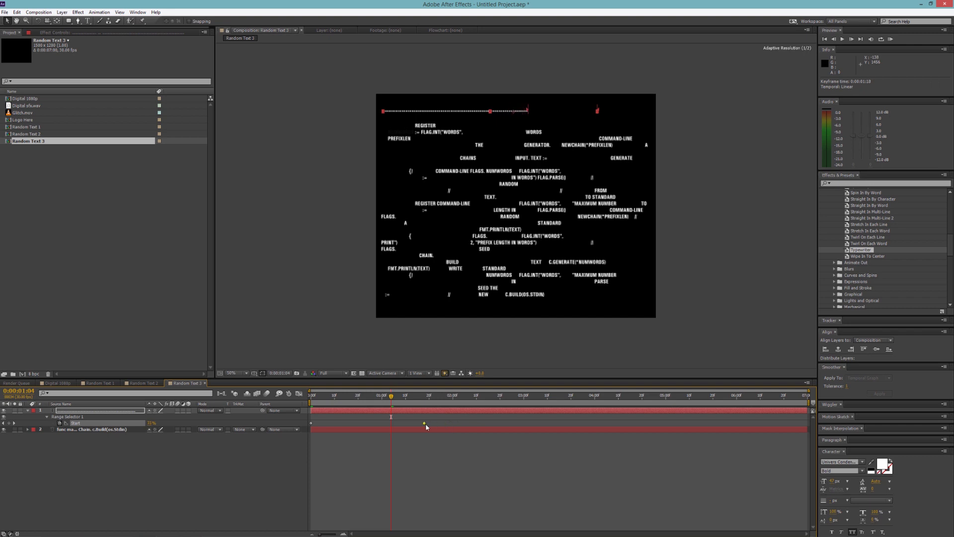
{"action": "left_click", "coordinate": [429, 397]}
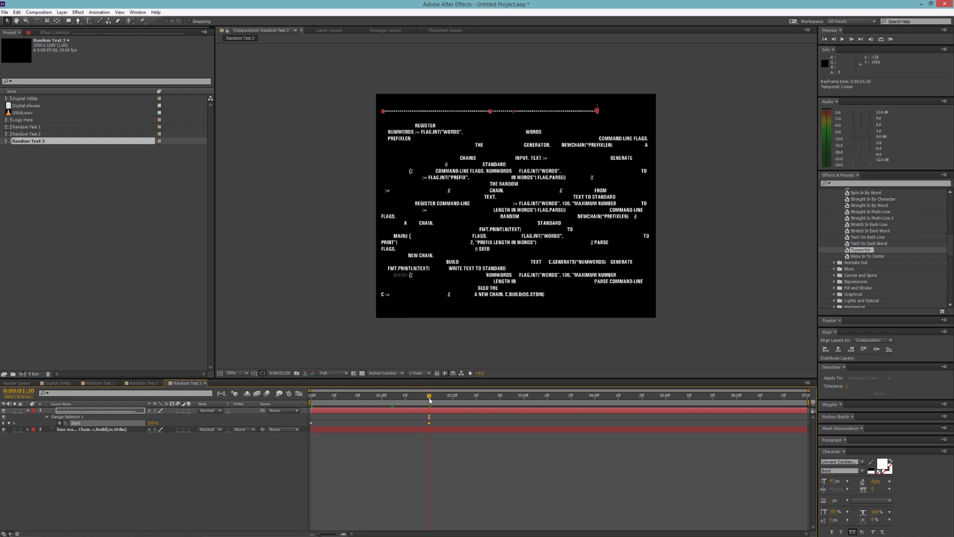
{"action": "left_click", "coordinate": [430, 399]}
Step: Copy the dashed line's two Start keyframes and paste them at 0:00:01:21, 0:00:03:12 and 0:00:05:03
{"action": "left_click_drag", "start_coordinate": [435, 421], "coordinate": [303, 434]}
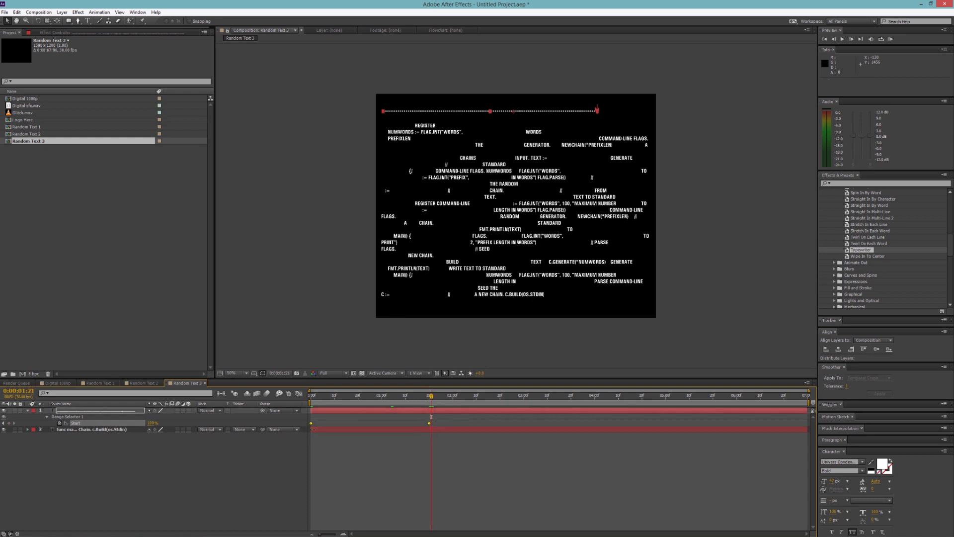
{"action": "left_click", "coordinate": [17, 12]}
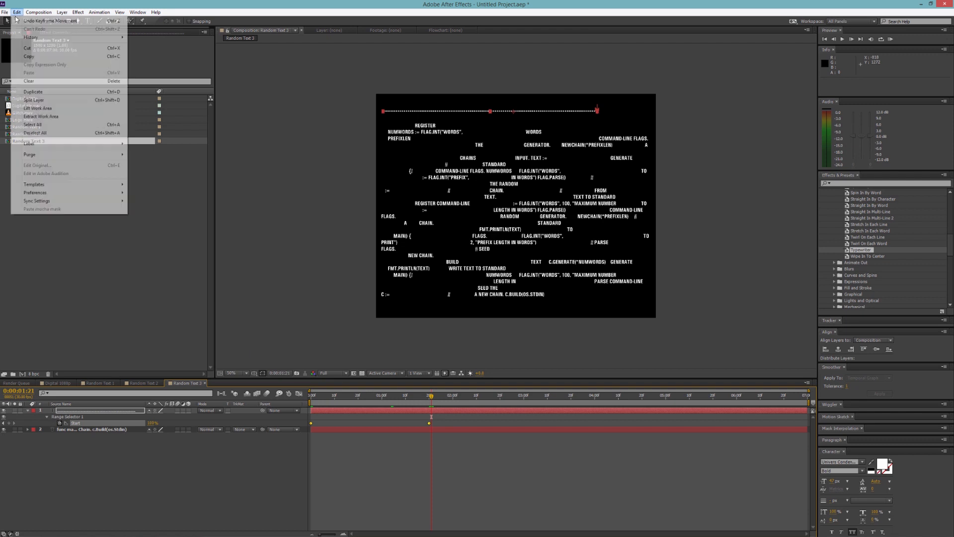
{"action": "left_click", "coordinate": [23, 57]}
{"action": "left_click", "coordinate": [17, 12]}
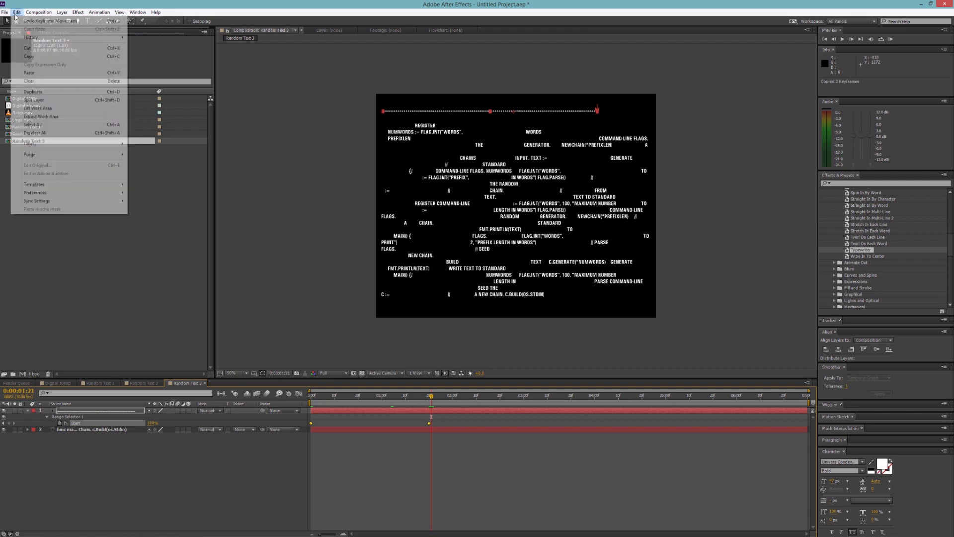
{"action": "left_click", "coordinate": [22, 76]}
{"action": "left_click_drag", "start_coordinate": [554, 401], "coordinate": [553, 402]}
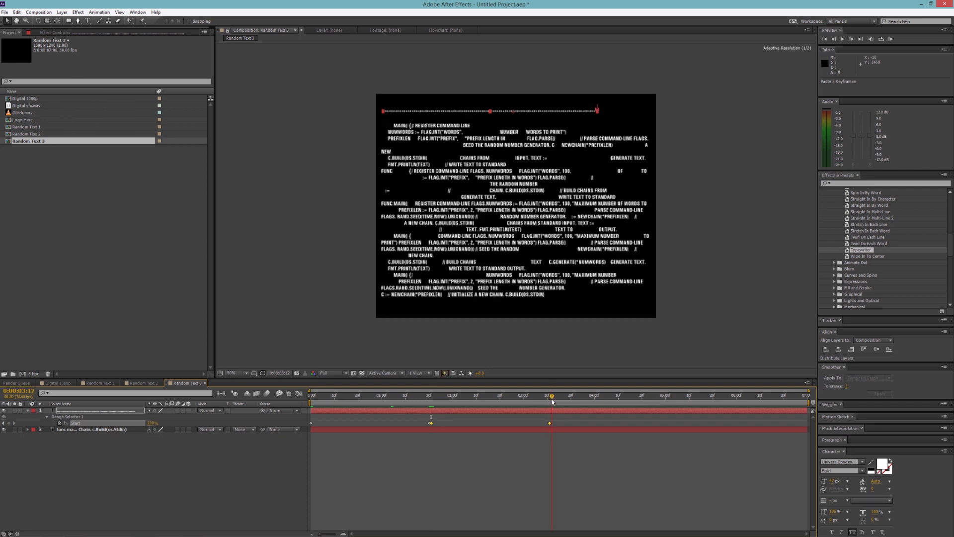
{"action": "left_click", "coordinate": [17, 12]}
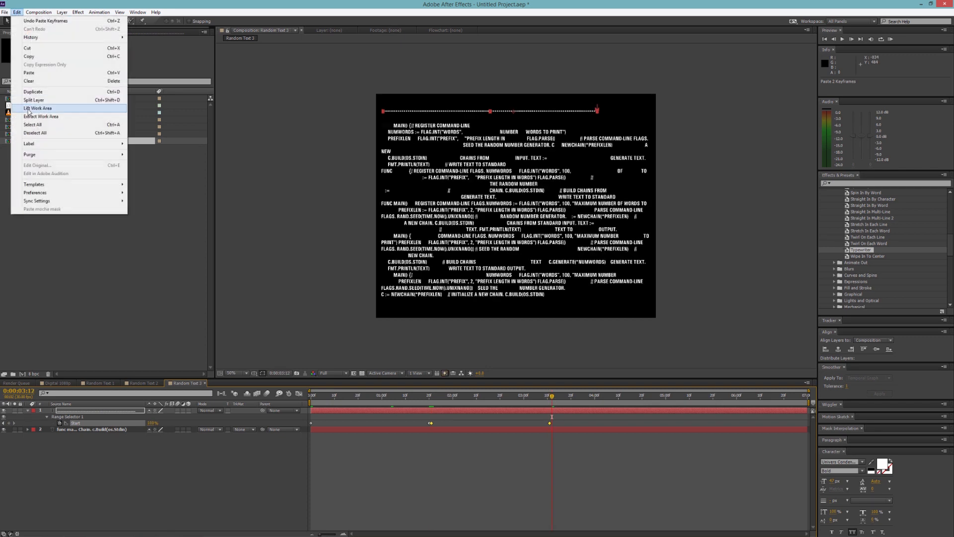
{"action": "left_click", "coordinate": [28, 73]}
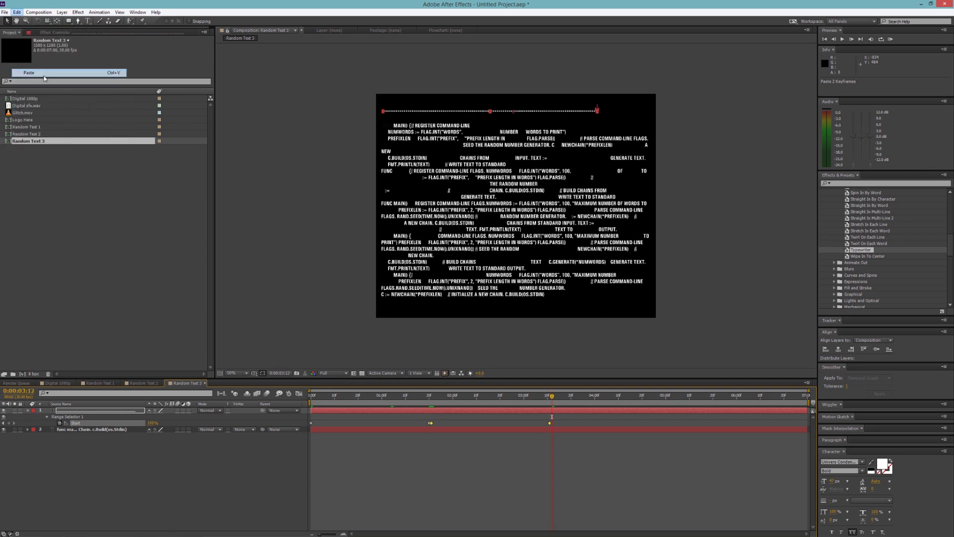
{"action": "left_click", "coordinate": [675, 400]}
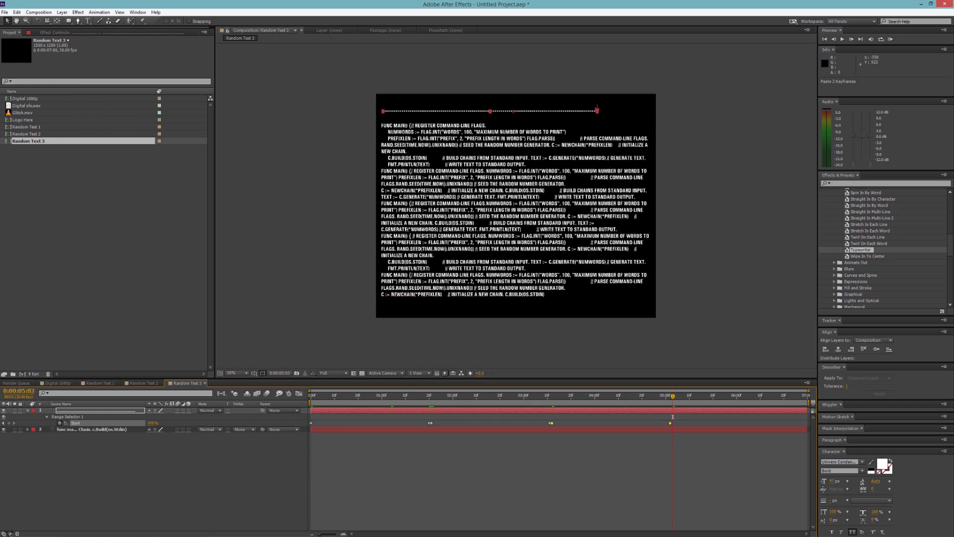
{"action": "left_click", "coordinate": [17, 11]}
{"action": "left_click", "coordinate": [41, 76]}
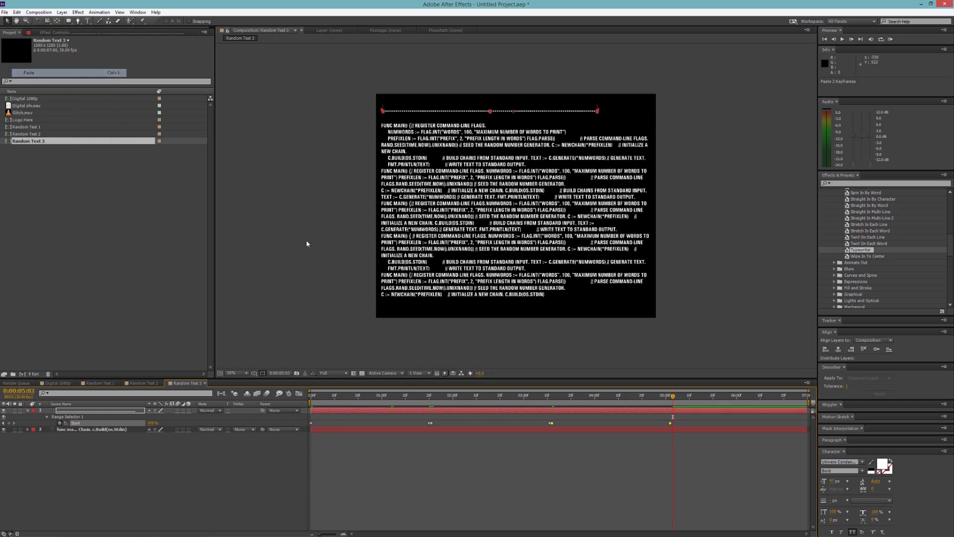
Step: Move the dashed line's last Start keyframe to the composition's final frame, 0:00:06:29, and preview the final repeat
{"action": "left_click", "coordinate": [759, 439]}
{"action": "left_click", "coordinate": [792, 423]}
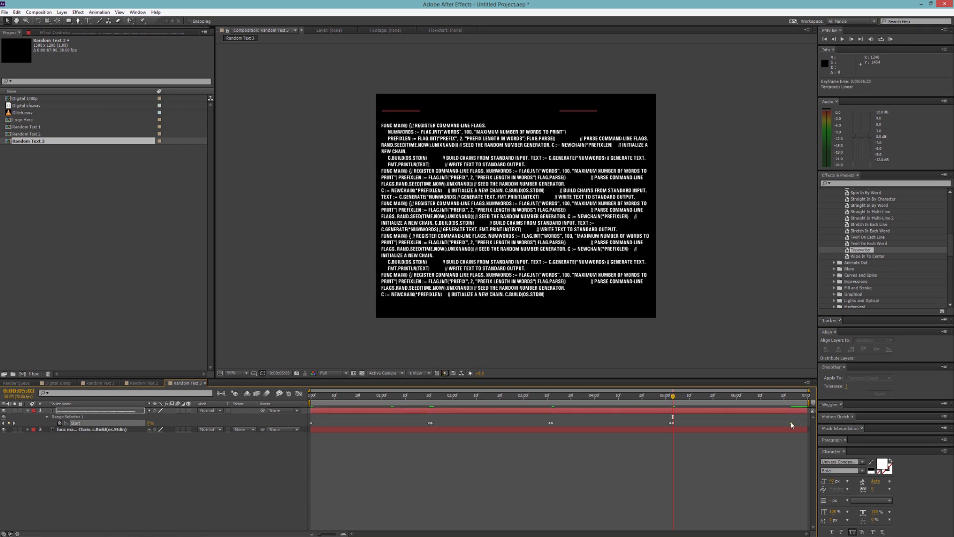
{"action": "left_click_drag", "start_coordinate": [675, 396], "coordinate": [755, 420]}
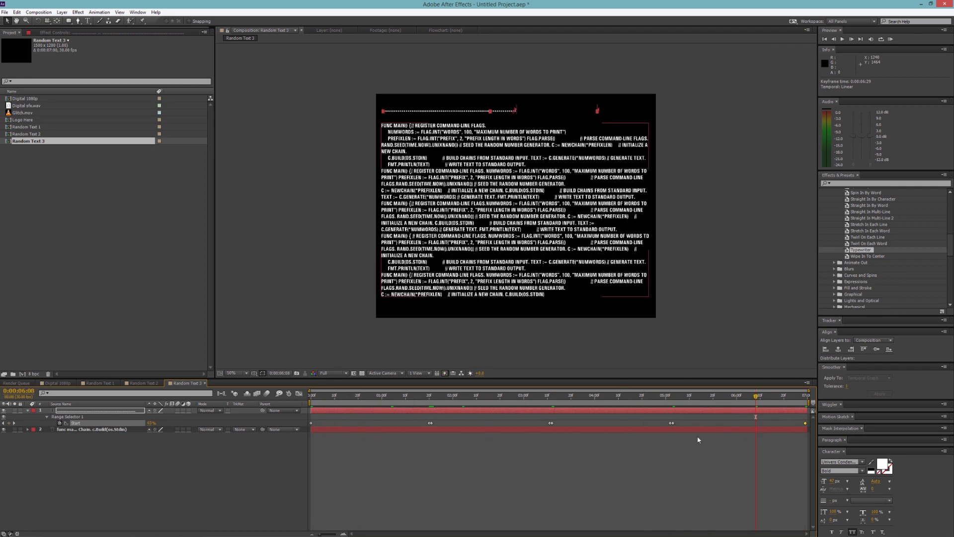
Step: Close the Random Text 3 and Random Text 2 timelines and duplicate the Random Text 3 composition
{"action": "left_click", "coordinate": [206, 383]}
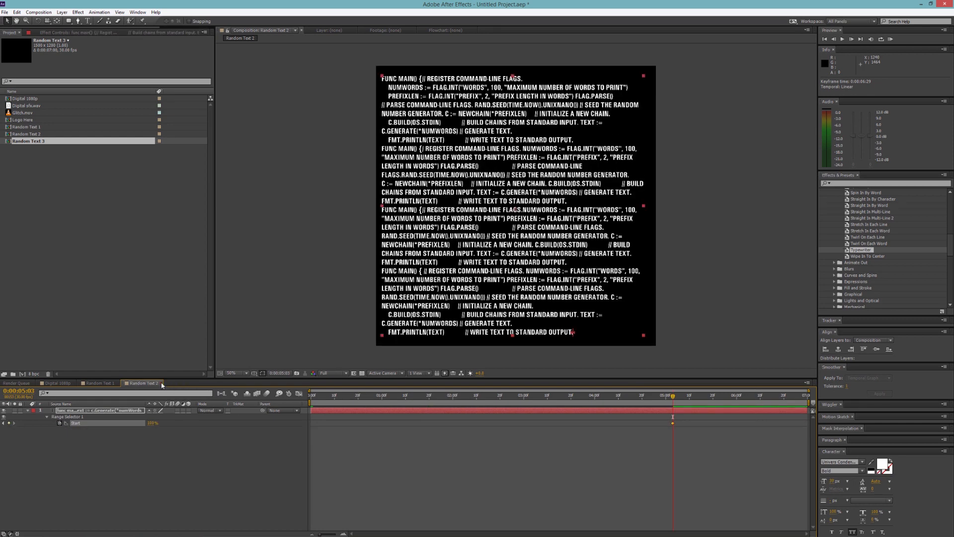
{"action": "left_click", "coordinate": [162, 383]}
{"action": "left_click", "coordinate": [23, 140]}
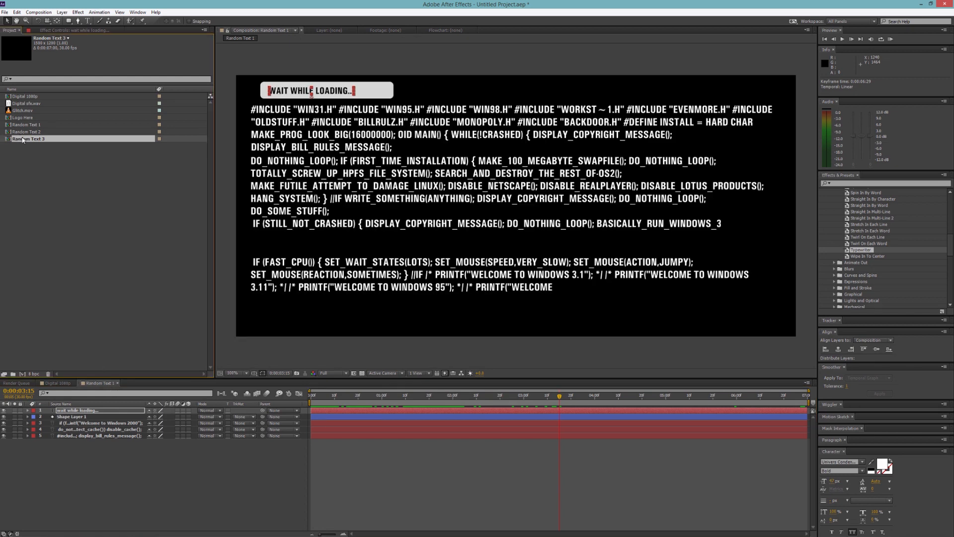
{"action": "left_click", "coordinate": [17, 12]}
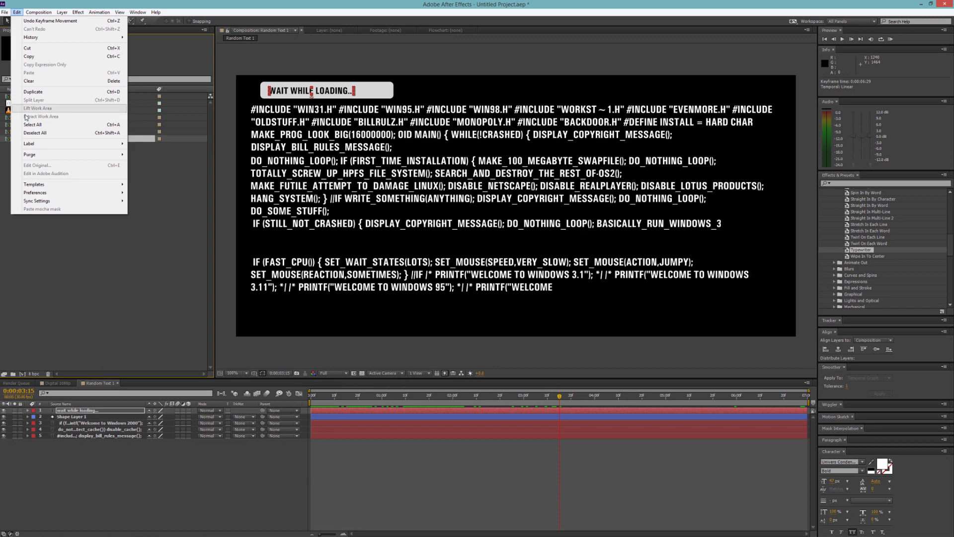
{"action": "left_click", "coordinate": [39, 92]}
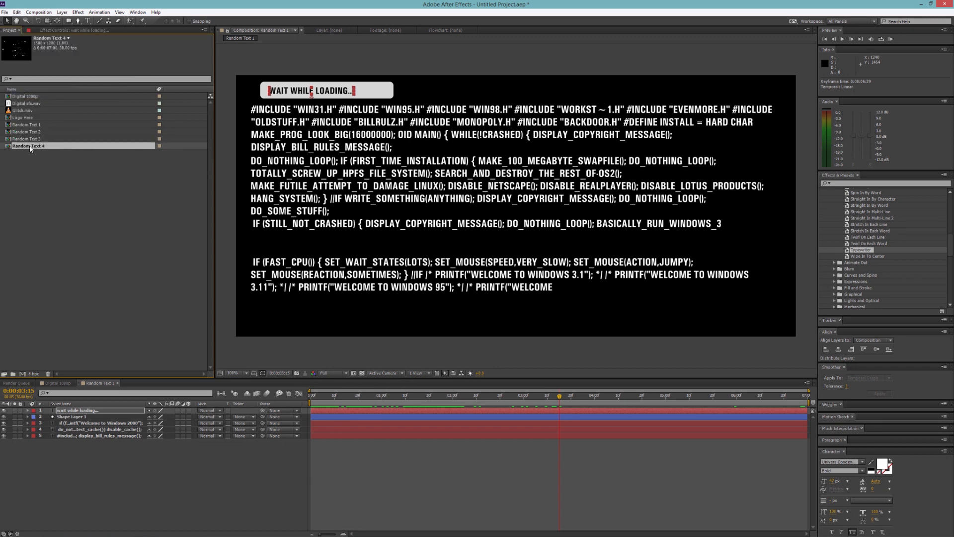
Step: Open the Random Text 4 composition, resize it to 1000 x 1500 px and delete both of its text layers
{"action": "double_click", "coordinate": [29, 146]}
{"action": "left_click", "coordinate": [39, 12]}
{"action": "left_click", "coordinate": [50, 30]}
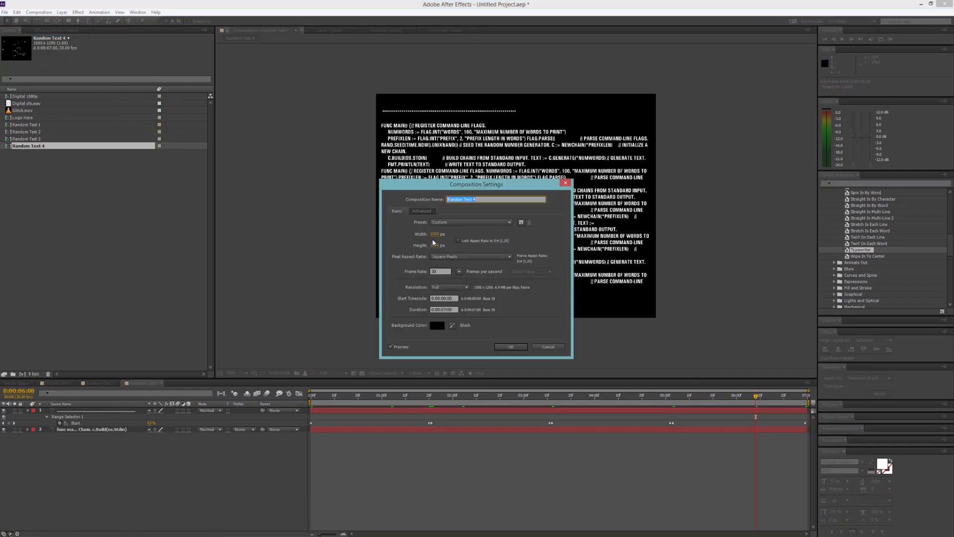
{"action": "key", "text": "Tab"}
{"action": "type", "text": "1000"}
{"action": "key", "text": "Tab"}
{"action": "type", "text": "100"}
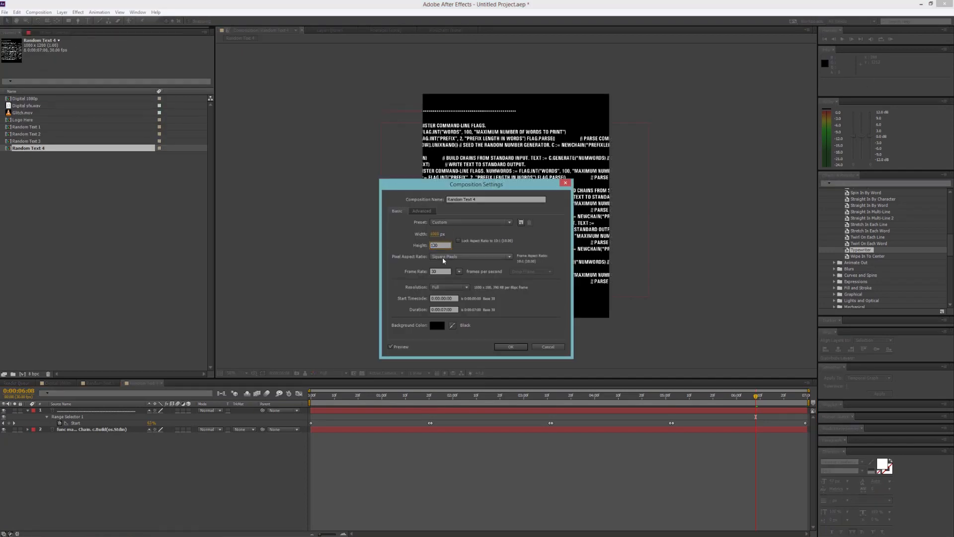
{"action": "type", "text": "5"}
{"action": "left_click", "coordinate": [509, 347]}
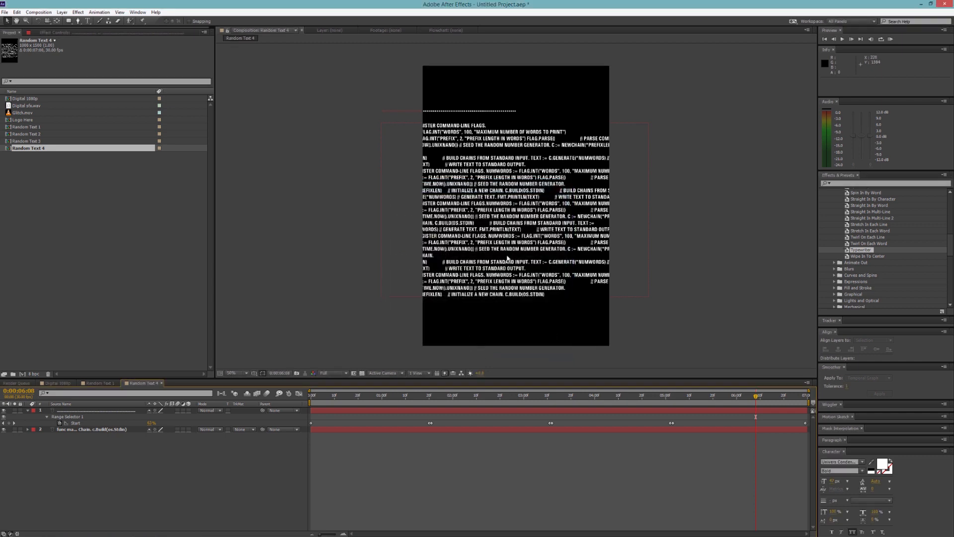
{"action": "left_click", "coordinate": [64, 428], "text": "shift"}
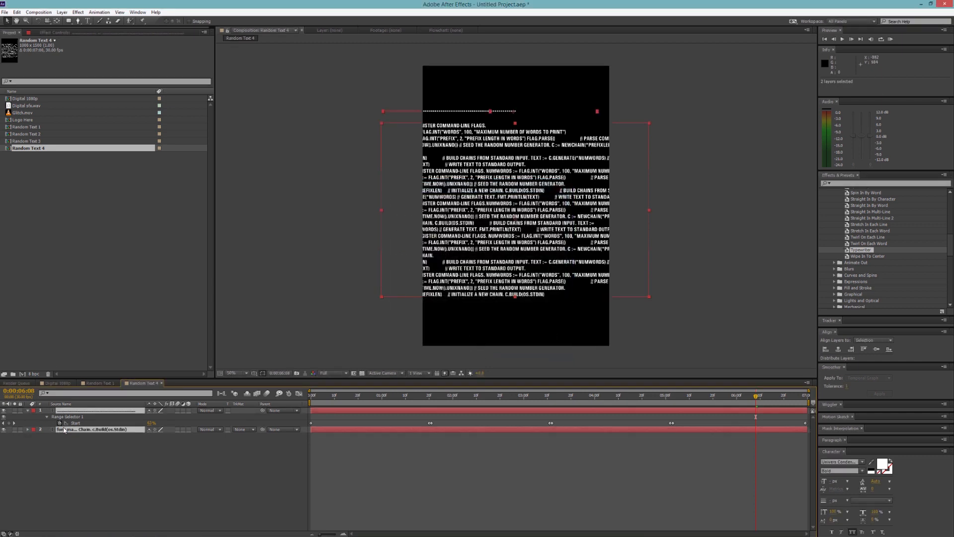
{"action": "key", "text": "Delete"}
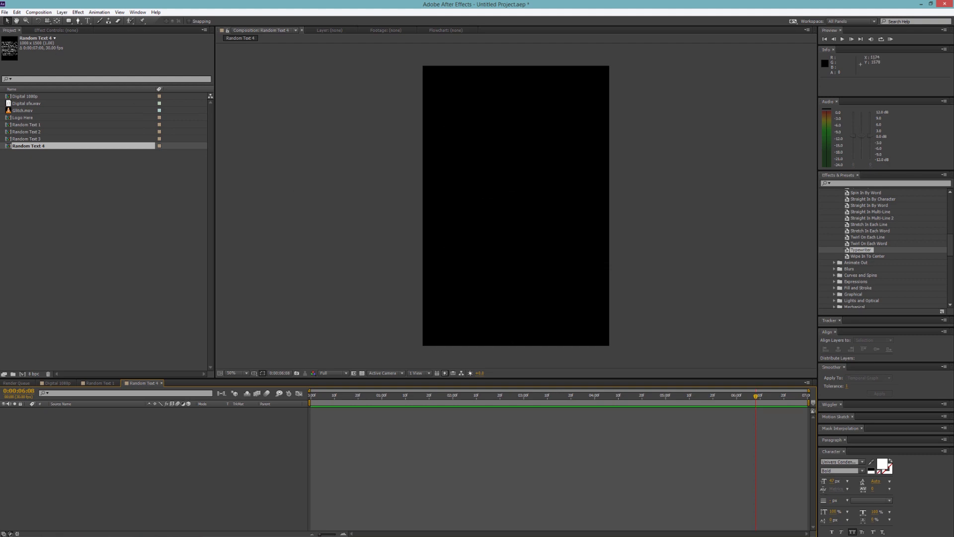
Step: Paste the copied code snippet into a wide paragraph text box in the upper part of Random Text 4
{"action": "key", "text": "alt+Tab"}
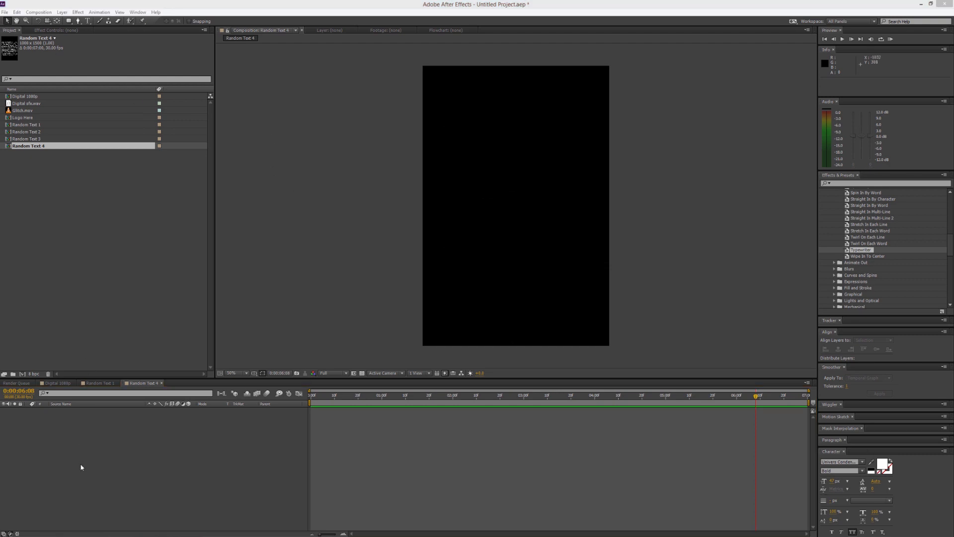
{"action": "left_click", "coordinate": [85, 416]}
{"action": "left_click", "coordinate": [88, 21]}
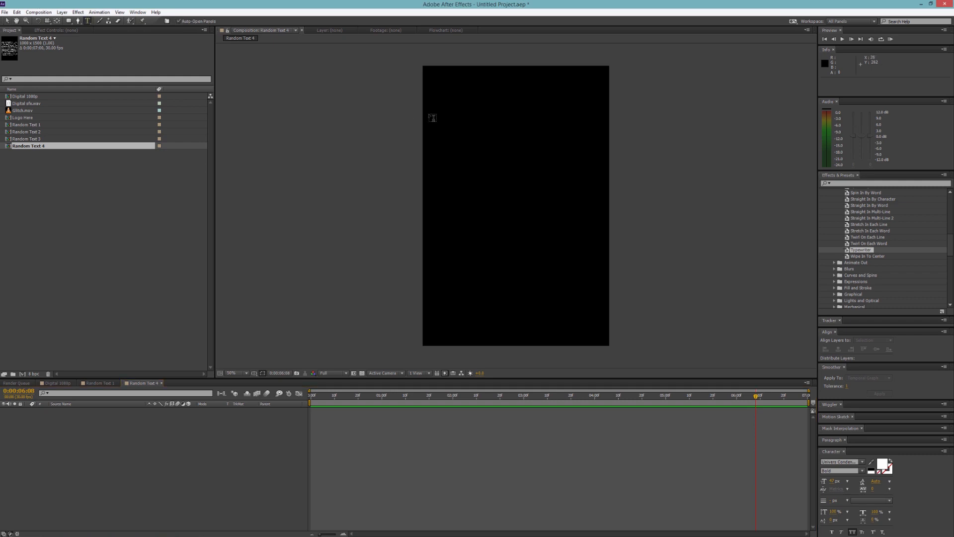
{"action": "left_click_drag", "start_coordinate": [431, 95], "coordinate": [599, 194]}
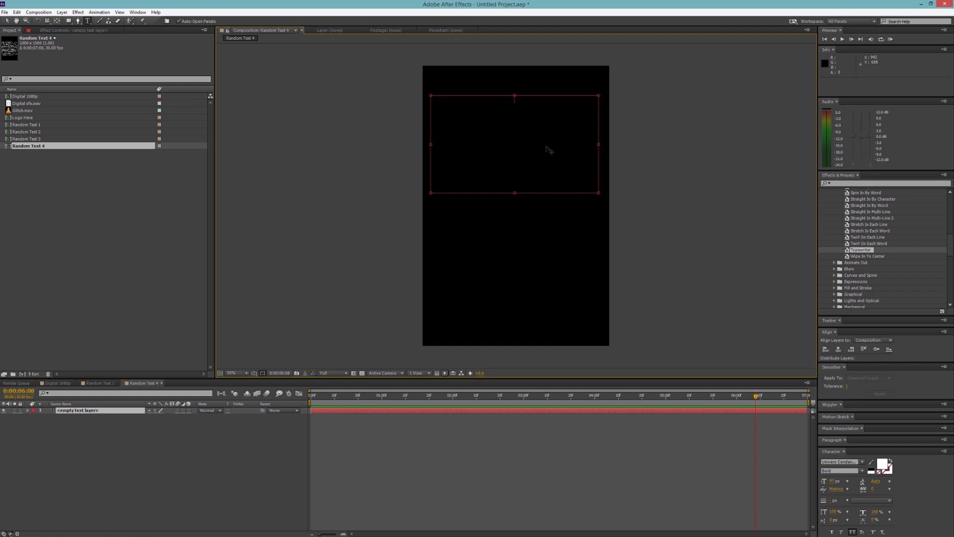
{"action": "left_click", "coordinate": [17, 12]}
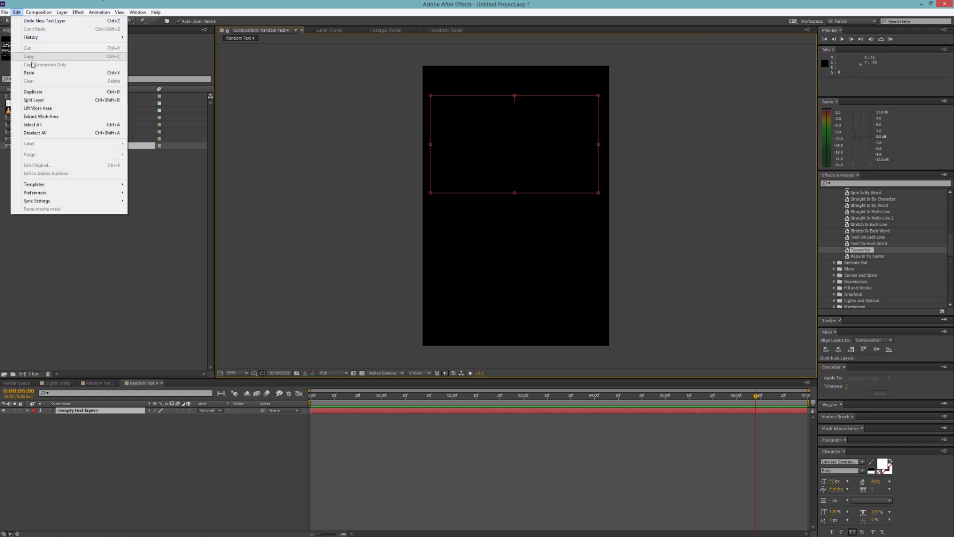
{"action": "left_click", "coordinate": [29, 72]}
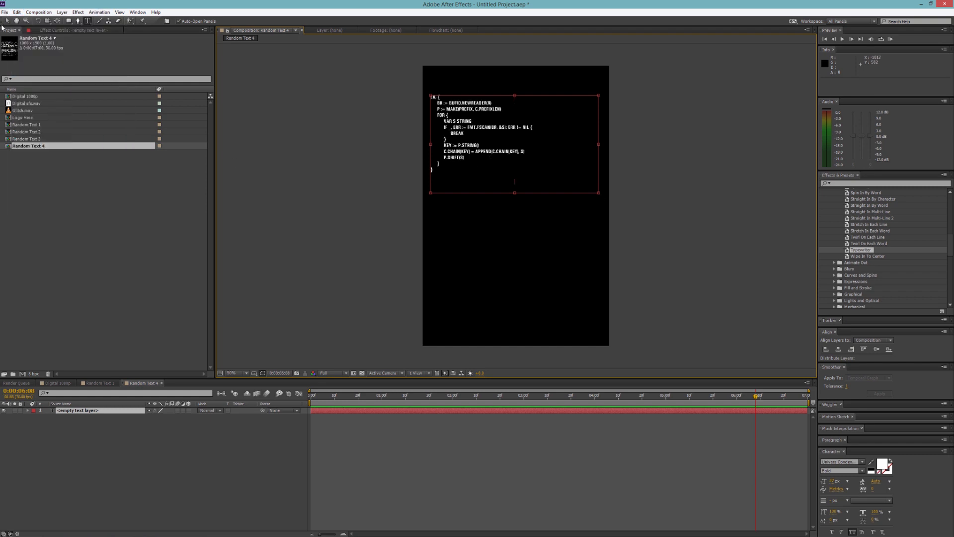
{"action": "left_click", "coordinate": [7, 21]}
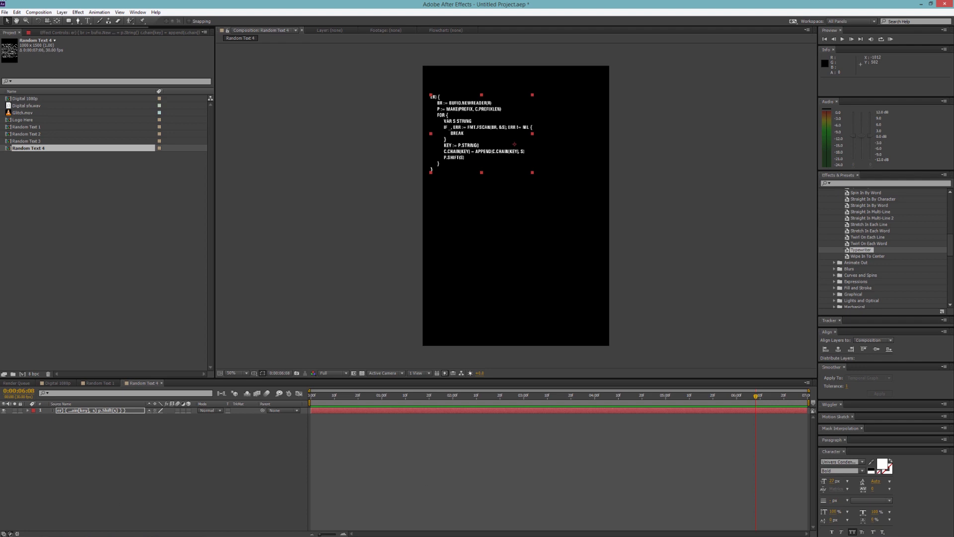
{"action": "left_click", "coordinate": [64, 443]}
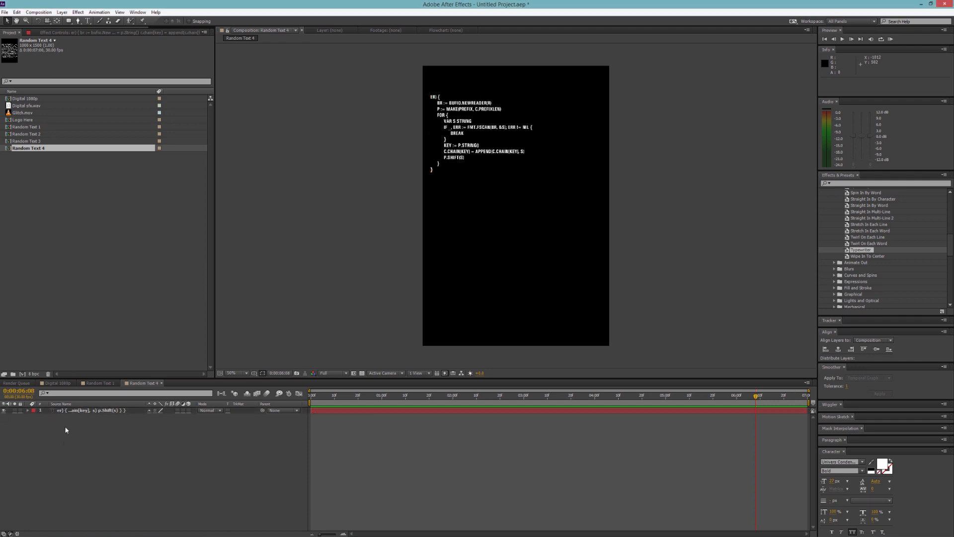
Step: Paste the copied generate-function code into a new paragraph text box below the first block and enlarge the box to fit
{"action": "left_click", "coordinate": [87, 21]}
{"action": "left_click_drag", "start_coordinate": [429, 177], "coordinate": [601, 232]}
{"action": "key", "text": "ctrl+v"}
{"action": "left_click_drag", "start_coordinate": [516, 232], "coordinate": [523, 277]}
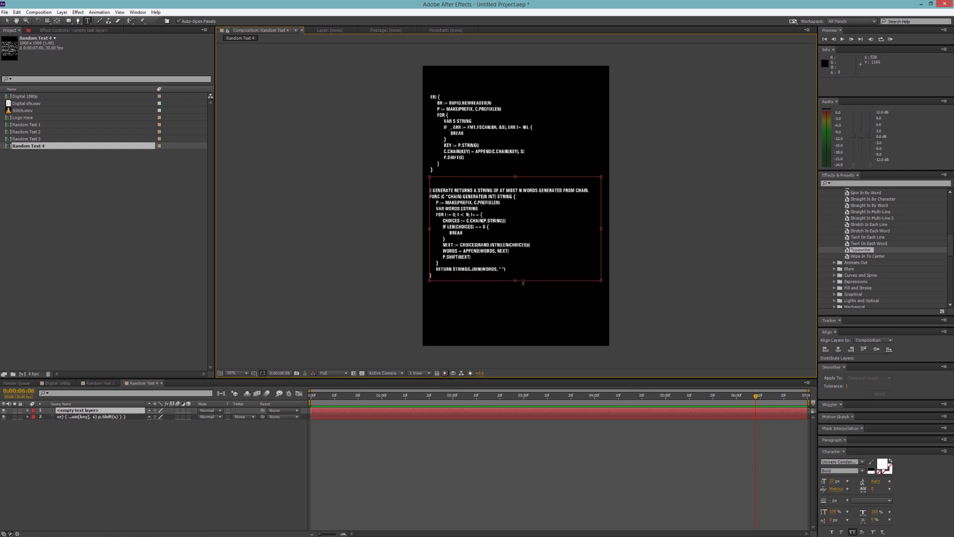
{"action": "left_click", "coordinate": [7, 21]}
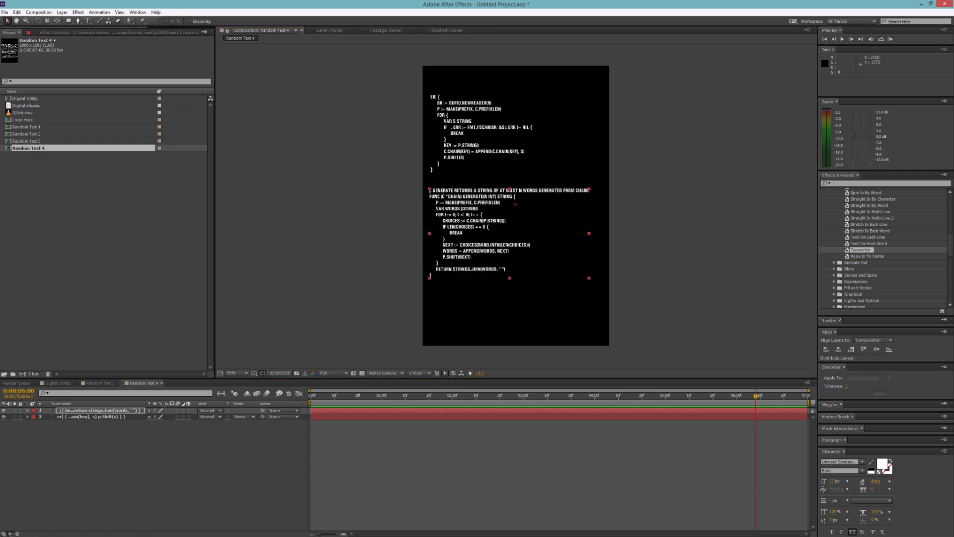
Step: Copy the func main code from the source and paste it into a new paragraph text box below the second block
{"action": "key", "text": "alt+Tab"}
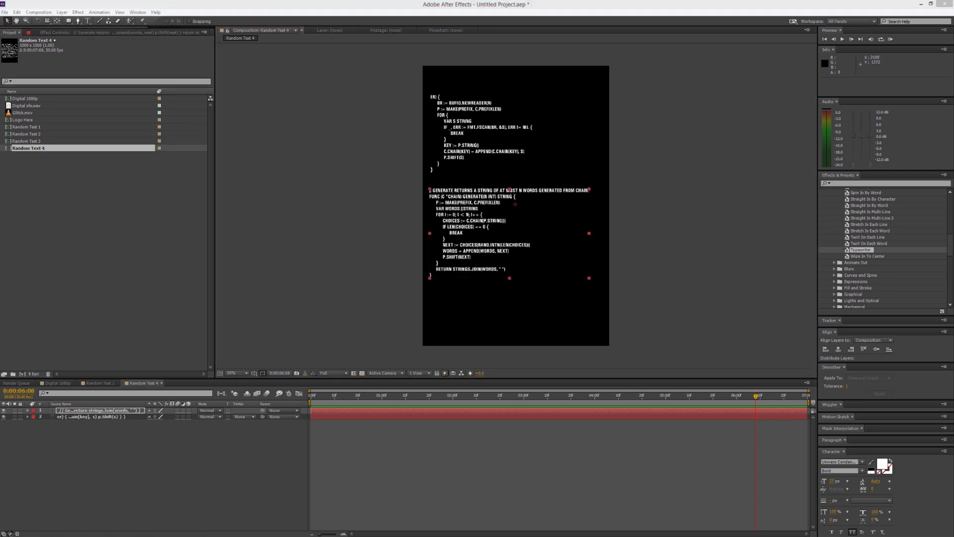
{"action": "left_click", "coordinate": [272, 477]}
{"action": "key", "text": "ctrl+t"}
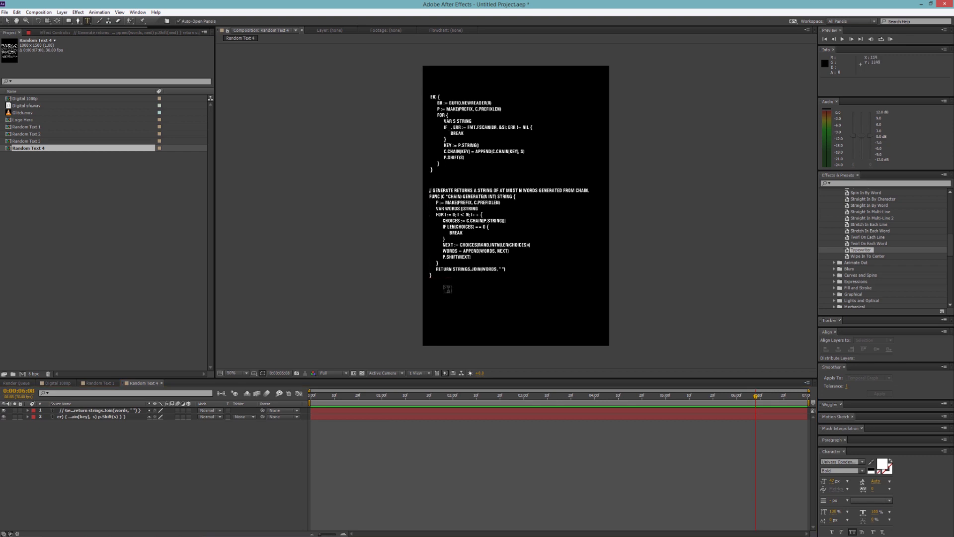
{"action": "left_click_drag", "start_coordinate": [430, 284], "coordinate": [610, 359]}
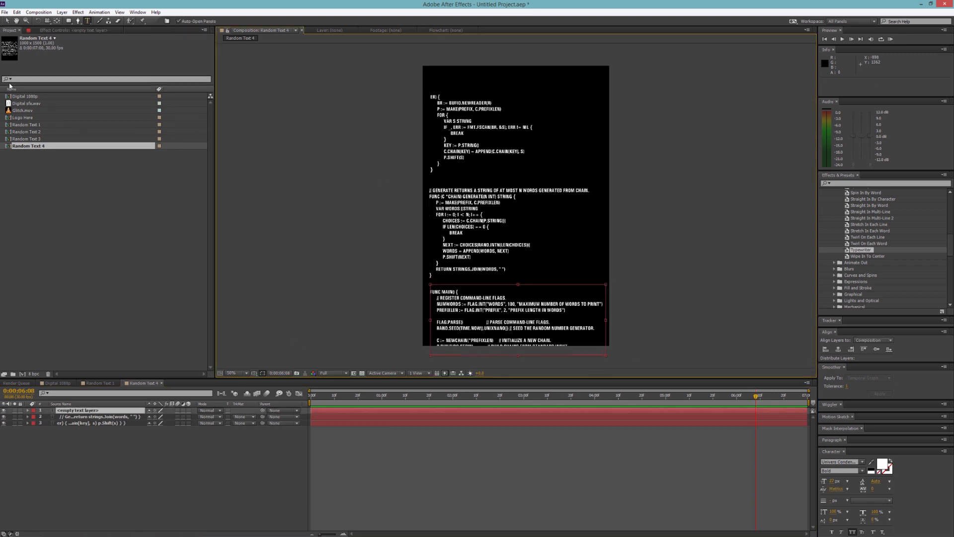
{"action": "left_click", "coordinate": [7, 20]}
Step: Move the func main text block up and extend its text box downward to show all of the code
{"action": "left_click_drag", "start_coordinate": [508, 318], "coordinate": [508, 239]}
{"action": "double_click", "coordinate": [511, 268]}
{"action": "mouse_move", "coordinate": [516, 308]}
{"action": "left_mouse_down"}
{"action": "mouse_move", "coordinate": [517, 338]}
{"action": "mouse_move", "coordinate": [516, 318]}
{"action": "left_mouse_up"}
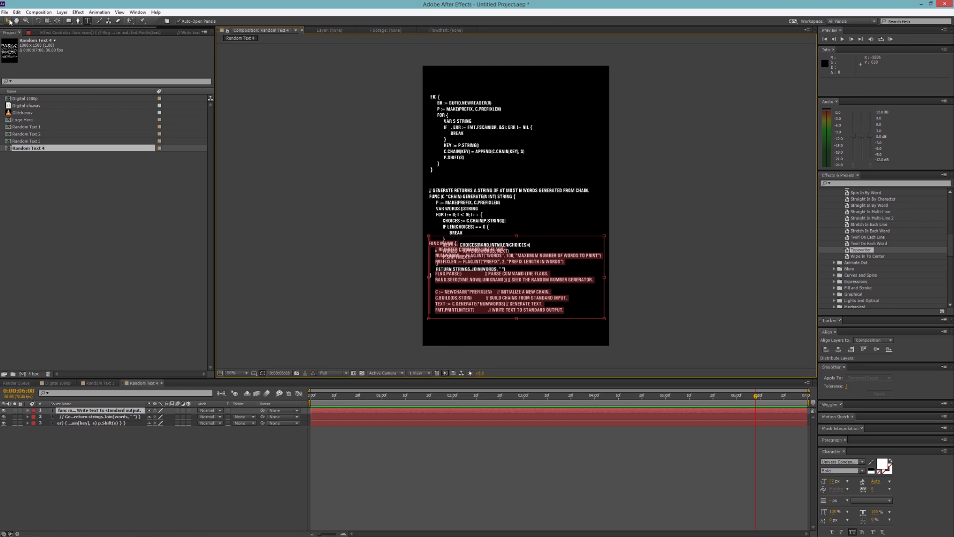
{"action": "left_click", "coordinate": [8, 21]}
Step: Shift the first two code blocks up and the func main block down so the three blocks stack without overlapping
{"action": "left_click_drag", "start_coordinate": [458, 140], "coordinate": [460, 132]}
{"action": "left_click_drag", "start_coordinate": [491, 203], "coordinate": [496, 181]}
{"action": "left_click", "coordinate": [487, 273]}
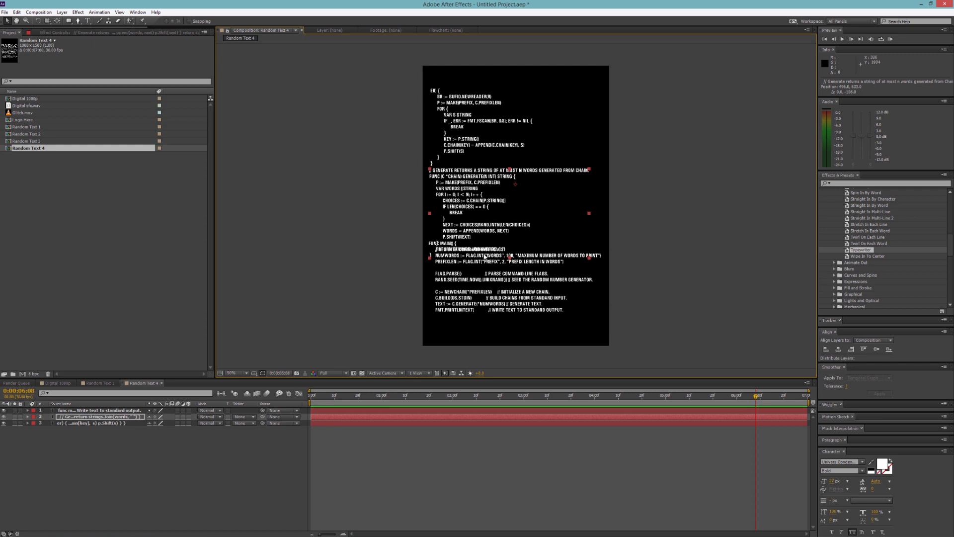
{"action": "left_click_drag", "start_coordinate": [487, 266], "coordinate": [483, 291]}
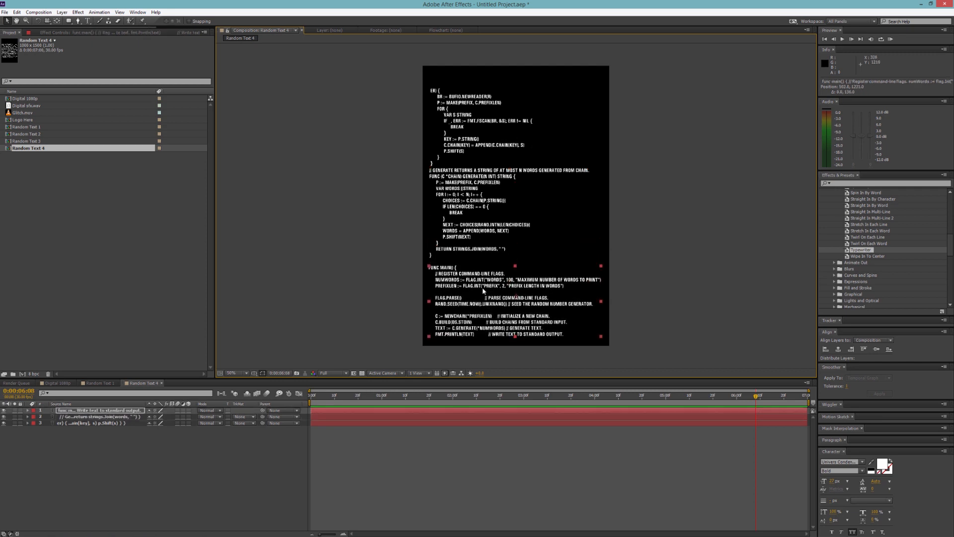
Step: Copy the "wait while loading..." text layer and Shape Layer 1 from Random Text 1 and paste them into Random Text 4
{"action": "left_click", "coordinate": [102, 383]}
{"action": "left_click", "coordinate": [63, 417], "text": "shift"}
{"action": "key", "text": "ctrl+c"}
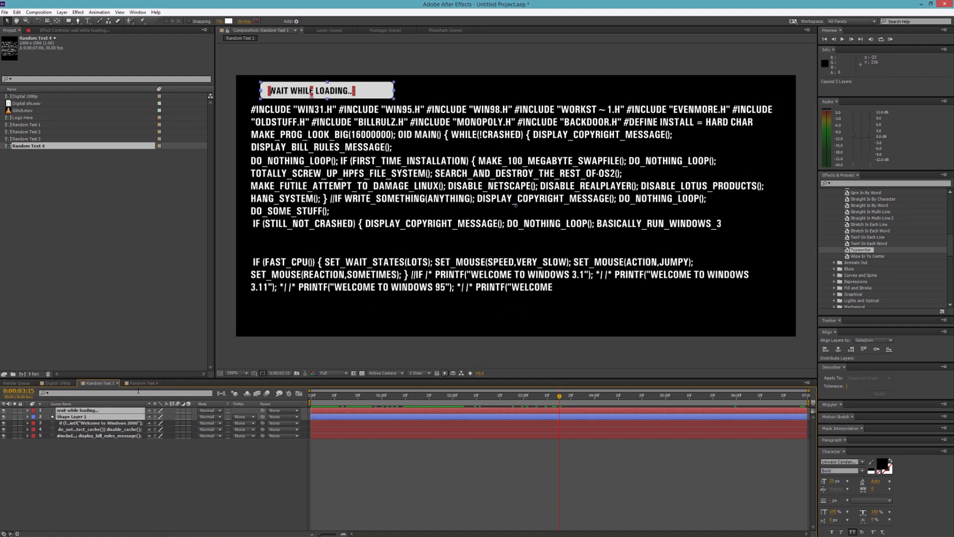
{"action": "left_click", "coordinate": [142, 383]}
{"action": "key", "text": "ctrl+v"}
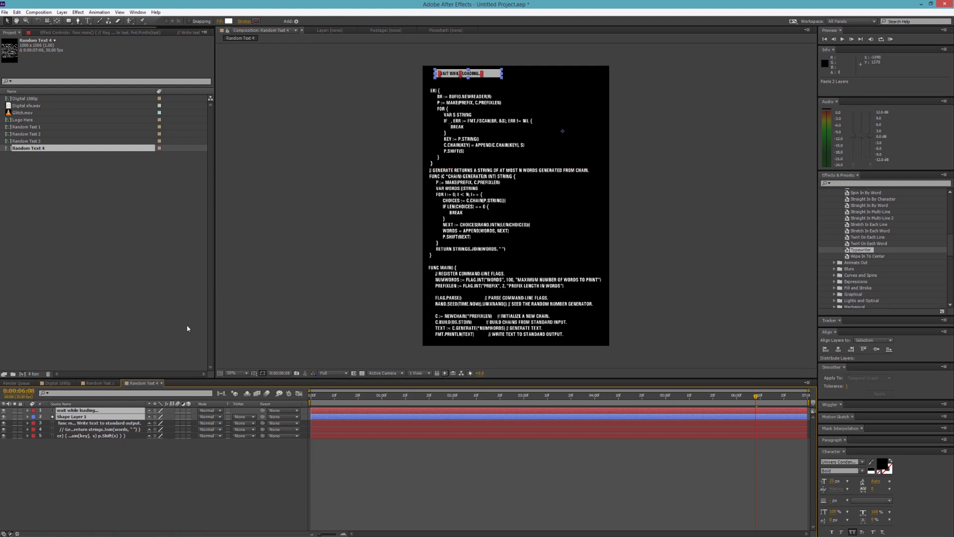
{"action": "left_click", "coordinate": [100, 384]}
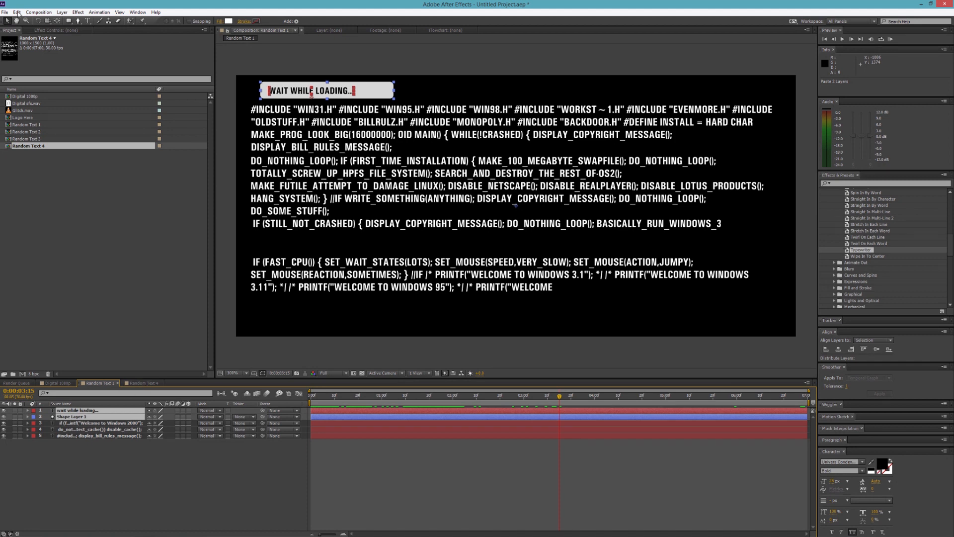
{"action": "left_click", "coordinate": [16, 12]}
{"action": "left_click", "coordinate": [40, 59]}
{"action": "left_click", "coordinate": [142, 383]}
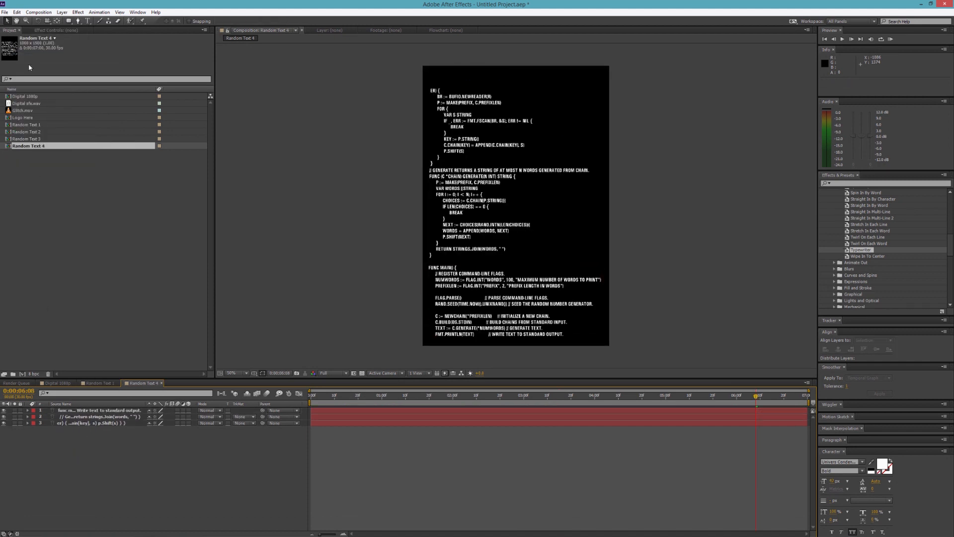
{"action": "left_click", "coordinate": [17, 12]}
{"action": "left_click", "coordinate": [40, 66]}
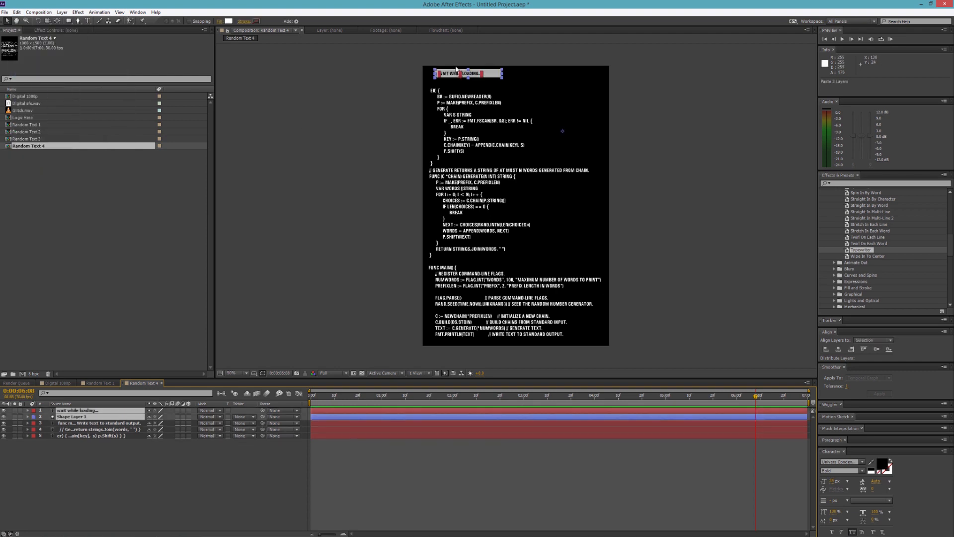
Step: Nudge the pasted loading text and bar slightly down, then scrub the start of the composition
{"action": "left_click", "coordinate": [353, 118]}
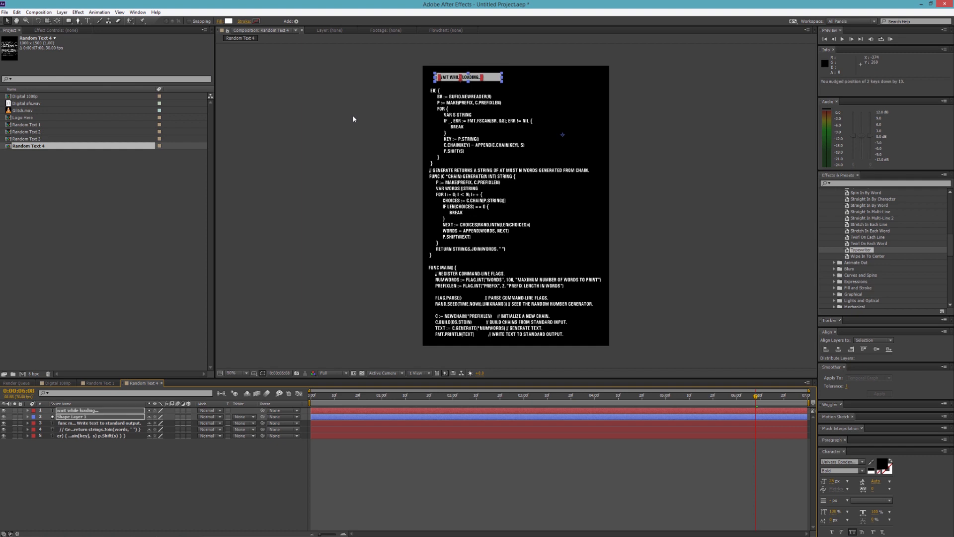
{"action": "mouse_move", "coordinate": [313, 398]}
{"action": "left_mouse_down"}
{"action": "mouse_move", "coordinate": [796, 399]}
{"action": "mouse_move", "coordinate": [321, 399]}
{"action": "left_mouse_up"}
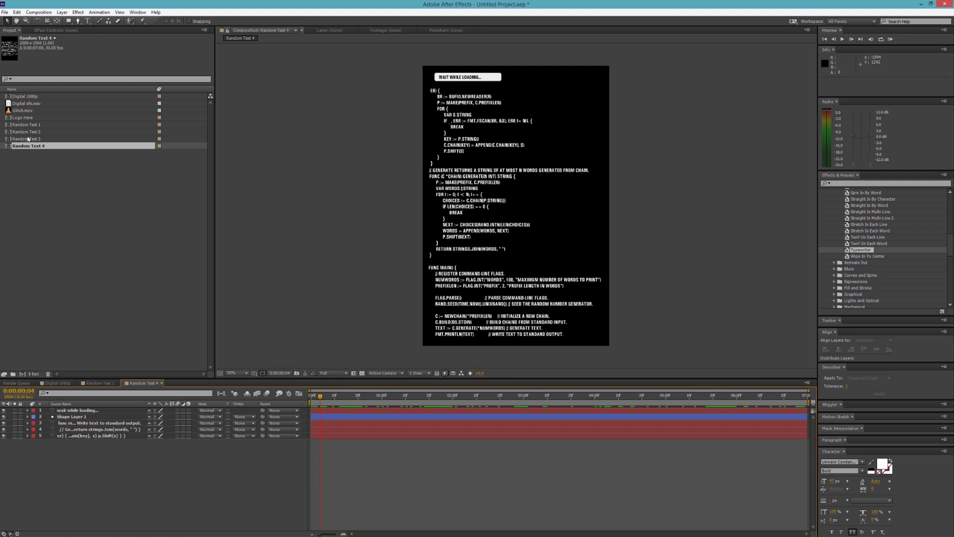
Step: Create a project folder named "Change Files Here"
{"action": "left_click", "coordinate": [13, 374]}
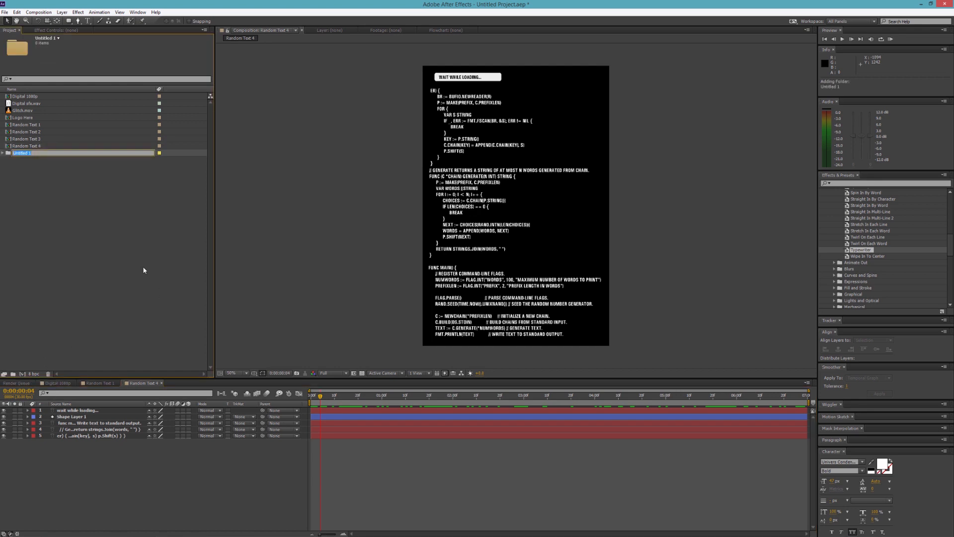
{"action": "type", "text": "Chanfge Files Here"}
{"action": "key", "text": "Return"}
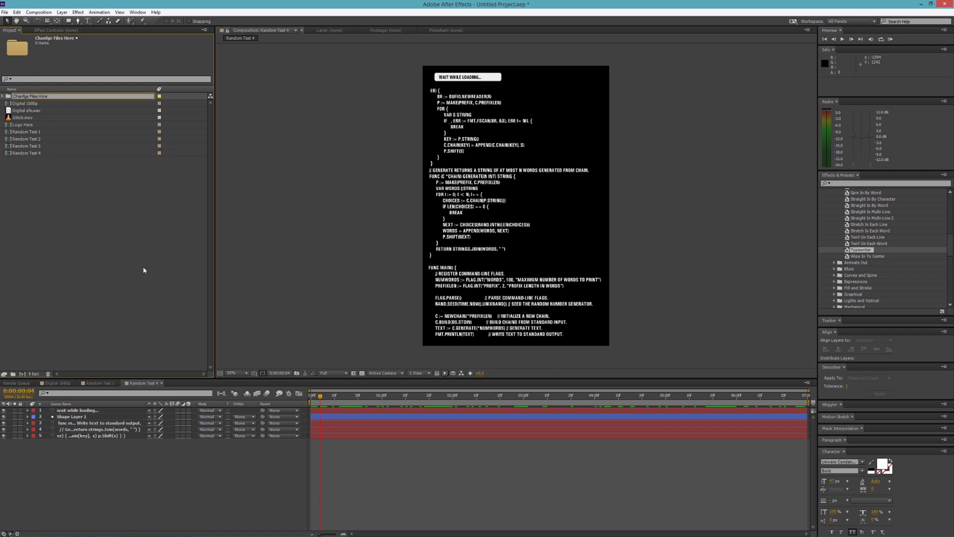
{"action": "key", "text": "BackSpace"}
{"action": "key", "text": "Return"}
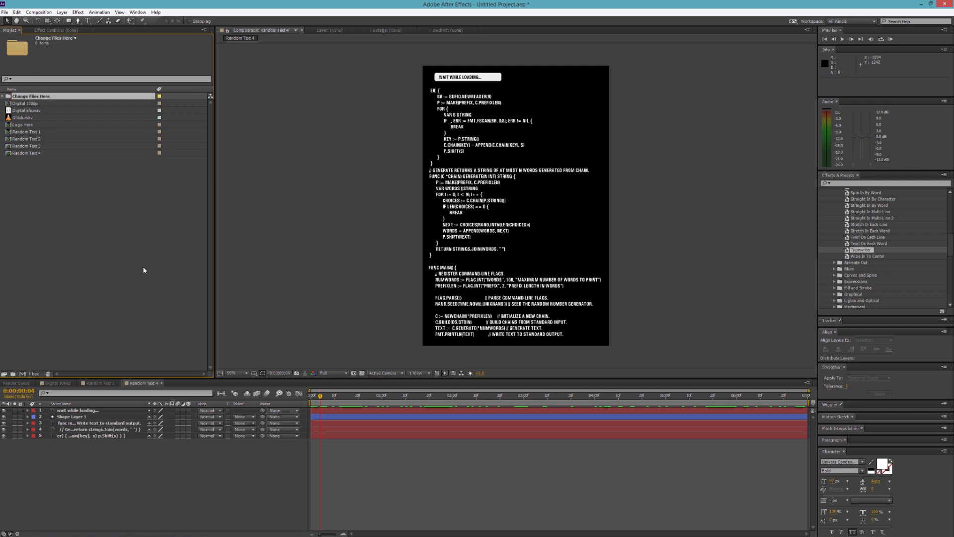
Step: Duplicate the Change Files Here folder and rename the copy "Dont Touch"
{"action": "key", "text": "ctrl+d"}
{"action": "key", "text": "Return"}
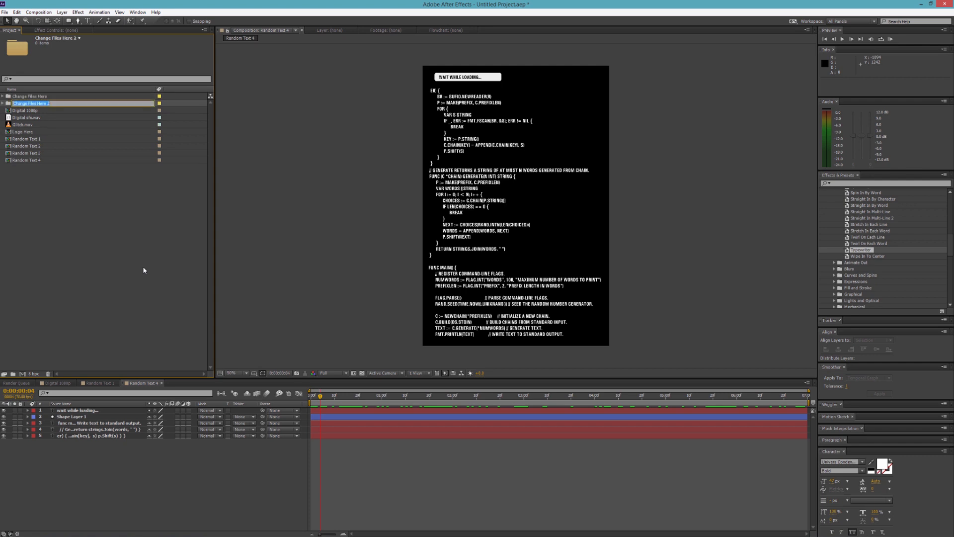
{"action": "type", "text": "Dont Touch"}
{"action": "key", "text": "Return"}
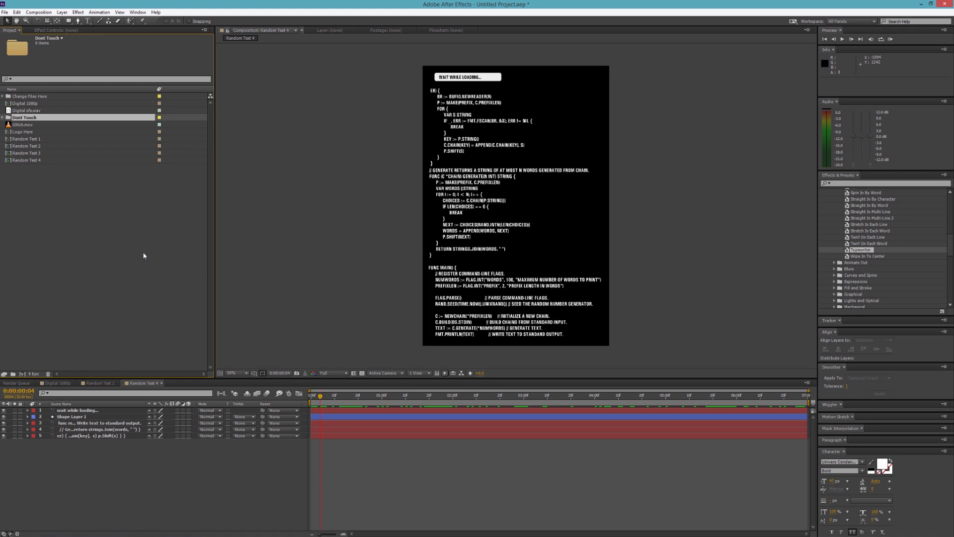
Step: Create a subfolder named "Comps" inside the Dont Touch folder
{"action": "left_click", "coordinate": [13, 373]}
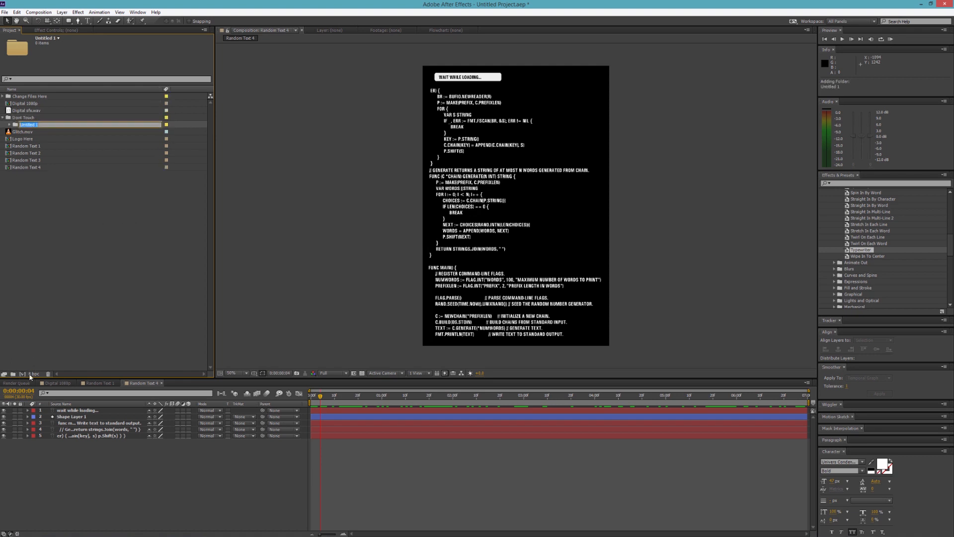
{"action": "type", "text": "Con"}
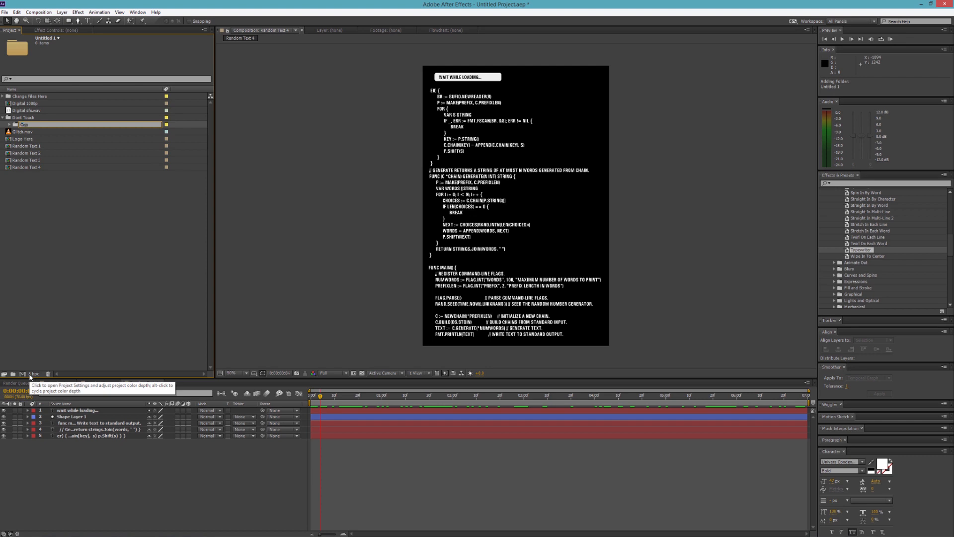
{"action": "type", "text": "s"}
{"action": "key", "text": "Return"}
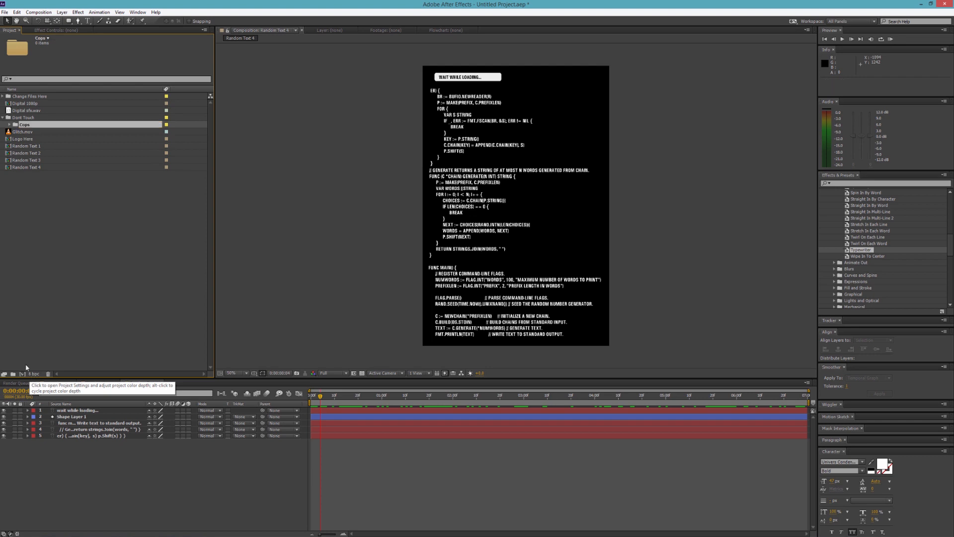
{"action": "key", "text": "Return"}
{"action": "left_click", "coordinate": [63, 125]}
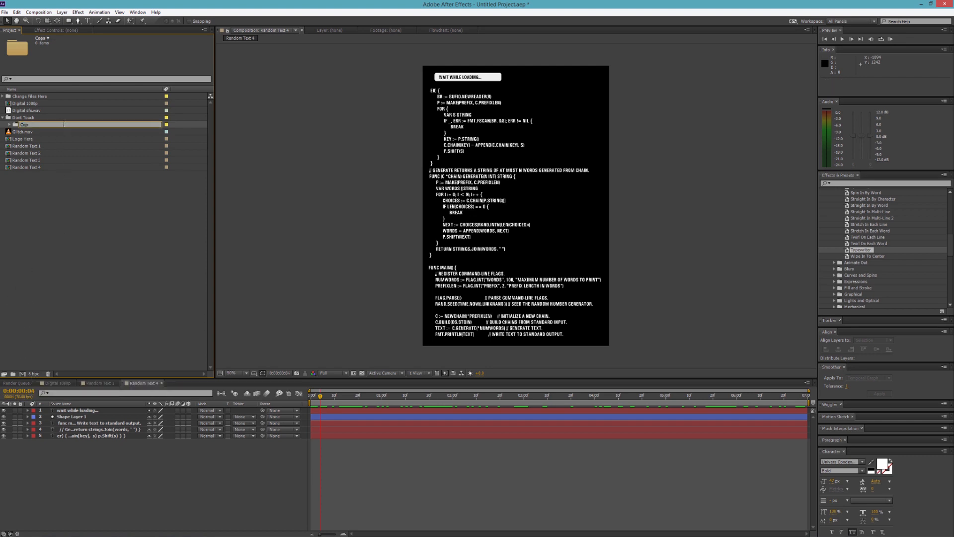
{"action": "type", "text": "mps"}
{"action": "key", "text": "Return"}
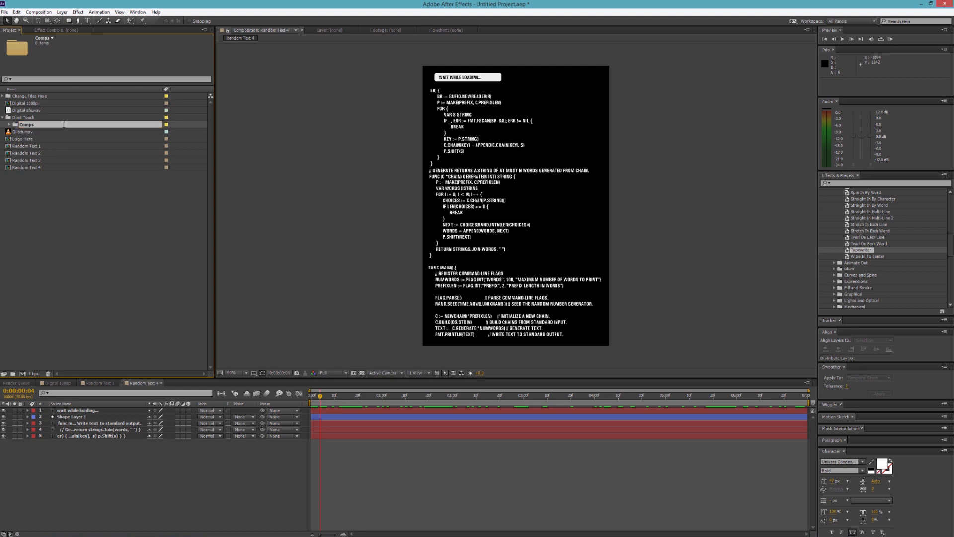
Step: Move the Random Text 1 to 4 compositions into Comps and the Logo Here composition into Change Files Here
{"action": "left_click", "coordinate": [30, 146]}
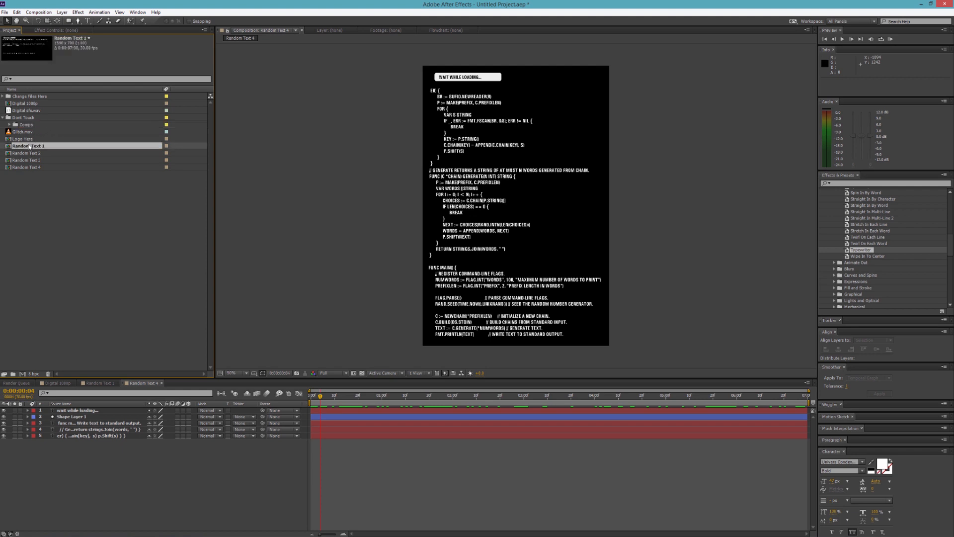
{"action": "left_click", "coordinate": [37, 171], "text": "shift"}
{"action": "left_click_drag", "start_coordinate": [37, 170], "coordinate": [50, 124]}
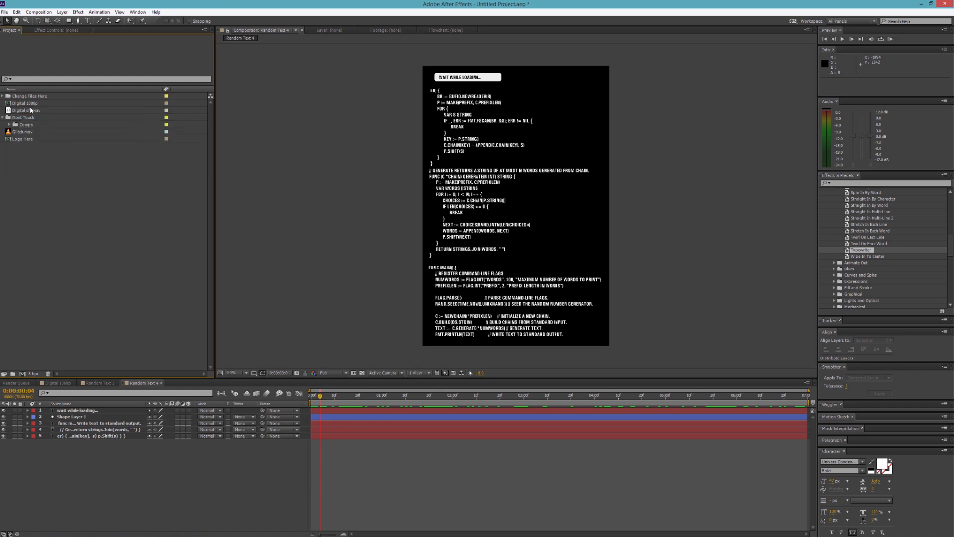
{"action": "left_click_drag", "start_coordinate": [23, 138], "coordinate": [38, 98]}
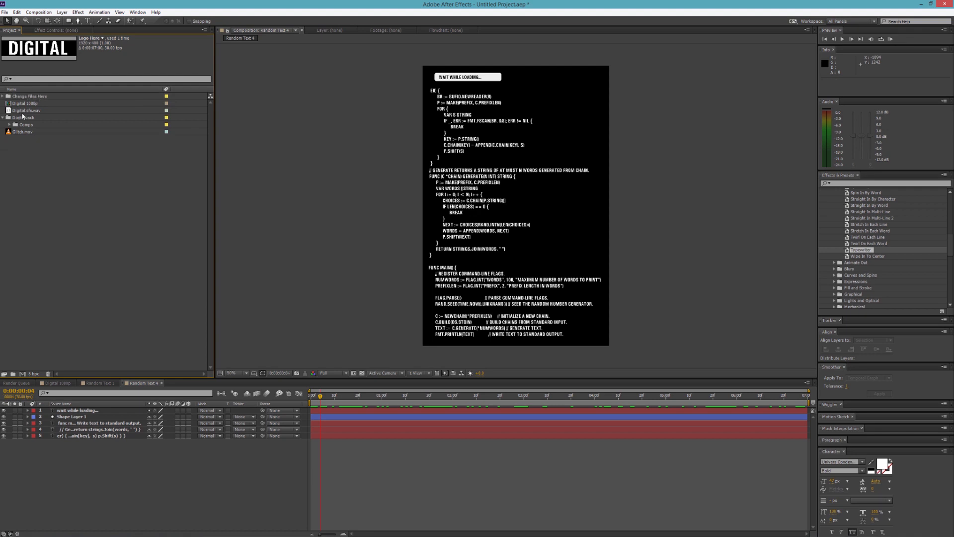
Step: Move Digital sfx.wav and Glitch.mov into the Dont Touch folder
{"action": "left_click", "coordinate": [23, 111]}
{"action": "left_click", "coordinate": [22, 131], "text": "ctrl"}
{"action": "mouse_move", "coordinate": [22, 112]}
{"action": "left_mouse_down"}
{"action": "mouse_move", "coordinate": [45, 114]}
{"action": "mouse_move", "coordinate": [24, 119]}
{"action": "left_mouse_up"}
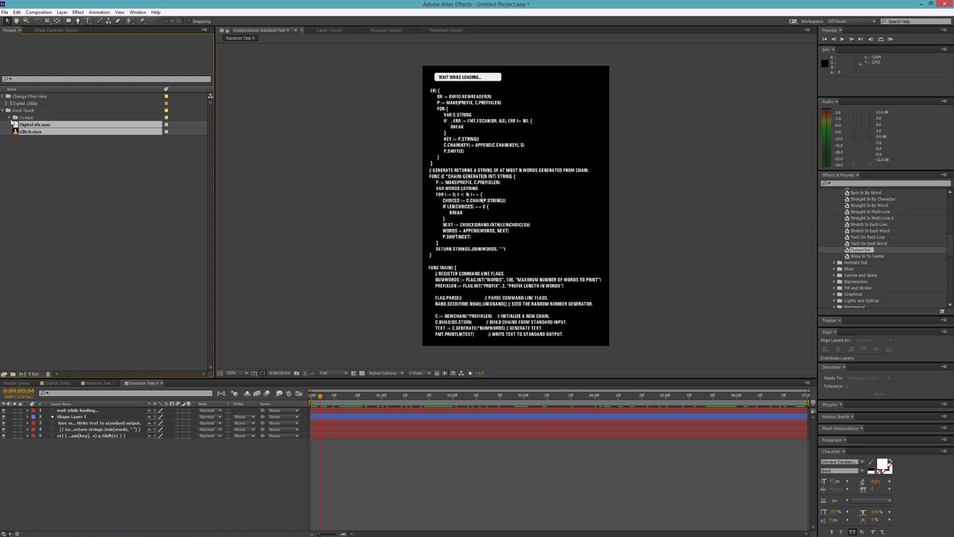
Step: Create two subfolders named "sound" and "video" inside the Dont Touch folder
{"action": "left_click", "coordinate": [12, 373]}
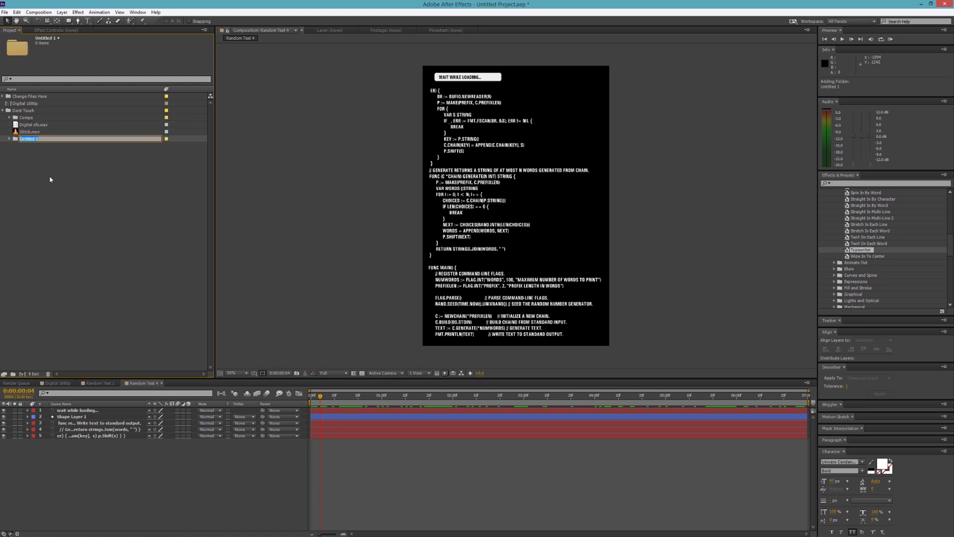
{"action": "type", "text": "sound"}
{"action": "key", "text": "Return"}
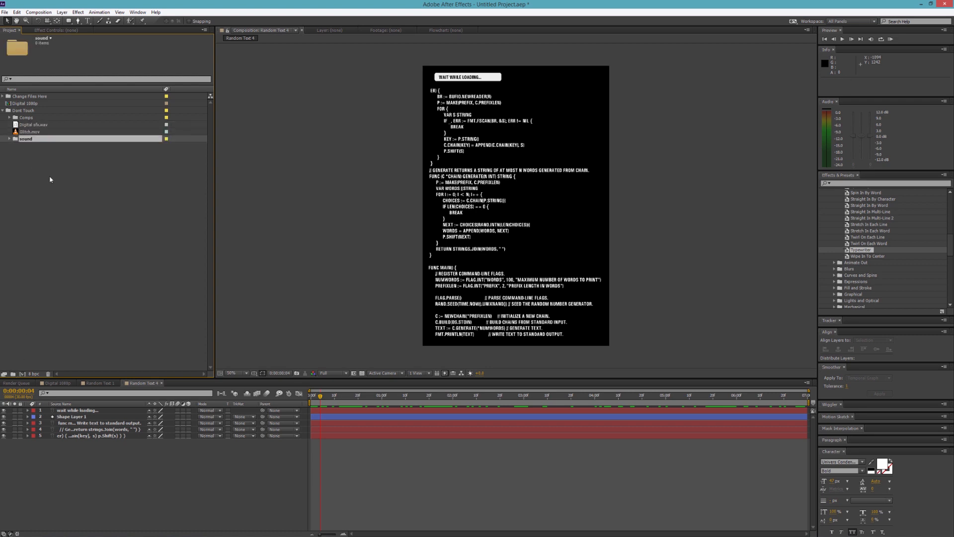
{"action": "key", "text": "ctrl+d"}
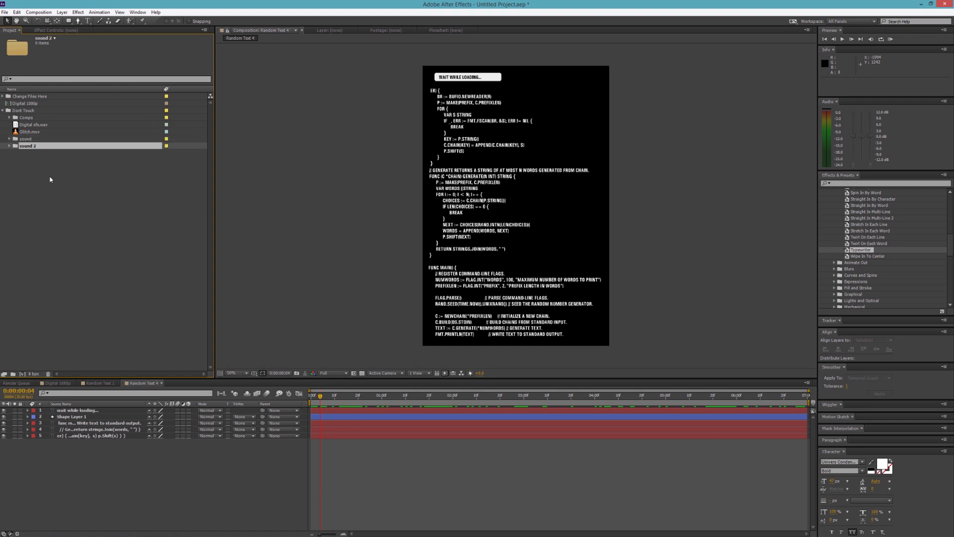
{"action": "key", "text": "Return"}
{"action": "type", "text": "video"}
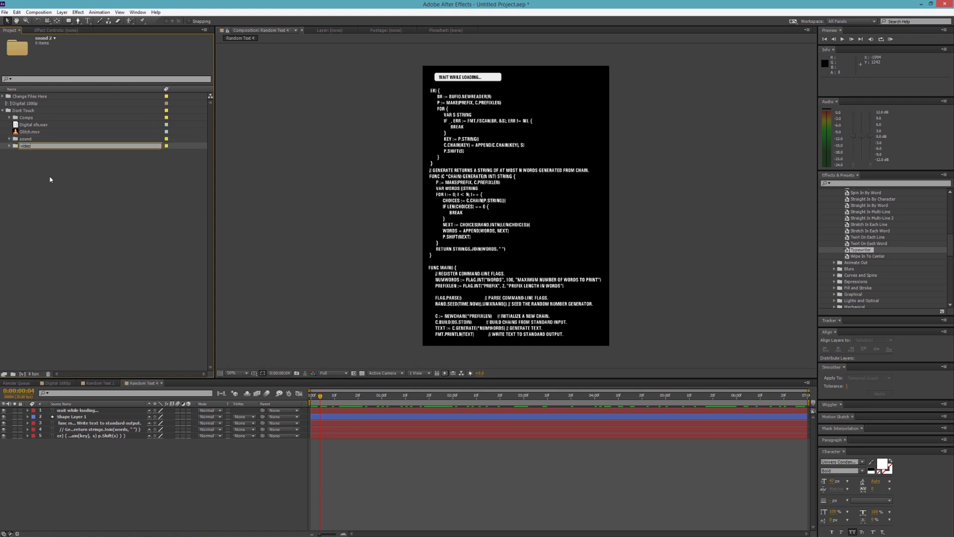
{"action": "key", "text": "Return"}
Step: File Glitch.mov in the video folder and Digital sfx.wav in the sound folder, and collapse Dont Touch
{"action": "mouse_move", "coordinate": [34, 132]}
{"action": "left_mouse_down"}
{"action": "mouse_move", "coordinate": [37, 148]}
{"action": "mouse_move", "coordinate": [26, 137]}
{"action": "left_mouse_up"}
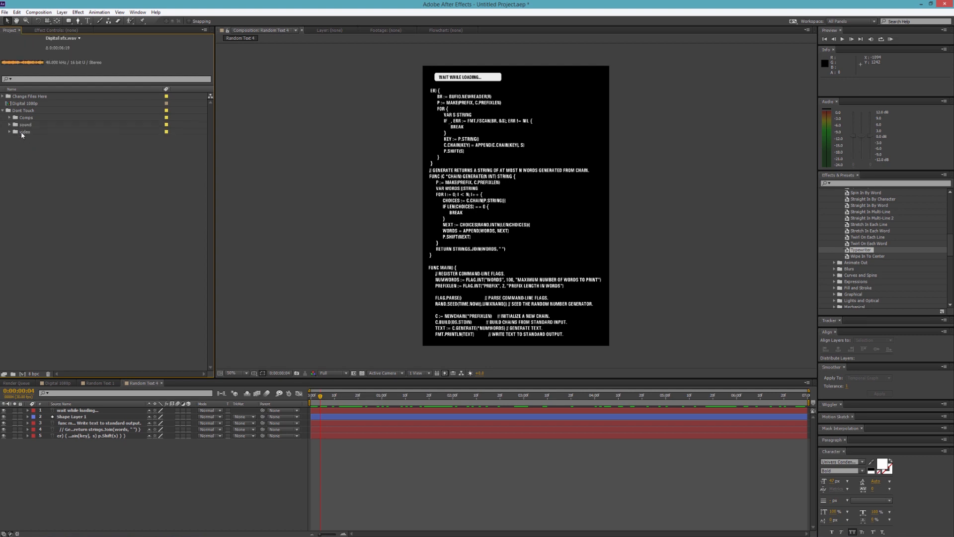
{"action": "left_click", "coordinate": [3, 110]}
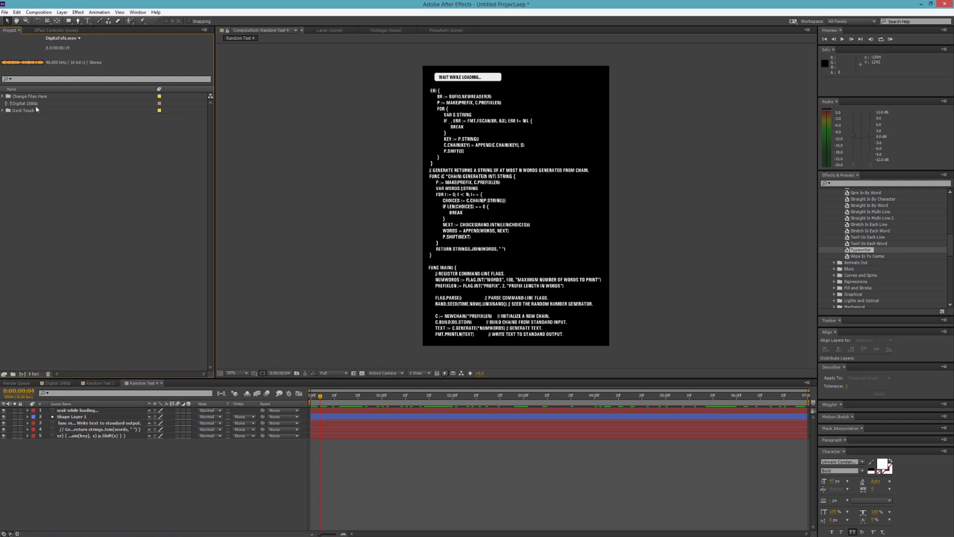
Step: Expand the Change Files Here folder and apply the Typewriter preset to the three code text layers in Random Text 4
{"action": "left_click", "coordinate": [2, 96]}
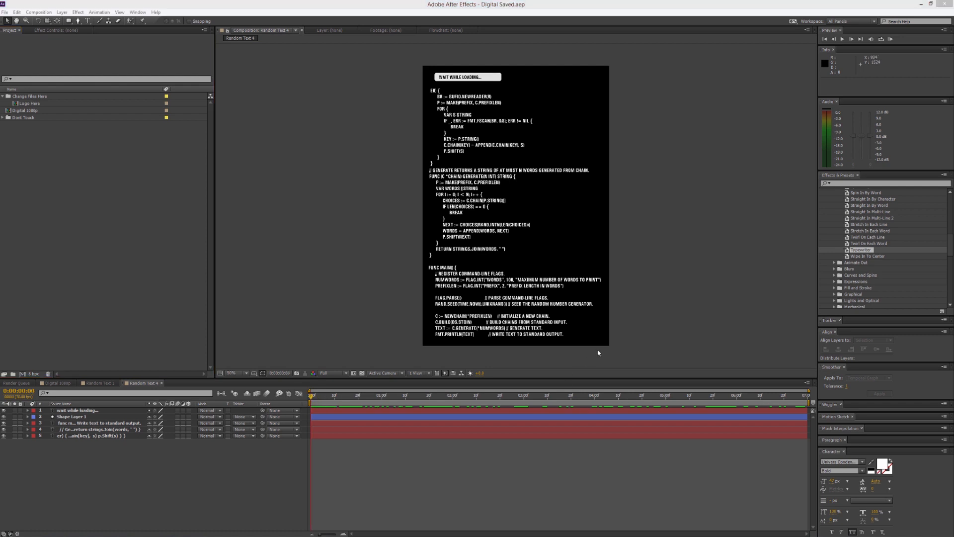
{"action": "left_click_drag", "start_coordinate": [852, 252], "coordinate": [87, 425]}
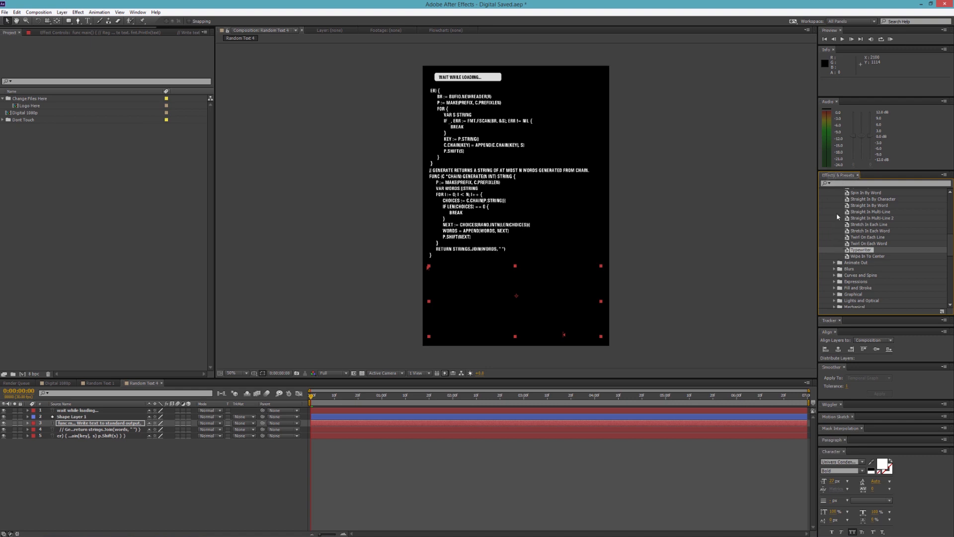
{"action": "key", "text": "ctrl+Down"}
{"action": "key", "text": "ctrl+v"}
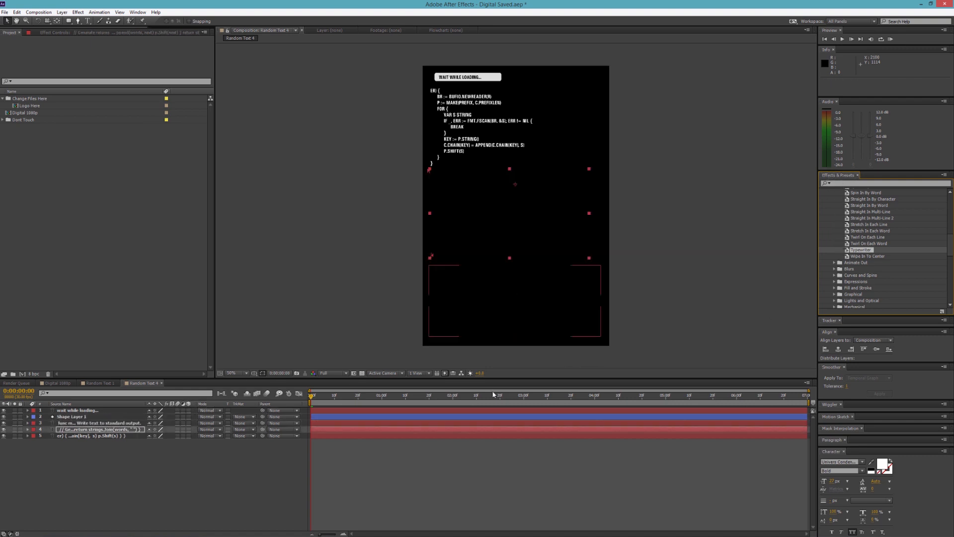
{"action": "left_click_drag", "start_coordinate": [884, 249], "coordinate": [148, 437]}
{"action": "key", "text": "ctrl+shift+Up"}
{"action": "key", "text": "ctrl+shift+Up"}
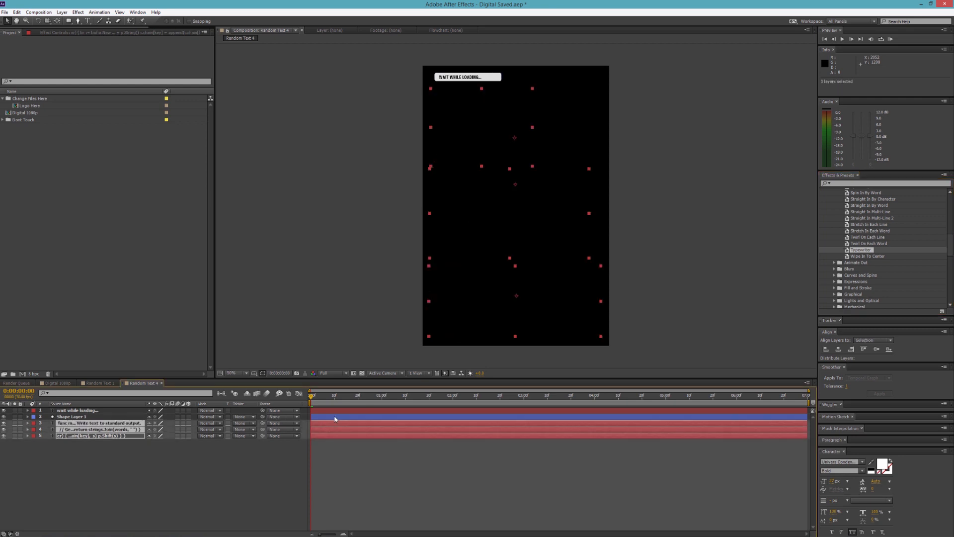
Step: Move the Typewriter end keyframes of layers 3, 4 and 5 to about 5.6, 5.1 and 4.5 seconds, and preview
{"action": "key", "text": "u"}
{"action": "left_click_drag", "start_coordinate": [311, 435], "coordinate": [251, 475]}
{"action": "left_click", "coordinate": [489, 436]}
{"action": "left_click_drag", "start_coordinate": [489, 436], "coordinate": [711, 435]}
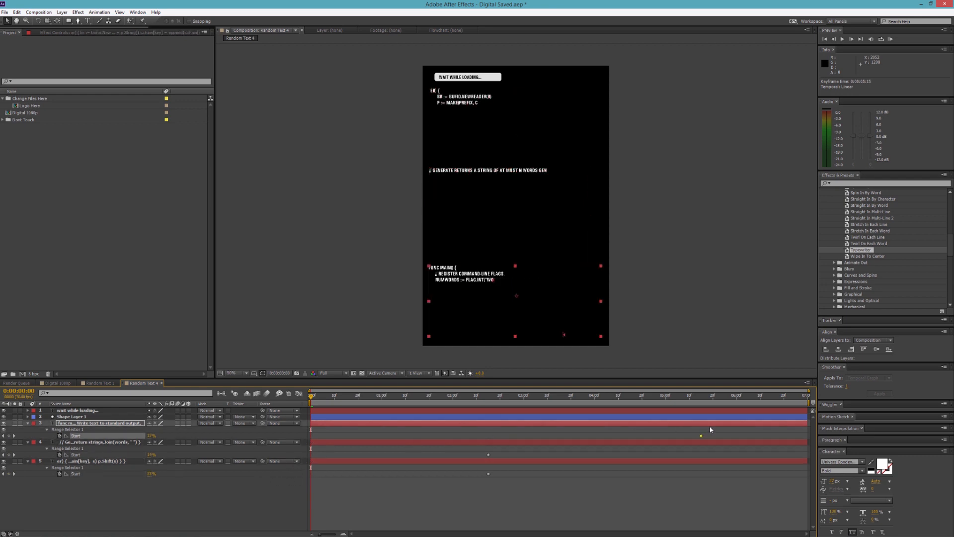
{"action": "left_click_drag", "start_coordinate": [489, 454], "coordinate": [674, 454]}
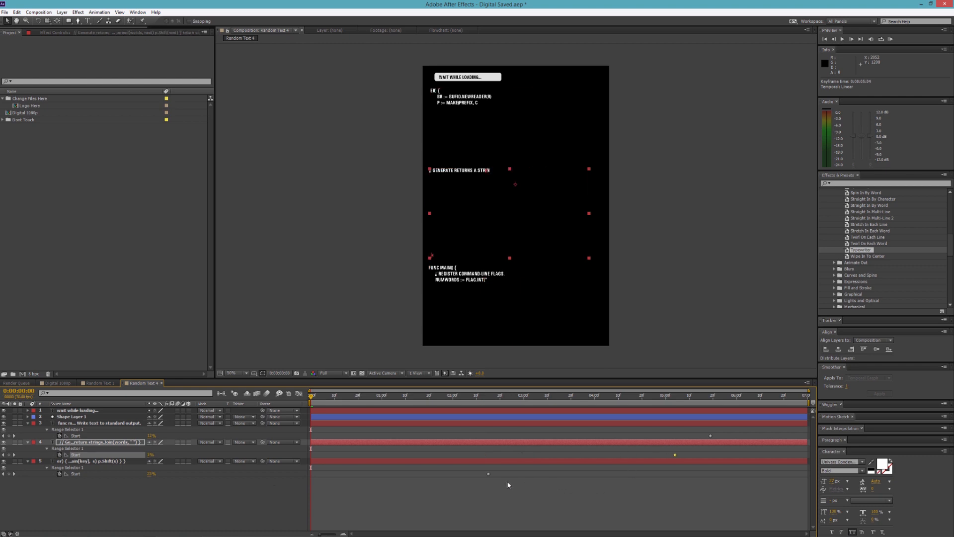
{"action": "left_click_drag", "start_coordinate": [488, 473], "coordinate": [628, 475]}
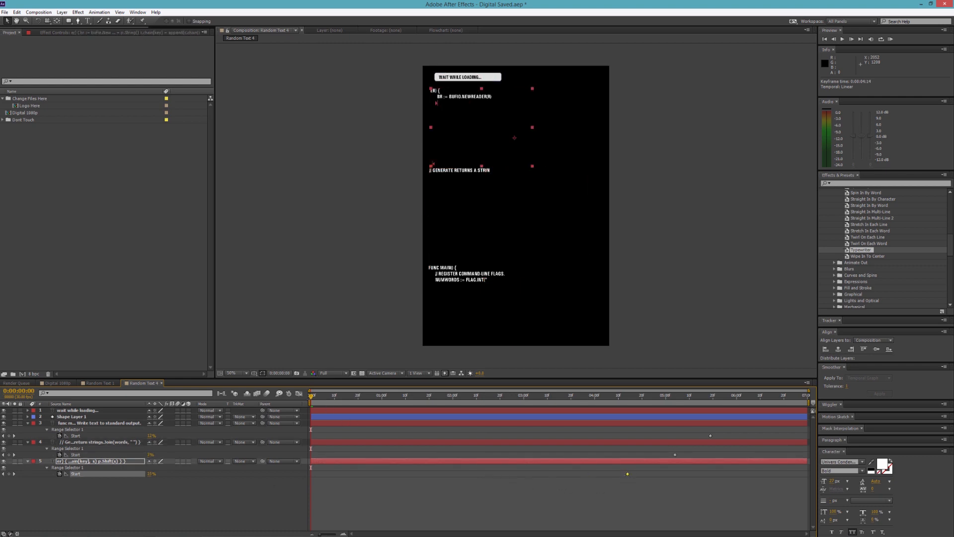
{"action": "left_click_drag", "start_coordinate": [313, 397], "coordinate": [531, 406]}
{"action": "key", "text": "space"}
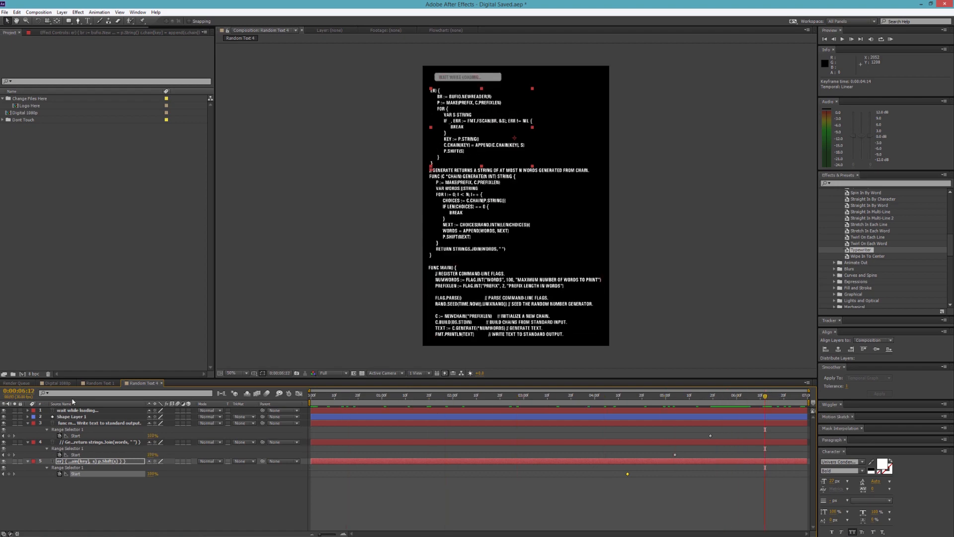
Step: Close the Random Text 4 and Random Text 1 compositions and return to Digital 1080p
{"action": "left_click", "coordinate": [161, 382]}
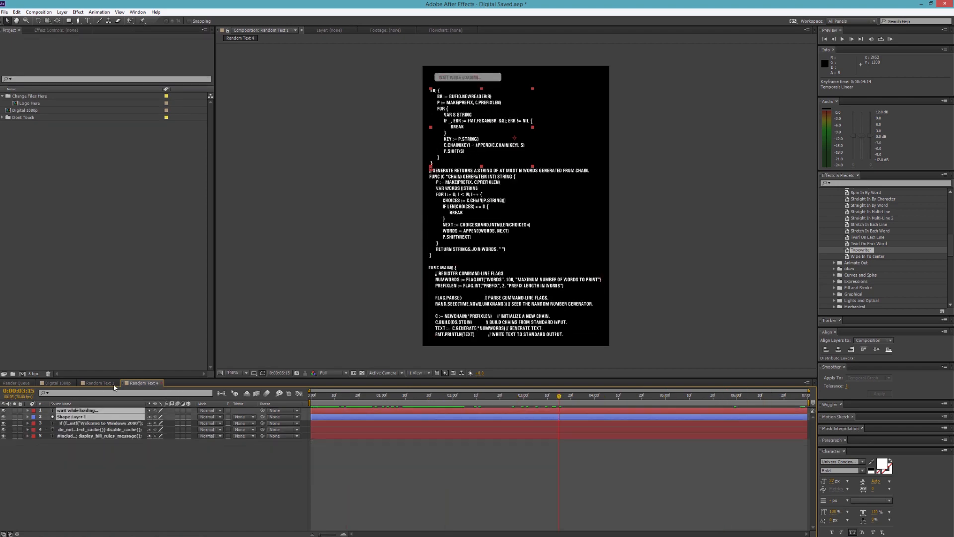
{"action": "left_click", "coordinate": [118, 383]}
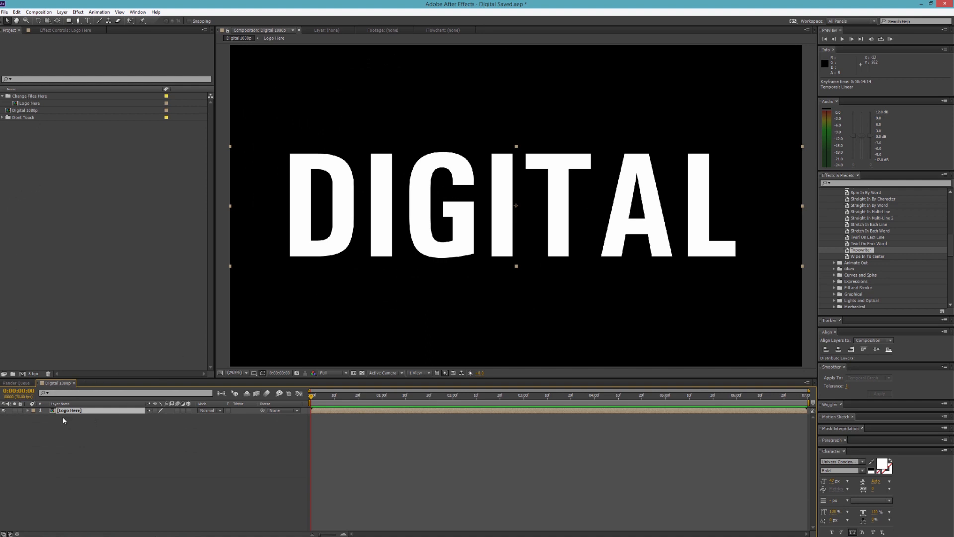
{"action": "scroll", "coordinate": [464, 229], "scroll_direction": "down", "scroll_amount": 1}
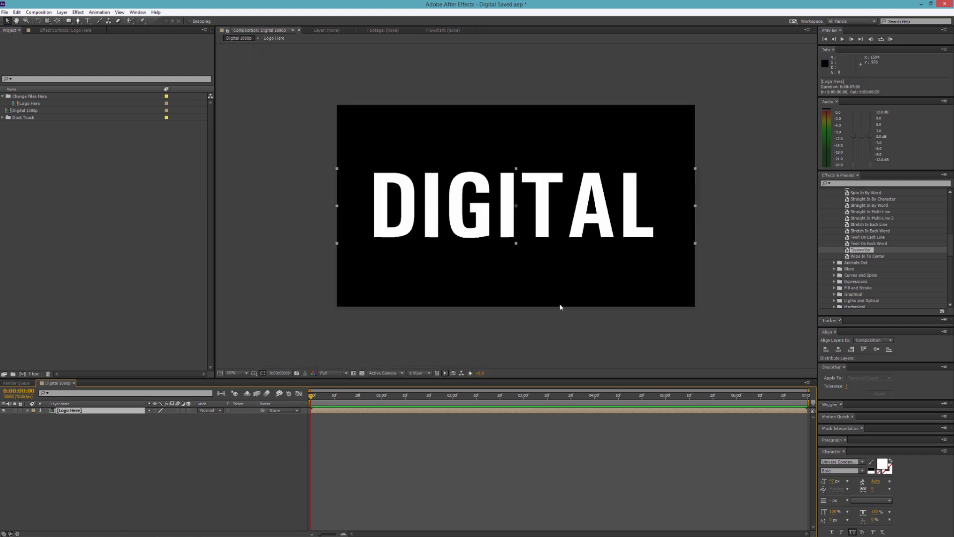
Step: Pre-compose the Logo Here layer as "Logo Alpha", leaving all attributes in Digital 1080p
{"action": "left_click", "coordinate": [78, 12]}
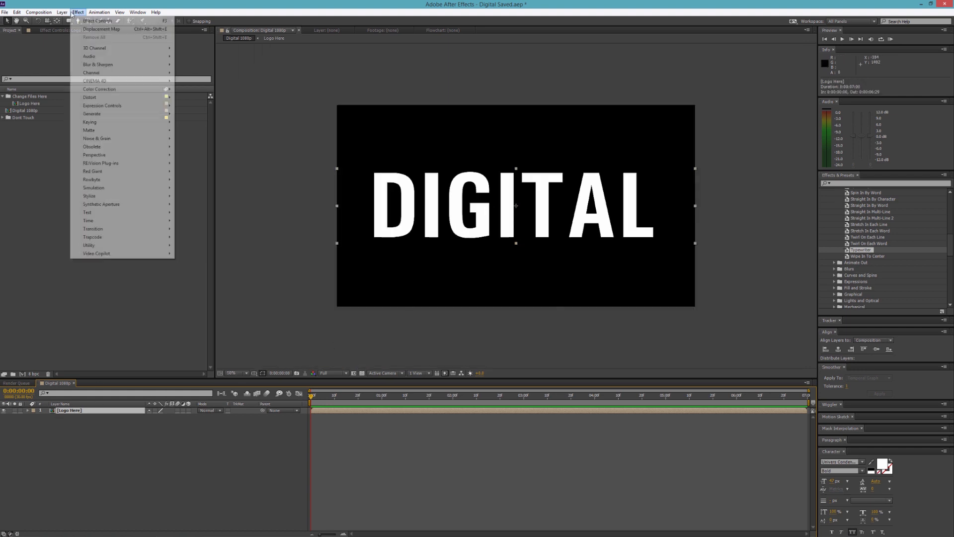
{"action": "mouse_move", "coordinate": [62, 12]}
{"action": "left_click", "coordinate": [80, 291]}
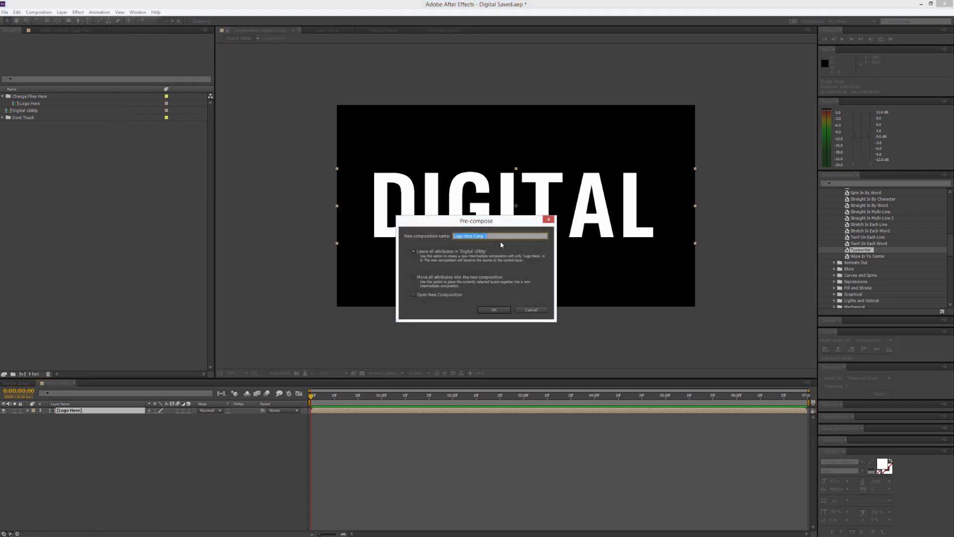
{"action": "type", "text": "Lgo"}
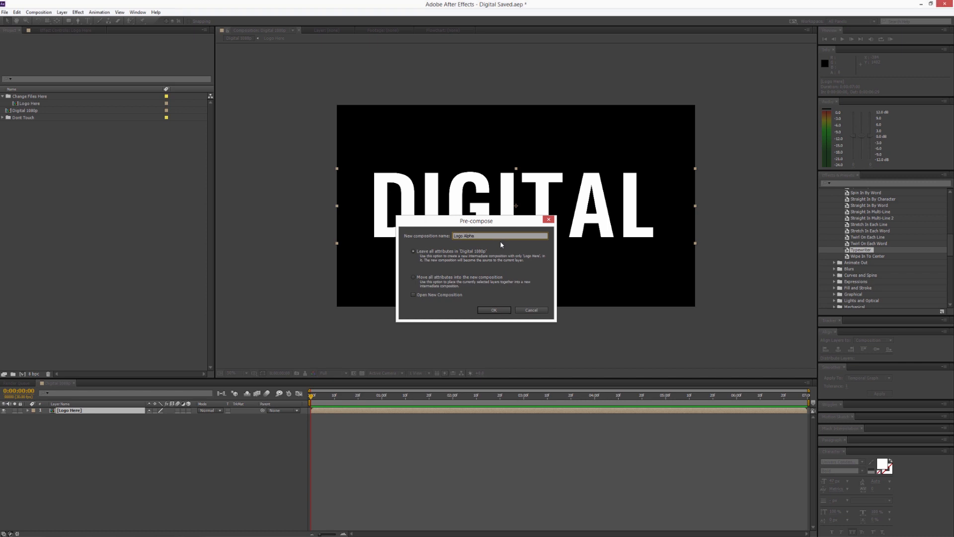
{"action": "key", "text": "Return"}
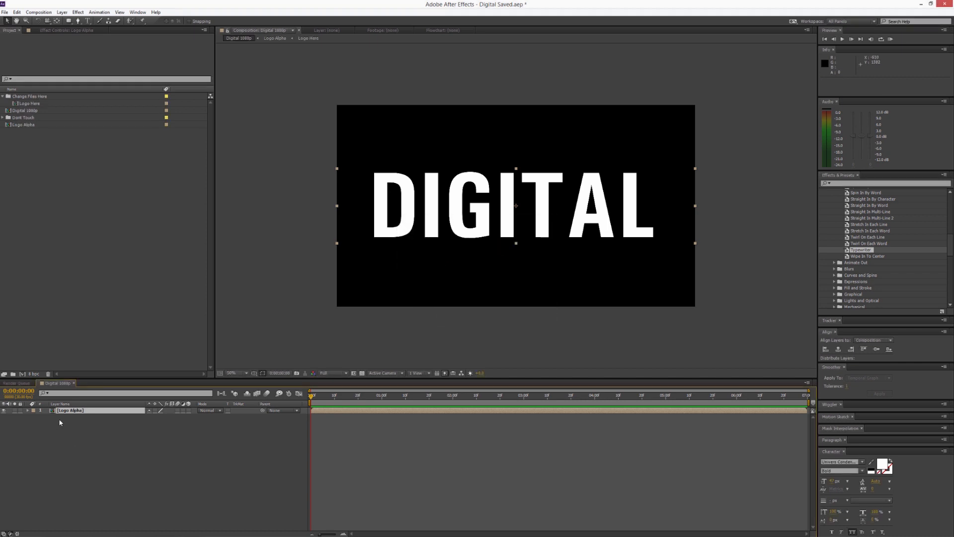
Step: Open the Logo Alpha composition and add Random Text 1 to 4 from the Comps folder above Logo Here
{"action": "double_click", "coordinate": [73, 410]}
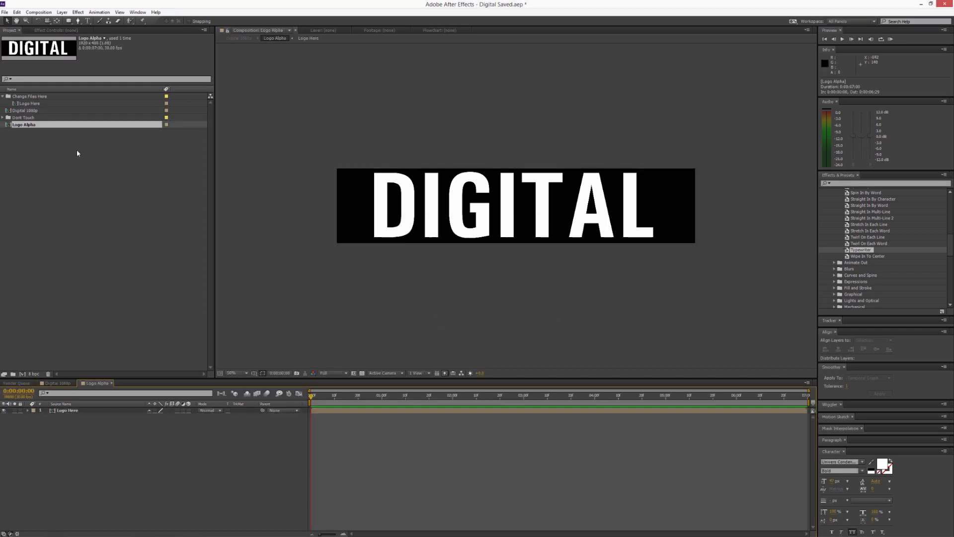
{"action": "left_click", "coordinate": [3, 117]}
{"action": "left_click", "coordinate": [10, 125]}
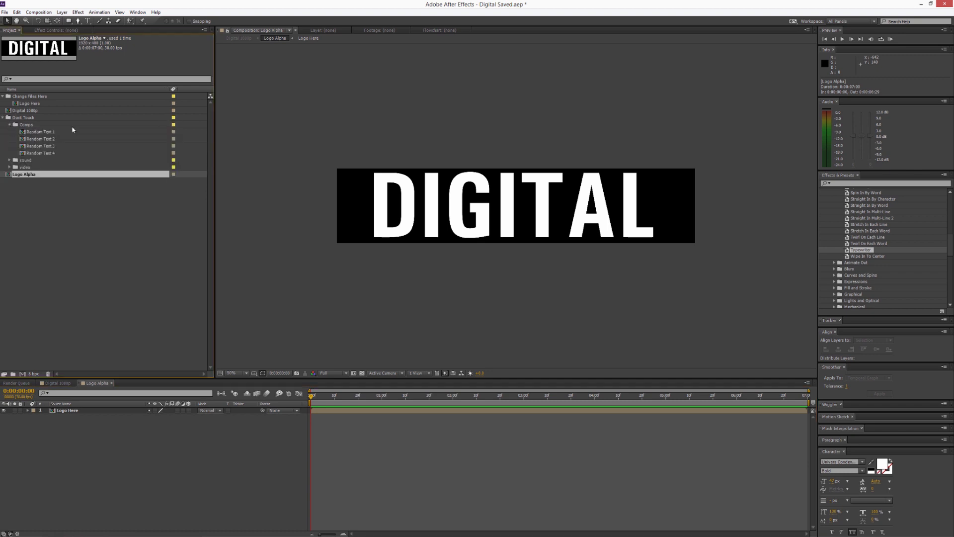
{"action": "left_click", "coordinate": [44, 133]}
{"action": "left_click", "coordinate": [49, 153], "text": "shift"}
{"action": "left_click_drag", "start_coordinate": [54, 239], "coordinate": [74, 413]}
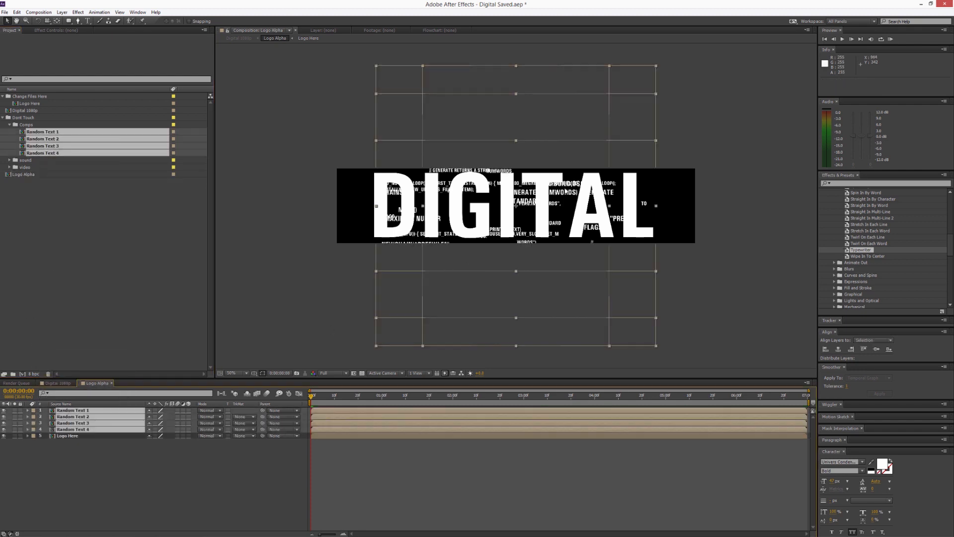
Step: Scale the four Random Text layers down together to about 19%
{"action": "left_click_drag", "start_coordinate": [656, 66], "coordinate": [570, 179]}
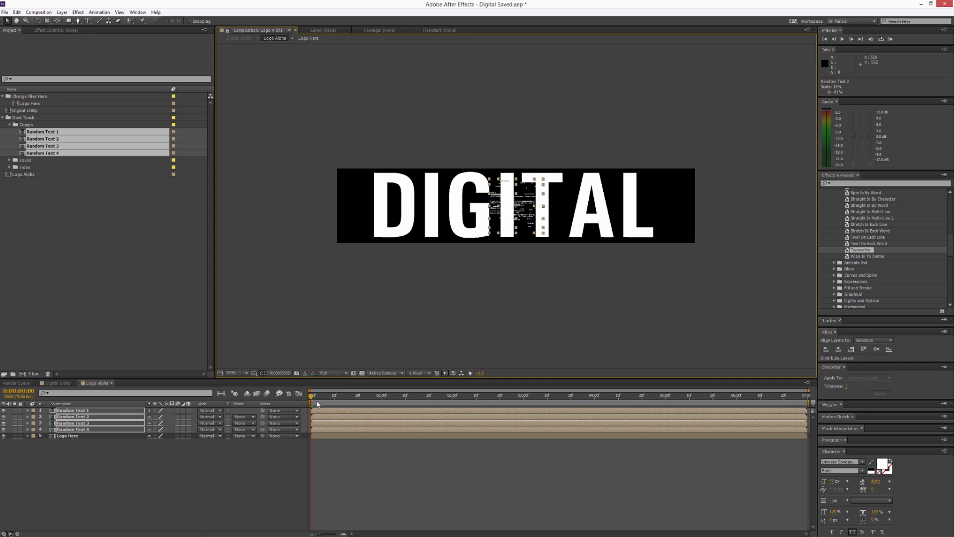
{"action": "left_click_drag", "start_coordinate": [313, 400], "coordinate": [791, 400]}
{"action": "left_click", "coordinate": [67, 465]}
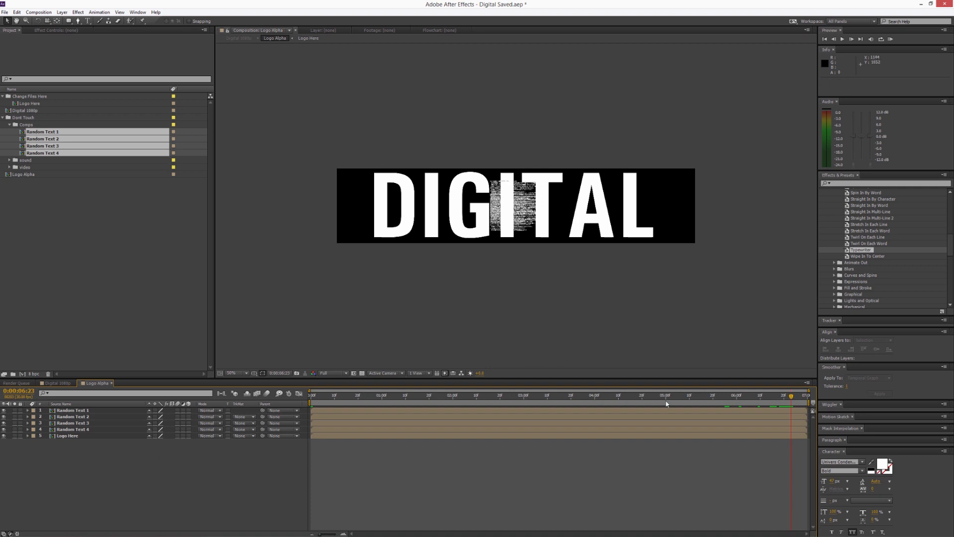
Step: Go to the last frame at 0:00:06:29 and hide the Logo Here layer
{"action": "left_click", "coordinate": [804, 398]}
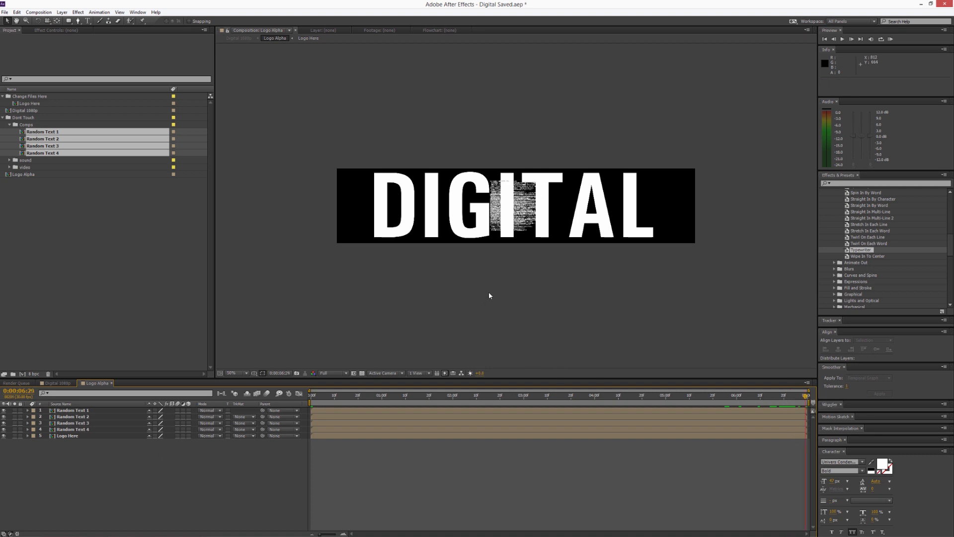
{"action": "left_click", "coordinate": [512, 204]}
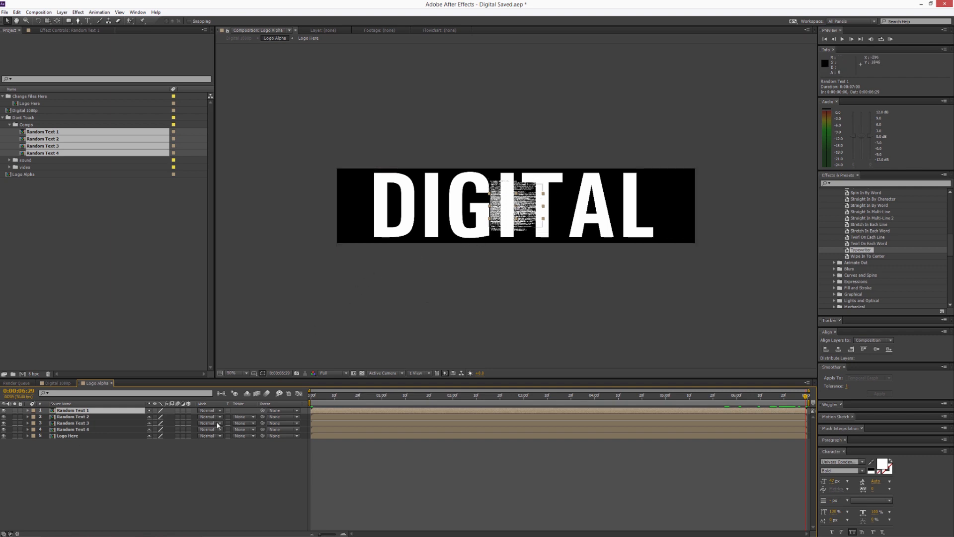
{"action": "left_click", "coordinate": [4, 436]}
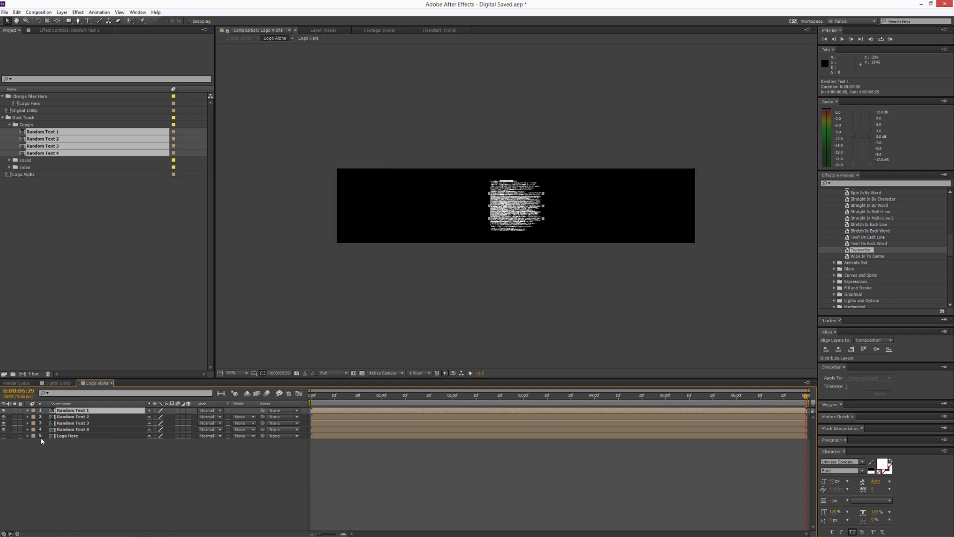
Step: Arrange the Random Text layers side by side and stacked so they cover the left end of the Logo Alpha frame
{"action": "left_click", "coordinate": [517, 208]}
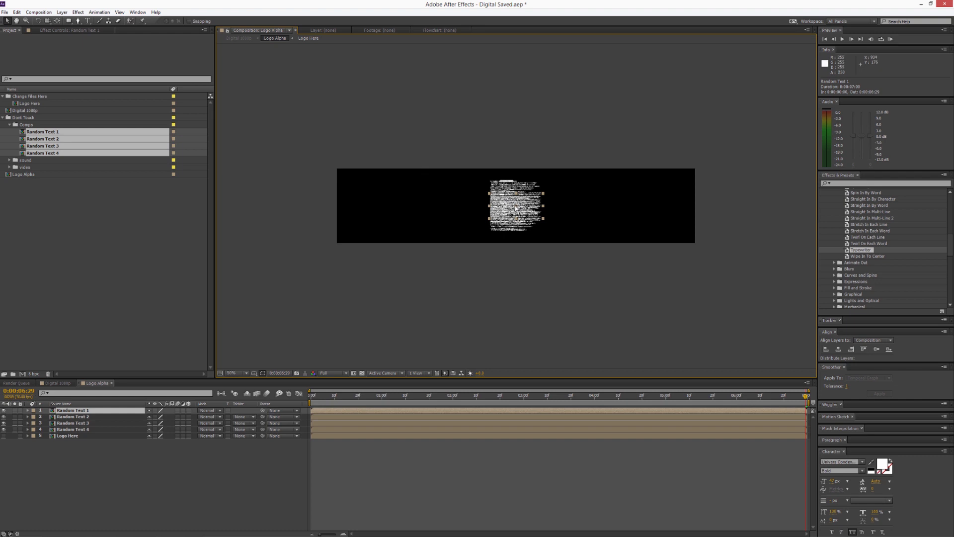
{"action": "left_click_drag", "start_coordinate": [512, 202], "coordinate": [377, 214]}
{"action": "left_click_drag", "start_coordinate": [553, 204], "coordinate": [421, 179]}
{"action": "left_click_drag", "start_coordinate": [511, 209], "coordinate": [403, 235]}
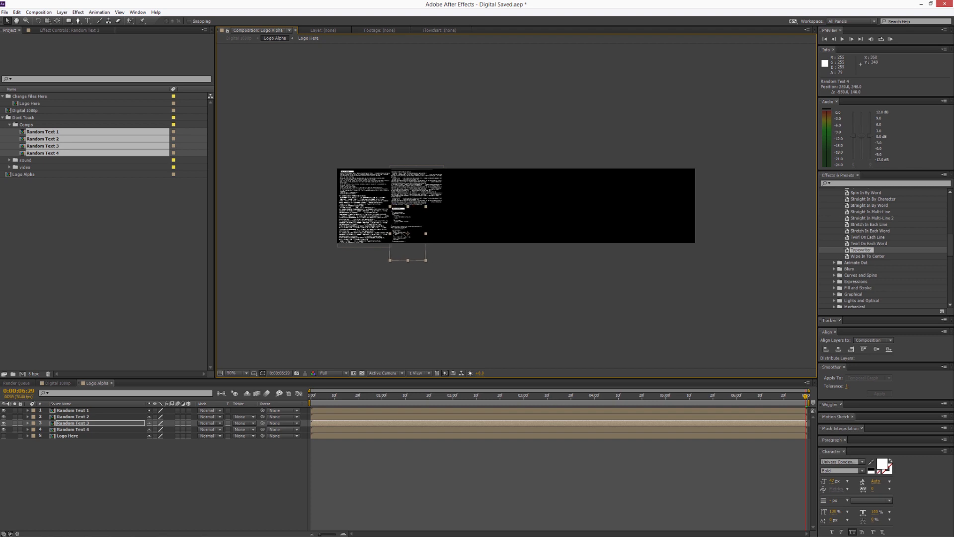
Step: Duplicate the four Random Text layers and place the copies at the right end of the frame
{"action": "key", "text": "ctrl+a"}
{"action": "left_click", "coordinate": [17, 12]}
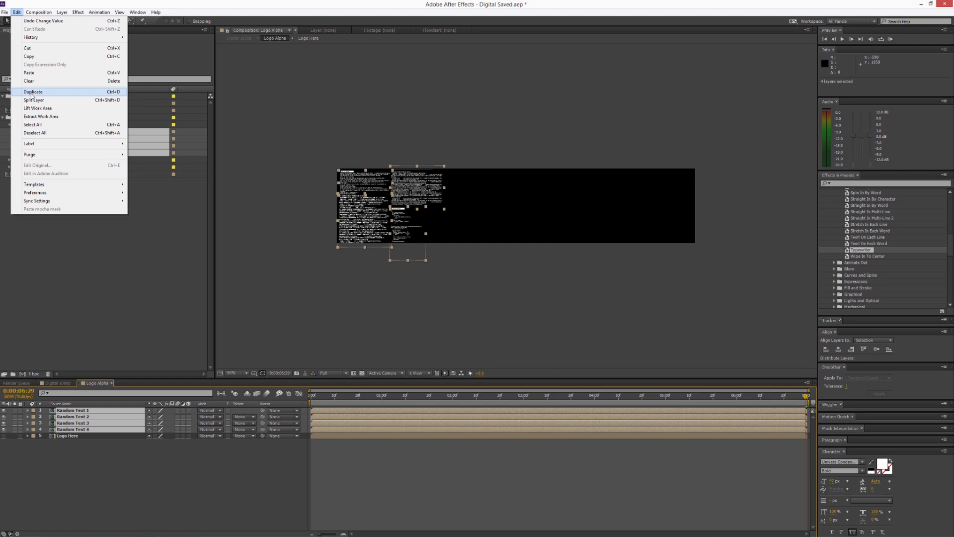
{"action": "left_click", "coordinate": [32, 92]}
{"action": "left_click_drag", "start_coordinate": [397, 204], "coordinate": [731, 206]}
Step: Duplicate the four right-end Random Text layers again and spread the new copies across the middle of the frame
{"action": "left_click", "coordinate": [17, 12]}
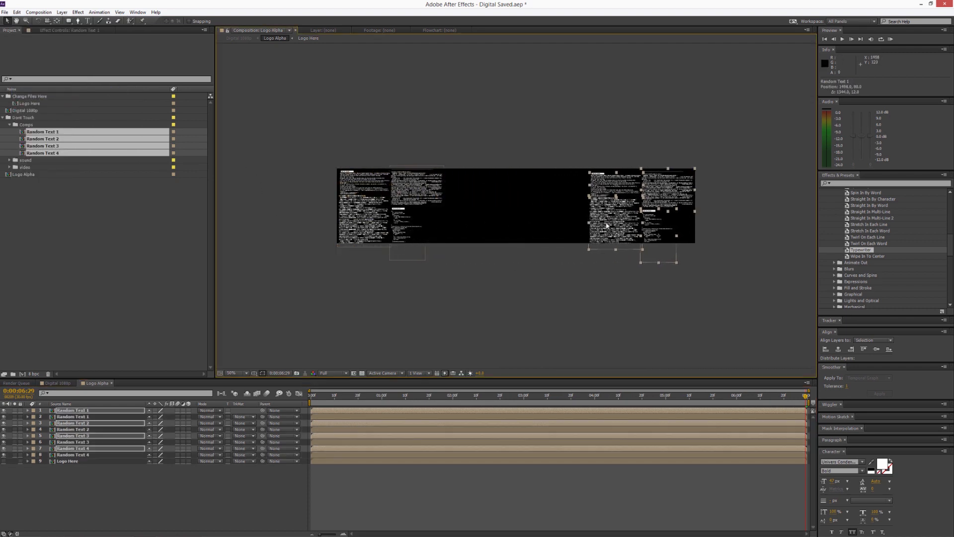
{"action": "left_click", "coordinate": [33, 91]}
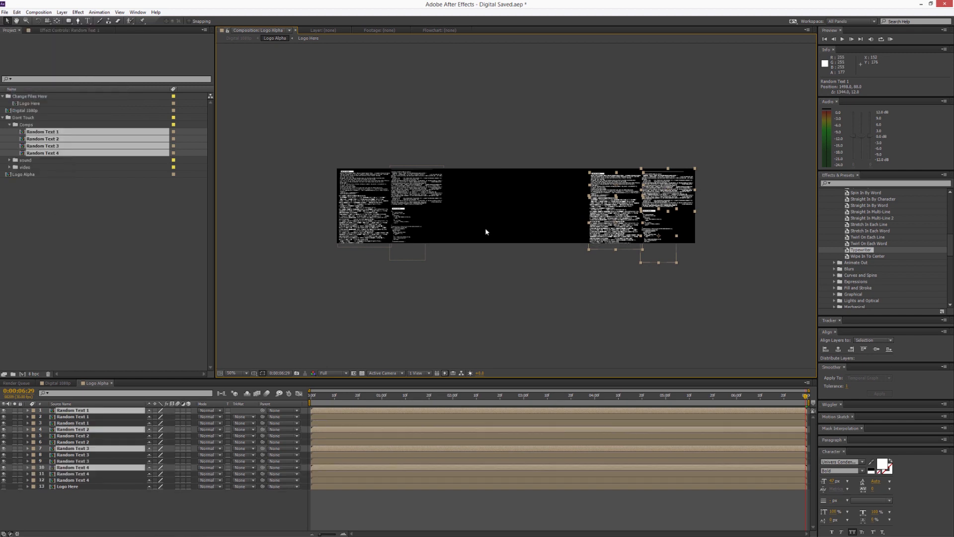
{"action": "left_click_drag", "start_coordinate": [632, 179], "coordinate": [453, 219]}
{"action": "left_click", "coordinate": [435, 293]}
{"action": "left_click_drag", "start_coordinate": [477, 264], "coordinate": [556, 190]}
{"action": "left_click_drag", "start_coordinate": [525, 228], "coordinate": [498, 177]}
{"action": "left_click_drag", "start_coordinate": [517, 278], "coordinate": [452, 177]}
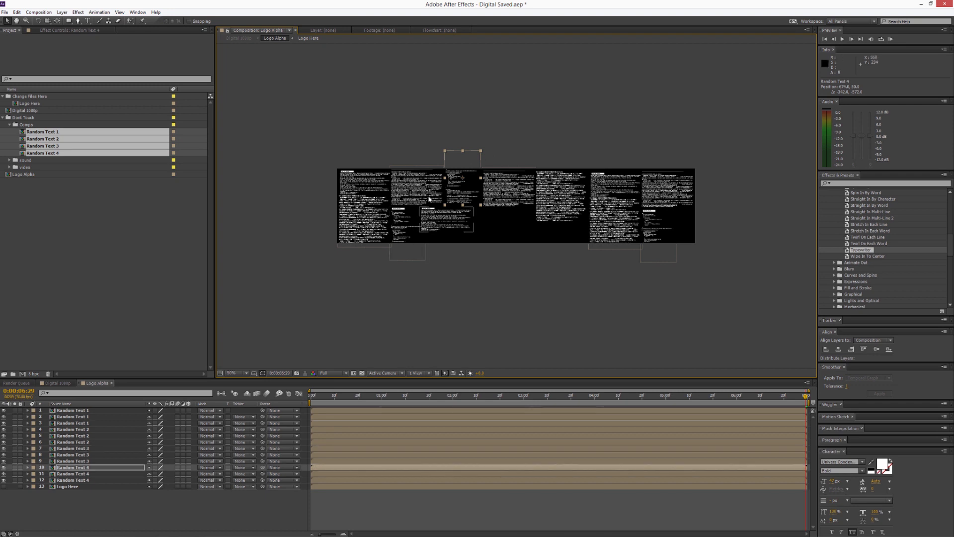
Step: Duplicate one Random Text 1 layer, two Random Text 2 layers and one Random Text 3 layer
{"action": "left_click", "coordinate": [73, 423]}
{"action": "left_click", "coordinate": [74, 441], "text": "ctrl"}
{"action": "left_click", "coordinate": [74, 455], "text": "ctrl"}
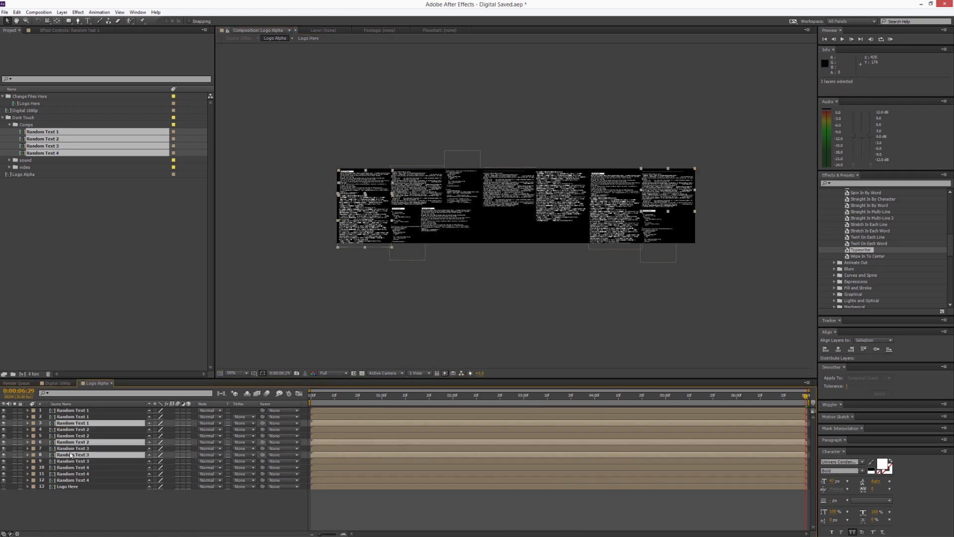
{"action": "left_click", "coordinate": [73, 436], "text": "ctrl"}
{"action": "left_click", "coordinate": [17, 12]}
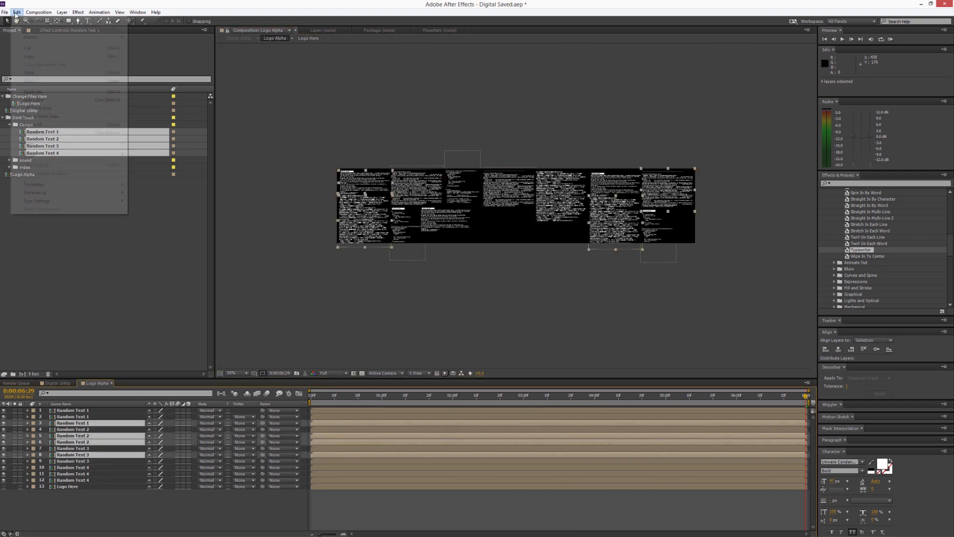
{"action": "left_click", "coordinate": [30, 81]}
Step: Move the new Random Text copies into the empty gaps along the lower part of the frame
{"action": "left_click_drag", "start_coordinate": [642, 179], "coordinate": [514, 221]}
{"action": "left_click", "coordinate": [553, 271]}
{"action": "left_click_drag", "start_coordinate": [298, 269], "coordinate": [446, 243]}
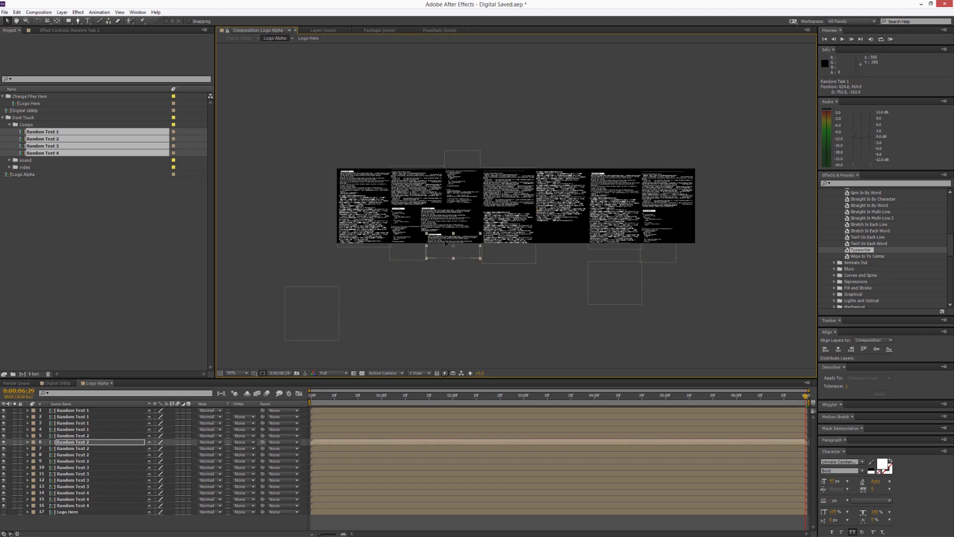
{"action": "left_click_drag", "start_coordinate": [315, 303], "coordinate": [568, 241]}
{"action": "left_click_drag", "start_coordinate": [615, 278], "coordinate": [691, 222]}
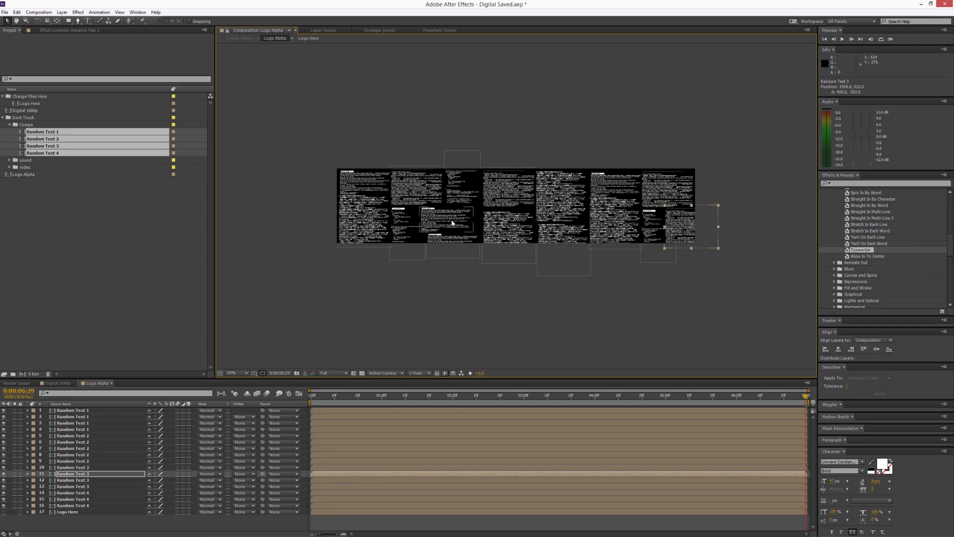
Step: Enlarge and reposition the Random Text 1 copies in the lower middle of the frame to fill the remaining gaps
{"action": "left_click", "coordinate": [472, 216]}
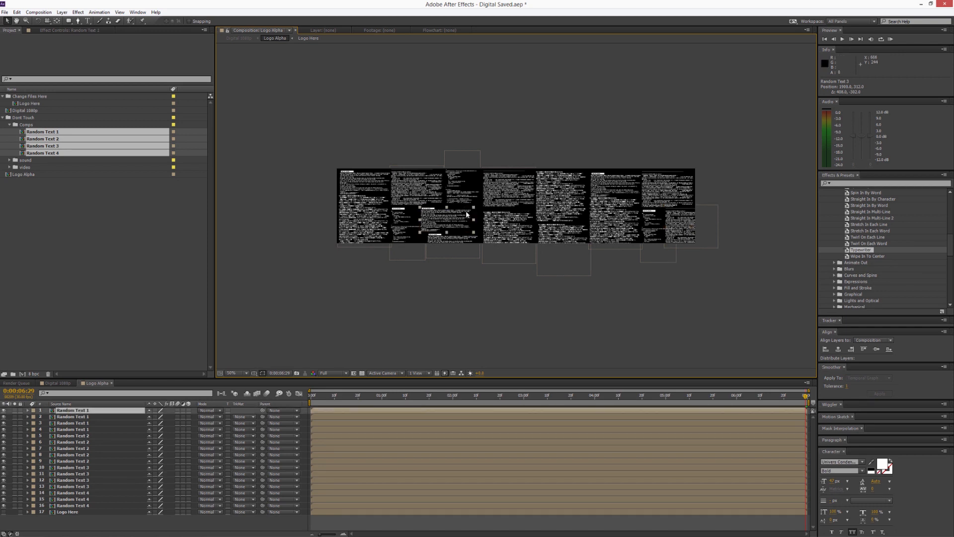
{"action": "left_click_drag", "start_coordinate": [473, 206], "coordinate": [472, 241]}
{"action": "left_click", "coordinate": [483, 235]}
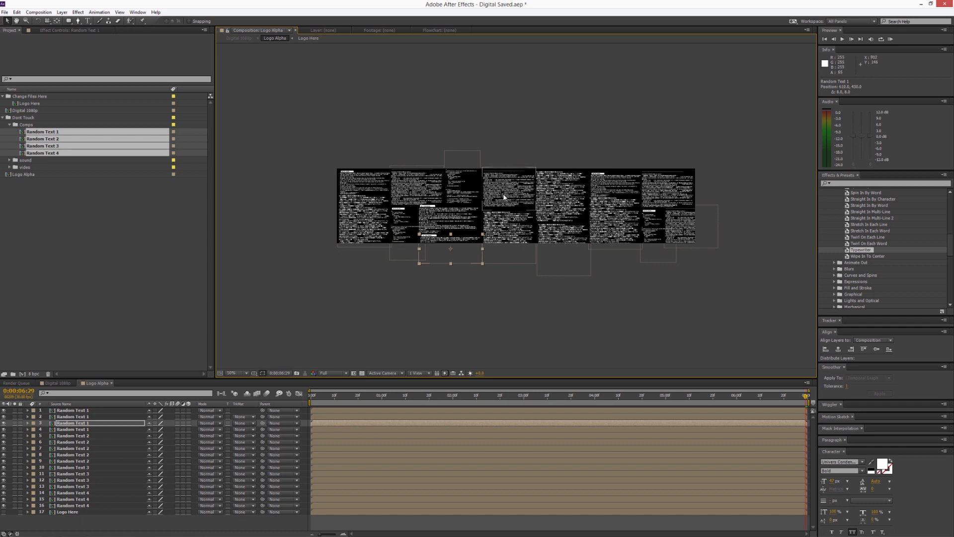
Step: Nudge and slightly enlarge the Random Text layers around the centre, including the Random Text 2 copies, to close the gaps between them
{"action": "left_click_drag", "start_coordinate": [494, 181], "coordinate": [492, 181]}
{"action": "left_click", "coordinate": [517, 222]}
{"action": "left_click_drag", "start_coordinate": [518, 222], "coordinate": [515, 217]}
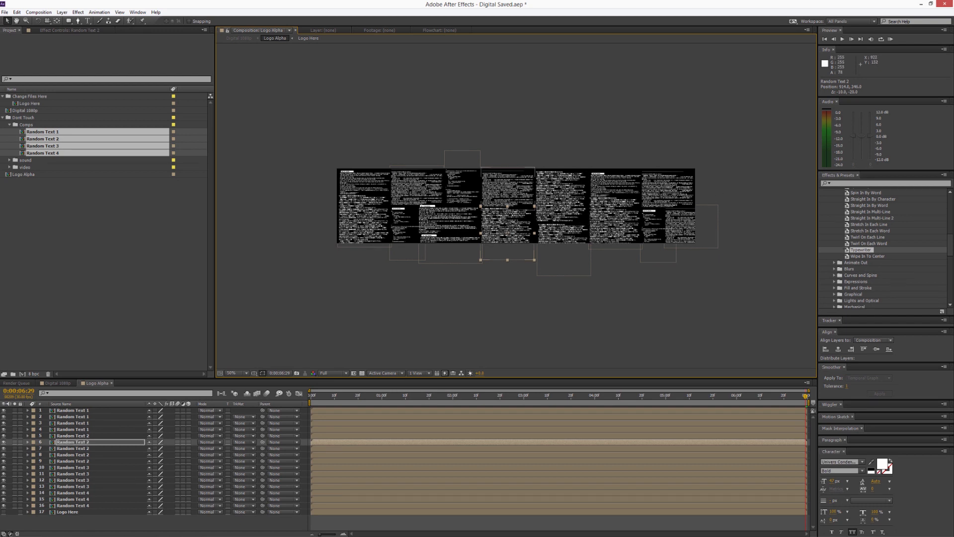
{"action": "left_click", "coordinate": [537, 173]}
{"action": "left_click", "coordinate": [586, 174]}
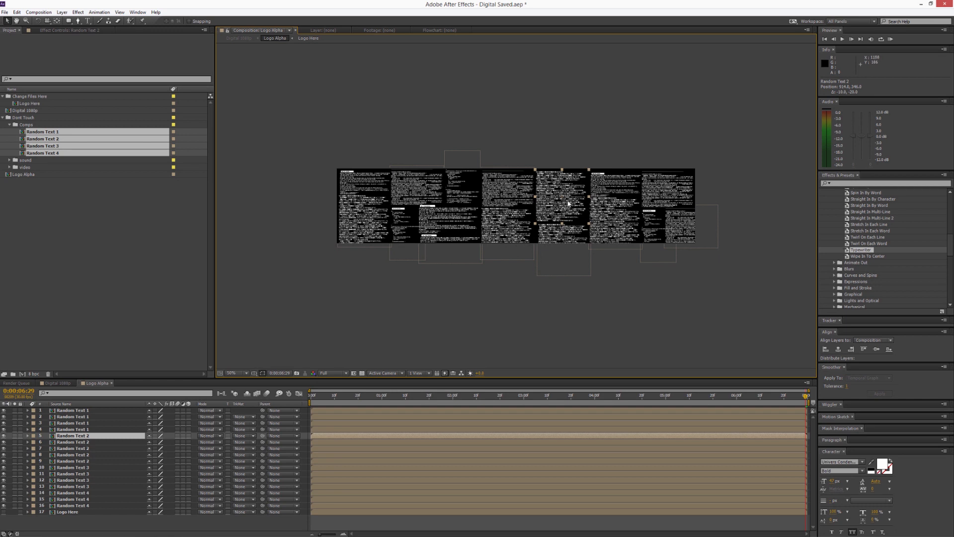
{"action": "left_click_drag", "start_coordinate": [589, 171], "coordinate": [585, 174]}
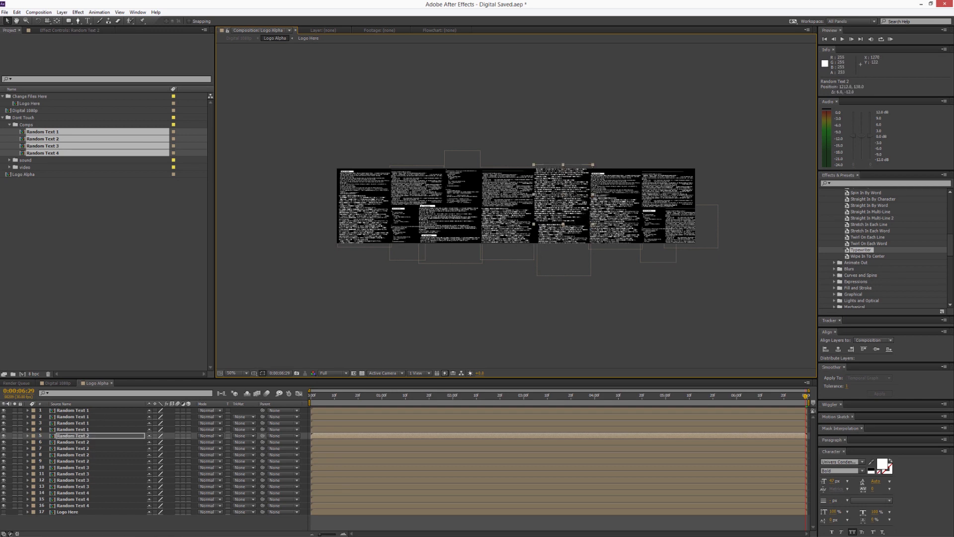
{"action": "left_click", "coordinate": [559, 231]}
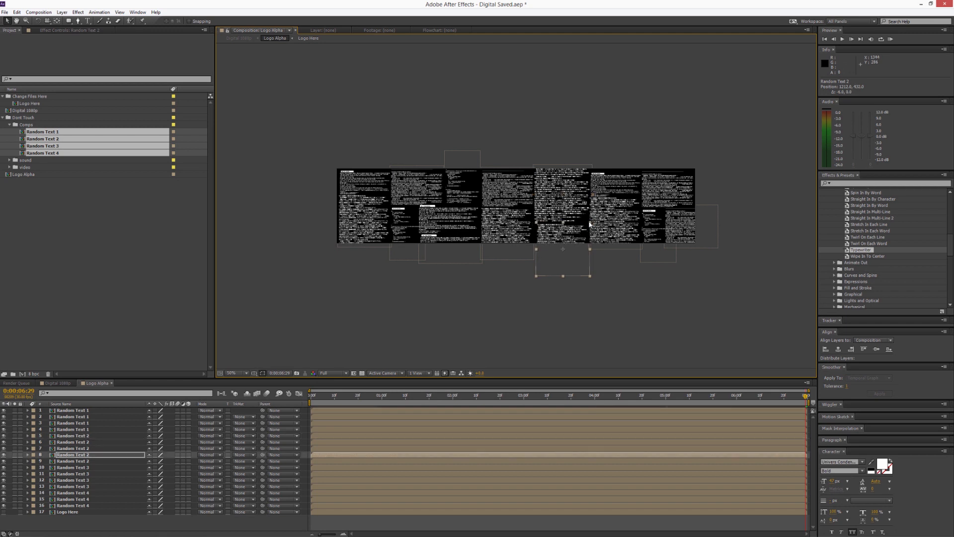
{"action": "left_click_drag", "start_coordinate": [592, 221], "coordinate": [575, 237]}
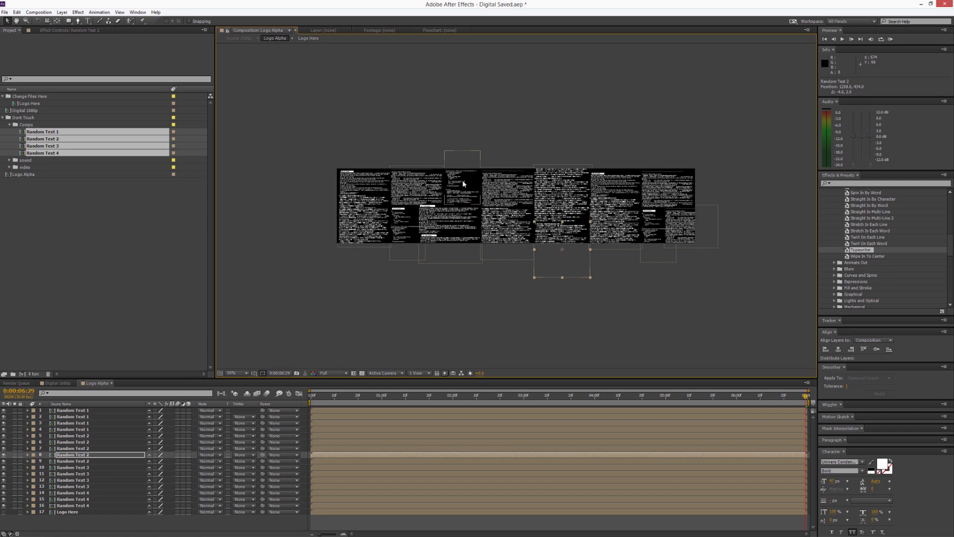
Step: Scale the upper-middle Random Text 4 layer to about 23% and shift it slightly upward
{"action": "left_click", "coordinate": [477, 163]}
{"action": "left_click_drag", "start_coordinate": [481, 150], "coordinate": [484, 145]}
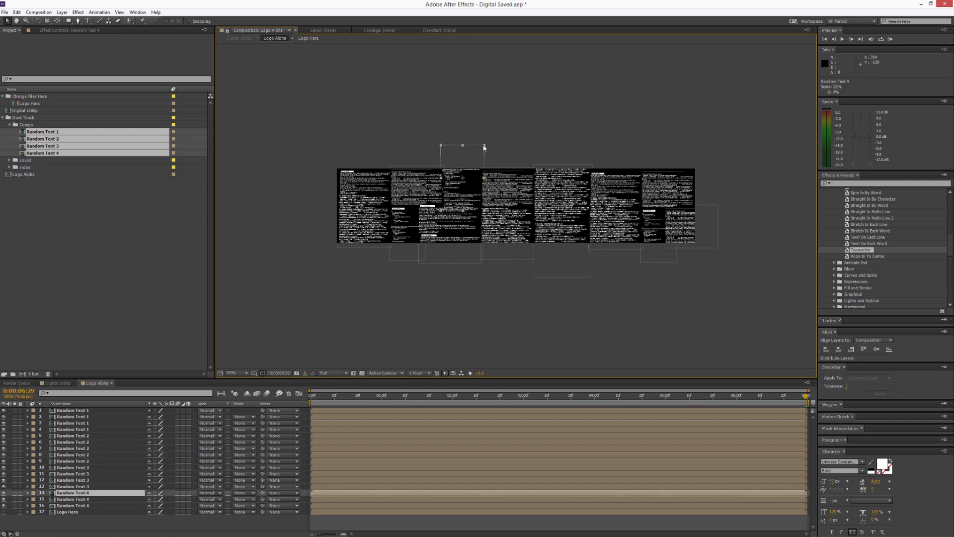
{"action": "left_click_drag", "start_coordinate": [469, 191], "coordinate": [468, 185]}
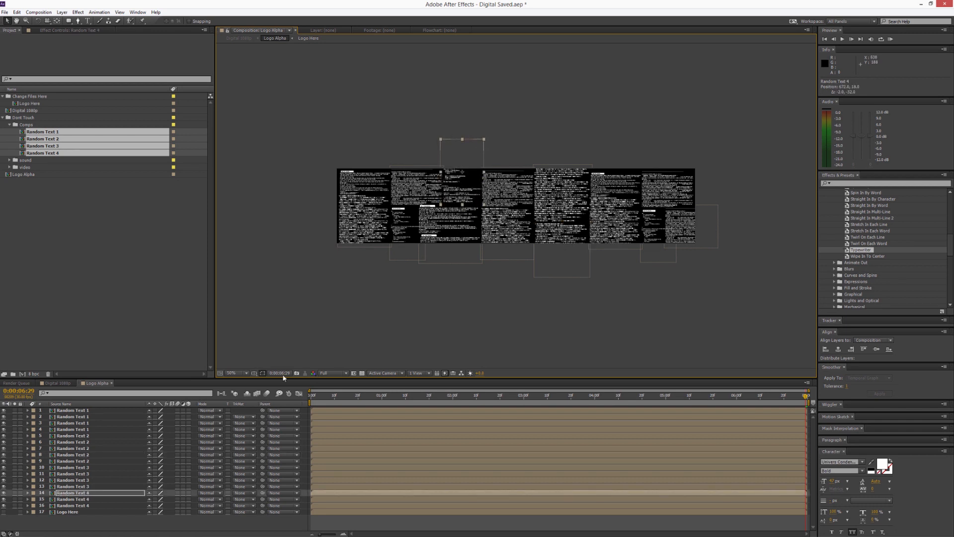
Step: Pre-compose all Random Text layers into a new composition named Logo Mask, moving all attributes into it
{"action": "left_click", "coordinate": [69, 411]}
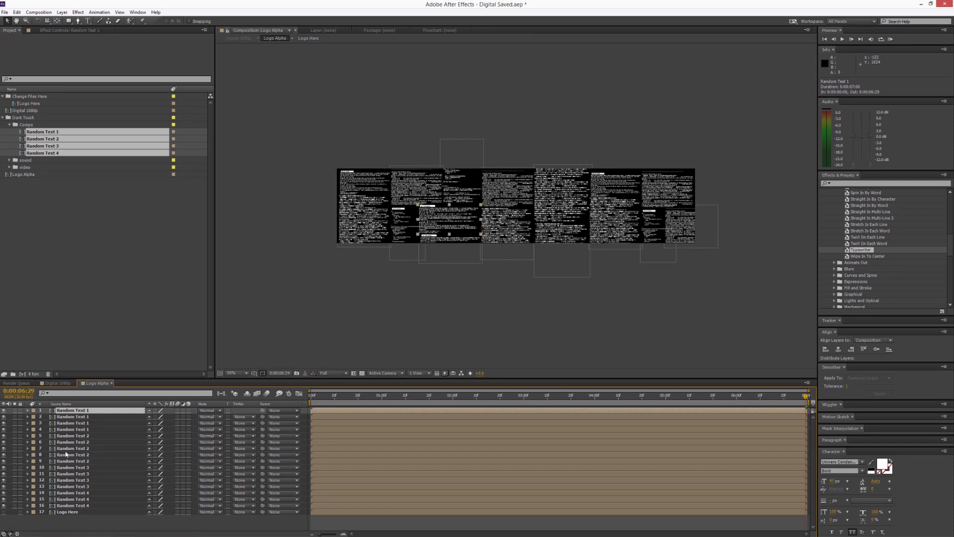
{"action": "left_click", "coordinate": [71, 506], "text": "shift"}
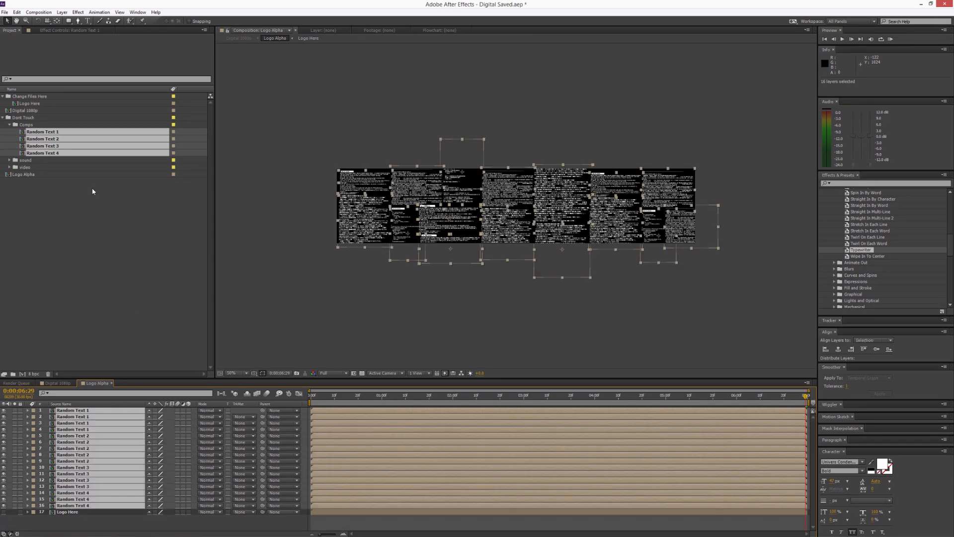
{"action": "left_click", "coordinate": [61, 11]}
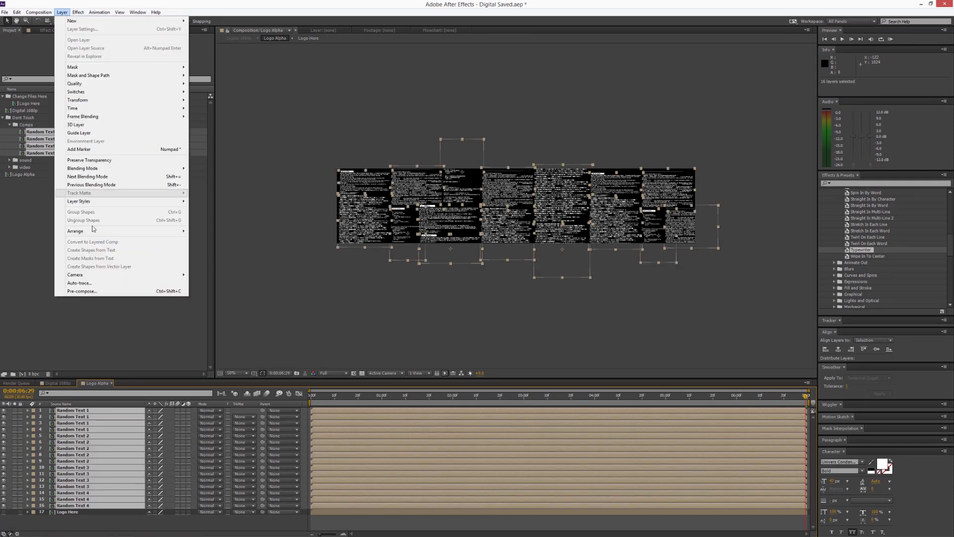
{"action": "left_click", "coordinate": [82, 291]}
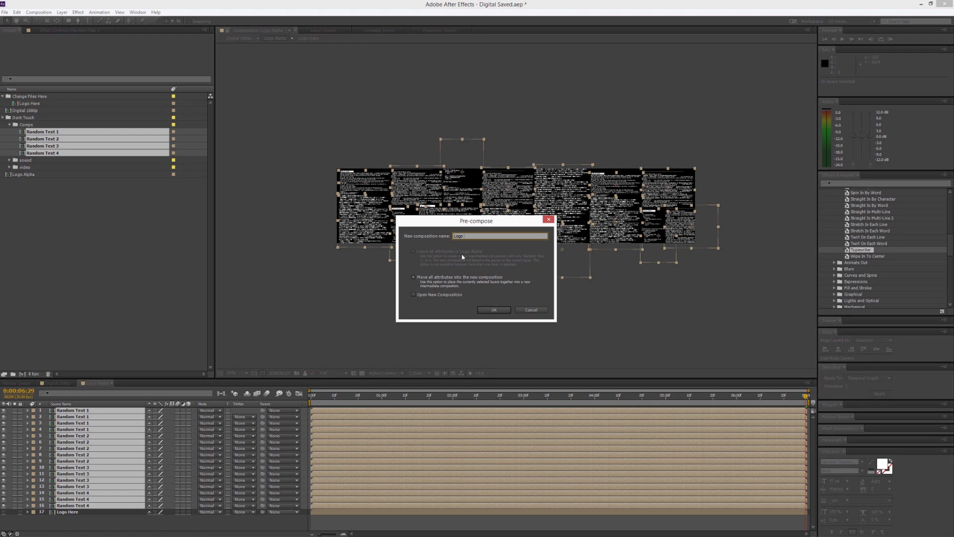
{"action": "key", "text": "Return"}
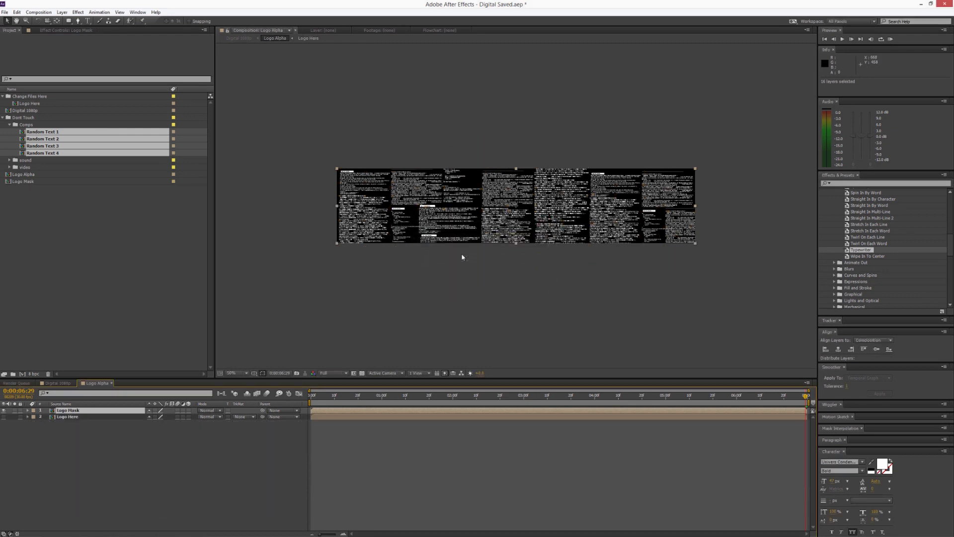
Step: Make the Logo Here layer visible, place Logo Mask beneath it, and set Logo Mask's track matte to Alpha Matte "Logo Here"
{"action": "left_click", "coordinate": [3, 417]}
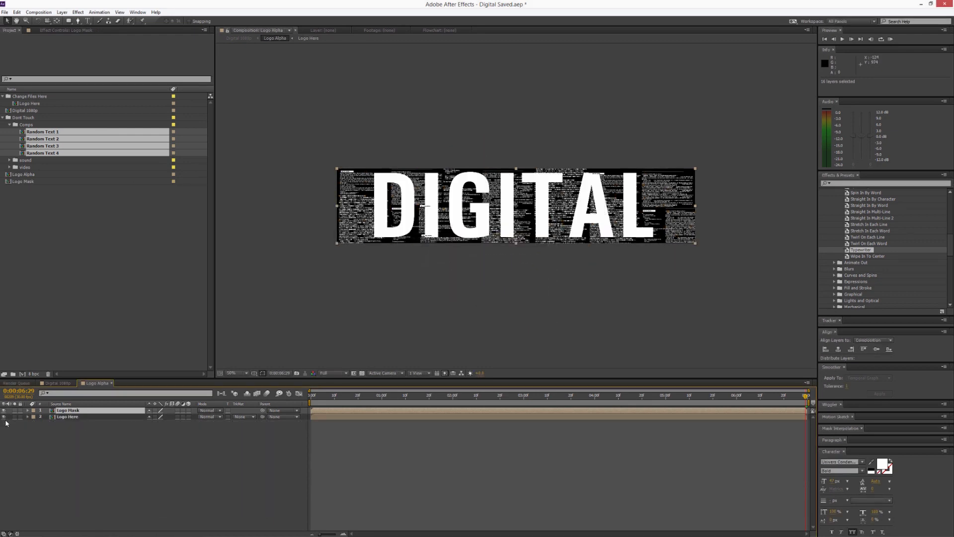
{"action": "left_click", "coordinate": [73, 418]}
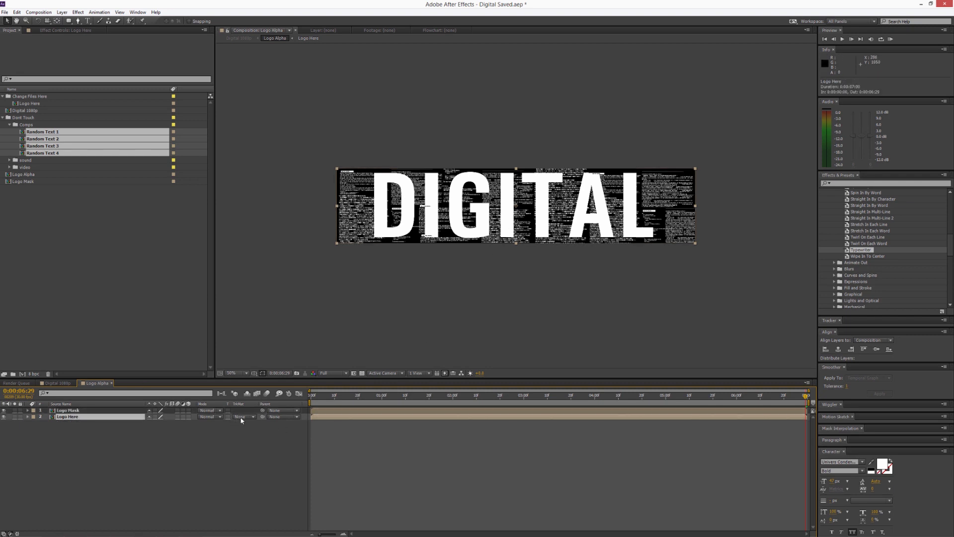
{"action": "left_click_drag", "start_coordinate": [67, 411], "coordinate": [69, 418]}
{"action": "left_click", "coordinate": [254, 418]}
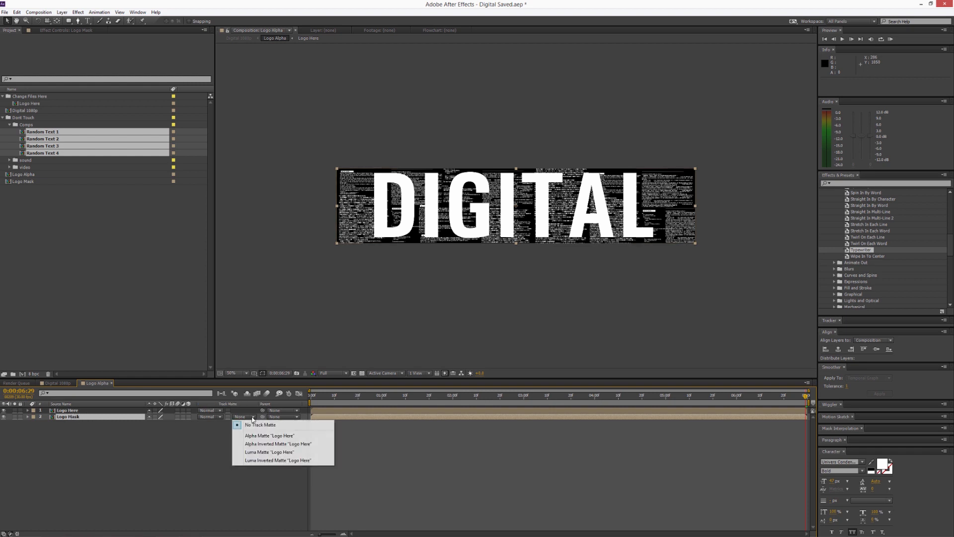
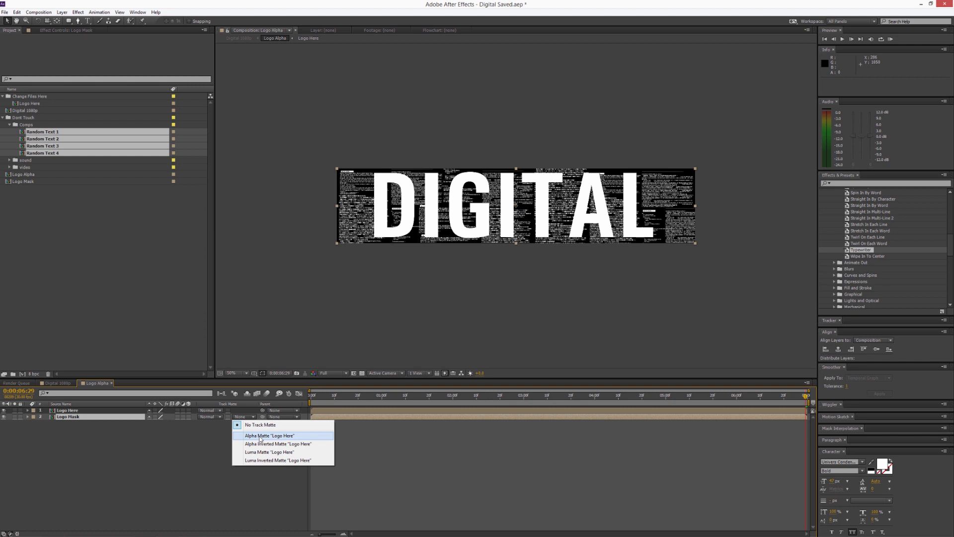
{"action": "left_click", "coordinate": [265, 435]}
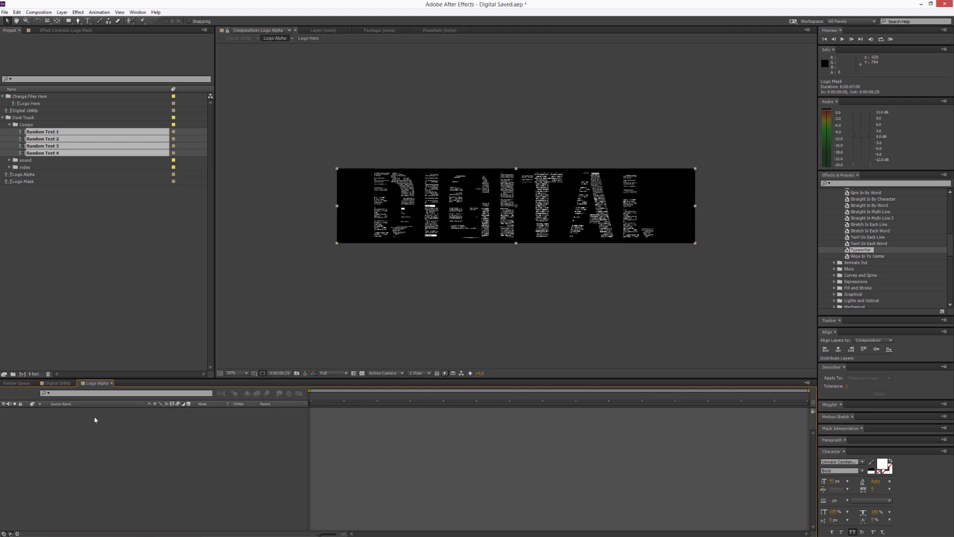
Step: In the Logo Mask composition, reposition the middle Random Text 1 and 4 layers, and enlarge and shift the lower-left Random Text 4 to fill gaps
{"action": "double_click", "coordinate": [96, 419]}
{"action": "left_click", "coordinate": [445, 252]}
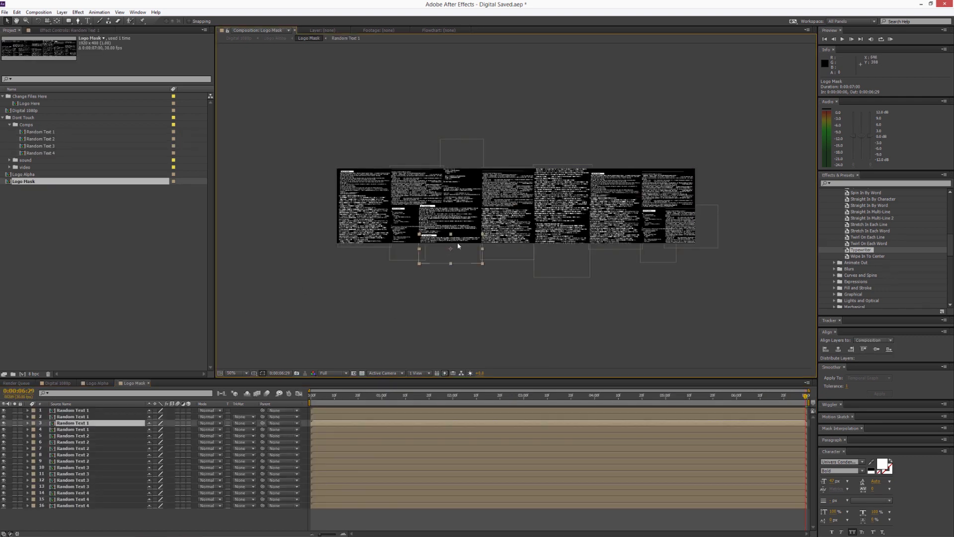
{"action": "left_click_drag", "start_coordinate": [458, 243], "coordinate": [457, 237]}
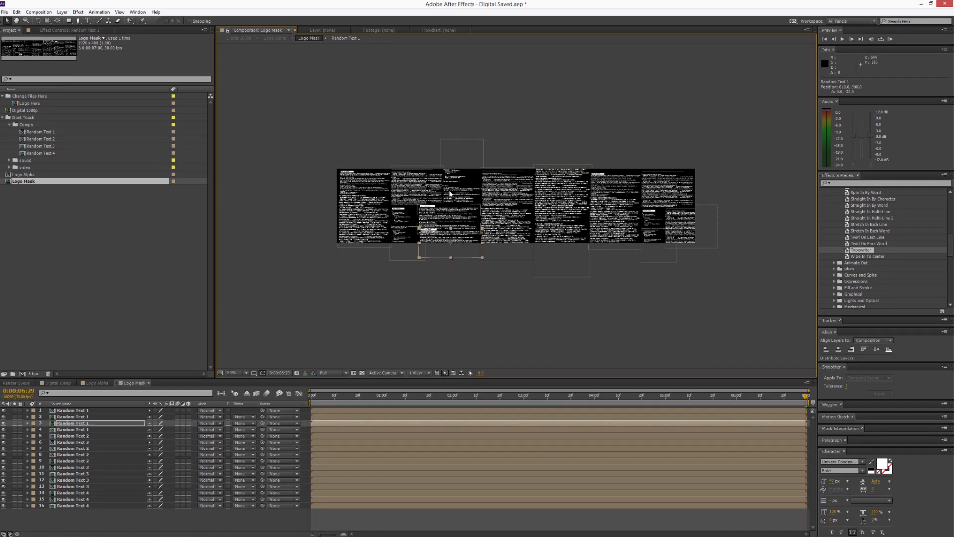
{"action": "left_click_drag", "start_coordinate": [452, 190], "coordinate": [452, 195]}
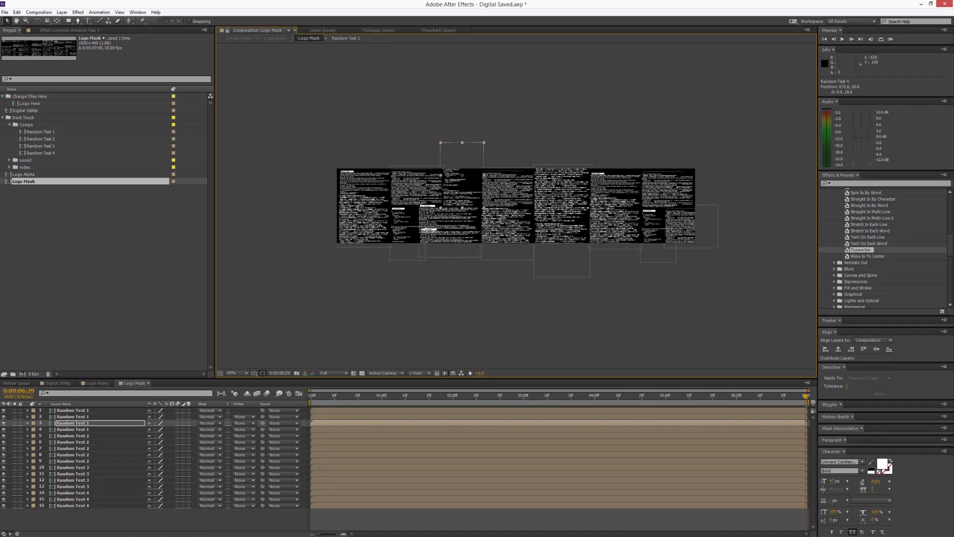
{"action": "left_click", "coordinate": [402, 223]}
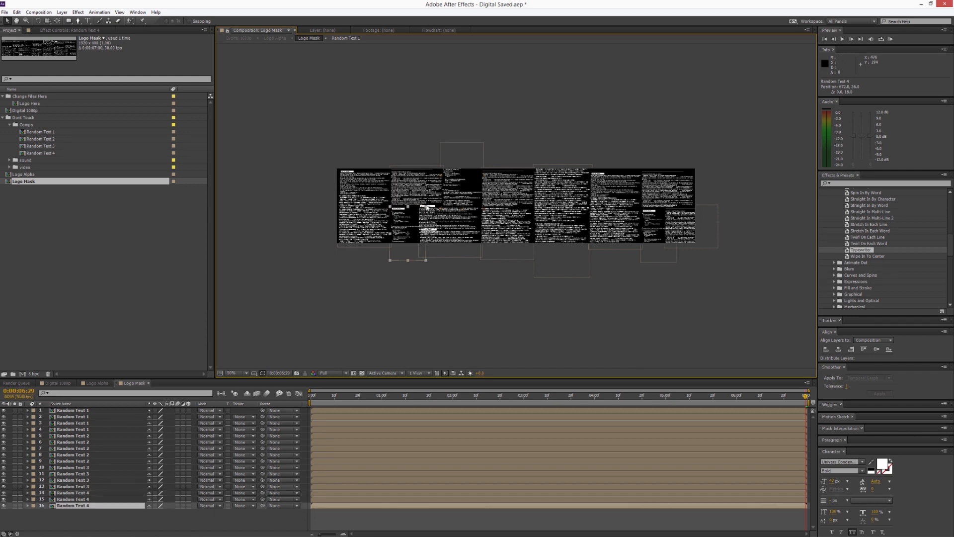
{"action": "left_click_drag", "start_coordinate": [426, 206], "coordinate": [433, 197]}
{"action": "left_click_drag", "start_coordinate": [394, 228], "coordinate": [400, 234]}
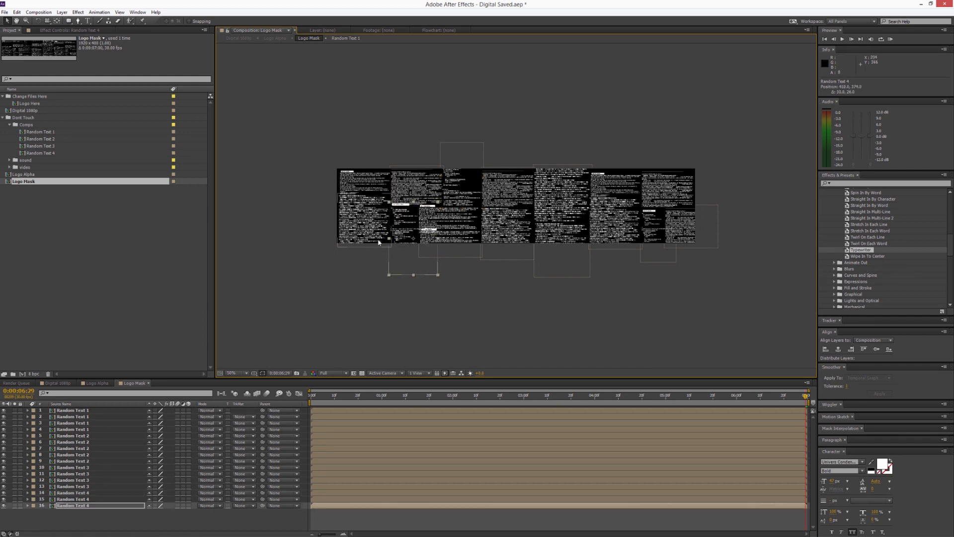
Step: Check the matted logo in Logo Alpha, then duplicate Logo Mask's lower-right Random Text 4 layer and place the copy over the upper-middle gap
{"action": "left_click", "coordinate": [101, 383]}
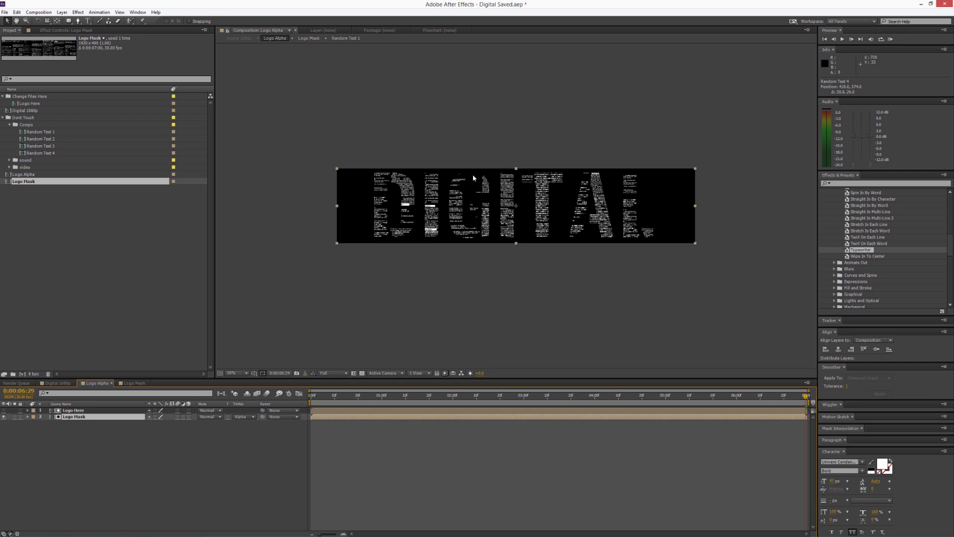
{"action": "left_click", "coordinate": [133, 383]}
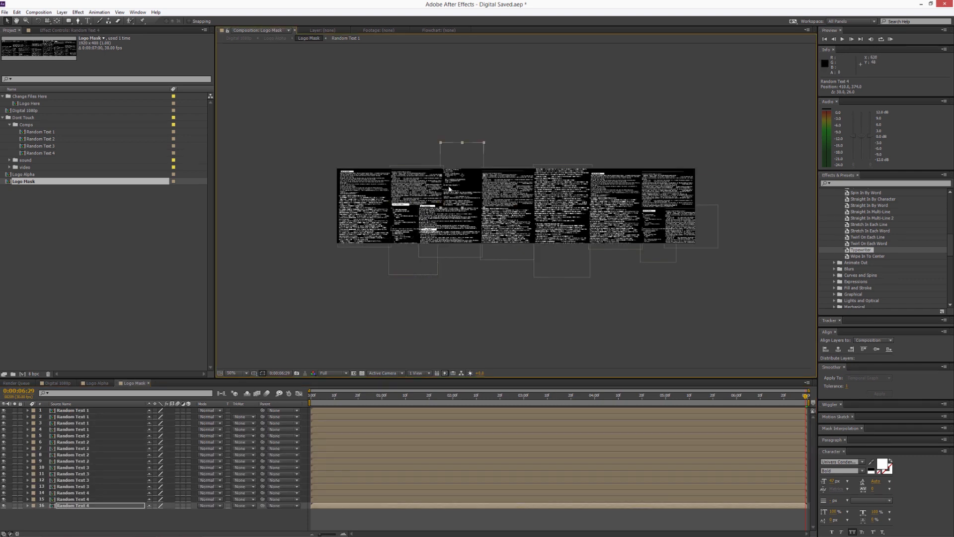
{"action": "left_click", "coordinate": [469, 183]}
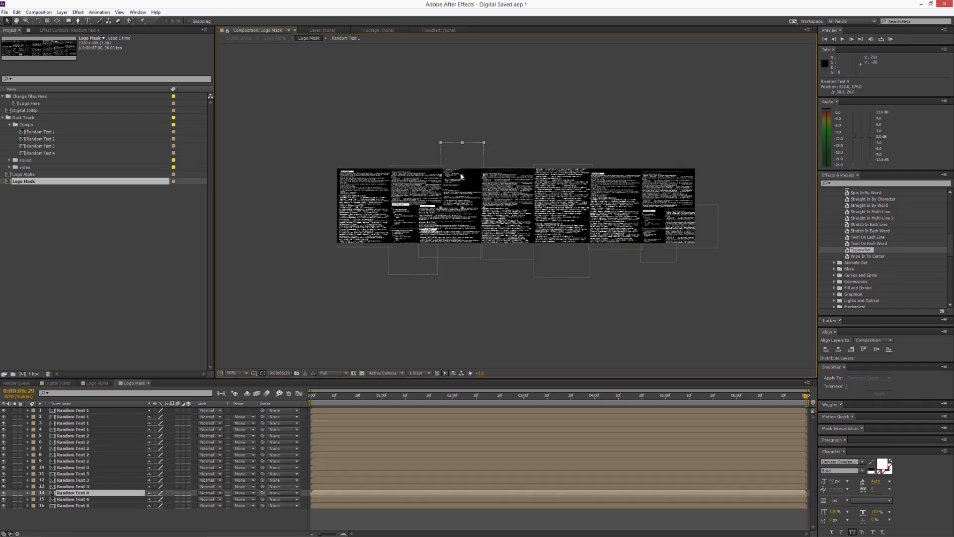
{"action": "left_click", "coordinate": [649, 243]}
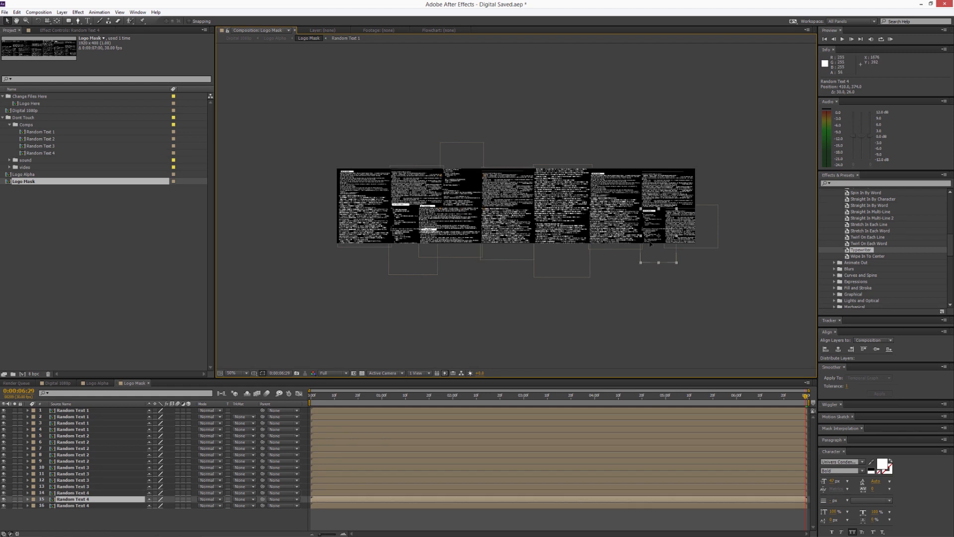
{"action": "key", "text": "ctrl+d"}
{"action": "left_click_drag", "start_coordinate": [649, 243], "coordinate": [473, 154]}
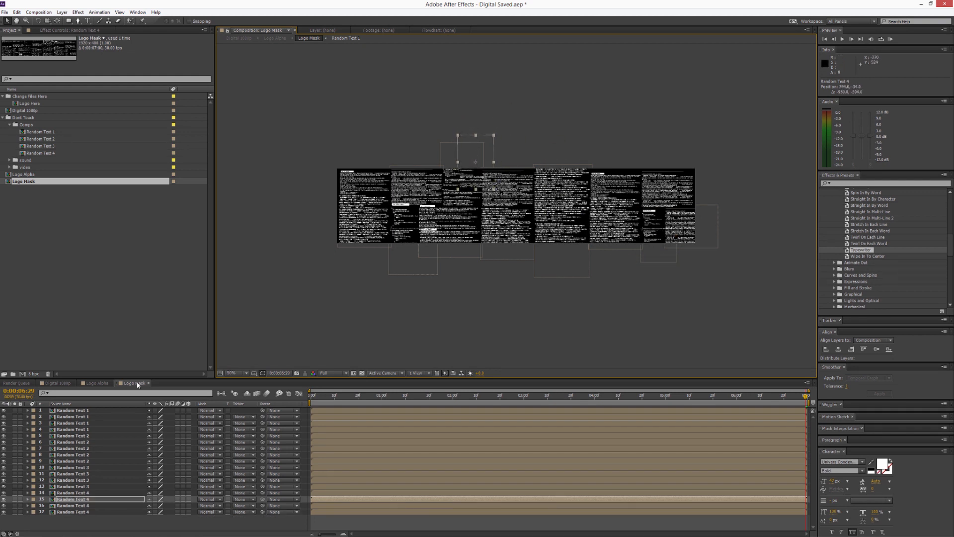
Step: Enable time remapping on all the Random Text layers in Logo Mask
{"action": "key", "text": "ctrl+a"}
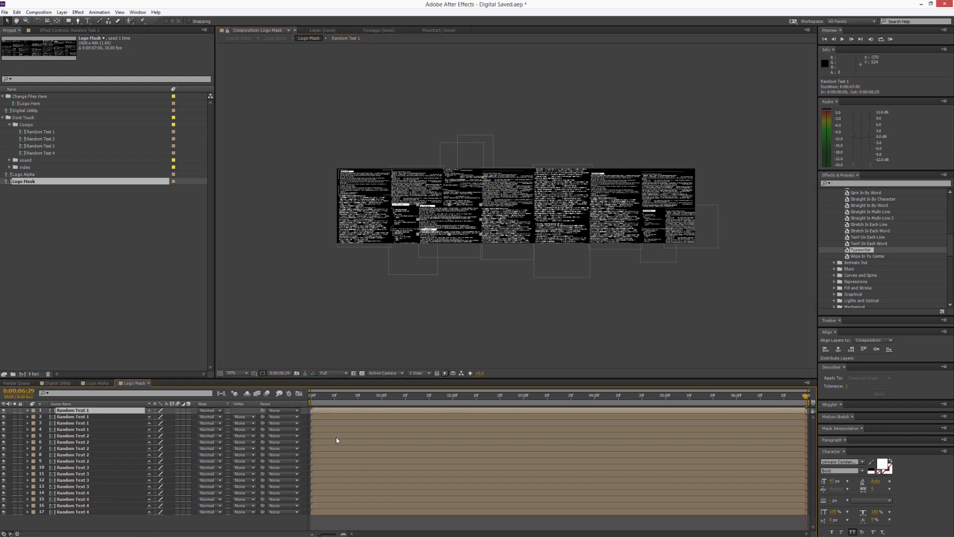
{"action": "right_click", "coordinate": [349, 136]}
{"action": "mouse_move", "coordinate": [388, 186]}
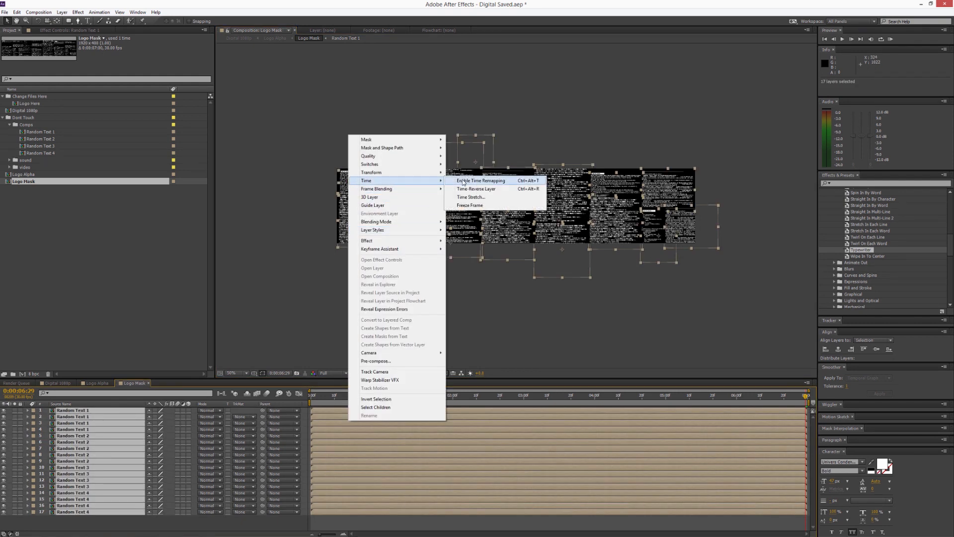
{"action": "left_click", "coordinate": [463, 182]}
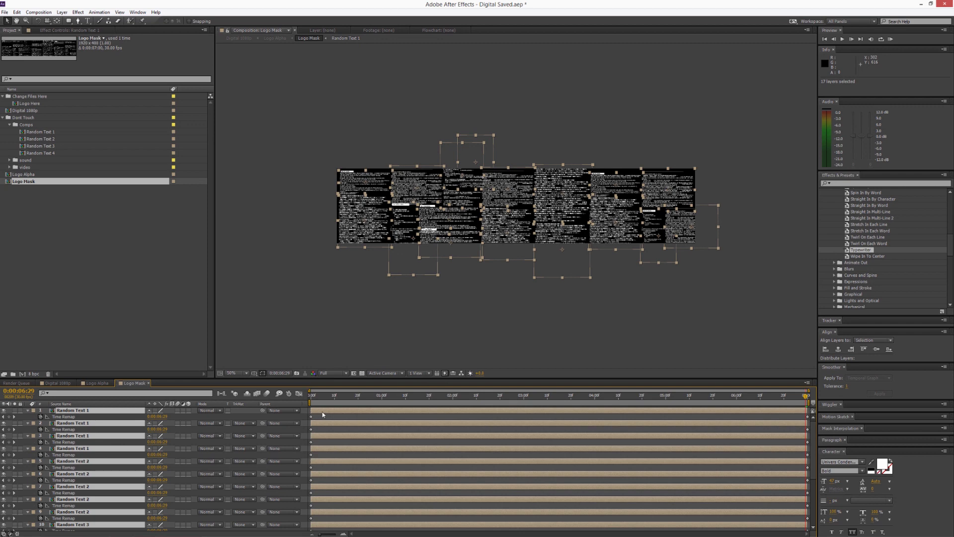
Step: Offset the Random Text layers by different amounts along the timeline so their starts are staggered
{"action": "left_click", "coordinate": [326, 416]}
{"action": "left_click_drag", "start_coordinate": [338, 410], "coordinate": [340, 501]}
{"action": "left_click", "coordinate": [342, 481]}
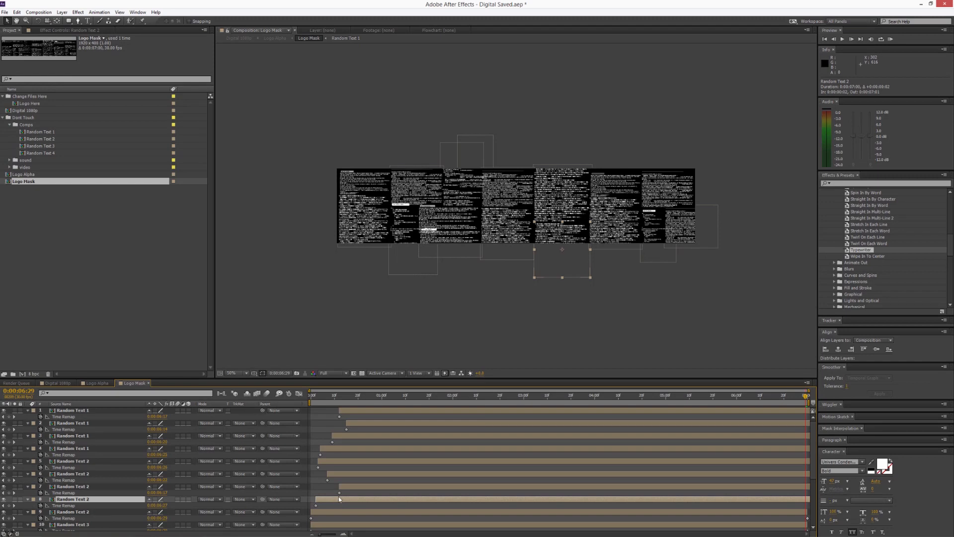
{"action": "left_click", "coordinate": [342, 461]}
{"action": "scroll", "coordinate": [342, 458], "scroll_direction": "down", "scroll_amount": 5}
{"action": "left_click_drag", "start_coordinate": [341, 444], "coordinate": [394, 458]}
{"action": "left_click_drag", "start_coordinate": [334, 471], "coordinate": [387, 470]}
{"action": "left_click_drag", "start_coordinate": [338, 495], "coordinate": [382, 492]}
{"action": "left_click_drag", "start_coordinate": [321, 508], "coordinate": [334, 510]}
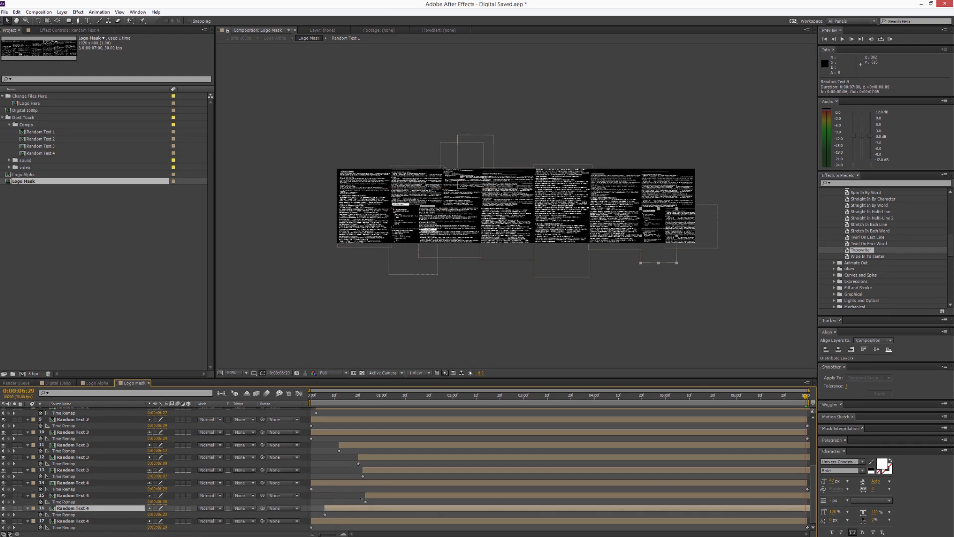
Step: Extend the in points of all Random Text layers back past the start of the composition
{"action": "scroll", "coordinate": [363, 512], "scroll_direction": "up", "scroll_amount": 5}
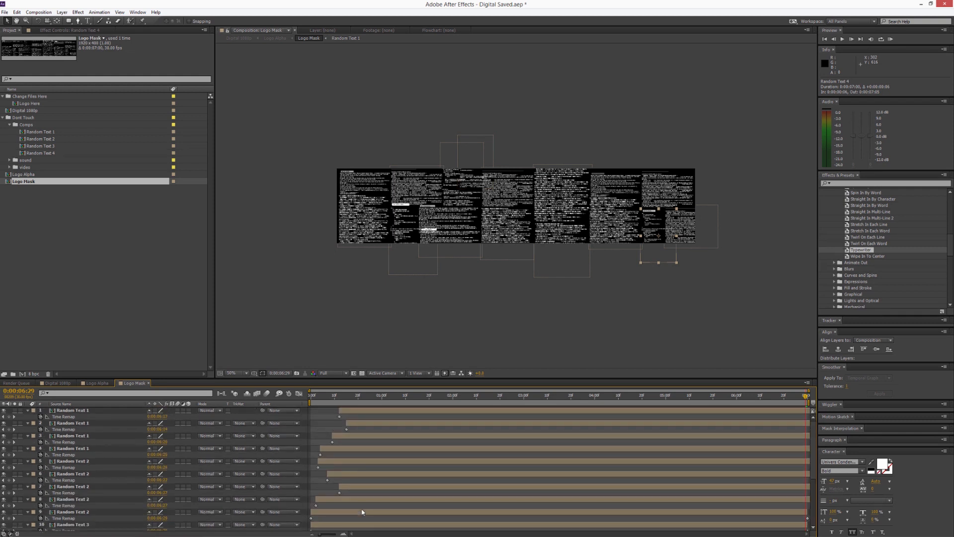
{"action": "key", "text": "ctrl+a"}
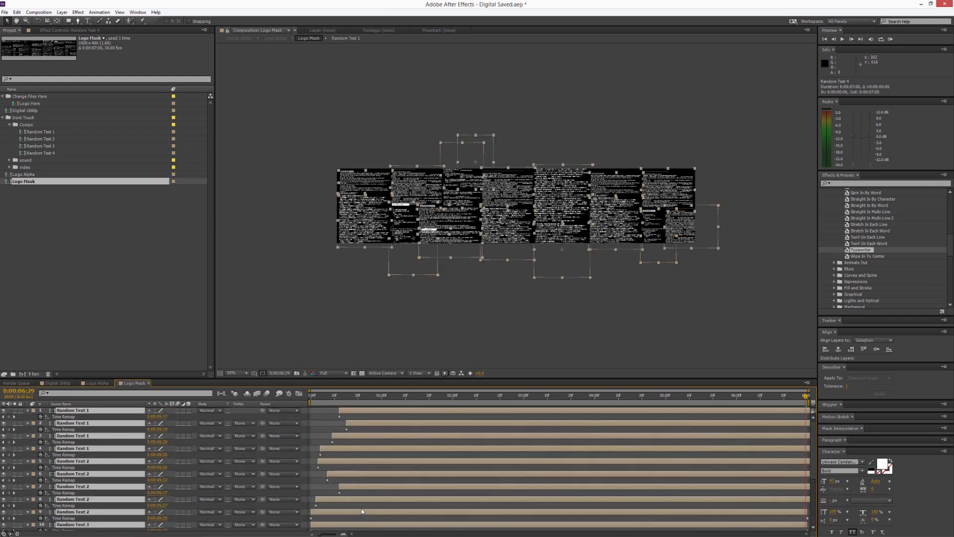
{"action": "left_click_drag", "start_coordinate": [335, 410], "coordinate": [282, 413]}
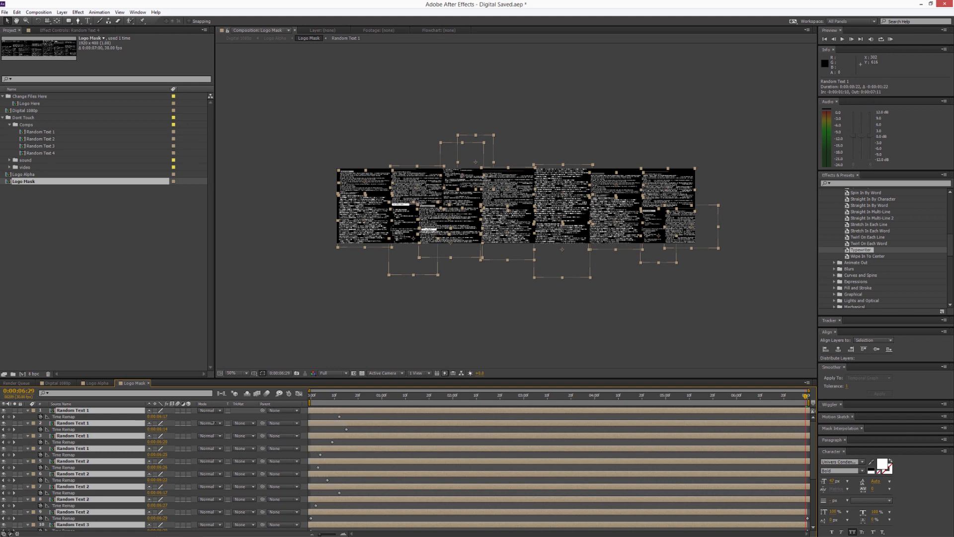
Step: Preview the staggered Random Text animation in Logo Mask from the start, and check the matted logo in Logo Alpha at 0:00:05:00
{"action": "left_click", "coordinate": [309, 402]}
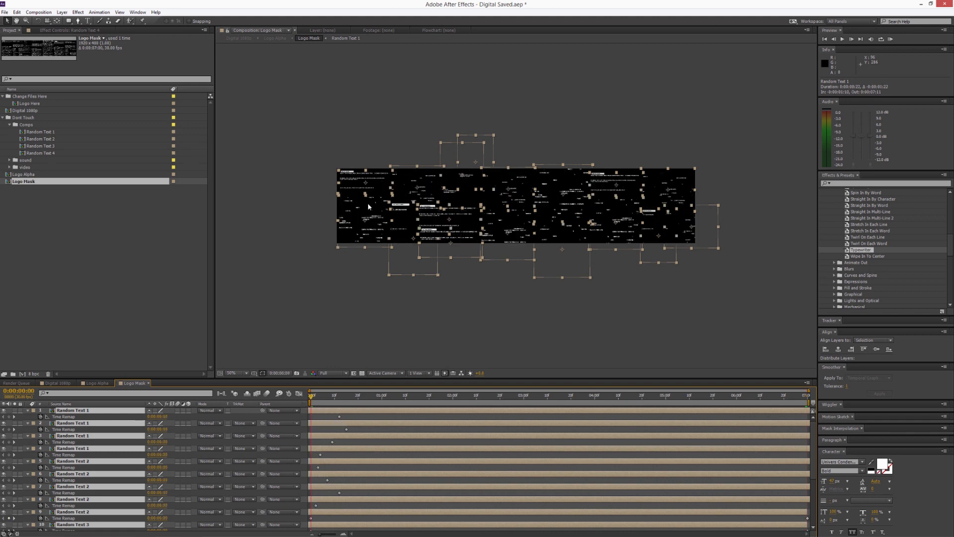
{"action": "left_click", "coordinate": [382, 332]}
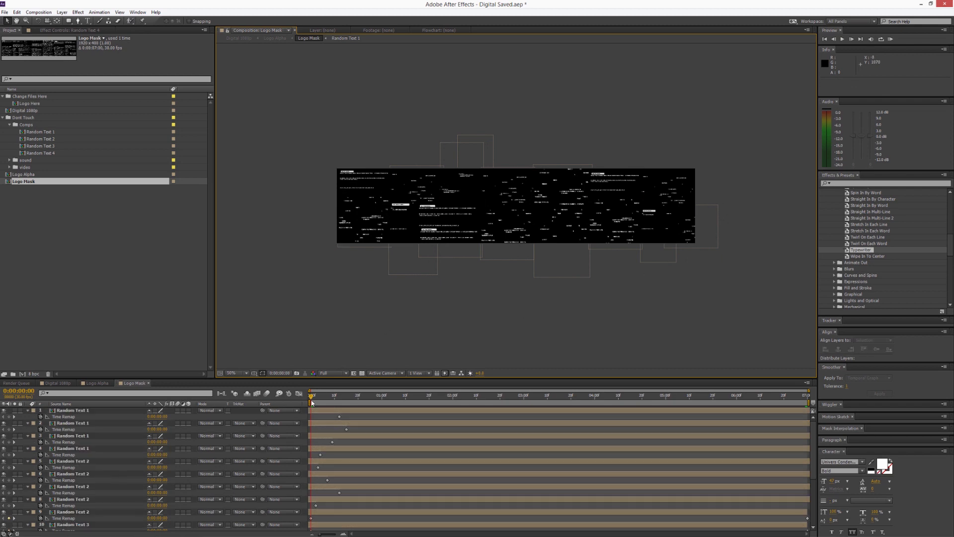
{"action": "key", "text": "space"}
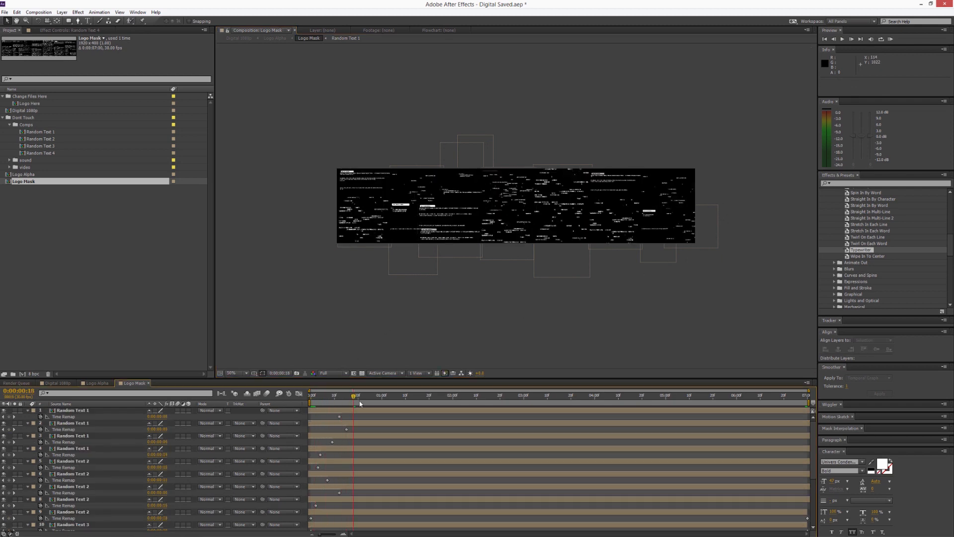
{"action": "left_click_drag", "start_coordinate": [363, 400], "coordinate": [449, 400]}
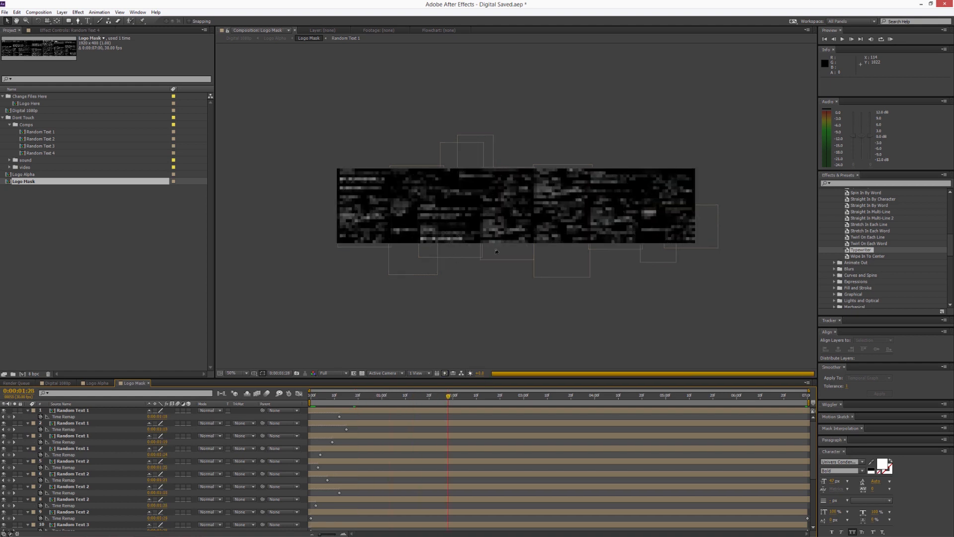
{"action": "left_click", "coordinate": [148, 384]}
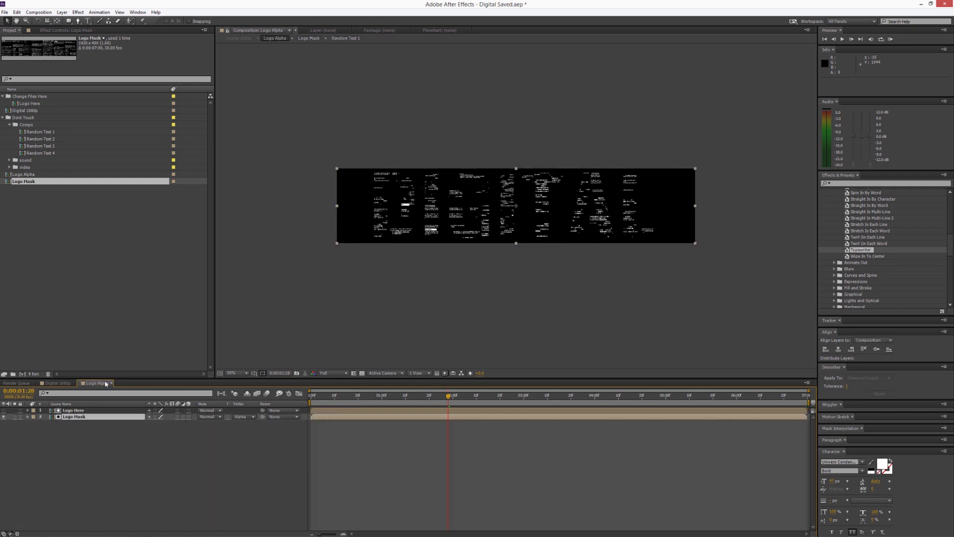
{"action": "left_click", "coordinate": [666, 396]}
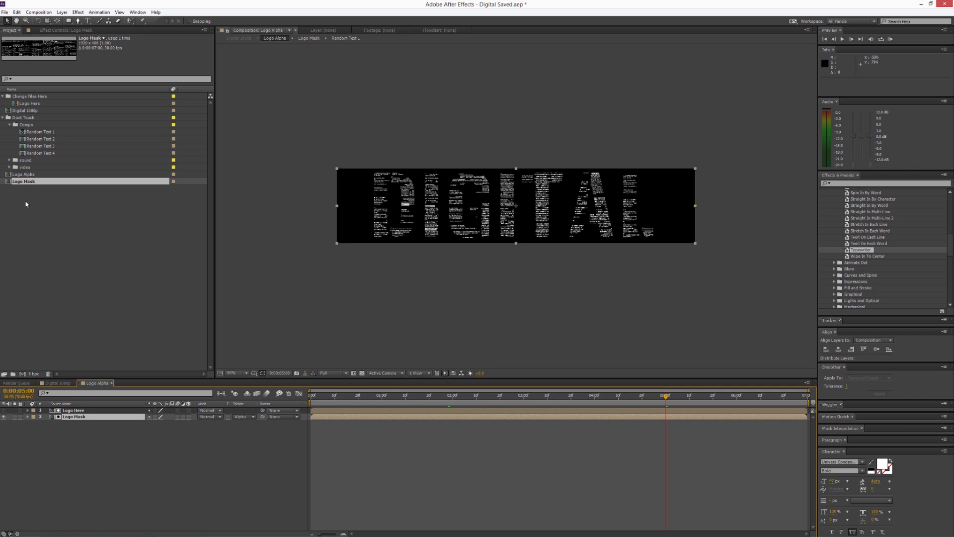
Step: In Logo Alpha, set the Logo Mask layer to No Track Matte, hide it, and show the Logo Here layer
{"action": "left_click", "coordinate": [10, 125]}
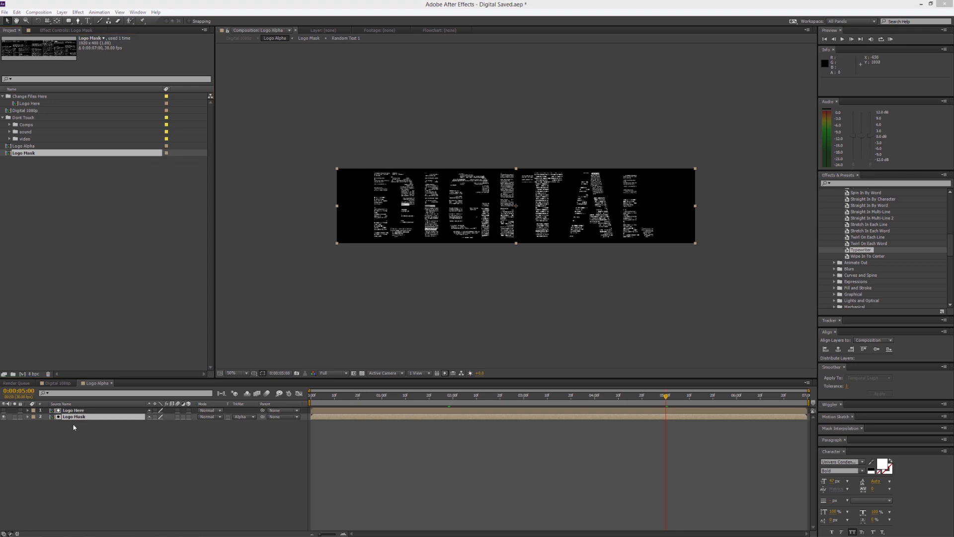
{"action": "left_click", "coordinate": [236, 418]}
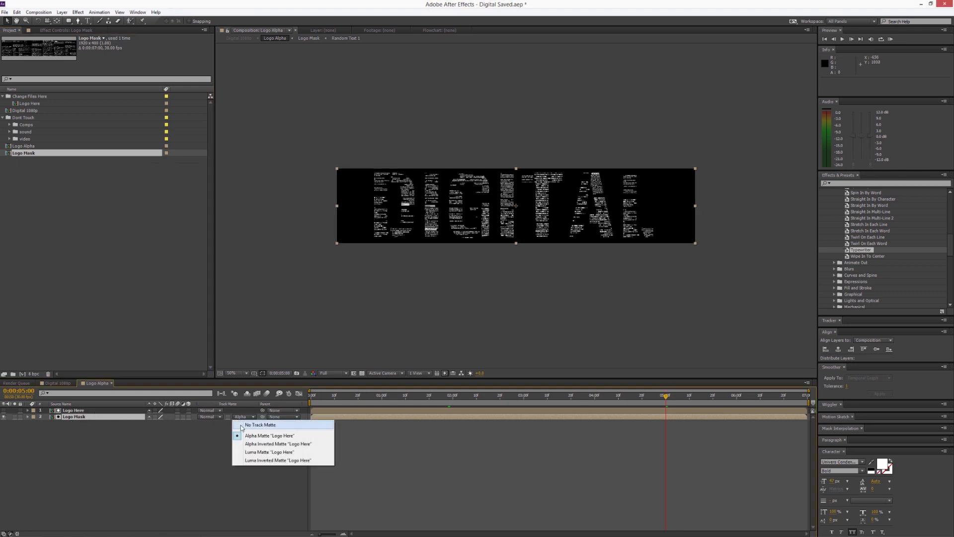
{"action": "left_click", "coordinate": [244, 426]}
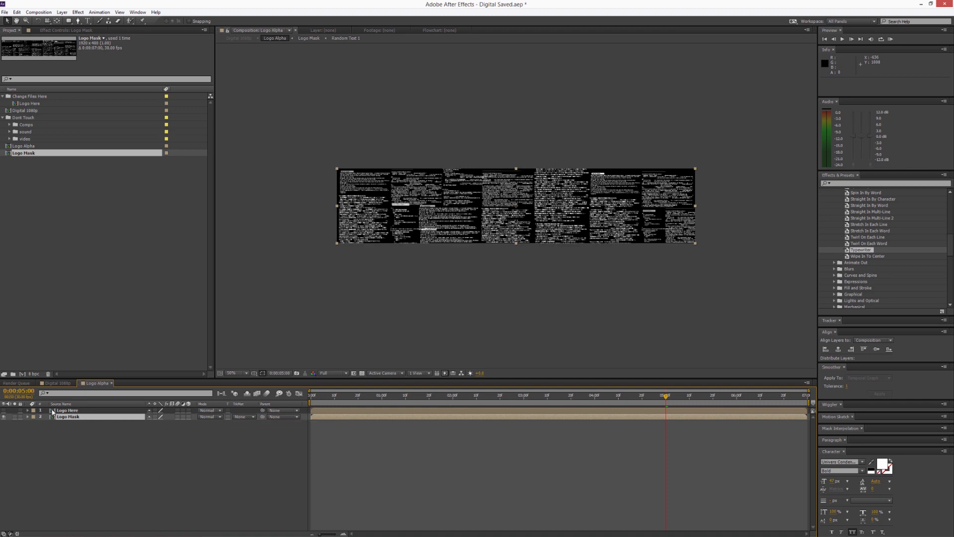
{"action": "left_click", "coordinate": [3, 411]}
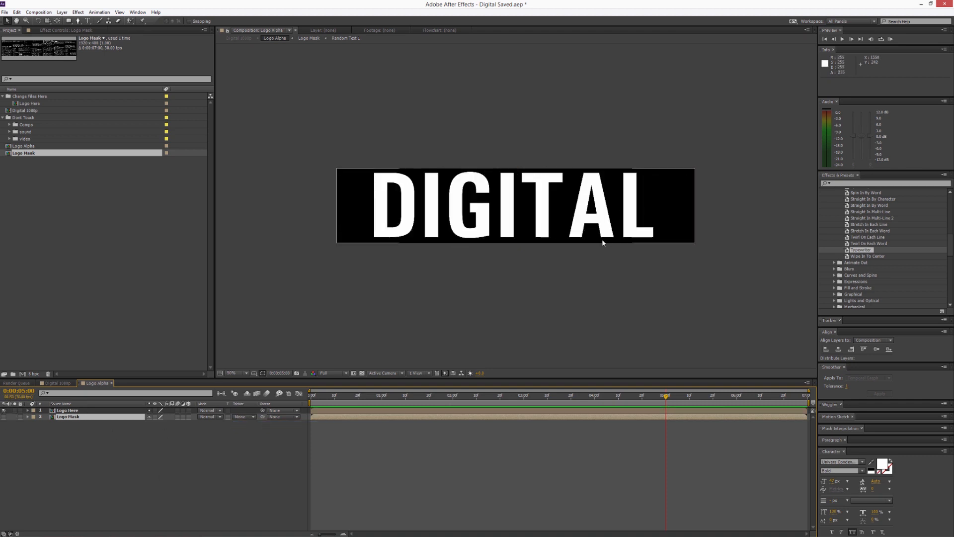
Step: In Digital 1080p, draw seven overlapping rectangular masks on the Logo Alpha layer, covering the left part of the DIGITAL logo
{"action": "left_click", "coordinate": [52, 383]}
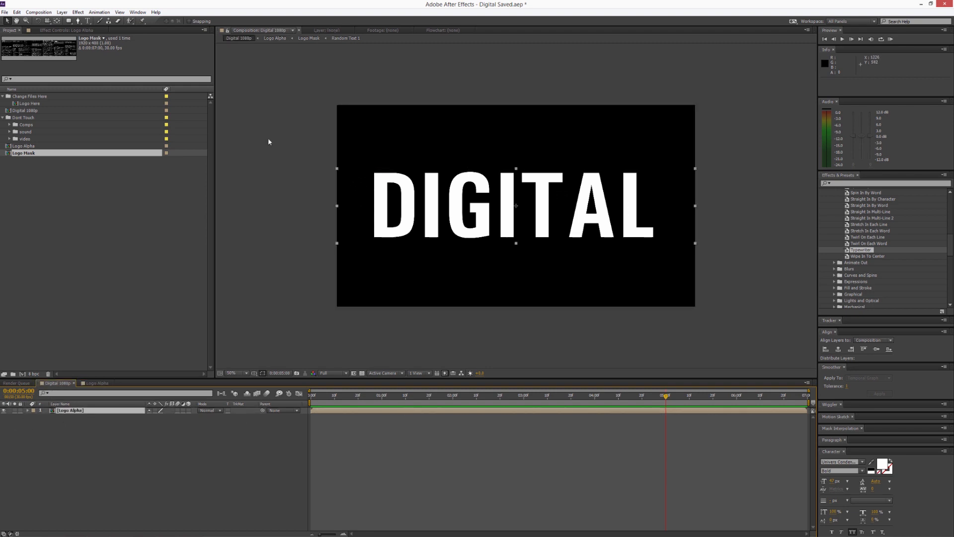
{"action": "left_click", "coordinate": [70, 22]}
{"action": "left_click_drag", "start_coordinate": [71, 23], "coordinate": [96, 22]}
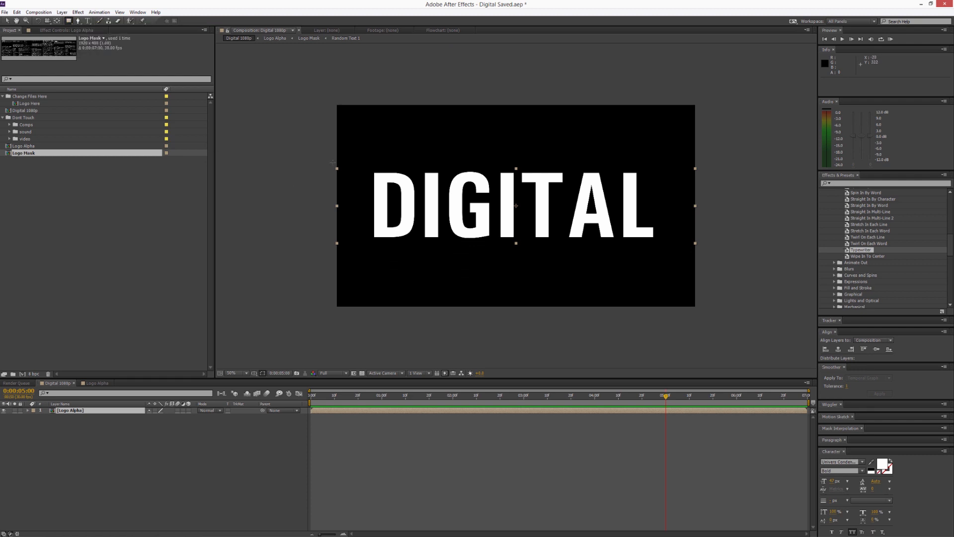
{"action": "left_click_drag", "start_coordinate": [331, 164], "coordinate": [413, 193]}
{"action": "left_click_drag", "start_coordinate": [351, 186], "coordinate": [417, 244]}
{"action": "left_click_drag", "start_coordinate": [405, 179], "coordinate": [469, 217]}
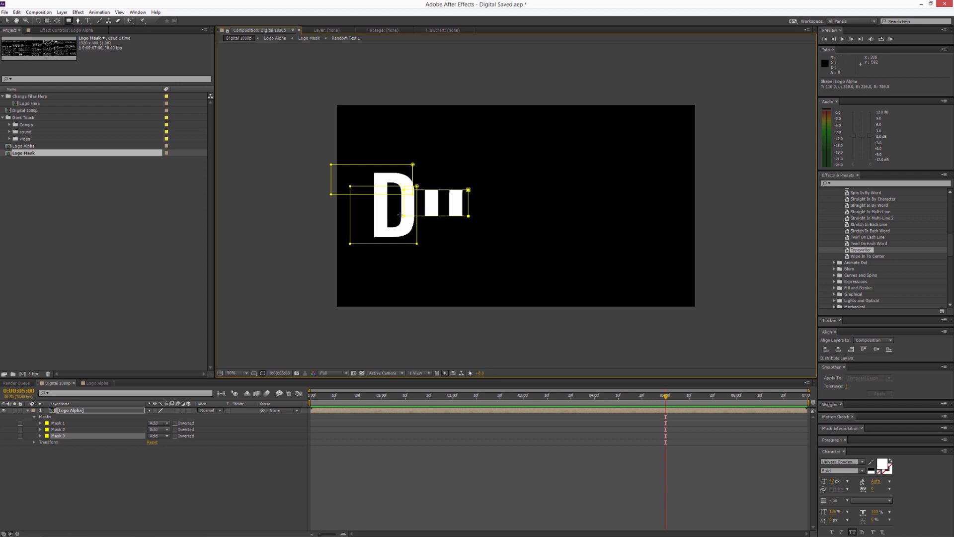
{"action": "left_click_drag", "start_coordinate": [397, 212], "coordinate": [476, 245]}
{"action": "left_click_drag", "start_coordinate": [411, 160], "coordinate": [524, 252]}
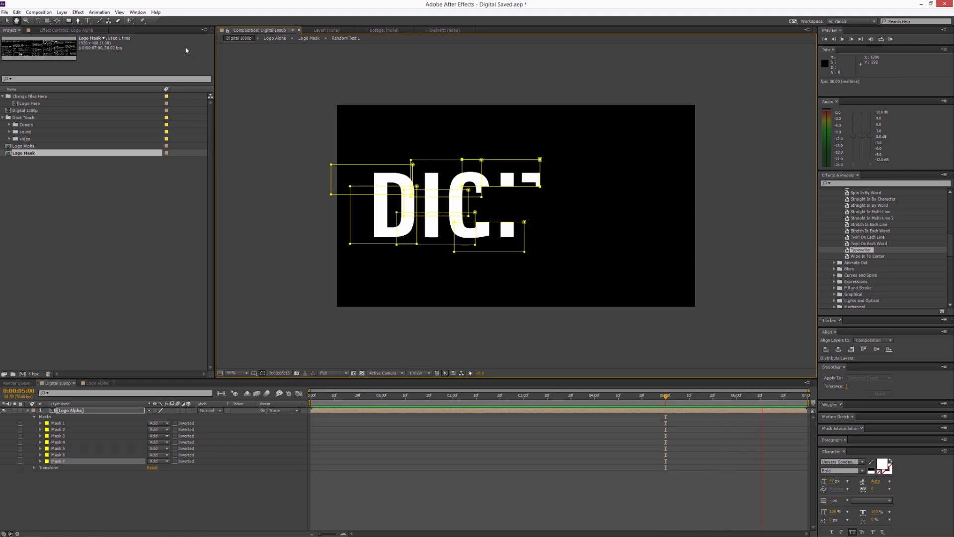
Step: Add six more overlapping rectangular masks to the Logo Alpha layer, covering the rest of the logo through the letter L
{"action": "left_click", "coordinate": [68, 22]}
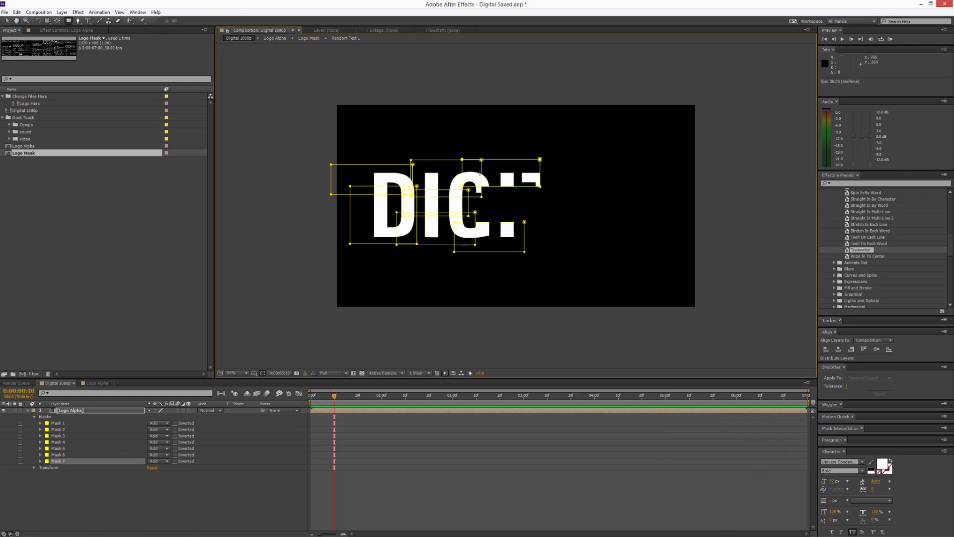
{"action": "mouse_move", "coordinate": [476, 171]}
{"action": "left_mouse_down"}
{"action": "mouse_move", "coordinate": [558, 209]}
{"action": "mouse_move", "coordinate": [555, 223]}
{"action": "mouse_move", "coordinate": [540, 224]}
{"action": "mouse_move", "coordinate": [544, 248]}
{"action": "mouse_move", "coordinate": [534, 189]}
{"action": "mouse_move", "coordinate": [582, 89]}
{"action": "mouse_move", "coordinate": [527, 149]}
{"action": "mouse_move", "coordinate": [524, 230]}
{"action": "mouse_move", "coordinate": [556, 232]}
{"action": "mouse_move", "coordinate": [542, 230]}
{"action": "left_mouse_up"}
{"action": "mouse_move", "coordinate": [524, 154]}
{"action": "left_mouse_down"}
{"action": "mouse_move", "coordinate": [612, 209]}
{"action": "mouse_move", "coordinate": [630, 203]}
{"action": "mouse_move", "coordinate": [581, 203]}
{"action": "mouse_move", "coordinate": [598, 201]}
{"action": "left_mouse_up"}
{"action": "mouse_move", "coordinate": [532, 179]}
{"action": "left_mouse_down"}
{"action": "mouse_move", "coordinate": [628, 232]}
{"action": "mouse_move", "coordinate": [620, 227]}
{"action": "left_mouse_up"}
{"action": "left_click_drag", "start_coordinate": [512, 213], "coordinate": [631, 247]}
{"action": "mouse_move", "coordinate": [593, 163]}
{"action": "left_mouse_down"}
{"action": "mouse_move", "coordinate": [694, 219]}
{"action": "mouse_move", "coordinate": [682, 215]}
{"action": "left_mouse_up"}
{"action": "left_click_drag", "start_coordinate": [625, 208], "coordinate": [688, 258]}
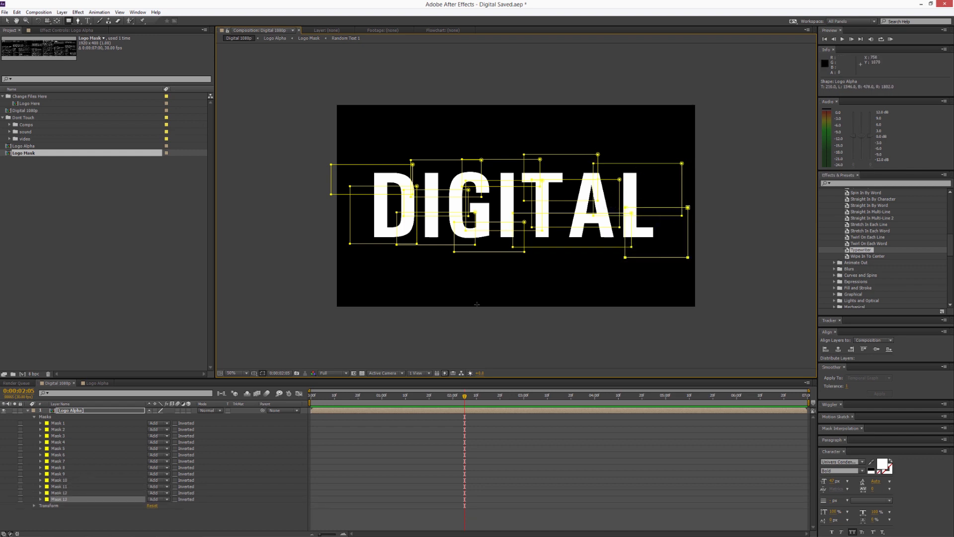
Step: Duplicate the masked Logo Alpha layer until the composition holds twelve copies
{"action": "left_click", "coordinate": [70, 411]}
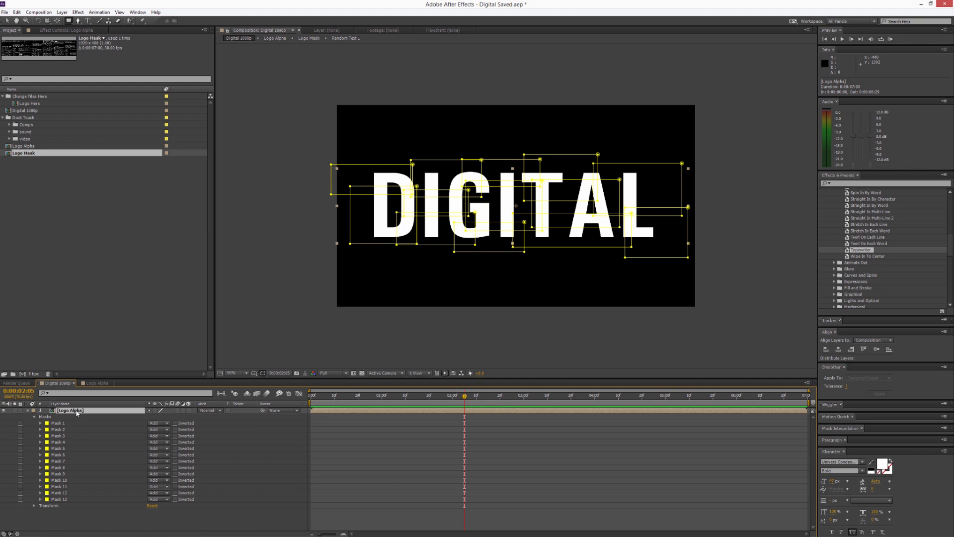
{"action": "key", "text": "ctrl+d"}
{"action": "key", "text": "ctrl+d"}
{"action": "key", "text": "ctrl+d"}
{"action": "key", "text": "ctrl+d"}
{"action": "key", "text": "ctrl+d"}
{"action": "key", "text": "ctrl+d"}
{"action": "key", "text": "ctrl+d"}
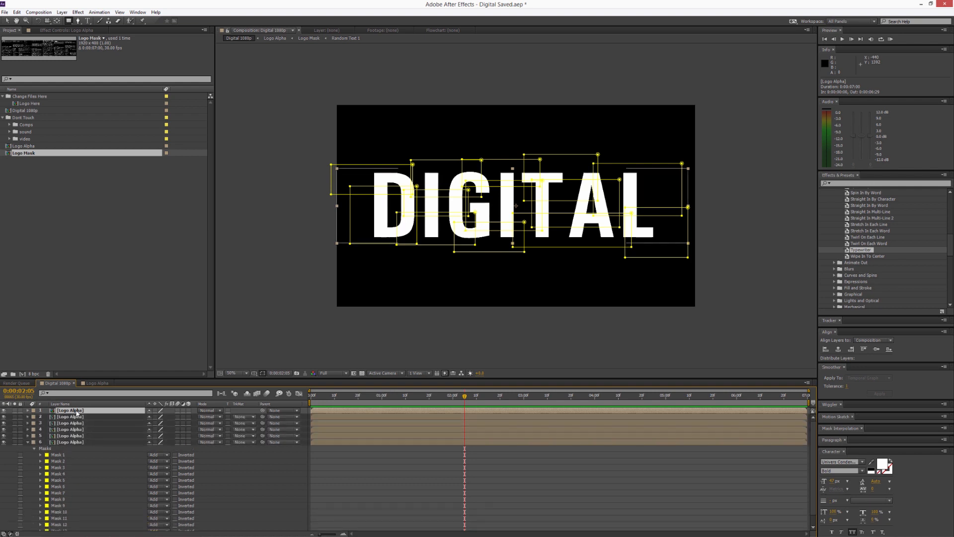
{"action": "key", "text": "ctrl+d"}
{"action": "key", "text": "ctrl+d"}
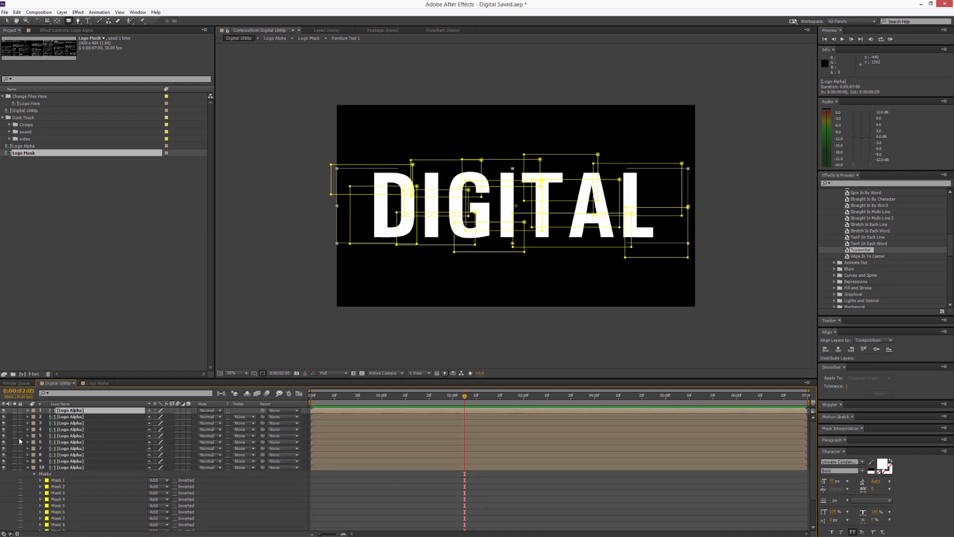
{"action": "key", "text": "ctrl+d"}
{"action": "key", "text": "ctrl+d"}
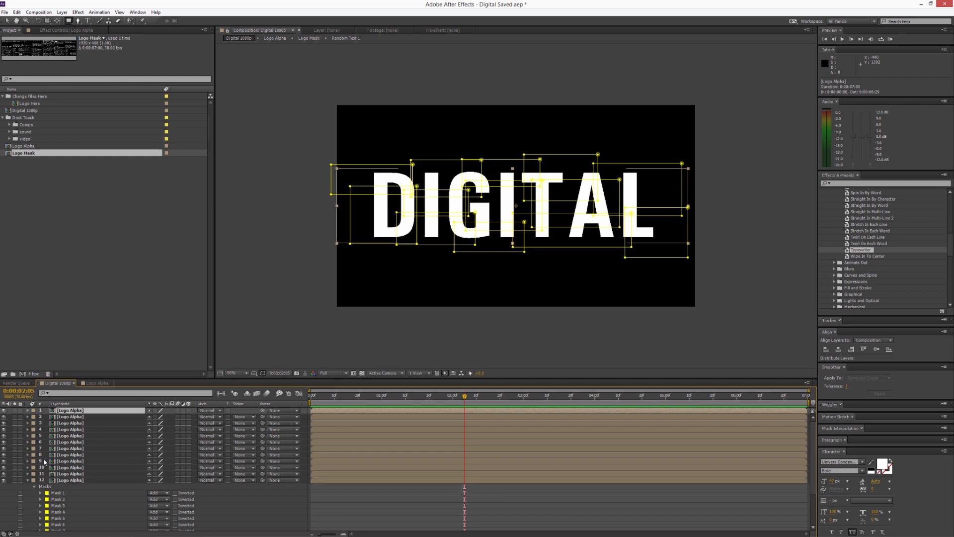
Step: Delete Masks 1 to 12 from Logo Alpha layer 12, keeping only Mask 13
{"action": "left_click", "coordinate": [56, 493]}
{"action": "scroll", "coordinate": [59, 492], "scroll_direction": "down", "scroll_amount": 3}
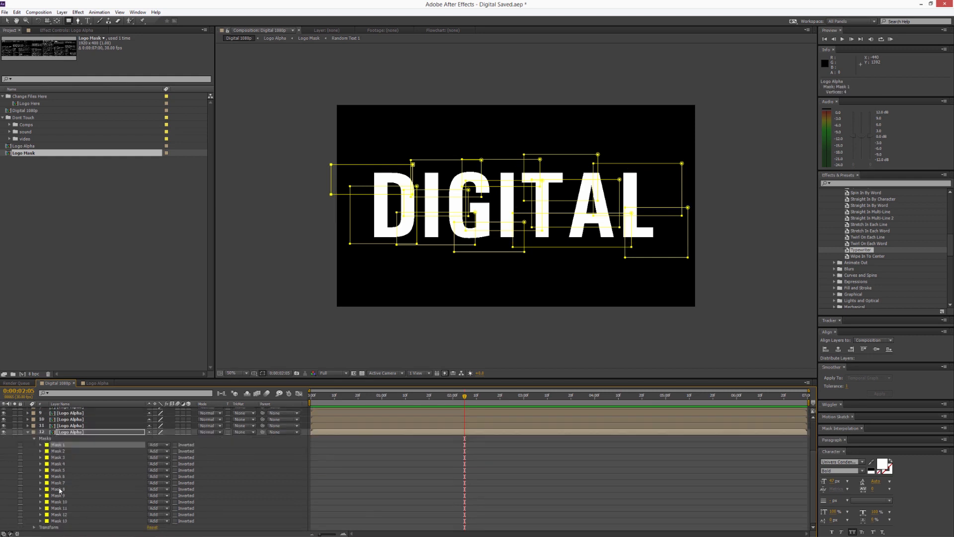
{"action": "left_click", "coordinate": [60, 515], "text": "shift"}
{"action": "key", "text": "Delete"}
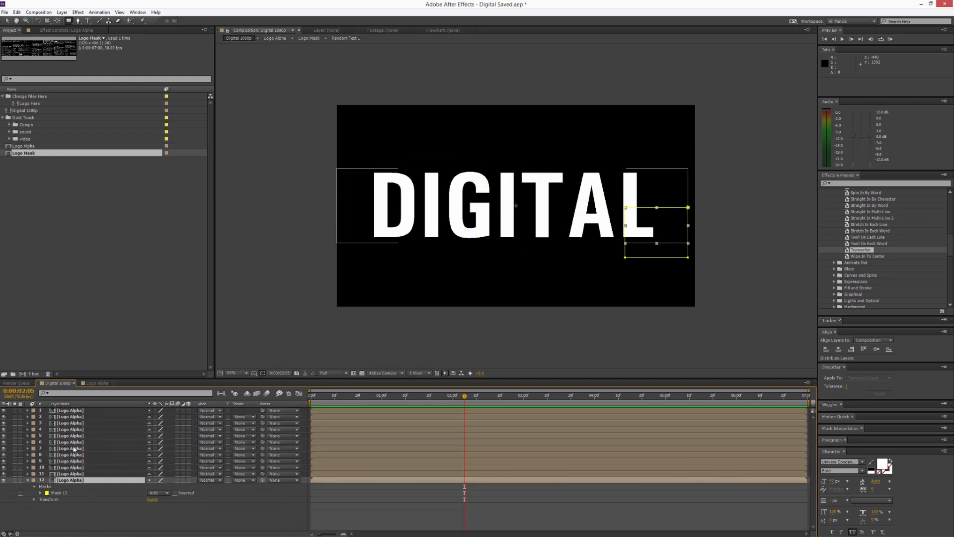
Step: Delete all masks except Mask 12 from Logo Alpha layer 11
{"action": "left_click", "coordinate": [69, 474]}
{"action": "key", "text": "m"}
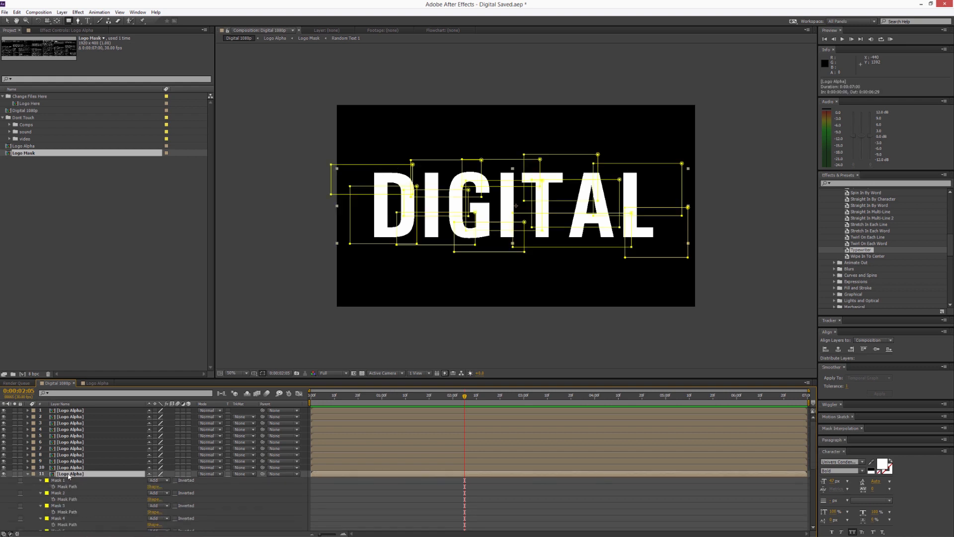
{"action": "scroll", "coordinate": [69, 475], "scroll_direction": "down", "scroll_amount": 3}
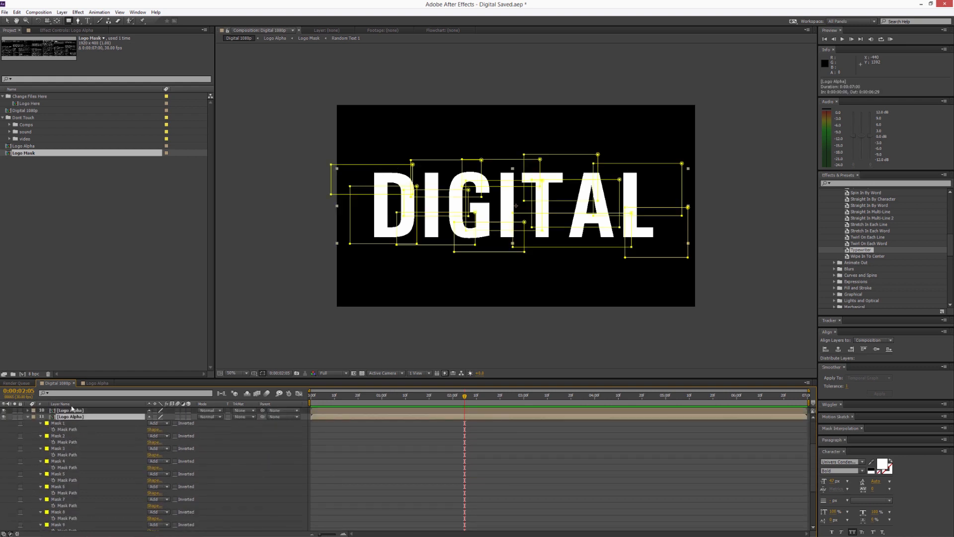
{"action": "left_click_drag", "start_coordinate": [77, 379], "coordinate": [88, 313]}
{"action": "left_click", "coordinate": [58, 360]}
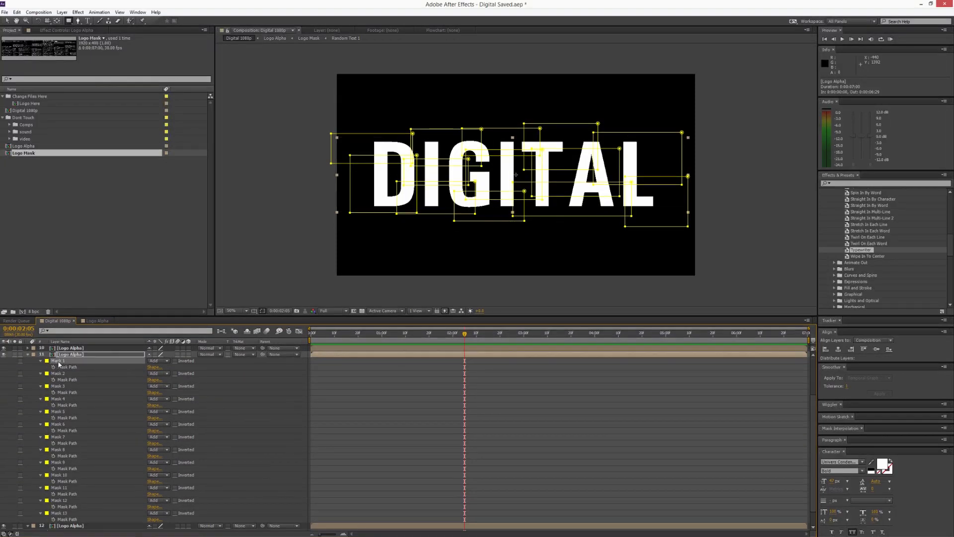
{"action": "left_click", "coordinate": [59, 514], "text": "shift"}
{"action": "key", "text": "Delete"}
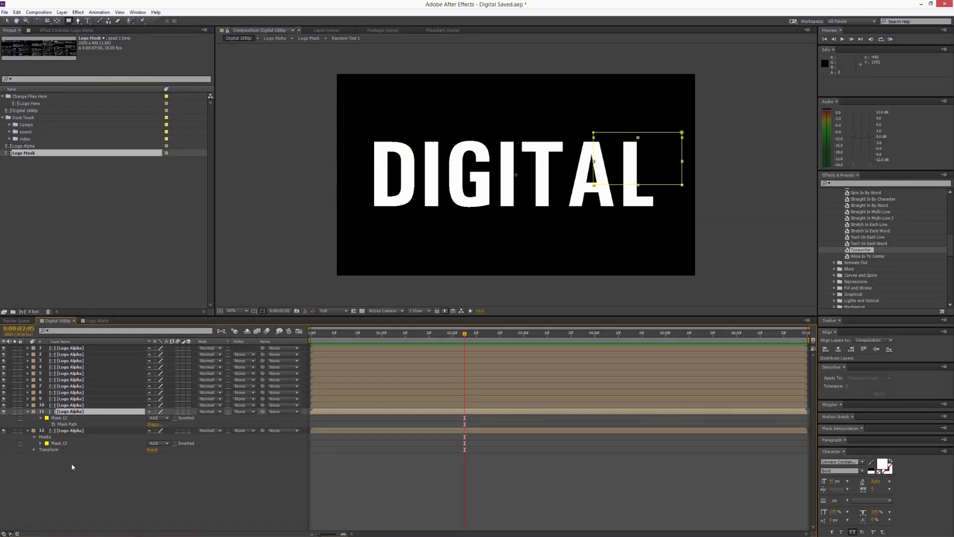
Step: Delete all masks except Mask 11 from Logo Alpha layer 10
{"action": "left_click", "coordinate": [65, 404]}
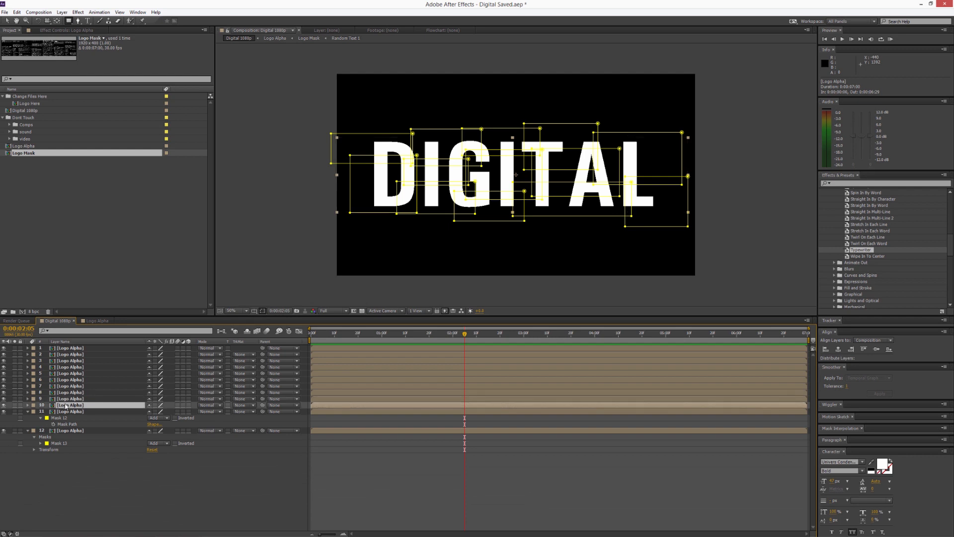
{"action": "key", "text": "m"}
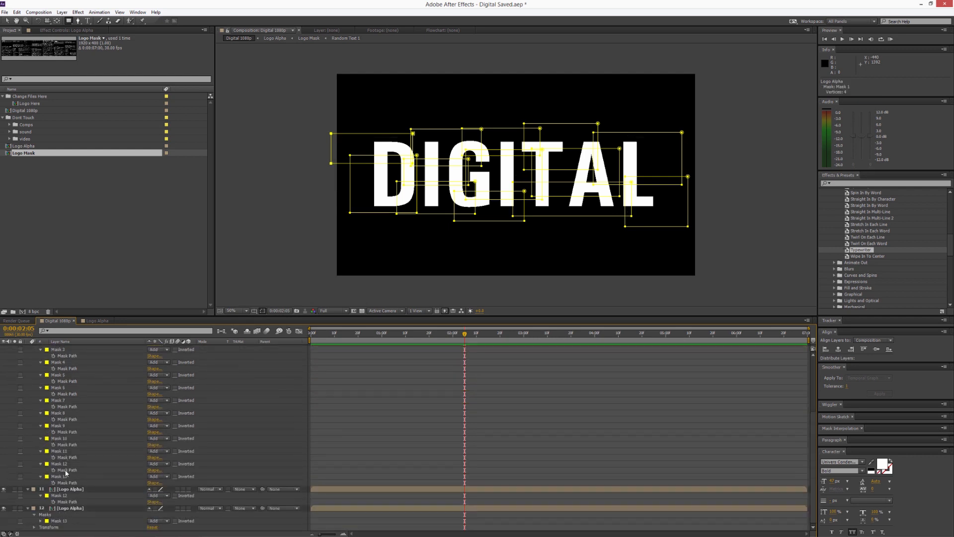
{"action": "left_click", "coordinate": [65, 478], "text": "shift"}
{"action": "left_click", "coordinate": [62, 453]}
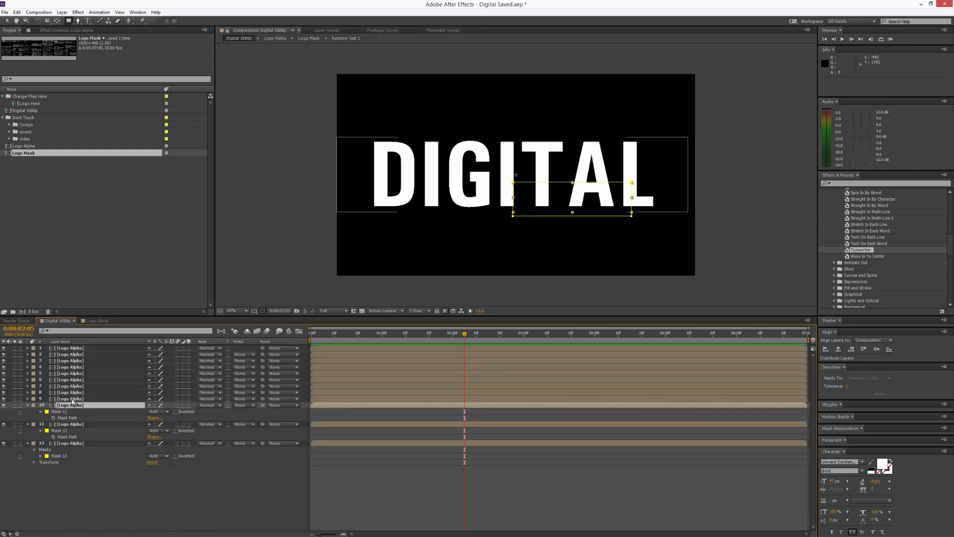
Step: Delete all masks except Mask 10 from Logo Alpha layer 9
{"action": "left_click", "coordinate": [71, 398]}
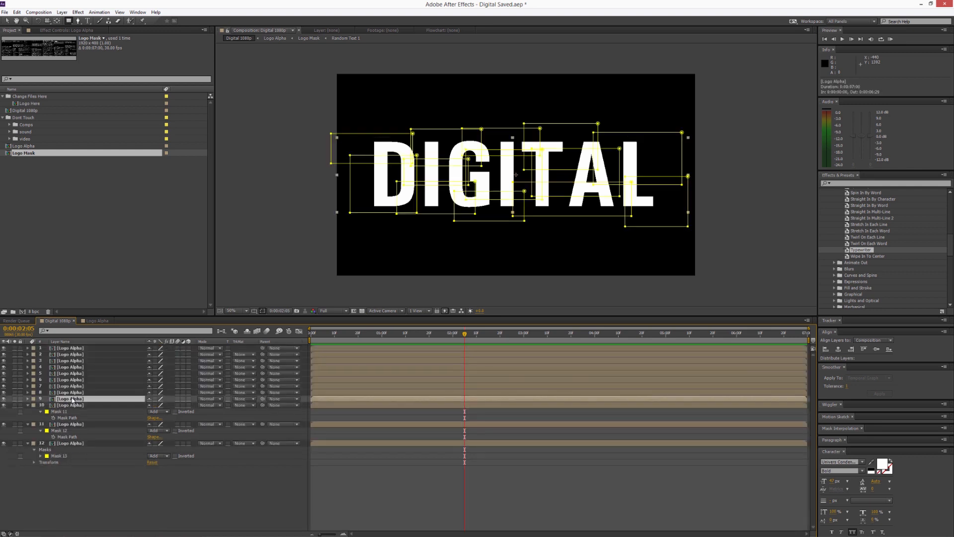
{"action": "key", "text": "m"}
{"action": "left_click", "coordinate": [61, 406]}
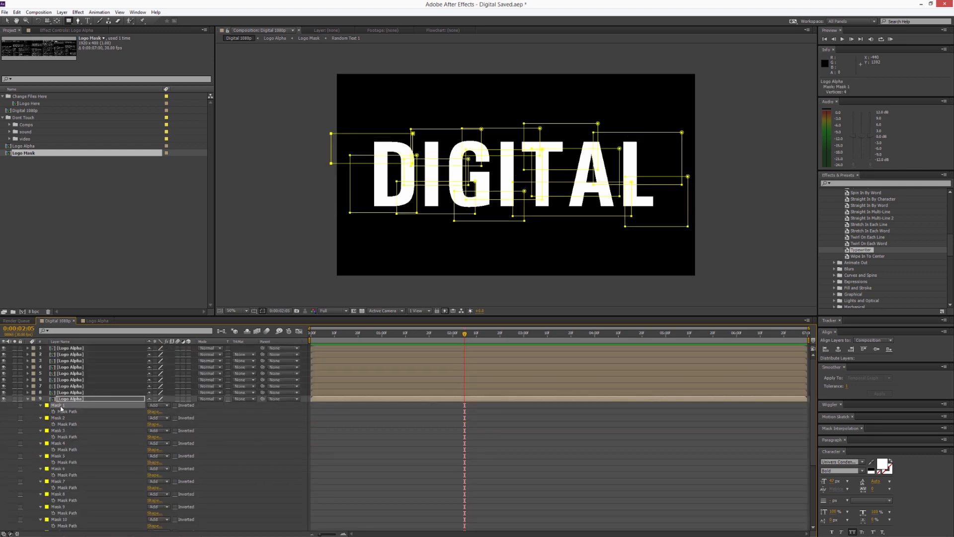
{"action": "scroll", "coordinate": [61, 408], "scroll_direction": "down", "scroll_amount": 4}
{"action": "left_click", "coordinate": [63, 457], "text": "shift"}
{"action": "scroll", "coordinate": [63, 458], "scroll_direction": "up", "scroll_amount": 3}
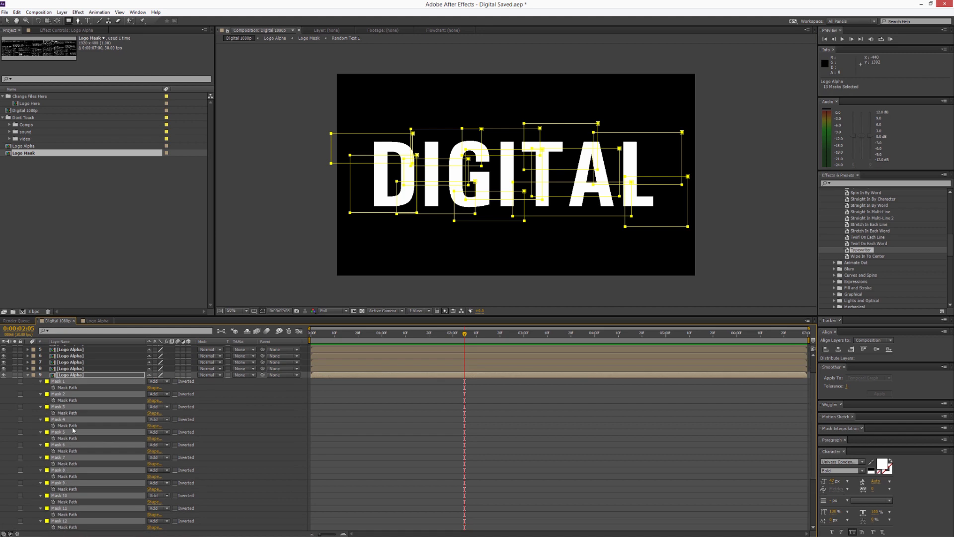
{"action": "scroll", "coordinate": [124, 472], "scroll_direction": "down", "scroll_amount": 3}
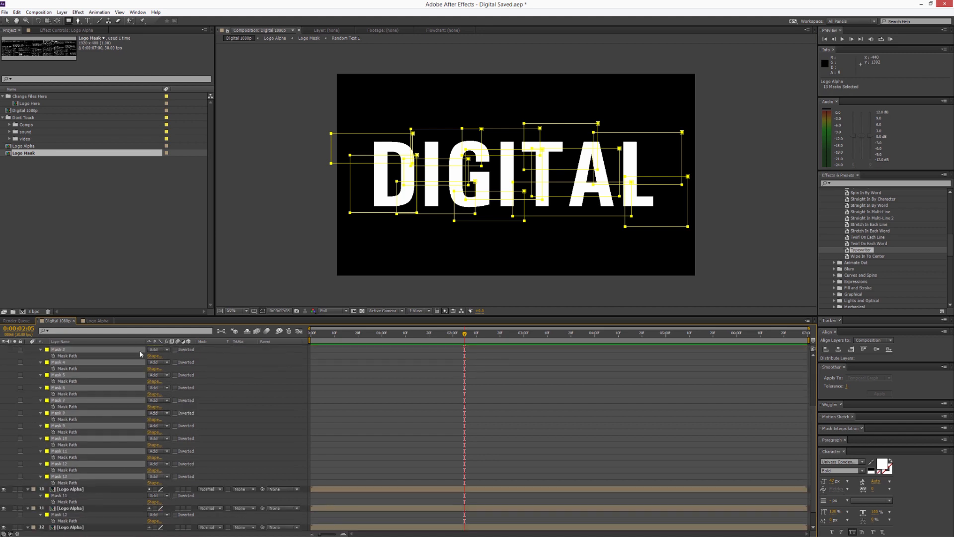
{"action": "scroll", "coordinate": [46, 460], "scroll_direction": "down", "scroll_amount": 1}
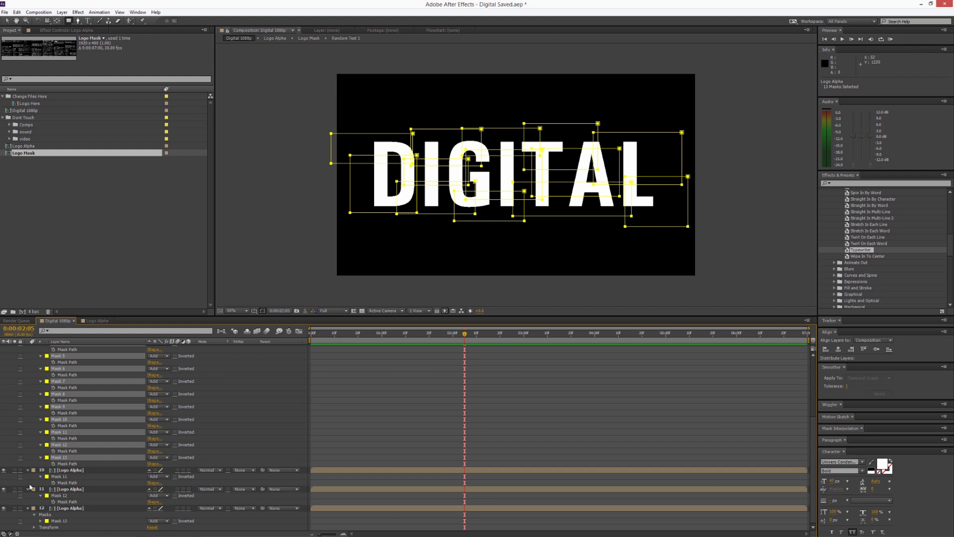
{"action": "left_click", "coordinate": [67, 420], "text": "ctrl"}
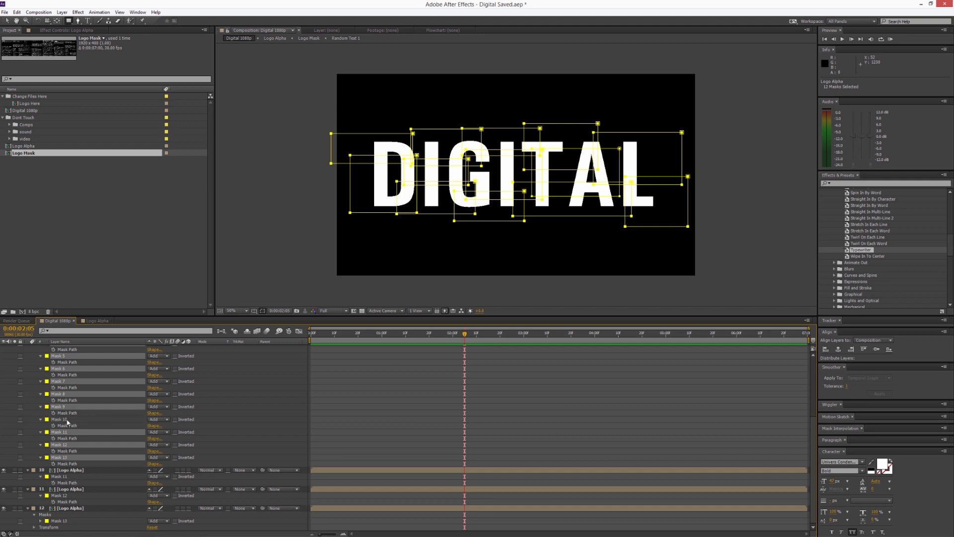
{"action": "key", "text": "Delete"}
Step: Delete all masks except Mask 9 from Logo Alpha layer 8
{"action": "left_click", "coordinate": [71, 393]}
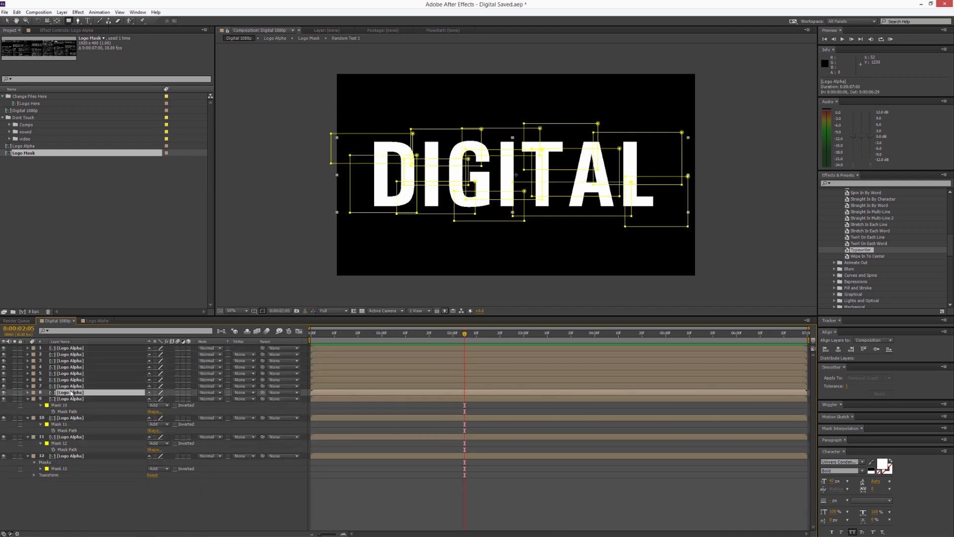
{"action": "key", "text": "m"}
{"action": "left_click", "coordinate": [59, 399]}
{"action": "scroll", "coordinate": [65, 467], "scroll_direction": "down", "scroll_amount": 5}
{"action": "left_click", "coordinate": [66, 457], "text": "shift"}
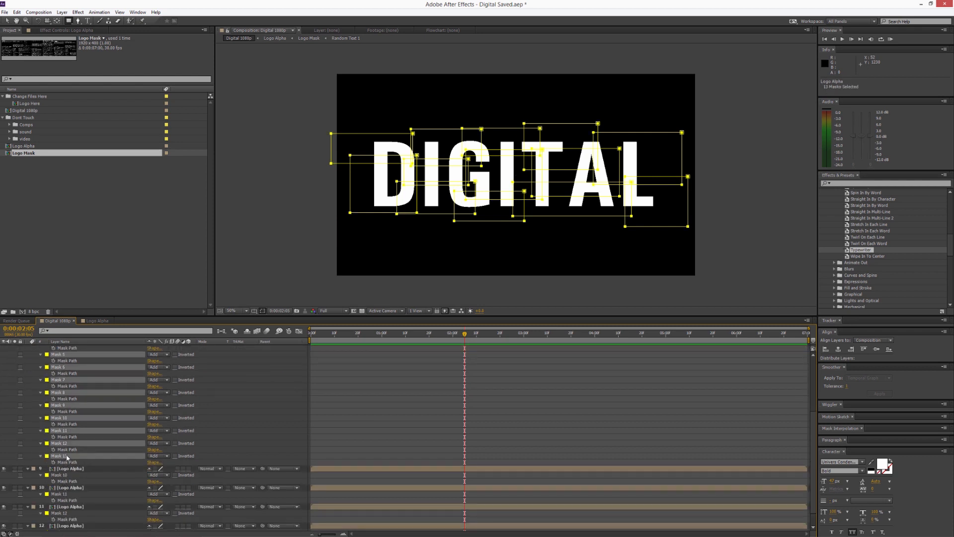
{"action": "left_click", "coordinate": [63, 407], "text": "ctrl"}
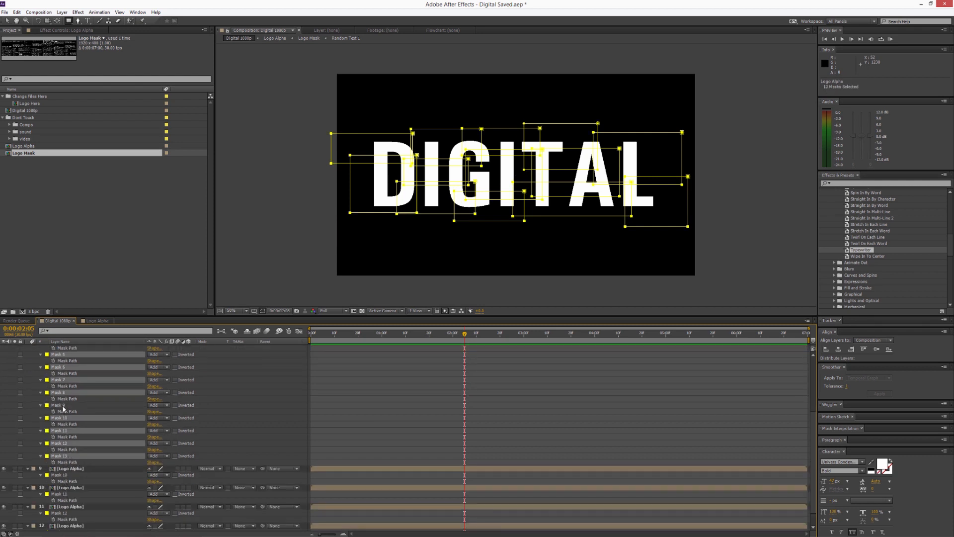
{"action": "key", "text": "Delete"}
Step: Delete all masks except Mask 8 from Logo Alpha layer 7
{"action": "left_click", "coordinate": [70, 389]}
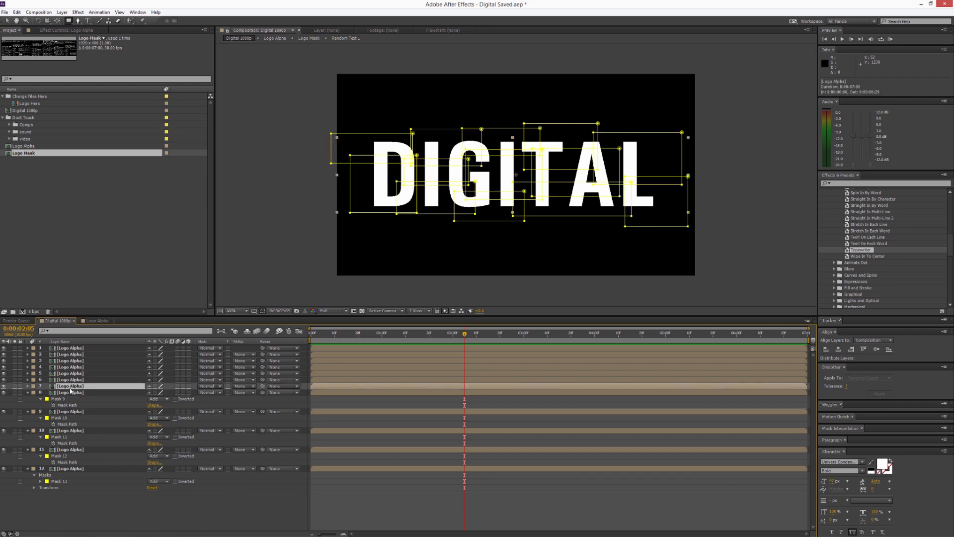
{"action": "key", "text": "m"}
{"action": "left_click", "coordinate": [63, 395]}
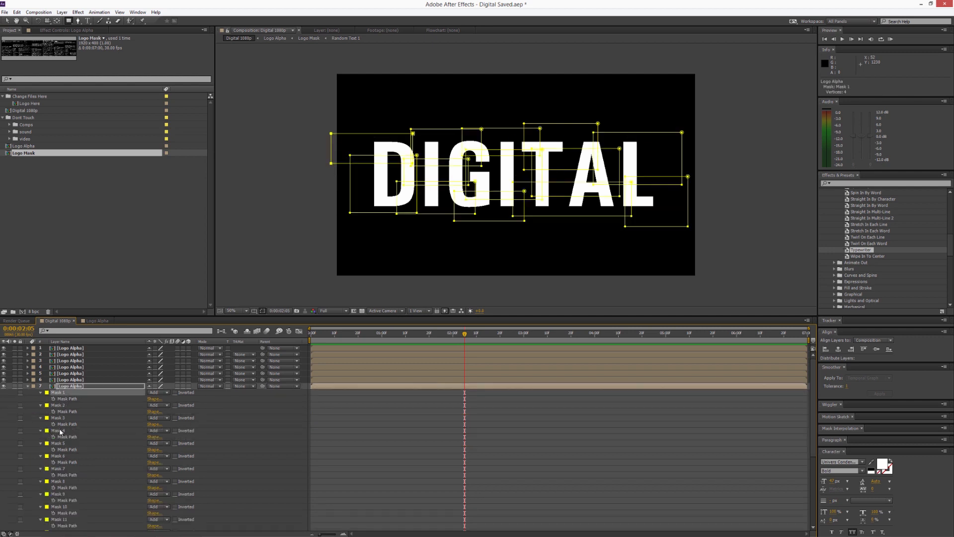
{"action": "scroll", "coordinate": [63, 395], "scroll_direction": "down", "scroll_amount": 4}
{"action": "left_click", "coordinate": [58, 451], "text": "shift"}
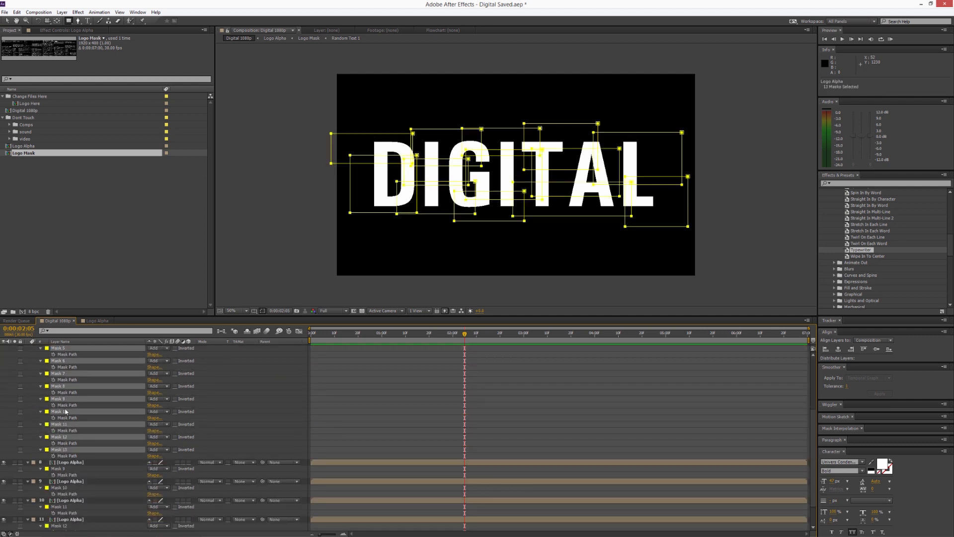
{"action": "left_click", "coordinate": [64, 392], "text": "ctrl"}
{"action": "key", "text": "Delete"}
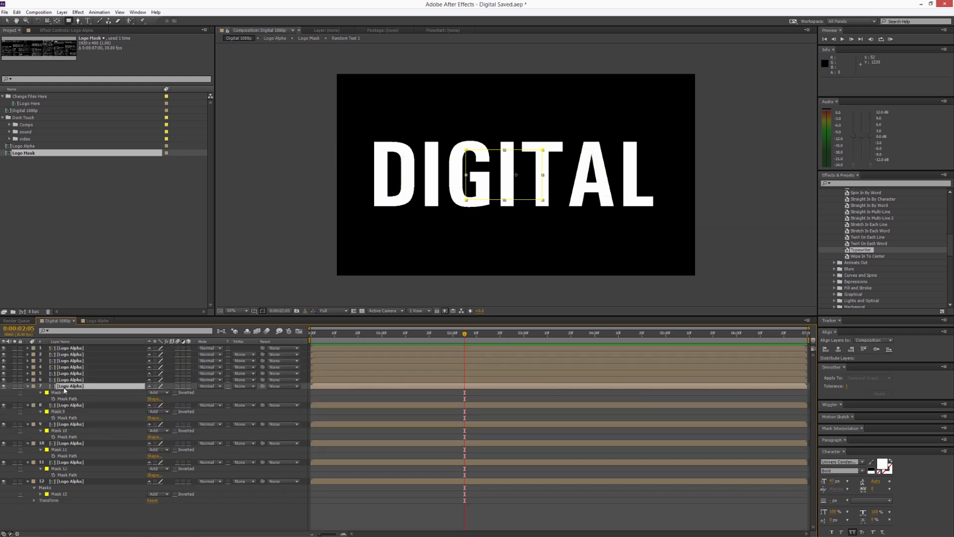
Step: Delete all masks except Mask 7 from Logo Alpha layer 6
{"action": "left_click", "coordinate": [71, 381]}
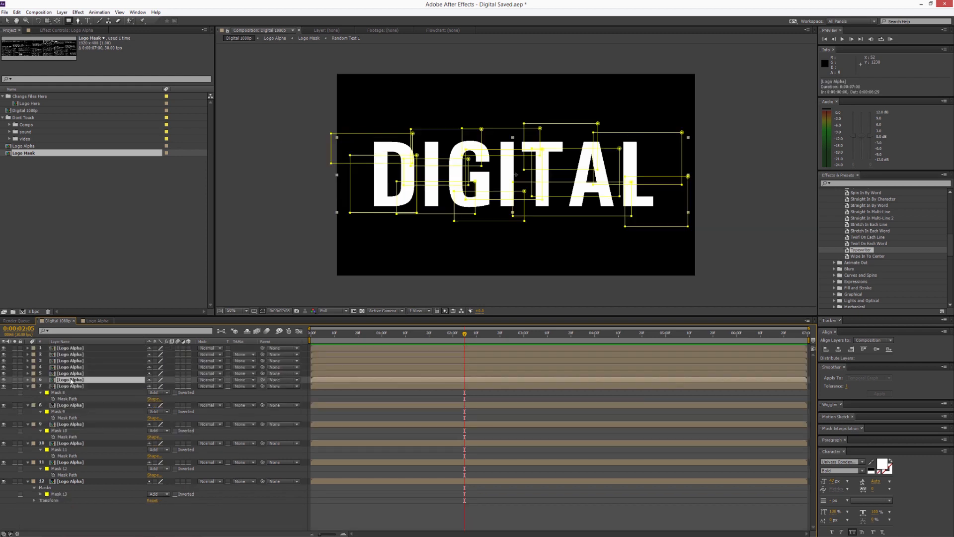
{"action": "key", "text": "m"}
{"action": "left_click", "coordinate": [65, 387]}
{"action": "scroll", "coordinate": [66, 394], "scroll_direction": "down", "scroll_amount": 6}
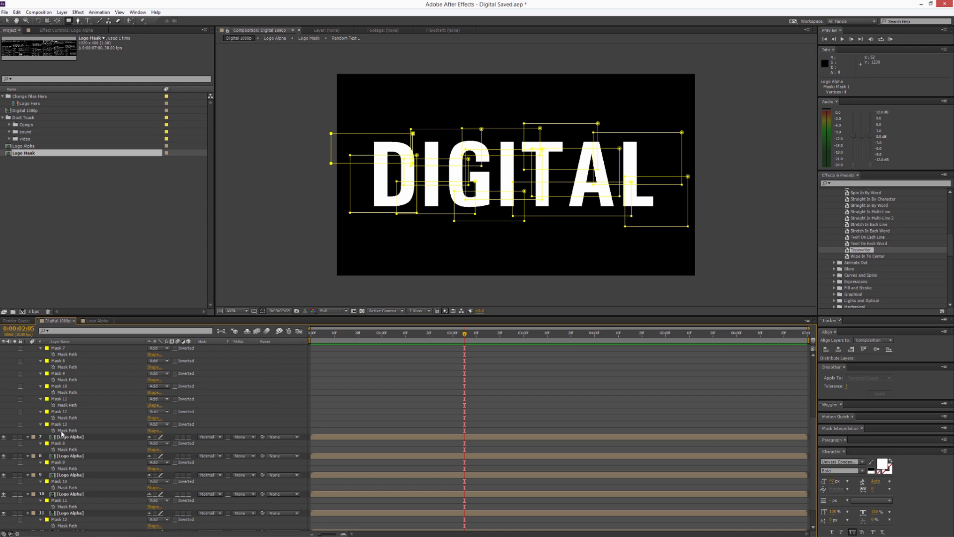
{"action": "left_click", "coordinate": [65, 425], "text": "shift"}
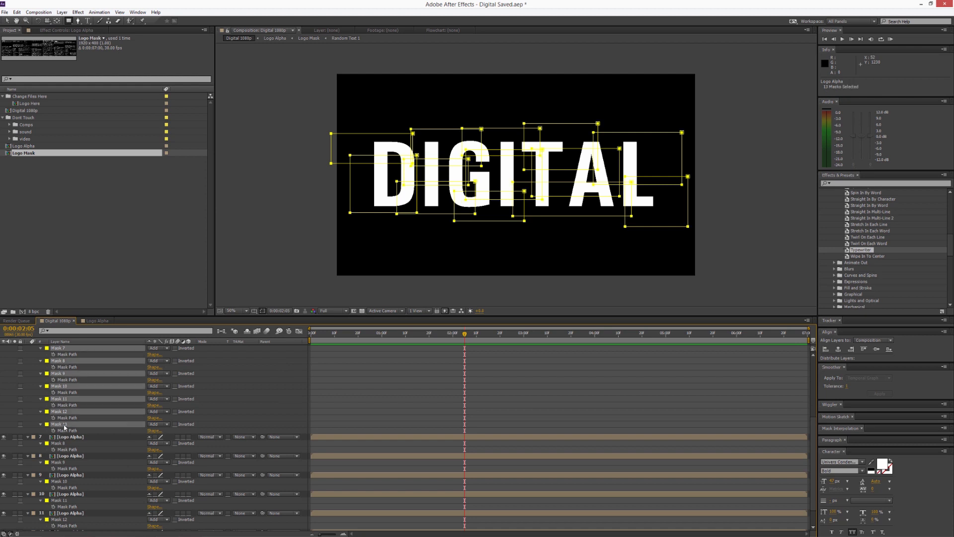
{"action": "scroll", "coordinate": [65, 370], "scroll_direction": "up", "scroll_amount": 1}
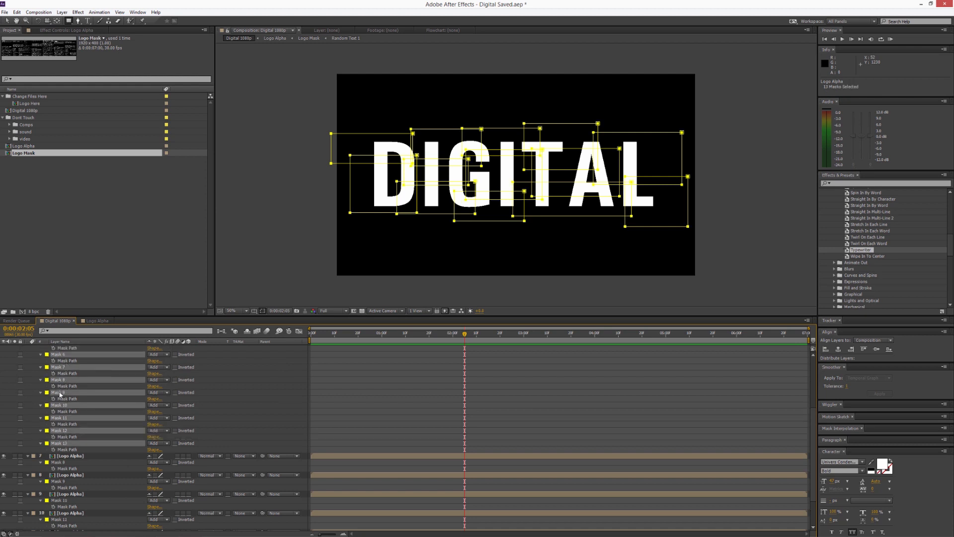
{"action": "left_click", "coordinate": [68, 366], "text": "ctrl"}
{"action": "key", "text": "Delete"}
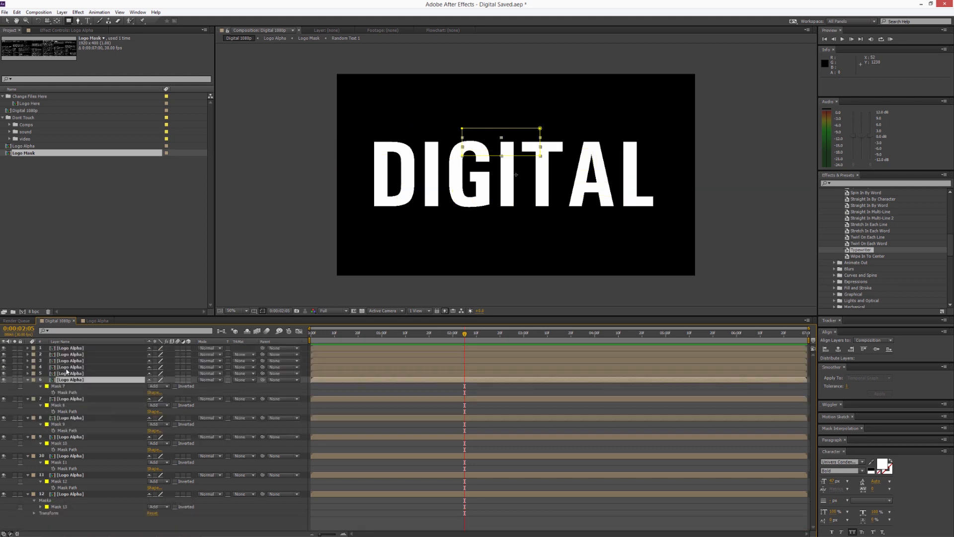
Step: Delete all masks except Mask 6 from Logo Alpha layer 5
{"action": "left_click", "coordinate": [66, 374]}
{"action": "key", "text": "m"}
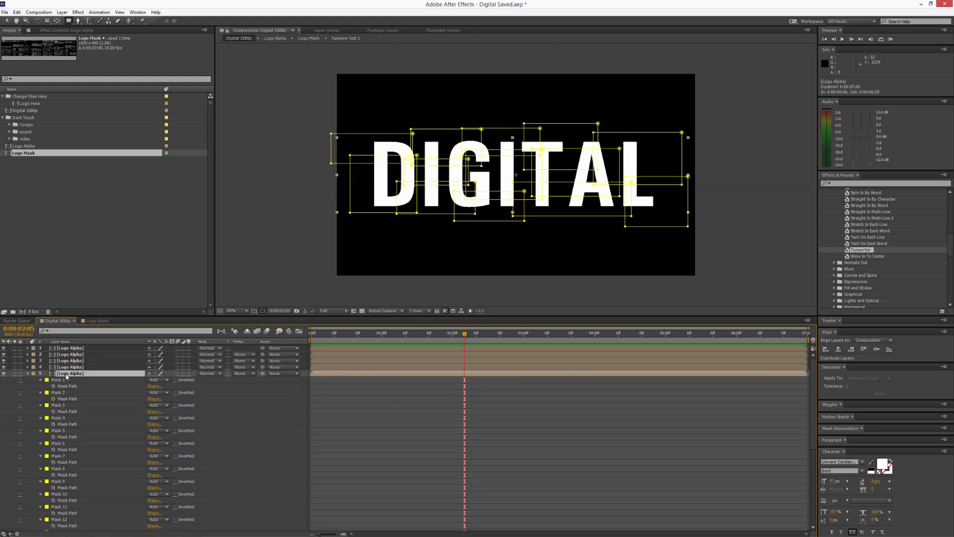
{"action": "left_click", "coordinate": [58, 381]}
{"action": "scroll", "coordinate": [59, 397], "scroll_direction": "down", "scroll_amount": 5}
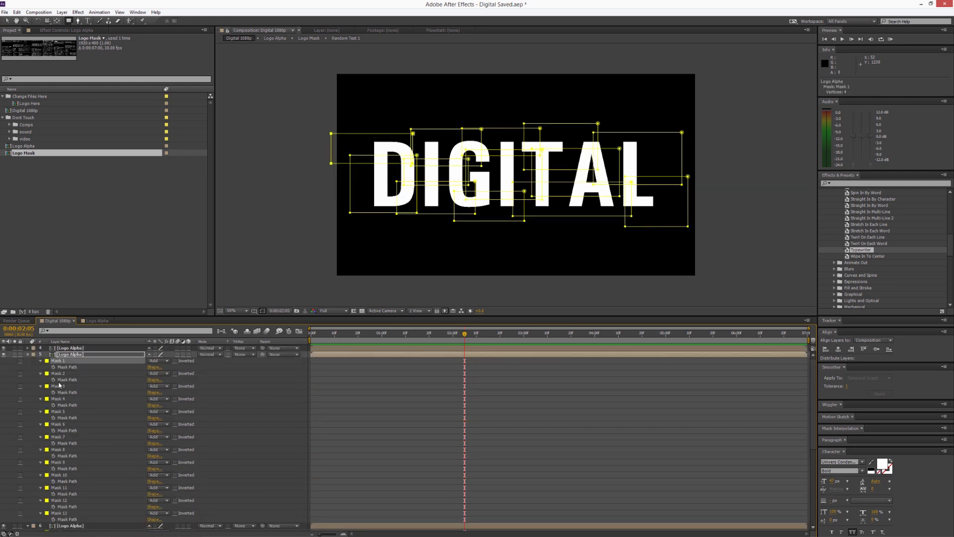
{"action": "left_click", "coordinate": [60, 418], "text": "shift"}
{"action": "scroll", "coordinate": [63, 403], "scroll_direction": "up", "scroll_amount": 2}
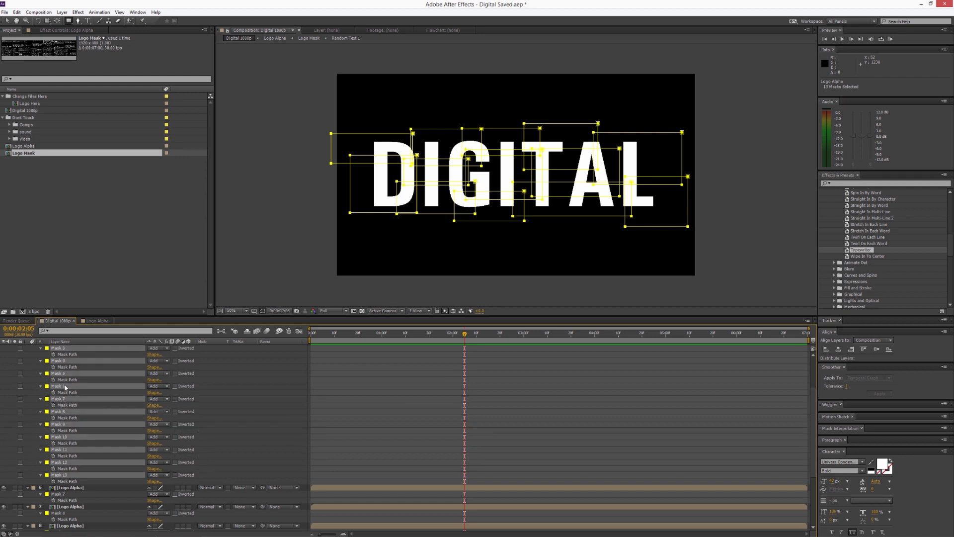
{"action": "left_click", "coordinate": [59, 391], "text": "ctrl"}
{"action": "left_click", "coordinate": [59, 390]}
{"action": "scroll", "coordinate": [59, 388], "scroll_direction": "up", "scroll_amount": 2}
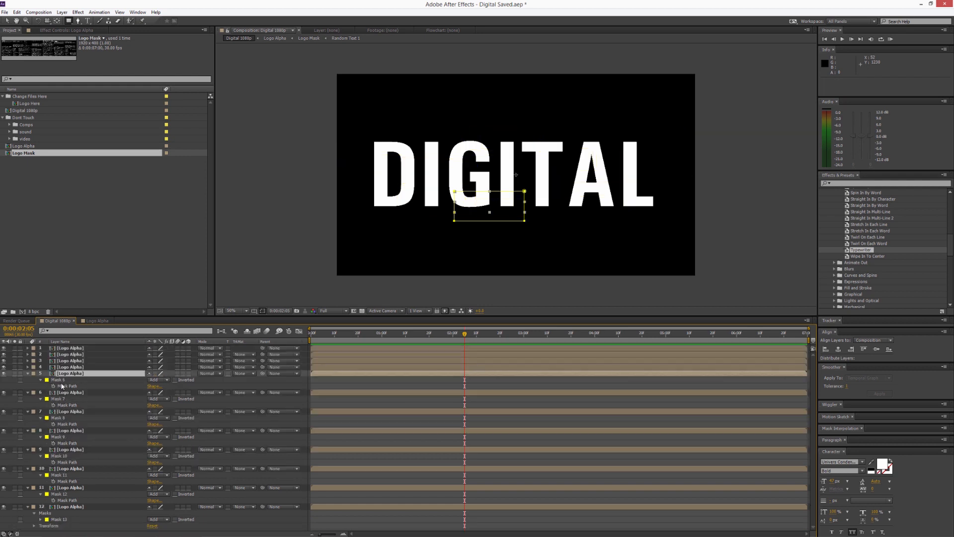
Step: Delete all masks except Mask 5 from Logo Alpha layer 4
{"action": "left_click", "coordinate": [72, 368]}
{"action": "left_click", "coordinate": [64, 375]}
{"action": "scroll", "coordinate": [63, 450], "scroll_direction": "down", "scroll_amount": 3}
{"action": "left_click", "coordinate": [65, 431], "text": "shift"}
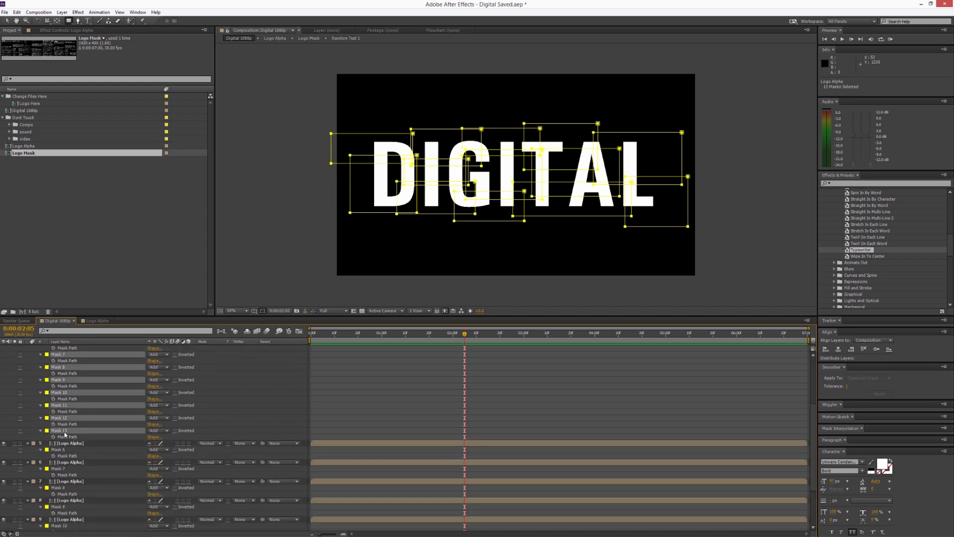
{"action": "scroll", "coordinate": [65, 428], "scroll_direction": "up", "scroll_amount": 2}
{"action": "left_click", "coordinate": [64, 369], "text": "ctrl"}
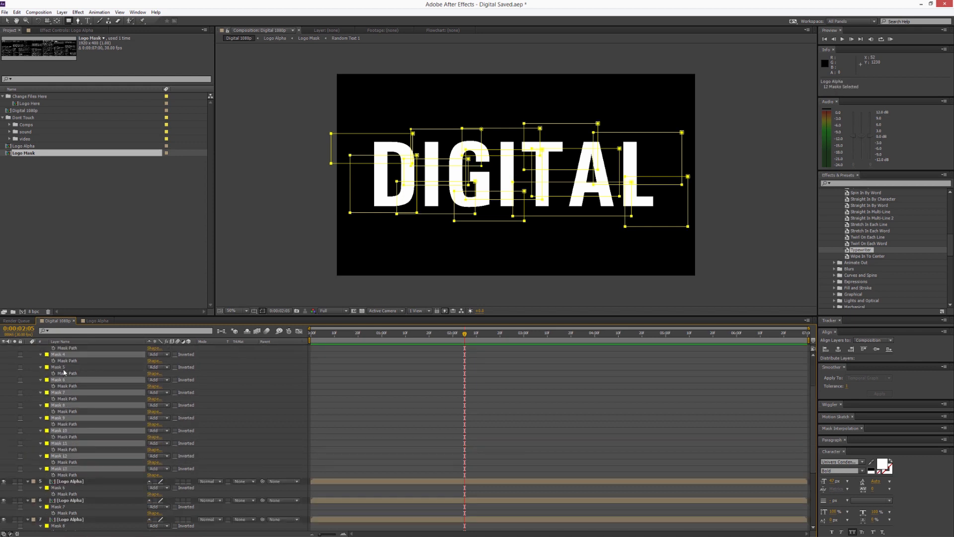
{"action": "key", "text": "Delete"}
Step: Delete all masks except Mask 4 from Logo Alpha layer 3
{"action": "left_click", "coordinate": [66, 362]}
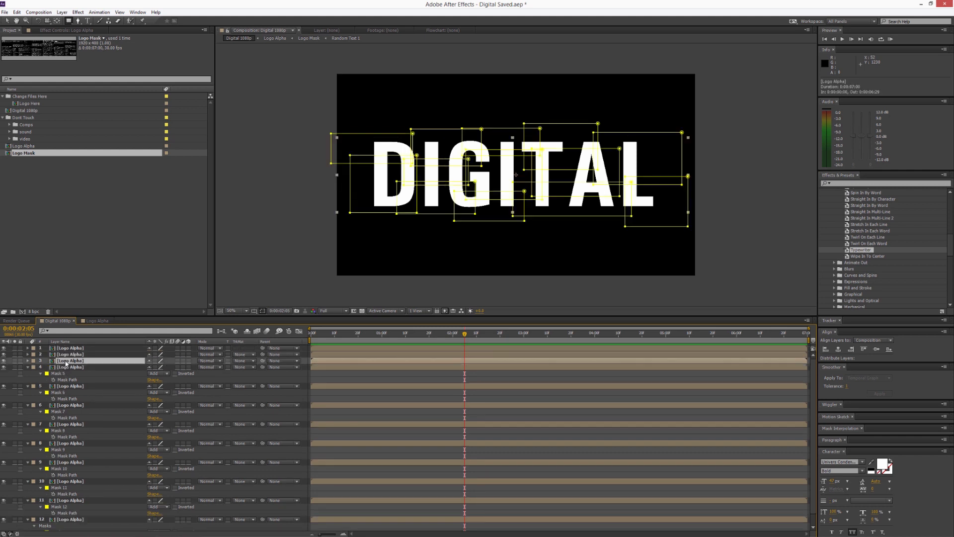
{"action": "key", "text": "m"}
{"action": "left_click", "coordinate": [59, 367]}
{"action": "scroll", "coordinate": [65, 396], "scroll_direction": "down", "scroll_amount": 5}
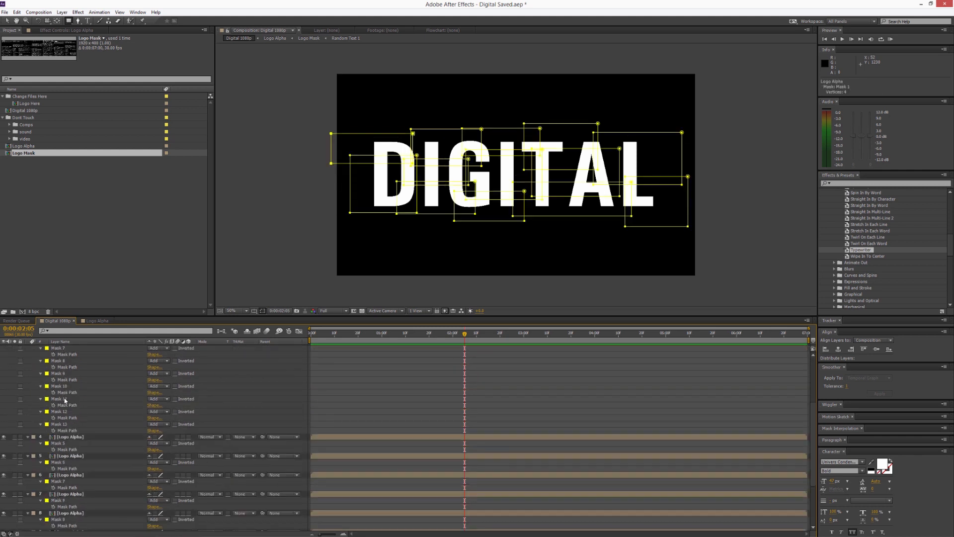
{"action": "left_click", "coordinate": [61, 425], "text": "shift"}
{"action": "scroll", "coordinate": [65, 418], "scroll_direction": "up", "scroll_amount": 3}
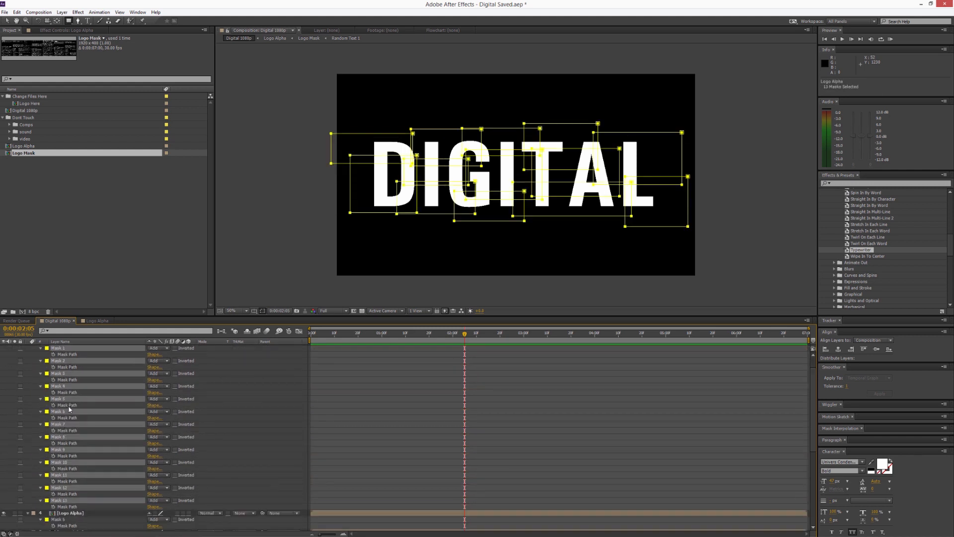
{"action": "left_click", "coordinate": [66, 388], "text": "ctrl"}
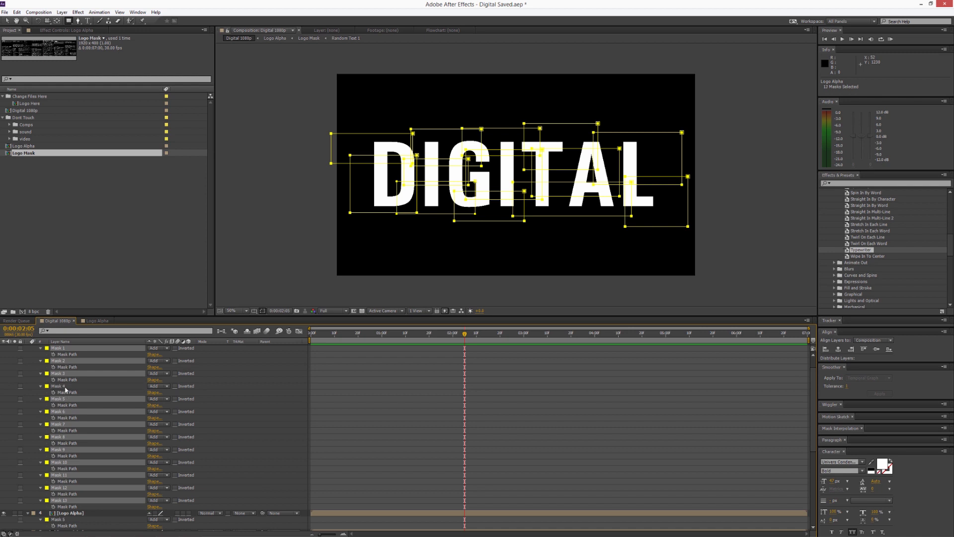
{"action": "key", "text": "Delete"}
Step: Delete all masks except Mask 3 from Logo Alpha layer 2
{"action": "scroll", "coordinate": [65, 370], "scroll_direction": "up", "scroll_amount": 2}
{"action": "left_click", "coordinate": [62, 355]}
{"action": "key", "text": "m"}
{"action": "left_click", "coordinate": [60, 361]}
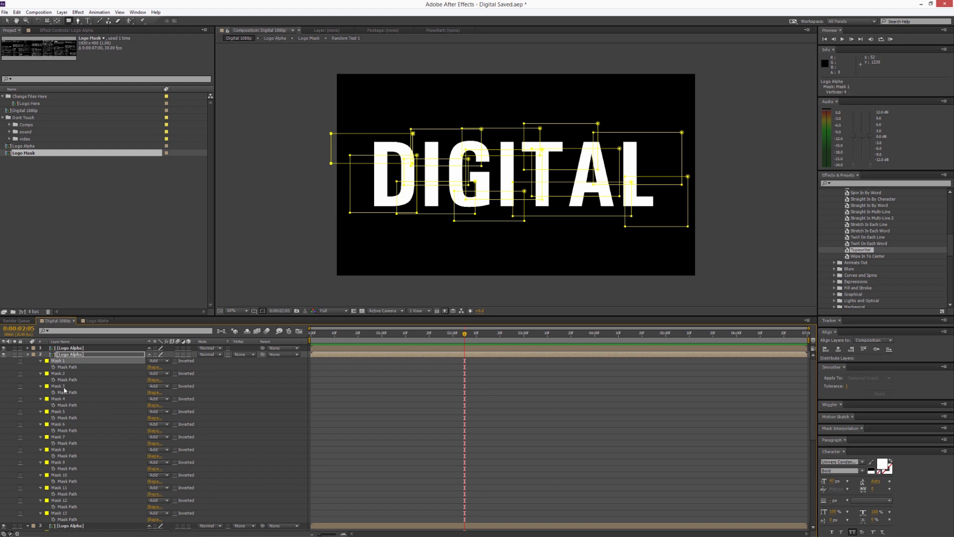
{"action": "scroll", "coordinate": [60, 427], "scroll_direction": "down", "scroll_amount": 6}
{"action": "left_click", "coordinate": [65, 401], "text": "shift"}
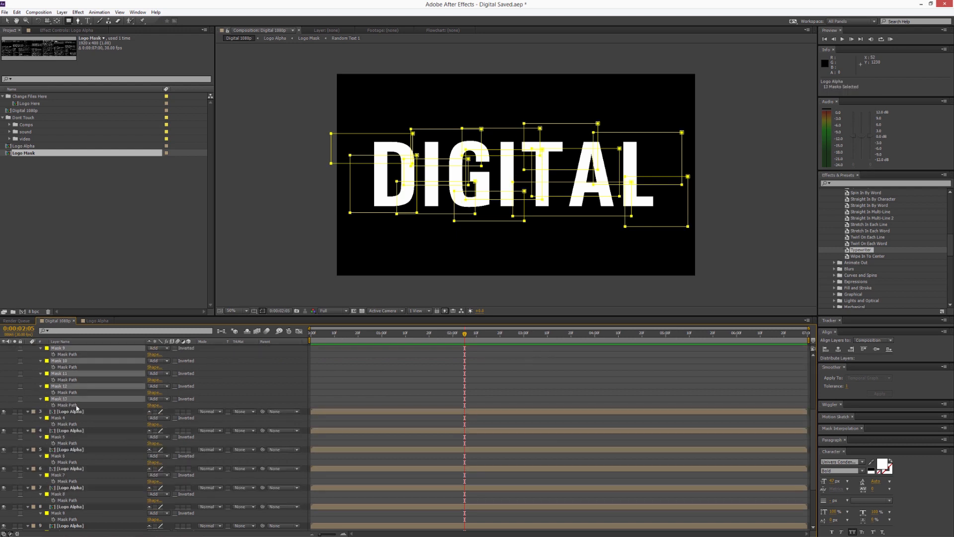
{"action": "scroll", "coordinate": [75, 405], "scroll_direction": "up", "scroll_amount": 6}
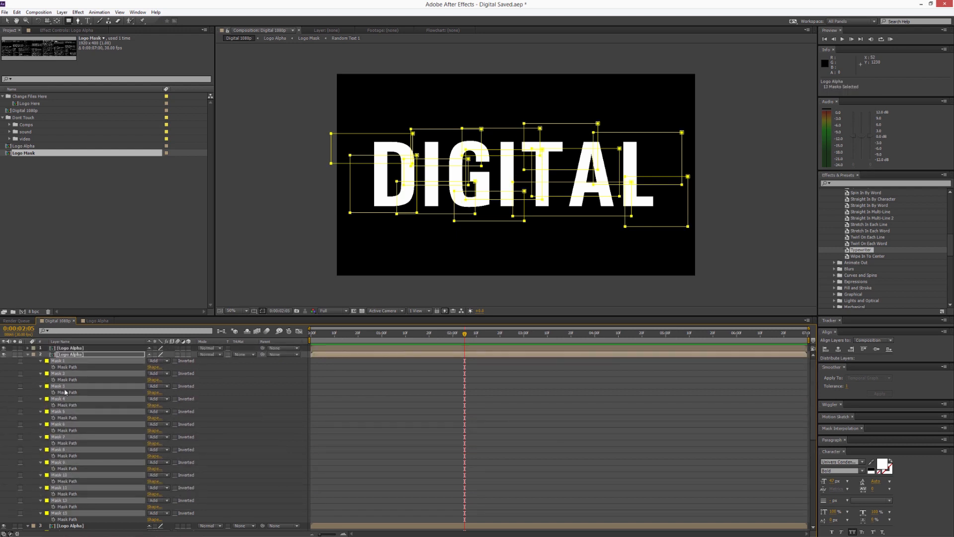
{"action": "left_click", "coordinate": [64, 387], "text": "ctrl"}
{"action": "key", "text": "Delete"}
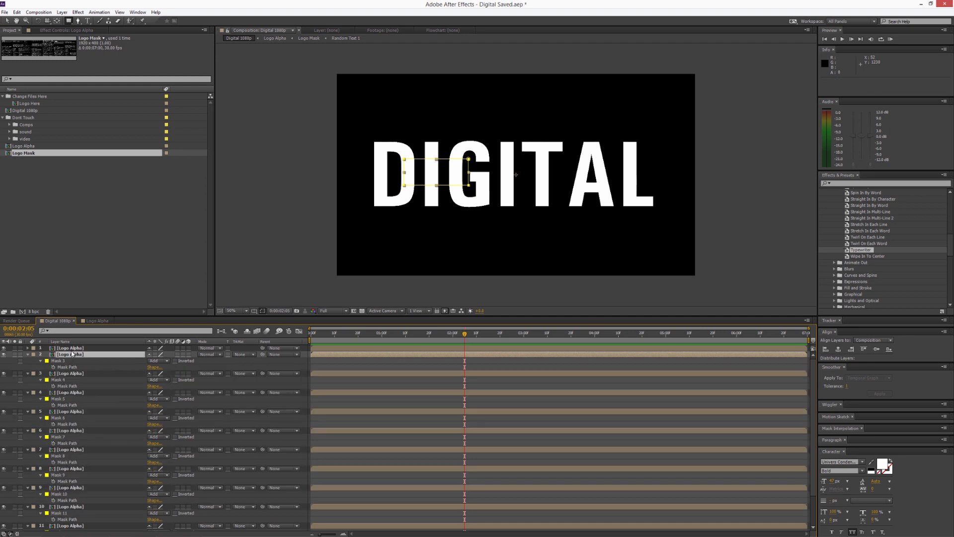
Step: Duplicate the top Logo Alpha layer that still holds all masks, and delete all masks except Mask 2 from the second layer
{"action": "left_click", "coordinate": [72, 354]}
{"action": "key", "text": "ctrl+d"}
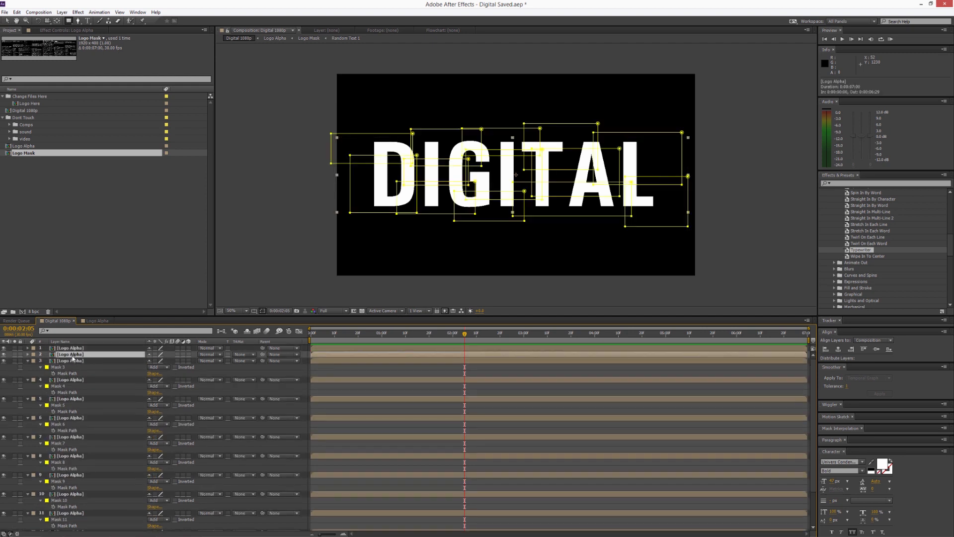
{"action": "key", "text": "m"}
{"action": "left_click", "coordinate": [59, 361]}
{"action": "scroll", "coordinate": [67, 438], "scroll_direction": "down", "scroll_amount": 3}
{"action": "left_click", "coordinate": [66, 455], "text": "shift"}
{"action": "scroll", "coordinate": [64, 409], "scroll_direction": "up", "scroll_amount": 3}
{"action": "left_click", "coordinate": [62, 376], "text": "ctrl"}
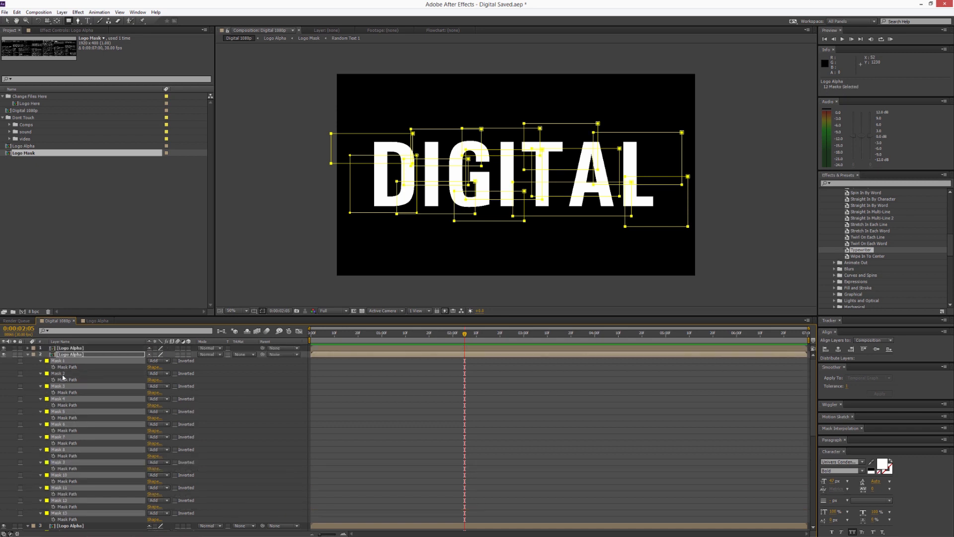
{"action": "key", "text": "Delete"}
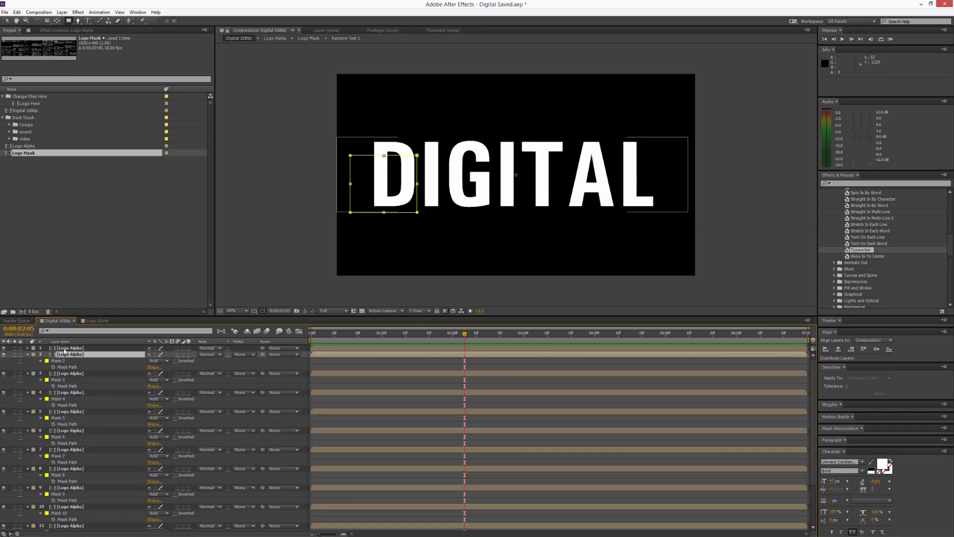
Step: Delete all masks except Mask 1 from the top Logo Alpha layer
{"action": "left_click", "coordinate": [62, 349]}
{"action": "key", "text": "m"}
{"action": "left_click", "coordinate": [59, 368]}
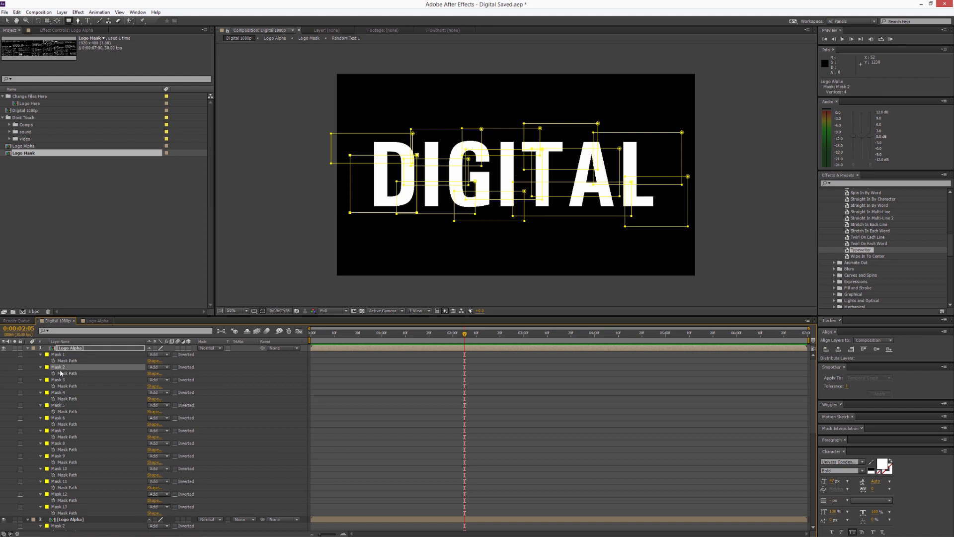
{"action": "left_click", "coordinate": [59, 507], "text": "shift"}
{"action": "key", "text": "Delete"}
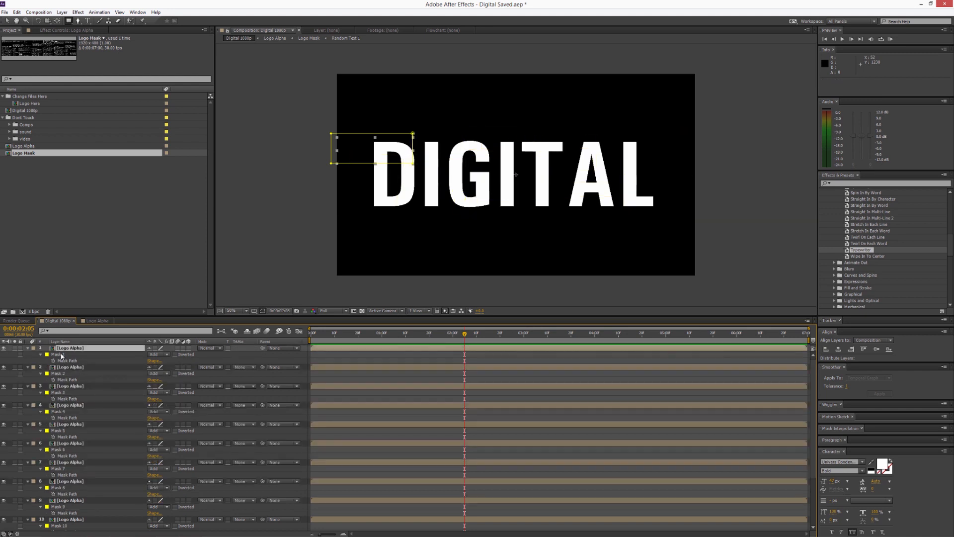
Step: Collapse the mask properties of all Logo Alpha layers at once and clear the layer selection
{"action": "scroll", "coordinate": [70, 366], "scroll_direction": "down", "scroll_amount": 1}
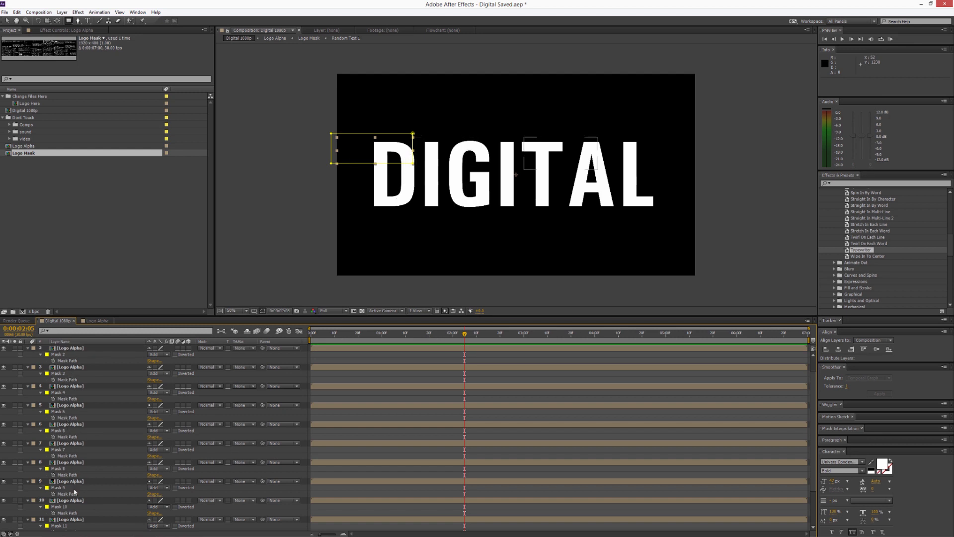
{"action": "scroll", "coordinate": [74, 501], "scroll_direction": "down", "scroll_amount": 2}
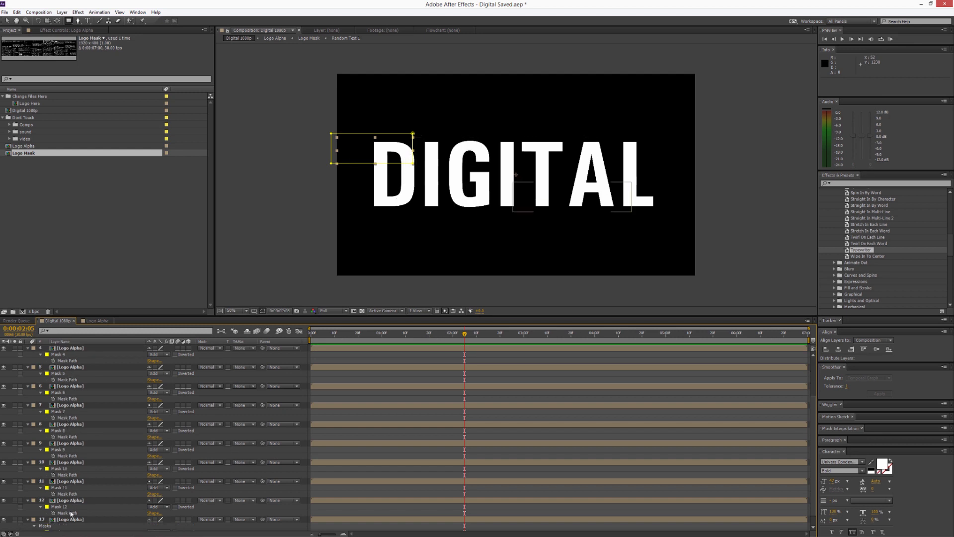
{"action": "scroll", "coordinate": [72, 504], "scroll_direction": "down", "scroll_amount": 1}
{"action": "key", "text": "ctrl+a"}
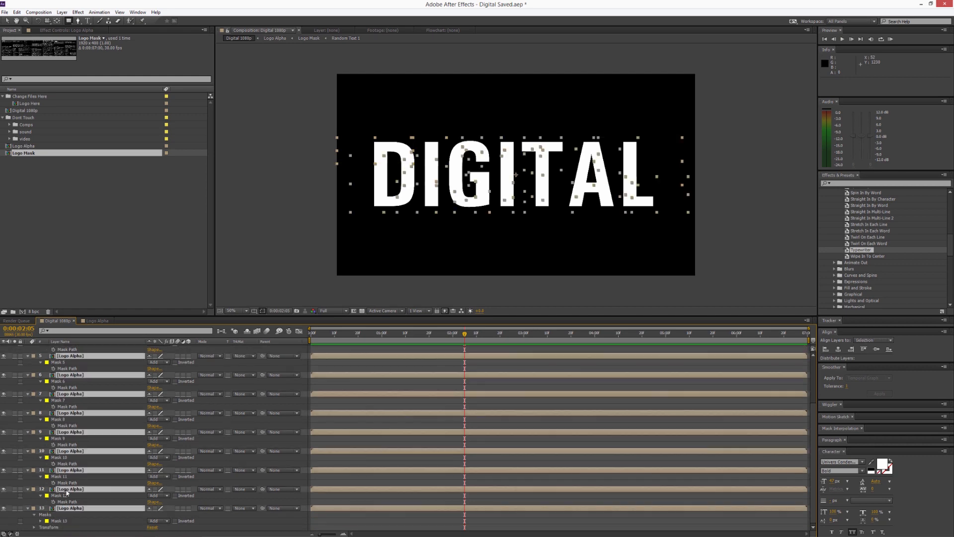
{"action": "left_click", "coordinate": [27, 432]}
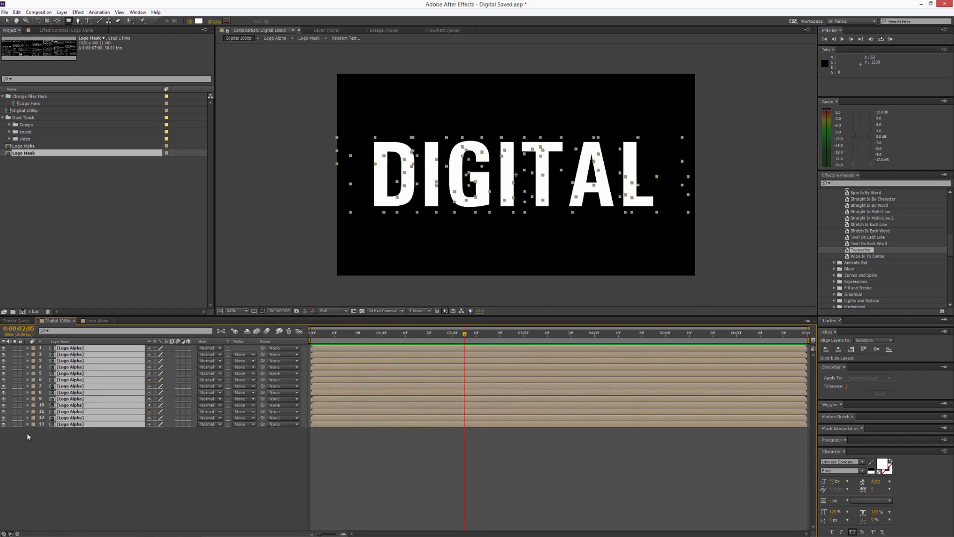
{"action": "left_click", "coordinate": [90, 470]}
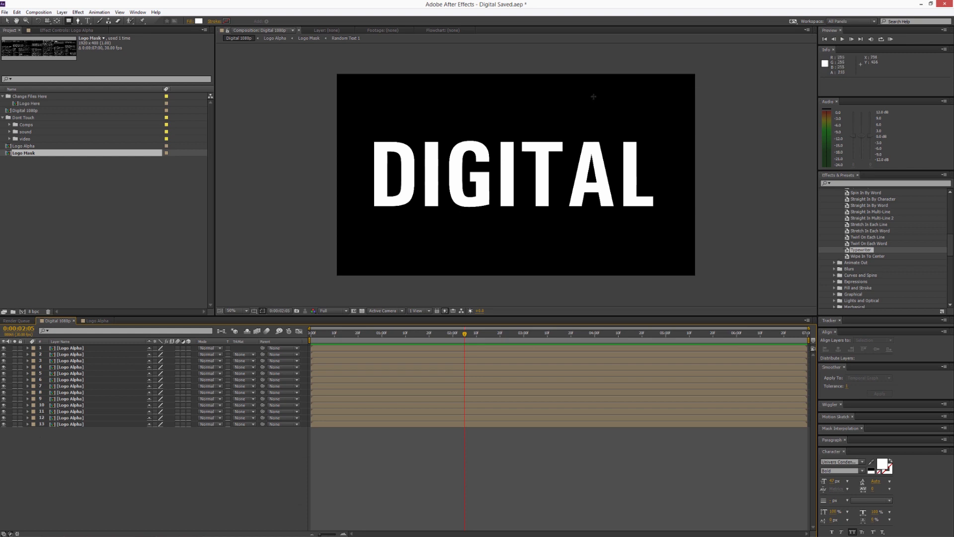
Step: Check the separate logo pieces by selecting several with the Selection tool and briefly hiding Logo Alpha layers 1 and 2
{"action": "left_click", "coordinate": [7, 21]}
{"action": "left_click", "coordinate": [387, 145]}
{"action": "left_click", "coordinate": [447, 150]}
{"action": "left_click", "coordinate": [524, 163]}
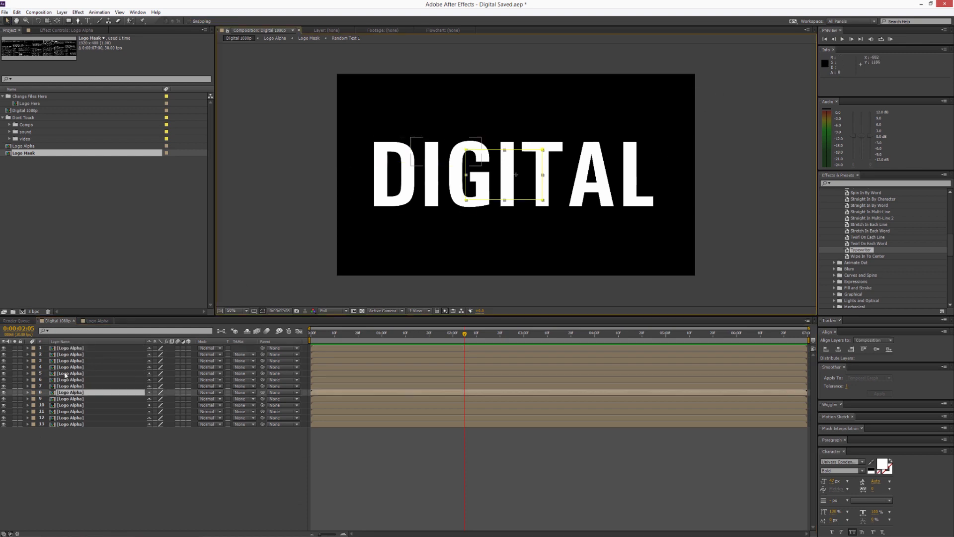
{"action": "left_click", "coordinate": [66, 373]}
{"action": "left_click", "coordinate": [4, 348]}
{"action": "left_click", "coordinate": [4, 348]}
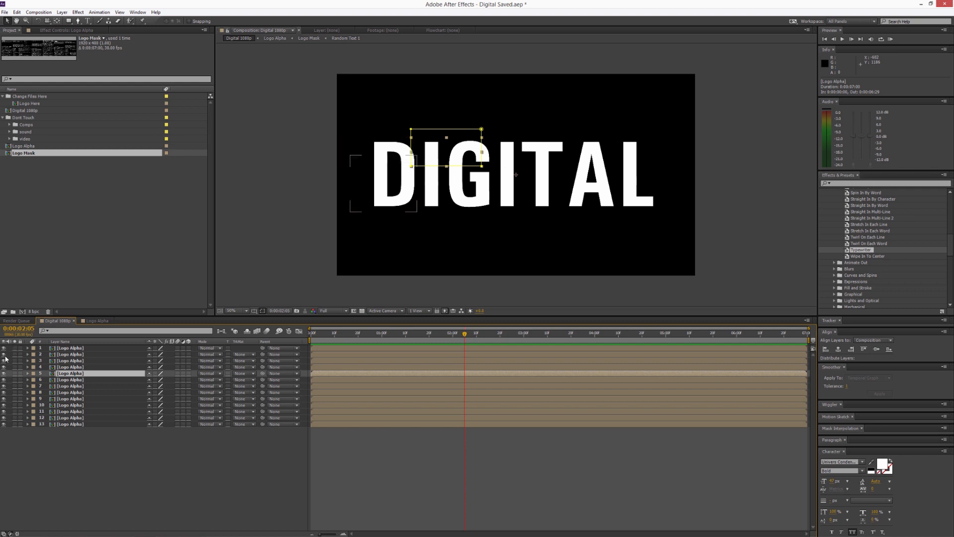
{"action": "left_click", "coordinate": [4, 355]}
{"action": "left_click", "coordinate": [4, 355]}
Step: Show the composition in two side-by-side views and enable 3D and motion blur for all 13 Logo Alpha layers
{"action": "left_click", "coordinate": [416, 311]}
{"action": "left_click", "coordinate": [427, 329]}
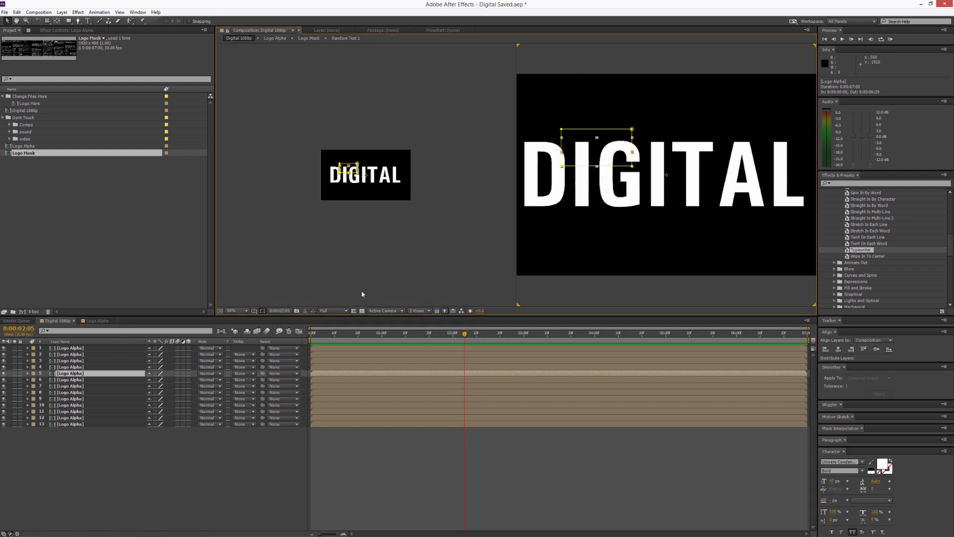
{"action": "left_click", "coordinate": [64, 348]}
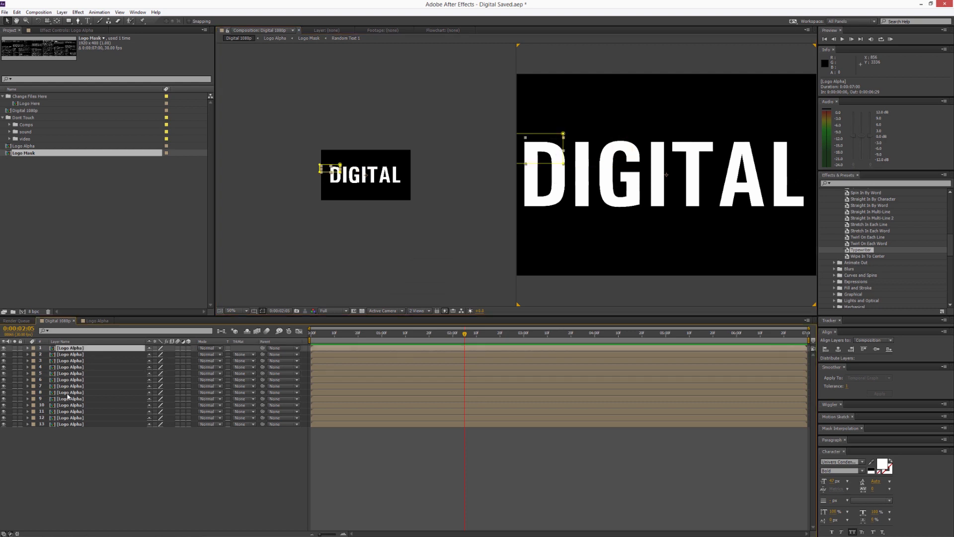
{"action": "left_click", "coordinate": [67, 424], "text": "shift"}
{"action": "left_click", "coordinate": [188, 354]}
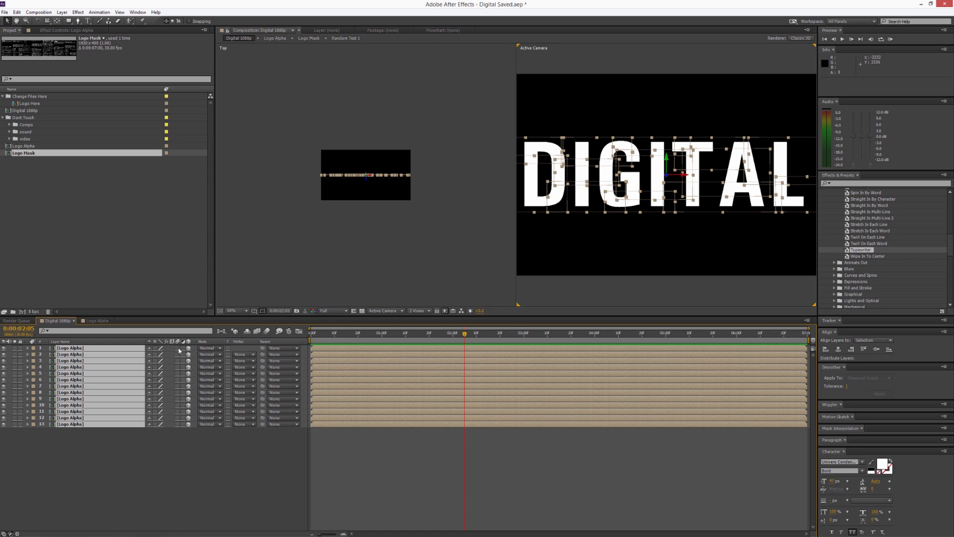
{"action": "left_click", "coordinate": [179, 349]}
{"action": "left_click", "coordinate": [70, 443]}
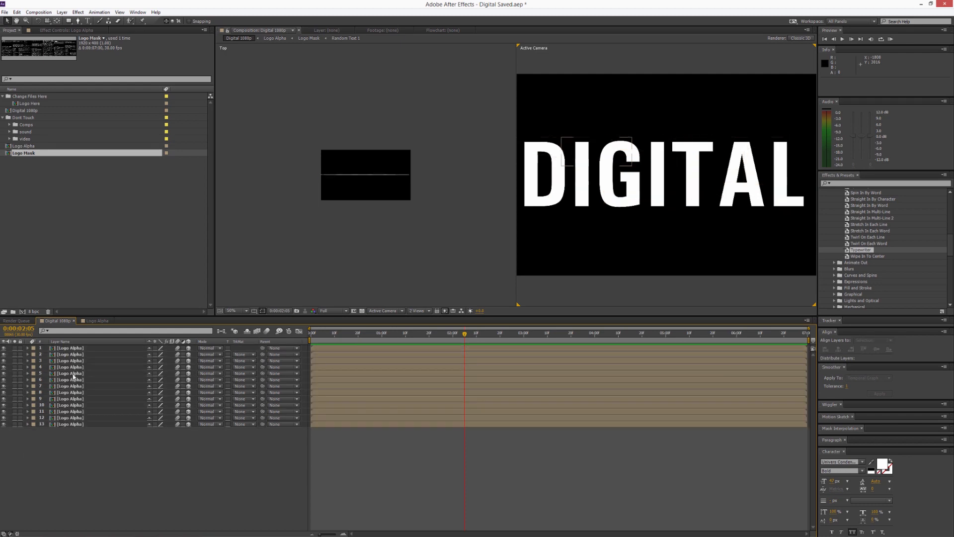
Step: In the Top view, push Logo Alpha layer 4 back to a Z position of about 992 and pull layer 7 toward the camera
{"action": "left_click", "coordinate": [70, 366]}
{"action": "left_click_drag", "start_coordinate": [366, 181], "coordinate": [366, 136]}
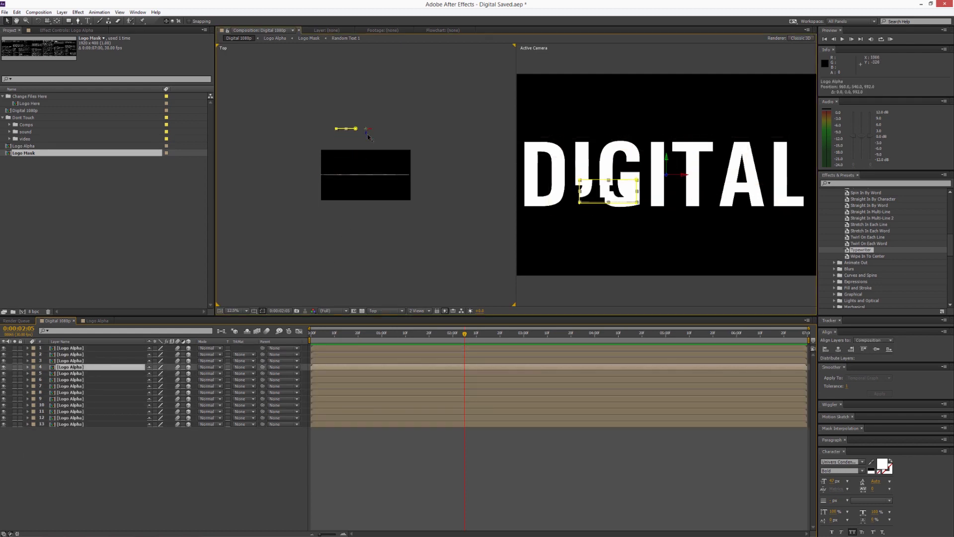
{"action": "left_click", "coordinate": [70, 387]}
{"action": "left_click_drag", "start_coordinate": [366, 183], "coordinate": [366, 234]}
Step: Push Logo Alpha layer 5 back to a Z position of about 600 and layer 10 to about 1816
{"action": "left_click", "coordinate": [70, 374]}
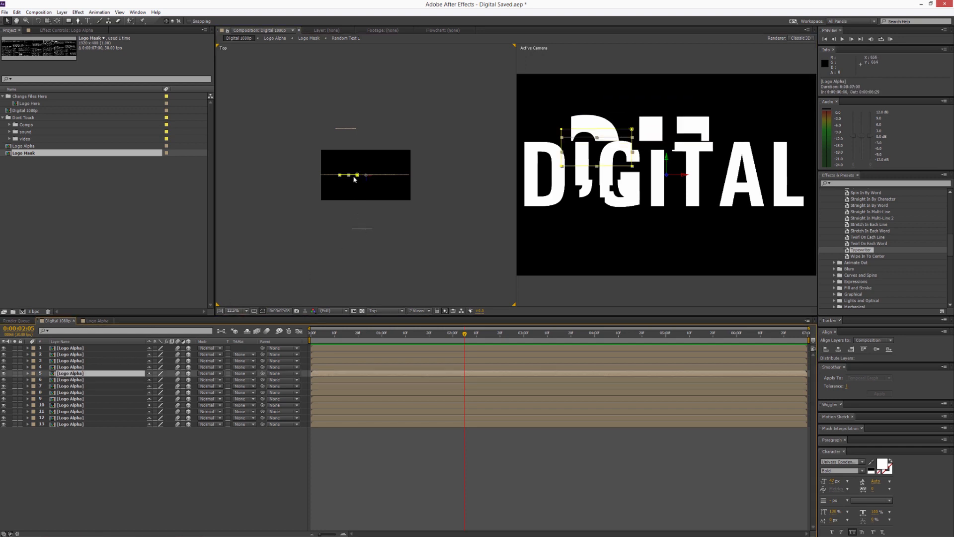
{"action": "left_click_drag", "start_coordinate": [366, 182], "coordinate": [372, 156]}
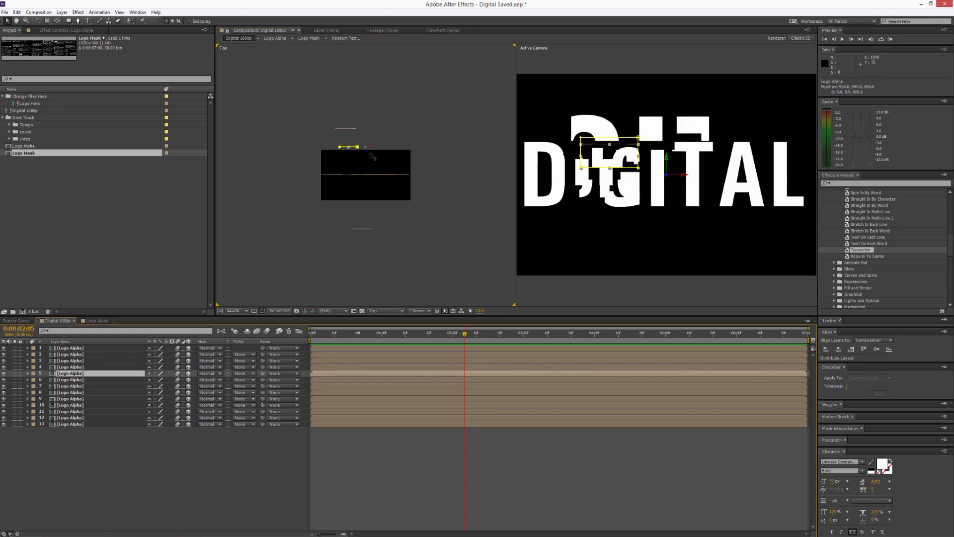
{"action": "left_click", "coordinate": [78, 362]}
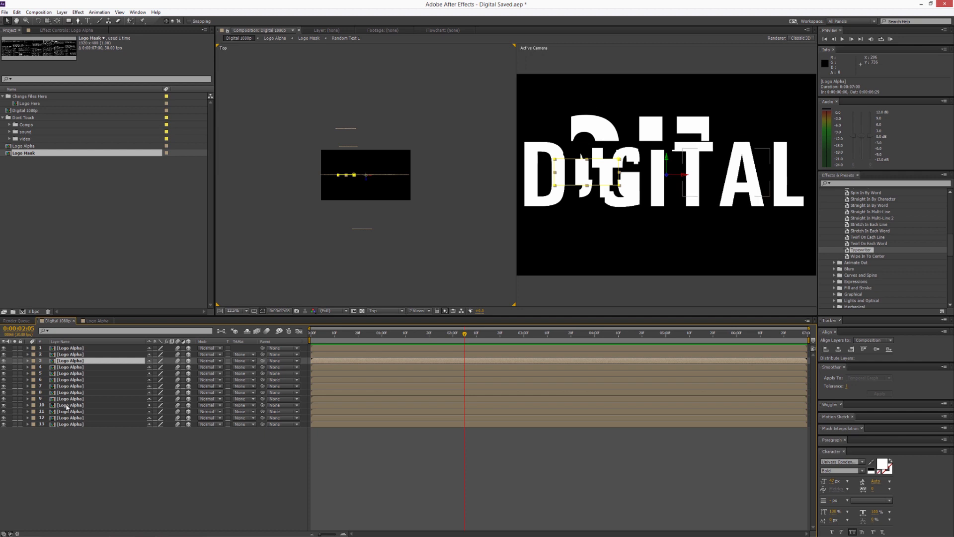
{"action": "left_click", "coordinate": [67, 406]}
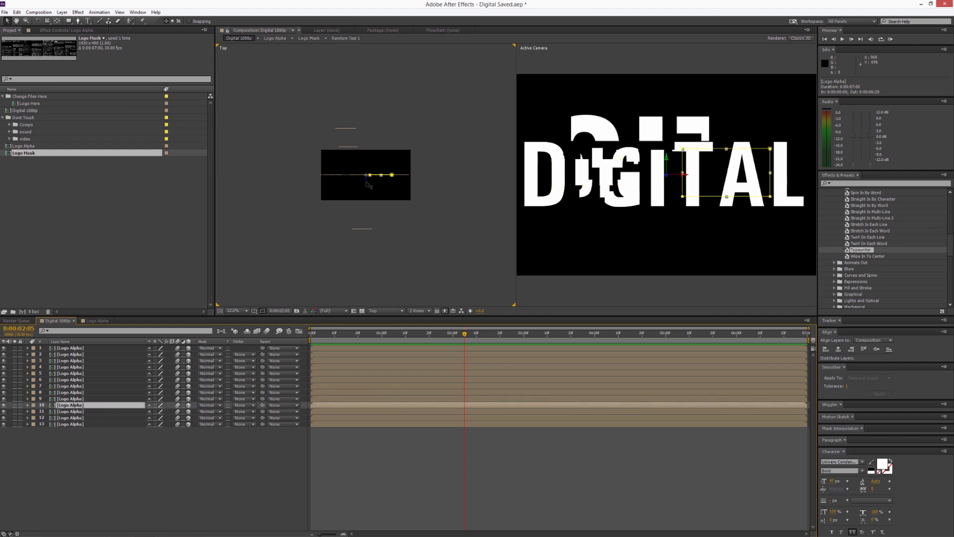
{"action": "left_click_drag", "start_coordinate": [367, 183], "coordinate": [370, 99]}
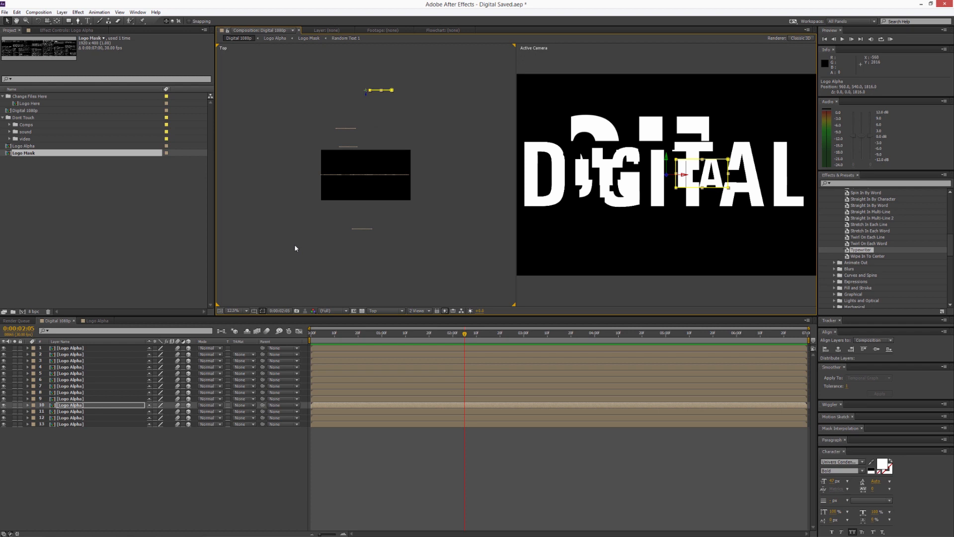
Step: Hide the mask outlines and scale Logo Alpha layer 5 to about 122% to realign its piece with the logo in the camera view
{"action": "left_click", "coordinate": [70, 348]}
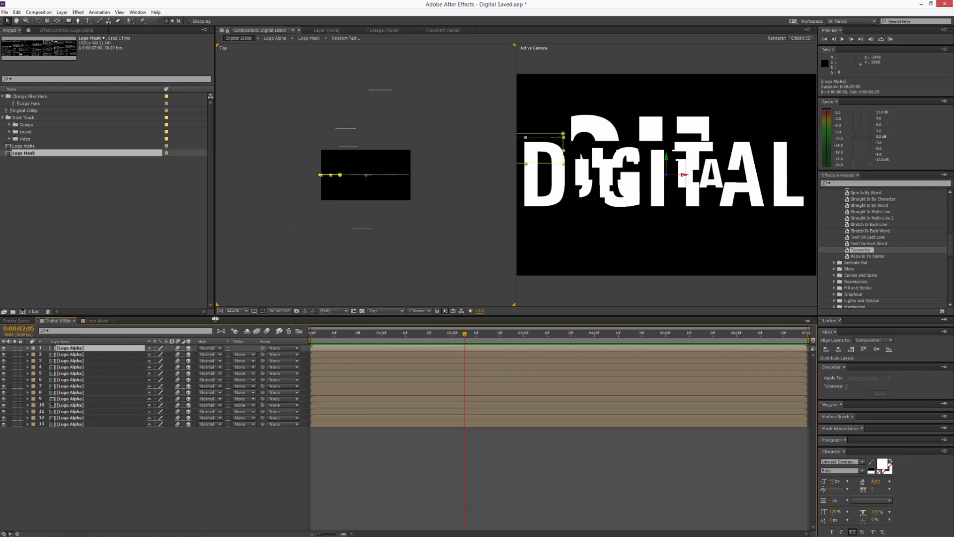
{"action": "left_click", "coordinate": [353, 148]}
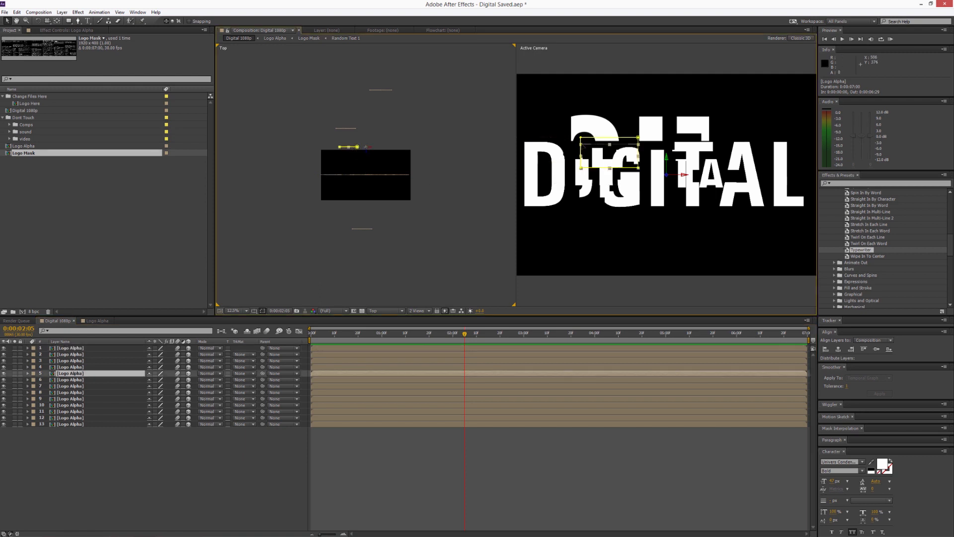
{"action": "left_click", "coordinate": [581, 145]}
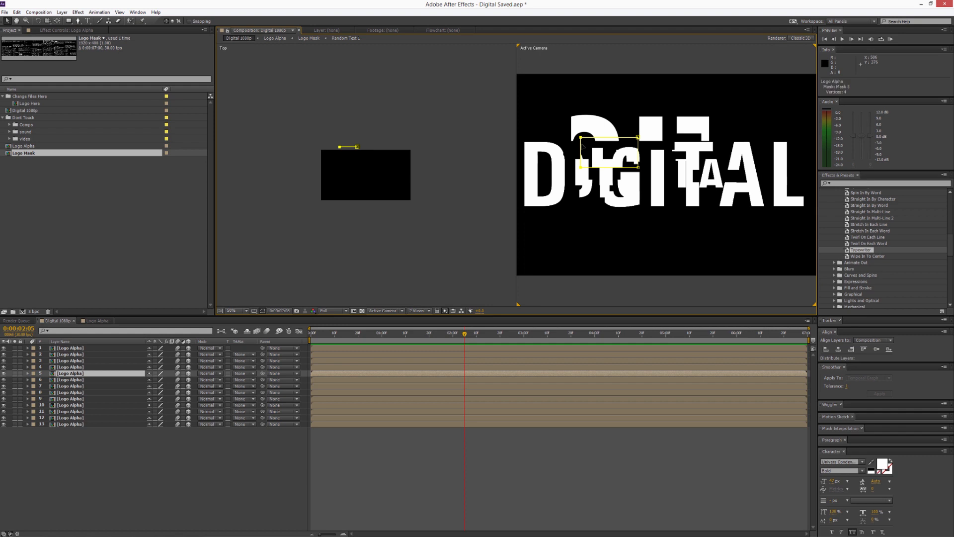
{"action": "left_click", "coordinate": [75, 374]}
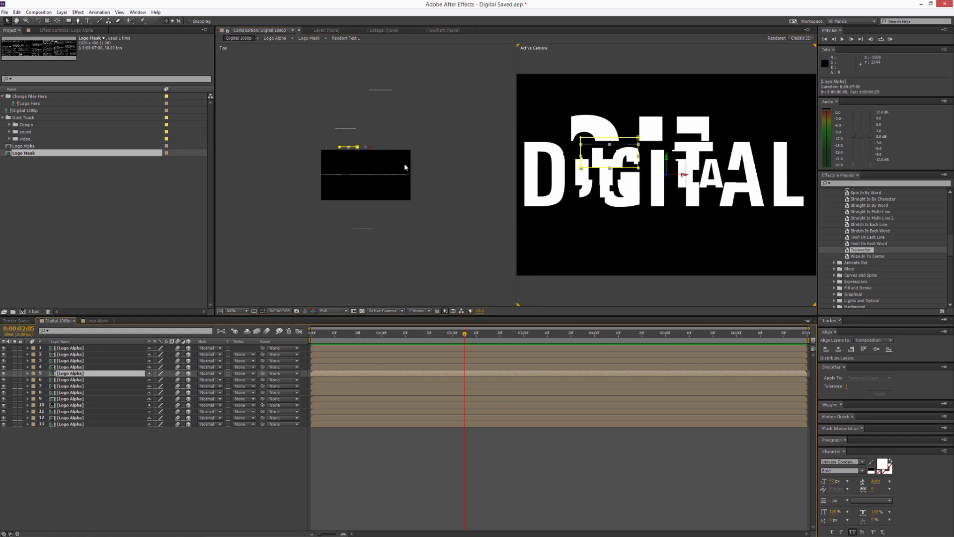
{"action": "left_click", "coordinate": [262, 311]}
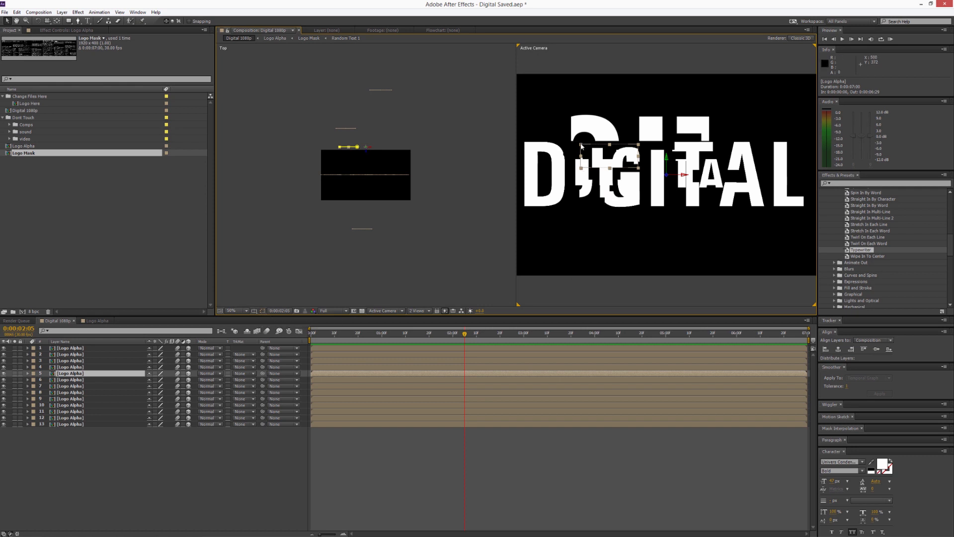
{"action": "left_click_drag", "start_coordinate": [580, 145], "coordinate": [562, 123]}
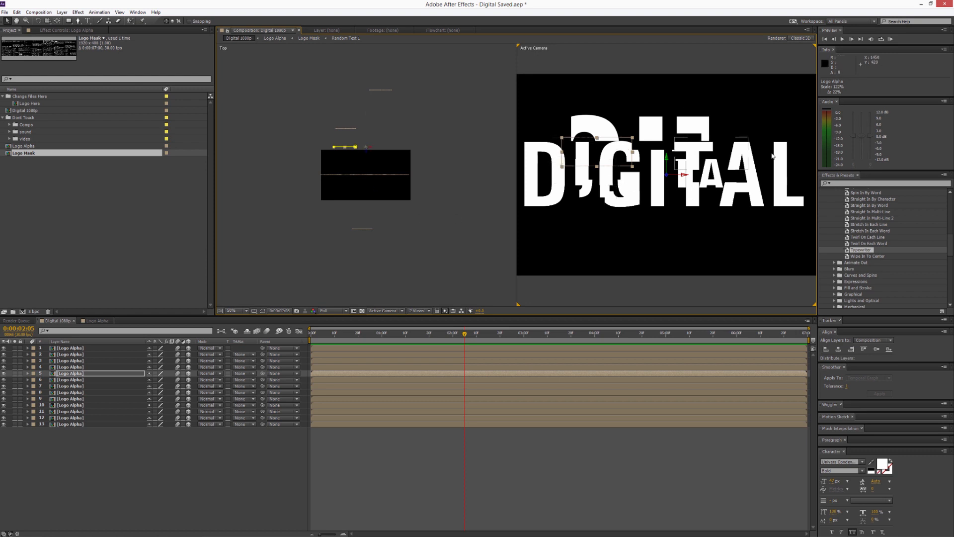
{"action": "left_click", "coordinate": [68, 380]}
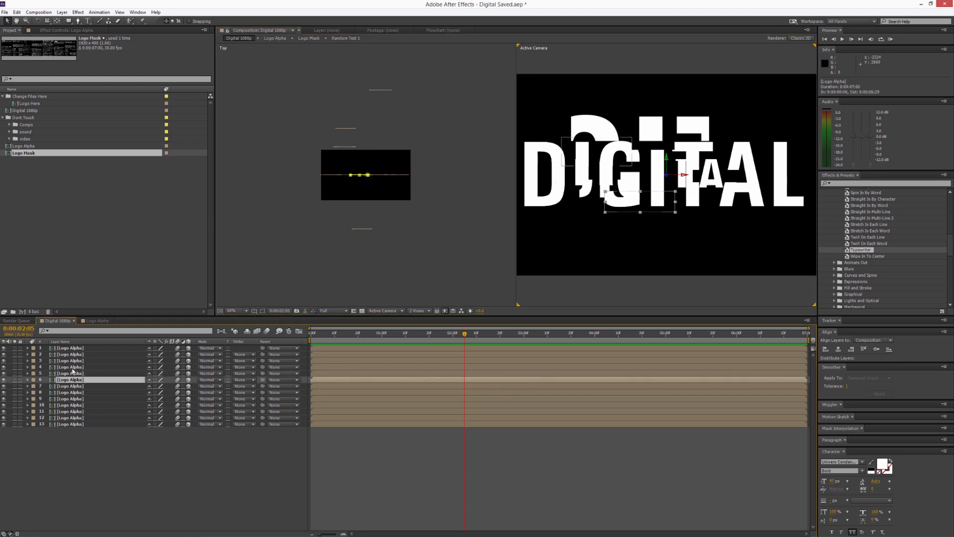
Step: Scale Logo Alpha layers 5, 4 and 10 to about 123%, 137% and 168% to realign their slices with the DIGITAL text
{"action": "left_click", "coordinate": [335, 148]}
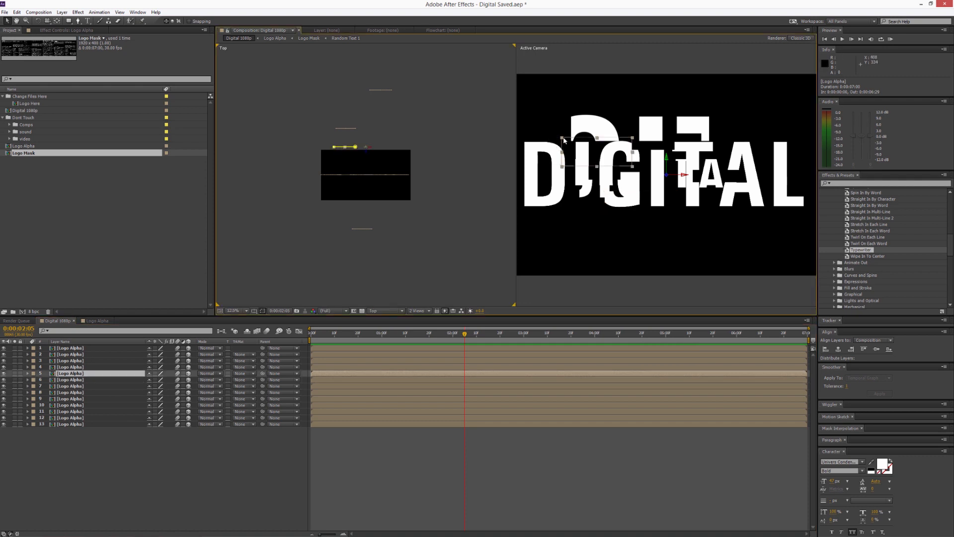
{"action": "left_click_drag", "start_coordinate": [563, 140], "coordinate": [563, 133]}
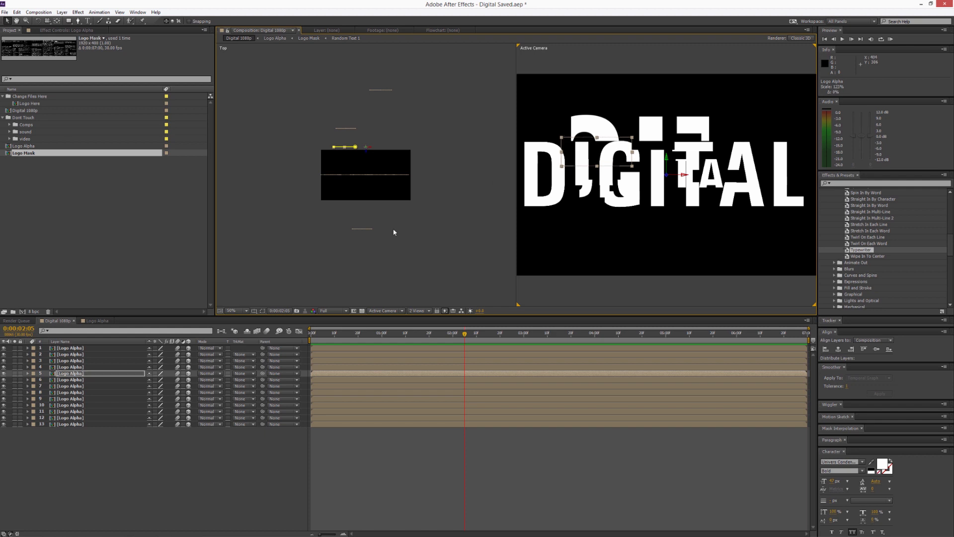
{"action": "left_click", "coordinate": [343, 129]}
{"action": "left_click_drag", "start_coordinate": [579, 204], "coordinate": [547, 229]}
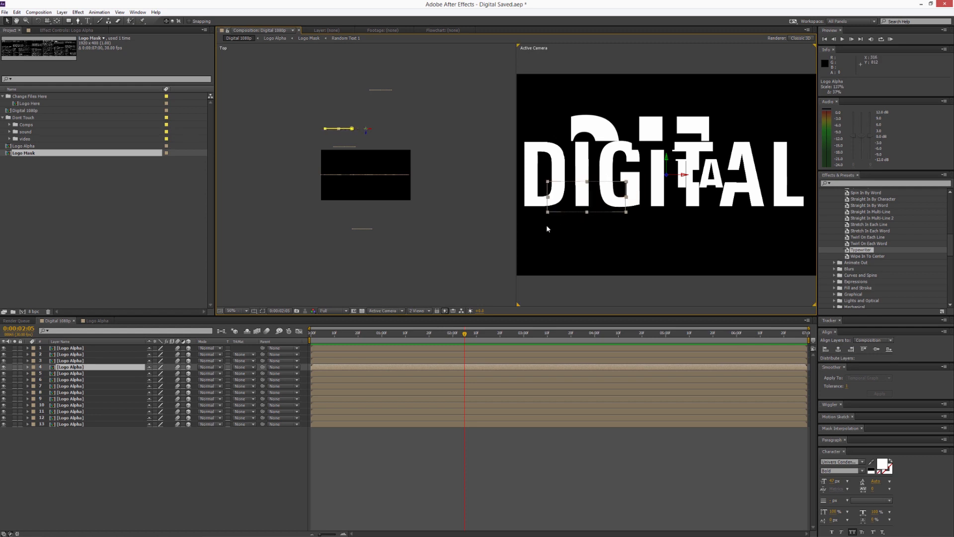
{"action": "key", "text": "Return"}
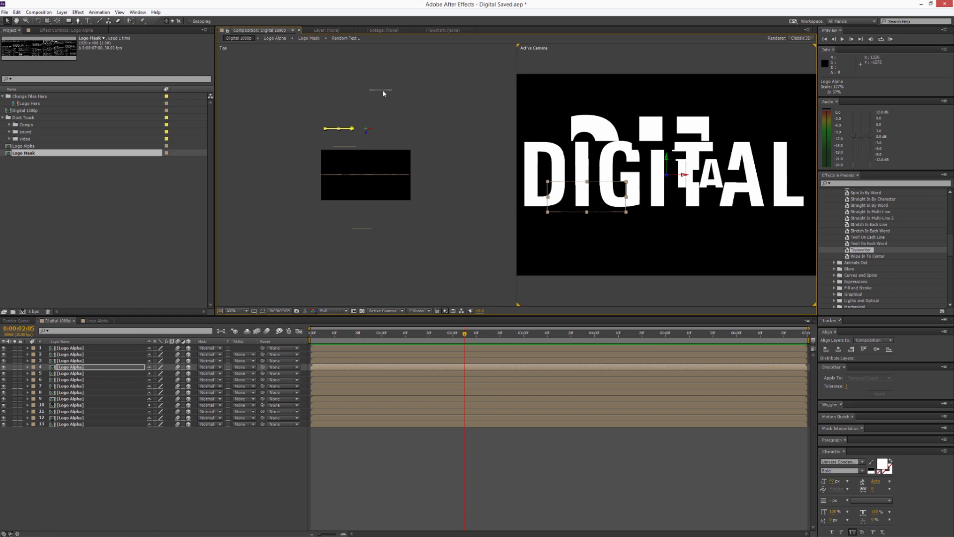
{"action": "left_click", "coordinate": [382, 90]}
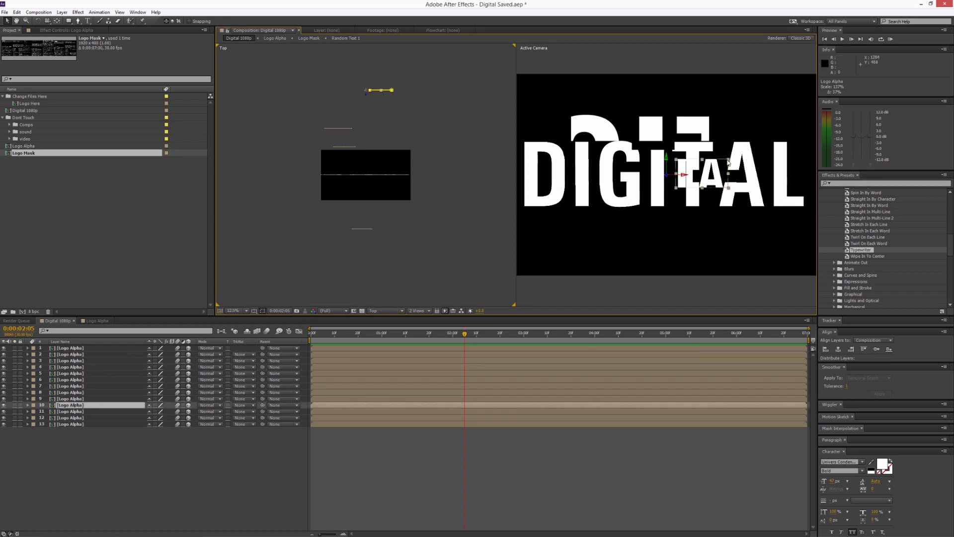
{"action": "left_click_drag", "start_coordinate": [729, 162], "coordinate": [771, 144]}
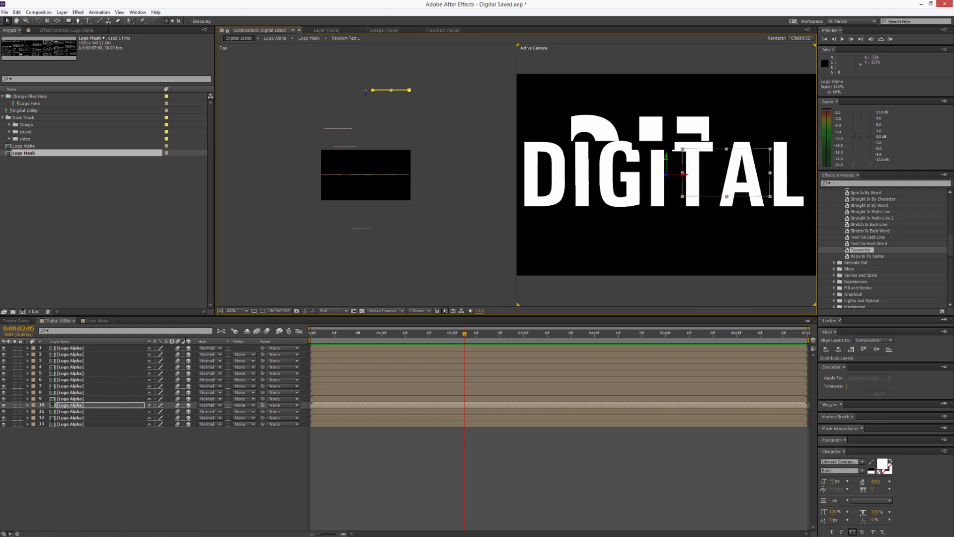
Step: Move Logo Alpha layer 11 back in depth and scale it to about 148% so its slice fits the text again
{"action": "left_click", "coordinate": [688, 183]}
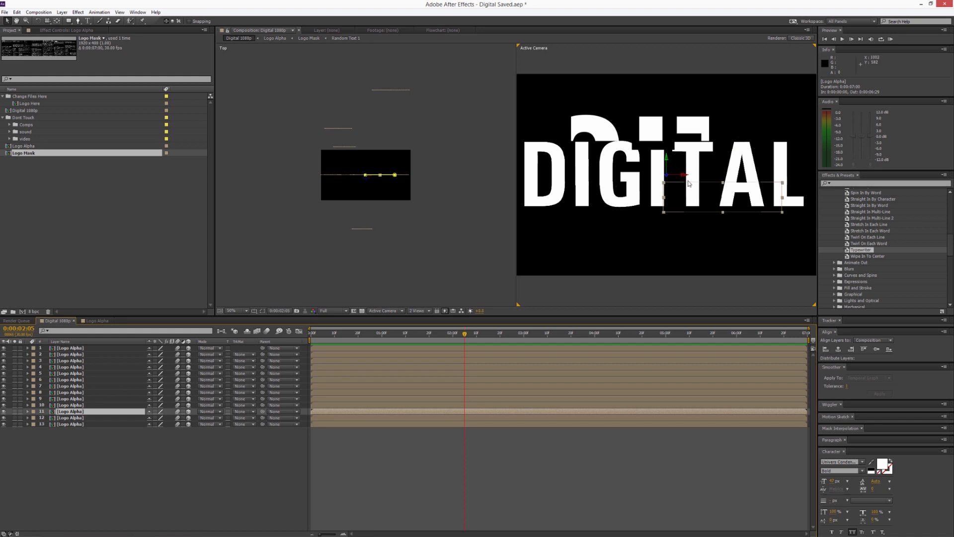
{"action": "left_click_drag", "start_coordinate": [365, 181], "coordinate": [367, 116]}
{"action": "left_click_drag", "start_coordinate": [745, 180], "coordinate": [784, 157]}
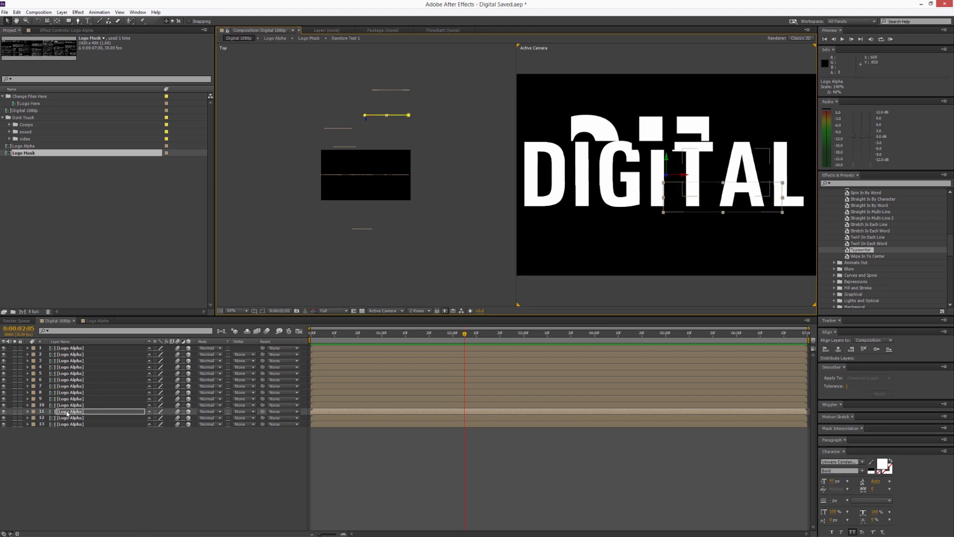
Step: Bring Logo Alpha layer 8 forward towards the camera and scale it to about 72% to match the text
{"action": "left_click", "coordinate": [367, 178]}
{"action": "left_click", "coordinate": [366, 178]}
{"action": "left_click_drag", "start_coordinate": [366, 180], "coordinate": [364, 214]}
{"action": "left_click_drag", "start_coordinate": [705, 144], "coordinate": [704, 152]}
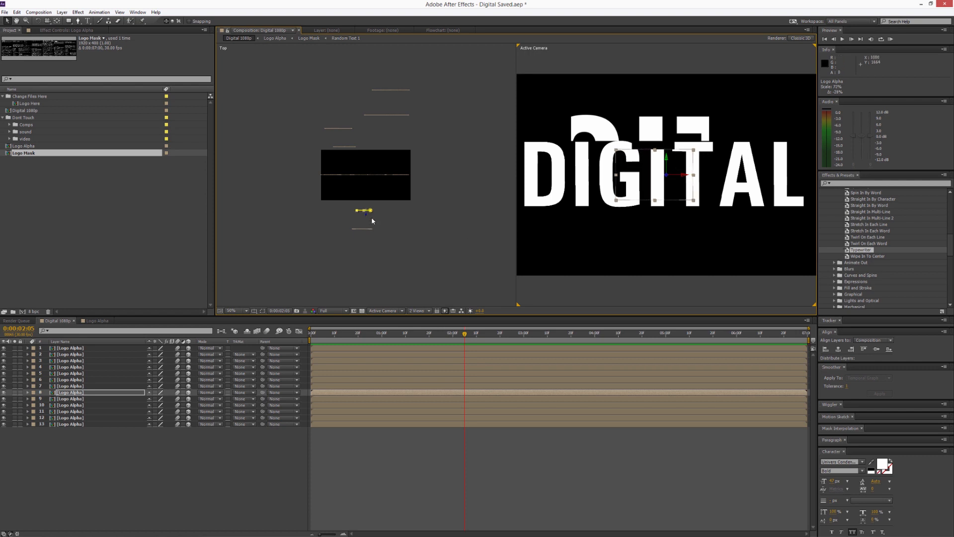
Step: Move Logo Alpha layer 12 back in depth and scale it to about 132% so the AL slice lines up
{"action": "left_click", "coordinate": [396, 175]}
{"action": "left_click_drag", "start_coordinate": [367, 181], "coordinate": [374, 142]}
{"action": "key", "text": "Return"}
{"action": "left_click_drag", "start_coordinate": [793, 148], "coordinate": [834, 116]}
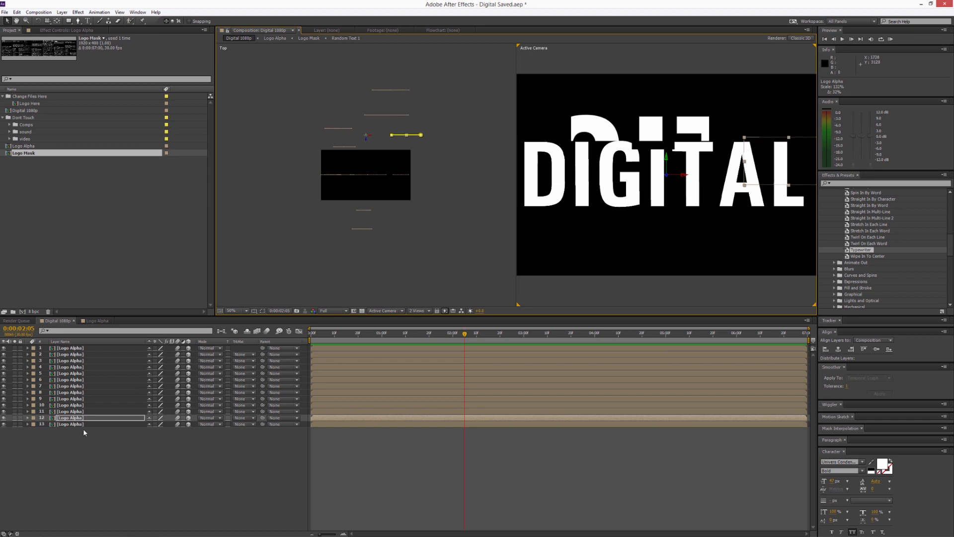
Step: Move Logo Alpha layer 9 back in depth to a Z position of about 2624 and scale it to 200%
{"action": "left_click", "coordinate": [376, 176]}
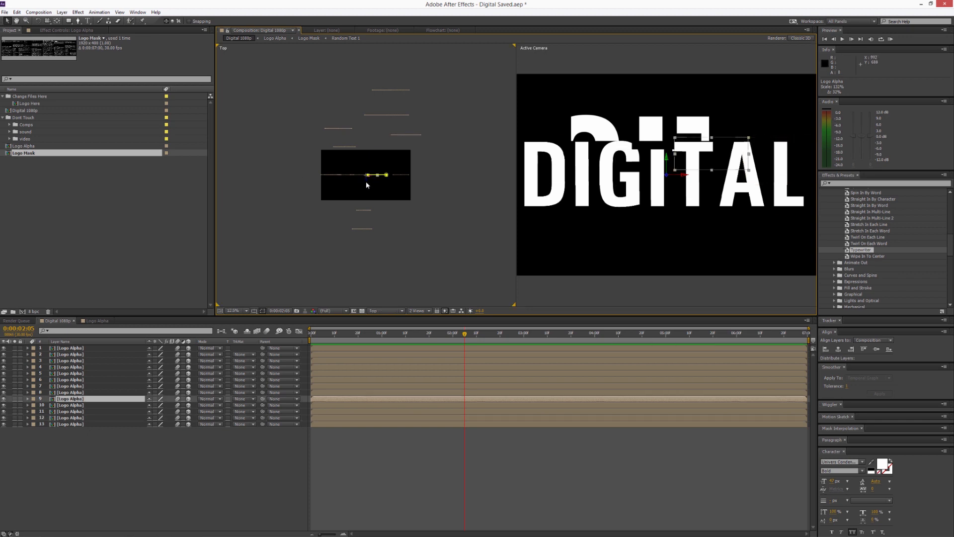
{"action": "left_click_drag", "start_coordinate": [367, 181], "coordinate": [383, 62]}
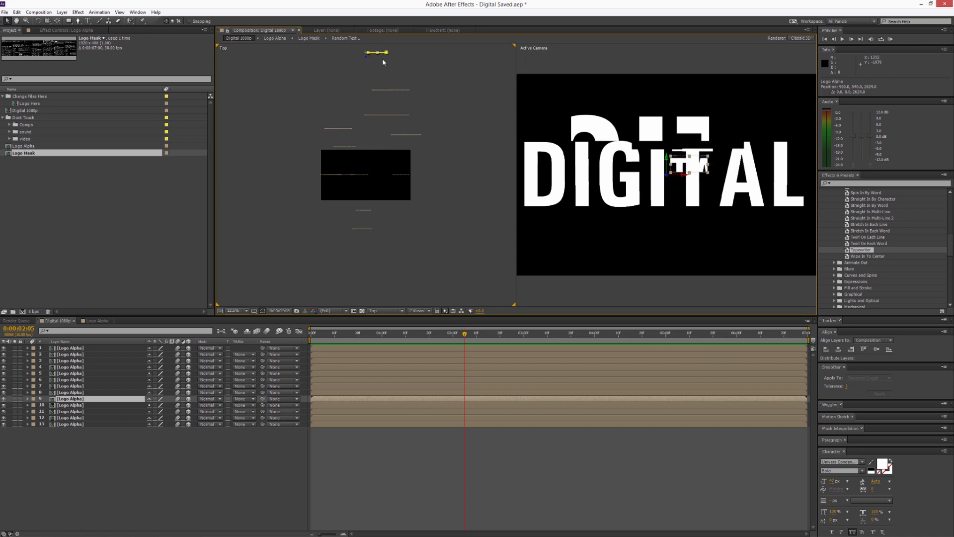
{"action": "left_click_drag", "start_coordinate": [709, 156], "coordinate": [750, 135]}
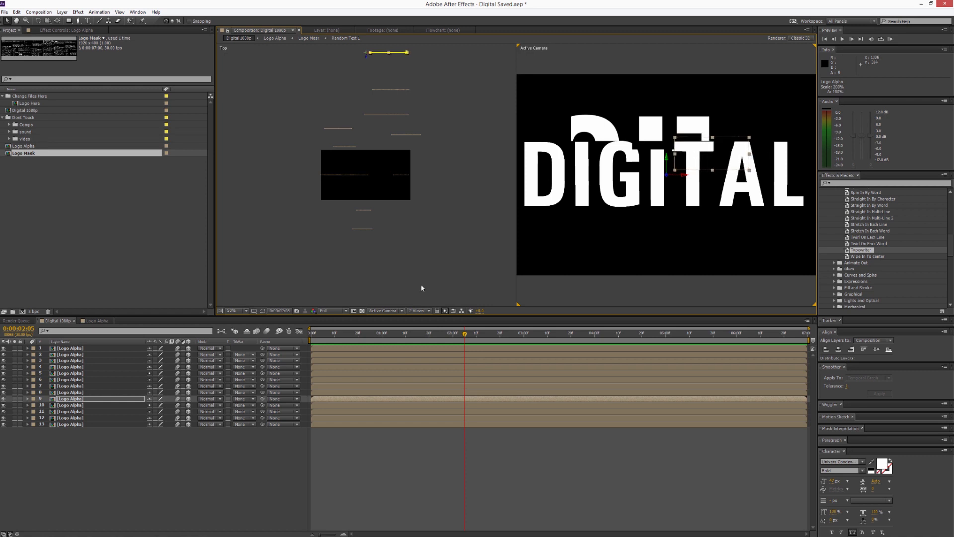
Step: Bring Logo Alpha layer 1 forward to a Z position of about -488 and scale it to 82% to refit the D
{"action": "left_click", "coordinate": [332, 175]}
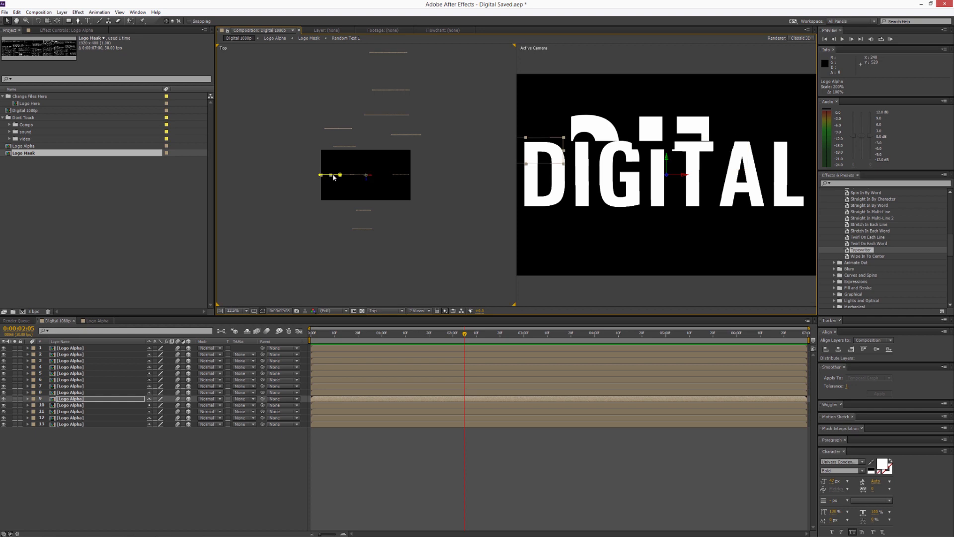
{"action": "left_click_drag", "start_coordinate": [368, 187], "coordinate": [368, 210]}
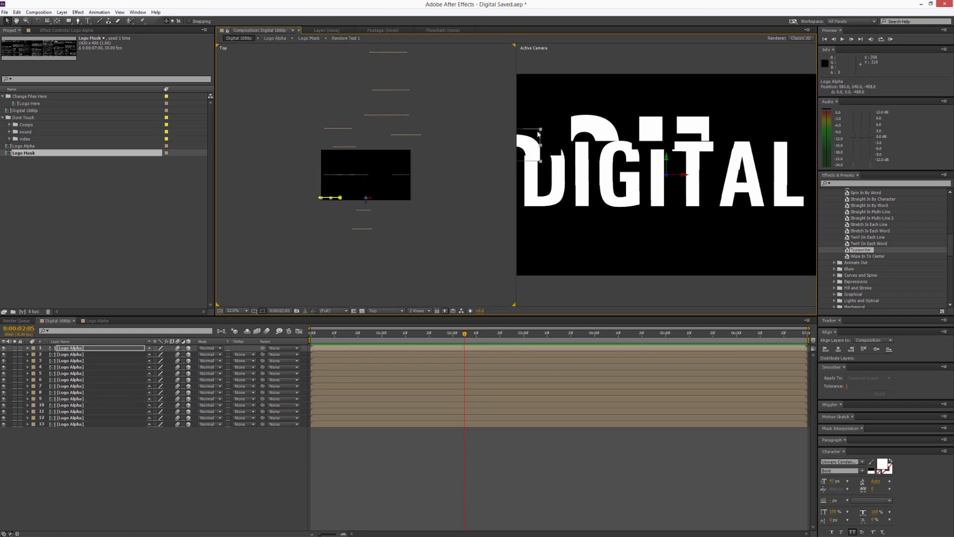
{"action": "left_click_drag", "start_coordinate": [541, 130], "coordinate": [536, 140]}
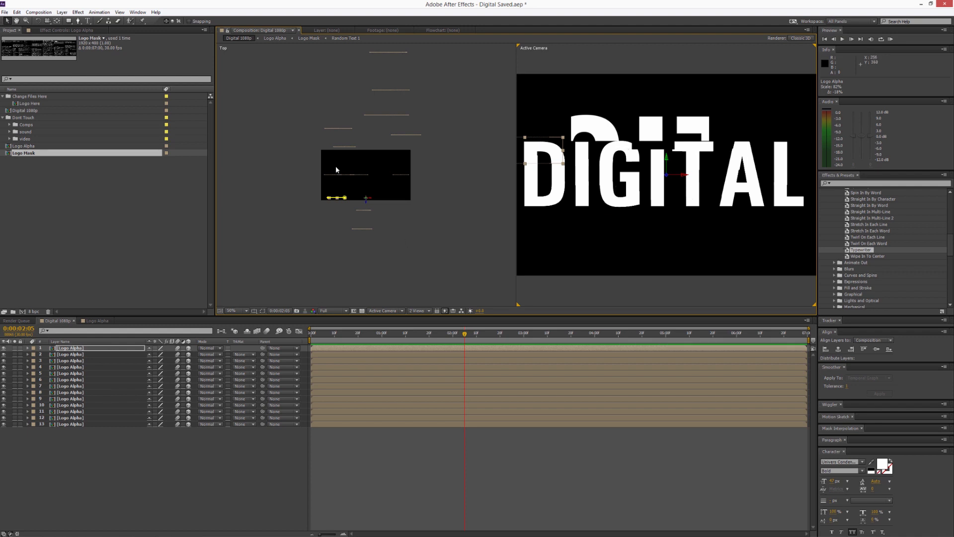
Step: Move Logo Alpha layer 3 far back in depth to a Z position of about 3448 and scale it to about 230%
{"action": "left_click", "coordinate": [336, 188]}
{"action": "left_click", "coordinate": [342, 175]}
{"action": "left_click_drag", "start_coordinate": [368, 181], "coordinate": [381, 93]}
{"action": "scroll", "coordinate": [381, 95], "scroll_direction": "down", "scroll_amount": 1}
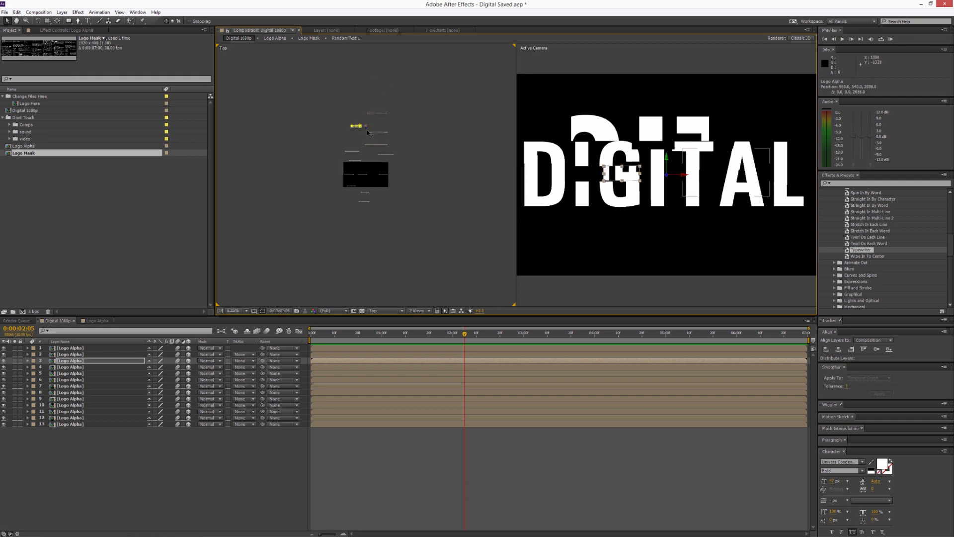
{"action": "left_click_drag", "start_coordinate": [368, 129], "coordinate": [370, 97]}
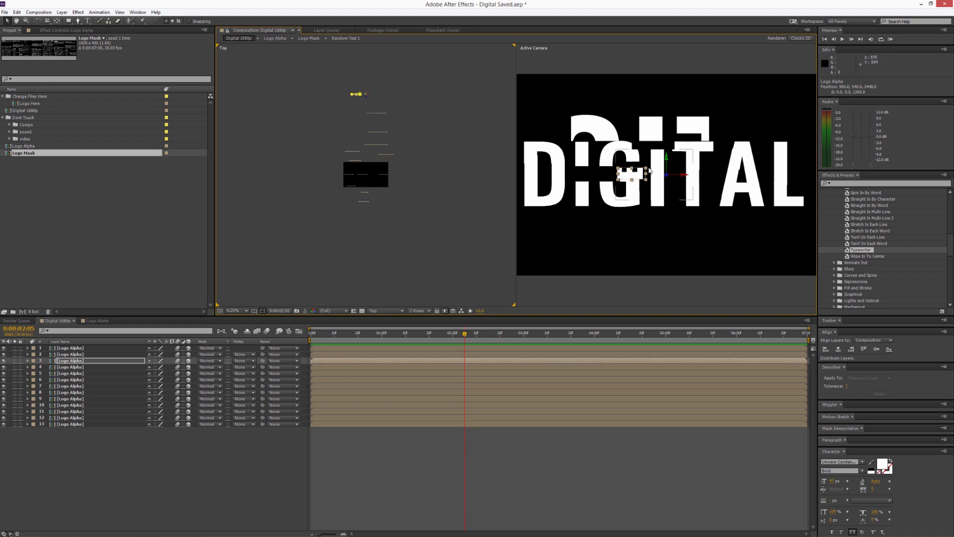
{"action": "left_click_drag", "start_coordinate": [646, 170], "coordinate": [620, 141]}
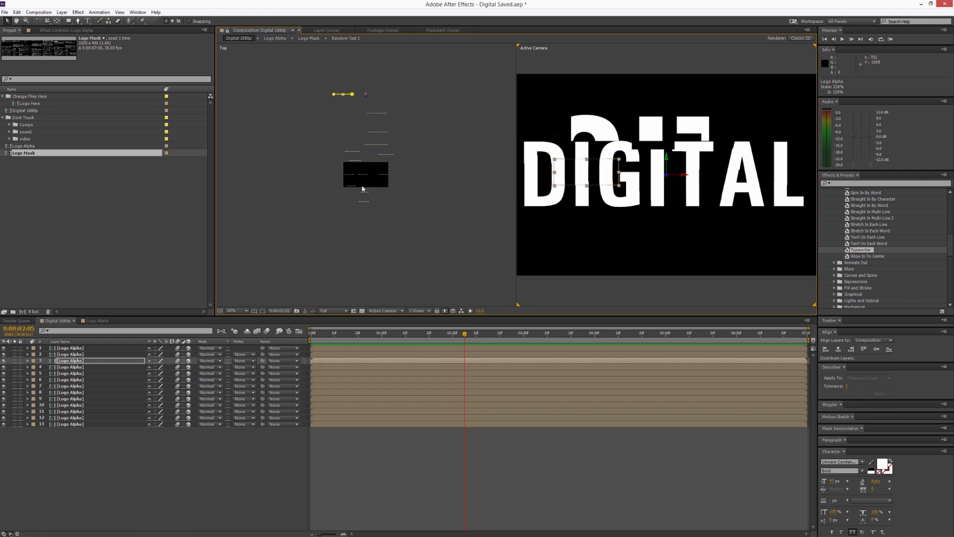
Step: Move Logo Alpha layer 6 slightly back in depth and scale it to about 102% to realign its slice
{"action": "left_click", "coordinate": [364, 176]}
{"action": "left_click", "coordinate": [364, 174]}
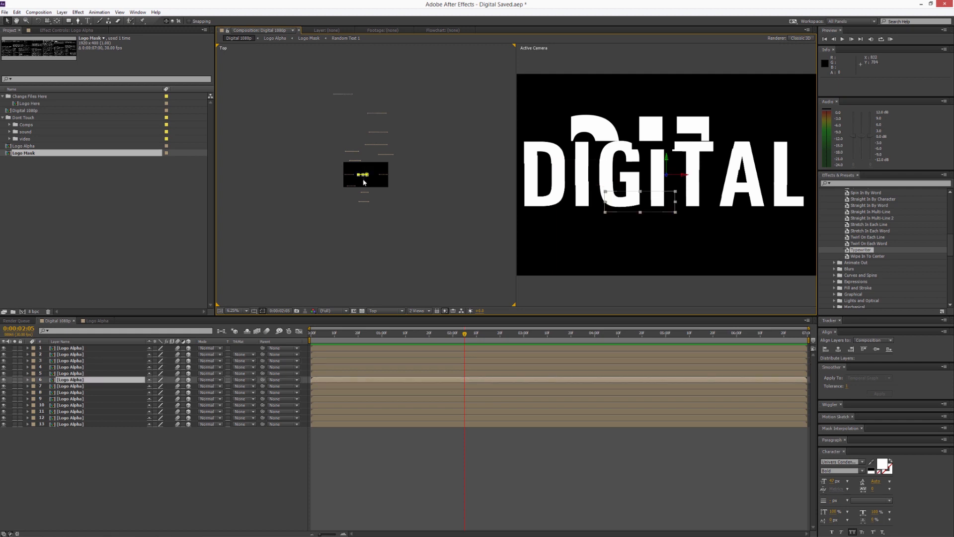
{"action": "scroll", "coordinate": [369, 183], "scroll_direction": "up", "scroll_amount": 1}
{"action": "mouse_move", "coordinate": [369, 184]}
{"action": "left_mouse_down"}
{"action": "mouse_move", "coordinate": [371, 226]}
{"action": "mouse_move", "coordinate": [373, 158]}
{"action": "mouse_move", "coordinate": [379, 174]}
{"action": "left_mouse_up"}
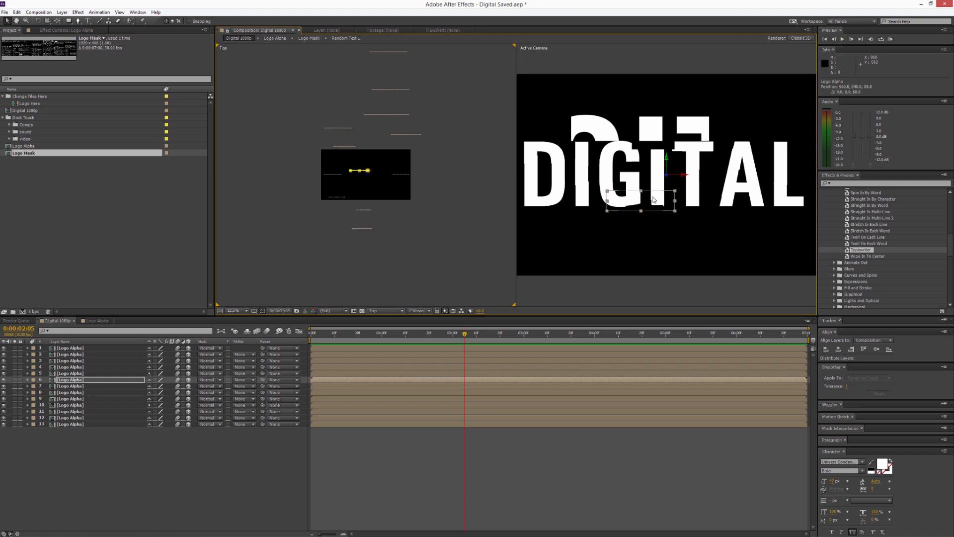
{"action": "mouse_move", "coordinate": [676, 193]}
{"action": "left_mouse_down"}
{"action": "mouse_move", "coordinate": [619, 191]}
{"action": "mouse_move", "coordinate": [676, 194]}
{"action": "left_mouse_up"}
{"action": "key", "text": "ctrl+z"}
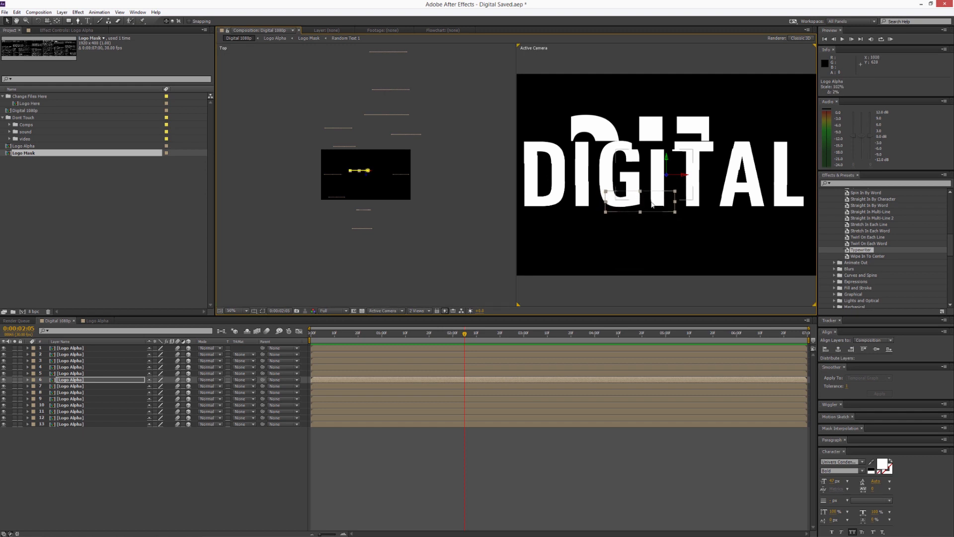
Step: Bring Logo Alpha layer 13 forward to a Z position of about -408 and scale it to 85% to refit the L
{"action": "left_click", "coordinate": [419, 170]}
{"action": "left_click", "coordinate": [396, 176]}
{"action": "left_click_drag", "start_coordinate": [367, 187], "coordinate": [367, 206]}
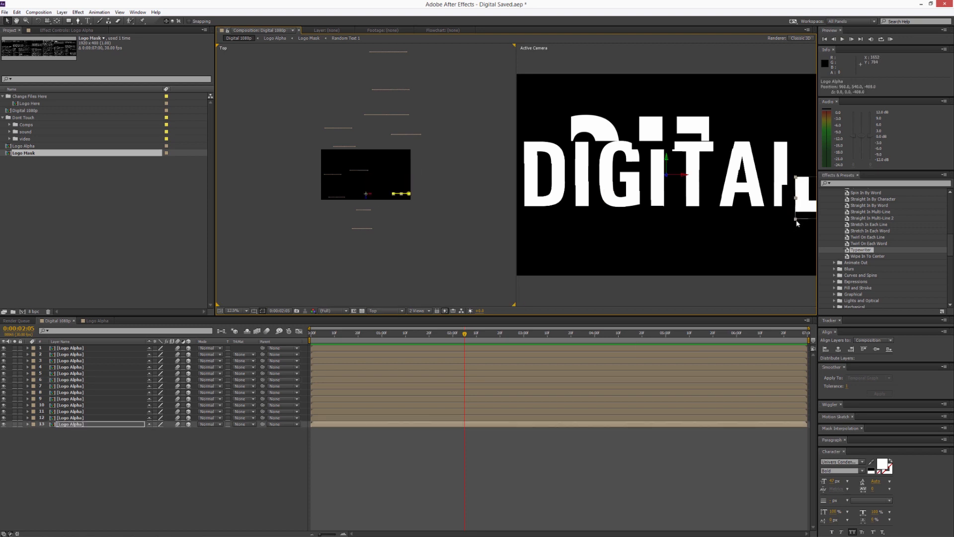
{"action": "left_click_drag", "start_coordinate": [796, 220], "coordinate": [778, 224]}
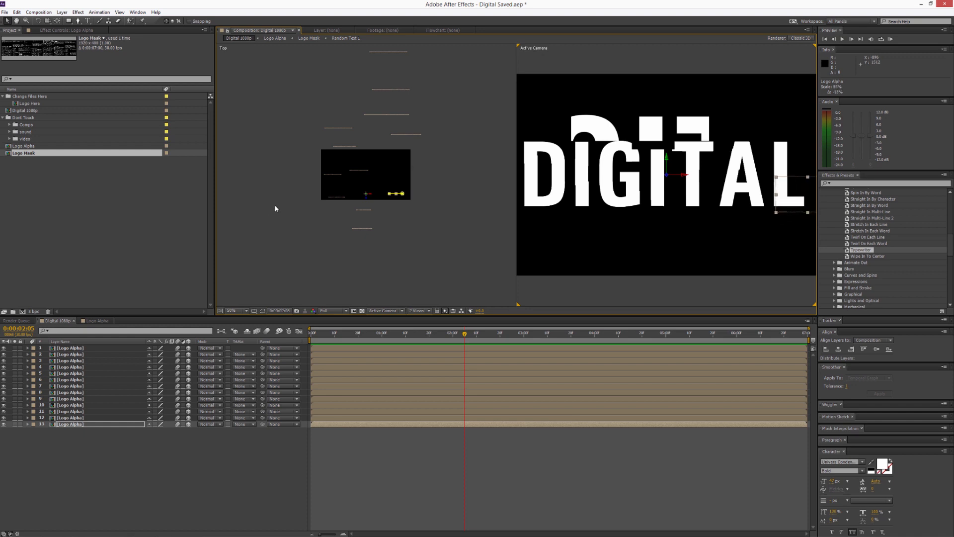
Step: Move Logo Alpha layer 2 back to a Z position of about 1656 and scale it to about 162% to refit the D
{"action": "left_click", "coordinate": [340, 176]}
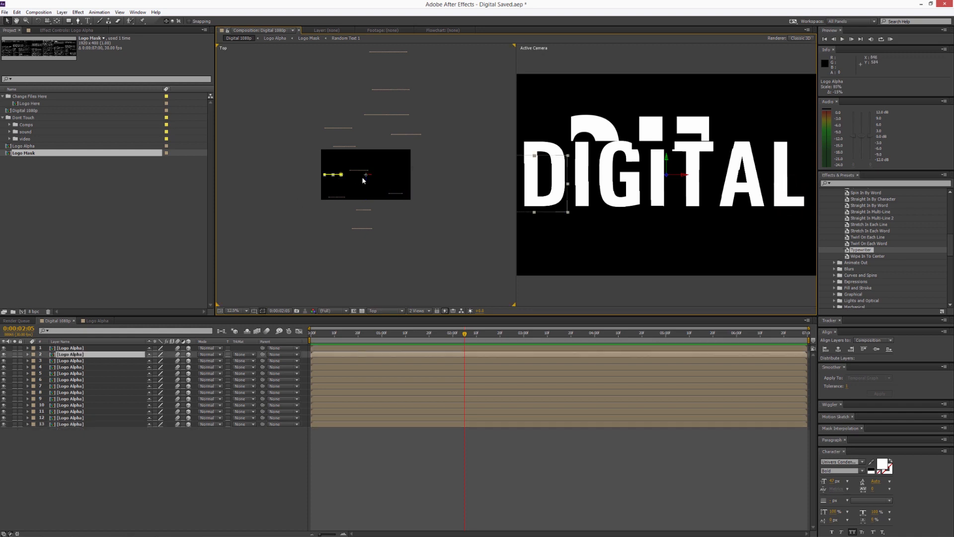
{"action": "left_click_drag", "start_coordinate": [365, 178], "coordinate": [377, 96]}
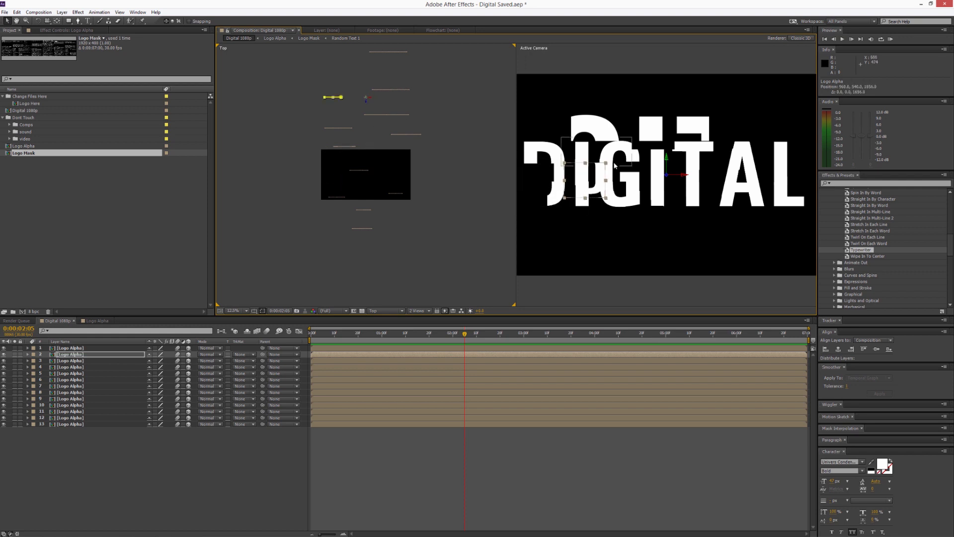
{"action": "left_click_drag", "start_coordinate": [609, 164], "coordinate": [569, 58]}
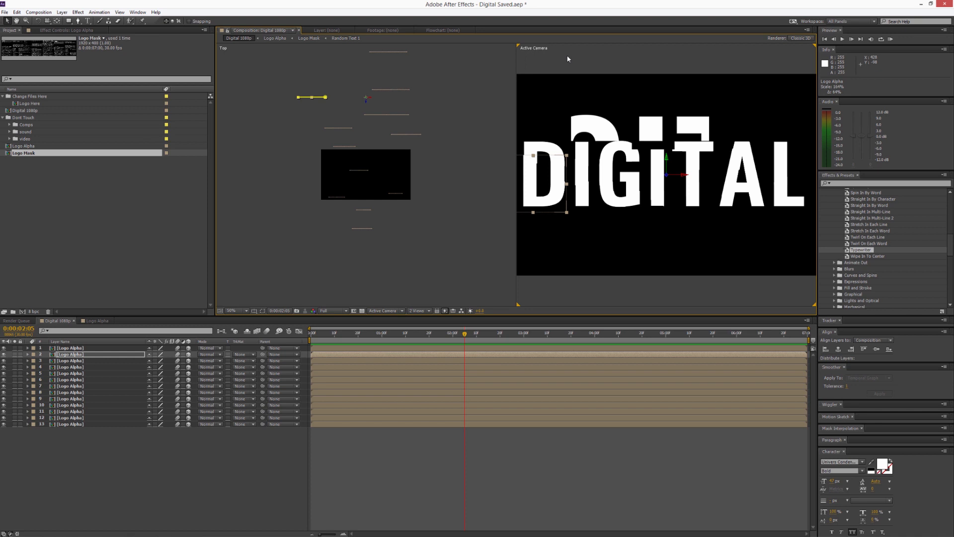
{"action": "left_click_drag", "start_coordinate": [568, 63], "coordinate": [570, 73]}
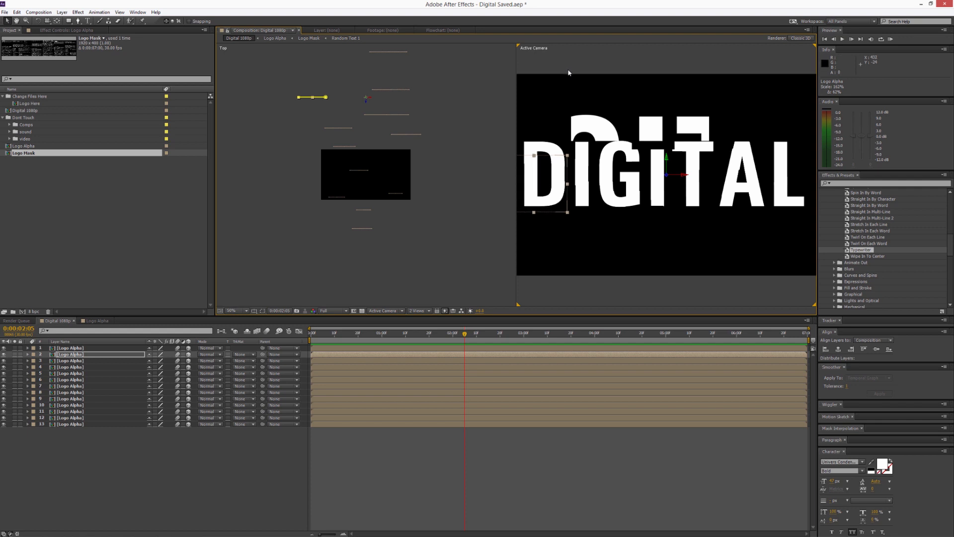
Step: Scale Logo Alpha layer 7 to 57% so the oversized upper slice fits the text, undoing the accidental uneven stretch
{"action": "left_click", "coordinate": [704, 126]}
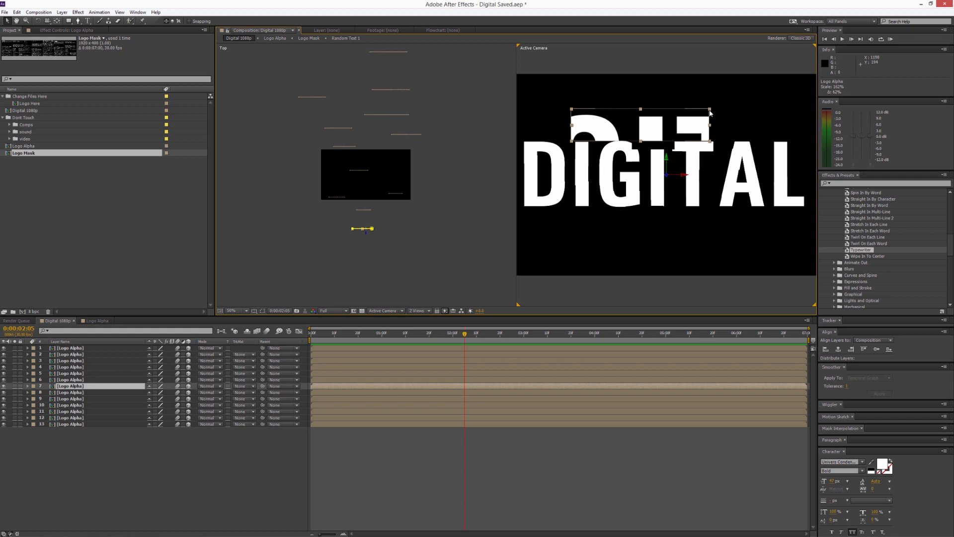
{"action": "left_click_drag", "start_coordinate": [709, 113], "coordinate": [737, 83]}
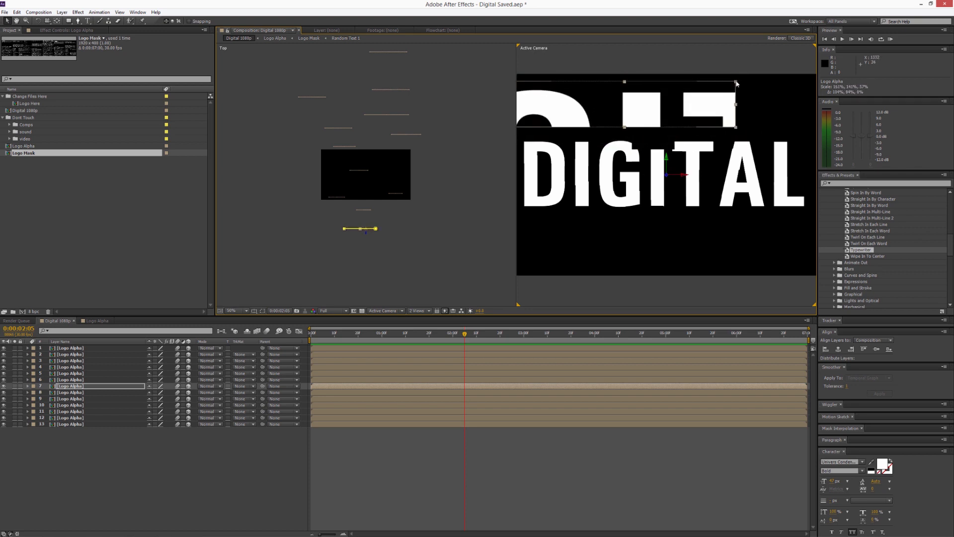
{"action": "left_click", "coordinate": [17, 12]}
{"action": "left_click", "coordinate": [20, 22]}
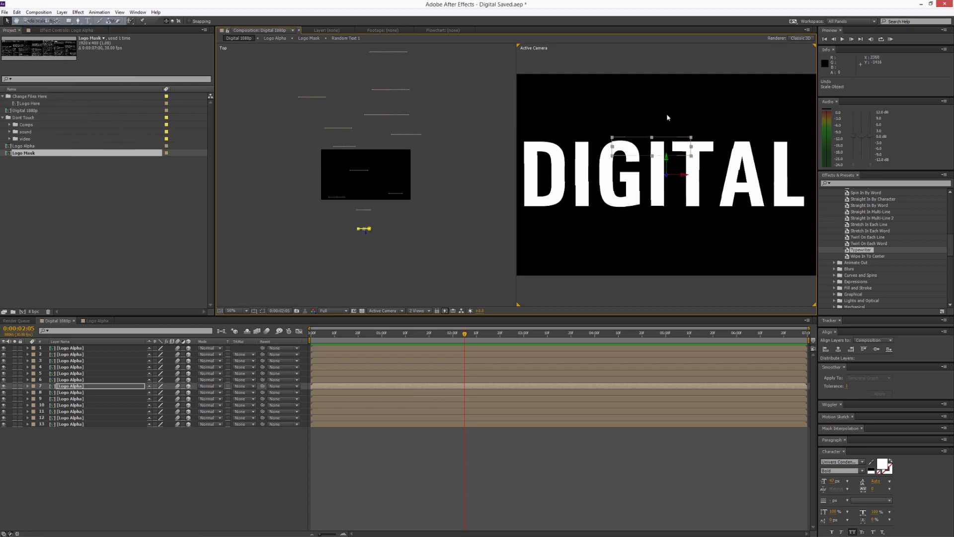
{"action": "left_click_drag", "start_coordinate": [692, 138], "coordinate": [691, 117]}
{"action": "scroll", "coordinate": [663, 169], "scroll_direction": "down", "scroll_amount": 2}
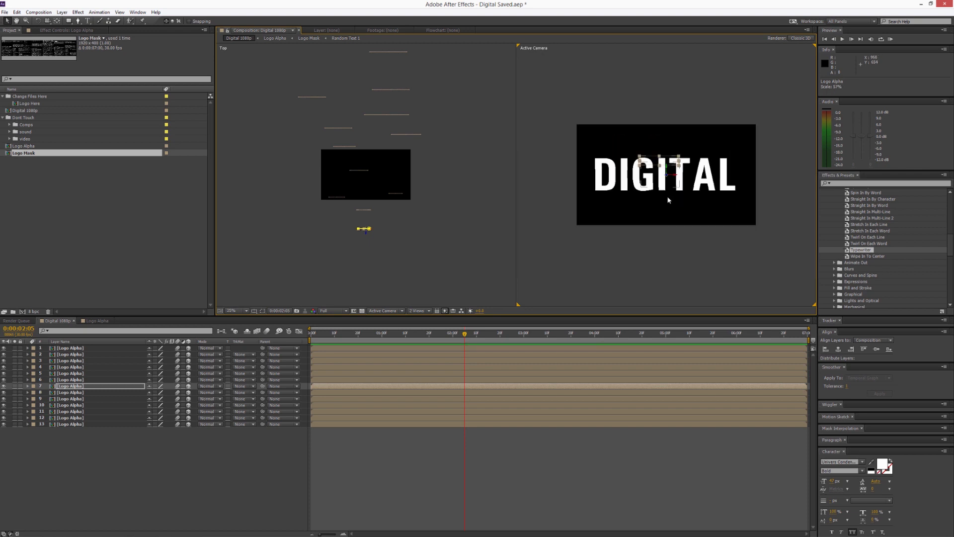
{"action": "scroll", "coordinate": [663, 169], "scroll_direction": "up", "scroll_amount": 2}
{"action": "left_click", "coordinate": [69, 348]}
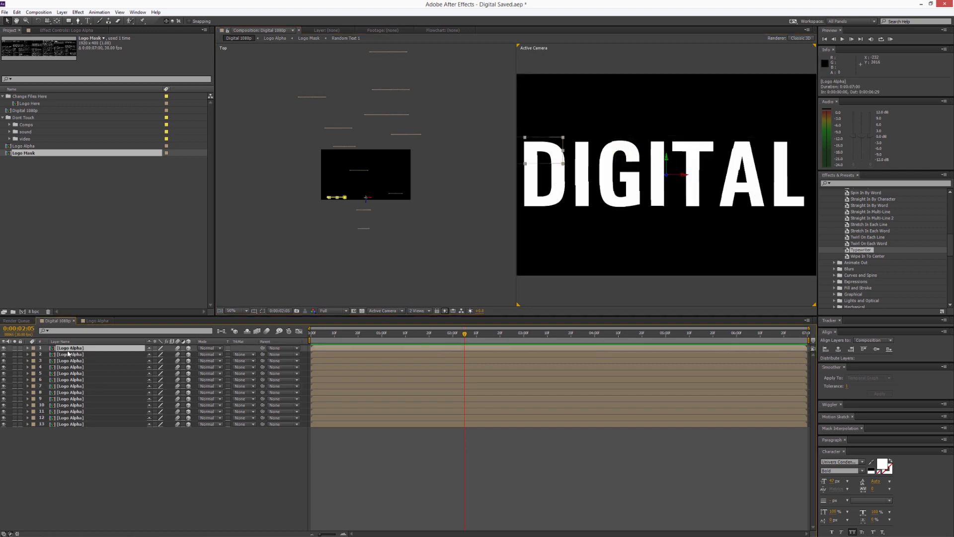
{"action": "scroll", "coordinate": [622, 162], "scroll_direction": "down", "scroll_amount": 3}
{"action": "scroll", "coordinate": [637, 162], "scroll_direction": "up", "scroll_amount": 3}
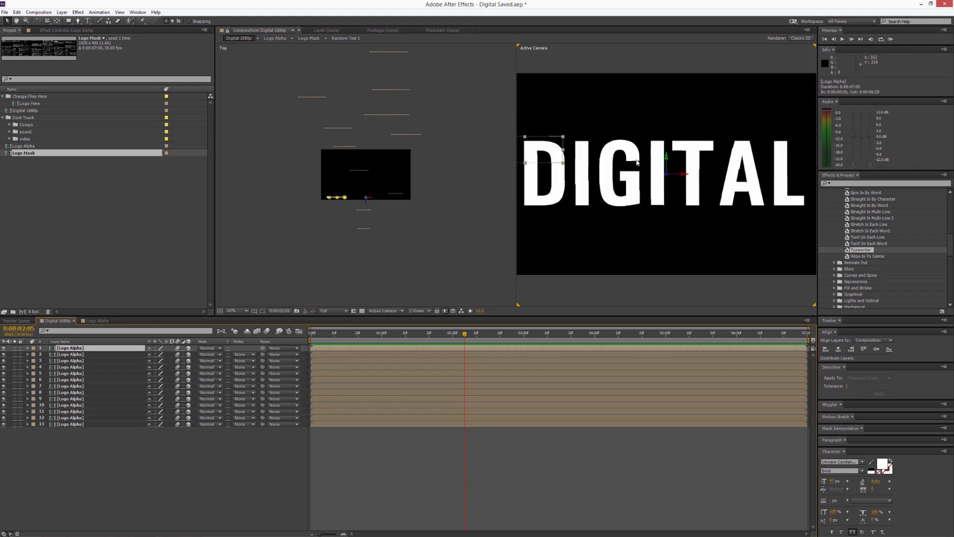
{"action": "scroll", "coordinate": [297, 182], "scroll_direction": "down", "scroll_amount": 2}
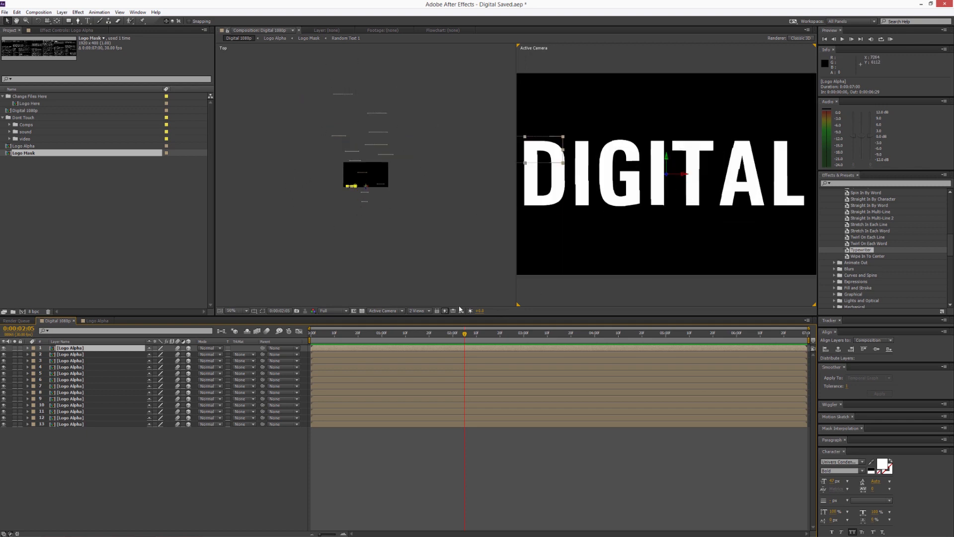
Step: Return to a single active camera view and precompose all Logo Alpha layers as Digital Mask, moving all attributes into it
{"action": "left_click", "coordinate": [428, 312]}
{"action": "left_click", "coordinate": [420, 325]}
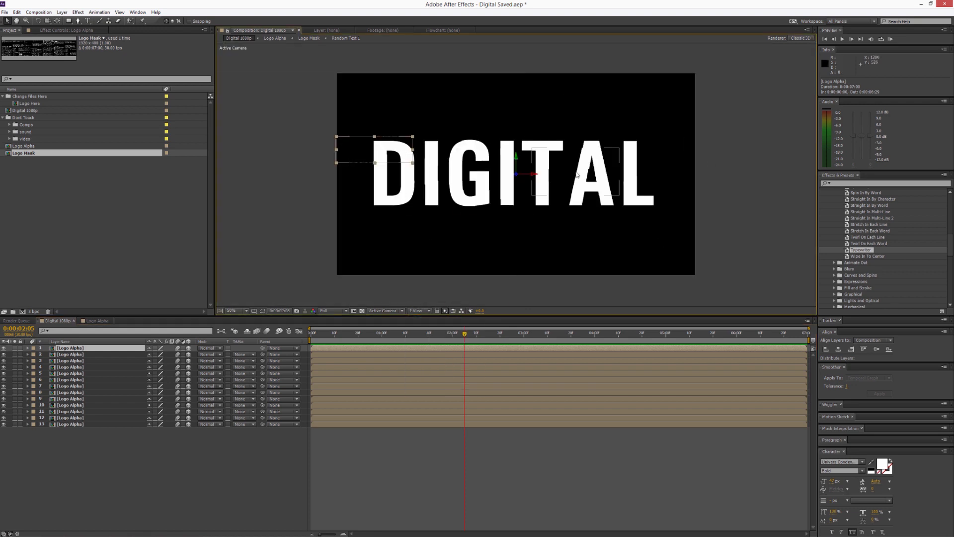
{"action": "left_click", "coordinate": [311, 174]}
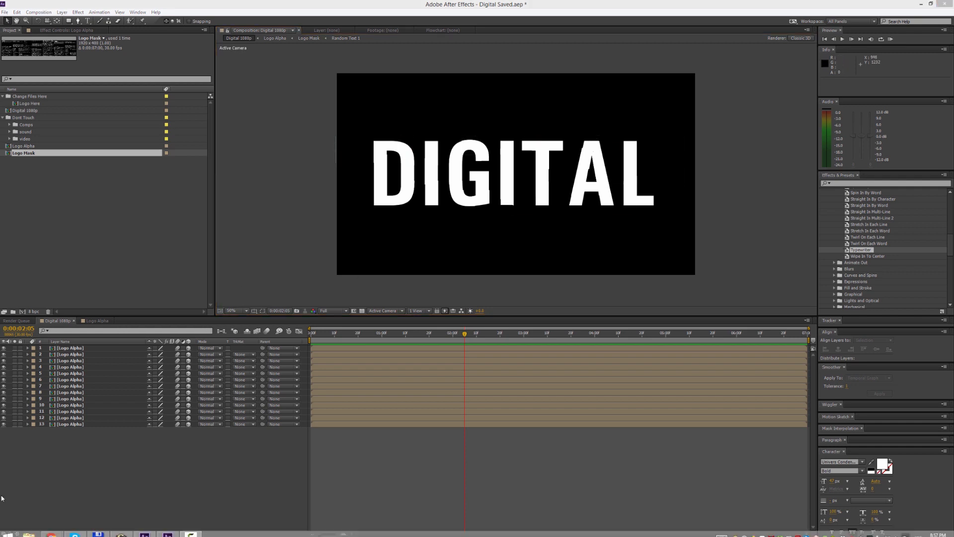
{"action": "key", "text": "ctrl+a"}
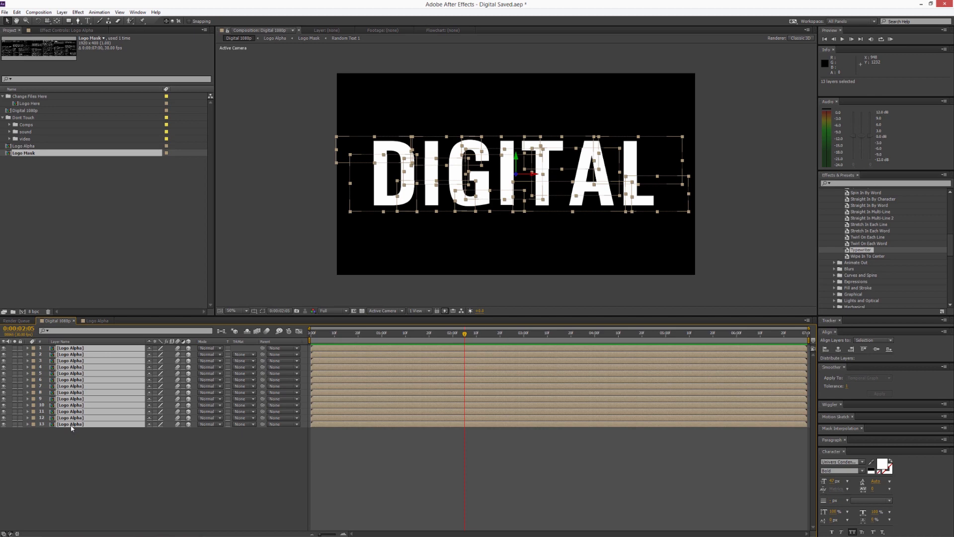
{"action": "left_click", "coordinate": [62, 13]}
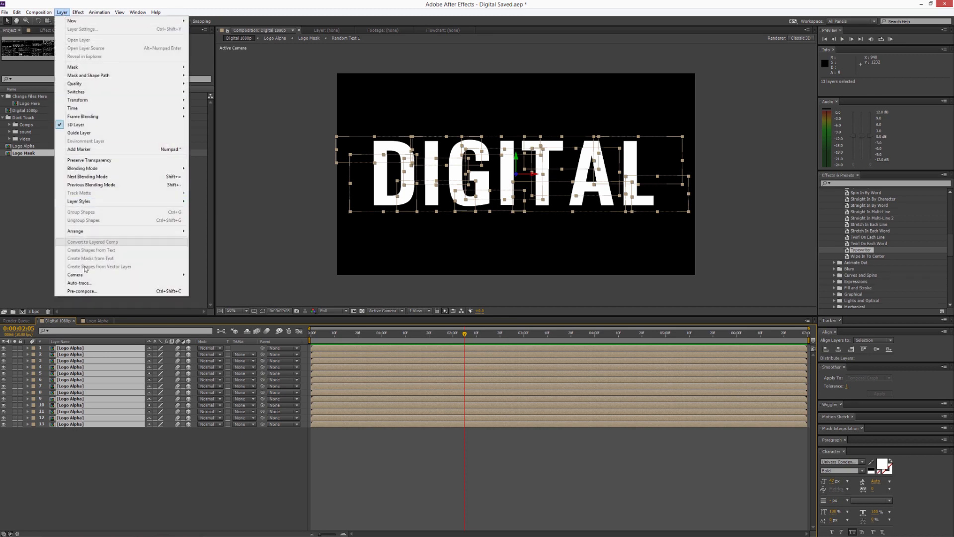
{"action": "left_click", "coordinate": [82, 292]}
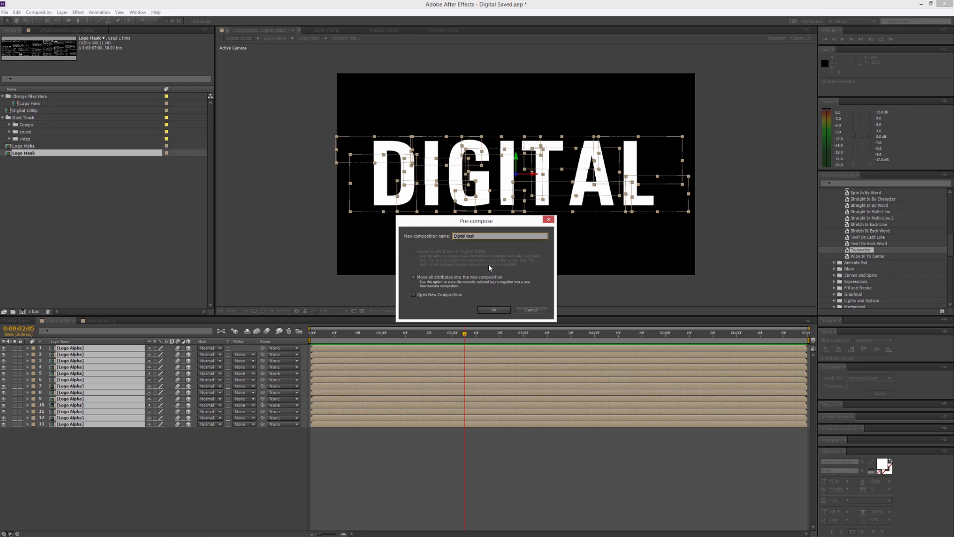
{"action": "key", "text": "Return"}
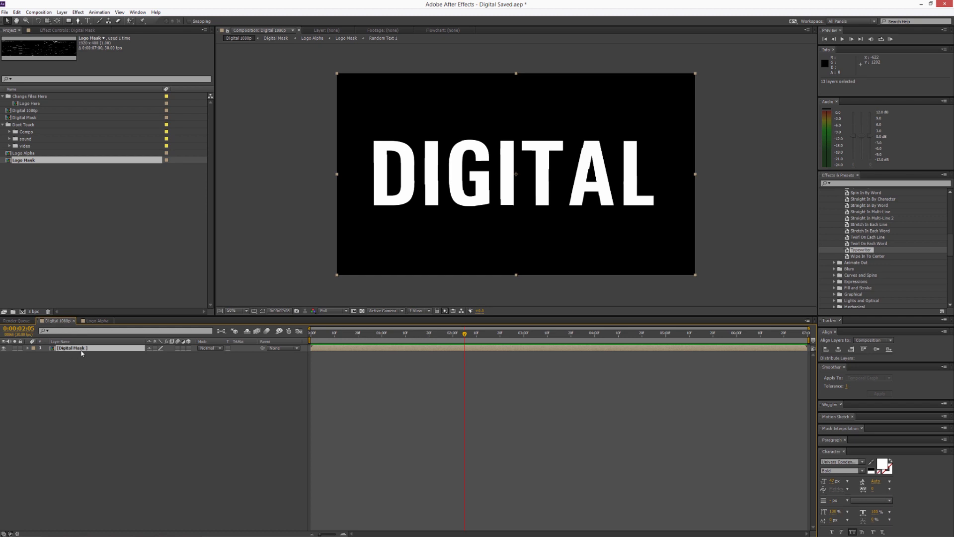
Step: Make the Digital Mask layer 3D and enable Collapse Transformations on it
{"action": "left_click", "coordinate": [188, 348]}
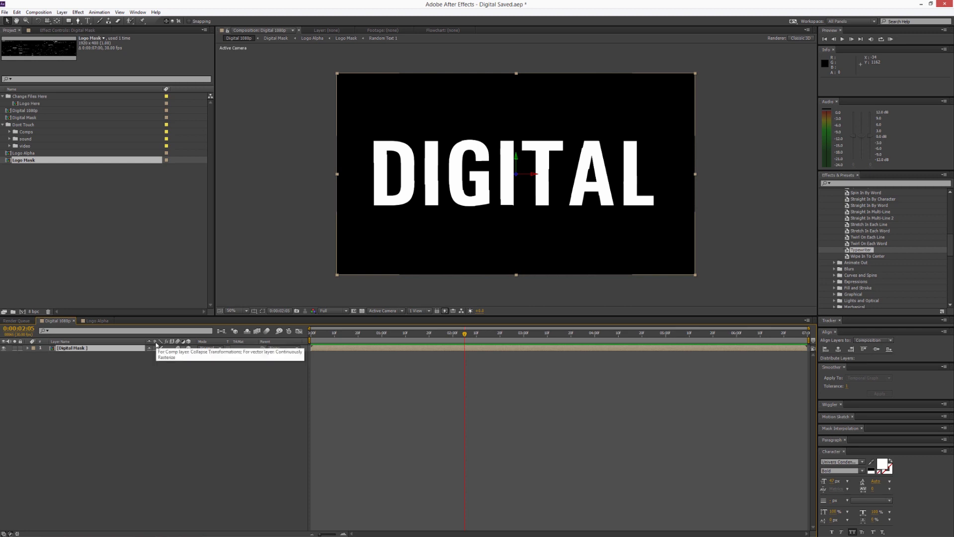
{"action": "left_click", "coordinate": [155, 347]}
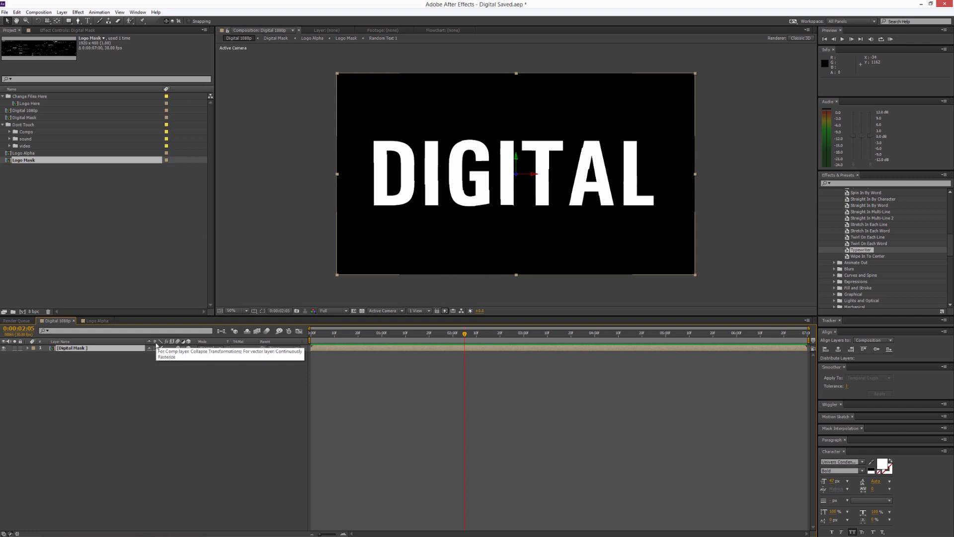
{"action": "left_click", "coordinate": [158, 349]}
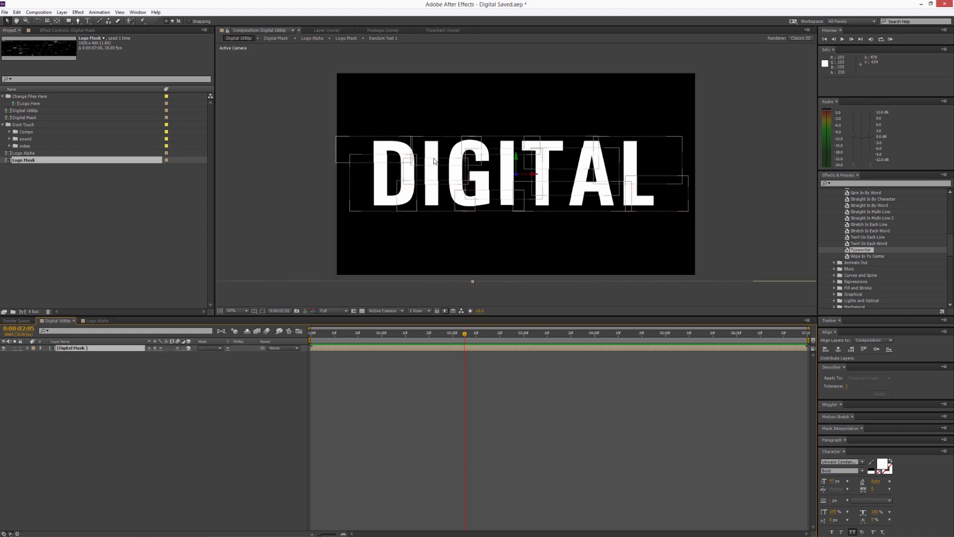
Step: Compare the Digital Mask slices from the top with Collapse Transformations off and on, then restore the single view
{"action": "left_click", "coordinate": [417, 310]}
{"action": "left_click", "coordinate": [428, 330]}
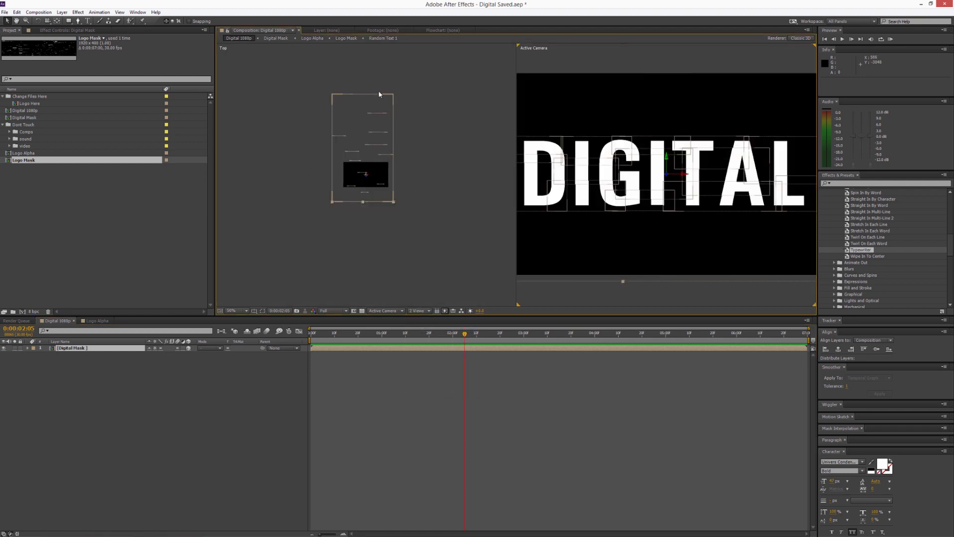
{"action": "left_click", "coordinate": [155, 349]}
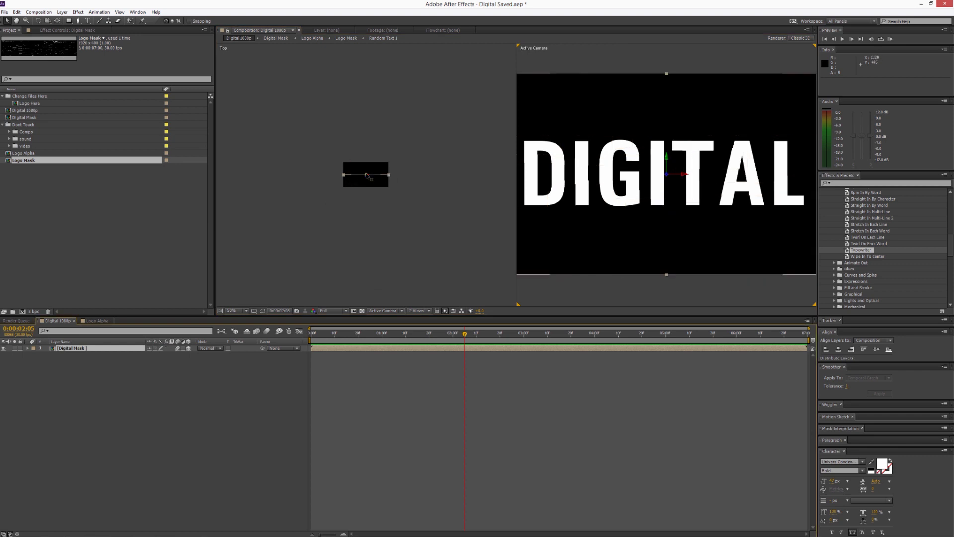
{"action": "left_click", "coordinate": [154, 349]}
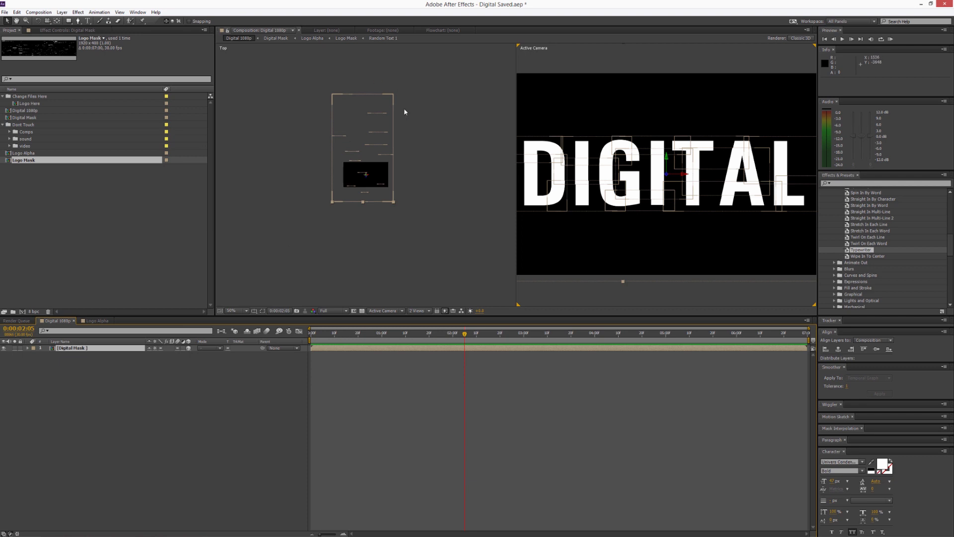
{"action": "left_click", "coordinate": [77, 349]}
{"action": "left_click", "coordinate": [418, 310]}
{"action": "left_click", "coordinate": [418, 319]}
Step: Add an adjustment layer above Digital Mask and name it Settings!!!
{"action": "right_click", "coordinate": [92, 366]}
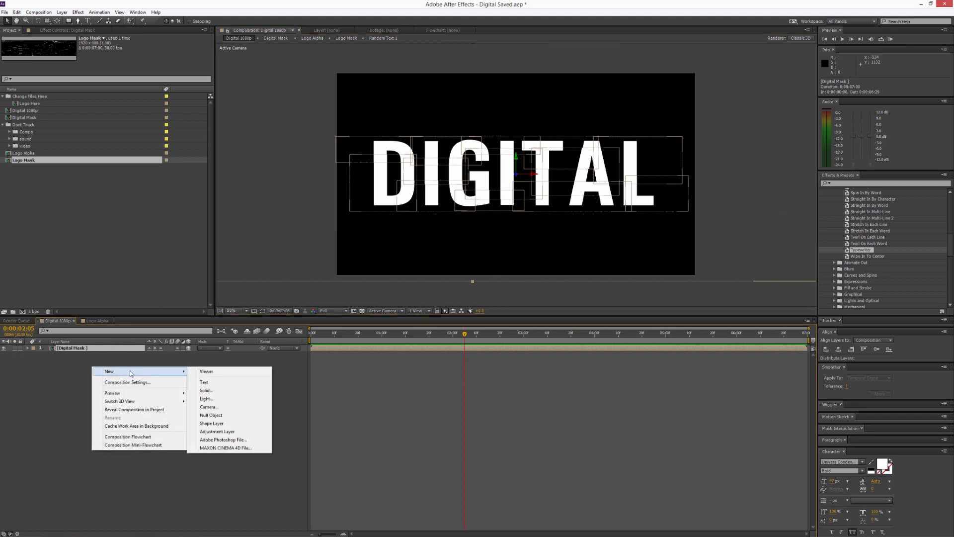
{"action": "right_click", "coordinate": [71, 369]}
{"action": "mouse_move", "coordinate": [90, 375]}
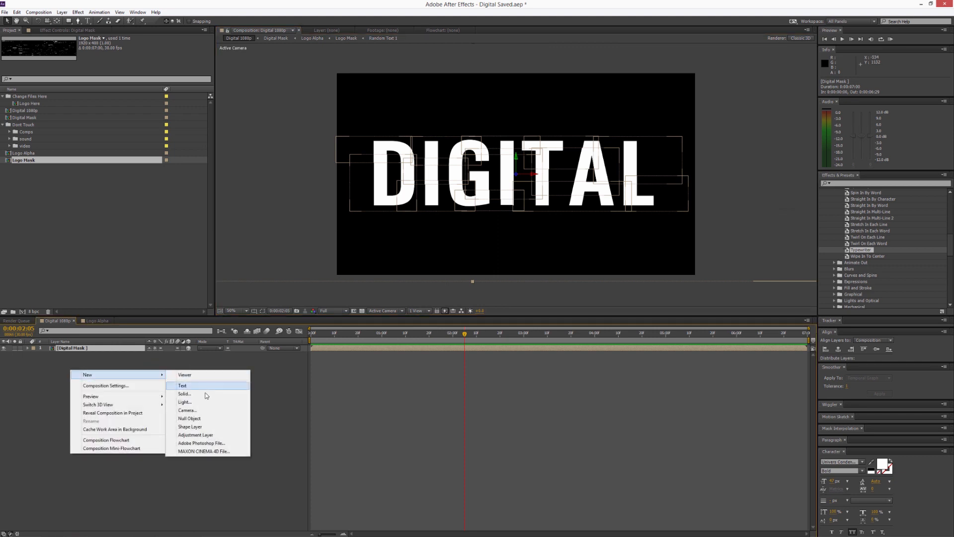
{"action": "left_click", "coordinate": [205, 435]}
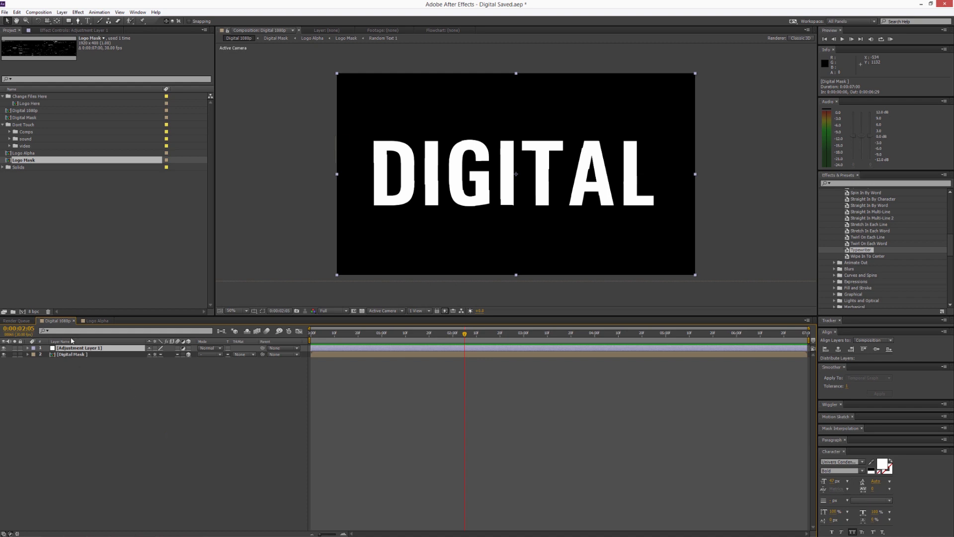
{"action": "key", "text": "Return"}
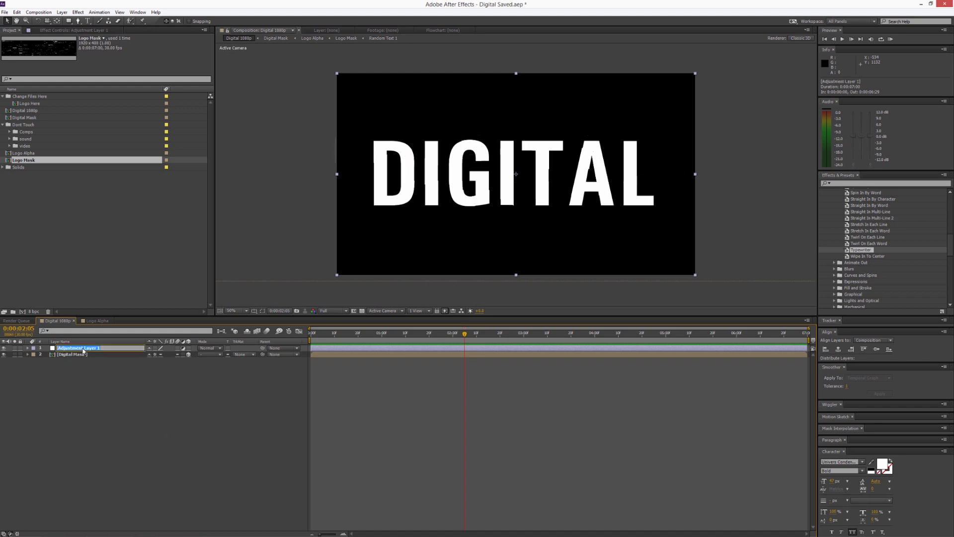
{"action": "type", "text": "Settings!!!"}
{"action": "key", "text": "Return"}
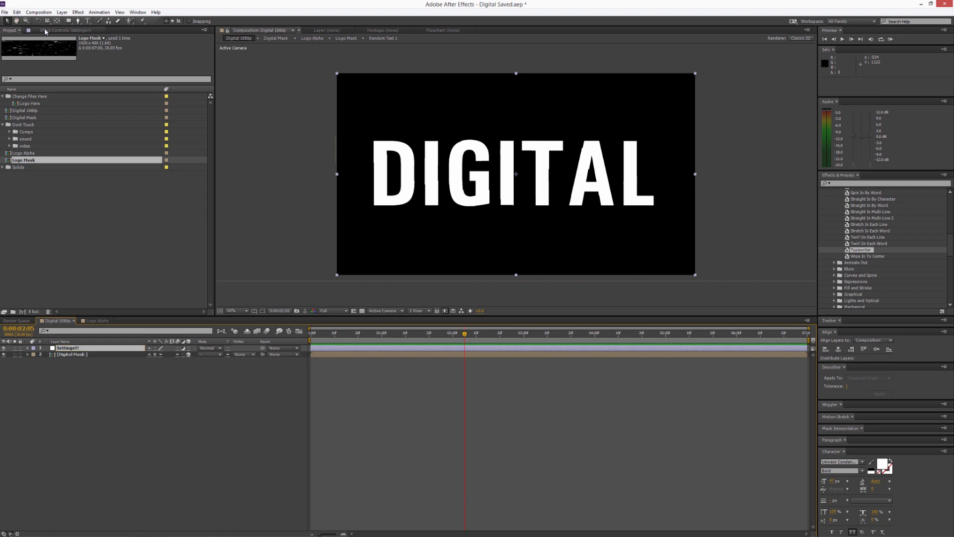
Step: Apply a Color Control expression effect to the Settings!!! layer and duplicate it
{"action": "left_click", "coordinate": [65, 30]}
{"action": "right_click", "coordinate": [25, 63]}
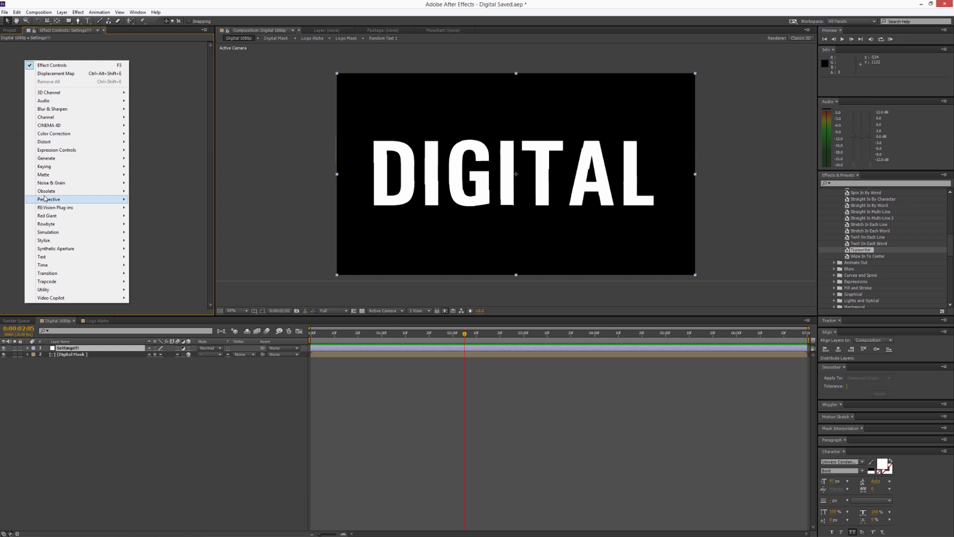
{"action": "mouse_move", "coordinate": [56, 150]}
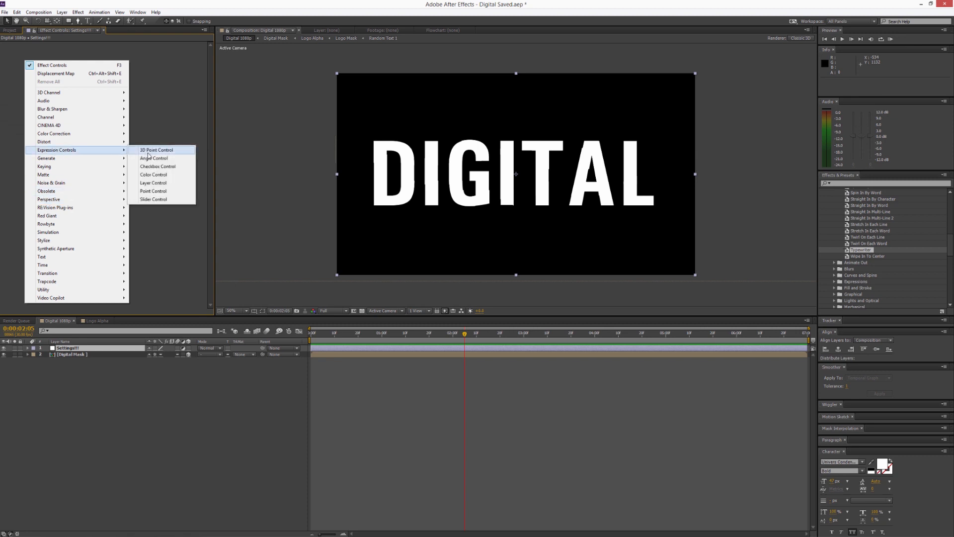
{"action": "left_click", "coordinate": [155, 175]}
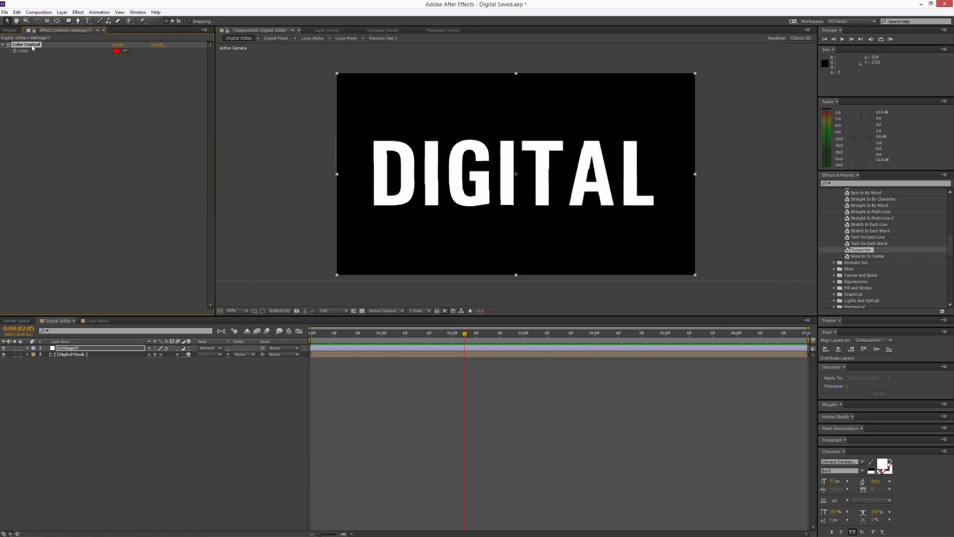
{"action": "left_click", "coordinate": [17, 12]}
{"action": "left_click", "coordinate": [33, 92]}
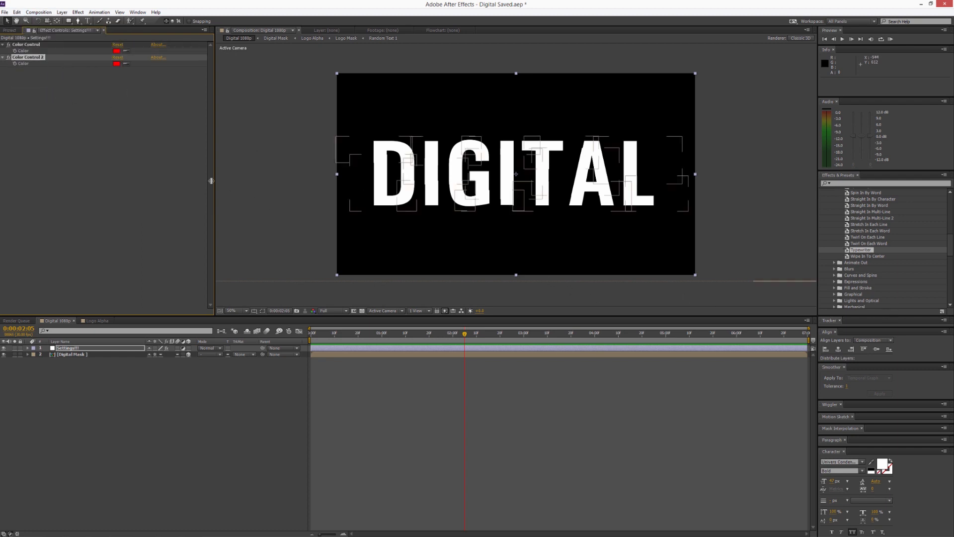
Step: Rename the first color control Logo Color and the second one Background Text Color
{"action": "left_click", "coordinate": [20, 45]}
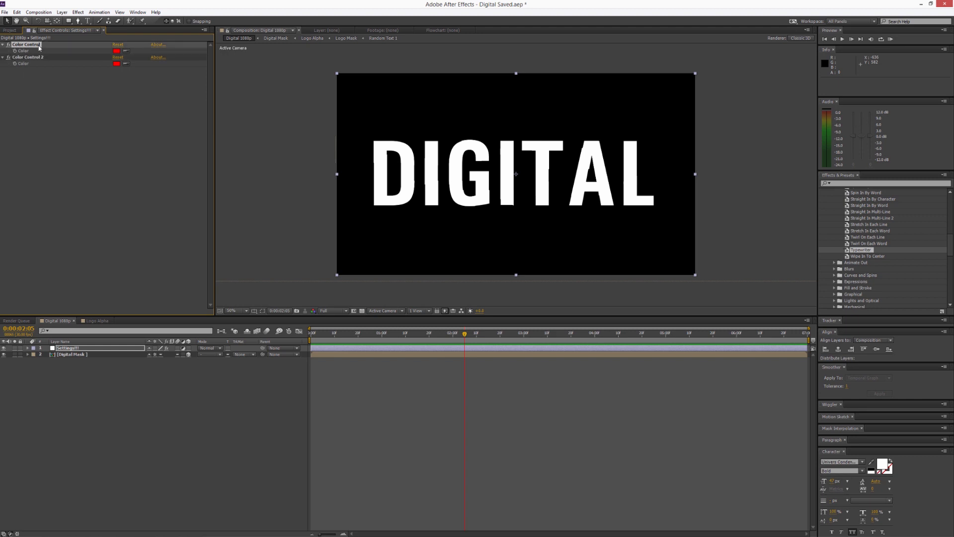
{"action": "key", "text": "Return"}
{"action": "type", "text": "Logo Color"}
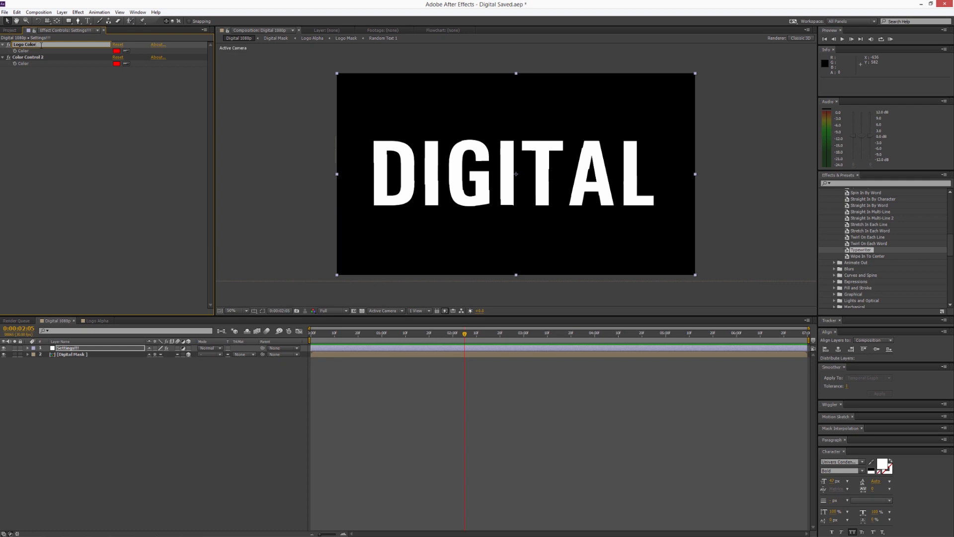
{"action": "key", "text": "Return"}
{"action": "left_click", "coordinate": [49, 58]}
{"action": "key", "text": "Return"}
{"action": "type", "text": "Background"}
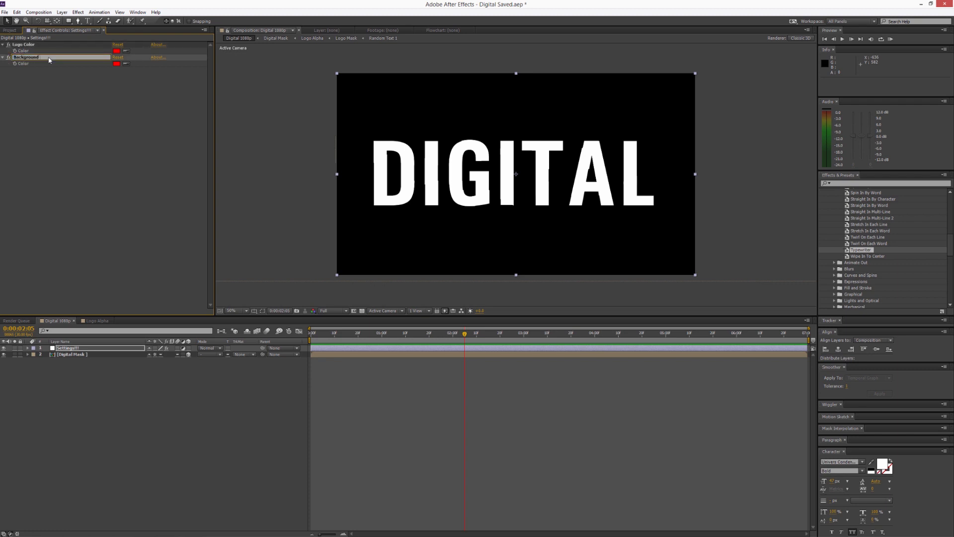
{"action": "type", "text": " Text Color"}
{"action": "key", "text": "Return"}
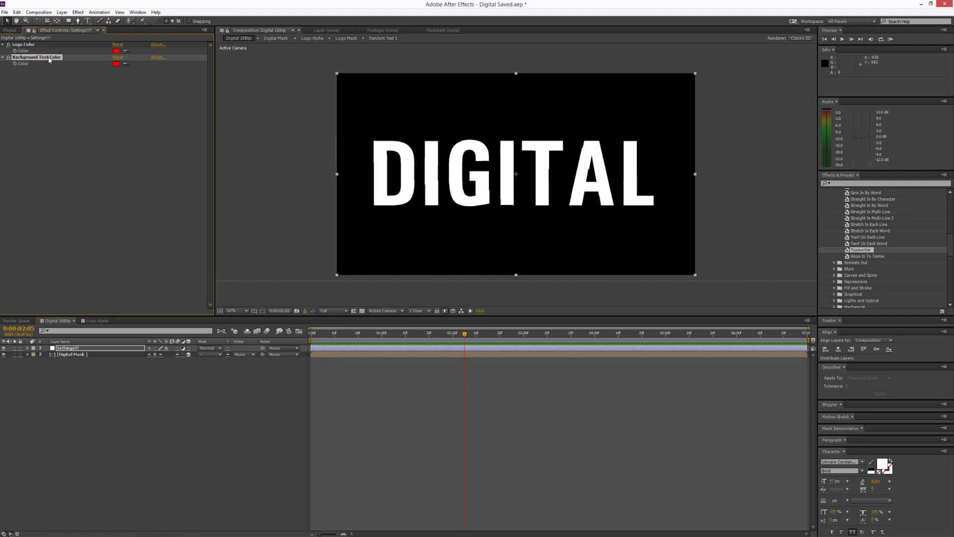
{"action": "left_click", "coordinate": [16, 45]}
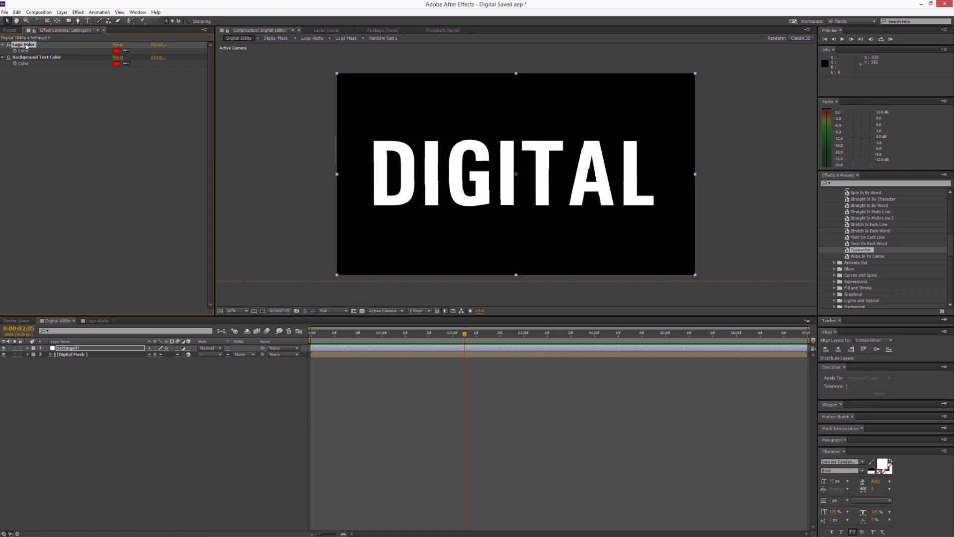
Step: In the Logo Alpha composition, hide Logo Here, show Logo Mask and give it an alpha matte from Logo Here
{"action": "left_click", "coordinate": [98, 322]}
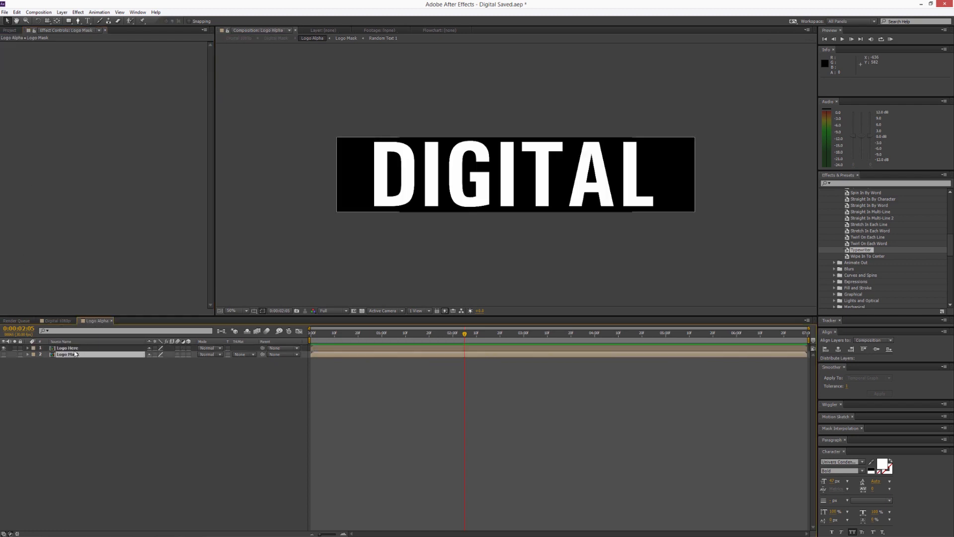
{"action": "left_click", "coordinate": [4, 348]}
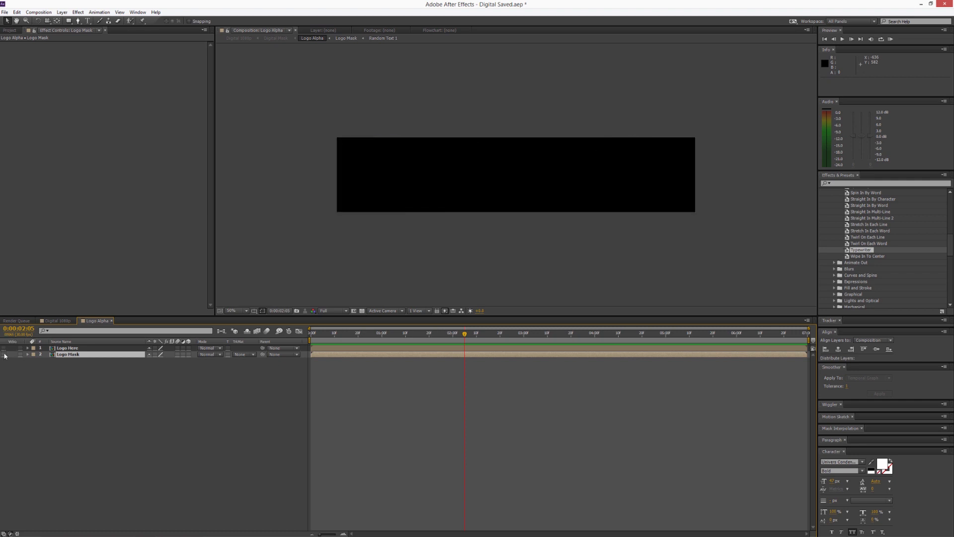
{"action": "left_click", "coordinate": [244, 354]}
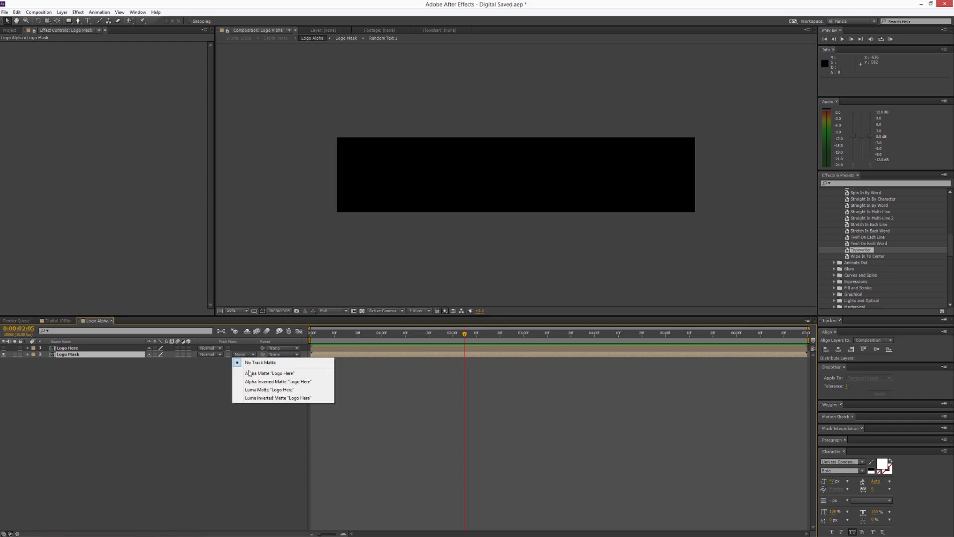
{"action": "left_click", "coordinate": [241, 373]}
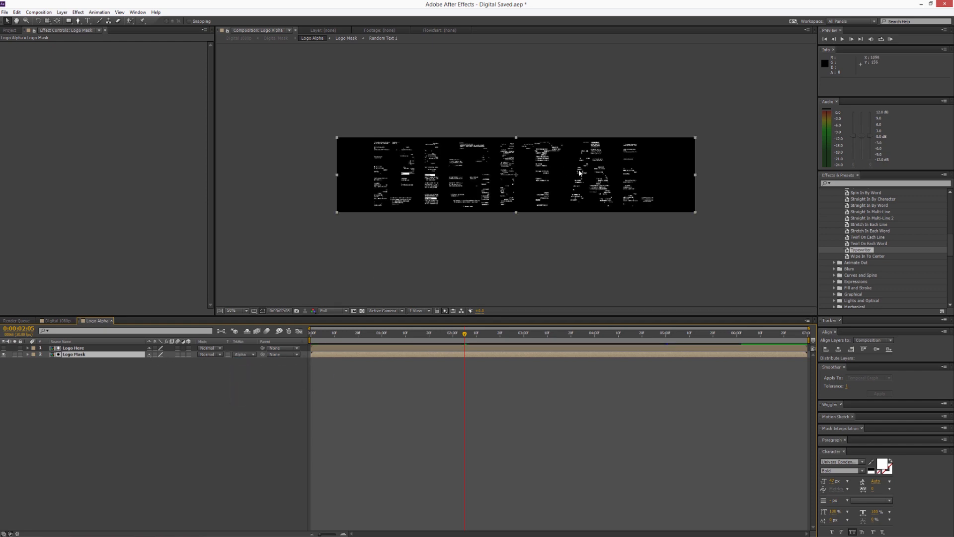
Step: Apply a Fill effect to the Logo Mask layer in Logo Alpha
{"action": "right_click", "coordinate": [50, 56]}
{"action": "mouse_move", "coordinate": [77, 157]}
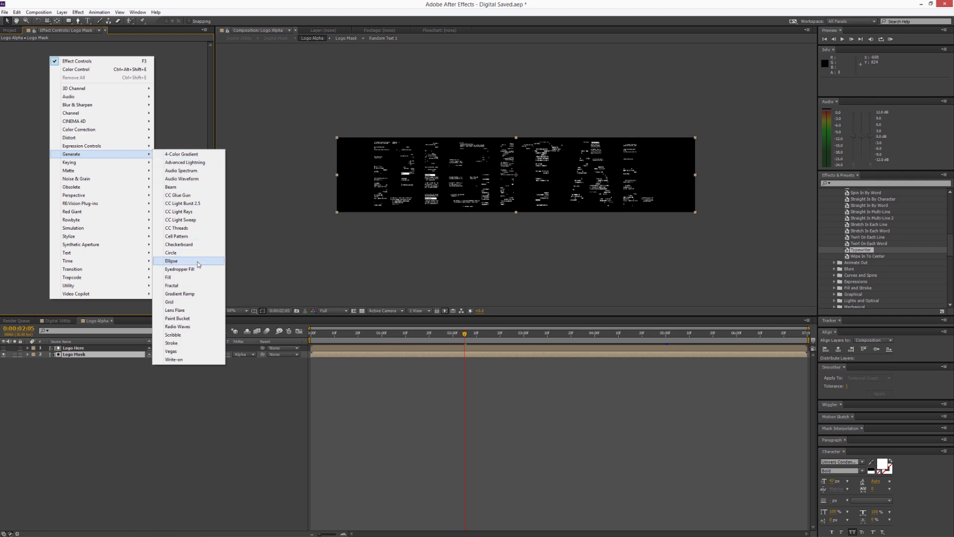
{"action": "left_click", "coordinate": [169, 277]}
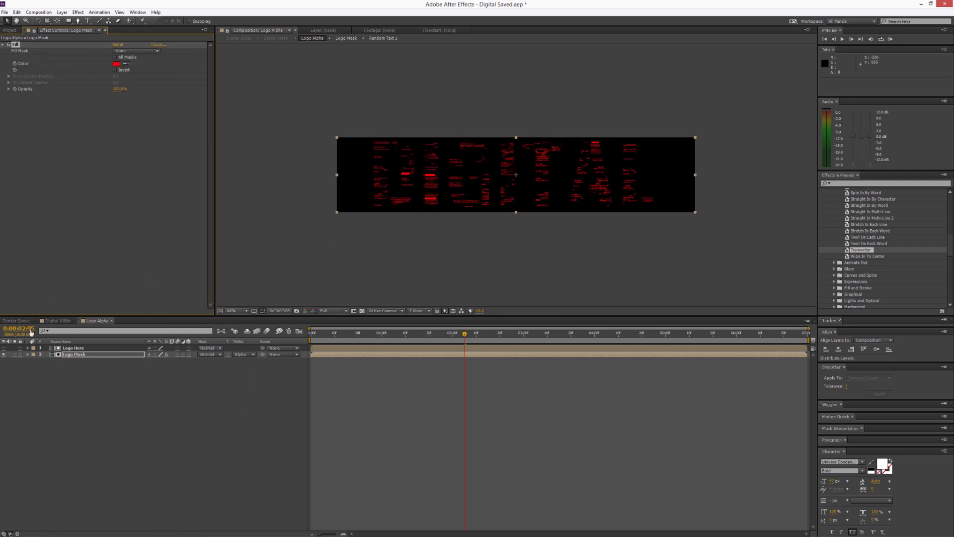
Step: Lock the effect controls on the Settings!!! layer from Digital 1080p and go back to the Logo Alpha composition
{"action": "left_click", "coordinate": [56, 321]}
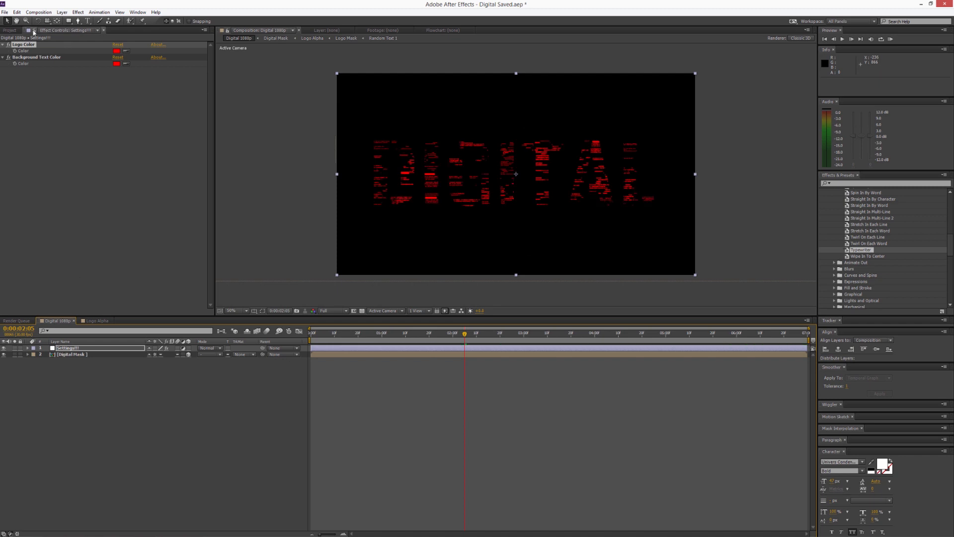
{"action": "left_click", "coordinate": [74, 31]}
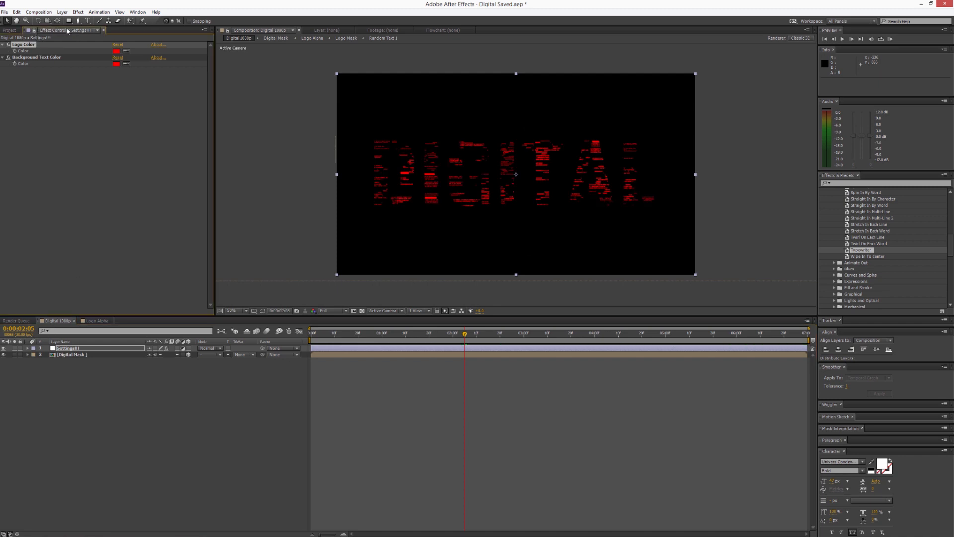
{"action": "left_click", "coordinate": [94, 321]}
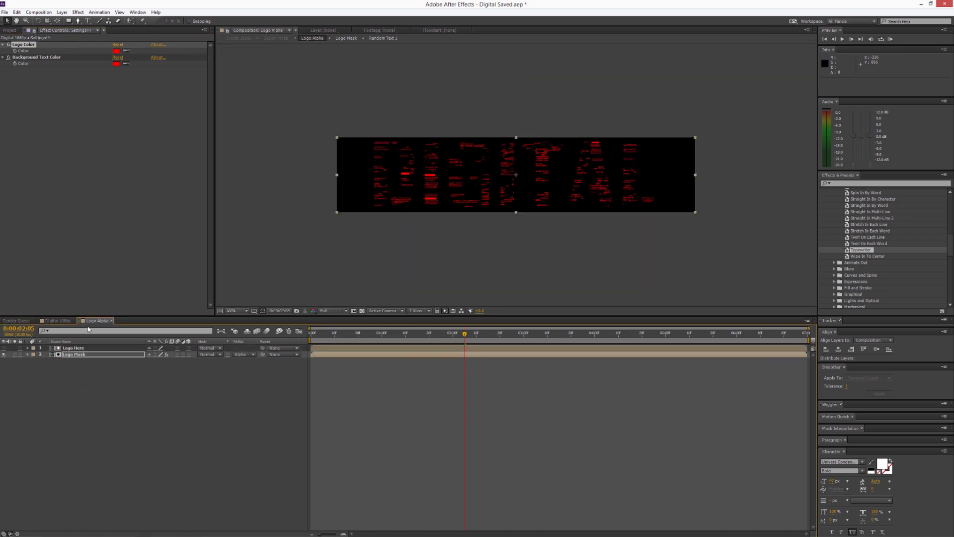
Step: Link the Fill color of the Logo Mask layer to the Logo Color control on Settings!!! with an expression
{"action": "left_click", "coordinate": [77, 354]}
{"action": "left_click", "coordinate": [27, 354]}
{"action": "left_click", "coordinate": [34, 360]}
{"action": "left_click", "coordinate": [41, 367]}
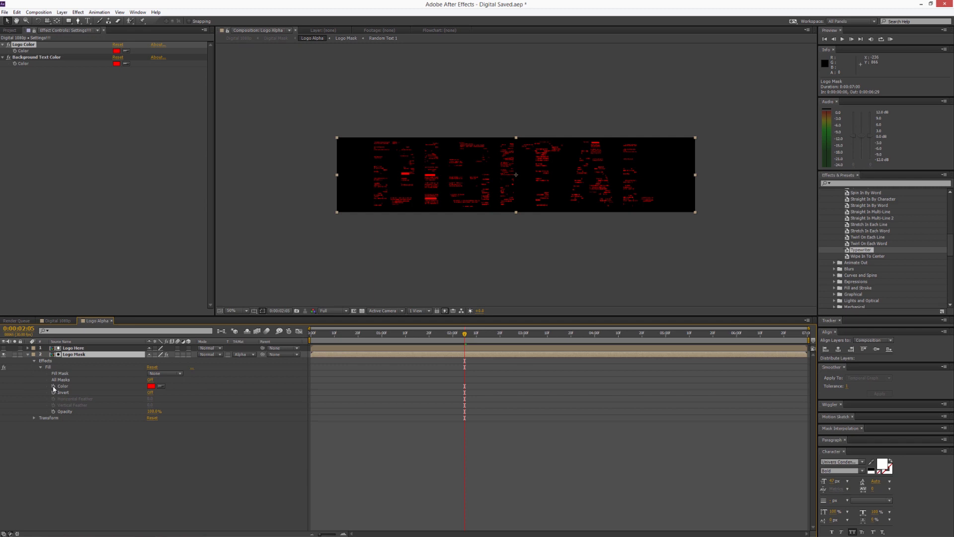
{"action": "left_click", "coordinate": [53, 386], "text": "alt"}
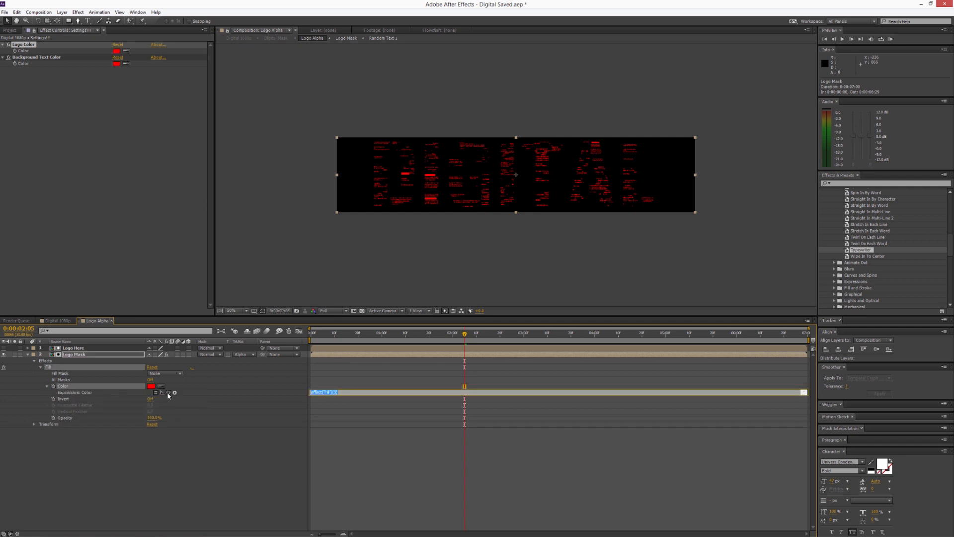
{"action": "left_click_drag", "start_coordinate": [168, 393], "coordinate": [26, 51]}
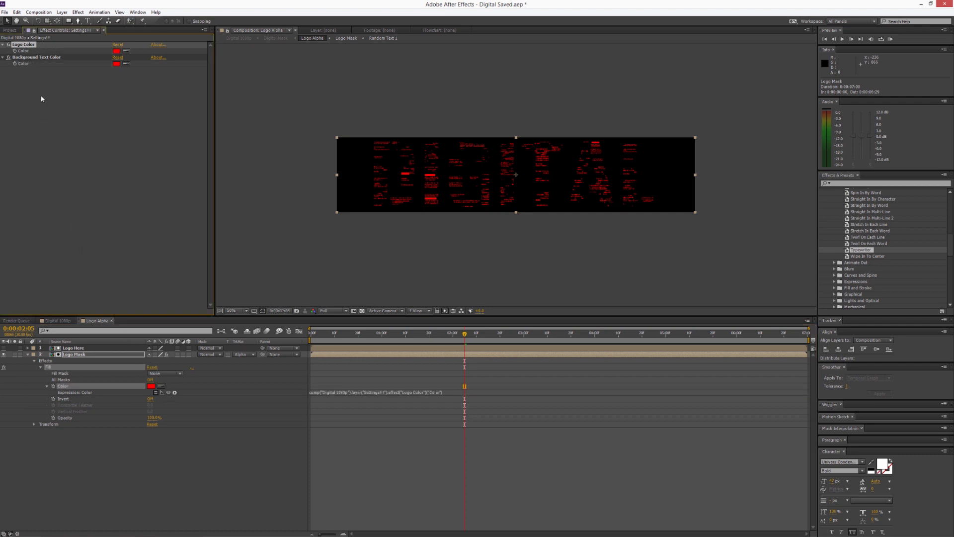
Step: Set the Logo Color control to a bright cyan and return to the Digital 1080p composition
{"action": "left_click", "coordinate": [116, 50]}
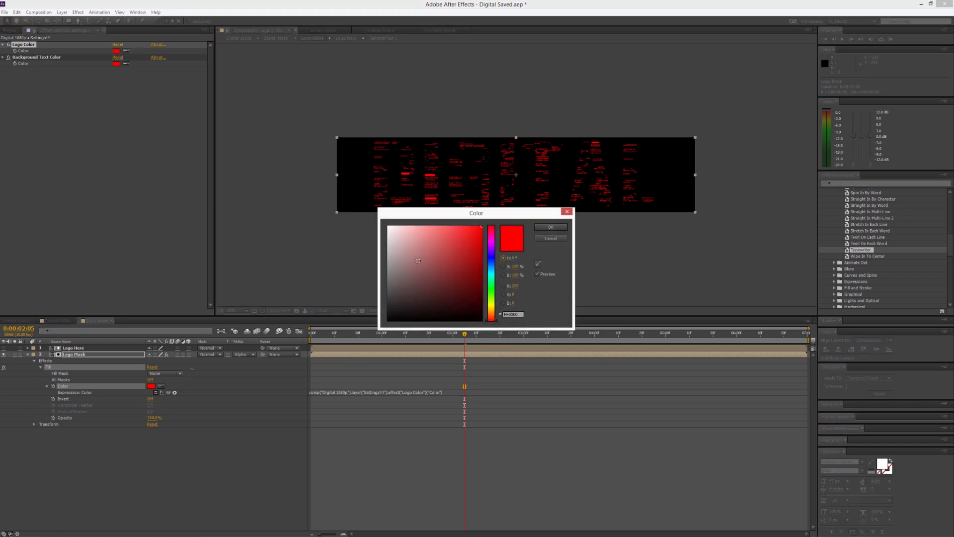
{"action": "left_click_drag", "start_coordinate": [492, 283], "coordinate": [492, 272]}
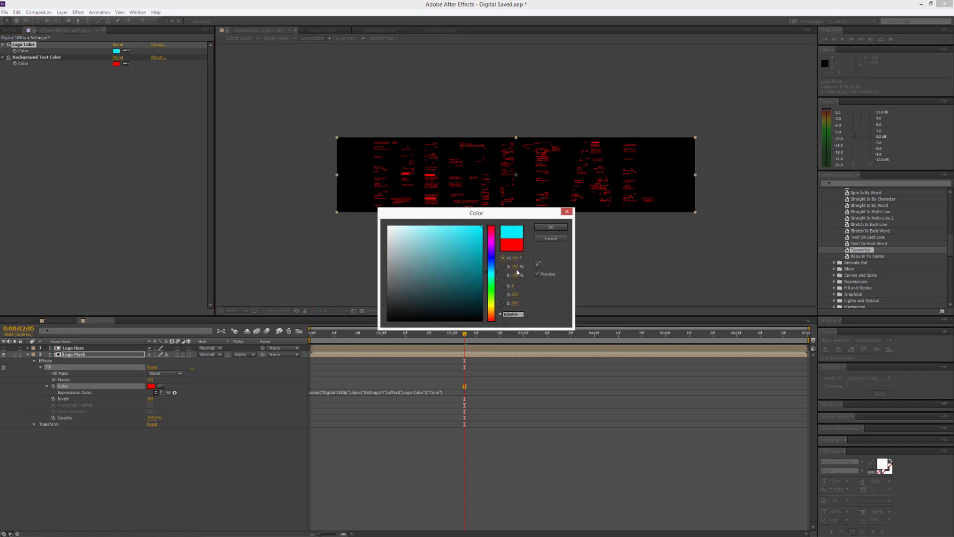
{"action": "left_click", "coordinate": [551, 228]}
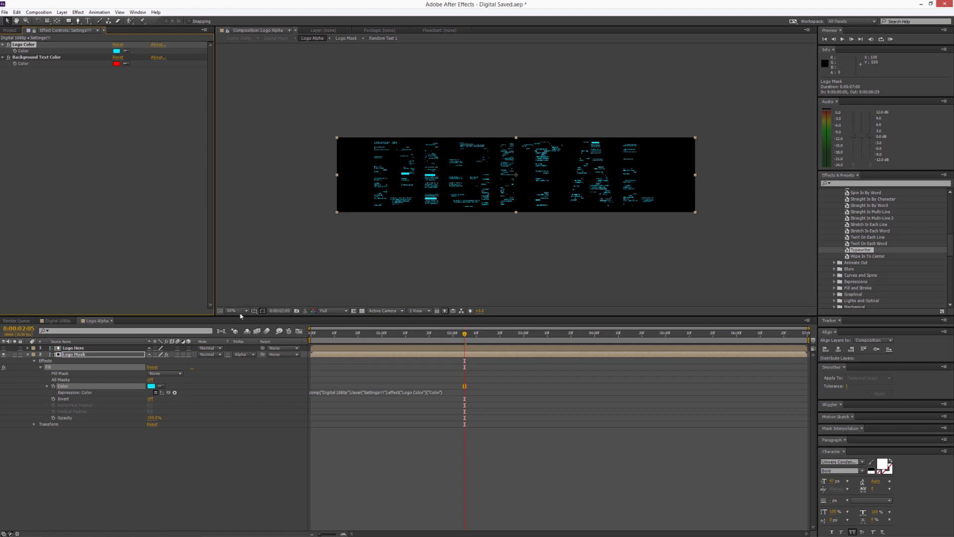
{"action": "left_click", "coordinate": [58, 321]}
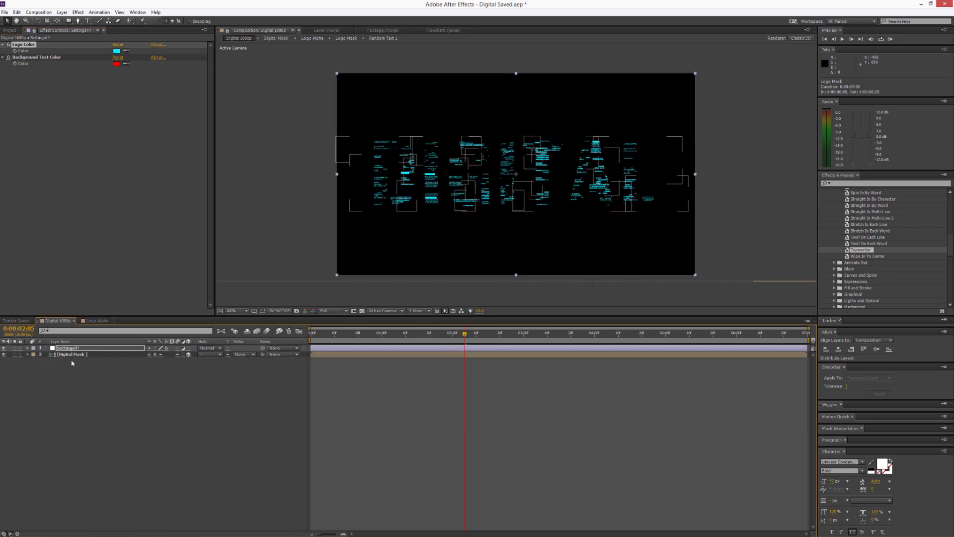
{"action": "left_click", "coordinate": [58, 386]}
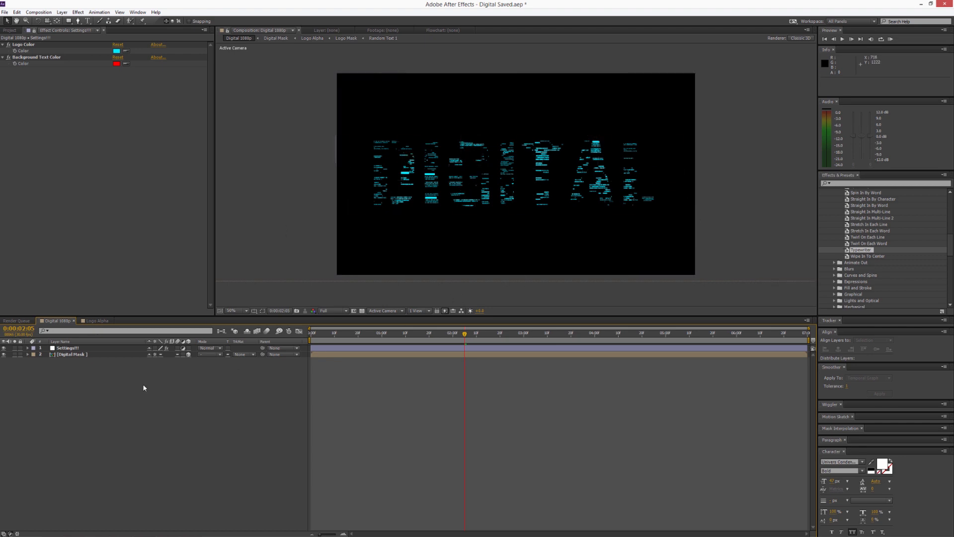
Step: Set the project color depth to 32 bpc
{"action": "left_click", "coordinate": [9, 29]}
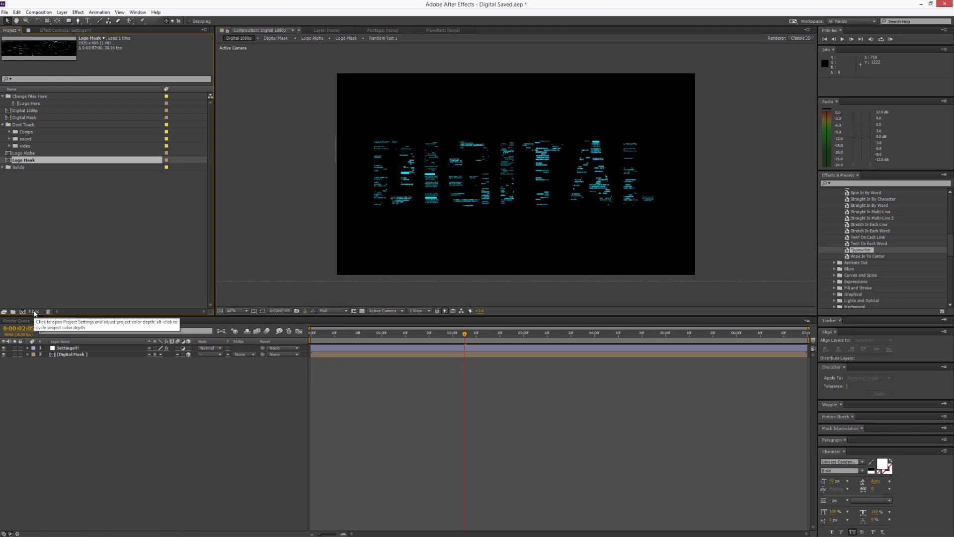
{"action": "left_click", "coordinate": [34, 311], "text": "alt"}
{"action": "left_click", "coordinate": [34, 311], "text": "alt"}
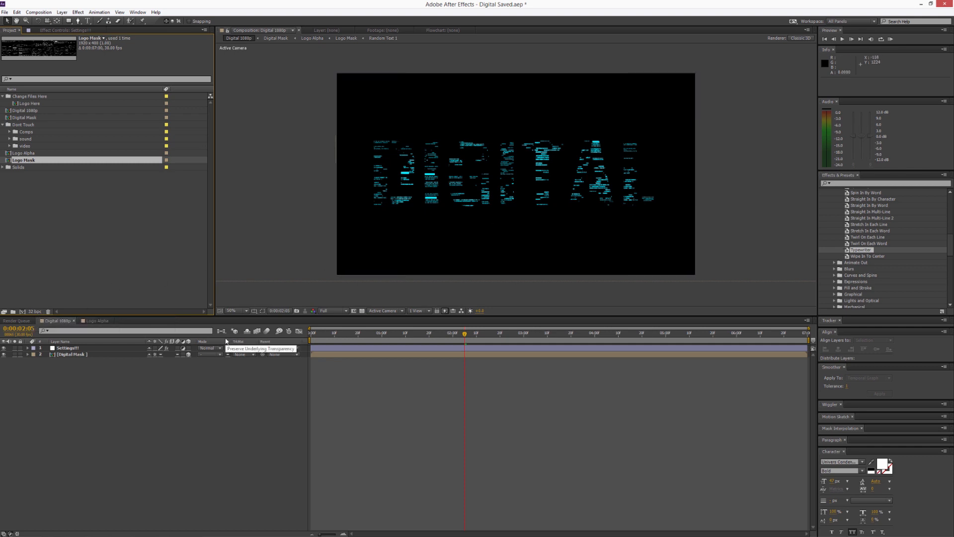
Step: Add a two-node camera with the default settings to the Digital 1080p composition
{"action": "right_click", "coordinate": [86, 380]}
{"action": "mouse_move", "coordinate": [97, 381]}
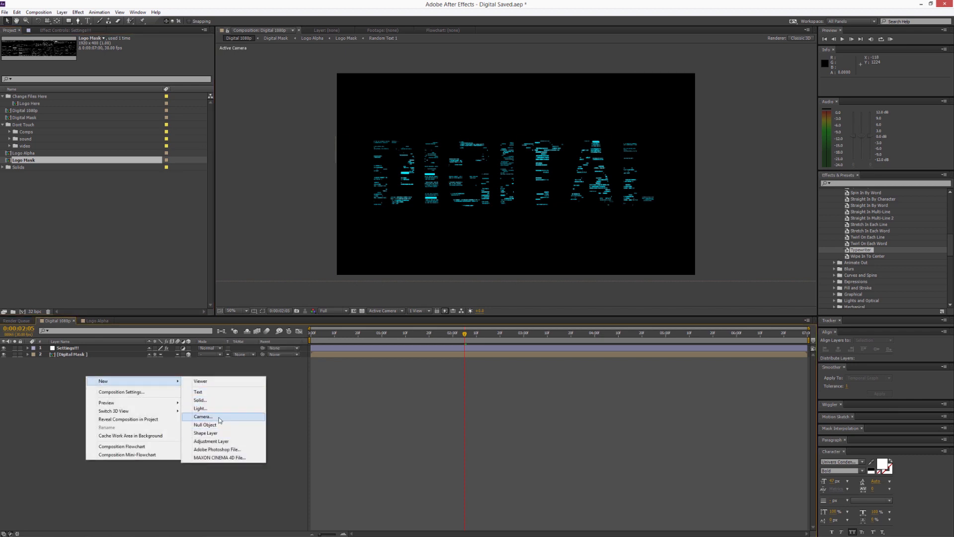
{"action": "left_click", "coordinate": [202, 416]}
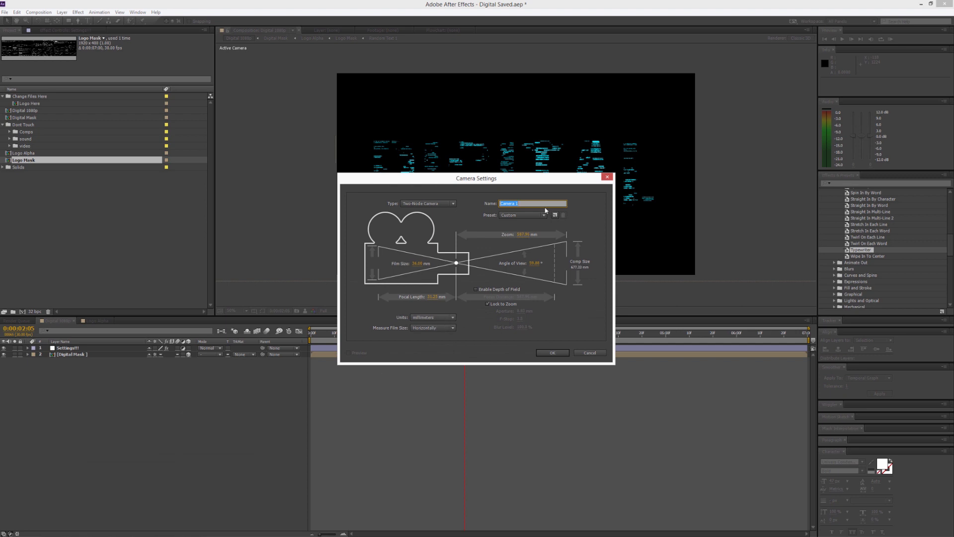
{"action": "left_click", "coordinate": [542, 353]}
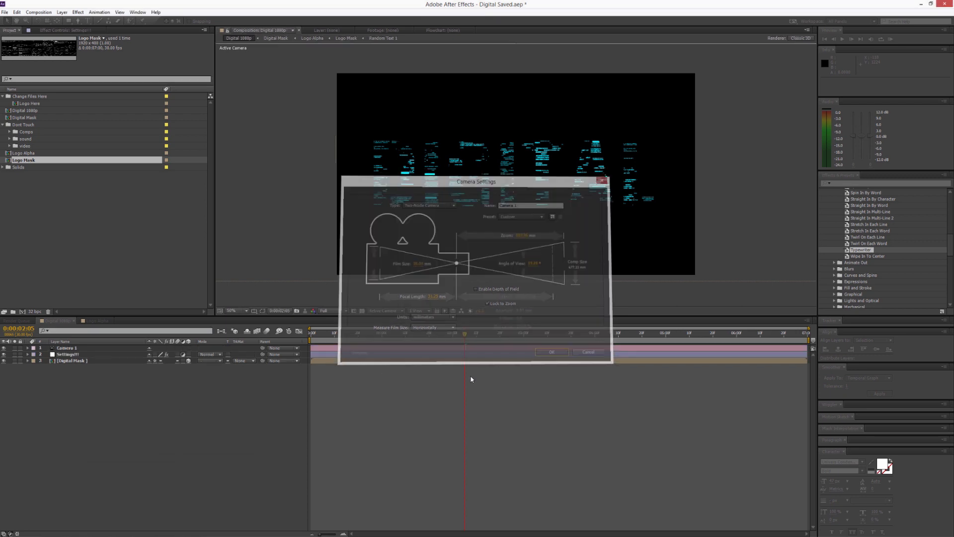
Step: Add a null object to Digital 1080p, make it a 3D layer and rename it Cam Control
{"action": "right_click", "coordinate": [103, 386]}
{"action": "mouse_move", "coordinate": [119, 391]}
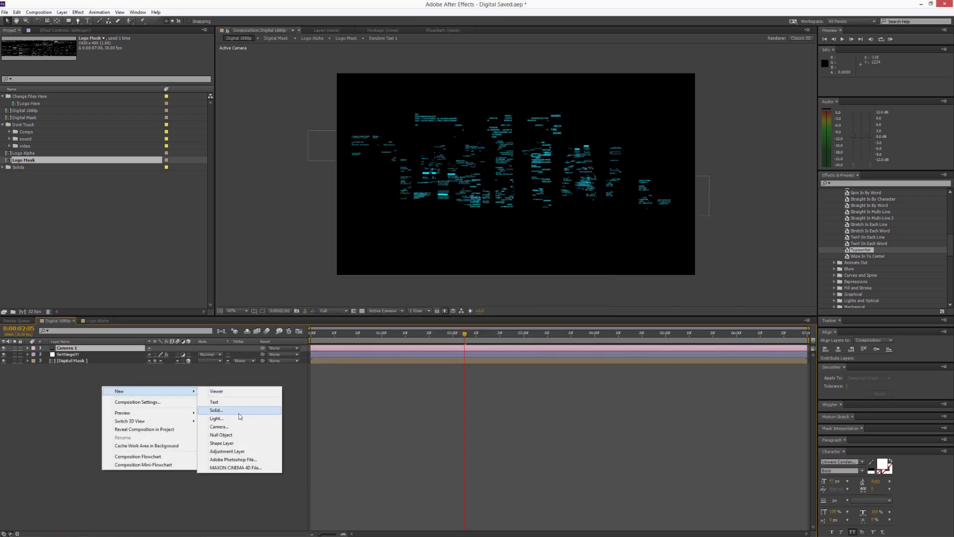
{"action": "left_click", "coordinate": [233, 437]}
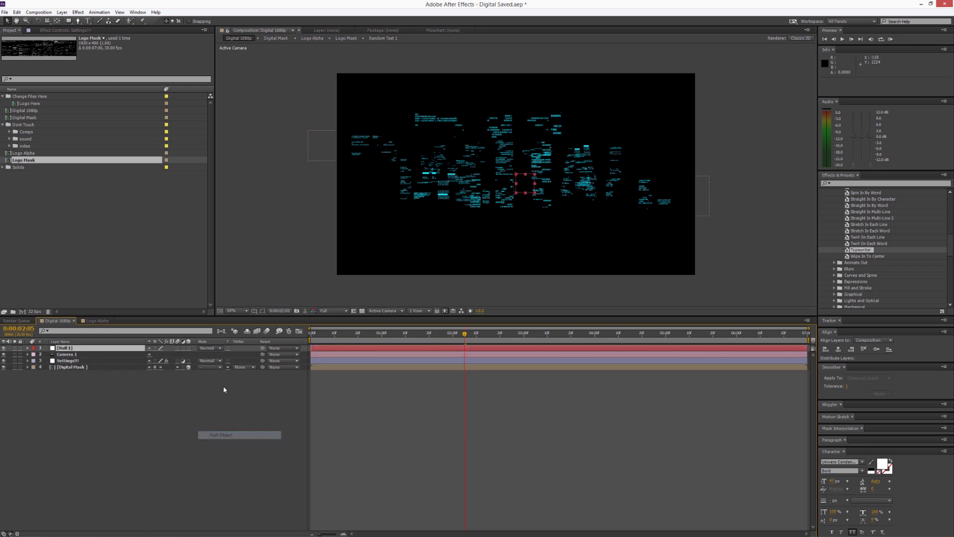
{"action": "left_click", "coordinate": [68, 349]}
{"action": "key", "text": "Return"}
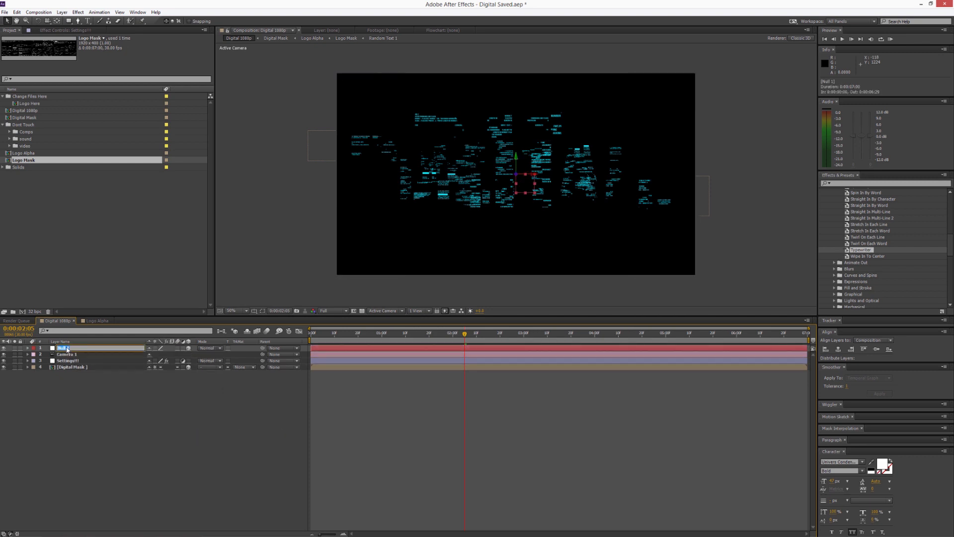
{"action": "type", "text": "Cam Control"}
{"action": "key", "text": "Return"}
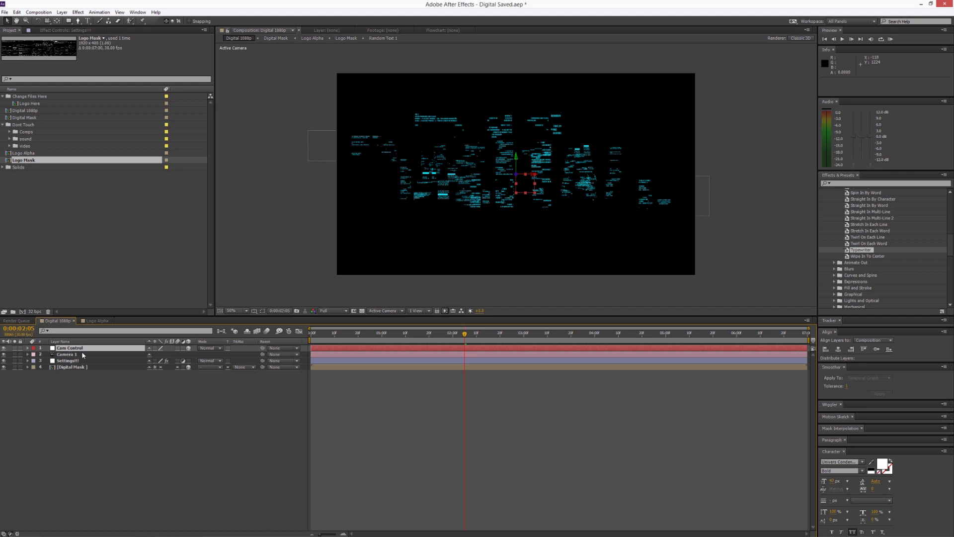
Step: Parent Camera 1 to the Cam Control null
{"action": "left_click", "coordinate": [230, 355]}
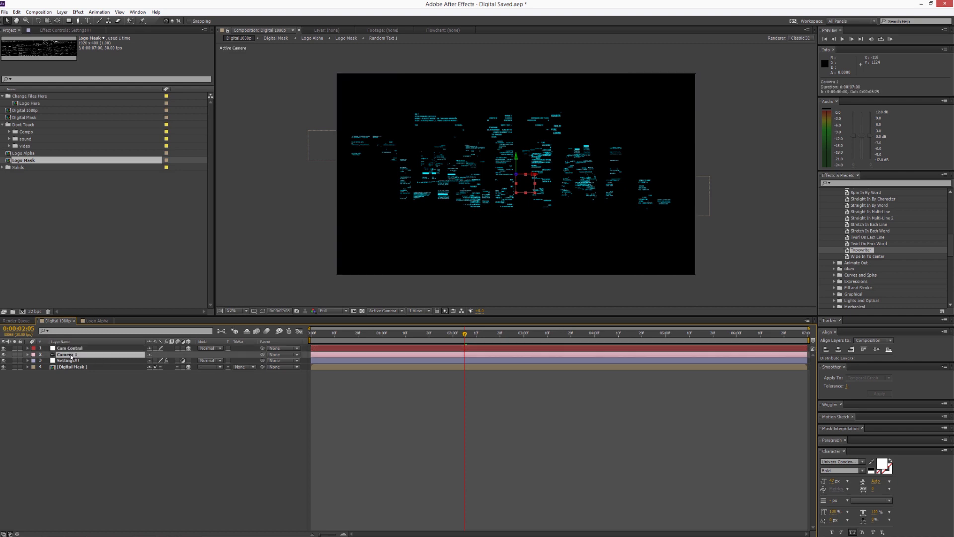
{"action": "left_click_drag", "start_coordinate": [263, 354], "coordinate": [98, 350]}
{"action": "left_click", "coordinate": [97, 349]}
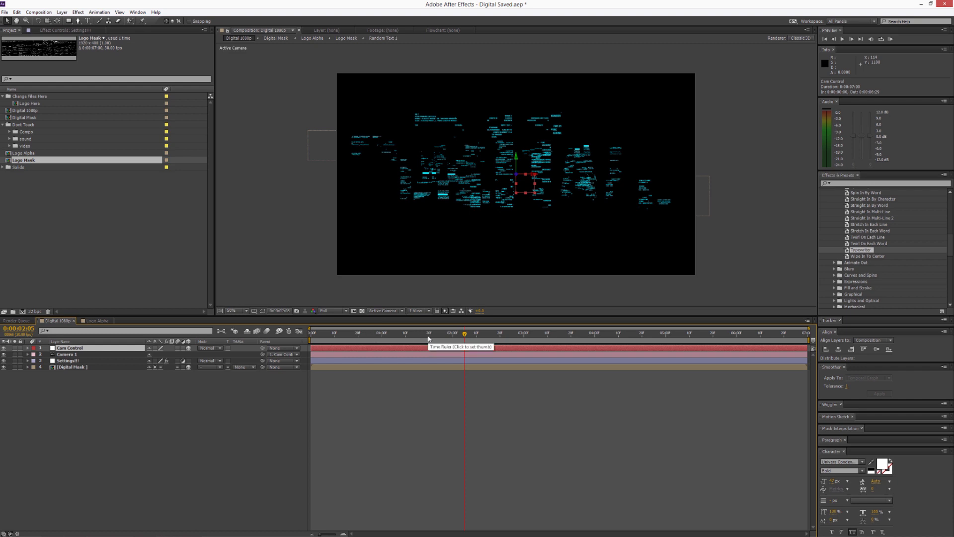
Step: Pull Cam Control back along Z and set Position keyframes for that view at 0:00:05:00 and 0:00:04:19
{"action": "left_click", "coordinate": [663, 339]}
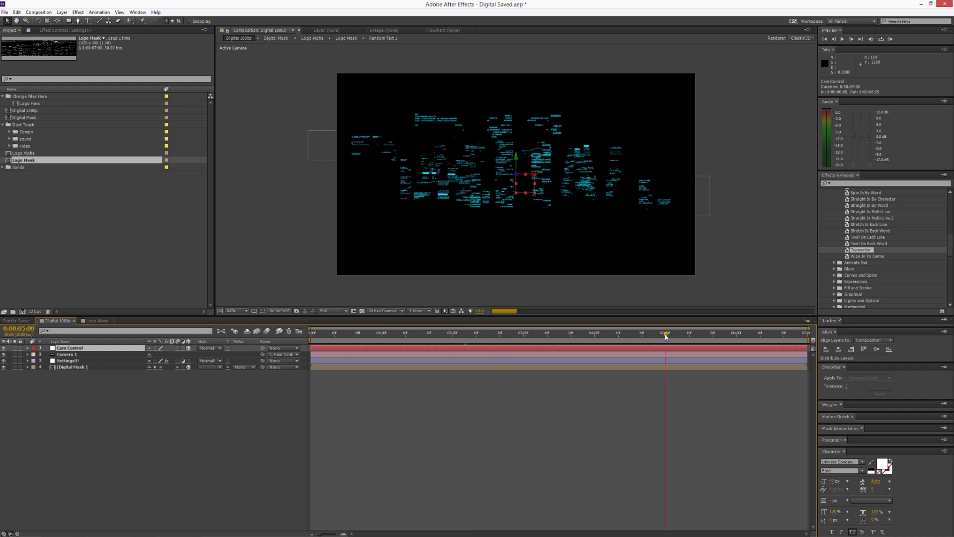
{"action": "key", "text": "alt+shift+p"}
{"action": "left_click_drag", "start_coordinate": [163, 354], "coordinate": [143, 360]}
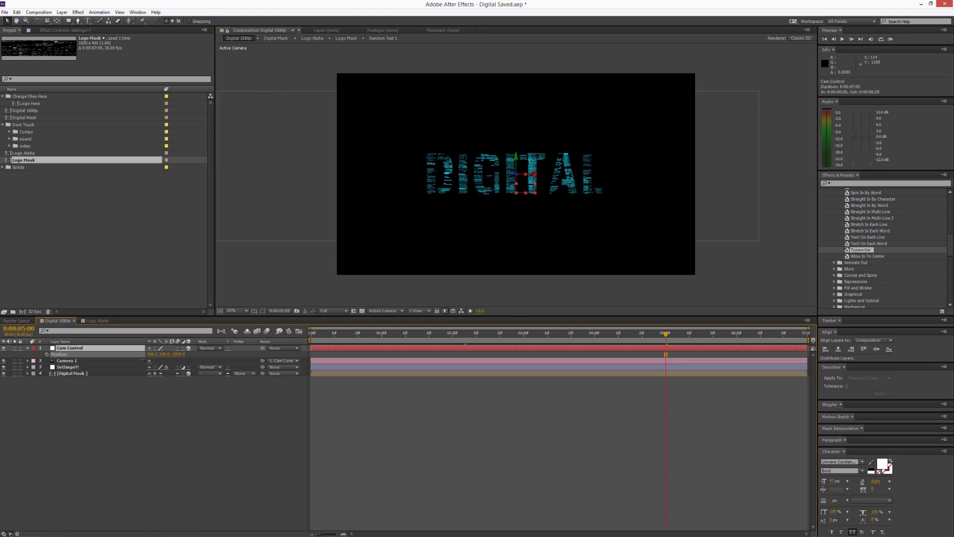
{"action": "key", "text": "Return"}
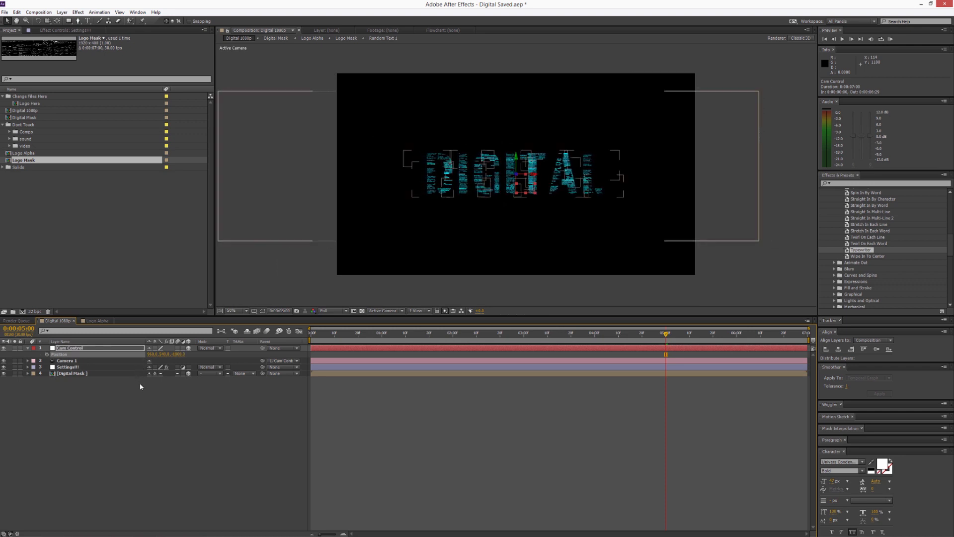
{"action": "left_click", "coordinate": [47, 354]}
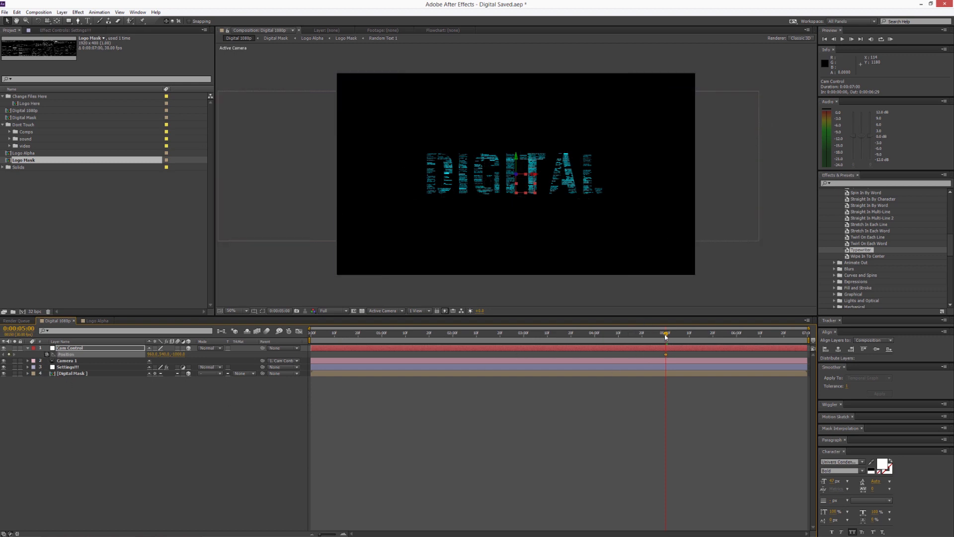
{"action": "left_click_drag", "start_coordinate": [665, 336], "coordinate": [640, 338]}
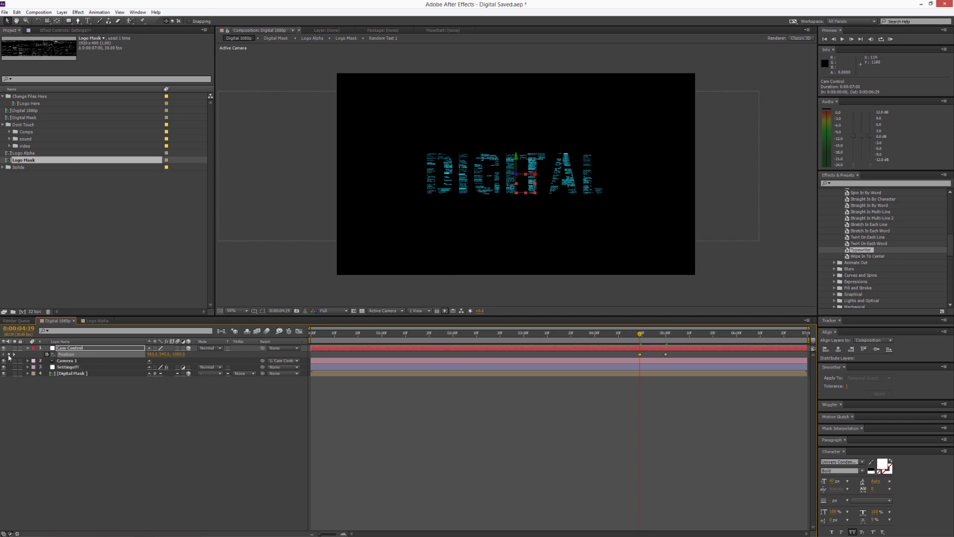
Step: In Logo Alpha, remove the track matte from Logo Mask, show Logo Here and hide Logo Mask, and return to Digital 1080p
{"action": "left_click", "coordinate": [97, 321]}
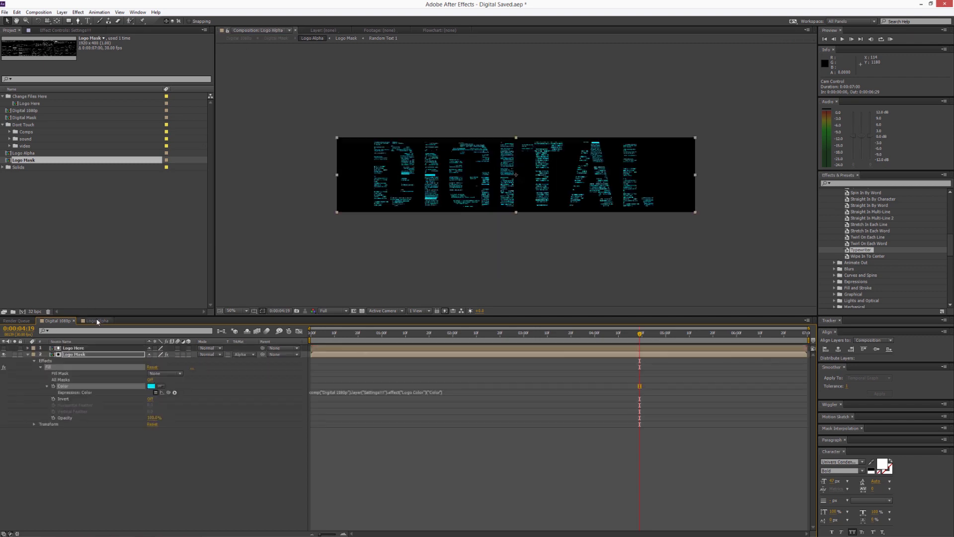
{"action": "left_click", "coordinate": [28, 354]}
{"action": "left_click", "coordinate": [28, 355]}
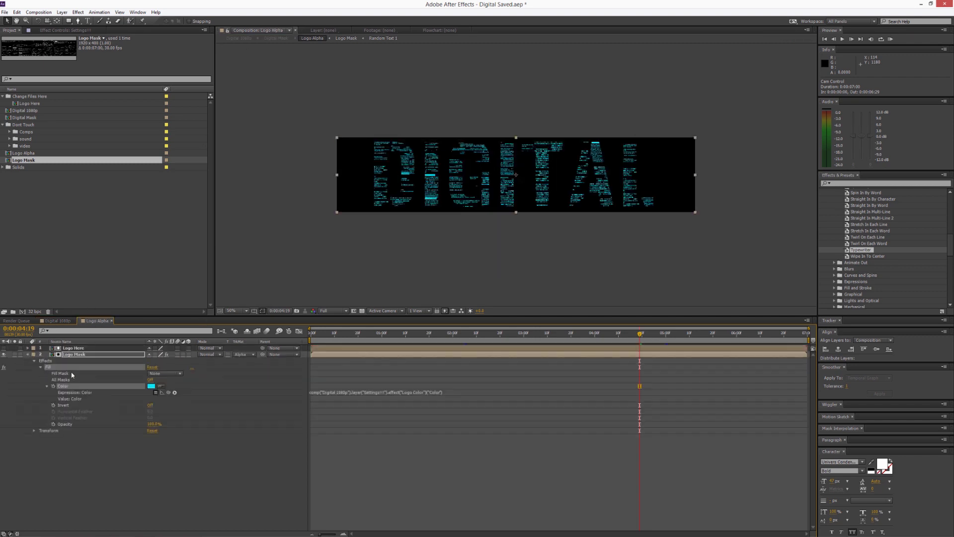
{"action": "left_click", "coordinate": [241, 354]}
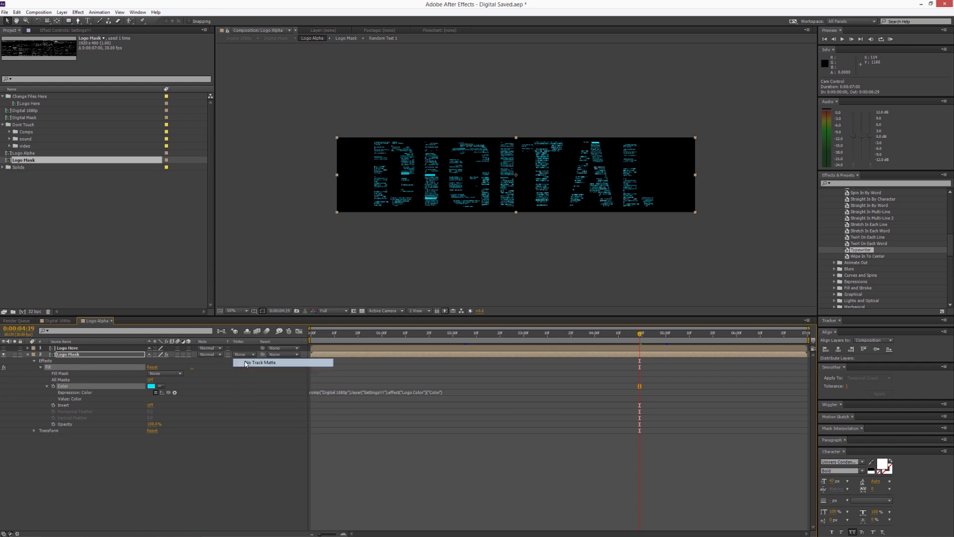
{"action": "left_click", "coordinate": [244, 362]}
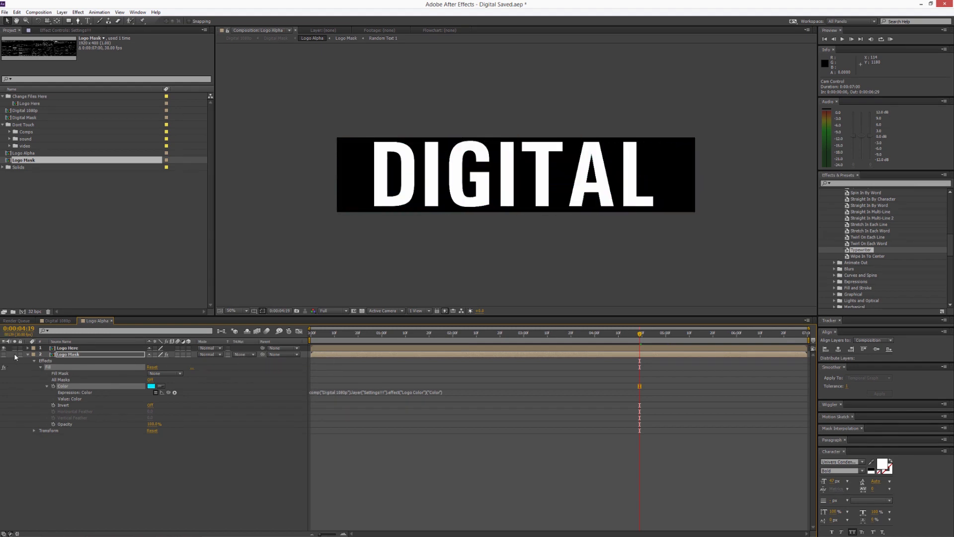
{"action": "left_click", "coordinate": [57, 320]}
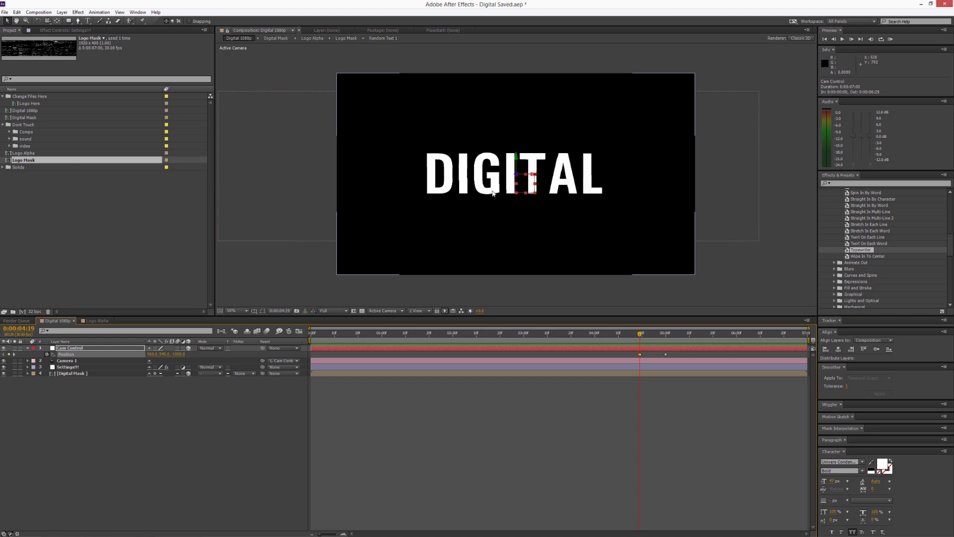
Step: At 0:00:03:00, keyframe a Cam Control position closer to the logo in Z and with a lower X value
{"action": "left_click_drag", "start_coordinate": [569, 334], "coordinate": [520, 333]}
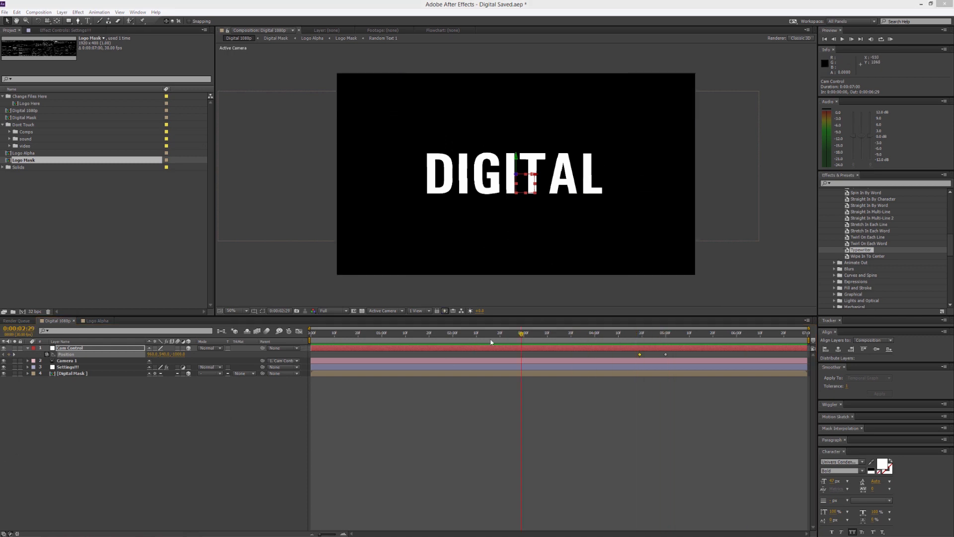
{"action": "mouse_move", "coordinate": [522, 336]}
{"action": "left_mouse_down"}
{"action": "mouse_move", "coordinate": [577, 334]}
{"action": "mouse_move", "coordinate": [525, 345]}
{"action": "left_mouse_up"}
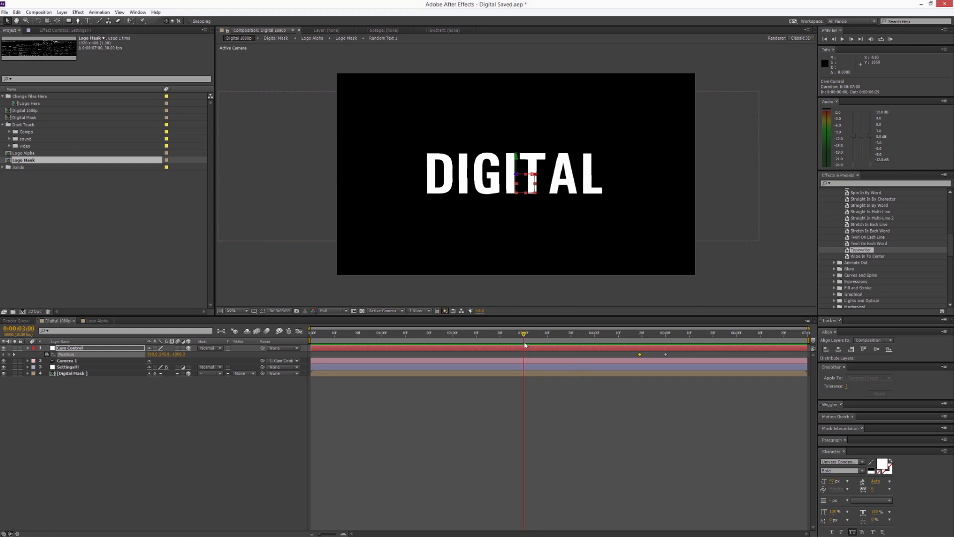
{"action": "left_click_drag", "start_coordinate": [179, 356], "coordinate": [145, 354]}
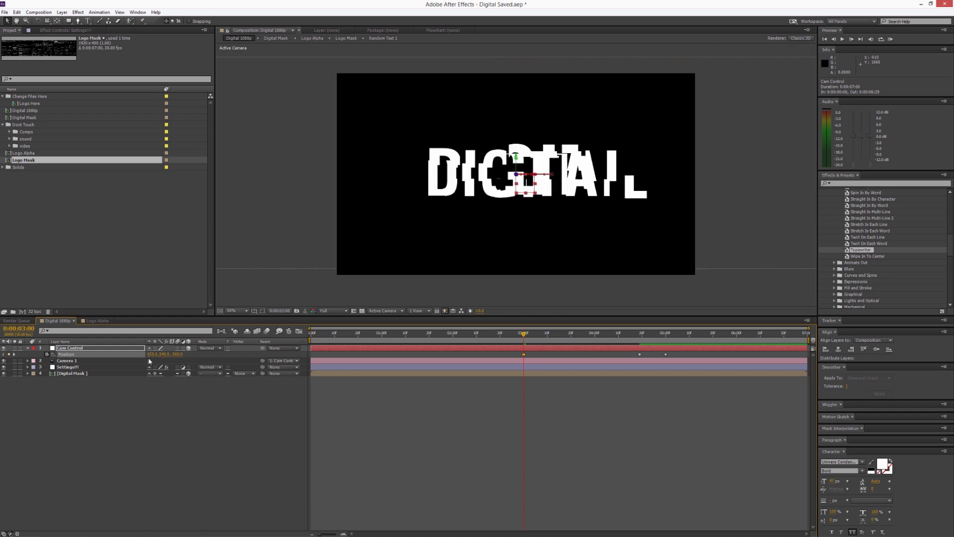
Step: Keyframe the X, Y and Z Rotation of Cam Control at 0:00:03:00 and reveal all its transform properties
{"action": "left_click", "coordinate": [86, 350]}
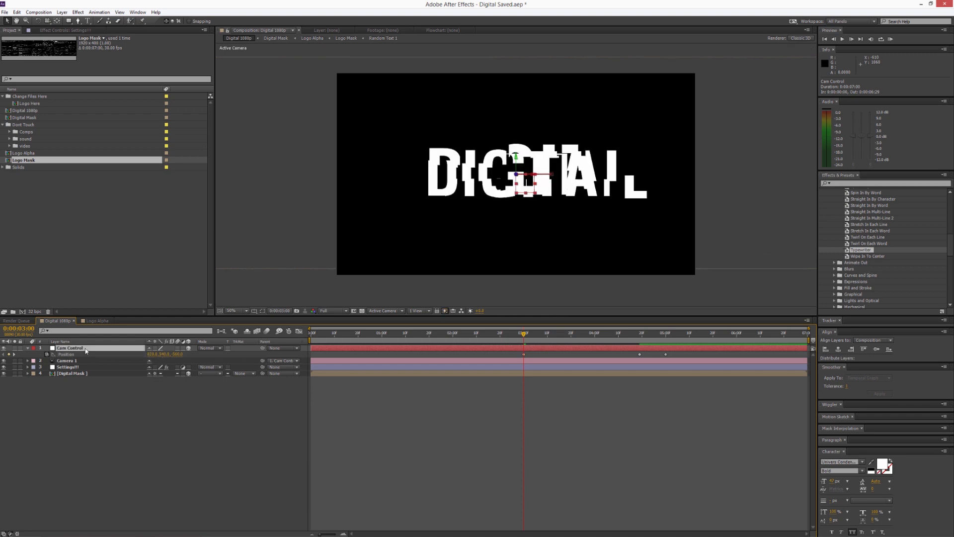
{"action": "key", "text": "r"}
{"action": "left_click_drag", "start_coordinate": [46, 361], "coordinate": [47, 373]}
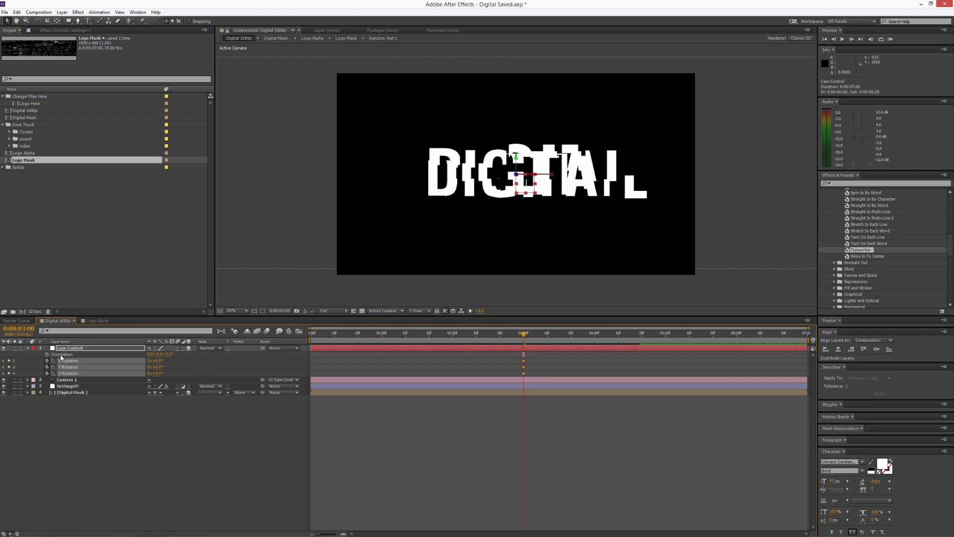
{"action": "left_click", "coordinate": [28, 348]}
{"action": "left_click", "coordinate": [28, 348]}
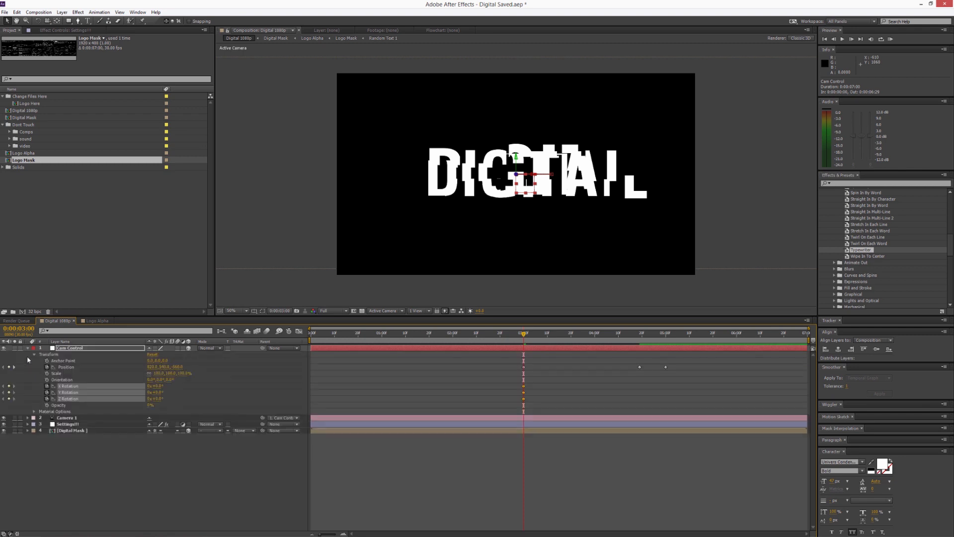
Step: Show Cam Control's keyframed properties and keyframe a Position with a higher Z value just after 0:00:06:00 to push through the logo
{"action": "left_click", "coordinate": [60, 349]}
{"action": "key", "text": "u"}
{"action": "key", "text": "u"}
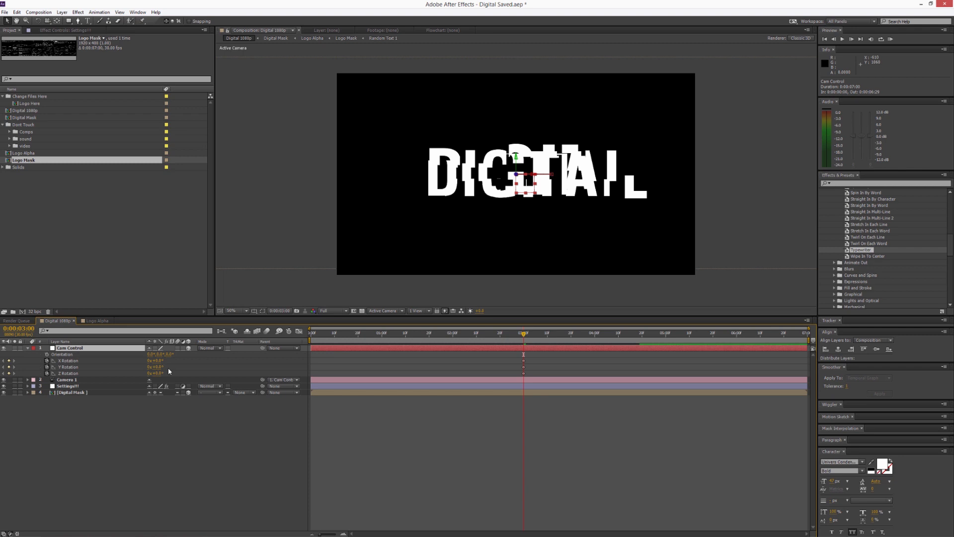
{"action": "key", "text": "u"}
{"action": "left_click_drag", "start_coordinate": [525, 336], "coordinate": [758, 340]}
{"action": "left_click_drag", "start_coordinate": [180, 354], "coordinate": [248, 353]}
Step: Keyframe Cam Control's Position at 0:00:00:00 with a lower X value and at 0:00:01:09 with a higher one
{"action": "left_click_drag", "start_coordinate": [754, 338], "coordinate": [524, 348]}
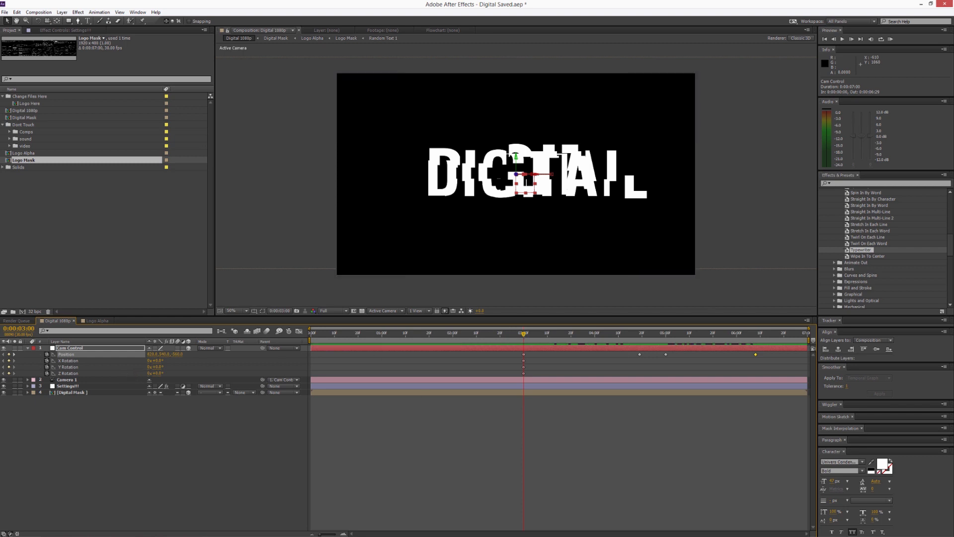
{"action": "left_click_drag", "start_coordinate": [314, 335], "coordinate": [302, 337]}
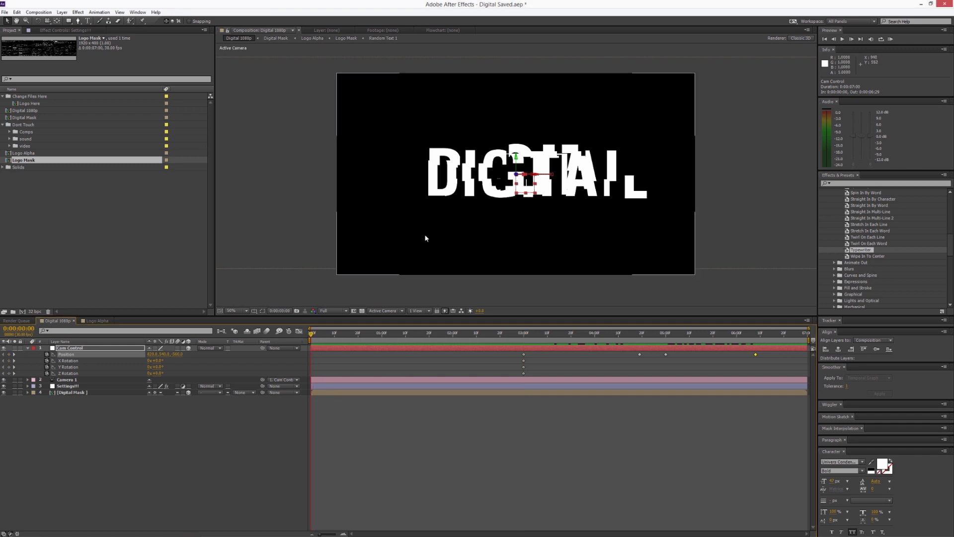
{"action": "left_click_drag", "start_coordinate": [177, 354], "coordinate": [136, 354]}
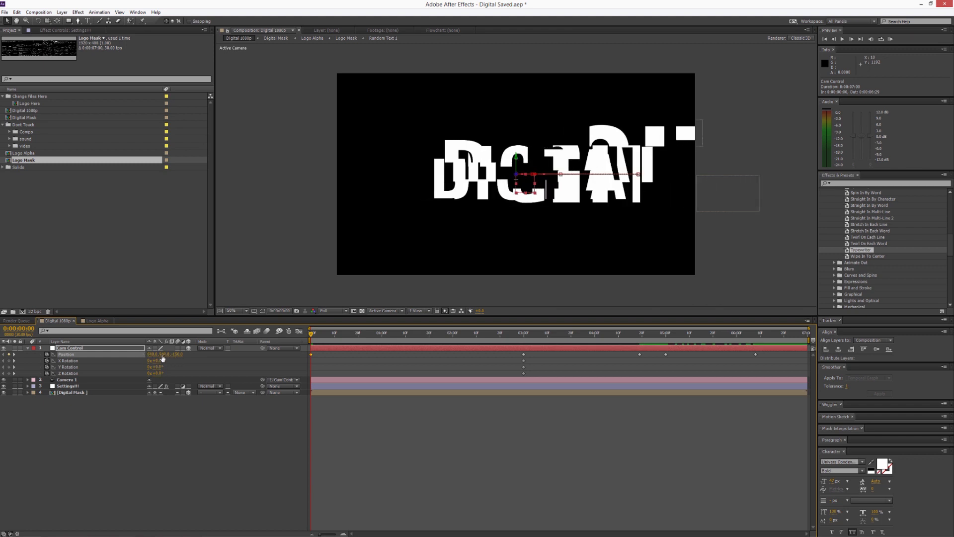
{"action": "left_click_drag", "start_coordinate": [417, 338], "coordinate": [403, 338]}
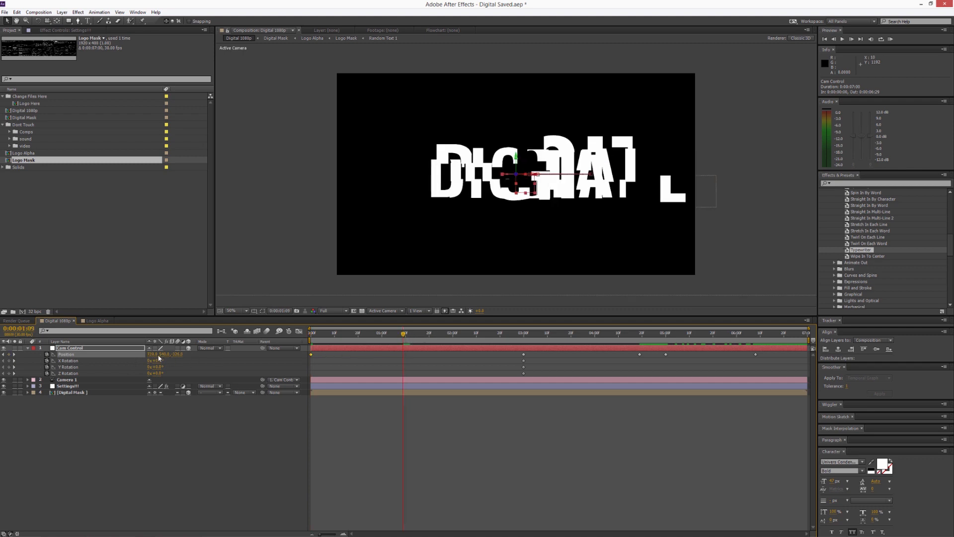
{"action": "left_click_drag", "start_coordinate": [151, 355], "coordinate": [189, 355]}
Step: Keyframe a different Cam Control Position at 0:00:01:10 and paste that keyframe at 0:00:02:29 with a higher Y value
{"action": "left_click_drag", "start_coordinate": [406, 336], "coordinate": [407, 336]}
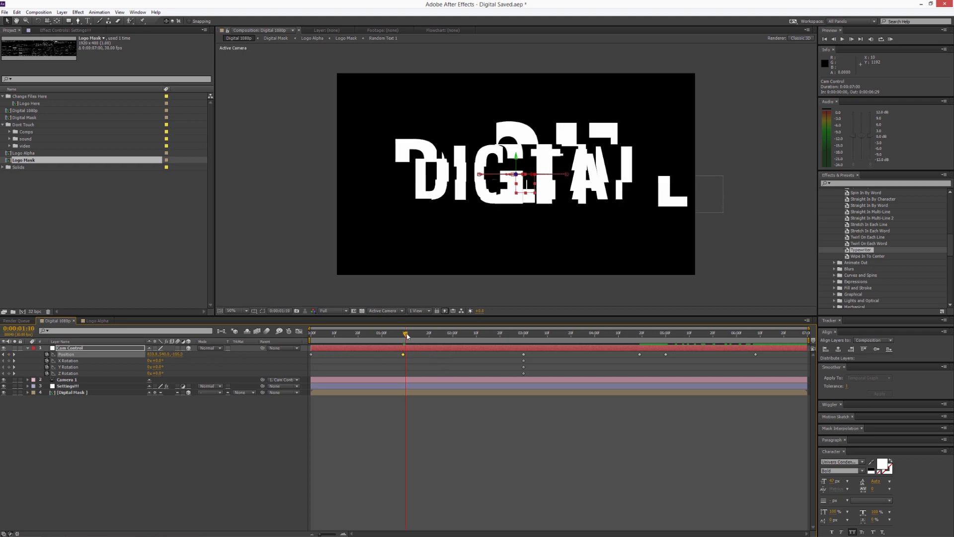
{"action": "left_click_drag", "start_coordinate": [179, 354], "coordinate": [152, 357]}
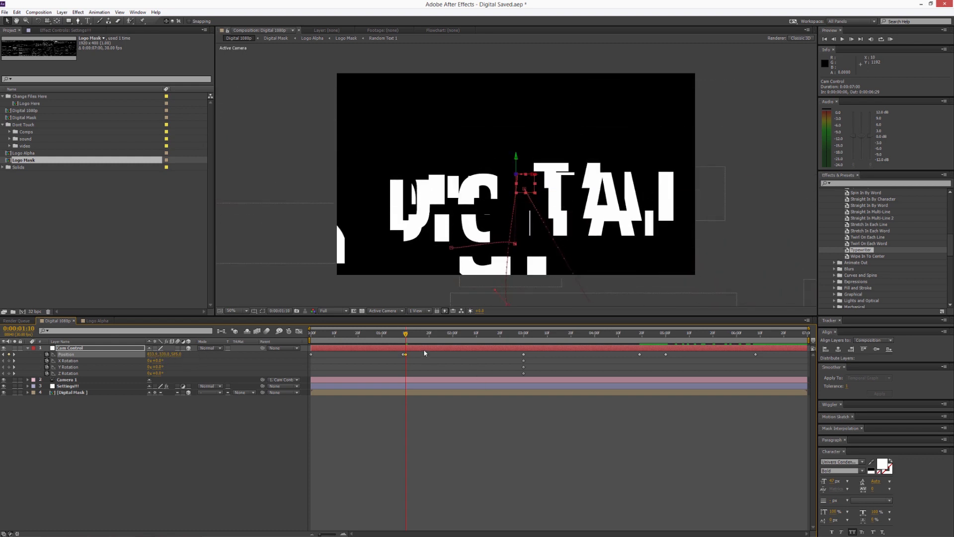
{"action": "left_click", "coordinate": [521, 334]}
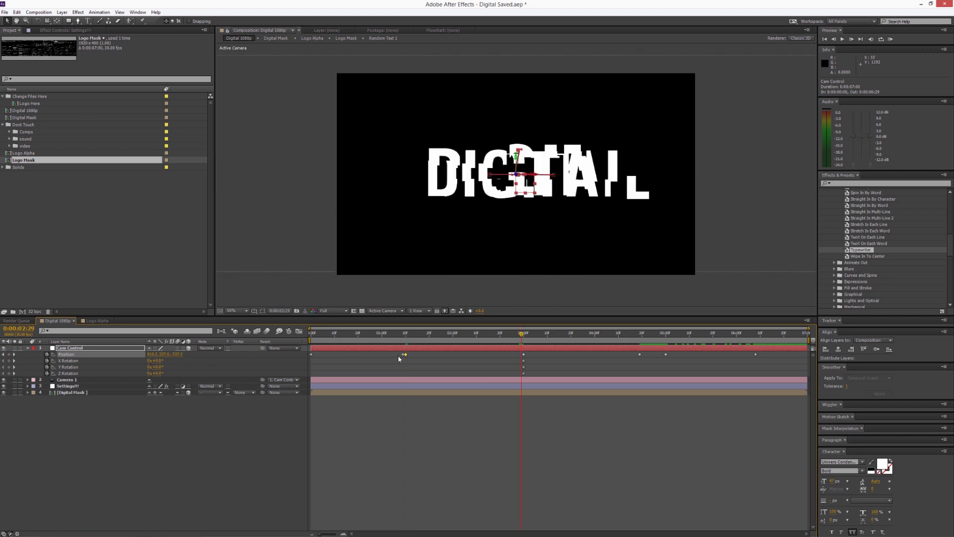
{"action": "key", "text": "ctrl+v"}
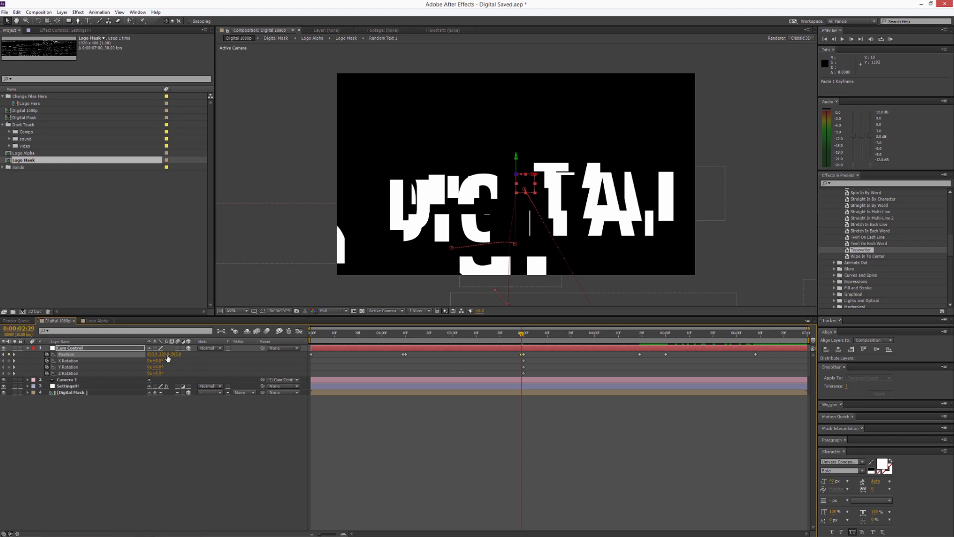
{"action": "left_click_drag", "start_coordinate": [162, 354], "coordinate": [170, 354]}
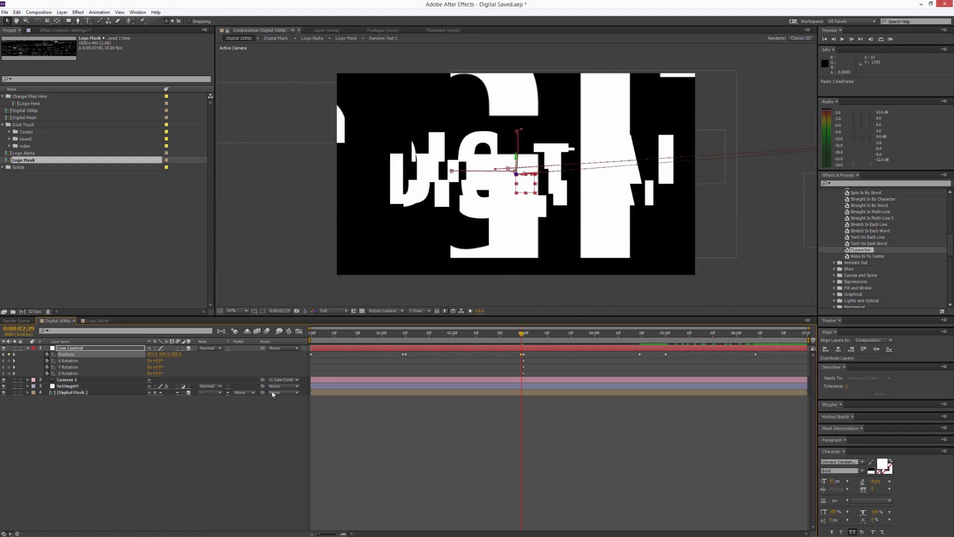
Step: Keyframe Cam Control's Z Rotation at 0:00:00:00, 0:00:01:09 and 0:00:01:10, tilting the logo steeply clockwise at the last one
{"action": "left_click_drag", "start_coordinate": [384, 337], "coordinate": [309, 341]}
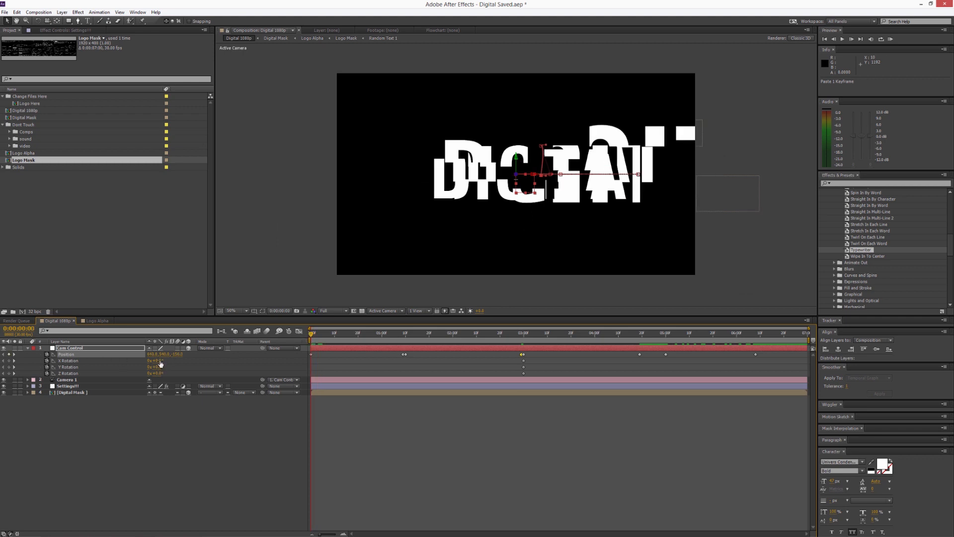
{"action": "left_click_drag", "start_coordinate": [157, 373], "coordinate": [161, 373]}
{"action": "mouse_move", "coordinate": [407, 336]}
{"action": "left_mouse_down"}
{"action": "mouse_move", "coordinate": [381, 338]}
{"action": "mouse_move", "coordinate": [404, 341]}
{"action": "left_mouse_up"}
{"action": "left_click_drag", "start_coordinate": [160, 373], "coordinate": [192, 376]}
{"action": "left_click_drag", "start_coordinate": [403, 336], "coordinate": [407, 335]}
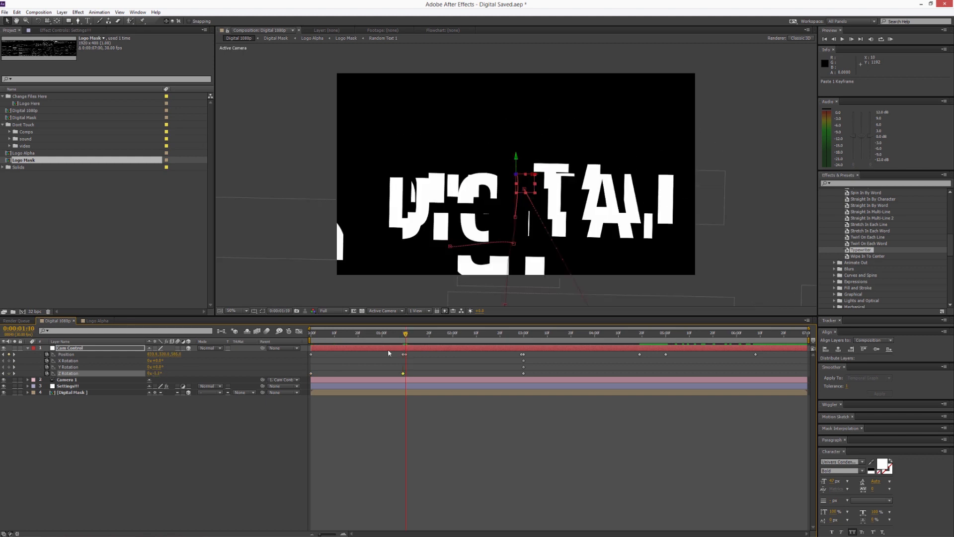
{"action": "left_click_drag", "start_coordinate": [160, 373], "coordinate": [375, 364]}
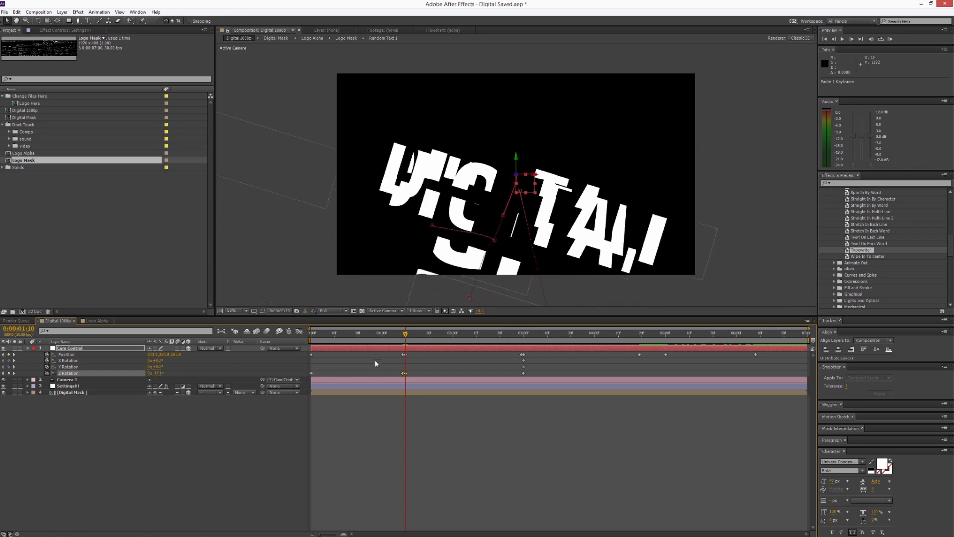
Step: Scrub through the camera moves and play a RAM preview of the whole Digital 1080p composition
{"action": "left_click", "coordinate": [523, 337]}
{"action": "left_click_drag", "start_coordinate": [522, 338], "coordinate": [250, 375]}
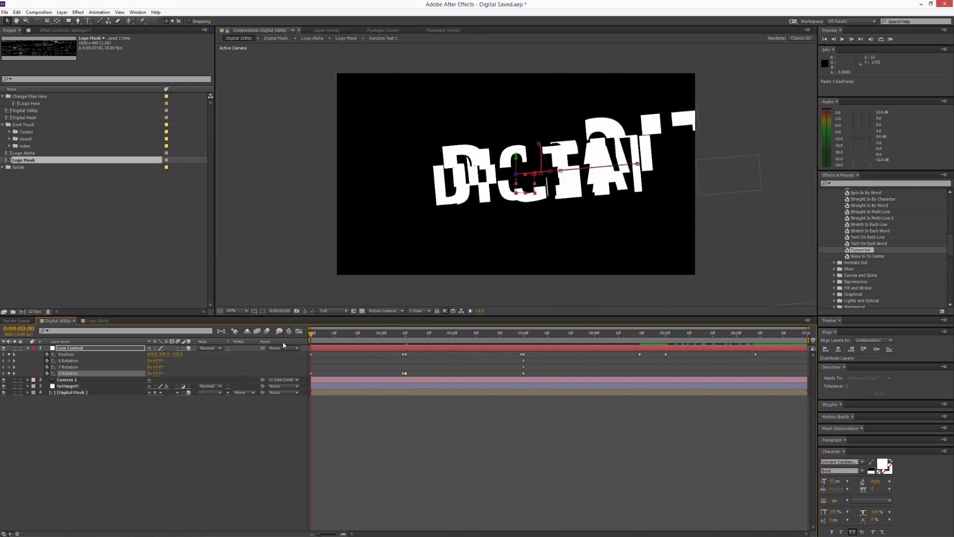
{"action": "left_click_drag", "start_coordinate": [314, 340], "coordinate": [657, 309]}
{"action": "key", "text": "KP_0"}
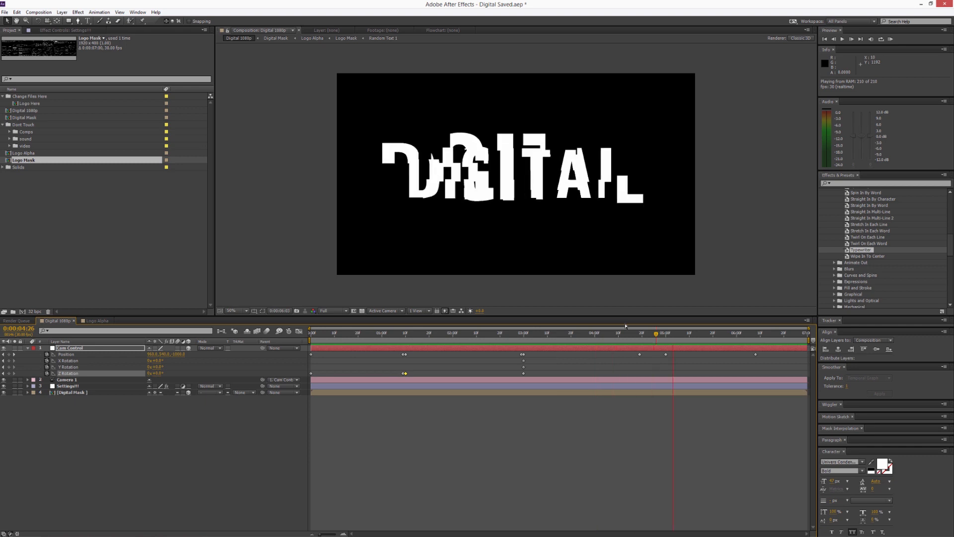
{"action": "key", "text": "space"}
{"action": "left_click", "coordinate": [741, 417]}
Step: Apply Easy Ease to Cam Control's Position keyframes at 0:00:04:19 and 0:00:05:00 and preview the animation
{"action": "left_click", "coordinate": [555, 334]}
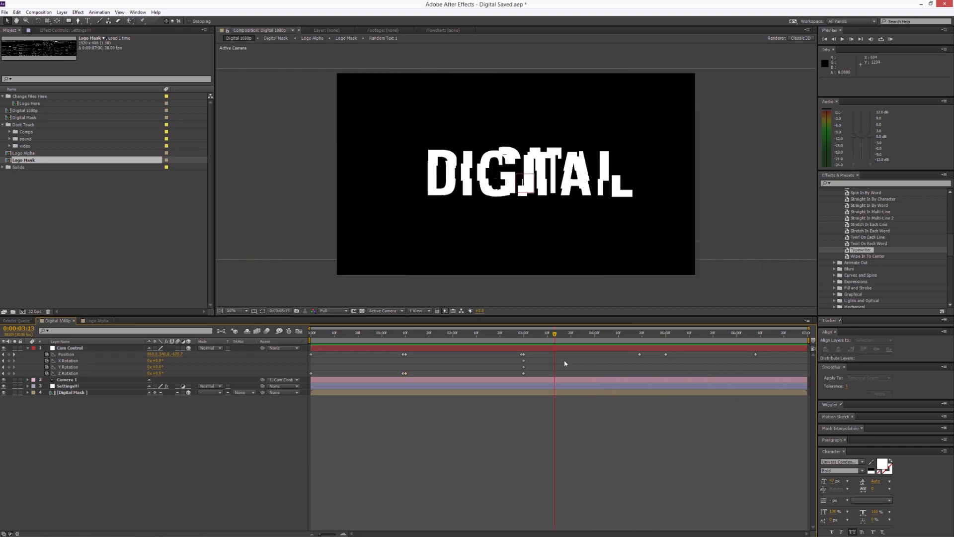
{"action": "left_click_drag", "start_coordinate": [570, 352], "coordinate": [668, 354]}
{"action": "right_click", "coordinate": [668, 354]}
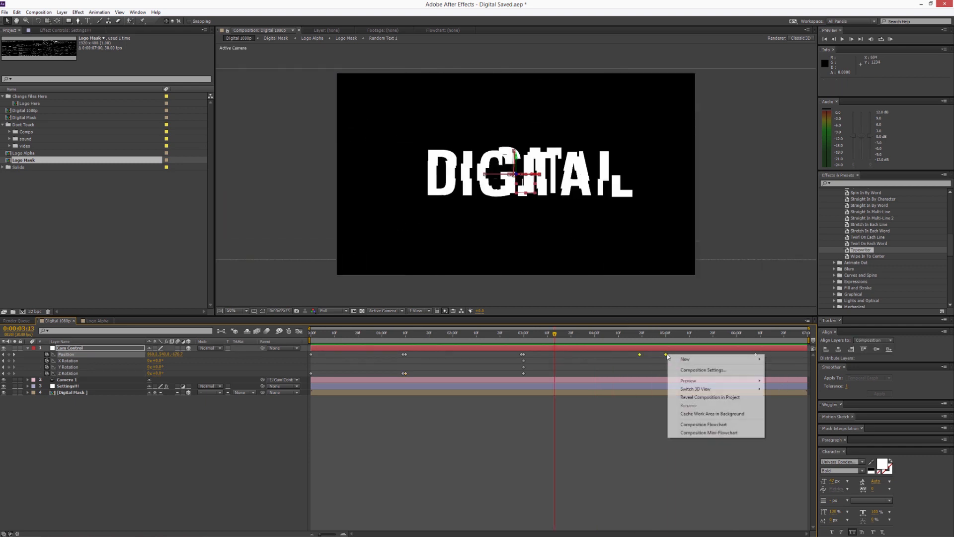
{"action": "right_click", "coordinate": [667, 354]}
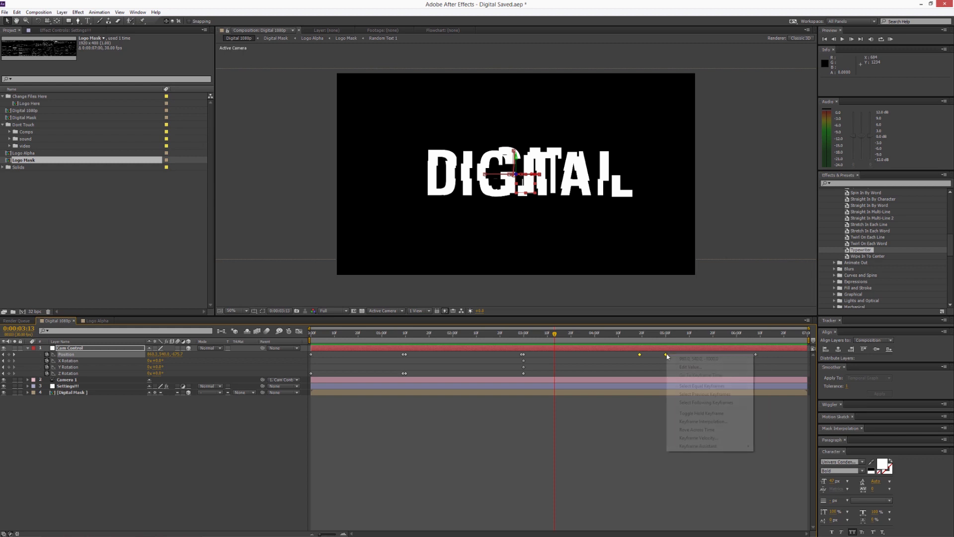
{"action": "mouse_move", "coordinate": [708, 447]}
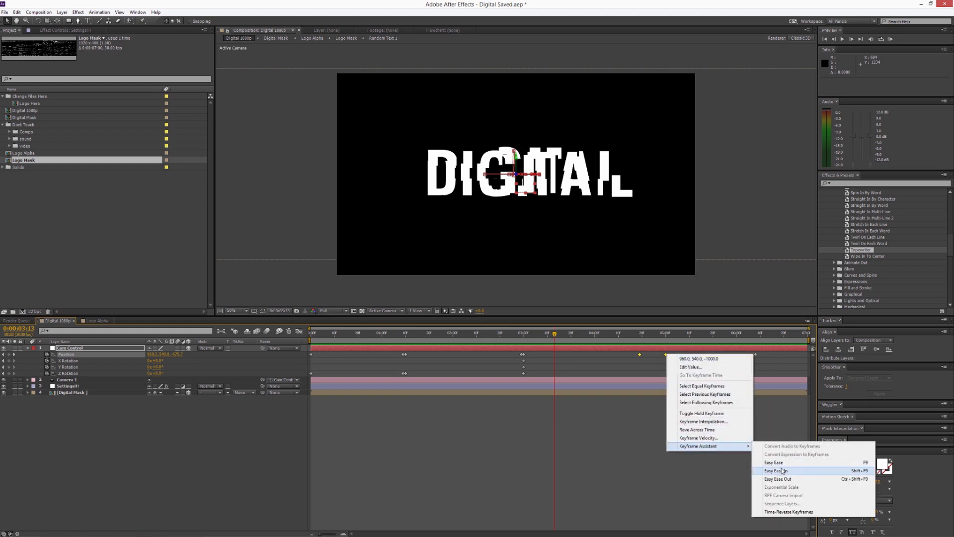
{"action": "left_click", "coordinate": [870, 462]}
{"action": "left_click", "coordinate": [605, 333]}
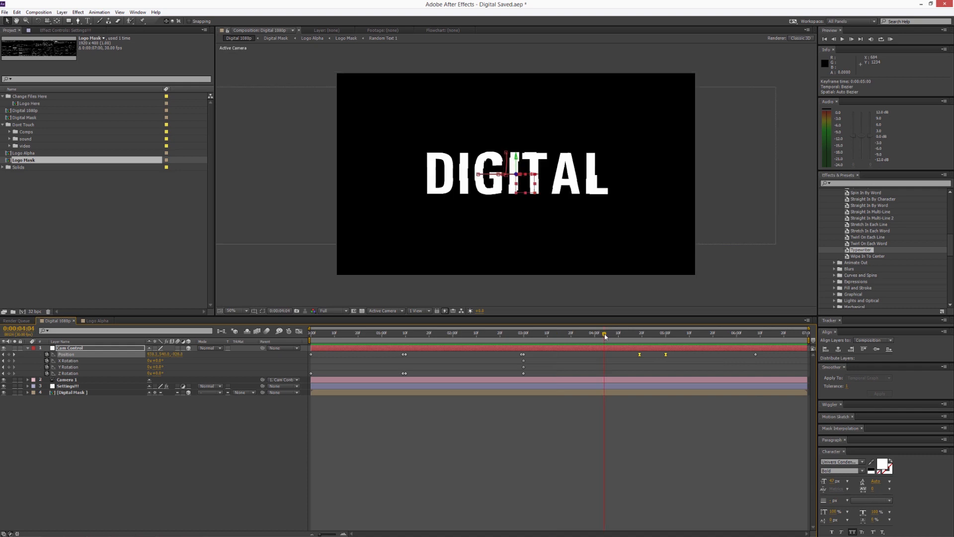
{"action": "key", "text": "KP_0"}
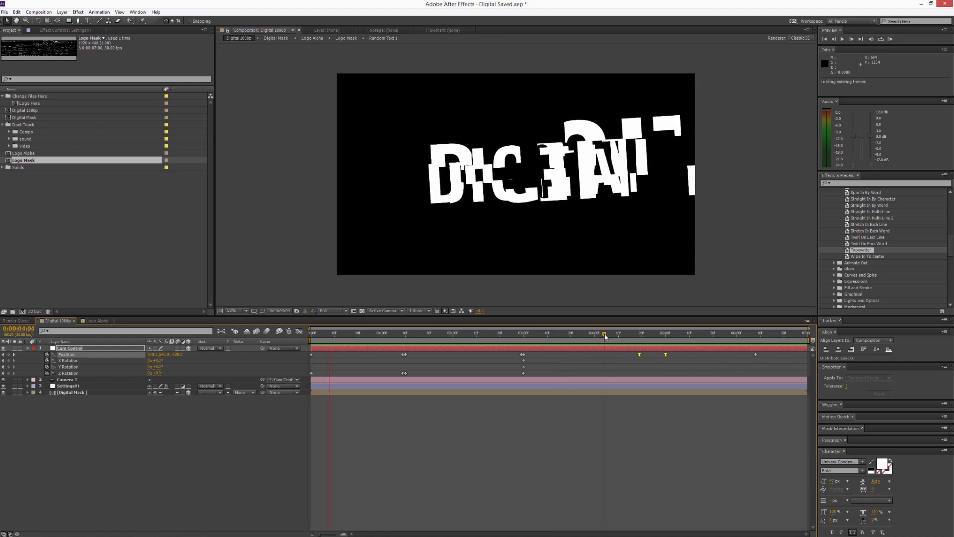
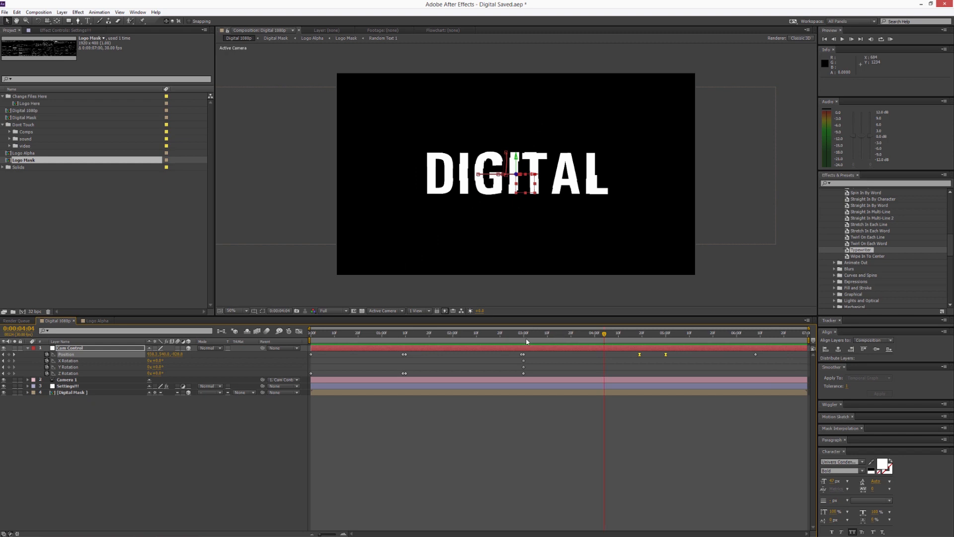
Step: Move Cam Control's rotation keyframes from 0:00:03:00 to 0:00:02:29 and keyframe a Z Rotation at 0:00:03:00 that tilts the logo clockwise
{"action": "mouse_move", "coordinate": [526, 362]}
{"action": "left_mouse_down"}
{"action": "mouse_move", "coordinate": [519, 376]}
{"action": "mouse_move", "coordinate": [522, 361]}
{"action": "left_mouse_up"}
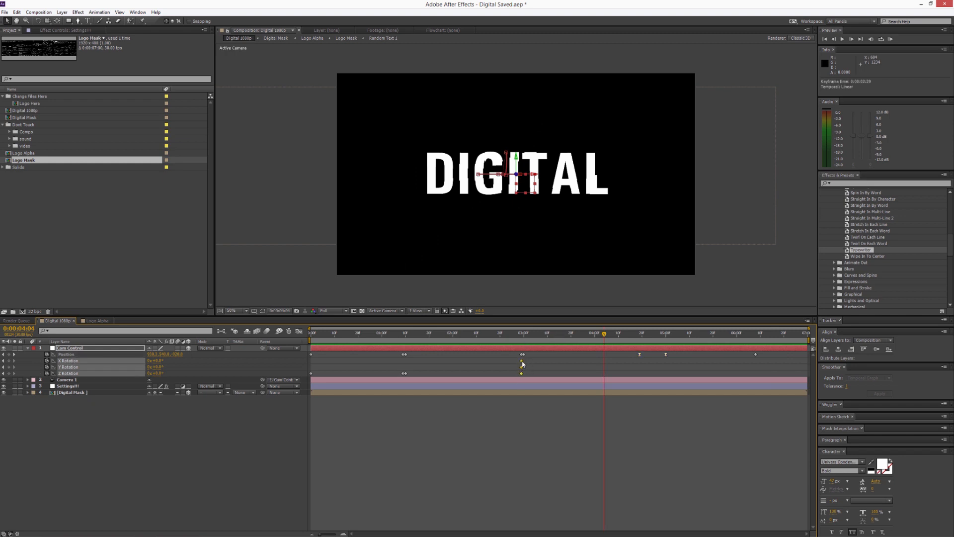
{"action": "left_click", "coordinate": [524, 335]}
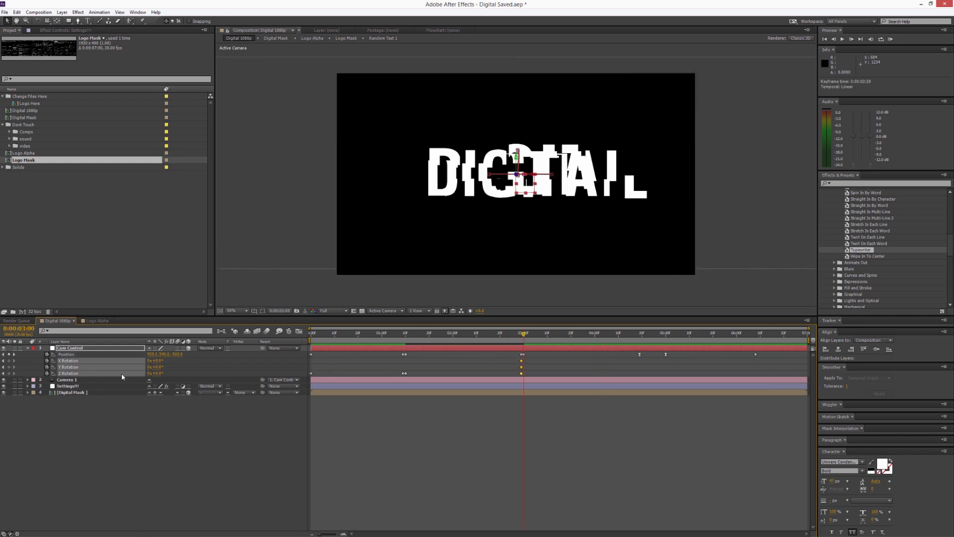
{"action": "left_click", "coordinate": [167, 372]}
{"action": "left_click_drag", "start_coordinate": [156, 373], "coordinate": [159, 376]}
Step: Set Cam Control's Z Rotation to 0 at 0:00:04:19 and preview the animation
{"action": "key", "text": "k"}
{"action": "left_click", "coordinate": [158, 374]}
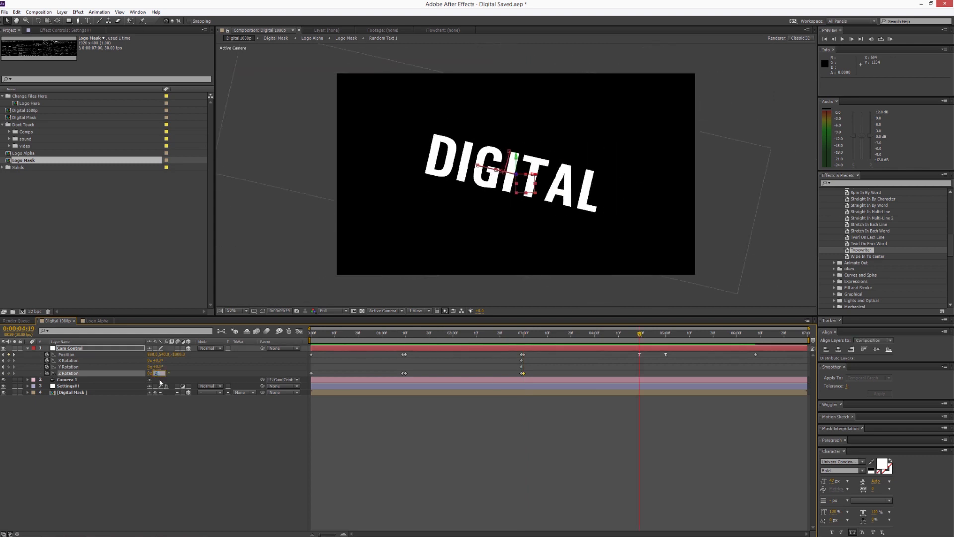
{"action": "type", "text": "0"}
{"action": "key", "text": "Return"}
{"action": "key", "text": "KP_0"}
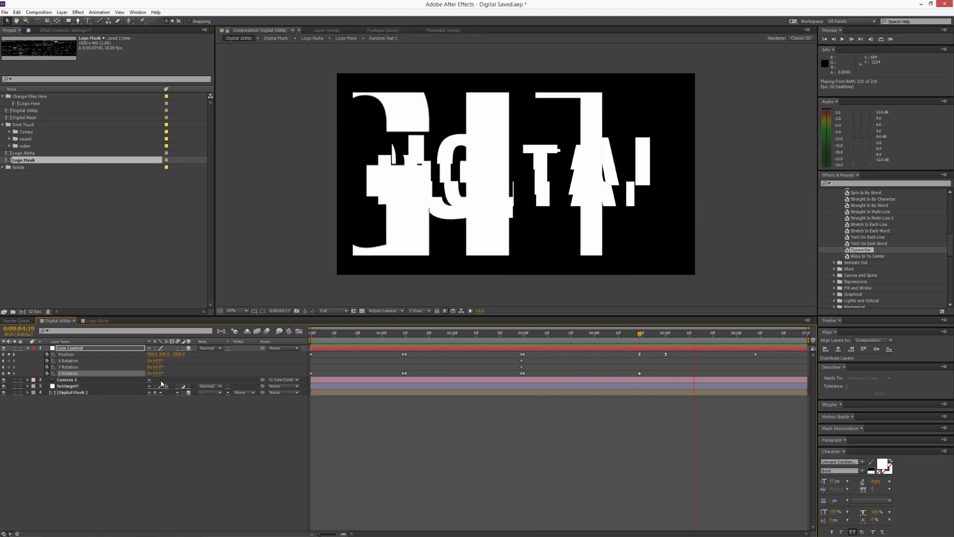
{"action": "key", "text": "space"}
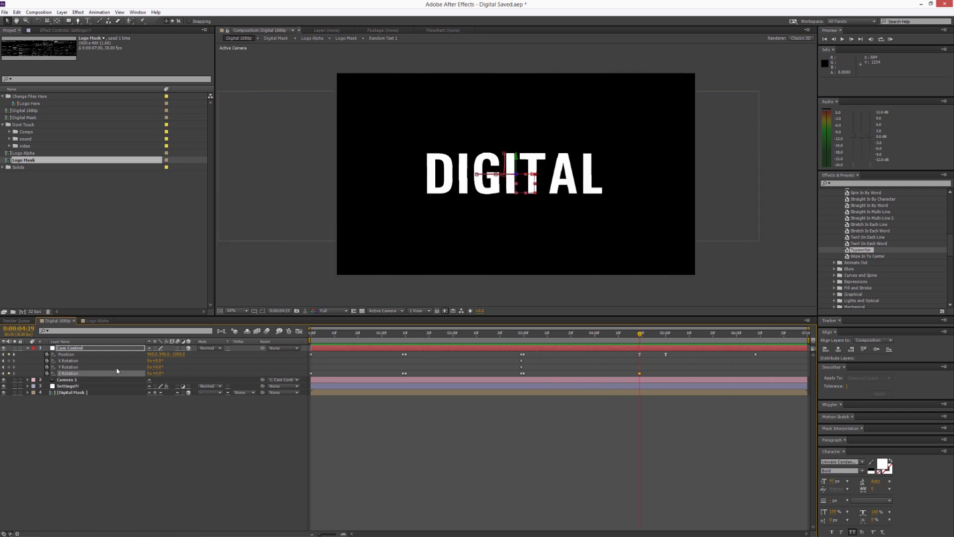
Step: In Logo Alpha, hide Logo Here, show Logo Mask with an Alpha Matte from Logo Here, and return to Digital 1080p
{"action": "left_click", "coordinate": [28, 348]}
{"action": "left_click", "coordinate": [61, 348]}
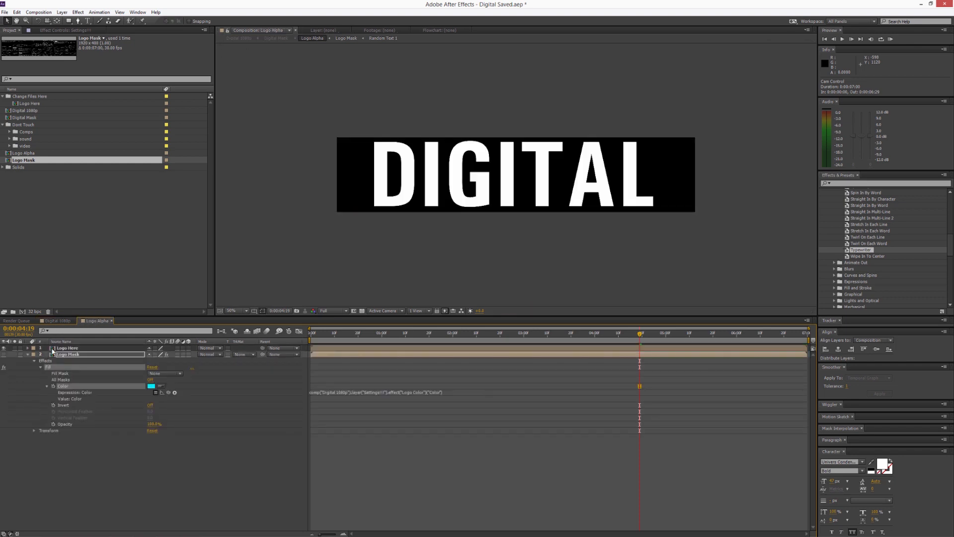
{"action": "left_click", "coordinate": [28, 355]}
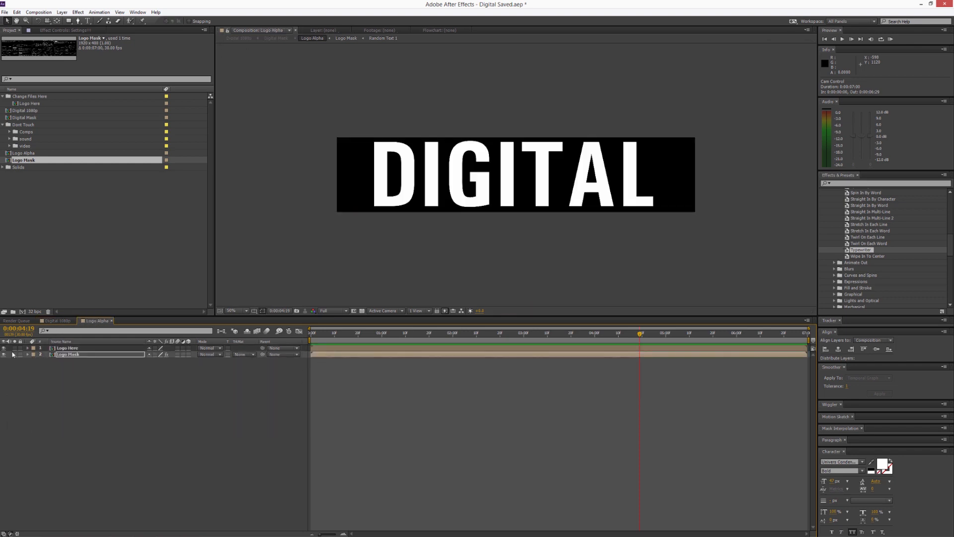
{"action": "left_click", "coordinate": [5, 348]}
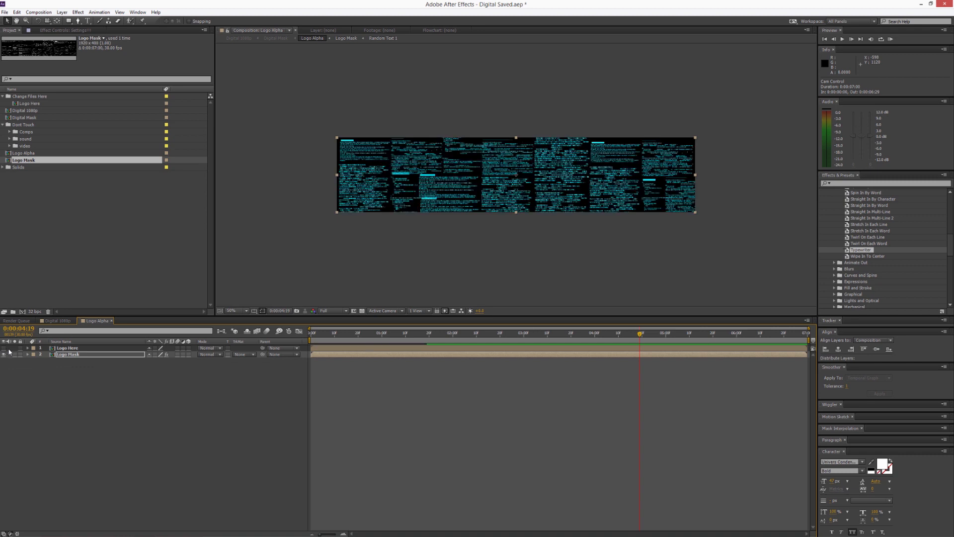
{"action": "left_click", "coordinate": [244, 354]}
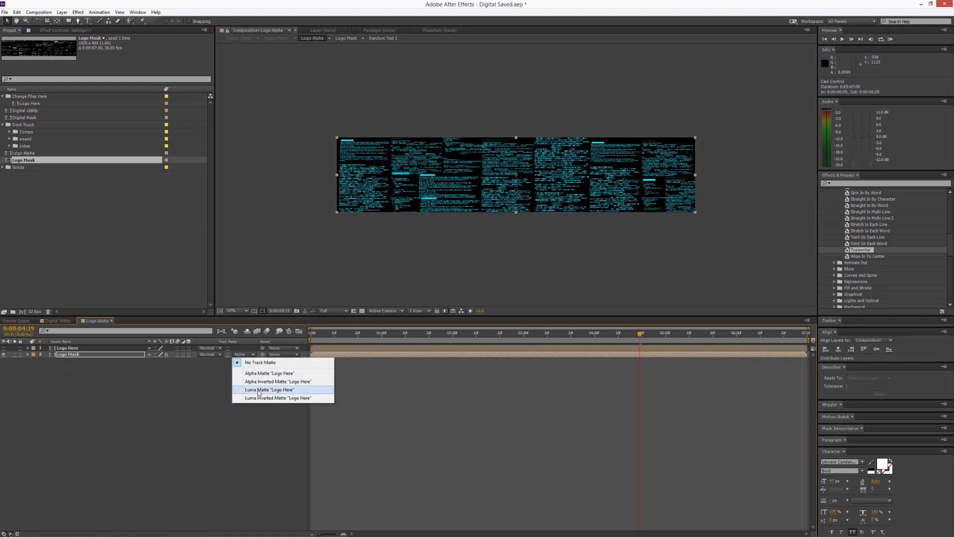
{"action": "left_click", "coordinate": [259, 373]}
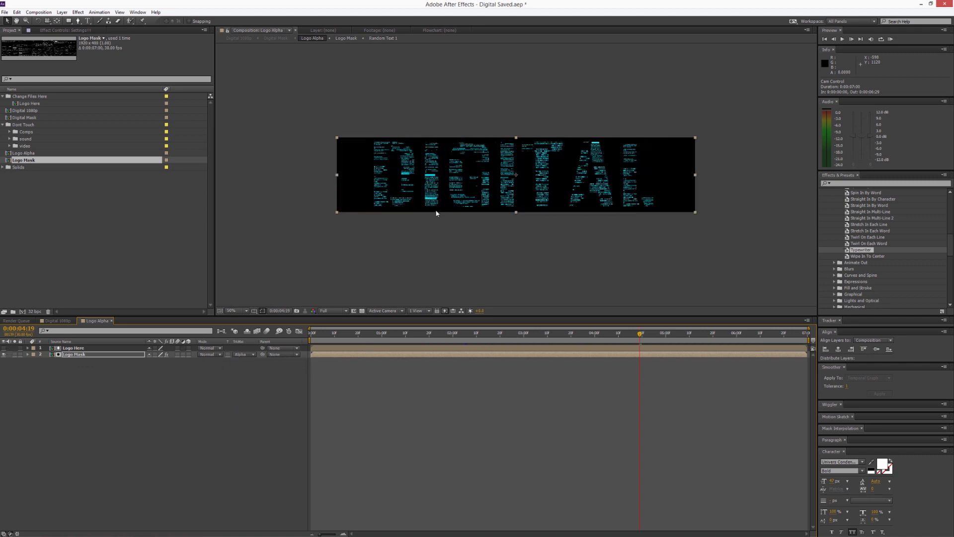
{"action": "left_click", "coordinate": [58, 320]}
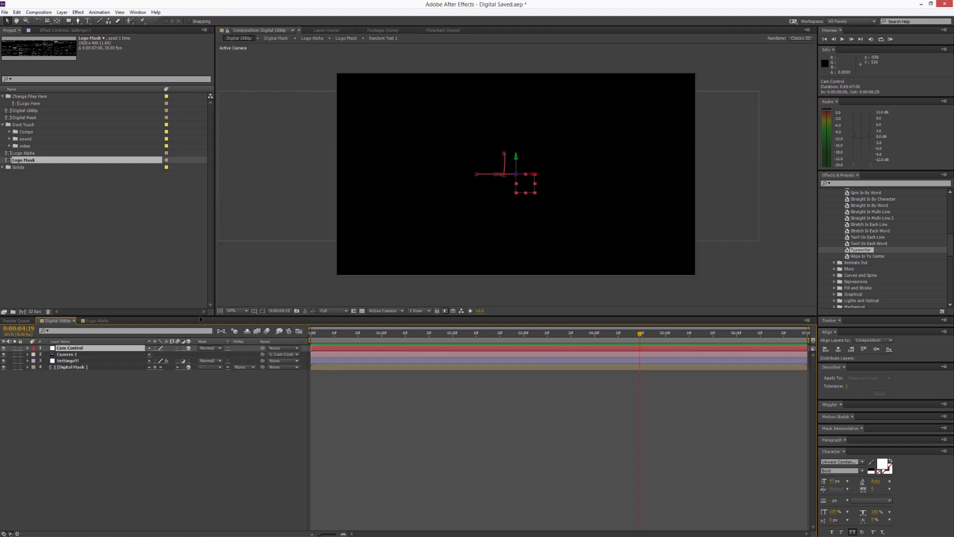
Step: At 0:00:02:03, turn on Camera 1's Depth of Field and set its Aperture to 50 pixels
{"action": "left_click", "coordinate": [471, 338]}
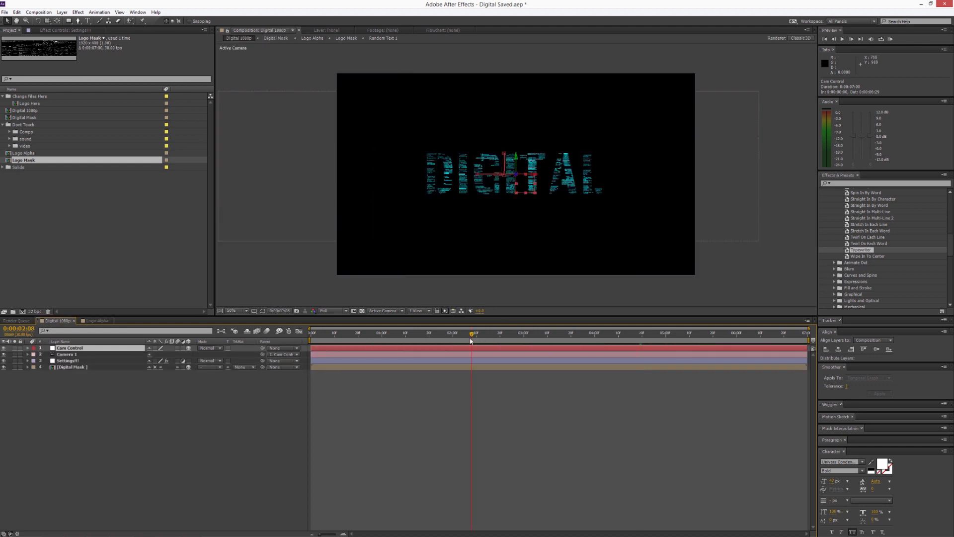
{"action": "left_click_drag", "start_coordinate": [471, 341], "coordinate": [463, 341]}
{"action": "left_click_drag", "start_coordinate": [462, 341], "coordinate": [460, 341]}
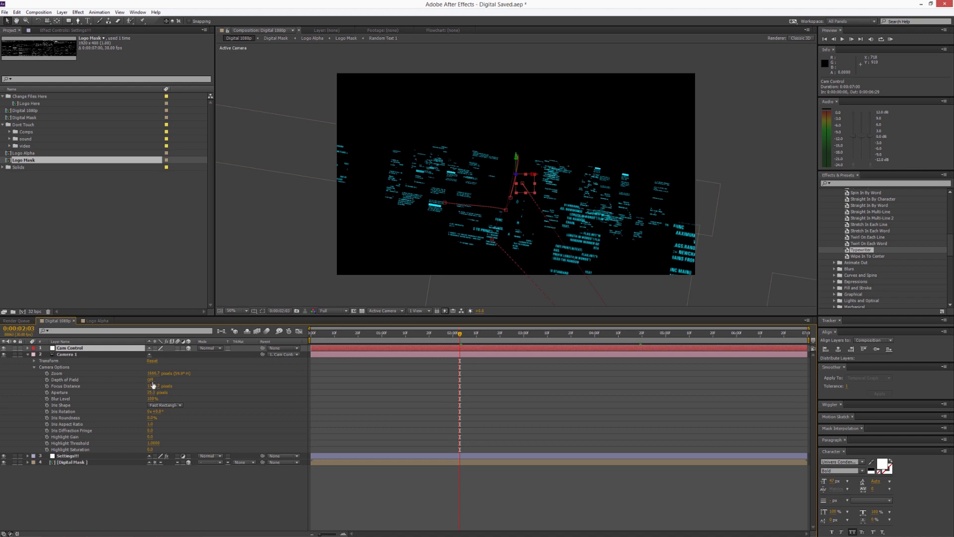
{"action": "left_click", "coordinate": [150, 380]}
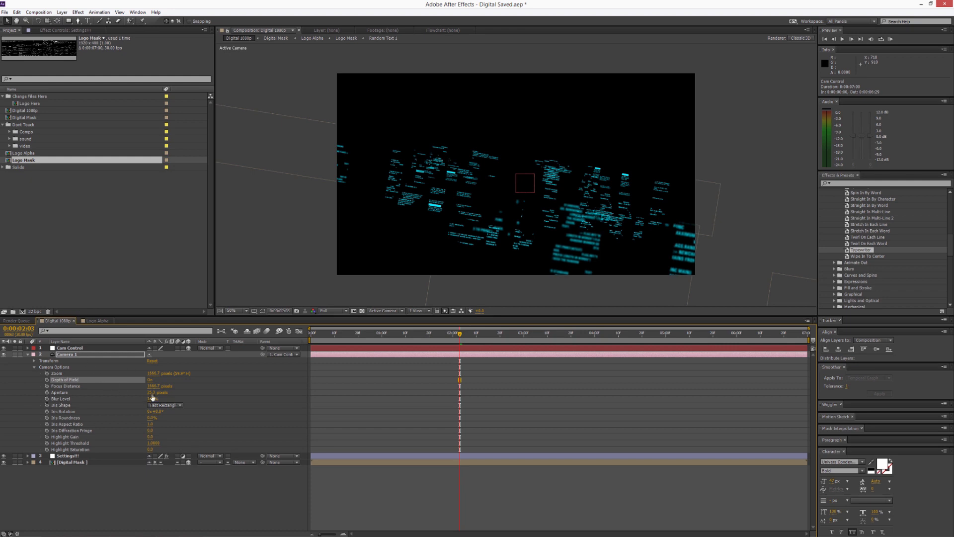
{"action": "left_click", "coordinate": [152, 392]}
{"action": "type", "text": "50"}
{"action": "left_click", "coordinate": [90, 395]}
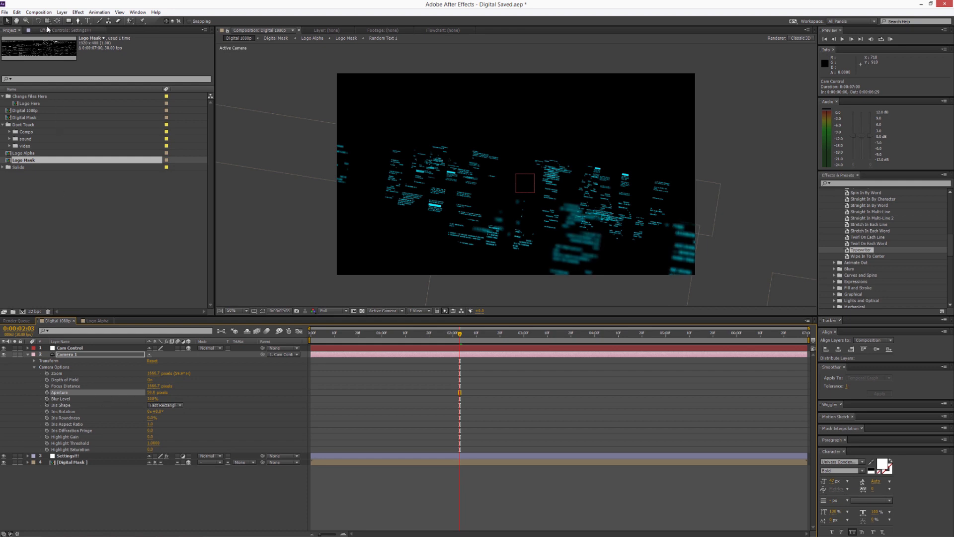
Step: Change the Settings!!! layer's Logo Color to a bright warm orange by raising its RGB values above 1 and shifting the hue
{"action": "left_click", "coordinate": [55, 30]}
{"action": "left_click", "coordinate": [117, 51]}
{"action": "left_click_drag", "start_coordinate": [418, 213], "coordinate": [141, 159]}
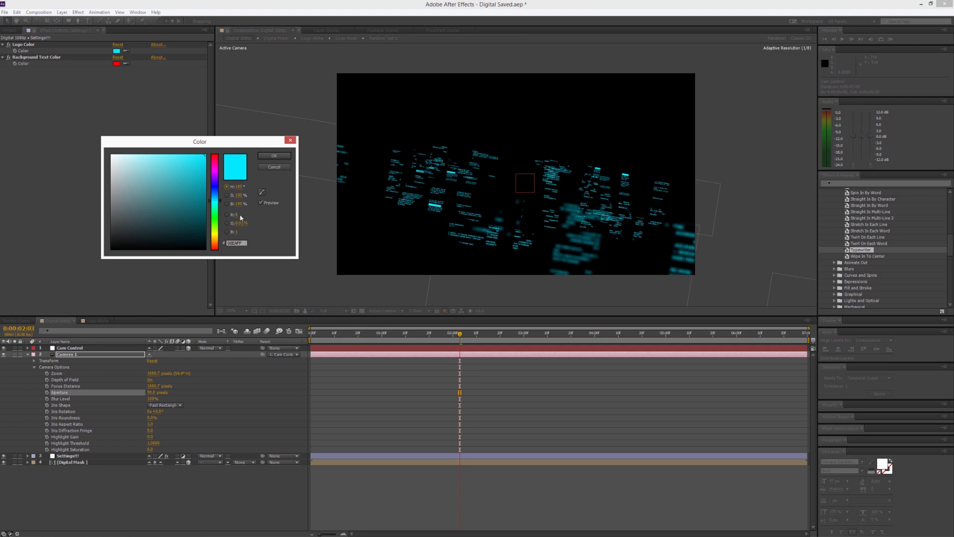
{"action": "left_click_drag", "start_coordinate": [236, 225], "coordinate": [248, 225]}
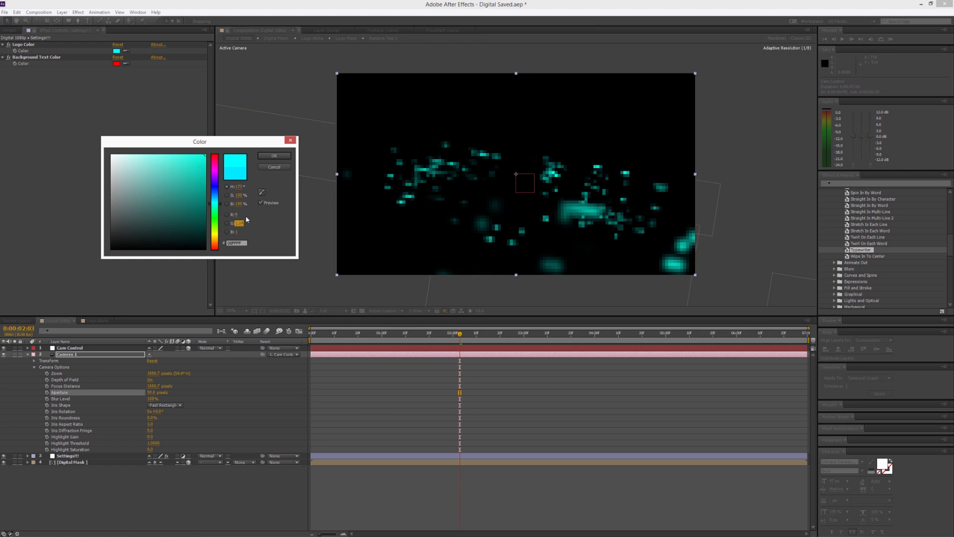
{"action": "mouse_move", "coordinate": [237, 217]}
{"action": "left_mouse_down"}
{"action": "mouse_move", "coordinate": [269, 214]}
{"action": "mouse_move", "coordinate": [255, 222]}
{"action": "left_mouse_up"}
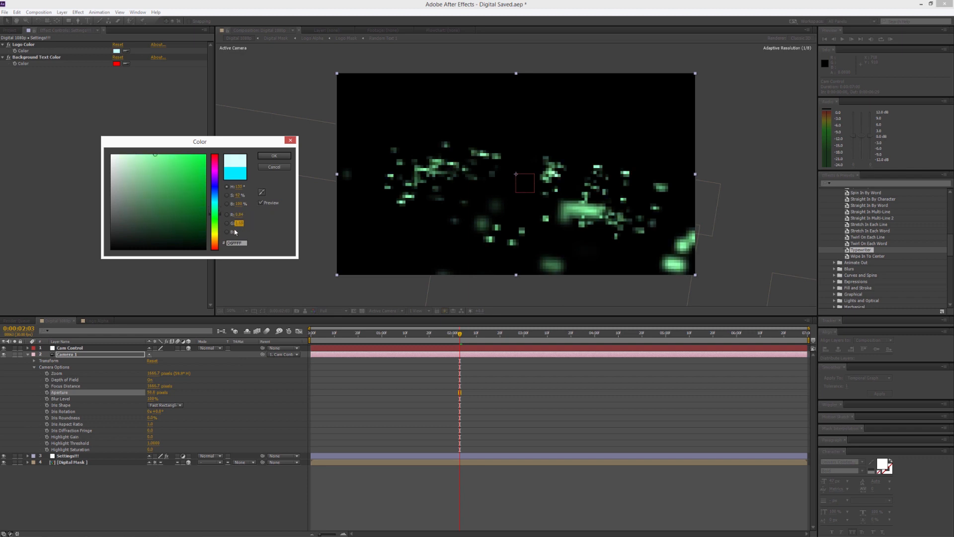
{"action": "left_click", "coordinate": [217, 227]}
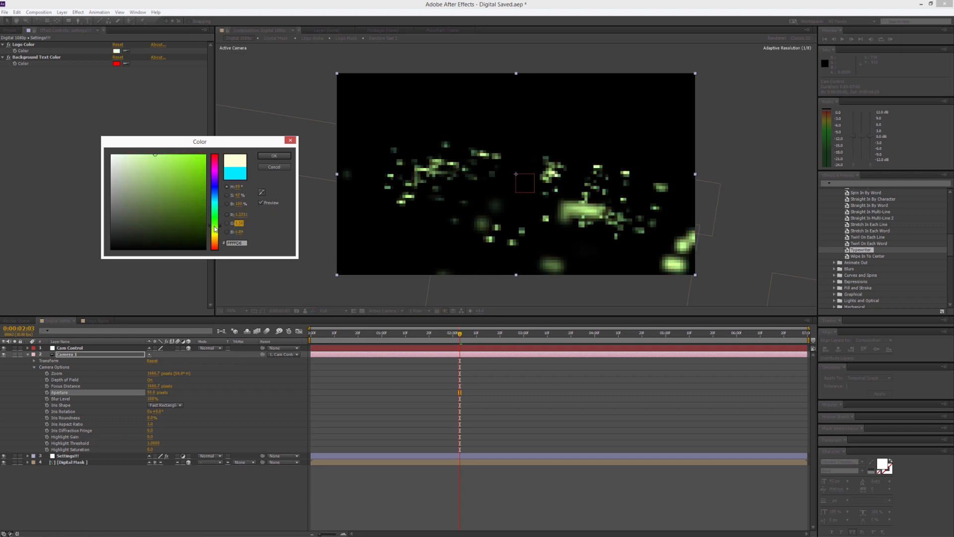
{"action": "left_click_drag", "start_coordinate": [216, 234], "coordinate": [260, 213]}
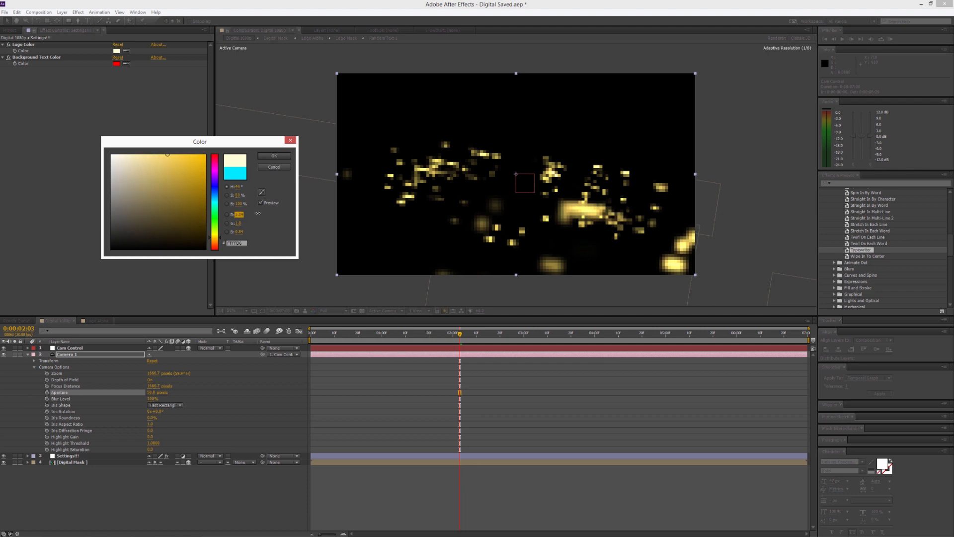
{"action": "left_click_drag", "start_coordinate": [214, 239], "coordinate": [215, 243]}
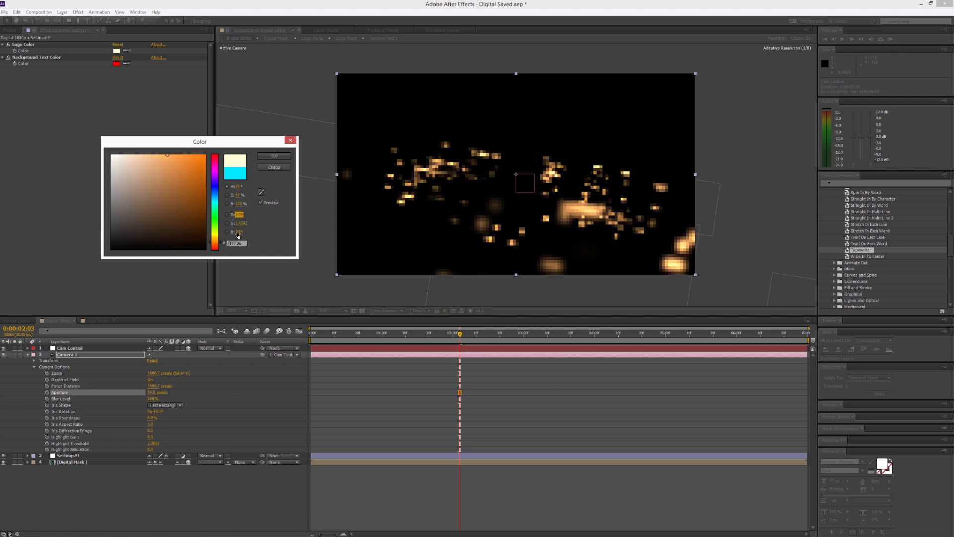
{"action": "left_click", "coordinate": [279, 157]}
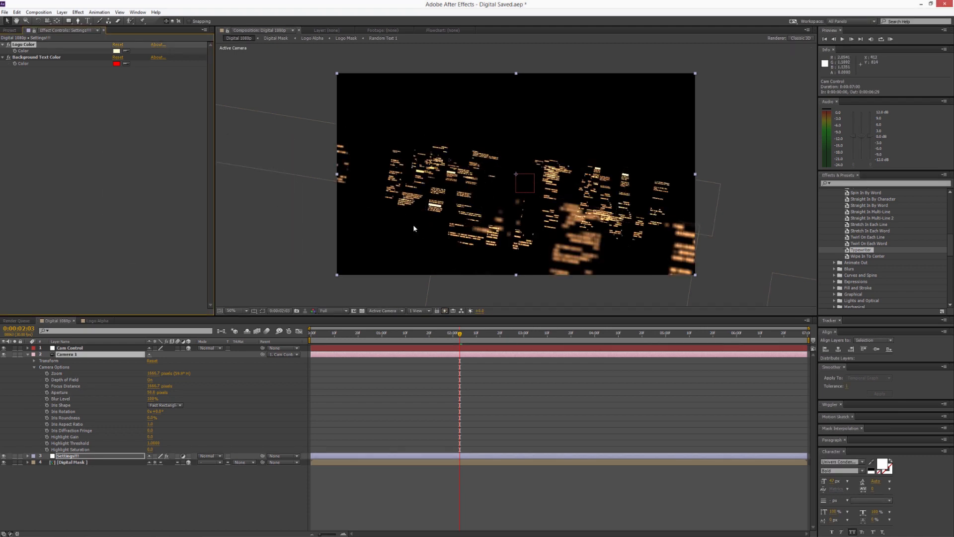
Step: Add the Random Text 1 to 4 comps below Digital Mask in Digital 1080p and make them 3D layers with motion blur
{"action": "left_click", "coordinate": [27, 354]}
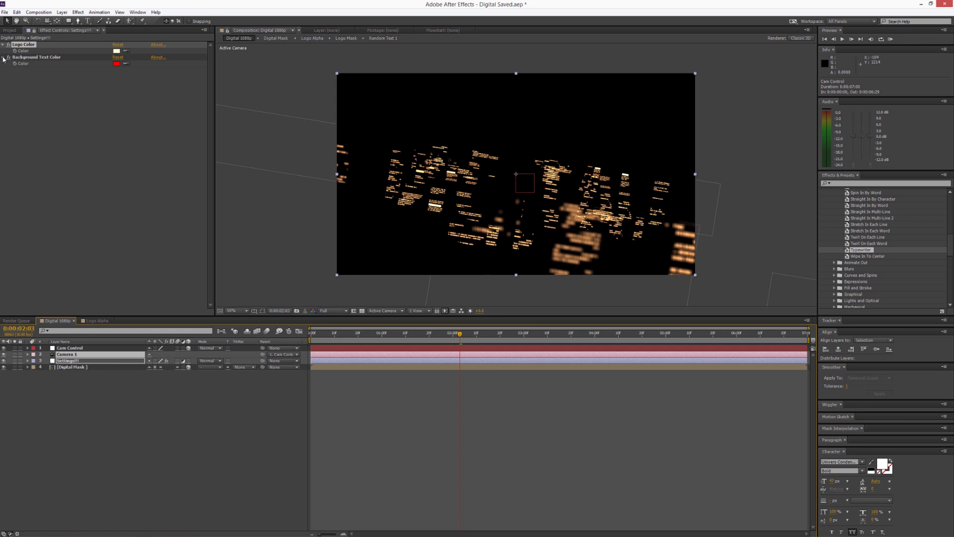
{"action": "left_click", "coordinate": [9, 30]}
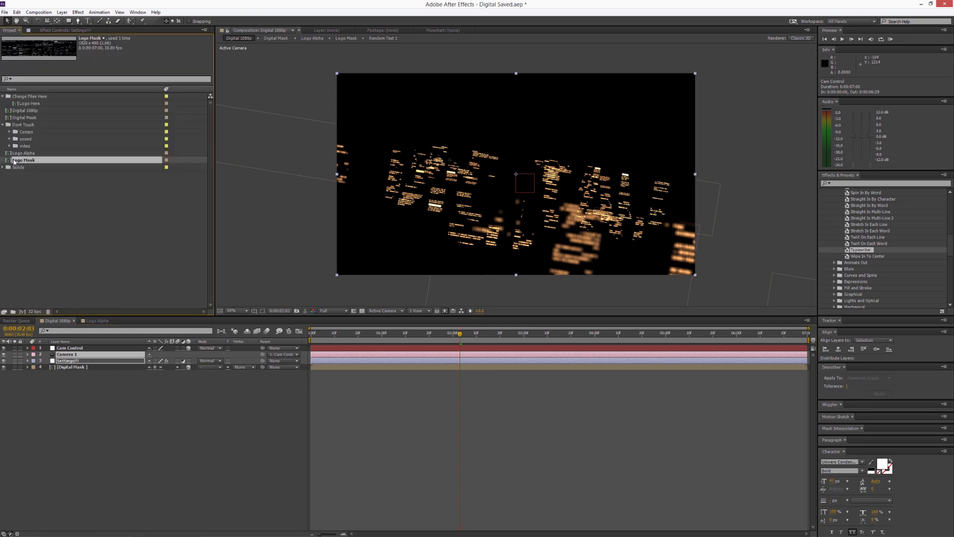
{"action": "left_click", "coordinate": [9, 132]}
{"action": "left_click_drag", "start_coordinate": [15, 138], "coordinate": [107, 402]}
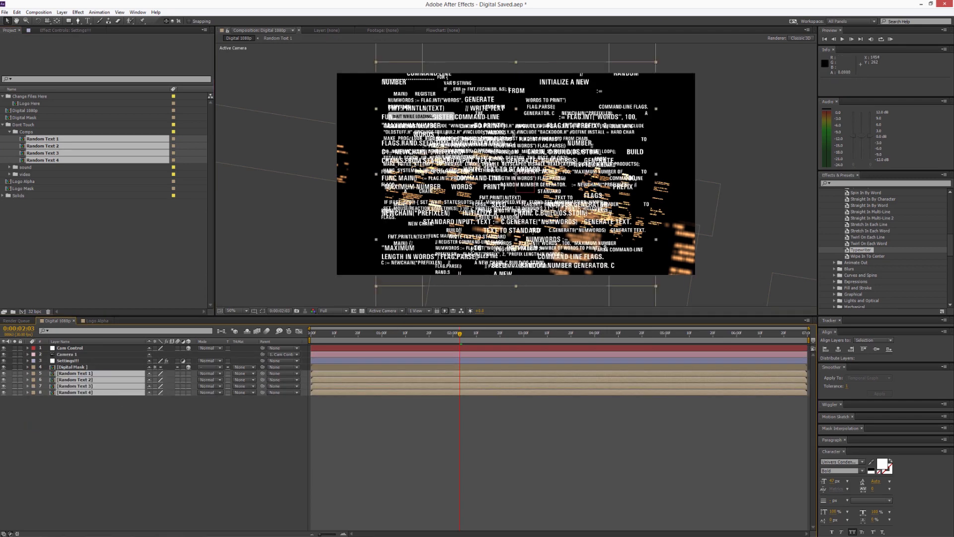
{"action": "left_click", "coordinate": [188, 378]}
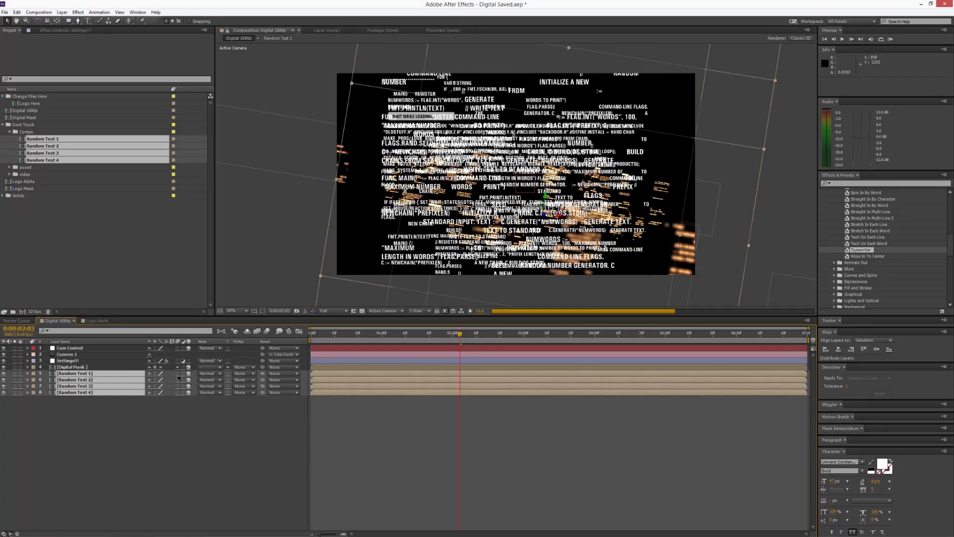
{"action": "left_click", "coordinate": [178, 376]}
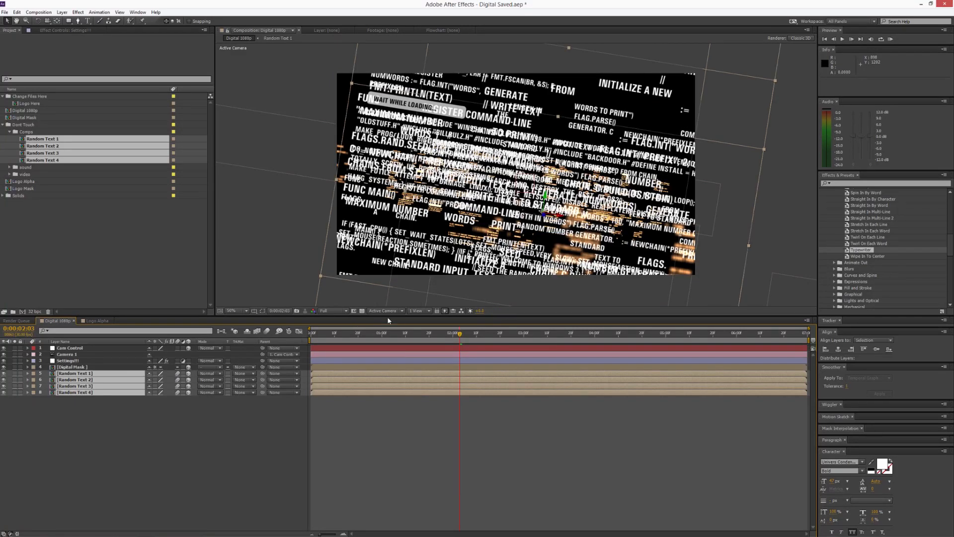
Step: Show the composition in two views and hide the Digital Mask layer
{"action": "left_click", "coordinate": [414, 312]}
{"action": "left_click", "coordinate": [427, 328]}
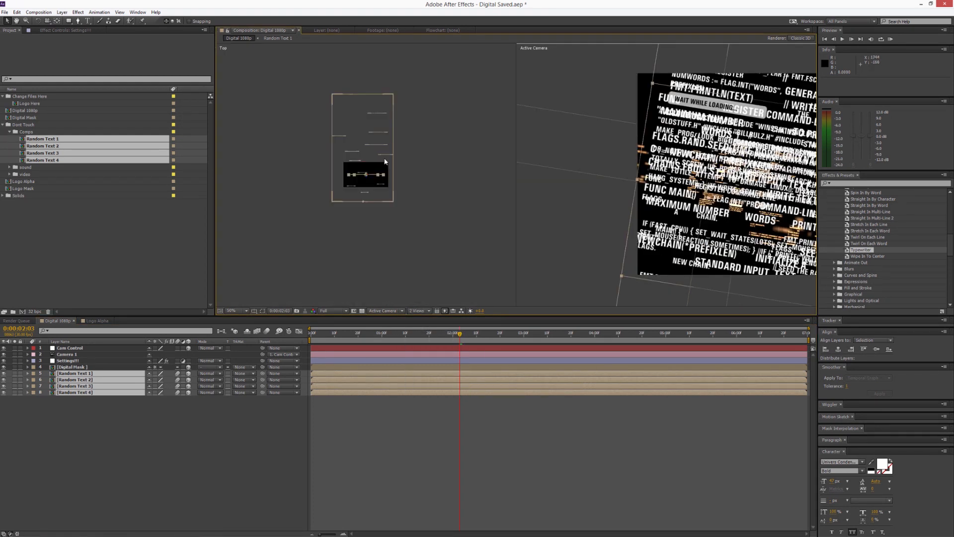
{"action": "left_click", "coordinate": [70, 369]}
{"action": "left_click", "coordinate": [71, 369]}
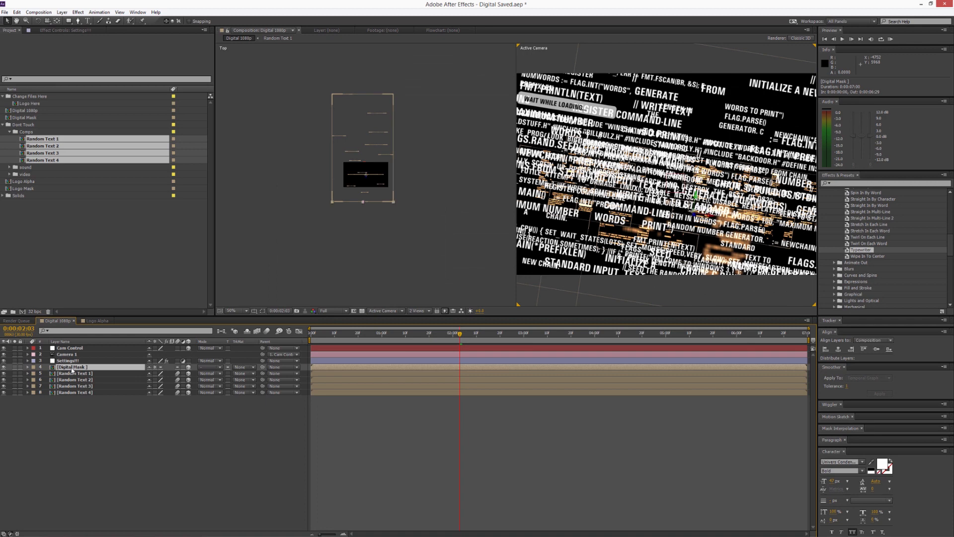
{"action": "left_click", "coordinate": [4, 368]}
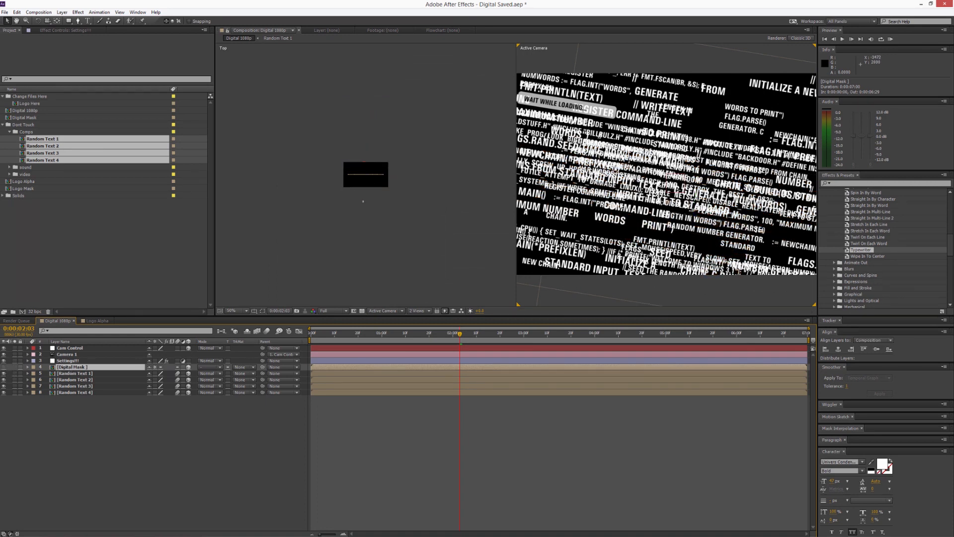
Step: Scale all four Random Text layers down together to about 47%
{"action": "left_click", "coordinate": [83, 376]}
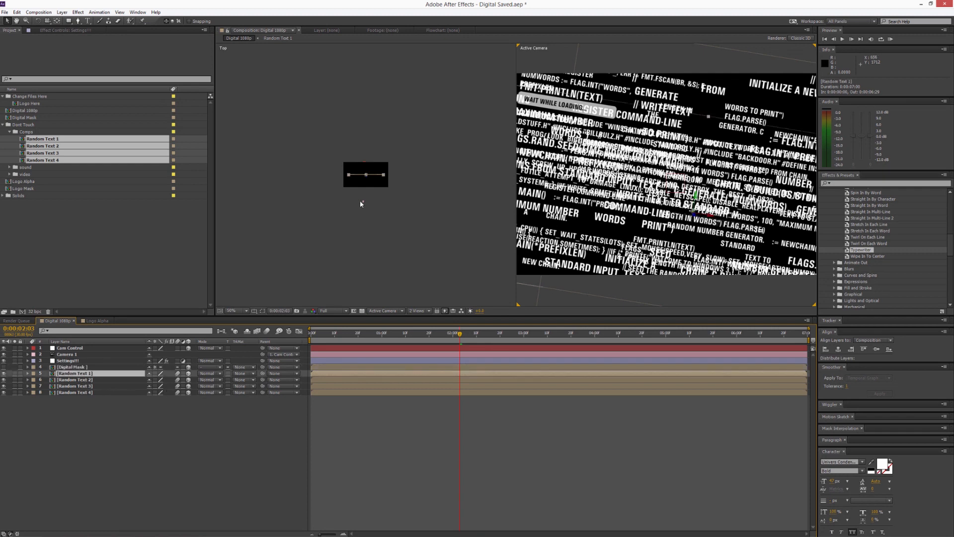
{"action": "left_click", "coordinate": [88, 392], "text": "shift"}
{"action": "key", "text": "comma"}
{"action": "key", "text": "comma"}
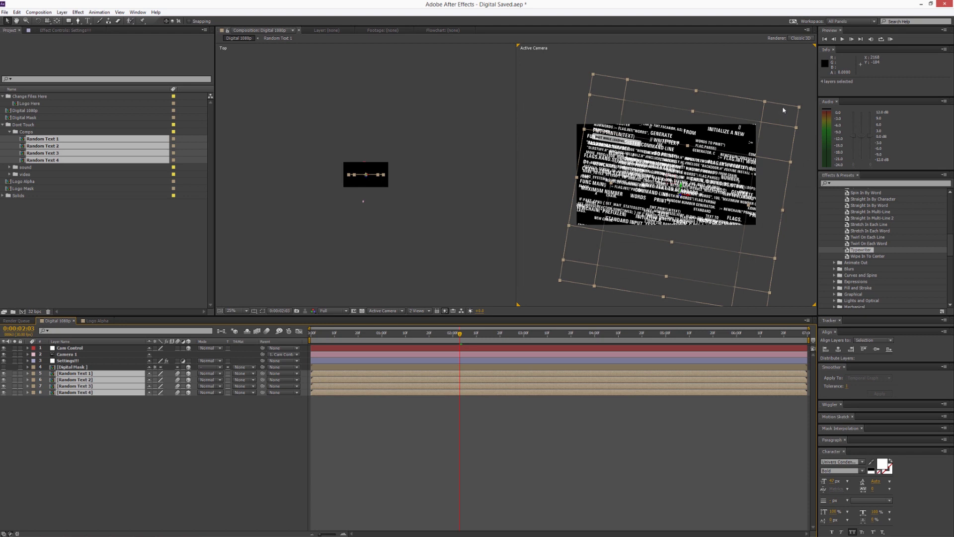
{"action": "left_click_drag", "start_coordinate": [799, 108], "coordinate": [765, 154]}
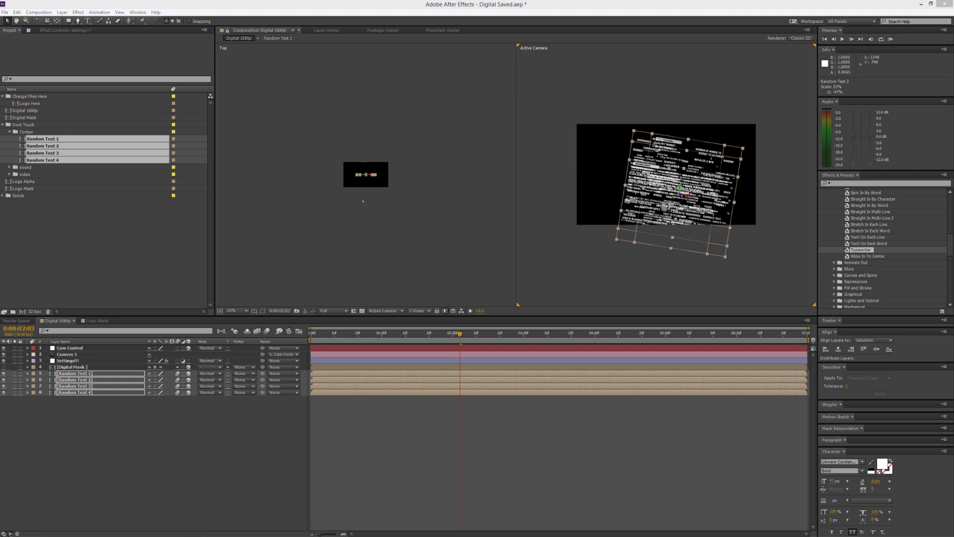
{"action": "left_click_drag", "start_coordinate": [734, 151], "coordinate": [720, 154]}
Step: In a single Front view, move Random Text 1 to the frame's left side and Random Text 2 to X about 1648
{"action": "left_click", "coordinate": [417, 311]}
{"action": "left_click", "coordinate": [426, 319]}
{"action": "left_click", "coordinate": [385, 311]}
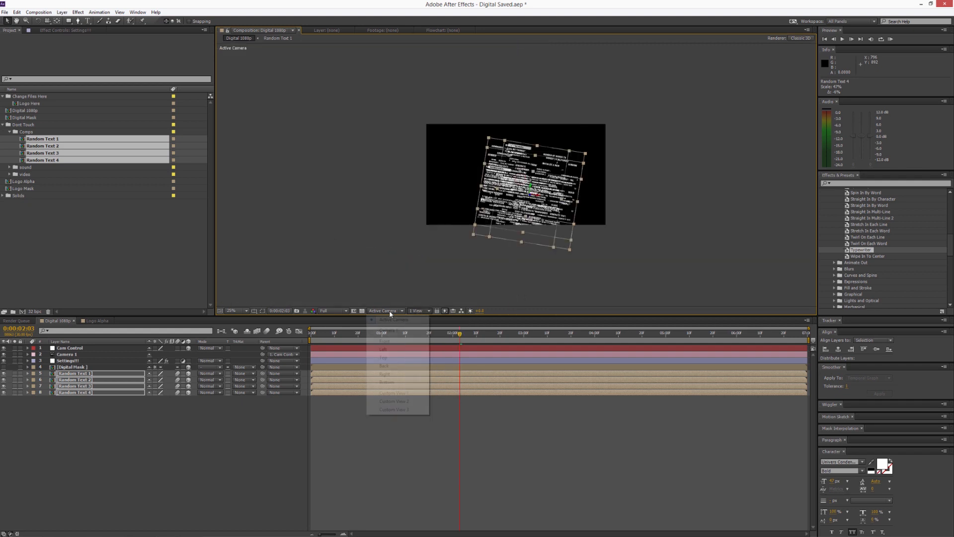
{"action": "left_click", "coordinate": [385, 341]}
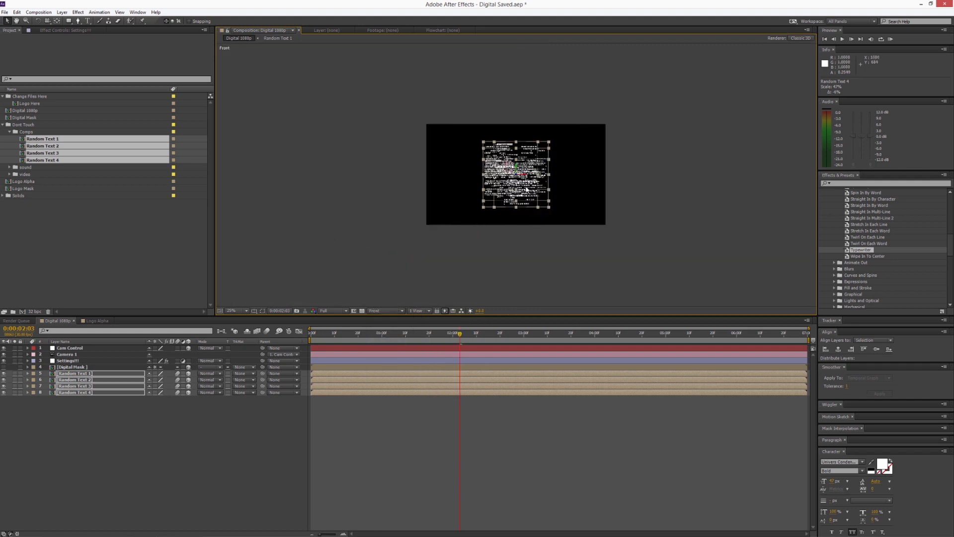
{"action": "left_click", "coordinate": [133, 409]}
{"action": "left_click_drag", "start_coordinate": [494, 166], "coordinate": [422, 175]}
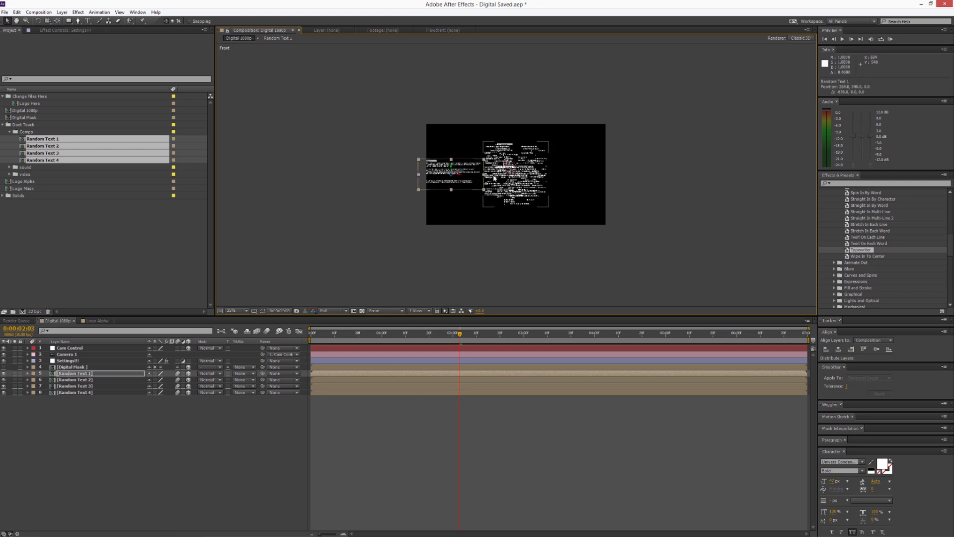
{"action": "left_click_drag", "start_coordinate": [518, 176], "coordinate": [583, 176]}
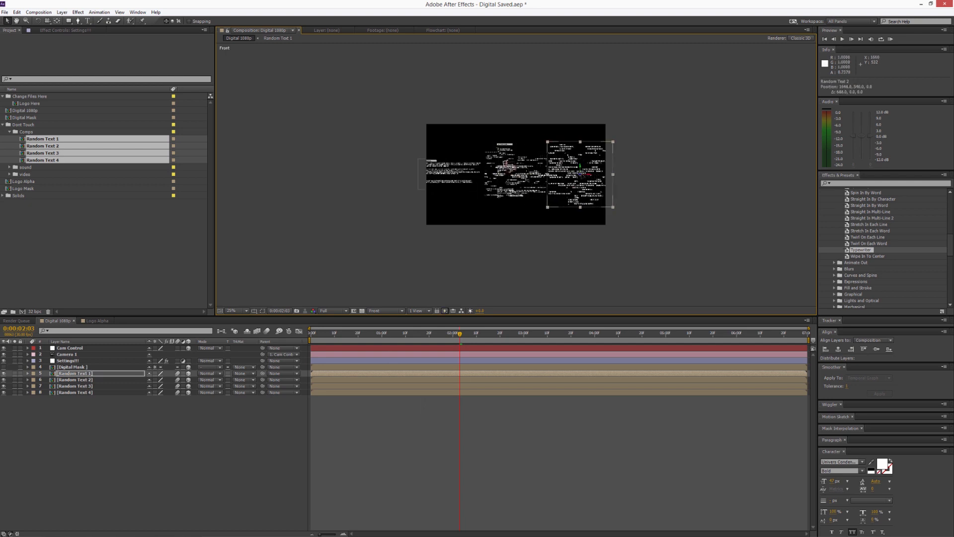
Step: Shrink Random Text 3 and place it in the frame's lower-left corner, then shift Random Text 4 slightly left and down
{"action": "left_click_drag", "start_coordinate": [518, 186], "coordinate": [448, 222]}
{"action": "left_click", "coordinate": [517, 192]}
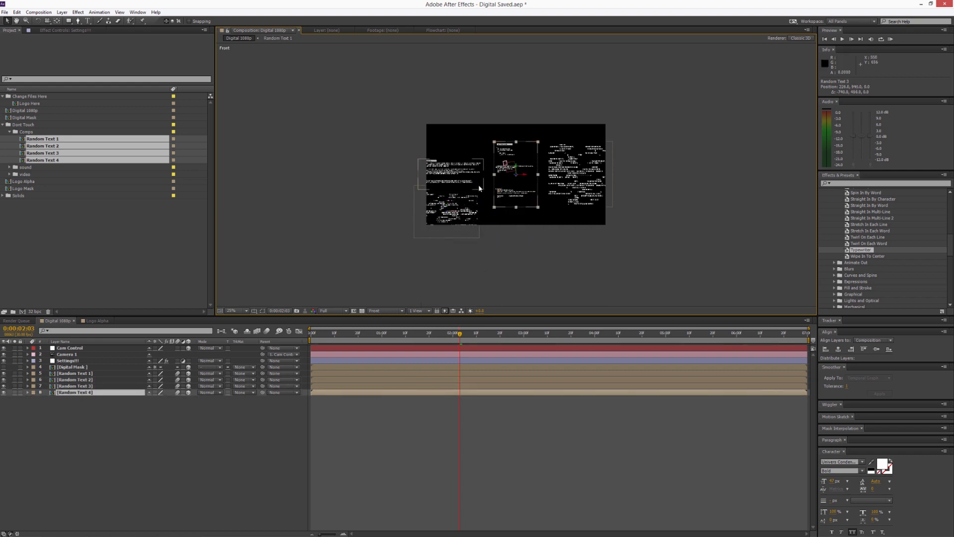
{"action": "left_click", "coordinate": [477, 188]}
{"action": "left_click_drag", "start_coordinate": [479, 186], "coordinate": [467, 198]}
{"action": "left_click", "coordinate": [535, 173]}
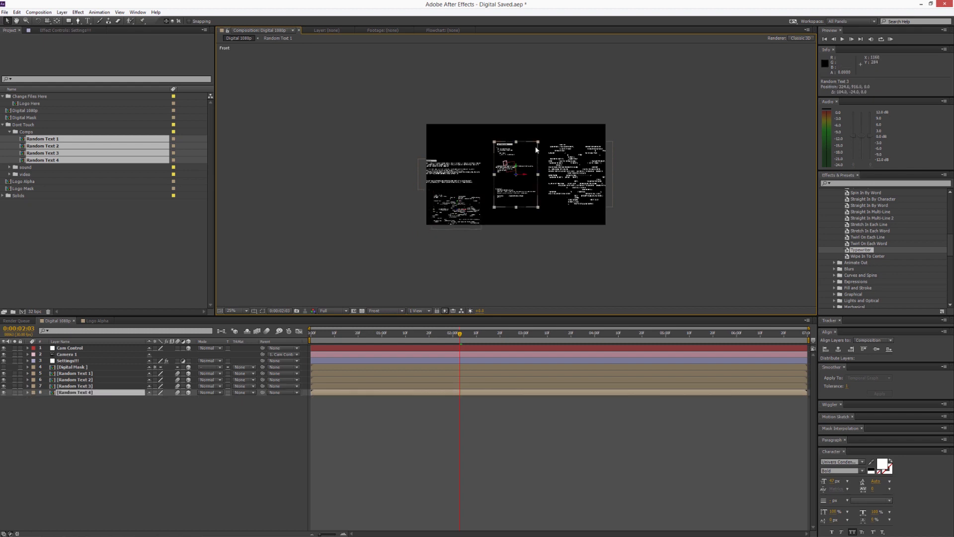
{"action": "left_click_drag", "start_coordinate": [538, 145], "coordinate": [535, 150]}
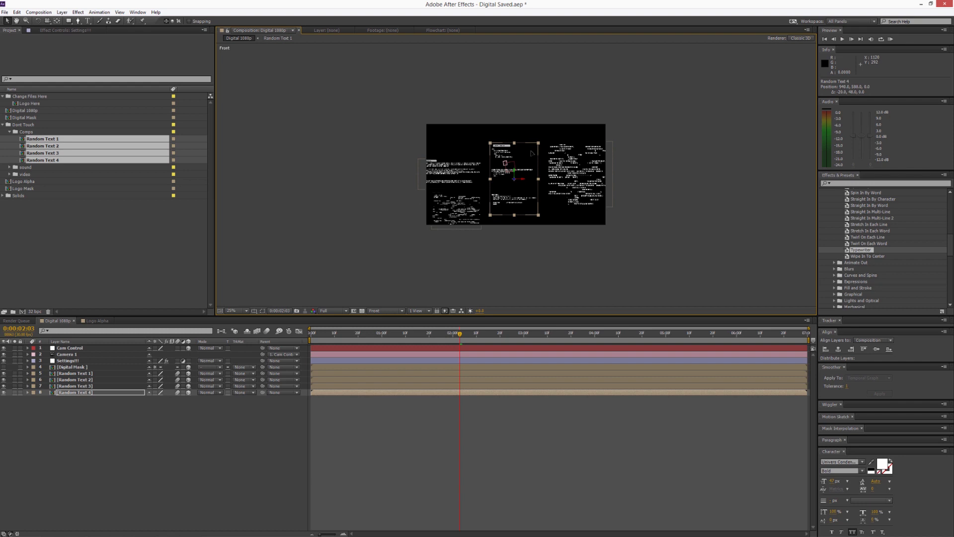
Step: Using Top and Front views, spread the Random Text layers in depth, with Random Text 1 at Z about -400 and Random Text 3 at about 1120
{"action": "left_click", "coordinate": [420, 310]}
{"action": "left_click", "coordinate": [423, 327]}
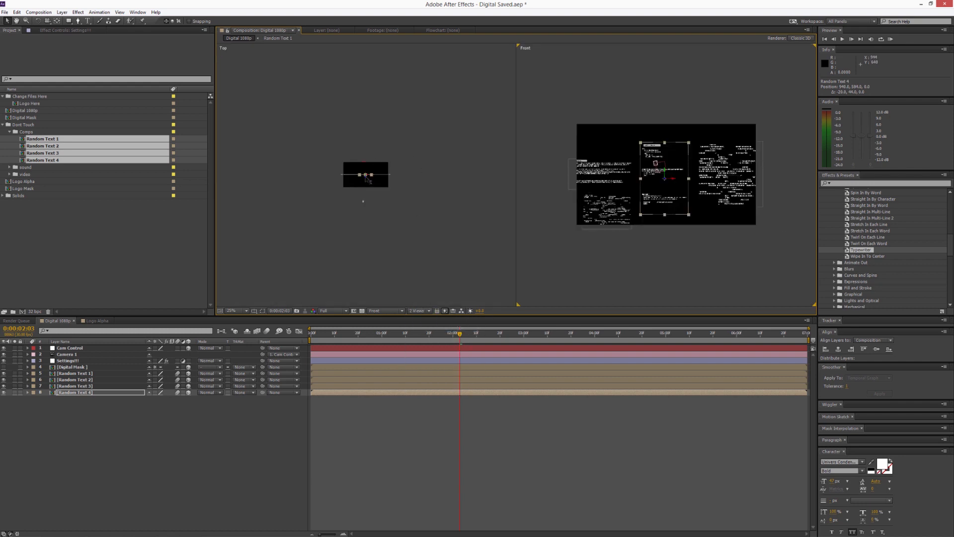
{"action": "left_click", "coordinate": [382, 175]}
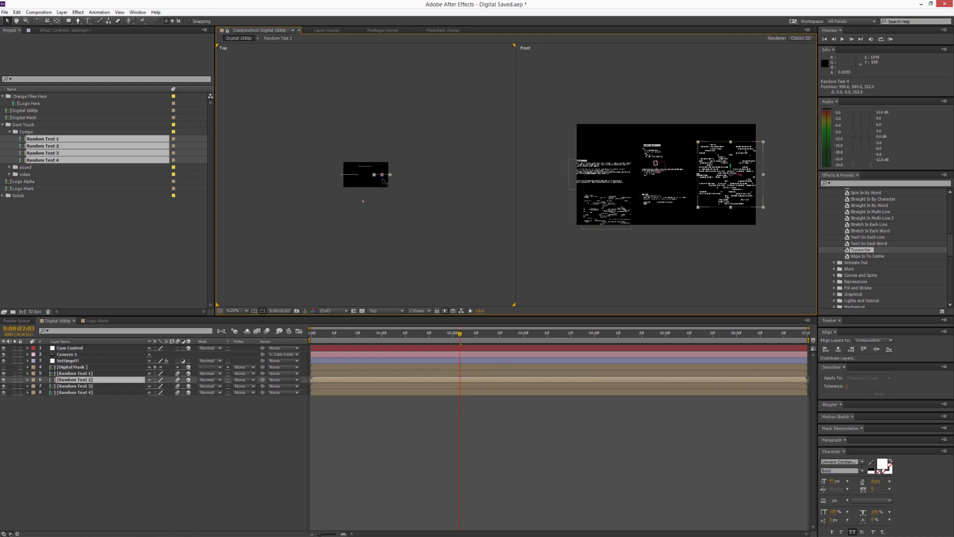
{"action": "left_click_drag", "start_coordinate": [382, 178], "coordinate": [351, 184]}
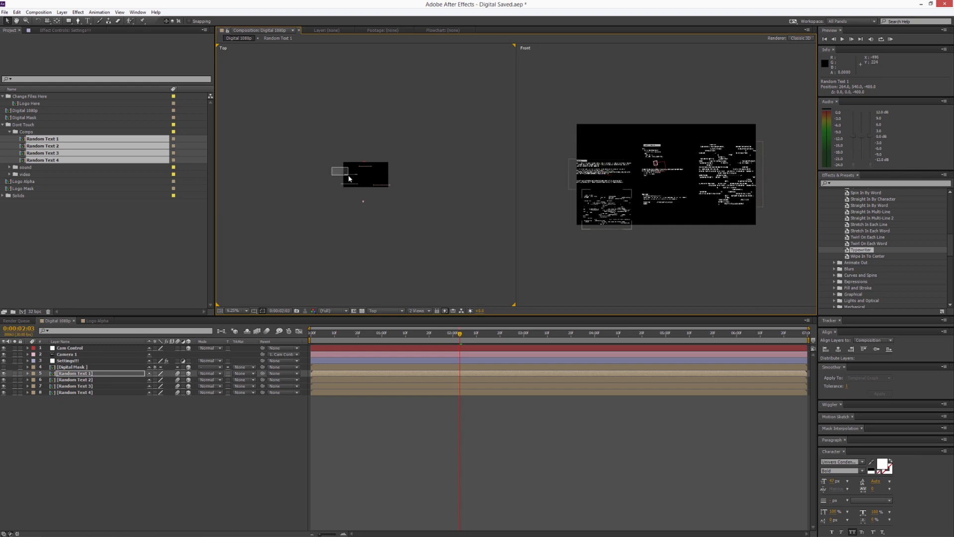
{"action": "left_click", "coordinate": [351, 176]}
{"action": "left_click_drag", "start_coordinate": [351, 178], "coordinate": [353, 149]}
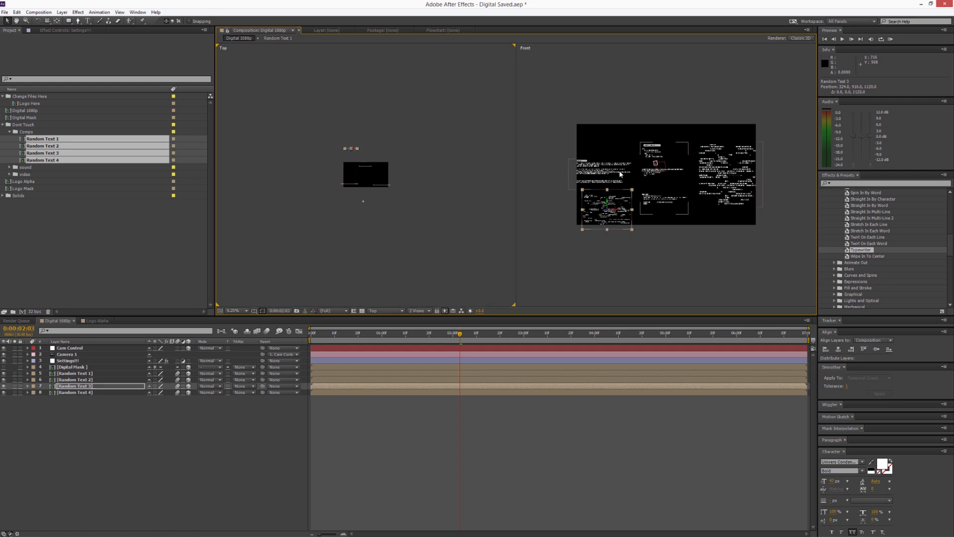
Step: Select the Random Text 1 to 4 layers and duplicate them
{"action": "left_click", "coordinate": [578, 222]}
{"action": "left_click_drag", "start_coordinate": [536, 225], "coordinate": [809, 123]}
{"action": "left_click", "coordinate": [80, 410]}
{"action": "left_click", "coordinate": [70, 368]}
{"action": "left_click", "coordinate": [69, 374]}
{"action": "left_click", "coordinate": [69, 393], "text": "shift"}
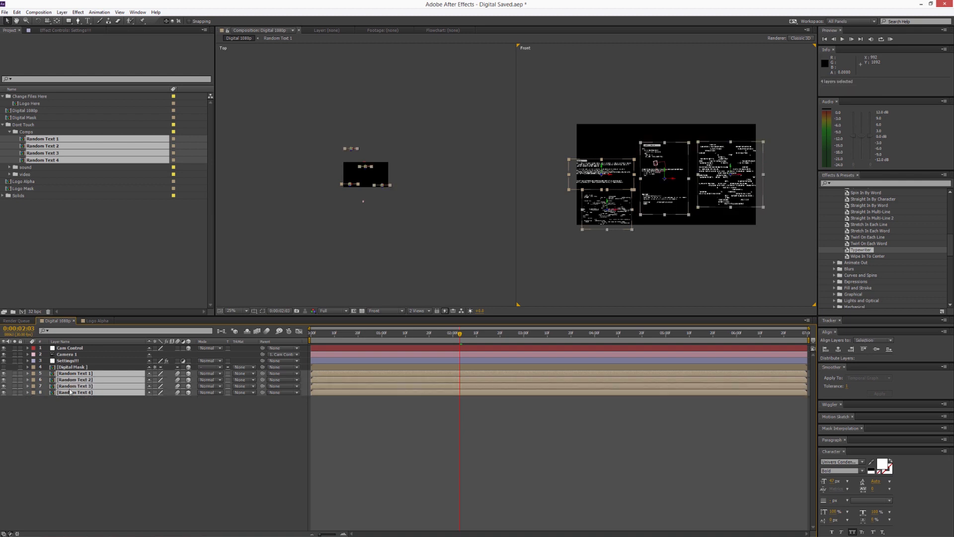
{"action": "left_click", "coordinate": [19, 13]}
{"action": "left_click", "coordinate": [35, 91]}
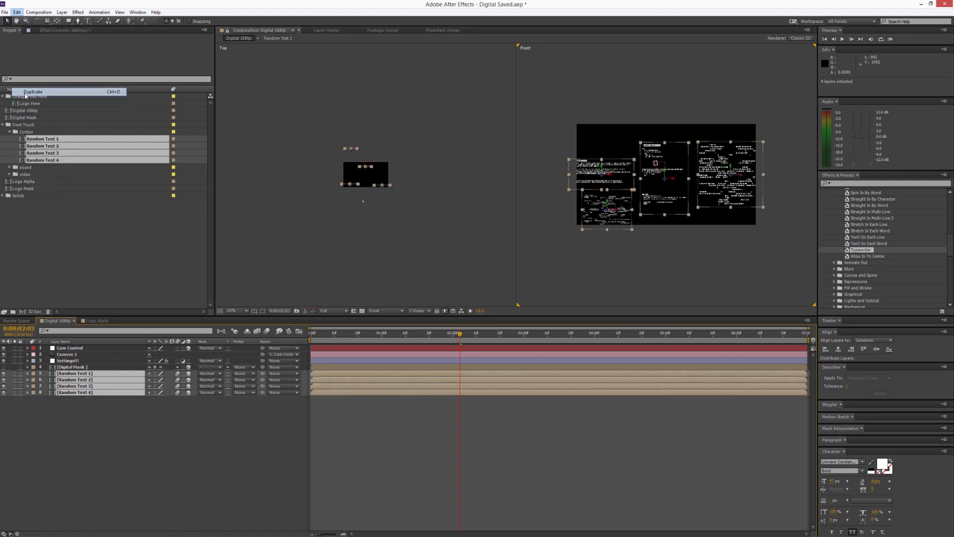
Step: Push the duplicated text layers back in depth, then move the Random Text 1 copy left and forward and the Random Text 3 copy to X about 2153
{"action": "left_click_drag", "start_coordinate": [349, 191], "coordinate": [357, 142]}
{"action": "left_click", "coordinate": [342, 142]}
{"action": "left_click", "coordinate": [348, 139]}
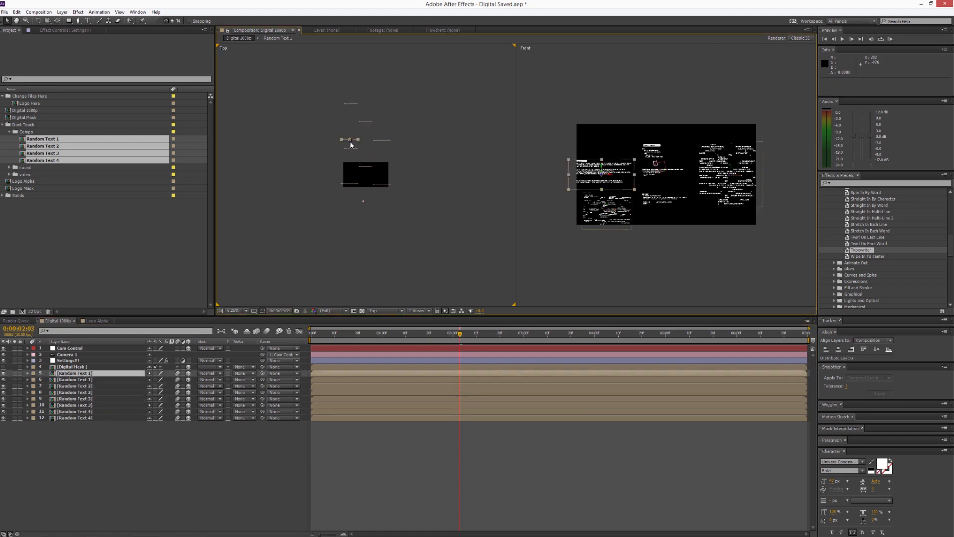
{"action": "left_click_drag", "start_coordinate": [350, 145], "coordinate": [326, 171]}
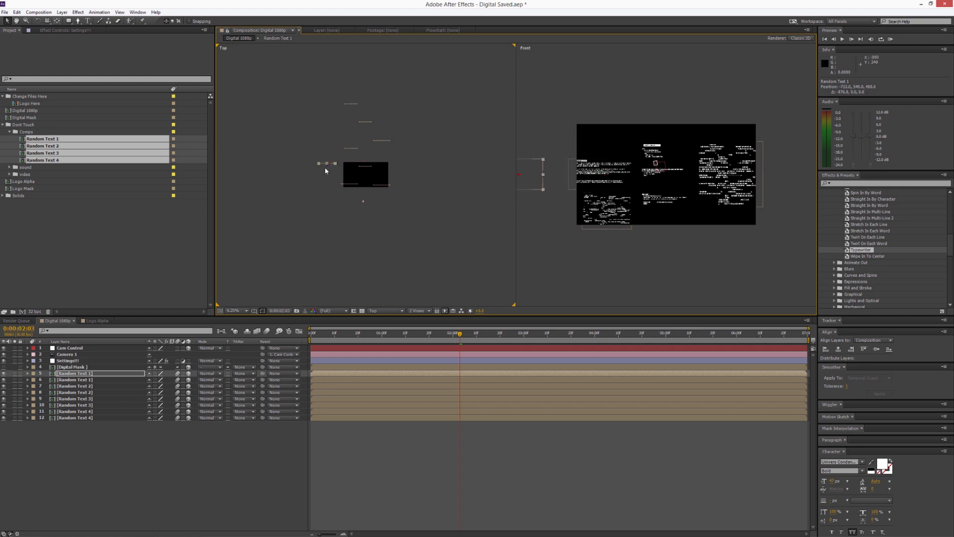
{"action": "left_click", "coordinate": [355, 106]}
{"action": "left_click_drag", "start_coordinate": [363, 106], "coordinate": [405, 105]}
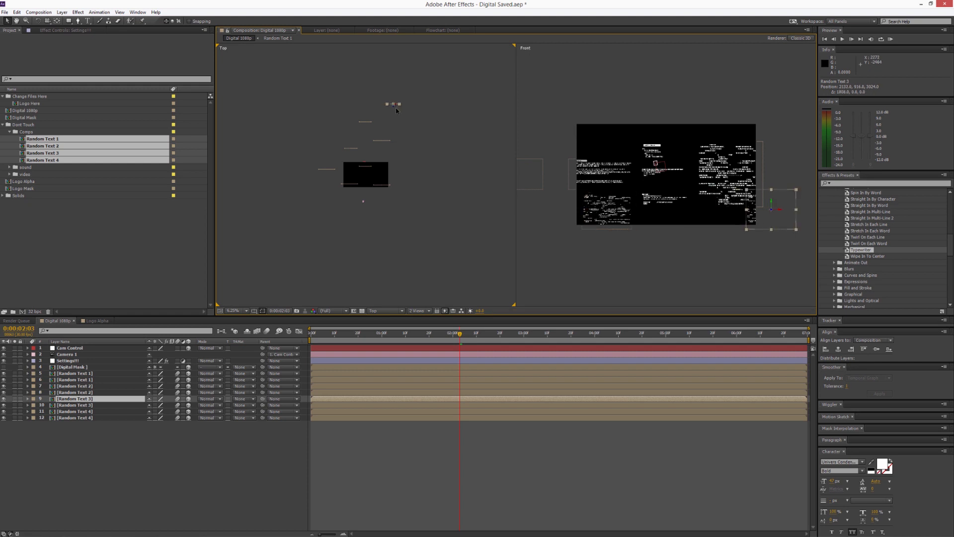
Step: In a wider Front view, place the Random Text 1 copy above the center and the Random Text 3 copy at X about 1765
{"action": "key", "text": "c"}
{"action": "scroll", "coordinate": [607, 222], "scroll_direction": "down", "scroll_amount": 3}
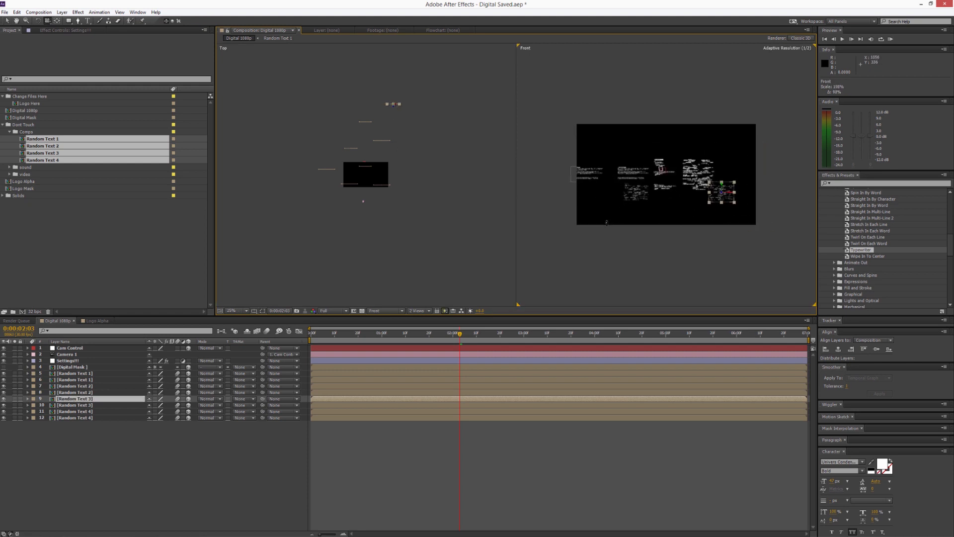
{"action": "scroll", "coordinate": [606, 222], "scroll_direction": "down", "scroll_amount": 2}
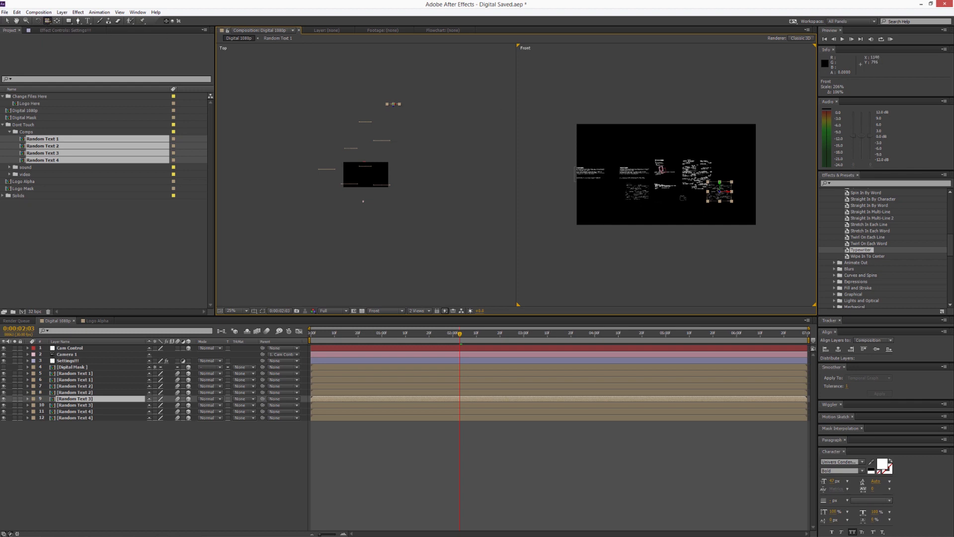
{"action": "scroll", "coordinate": [683, 198], "scroll_direction": "down", "scroll_amount": 3}
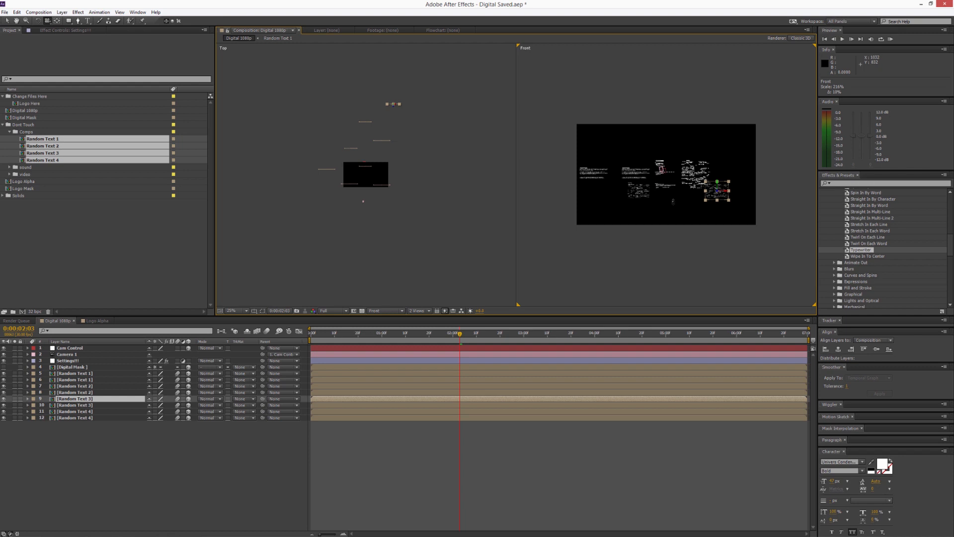
{"action": "left_click", "coordinate": [8, 21]}
{"action": "left_click", "coordinate": [603, 172]}
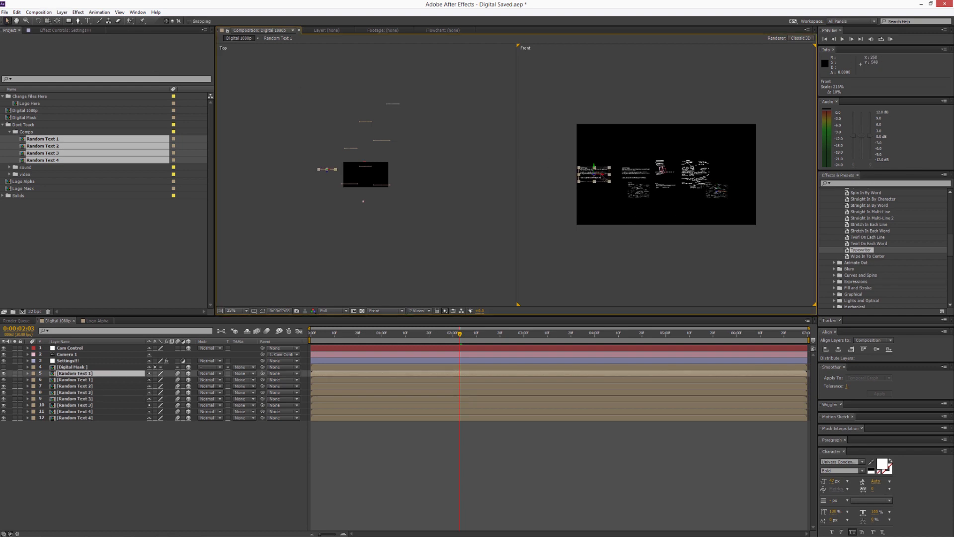
{"action": "scroll", "coordinate": [600, 176], "scroll_direction": "up", "scroll_amount": 2}
{"action": "left_click_drag", "start_coordinate": [543, 166], "coordinate": [689, 120]}
{"action": "left_click_drag", "start_coordinate": [776, 208], "coordinate": [735, 224]}
Step: Duplicate the front-most Random Text 2 layer and move the copy to the far left at X about -522
{"action": "left_click", "coordinate": [727, 179]}
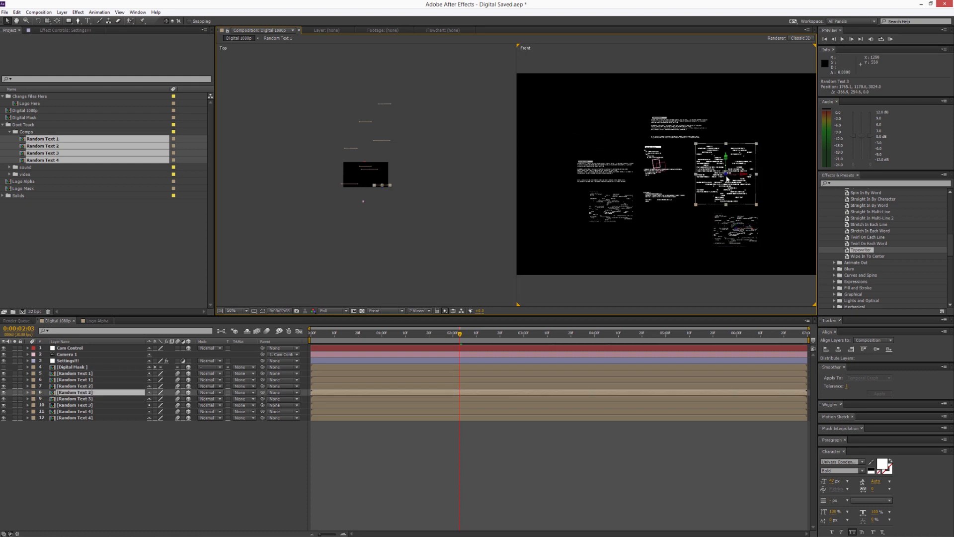
{"action": "key", "text": "ctrl+d"}
{"action": "left_click_drag", "start_coordinate": [728, 179], "coordinate": [559, 161]}
Step: Shrink the upper Random Text 1 copy slightly and bring it forward in depth to Z about -899
{"action": "left_click", "coordinate": [595, 172]}
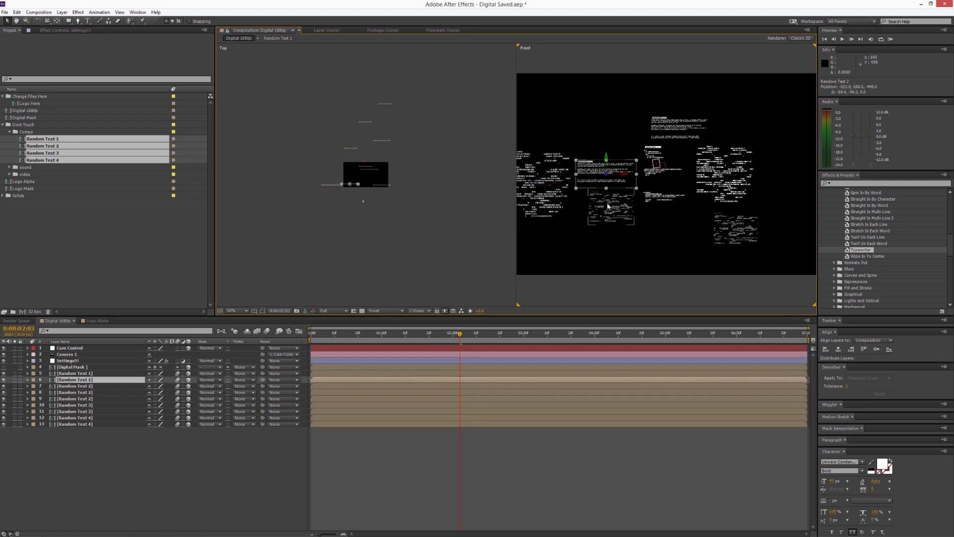
{"action": "left_click", "coordinate": [609, 203]}
{"action": "left_click", "coordinate": [678, 126]}
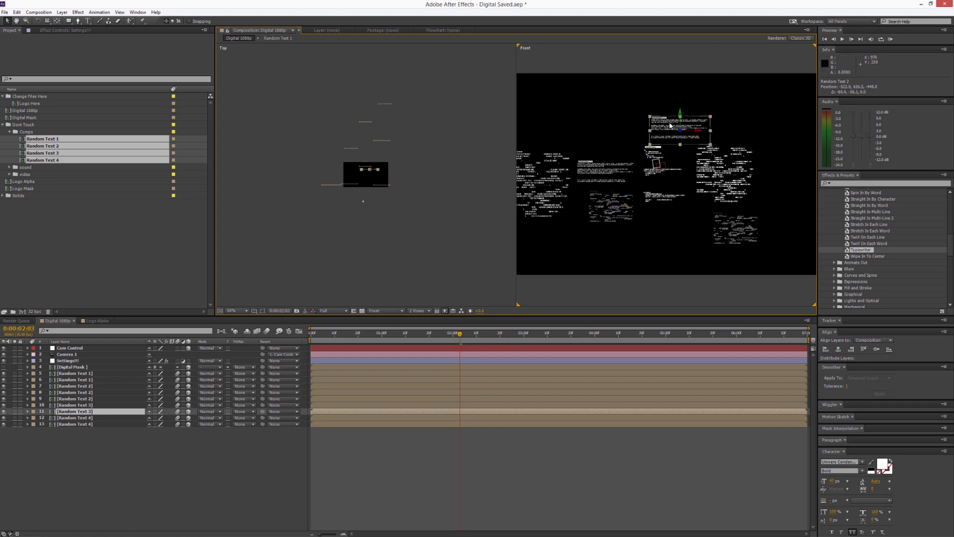
{"action": "left_click_drag", "start_coordinate": [711, 119], "coordinate": [693, 130]}
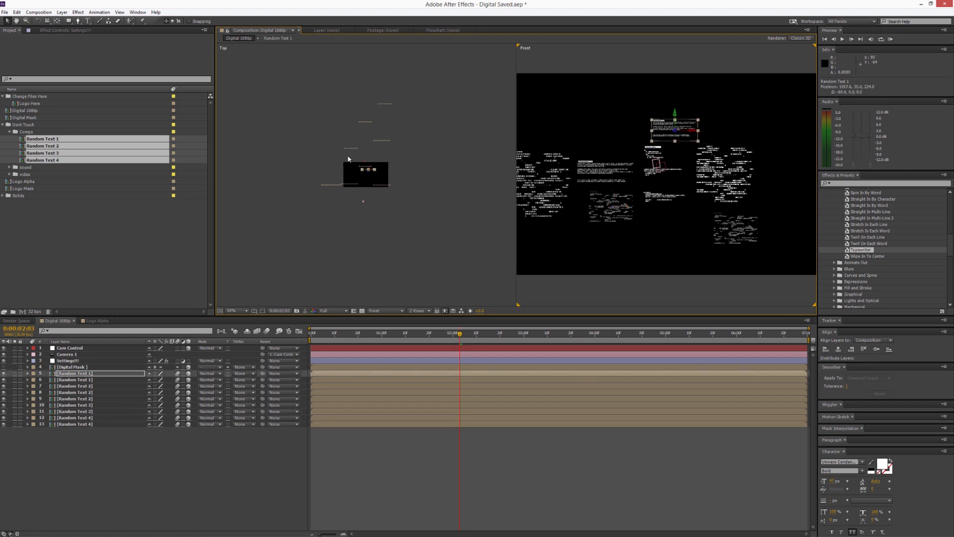
{"action": "left_click_drag", "start_coordinate": [369, 175], "coordinate": [370, 202]}
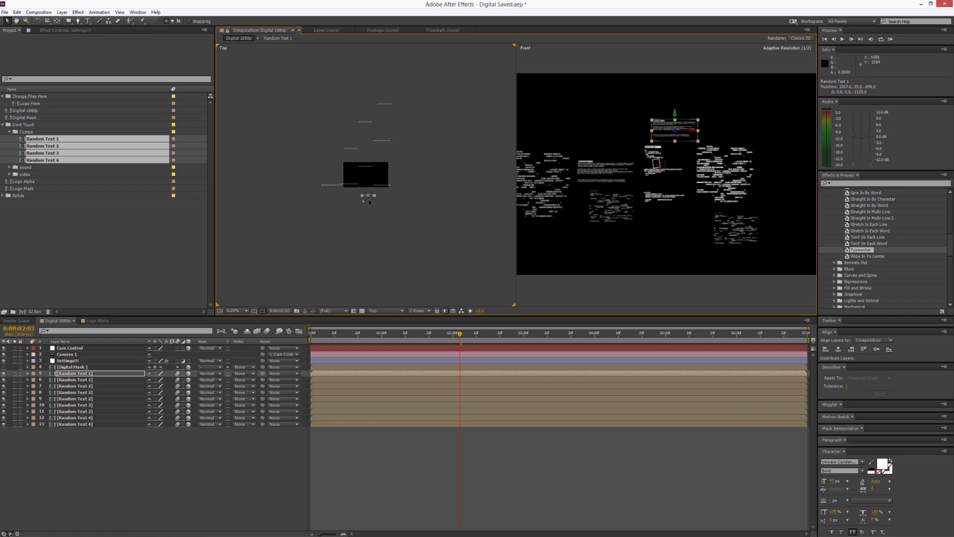
Step: Duplicate the lower-right Random Text 3 copy, place the new one at the lower left, and push it farther back in depth
{"action": "left_click", "coordinate": [718, 233]}
{"action": "key", "text": "ctrl+d"}
{"action": "left_click_drag", "start_coordinate": [747, 241], "coordinate": [629, 196]}
{"action": "mouse_move", "coordinate": [345, 106]}
{"action": "left_mouse_down"}
{"action": "mouse_move", "coordinate": [351, 86]}
{"action": "mouse_move", "coordinate": [351, 94]}
{"action": "left_mouse_up"}
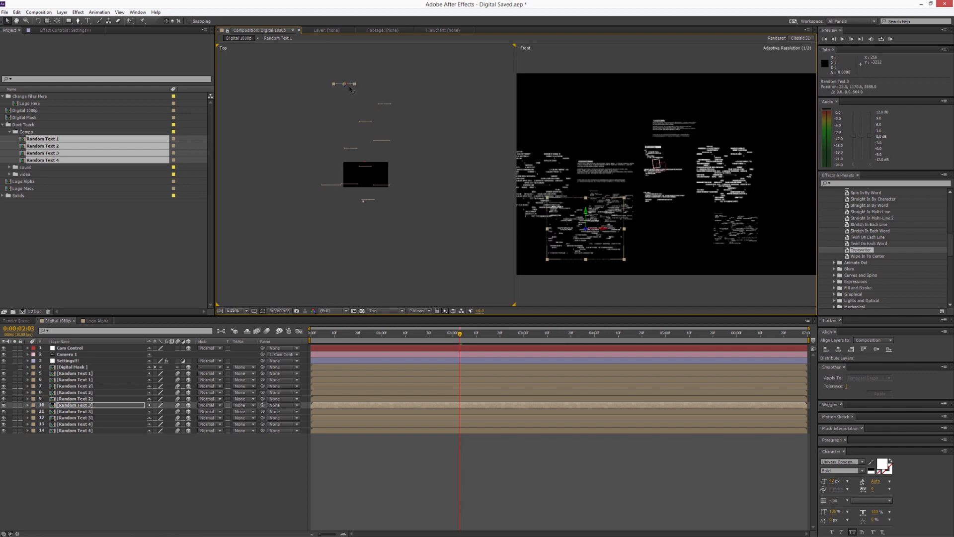
Step: Duplicate the central Random Text 4 layer, move the copy to the far right, and enlarge it to about 71%
{"action": "left_click", "coordinate": [673, 159]}
{"action": "key", "text": "ctrl+d"}
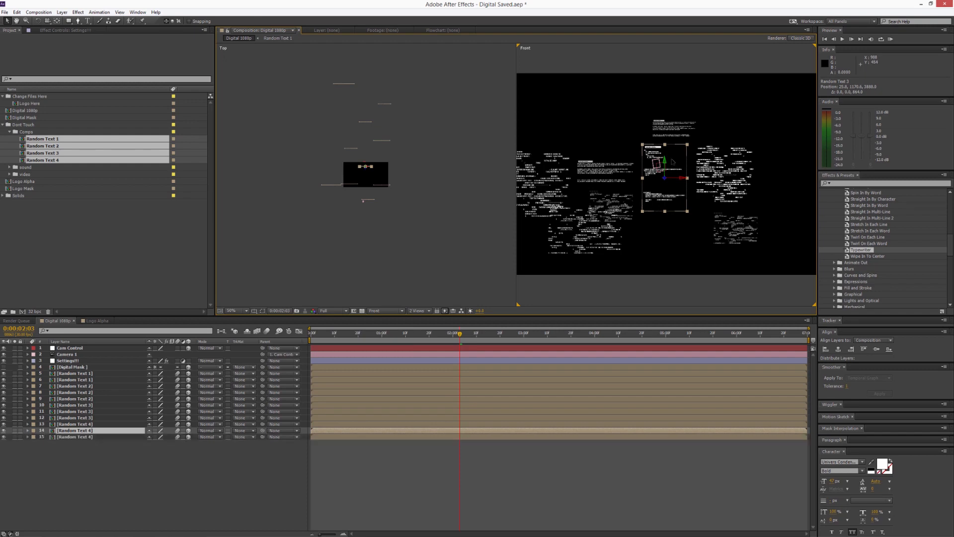
{"action": "left_click_drag", "start_coordinate": [679, 178], "coordinate": [807, 181]}
{"action": "scroll", "coordinate": [742, 190], "scroll_direction": "down", "scroll_amount": 2}
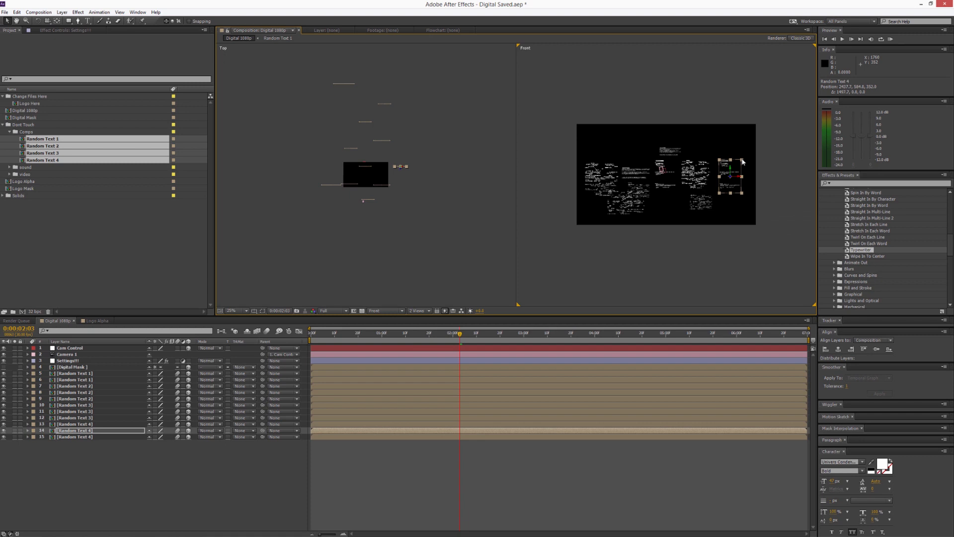
{"action": "left_click_drag", "start_coordinate": [743, 162], "coordinate": [746, 154]}
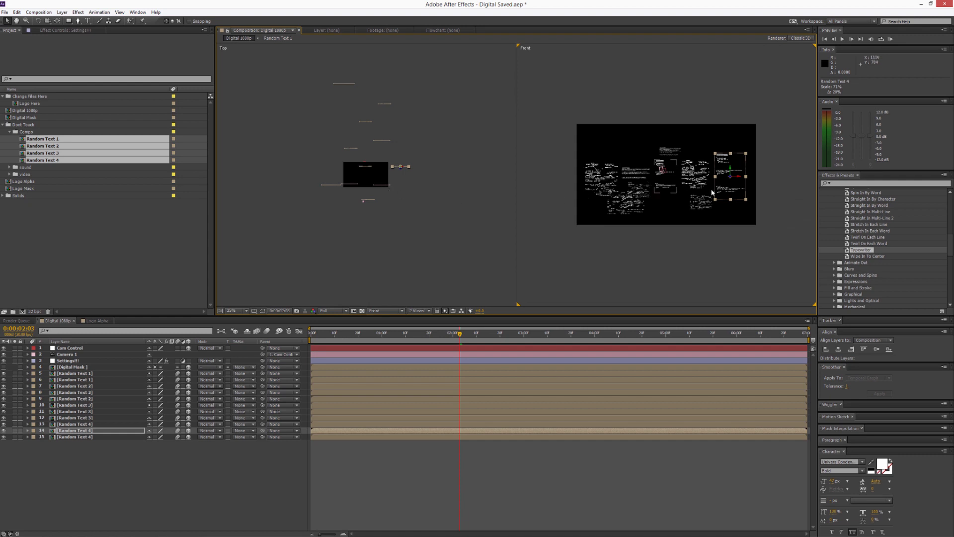
Step: Duplicate the right-hand Random Text 2 layer and place the copy at the upper left, with Z about 3152
{"action": "left_click", "coordinate": [634, 179]}
{"action": "left_click", "coordinate": [691, 168]}
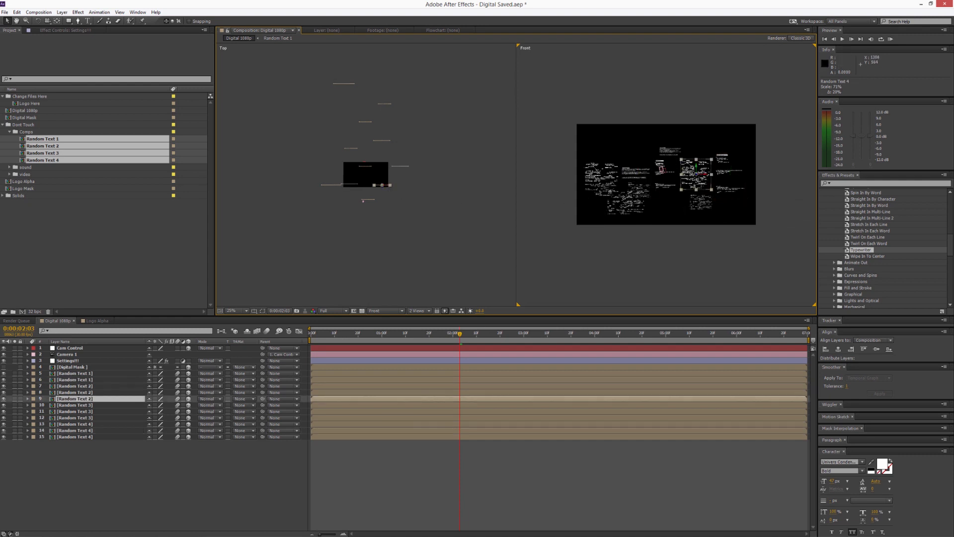
{"action": "key", "text": "ctrl+d"}
{"action": "left_click_drag", "start_coordinate": [699, 180], "coordinate": [645, 130]}
{"action": "left_click_drag", "start_coordinate": [350, 190], "coordinate": [347, 123]}
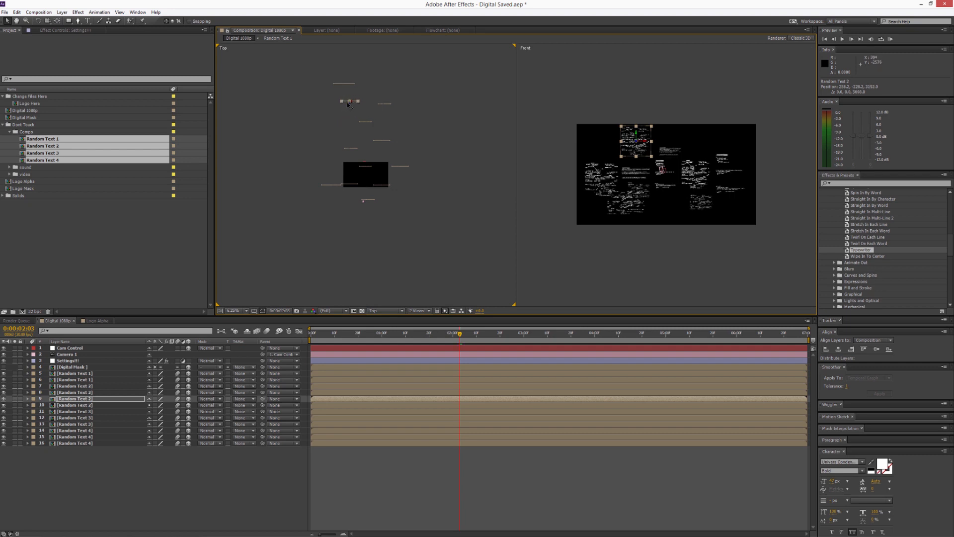
{"action": "left_click_drag", "start_coordinate": [349, 105], "coordinate": [339, 105]}
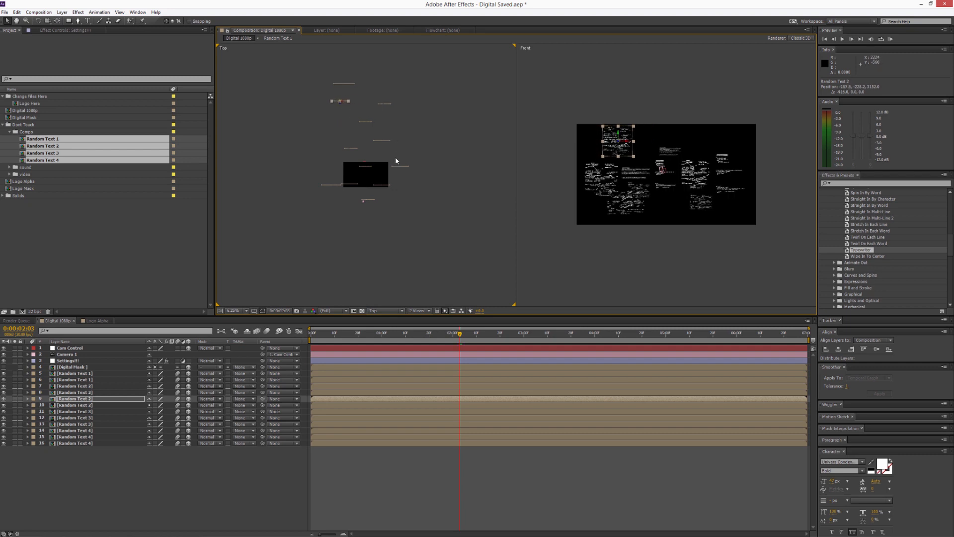
Step: Duplicate the upper-left Random Text 2 to the upper right, pushed farther back, and move the large Random Text 3 copy to the bottom center
{"action": "key", "text": "ctrl+d"}
{"action": "left_click_drag", "start_coordinate": [342, 104], "coordinate": [390, 107]}
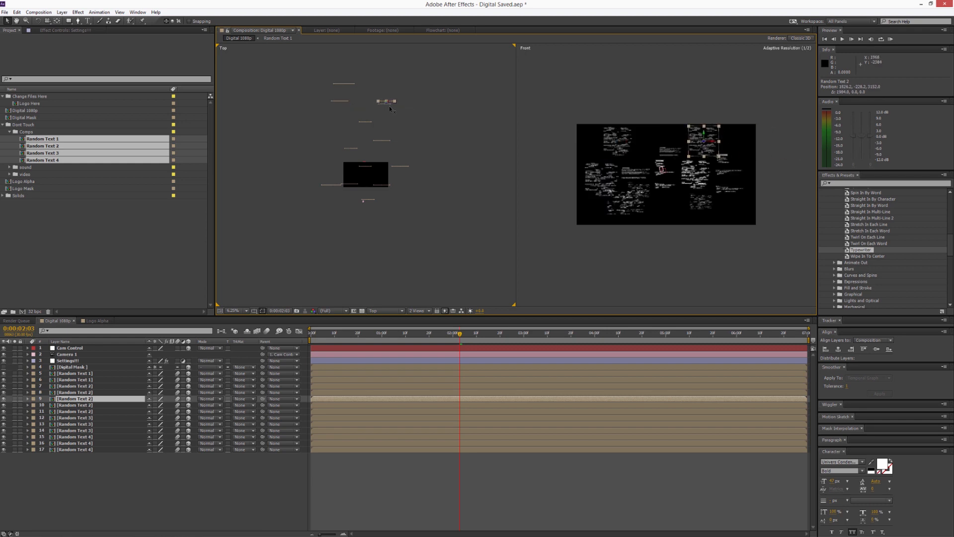
{"action": "left_click_drag", "start_coordinate": [386, 105], "coordinate": [353, 84]}
{"action": "left_click", "coordinate": [338, 86]}
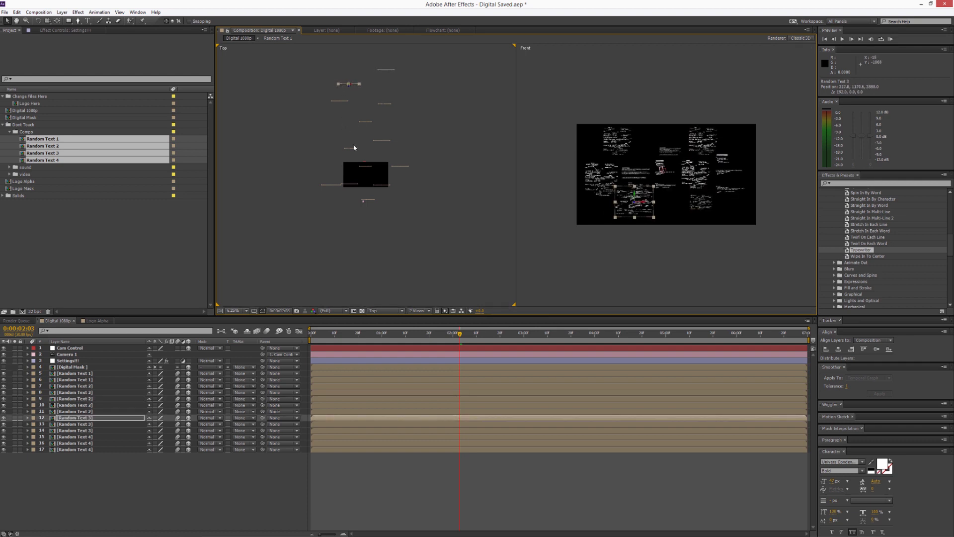
{"action": "left_click", "coordinate": [610, 212]}
Step: Pre-compose all the Random Text layers into a composition named Digital Mask Back, moving all attributes into it
{"action": "left_click", "coordinate": [74, 373]}
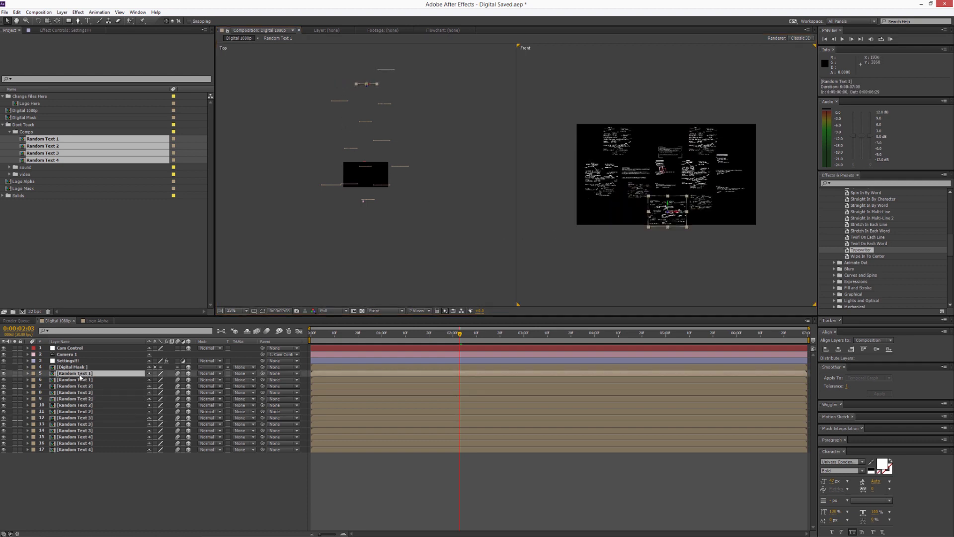
{"action": "left_click", "coordinate": [82, 450], "text": "shift"}
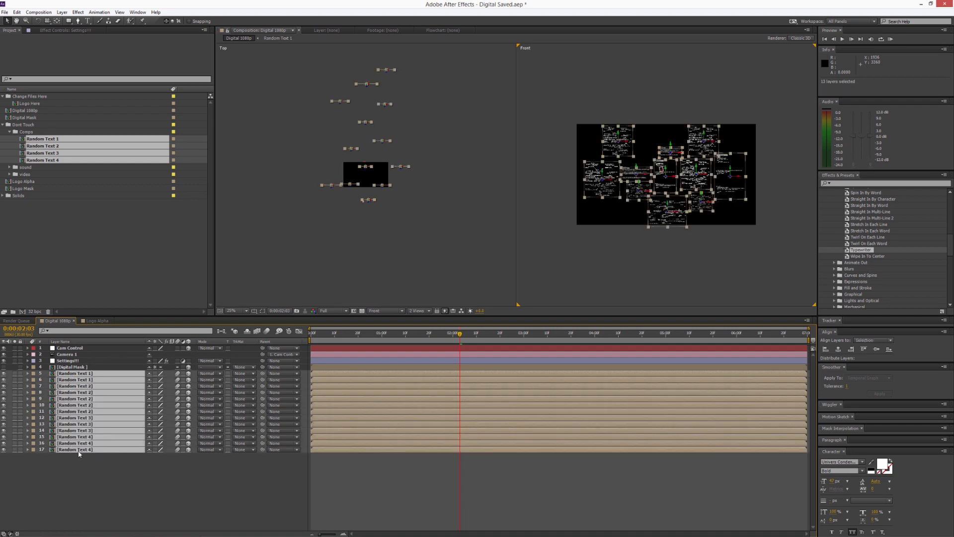
{"action": "left_click", "coordinate": [4, 12]}
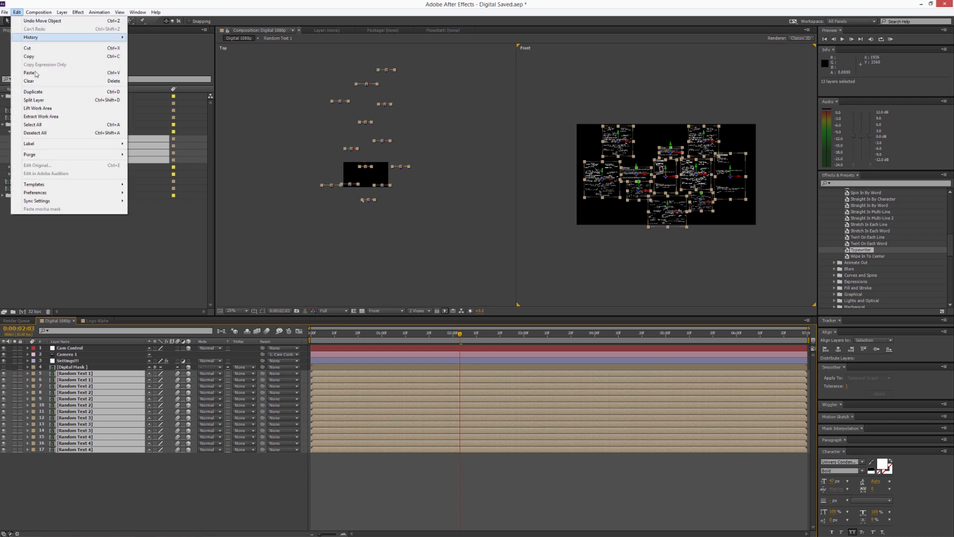
{"action": "left_click", "coordinate": [82, 290]}
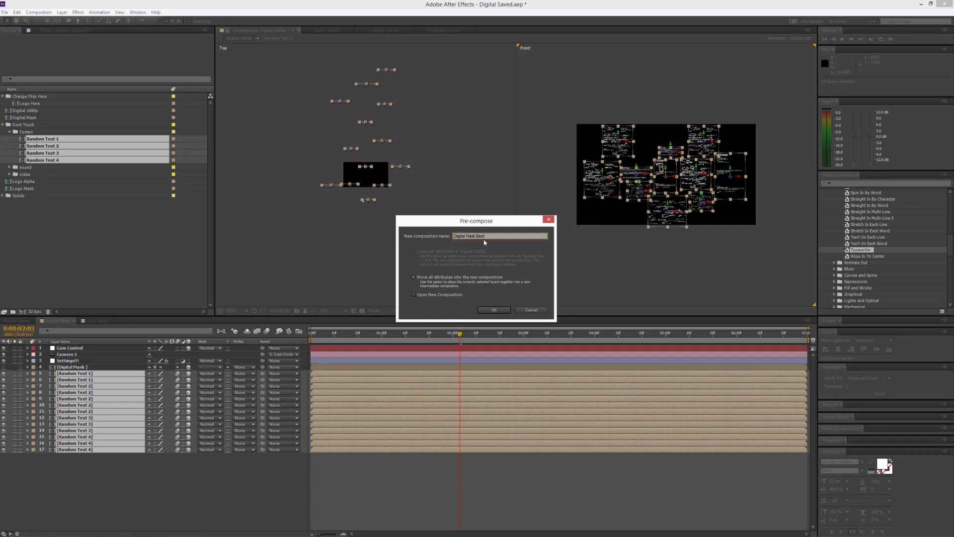
{"action": "left_click", "coordinate": [482, 310]}
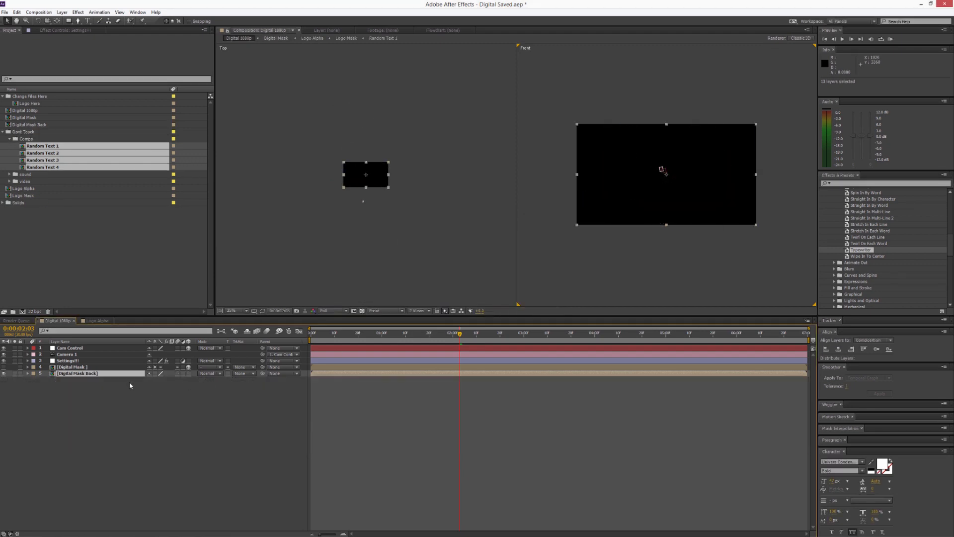
Step: Make the Digital Mask Back layer 3D and collapse its transformations
{"action": "left_click", "coordinate": [188, 374]}
{"action": "left_click", "coordinate": [155, 373]}
{"action": "left_click", "coordinate": [89, 376]}
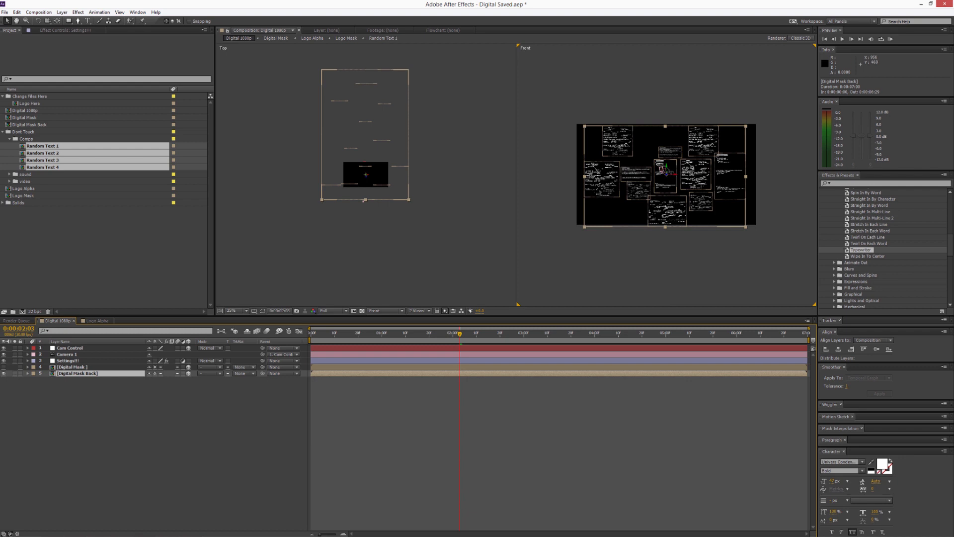
Step: Move Digital Mask Back down to Y about 1334 and forward to Z about -752
{"action": "left_click_drag", "start_coordinate": [666, 167], "coordinate": [693, 219]}
{"action": "left_click", "coordinate": [366, 174]}
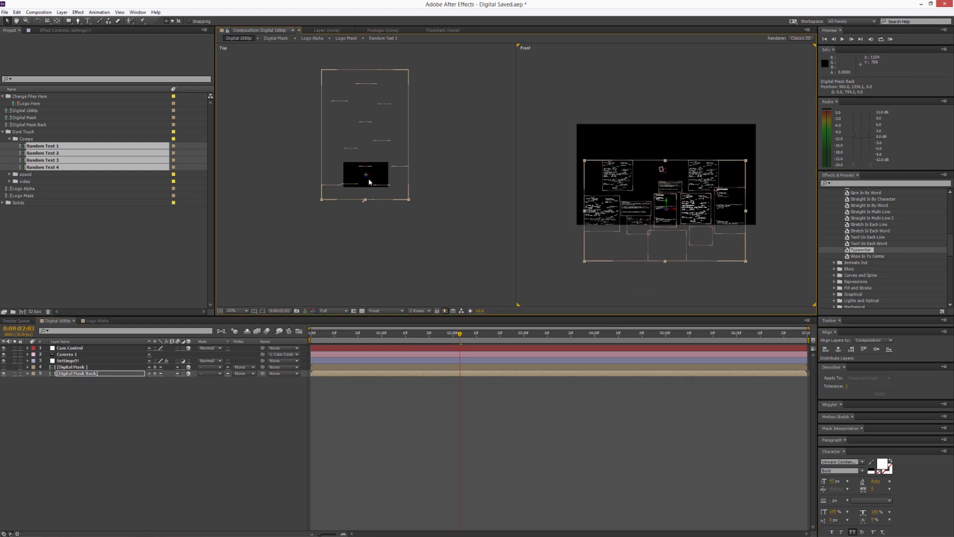
{"action": "left_click_drag", "start_coordinate": [367, 180], "coordinate": [369, 198]}
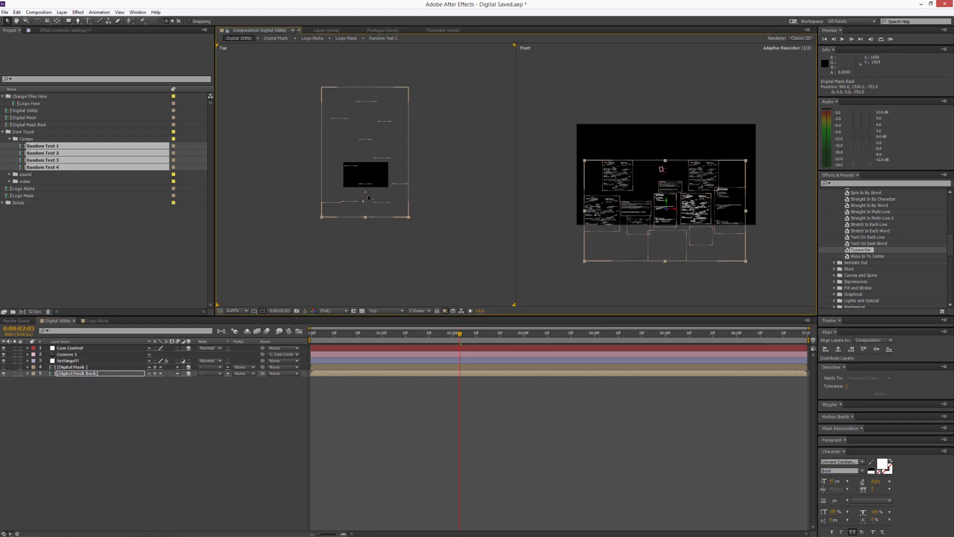
Step: Duplicate Digital Mask Back and move the copy to about X -604, Y -340, Z 608
{"action": "key", "text": "ctrl+d"}
{"action": "left_click_drag", "start_coordinate": [370, 198], "coordinate": [369, 161]}
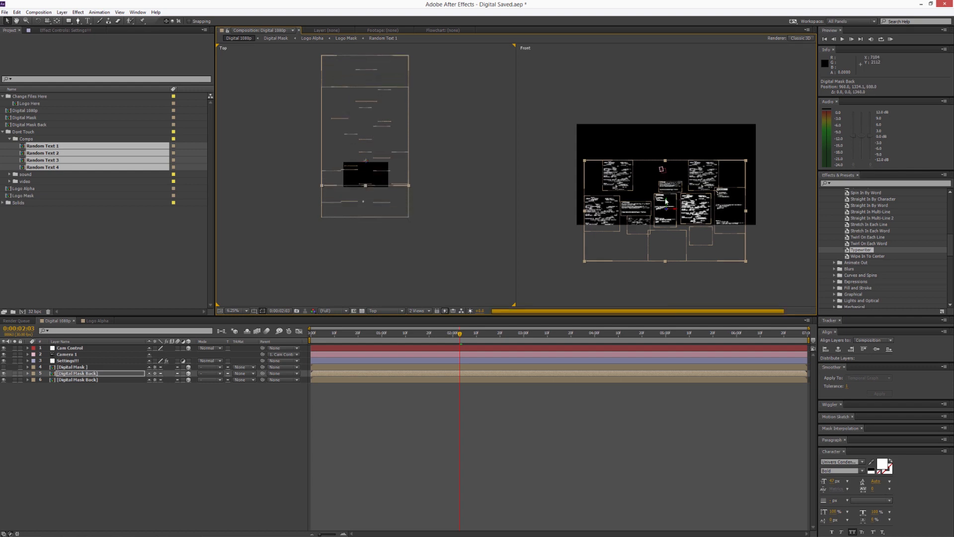
{"action": "left_click_drag", "start_coordinate": [667, 199], "coordinate": [674, 128]}
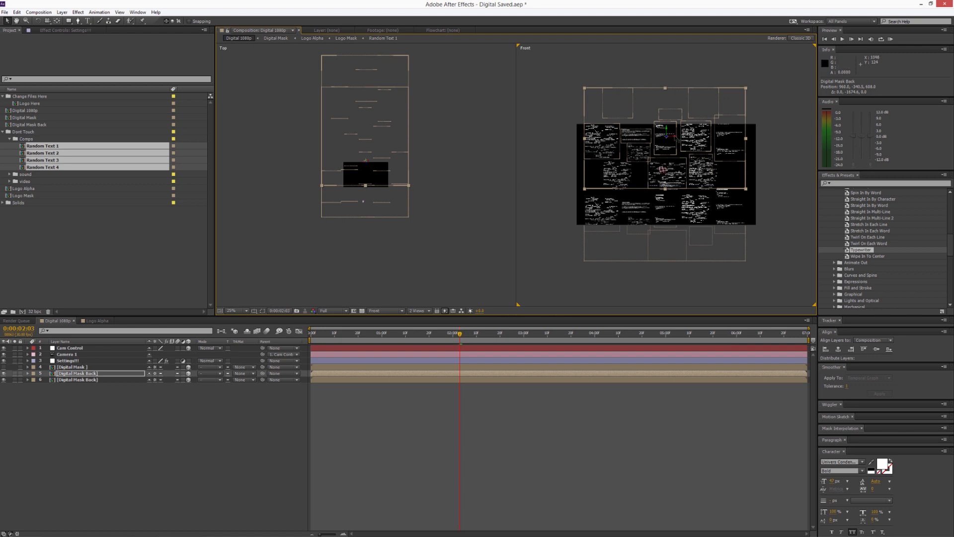
{"action": "left_click_drag", "start_coordinate": [675, 137], "coordinate": [672, 137]}
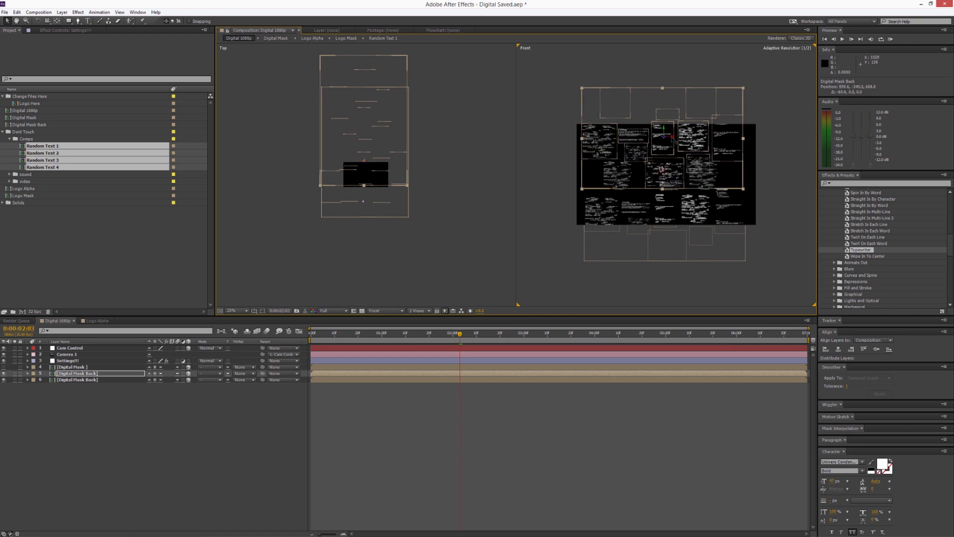
{"action": "left_click_drag", "start_coordinate": [367, 163], "coordinate": [338, 169]}
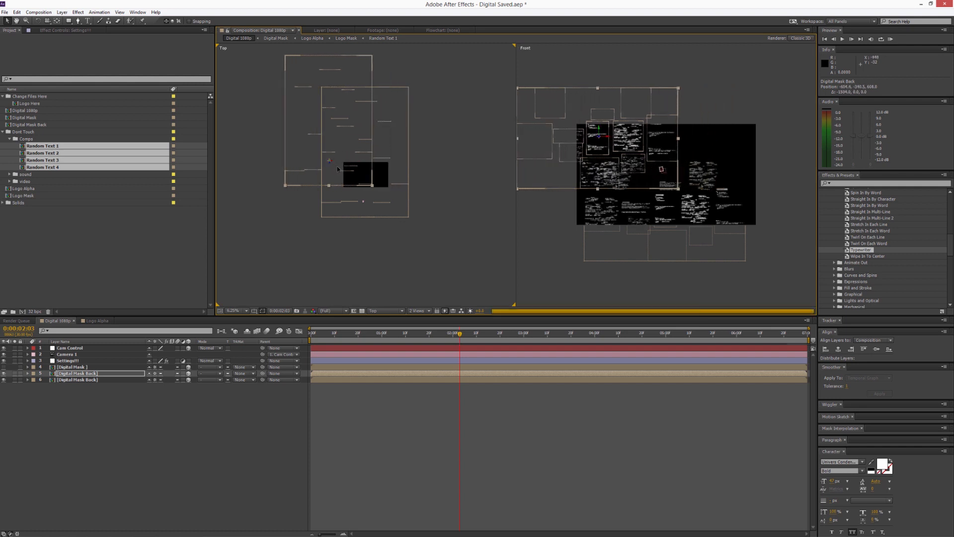
Step: Duplicate the upper-left Digital Mask Back copy, move the new one to X about 2867, and switch to a single Front view
{"action": "key", "text": "ctrl+d"}
{"action": "left_click_drag", "start_coordinate": [334, 165], "coordinate": [431, 155]}
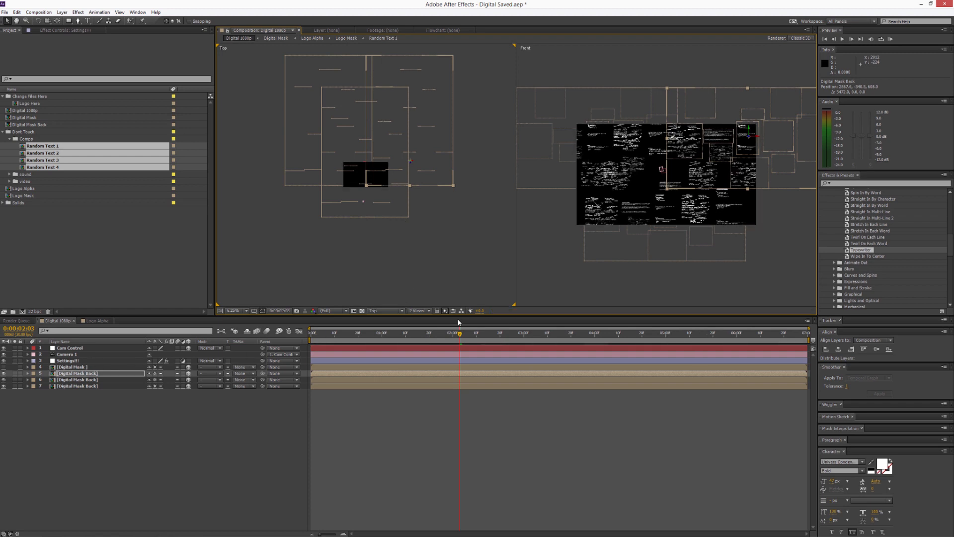
{"action": "left_click", "coordinate": [428, 311]}
{"action": "left_click", "coordinate": [420, 315]}
{"action": "scroll", "coordinate": [545, 145], "scroll_direction": "up", "scroll_amount": 6}
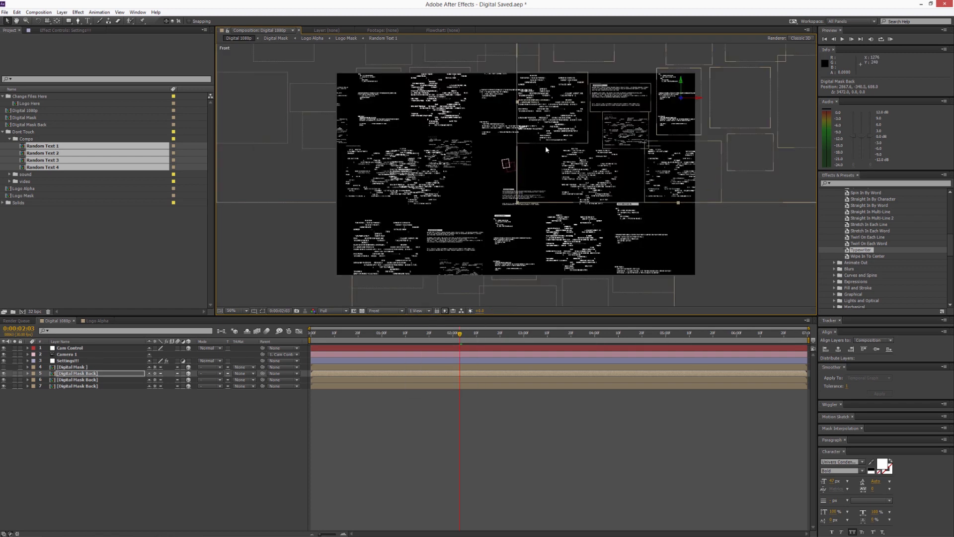
Step: Switch the composition view to Active Camera and move the current time to 0:00:04:23
{"action": "key", "text": "space"}
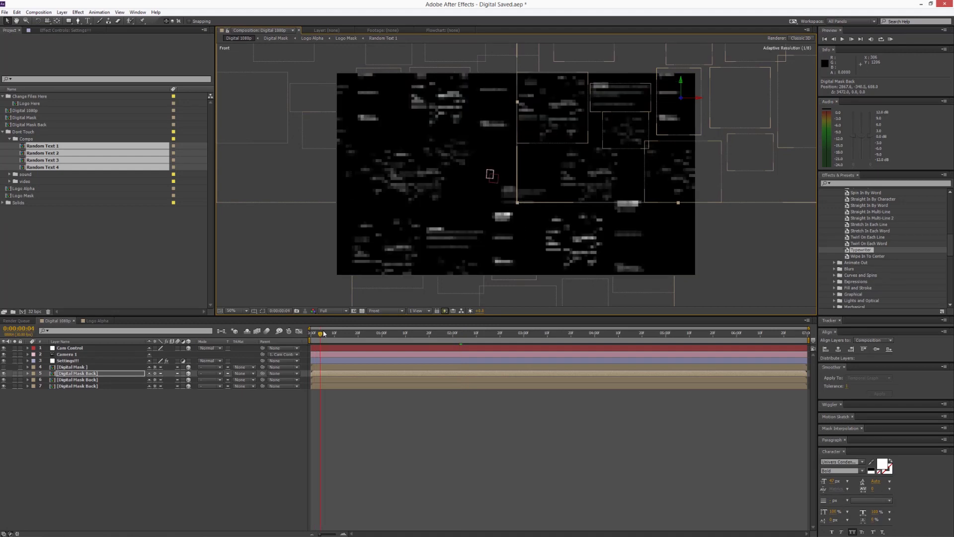
{"action": "left_click", "coordinate": [380, 313]}
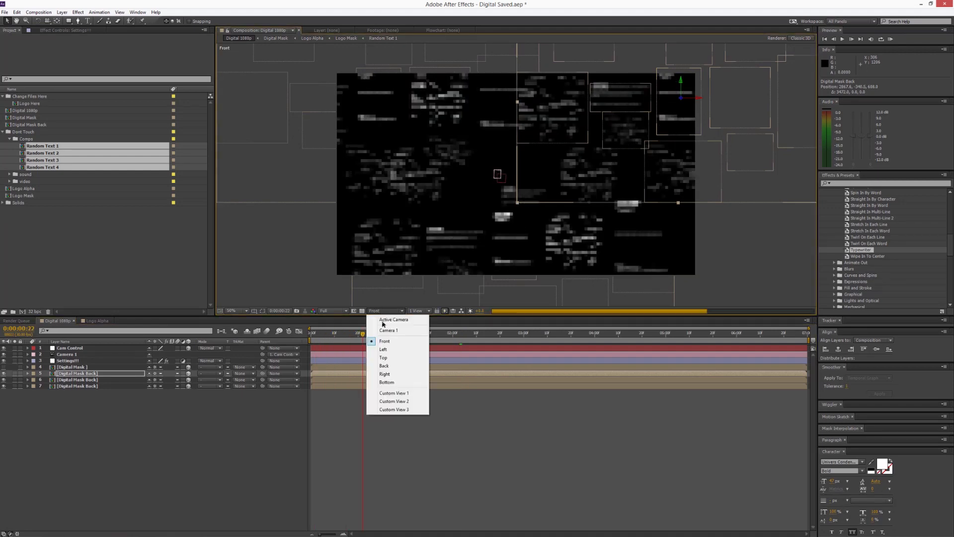
{"action": "left_click", "coordinate": [390, 318]}
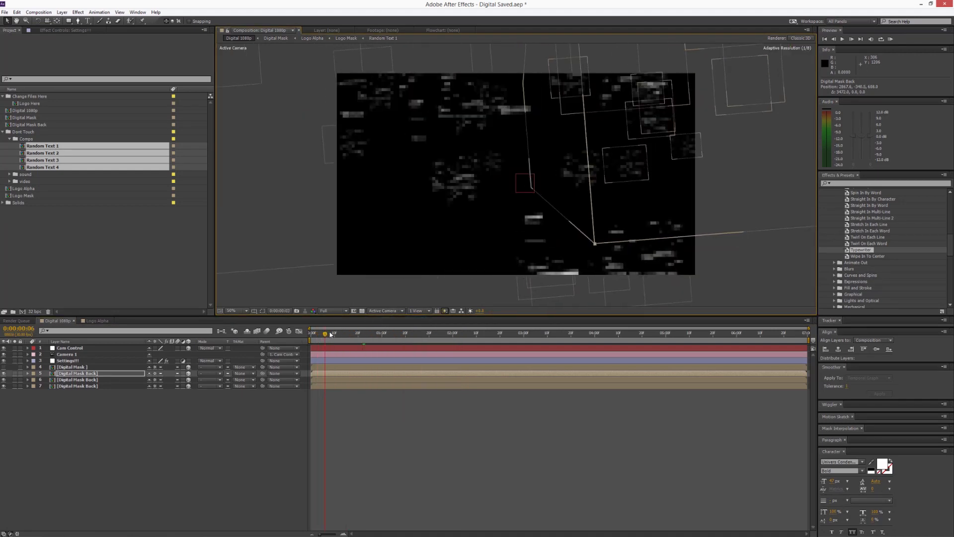
{"action": "left_click_drag", "start_coordinate": [390, 329], "coordinate": [659, 321]}
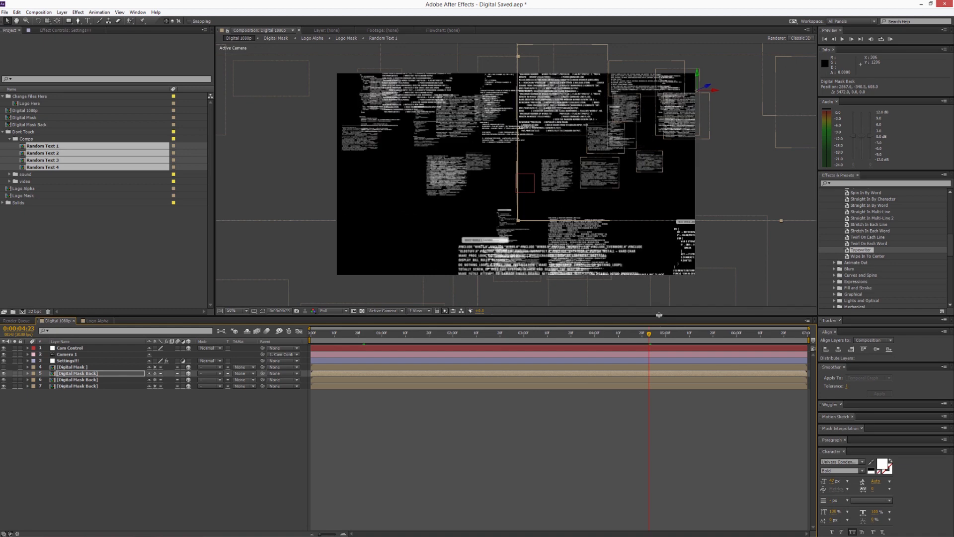
Step: Move the bottommost Digital Mask Back layer along X to about 2560
{"action": "key", "text": "comma"}
{"action": "key", "text": "comma"}
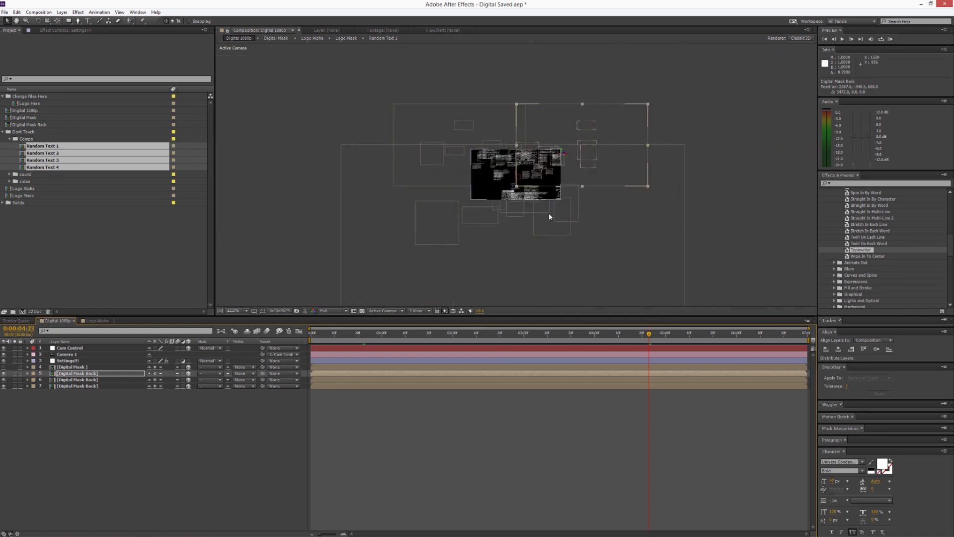
{"action": "left_click", "coordinate": [78, 379]}
{"action": "left_click", "coordinate": [79, 386]}
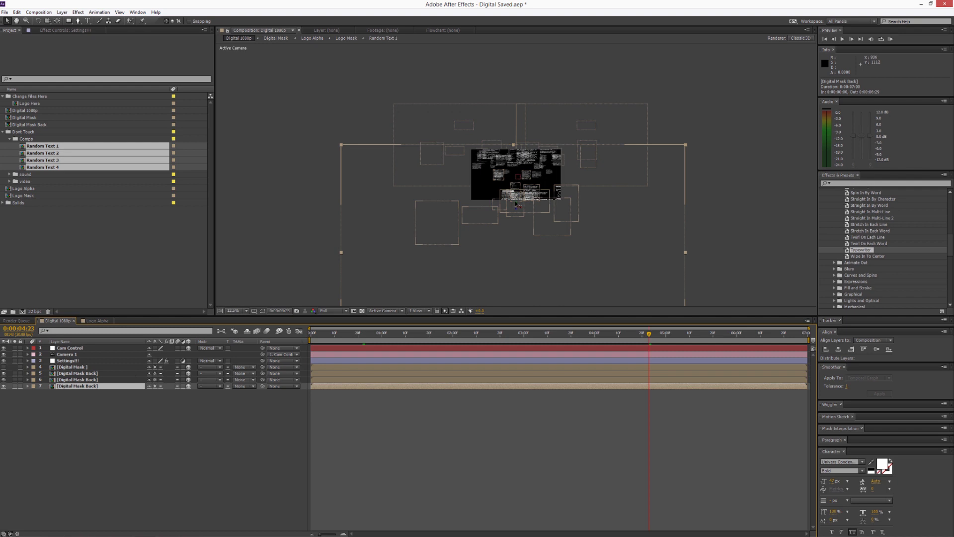
{"action": "left_click_drag", "start_coordinate": [516, 201], "coordinate": [597, 208]}
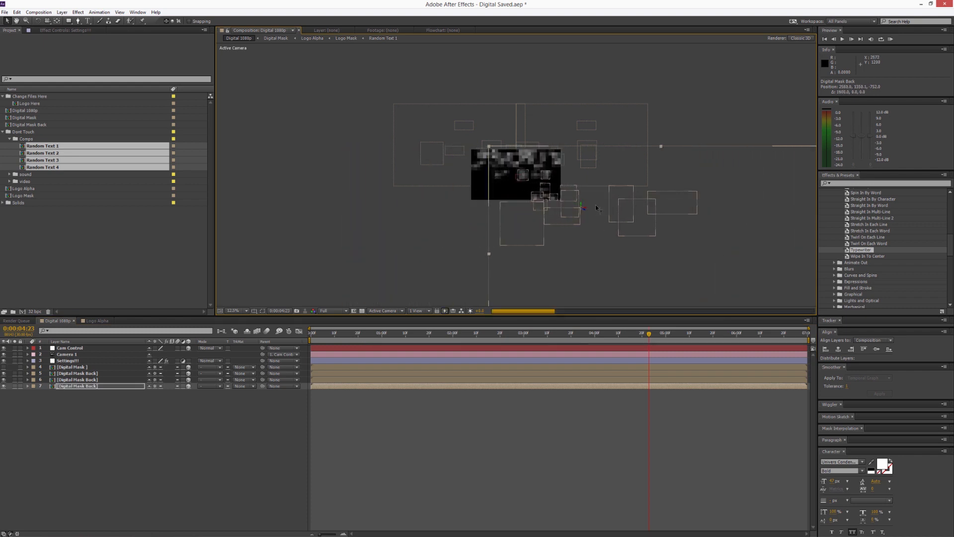
Step: Duplicate the shifted Digital Mask Back layer and move the copy to X about -480 and Y about 1126
{"action": "key", "text": "ctrl+d"}
{"action": "left_click_drag", "start_coordinate": [586, 209], "coordinate": [444, 208]}
{"action": "scroll", "coordinate": [457, 199], "scroll_direction": "up", "scroll_amount": 1}
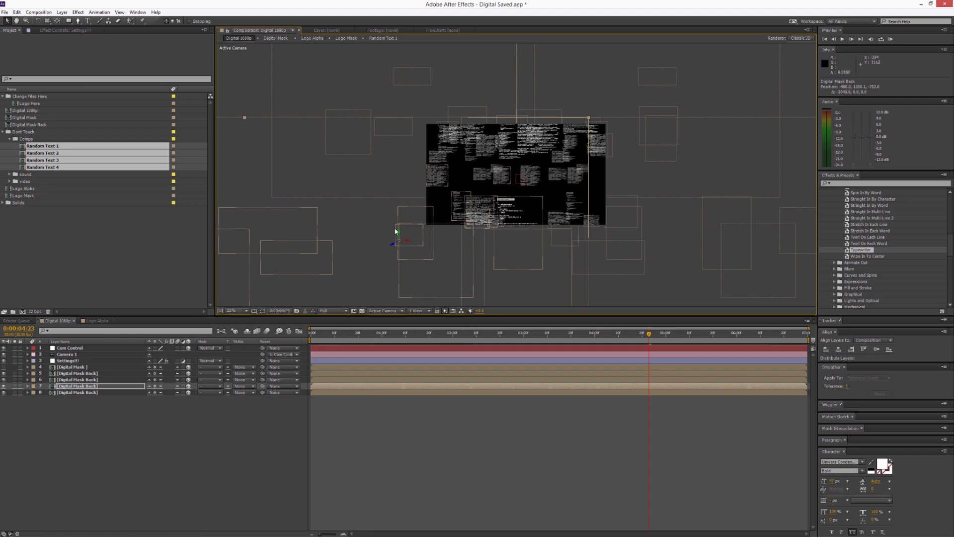
{"action": "left_click_drag", "start_coordinate": [400, 234], "coordinate": [400, 219]}
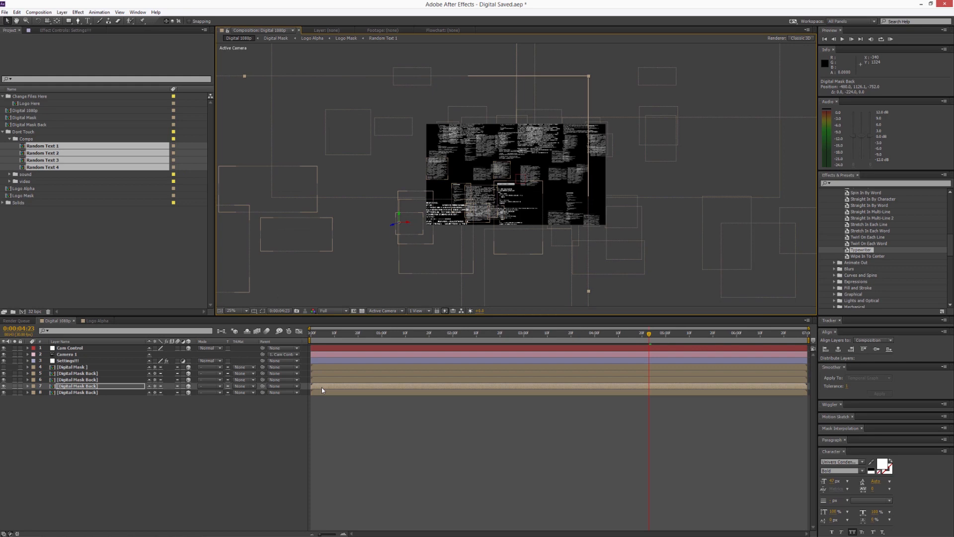
Step: Enable time remapping on all four Digital Mask Back layers
{"action": "left_click", "coordinate": [90, 367]}
{"action": "left_click", "coordinate": [89, 374]}
{"action": "left_click", "coordinate": [82, 392], "text": "shift"}
{"action": "right_click", "coordinate": [82, 393]}
{"action": "mouse_move", "coordinate": [106, 149]}
{"action": "left_click", "coordinate": [246, 149]}
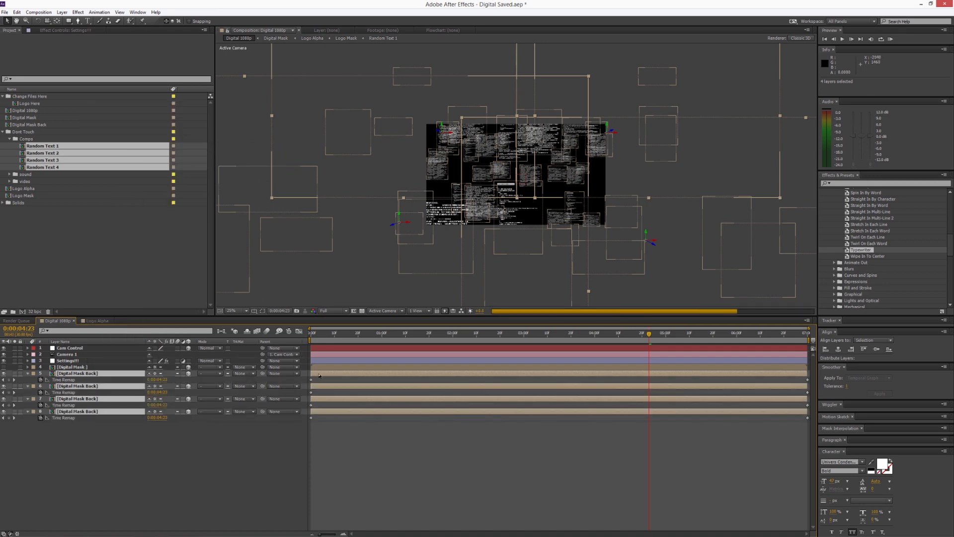
Step: Stagger the four Digital Mask Back layers in time and extend their trimmed ends to cover the whole composition
{"action": "left_click_drag", "start_coordinate": [341, 375], "coordinate": [323, 421]}
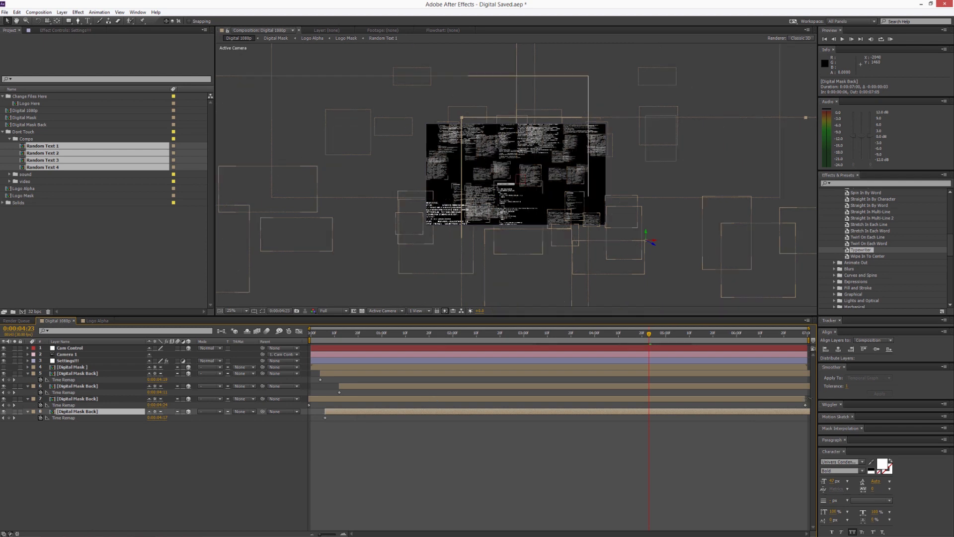
{"action": "left_click", "coordinate": [338, 399]}
{"action": "left_click", "coordinate": [338, 387]}
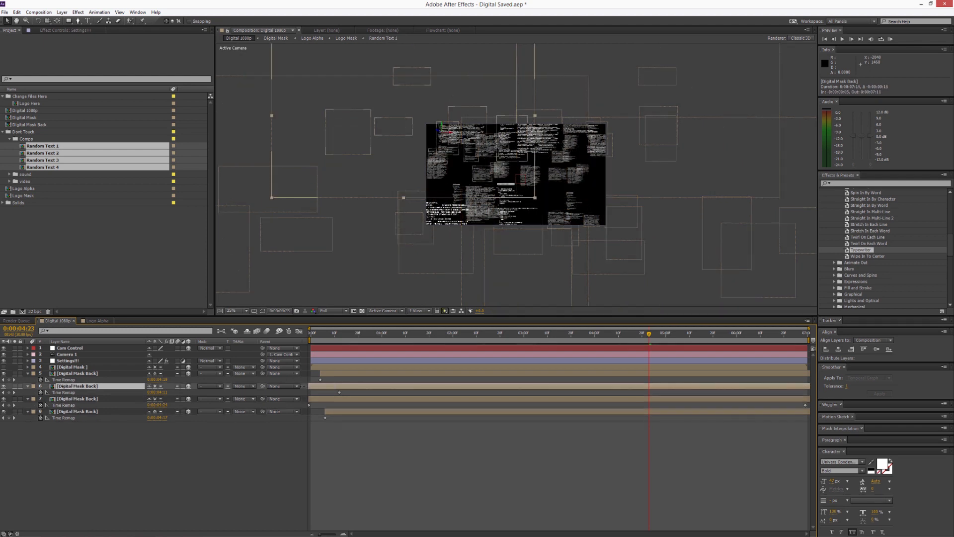
{"action": "left_click", "coordinate": [307, 373]}
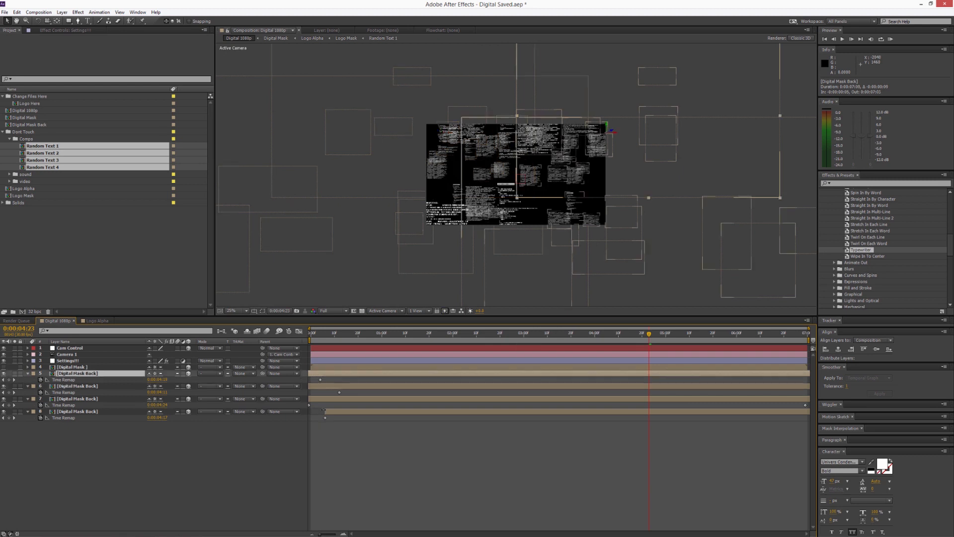
{"action": "left_click", "coordinate": [304, 411]}
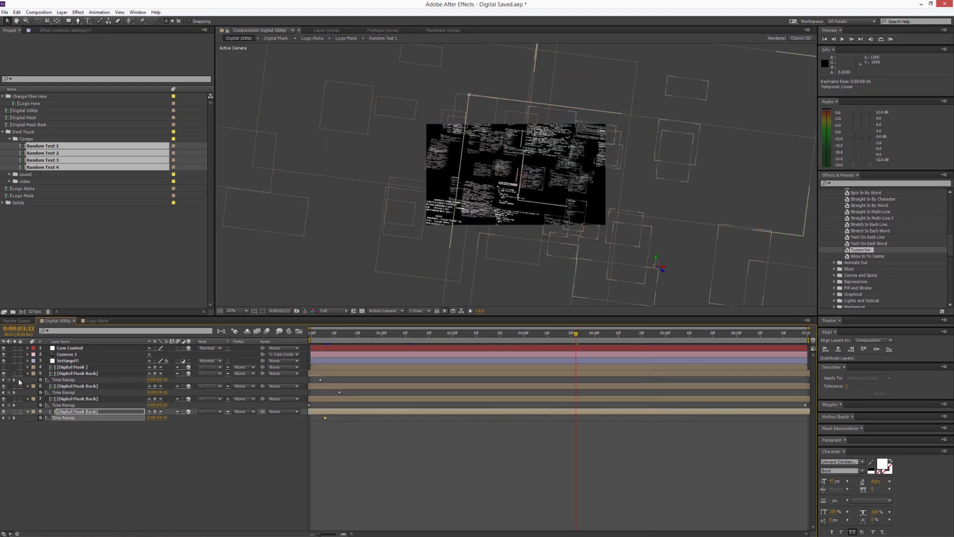
Step: Open the Digital Mask Back composition and add an adjustment layer above the Random Text layers
{"action": "left_click", "coordinate": [74, 373]}
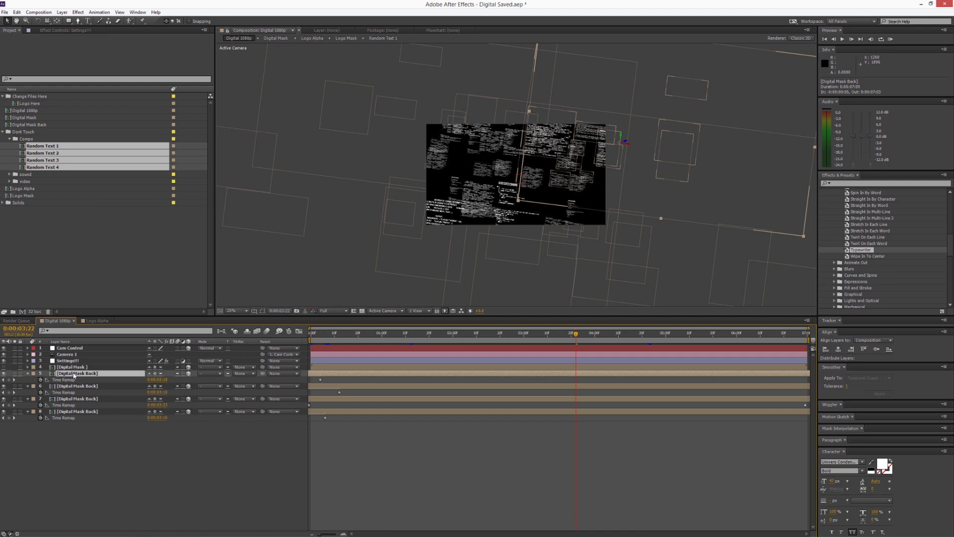
{"action": "double_click", "coordinate": [74, 374]}
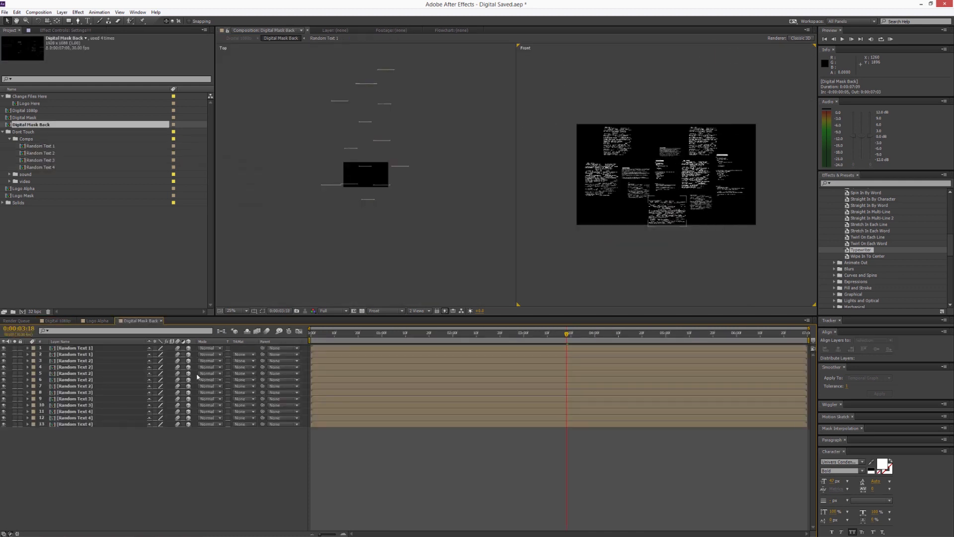
{"action": "right_click", "coordinate": [88, 442]}
{"action": "mouse_move", "coordinate": [109, 446]}
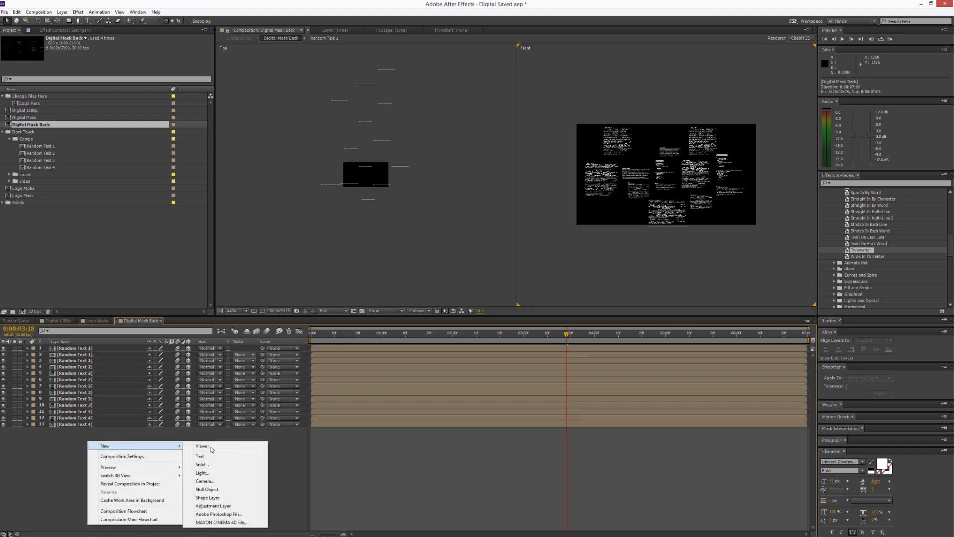
{"action": "left_click", "coordinate": [218, 506]}
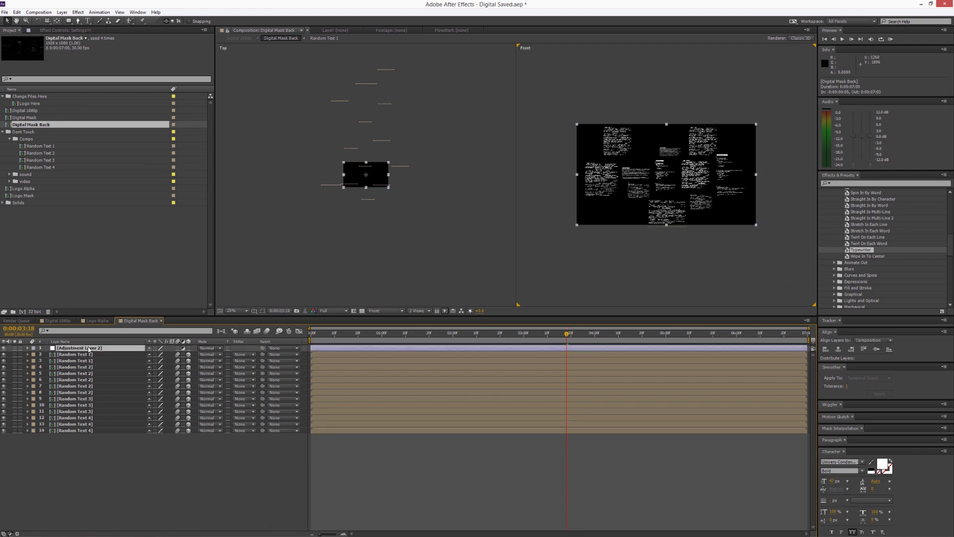
Step: Apply the Generate Fill effect to the new adjustment layer
{"action": "right_click", "coordinate": [89, 349]}
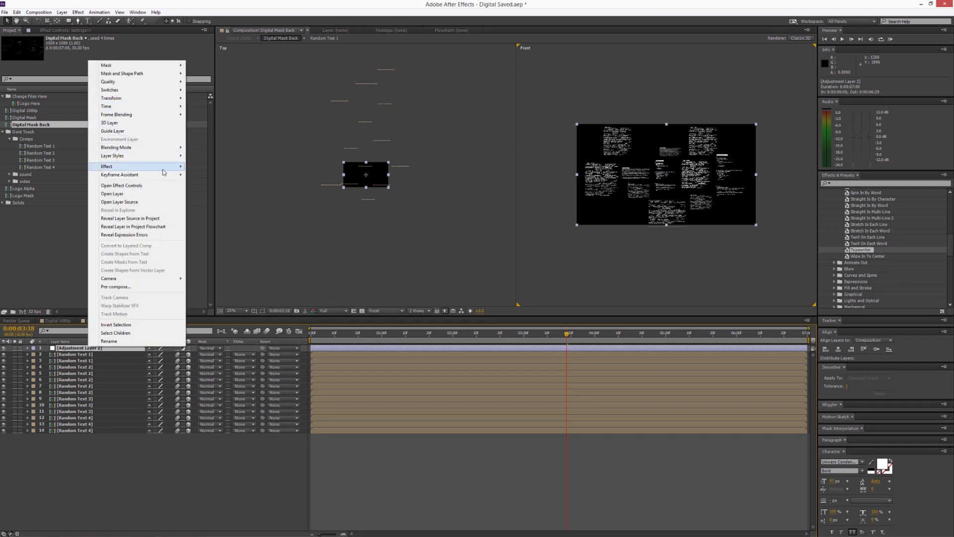
{"action": "mouse_move", "coordinate": [164, 167]}
{"action": "mouse_move", "coordinate": [223, 260]}
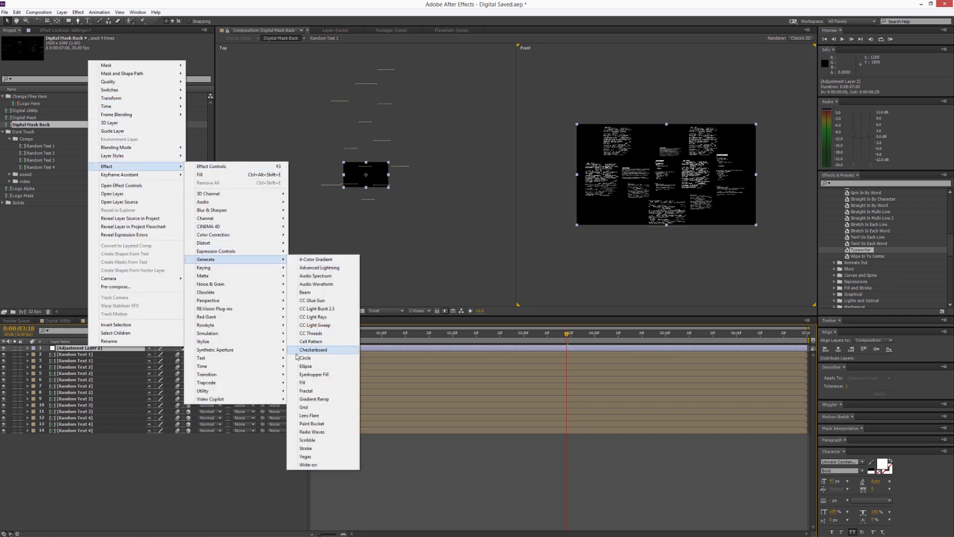
{"action": "left_click", "coordinate": [302, 382]}
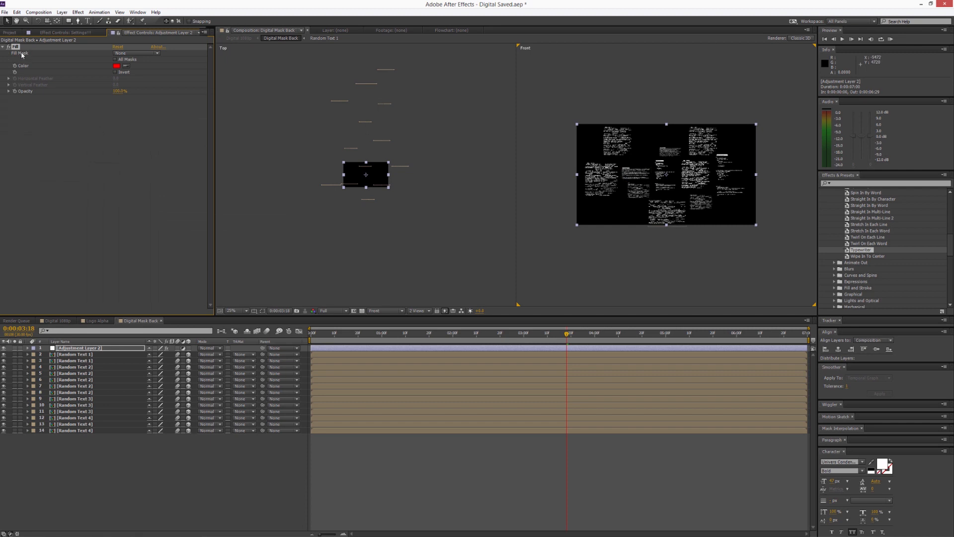
Step: Link the Fill color by expression to Background Text Color on Settings!!!, and check the Digital 1080p composition
{"action": "left_click", "coordinate": [67, 33]}
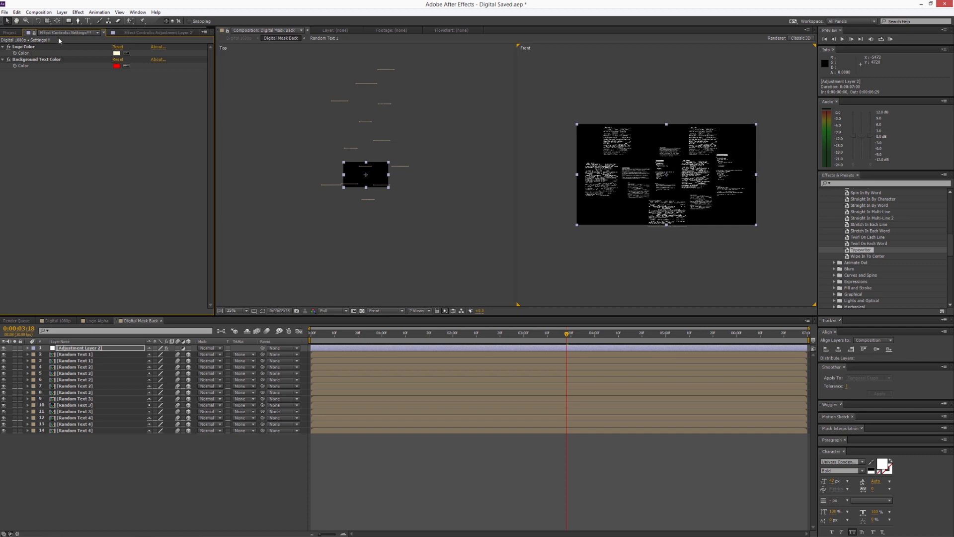
{"action": "left_click", "coordinate": [31, 342]}
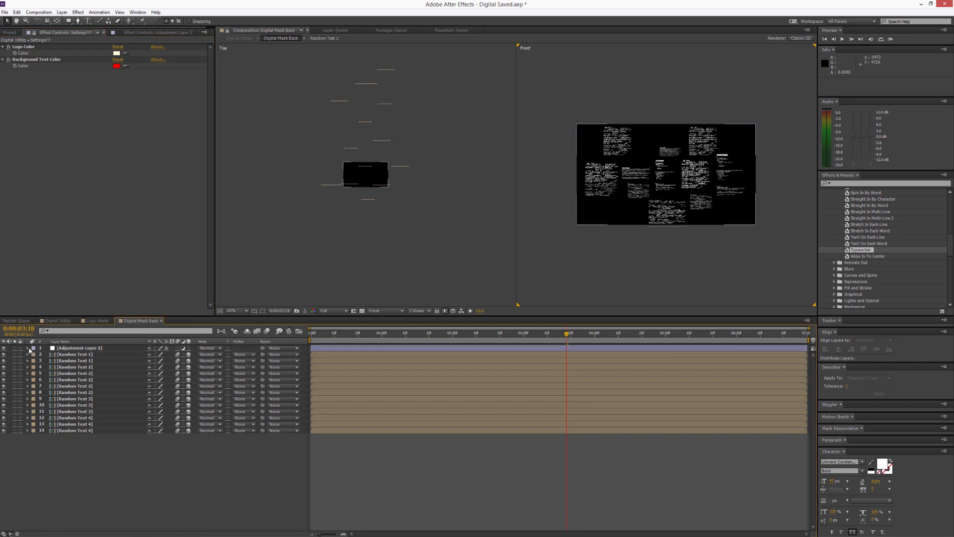
{"action": "left_click", "coordinate": [28, 348]}
{"action": "left_click", "coordinate": [34, 354]}
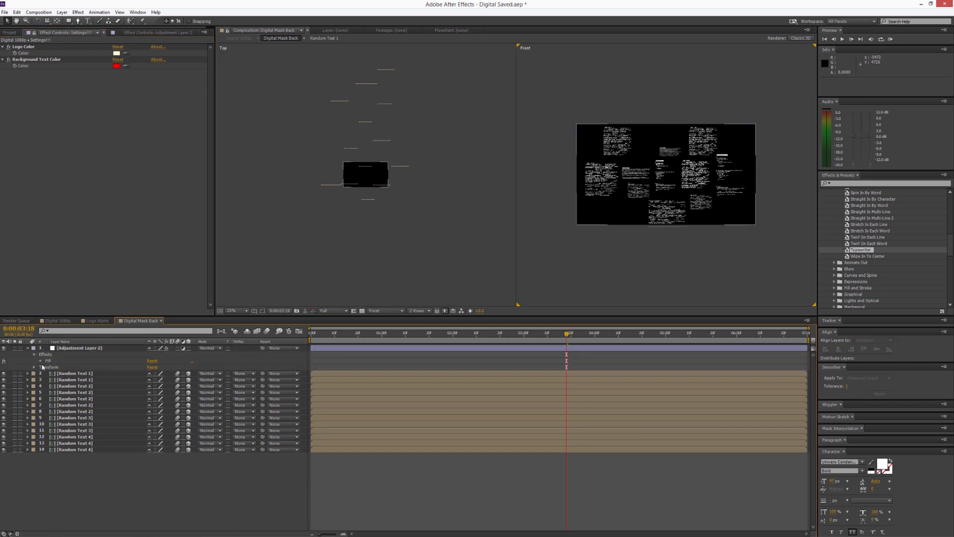
{"action": "left_click", "coordinate": [40, 360]}
{"action": "left_click", "coordinate": [53, 380], "text": "alt"}
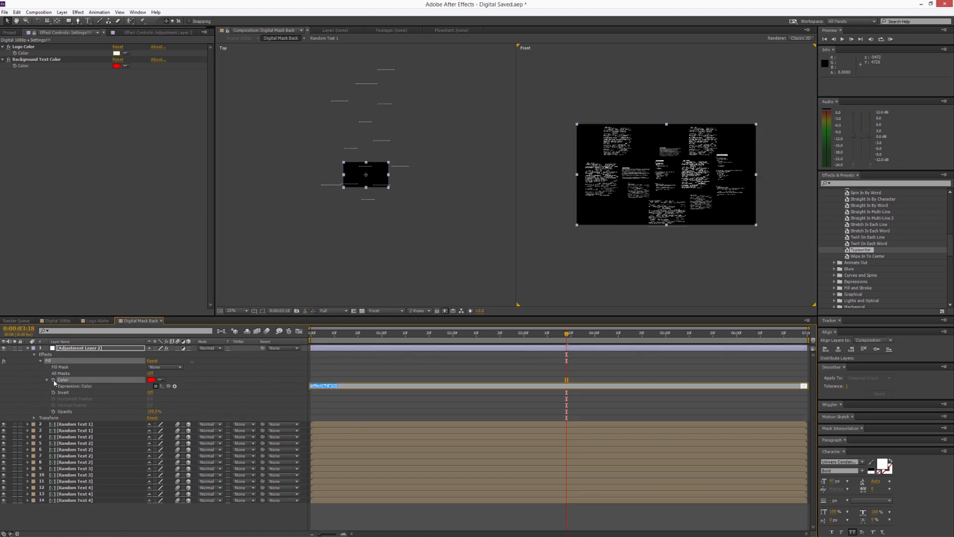
{"action": "left_click_drag", "start_coordinate": [169, 387], "coordinate": [35, 66]}
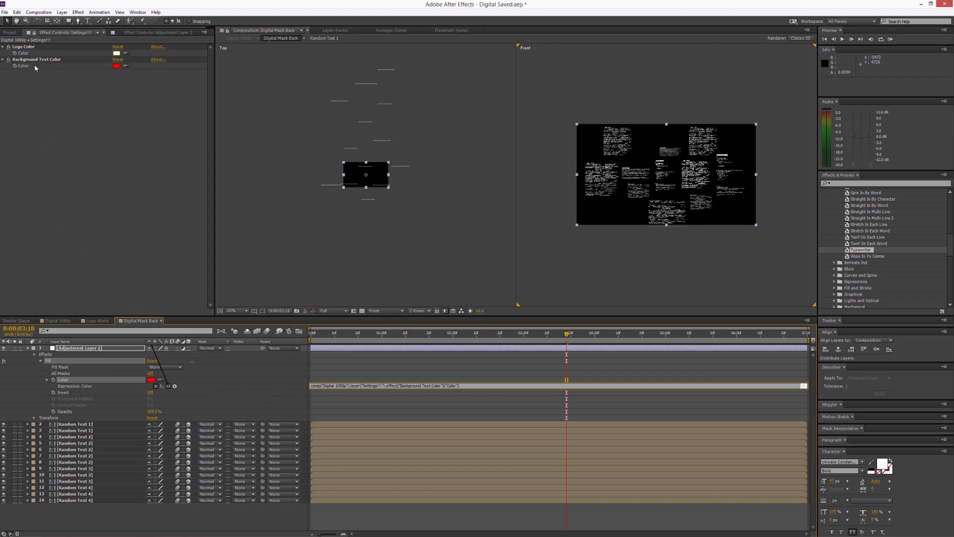
{"action": "left_click", "coordinate": [450, 348]}
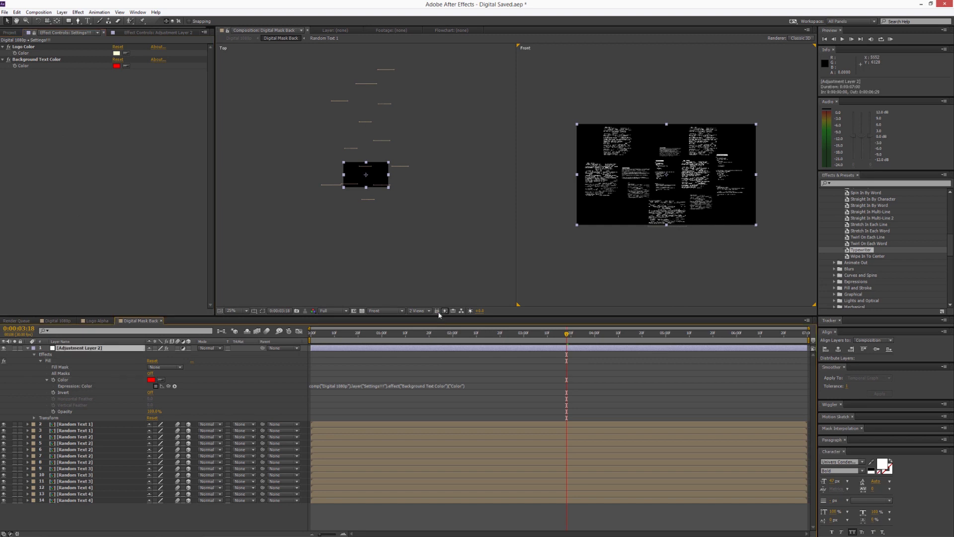
{"action": "left_click", "coordinate": [56, 320]}
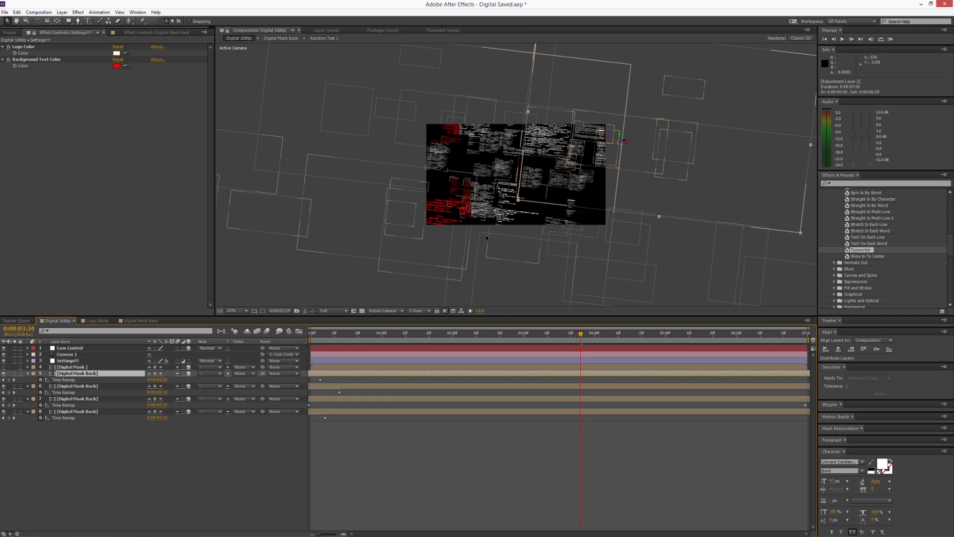
Step: In Digital Mask Back, copy the linked Fill effect from the adjustment layer onto all the Random Text layers
{"action": "left_click", "coordinate": [134, 321]}
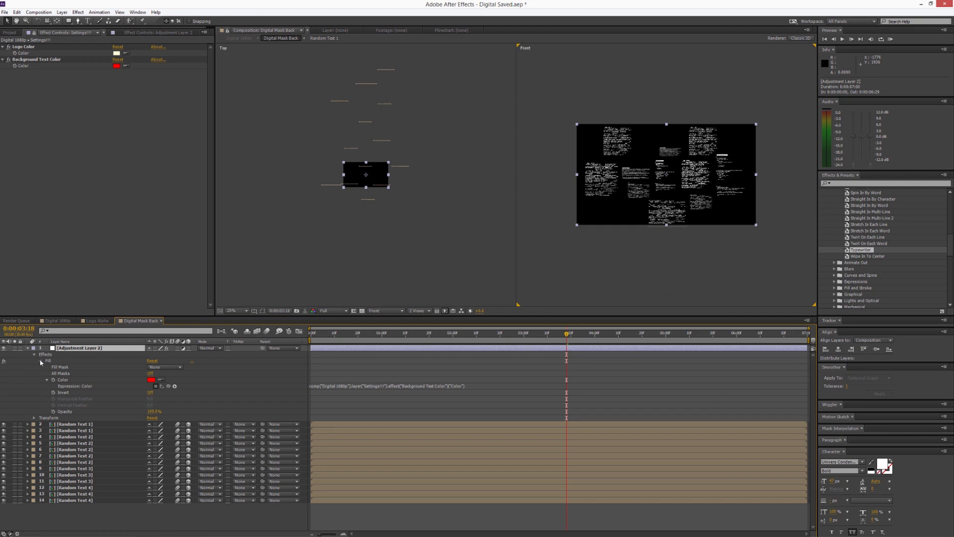
{"action": "left_click", "coordinate": [41, 361]}
{"action": "left_click", "coordinate": [50, 361]}
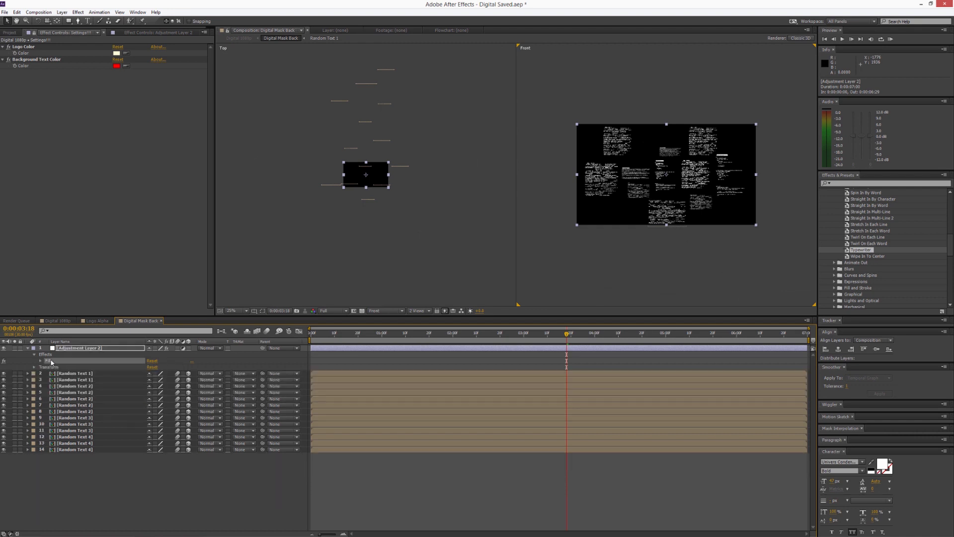
{"action": "left_click", "coordinate": [60, 374]}
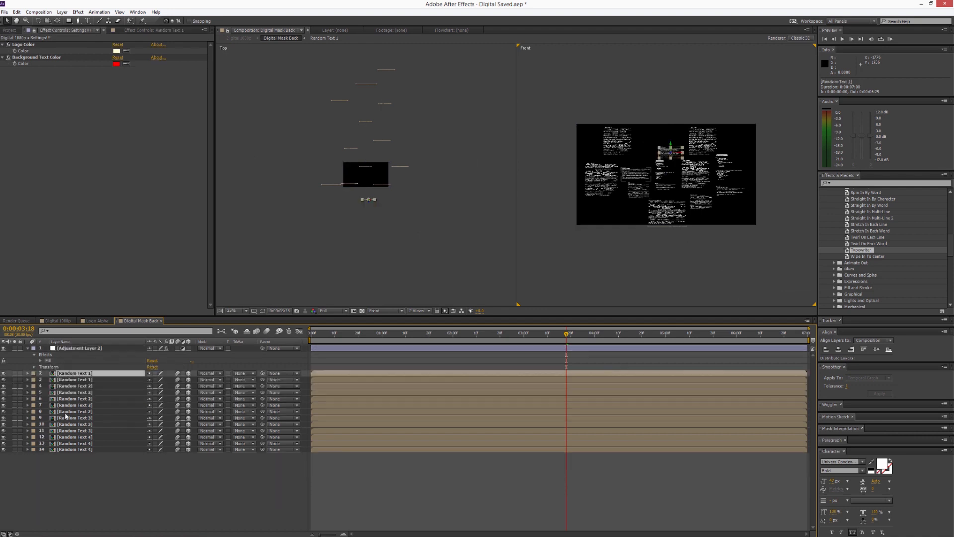
{"action": "left_click", "coordinate": [73, 450], "text": "shift"}
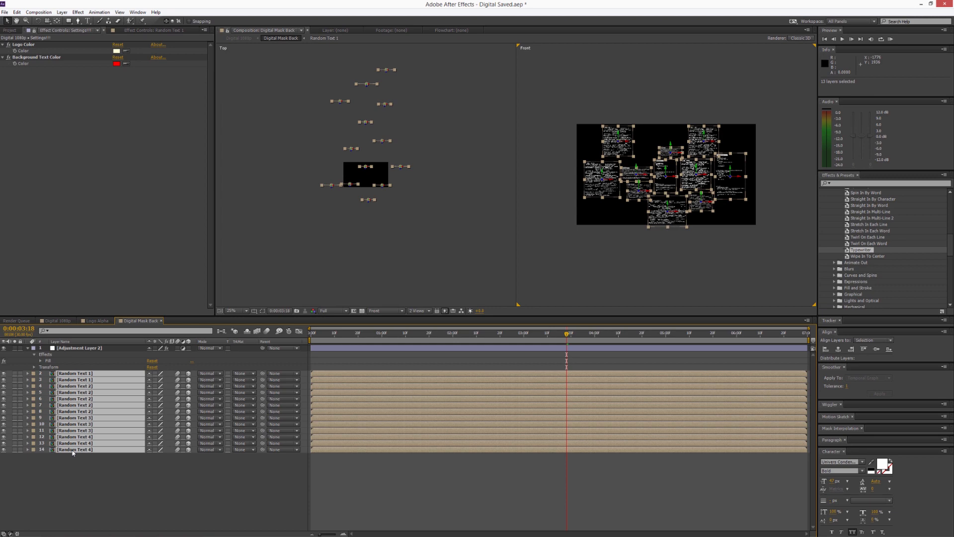
Step: Delete the adjustment layer and close the Digital Mask Back composition
{"action": "left_click", "coordinate": [65, 347]}
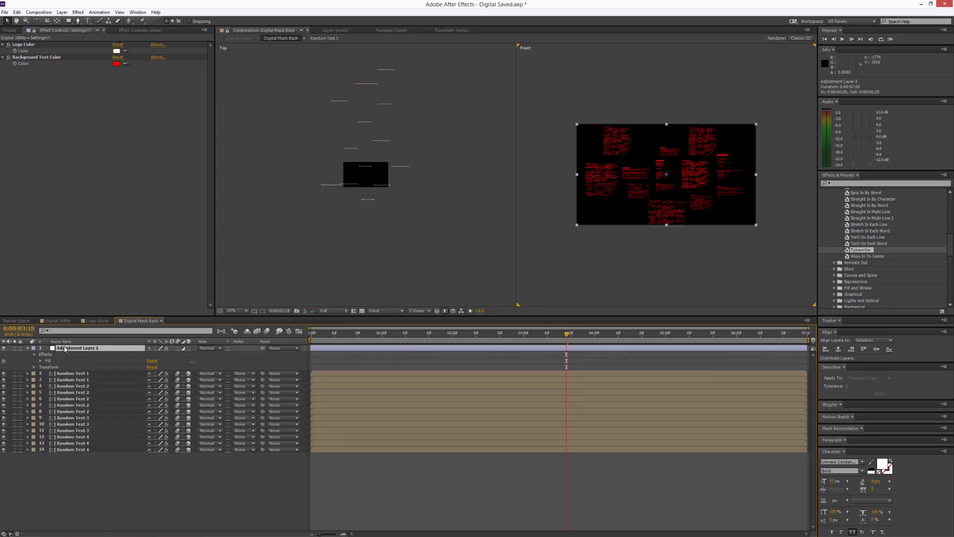
{"action": "key", "text": "Delete"}
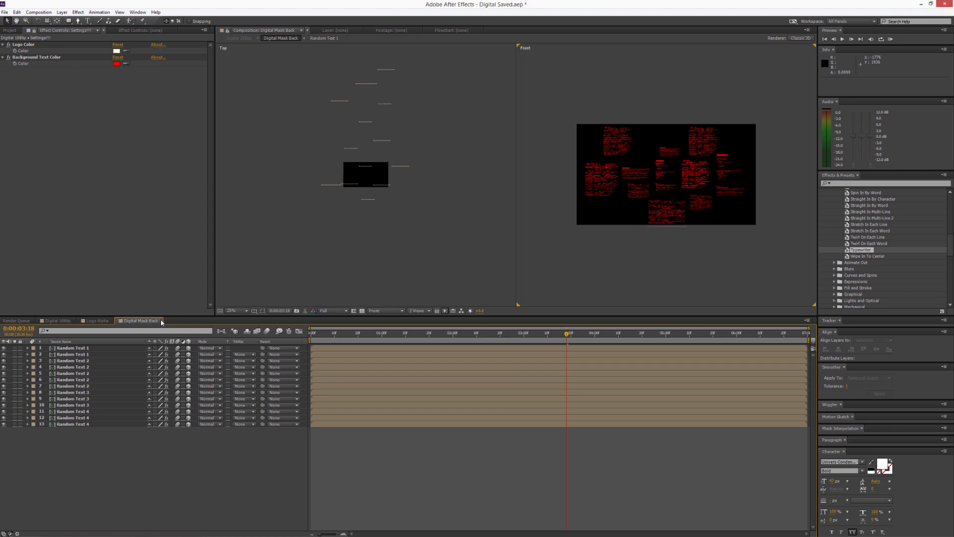
{"action": "left_click", "coordinate": [162, 321]}
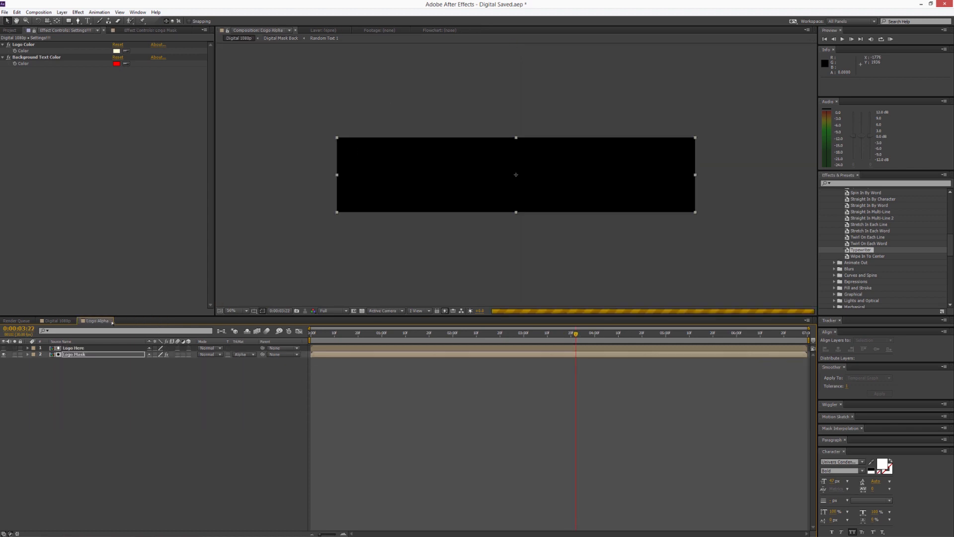
Step: Close the Logo Alpha composition and set Background Text Color on Settings!!! to a muted grey-blue
{"action": "left_click", "coordinate": [112, 321]}
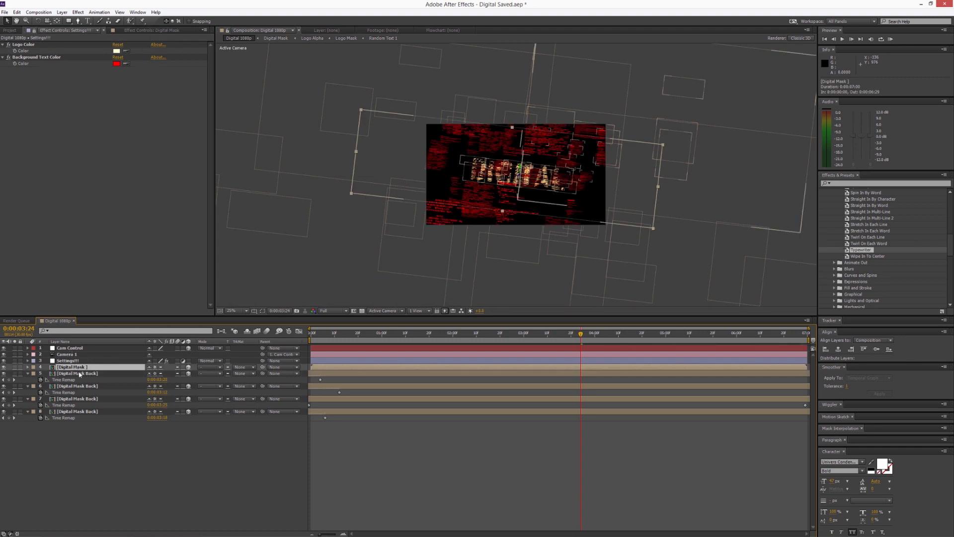
{"action": "left_click", "coordinate": [117, 63]}
{"action": "left_click", "coordinate": [114, 191]}
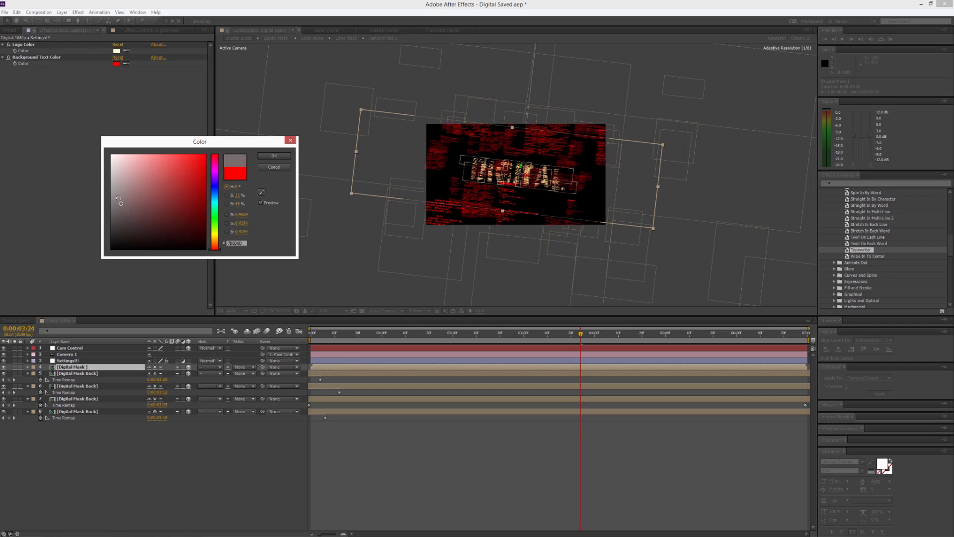
{"action": "left_click", "coordinate": [126, 186]}
{"action": "left_click", "coordinate": [215, 200]}
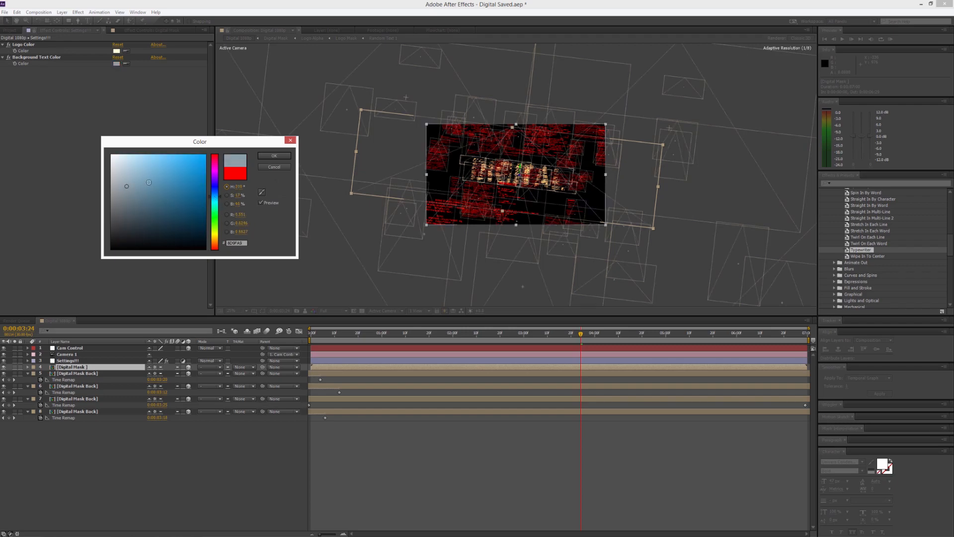
{"action": "left_click", "coordinate": [274, 155]}
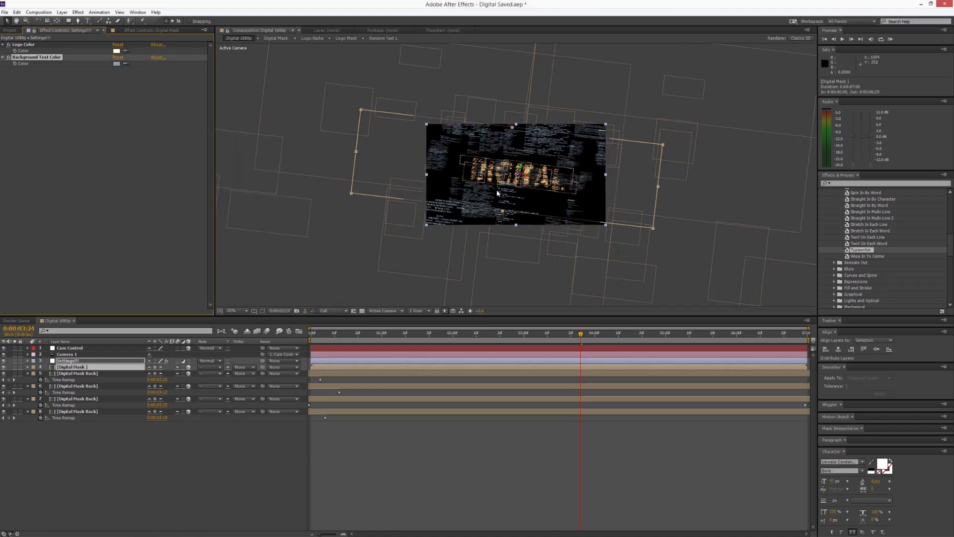
{"action": "key", "text": "period"}
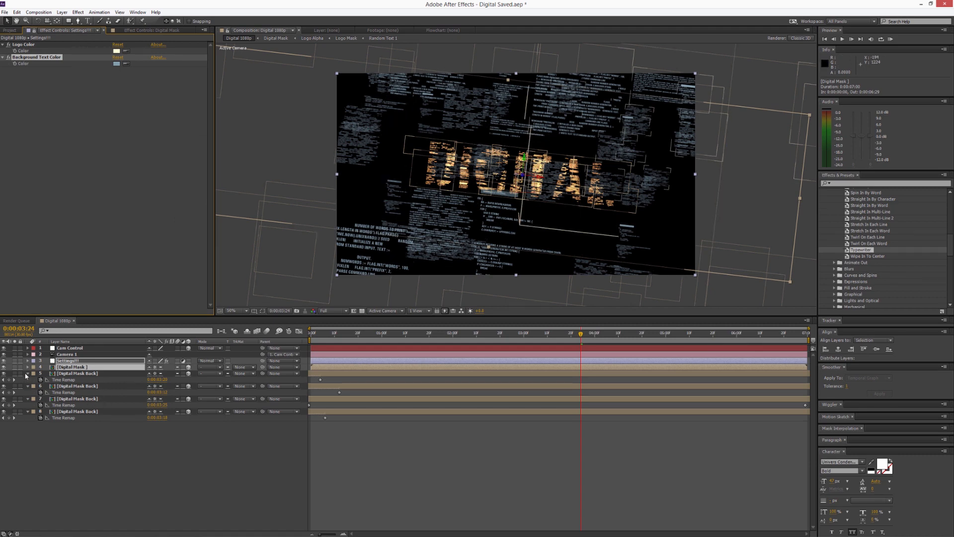
Step: Create a solid named Background in Digital 1080p and place it beneath all the other layers
{"action": "left_click", "coordinate": [27, 374]}
{"action": "right_click", "coordinate": [58, 430]}
{"action": "mouse_move", "coordinate": [80, 434]}
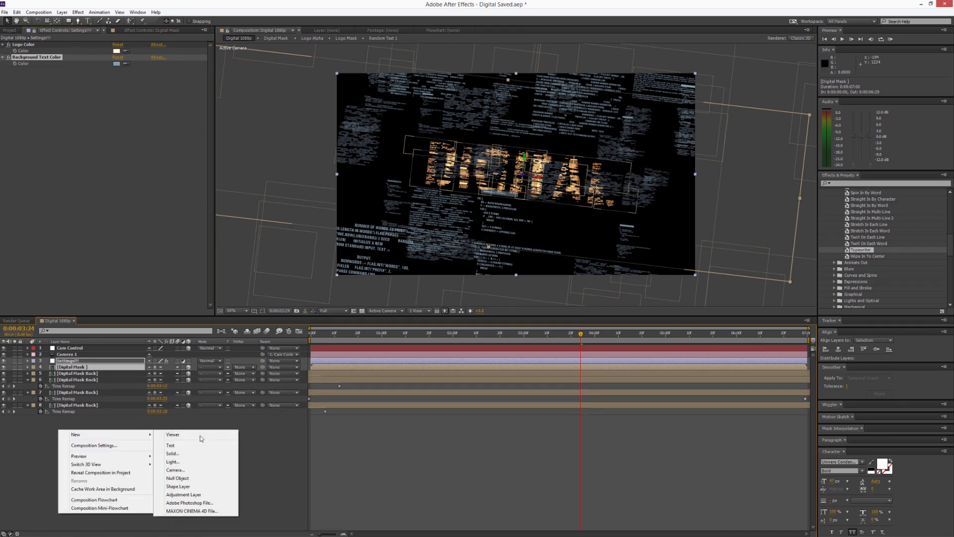
{"action": "left_click", "coordinate": [179, 453]}
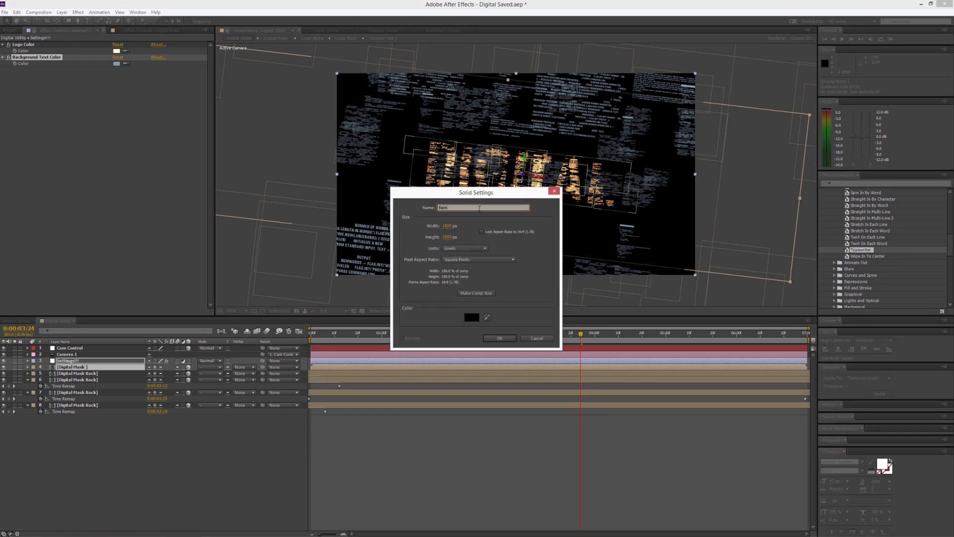
{"action": "type", "text": "Background"}
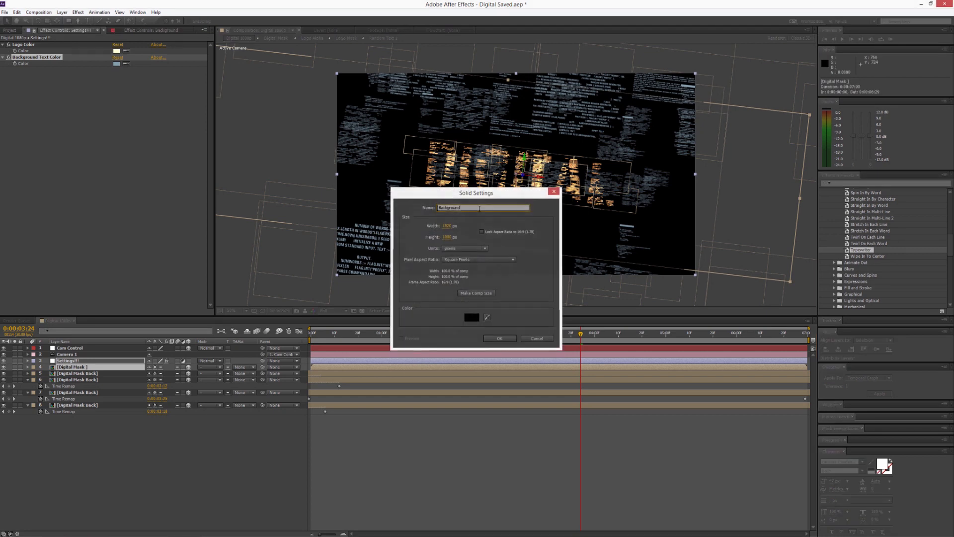
{"action": "key", "text": "Return"}
{"action": "left_click_drag", "start_coordinate": [85, 404], "coordinate": [90, 422]}
Step: Apply the Gradient Ramp effect to the Background layer and solo the layer
{"action": "left_click", "coordinate": [131, 31]}
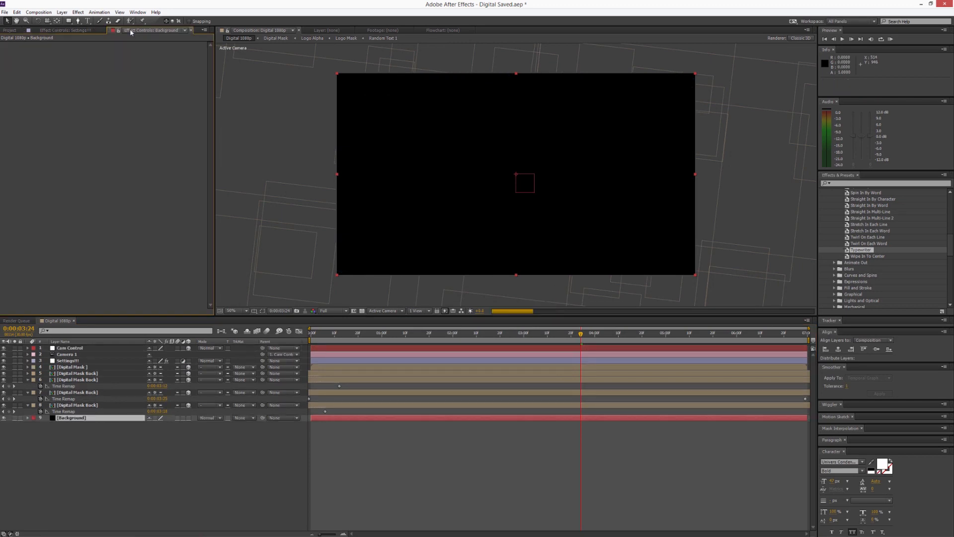
{"action": "right_click", "coordinate": [56, 72]}
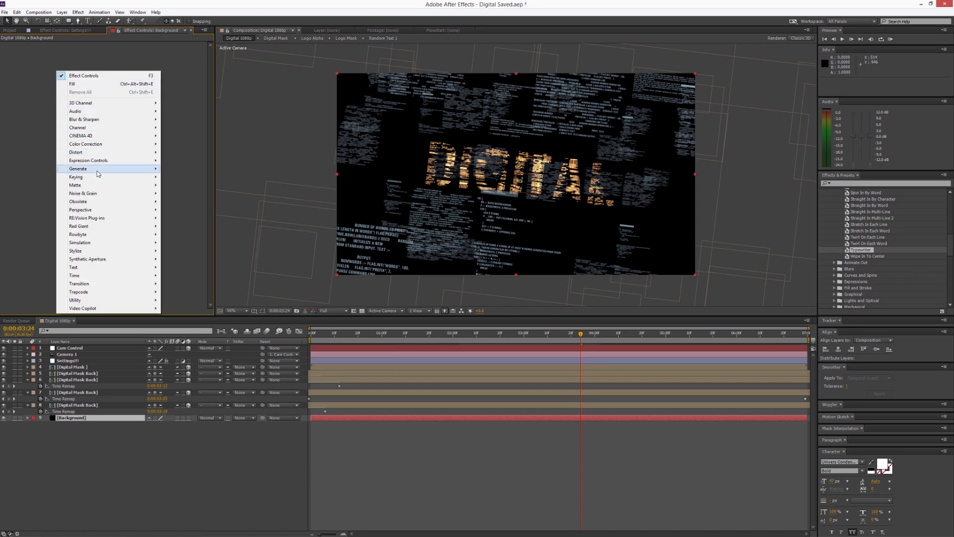
{"action": "mouse_move", "coordinate": [98, 171]}
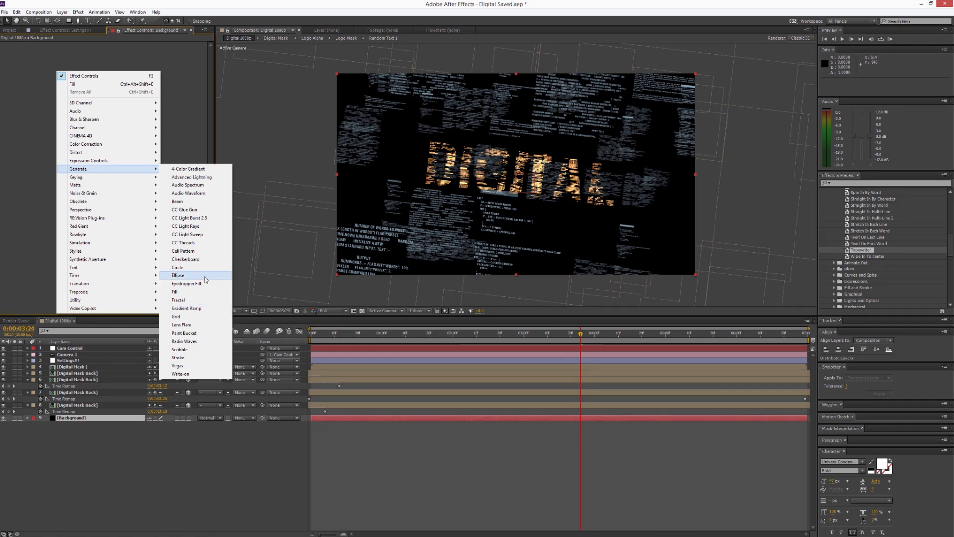
{"action": "left_click", "coordinate": [202, 309]}
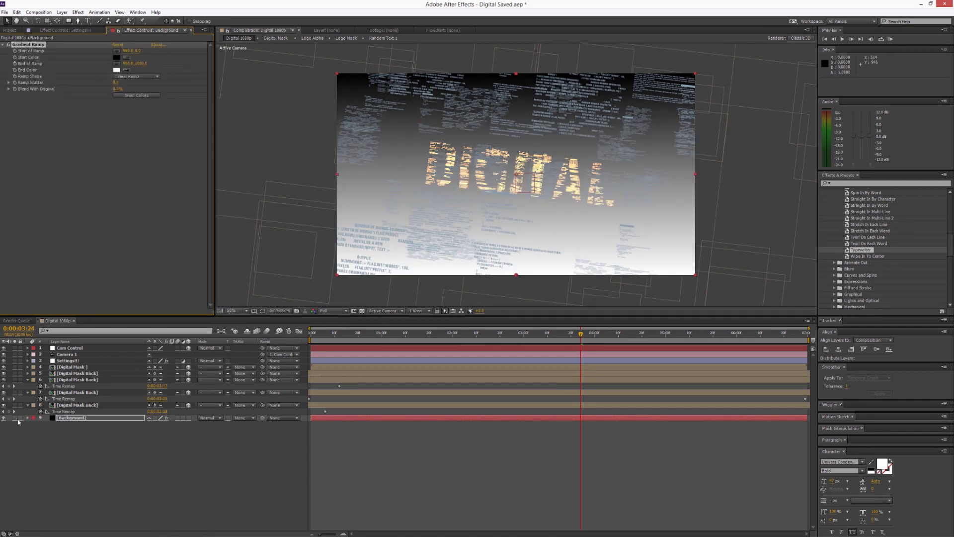
{"action": "left_click", "coordinate": [14, 418]}
Step: Set the gradient's End Color to black and its Start Color to dark navy blue (0C1827)
{"action": "left_click", "coordinate": [117, 70]}
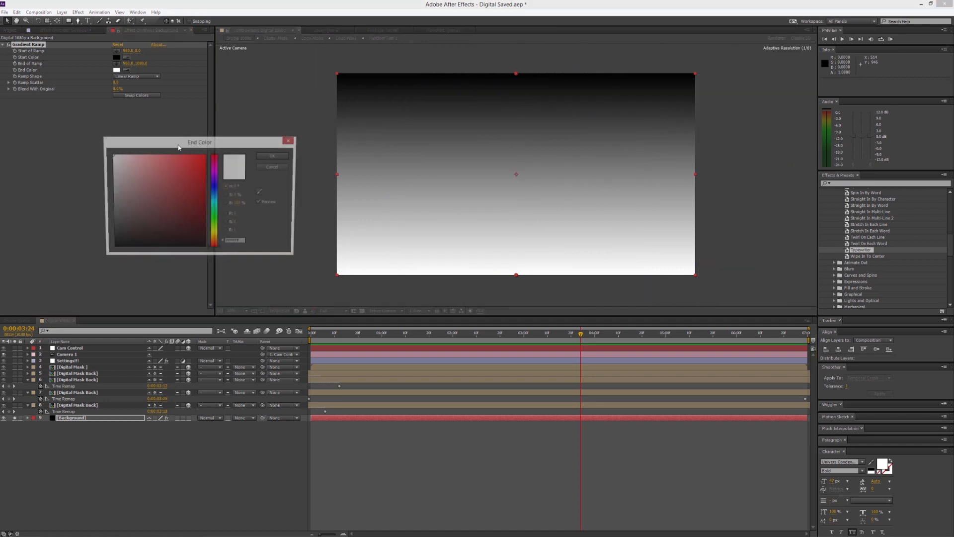
{"action": "left_click_drag", "start_coordinate": [130, 237], "coordinate": [112, 249]}
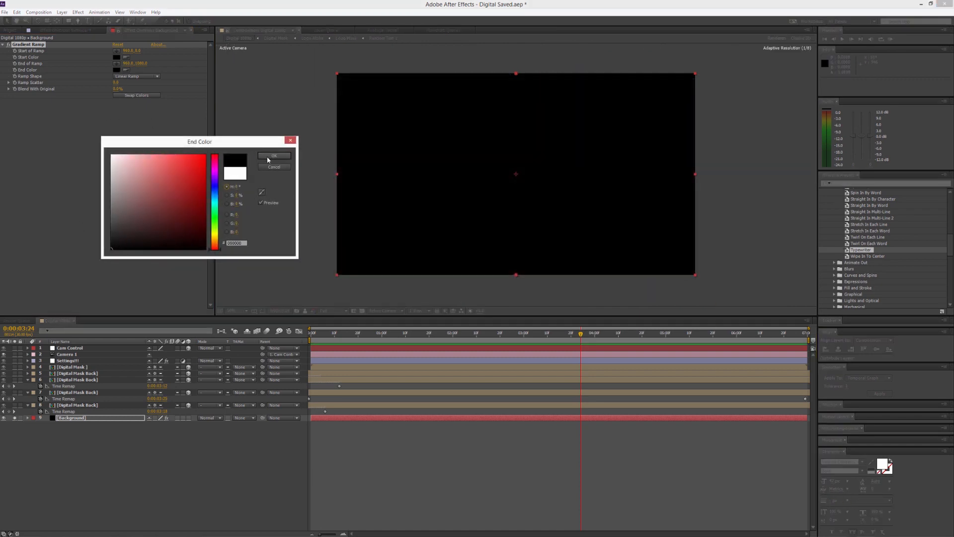
{"action": "left_click", "coordinate": [267, 157]}
{"action": "left_click", "coordinate": [117, 57]}
{"action": "left_click", "coordinate": [207, 188]}
{"action": "mouse_move", "coordinate": [185, 174]}
{"action": "left_mouse_down"}
{"action": "mouse_move", "coordinate": [171, 204]}
{"action": "mouse_move", "coordinate": [157, 194]}
{"action": "mouse_move", "coordinate": [185, 228]}
{"action": "mouse_move", "coordinate": [178, 235]}
{"action": "left_mouse_up"}
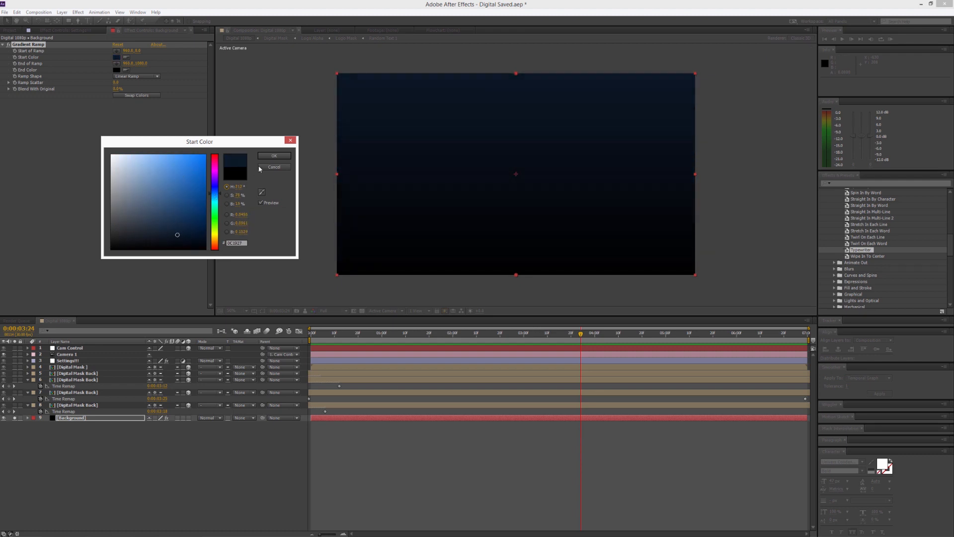
{"action": "left_click", "coordinate": [274, 155]}
Step: Move the ramp's end point below the frame to about 240, 1440 and its start point to about 824, 420
{"action": "left_click_drag", "start_coordinate": [515, 274], "coordinate": [379, 302]}
{"action": "scroll", "coordinate": [392, 272], "scroll_direction": "down", "scroll_amount": 2}
{"action": "left_click_drag", "start_coordinate": [447, 240], "coordinate": [449, 260]}
{"action": "left_click_drag", "start_coordinate": [516, 124], "coordinate": [503, 163]}
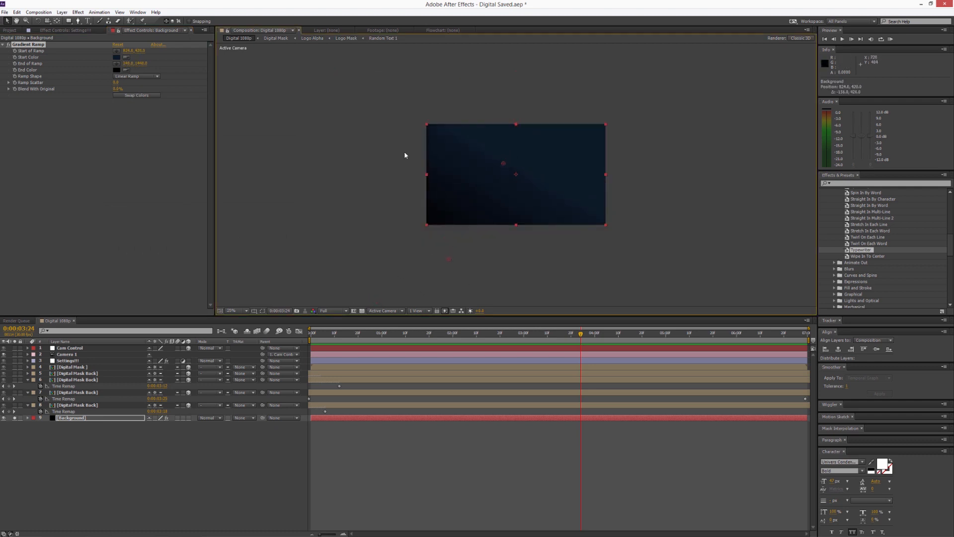
Step: Change the ramp shape to Radial Ramp and move its start point to the frame's centre, at about 952, 536
{"action": "left_click", "coordinate": [136, 77]}
{"action": "left_click", "coordinate": [139, 92]}
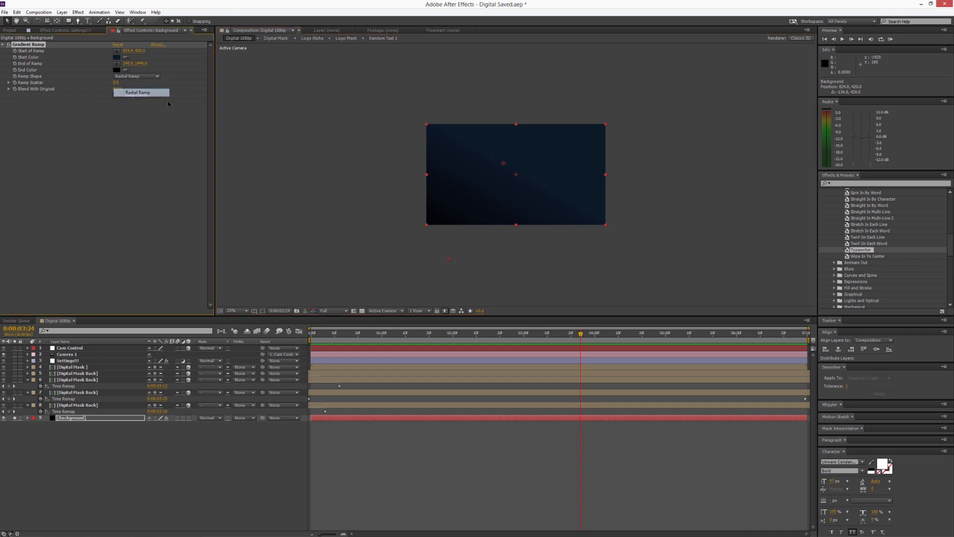
{"action": "left_click_drag", "start_coordinate": [505, 167], "coordinate": [515, 174]}
{"action": "scroll", "coordinate": [515, 175], "scroll_direction": "up", "scroll_amount": 2}
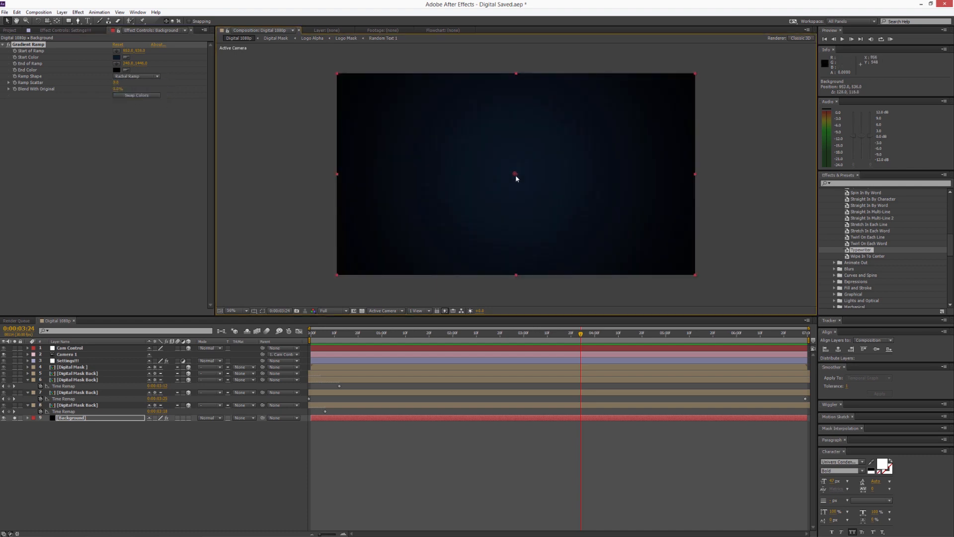
{"action": "scroll", "coordinate": [421, 198], "scroll_direction": "up", "scroll_amount": 1}
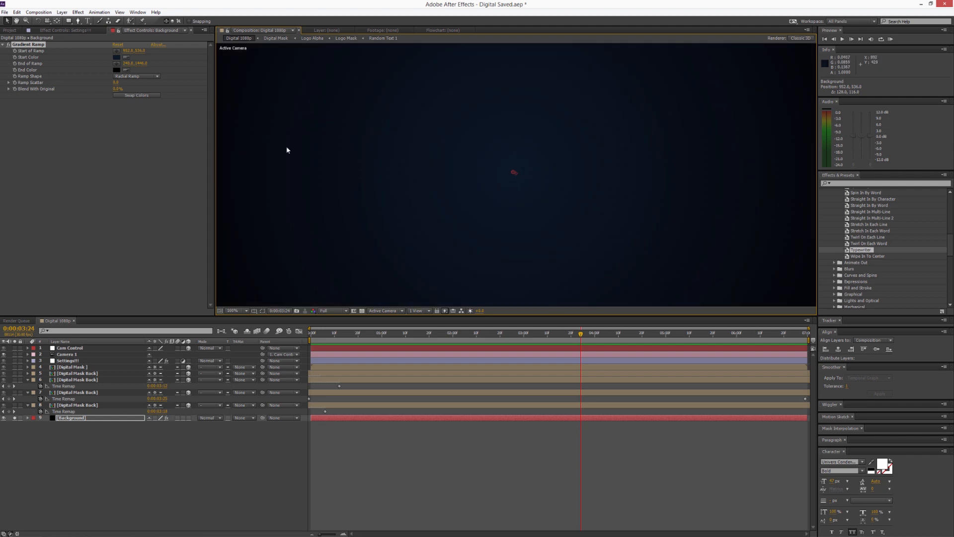
{"action": "scroll", "coordinate": [517, 155], "scroll_direction": "down", "scroll_amount": 1}
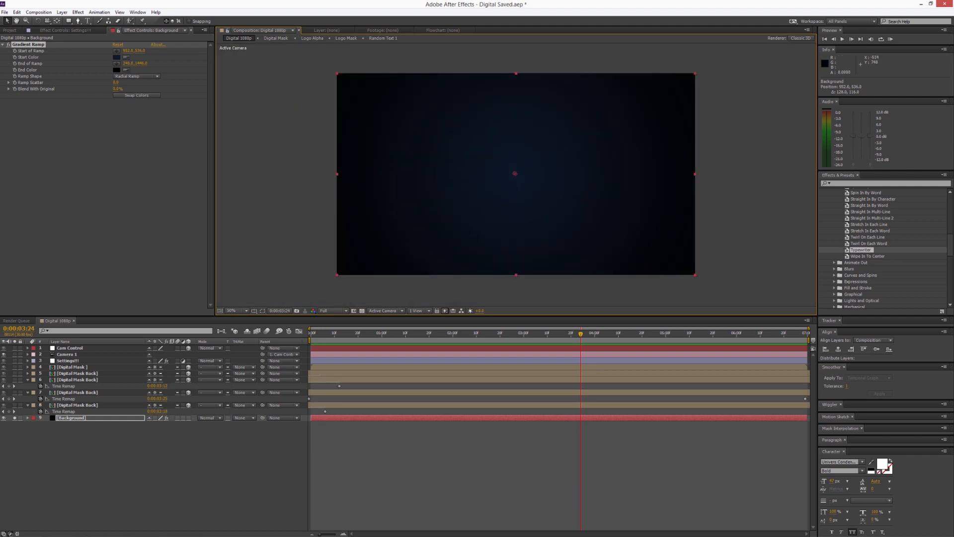
Step: Apply the Noise effect to the Background layer with a low noise amount and turn off the layer's solo
{"action": "right_click", "coordinate": [59, 127]}
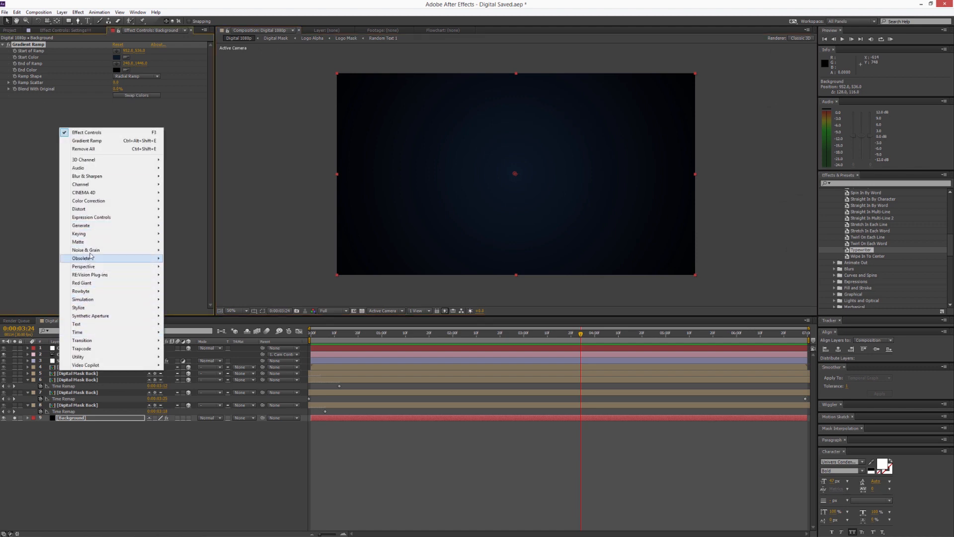
{"action": "mouse_move", "coordinate": [94, 250]}
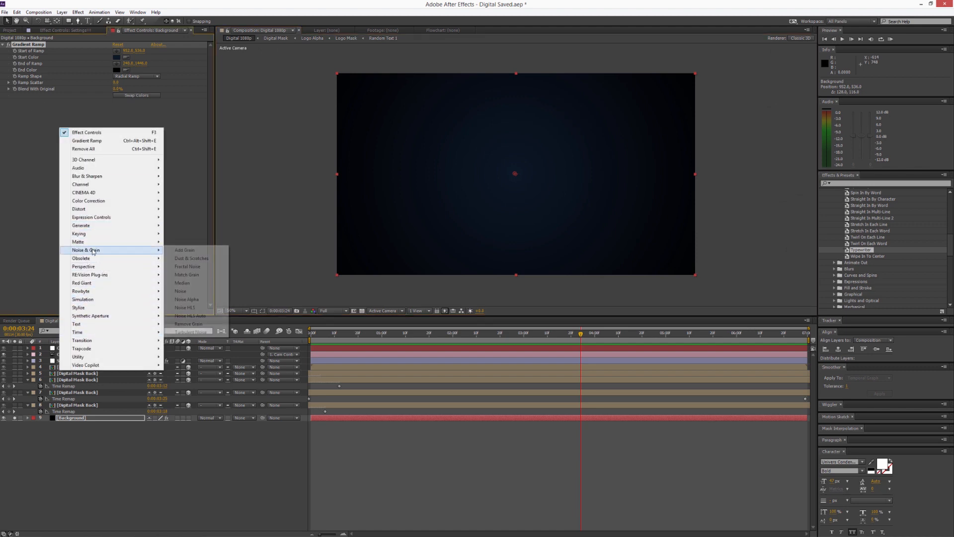
{"action": "left_click", "coordinate": [181, 291]}
{"action": "left_click", "coordinate": [116, 108]}
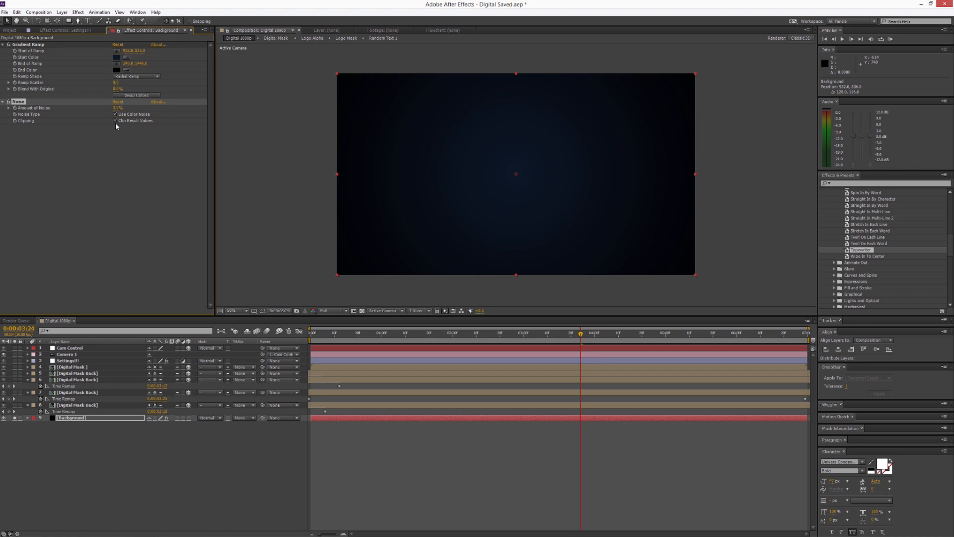
{"action": "scroll", "coordinate": [467, 199], "scroll_direction": "up", "scroll_amount": 1}
{"action": "scroll", "coordinate": [467, 199], "scroll_direction": "down", "scroll_amount": 1}
{"action": "left_click", "coordinate": [3, 45]}
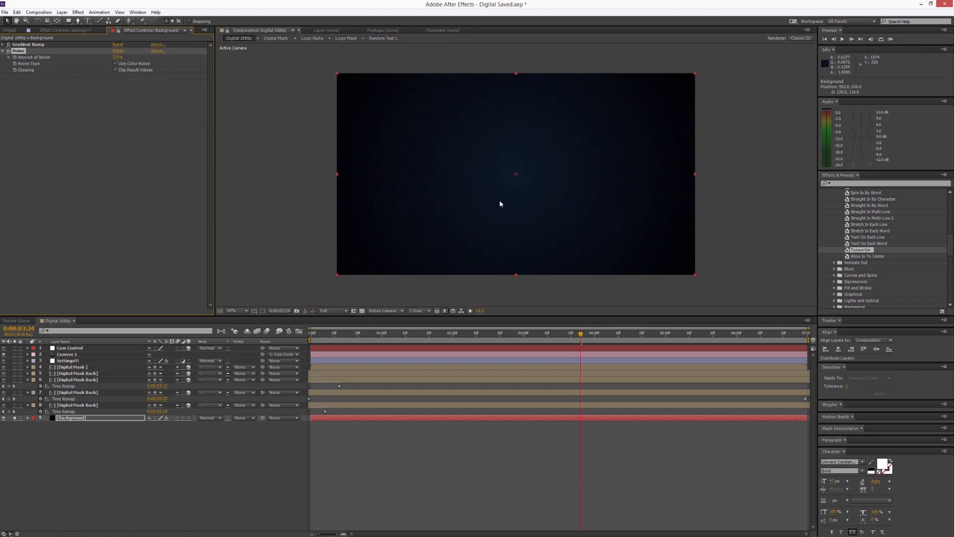
{"action": "left_click", "coordinate": [14, 419]}
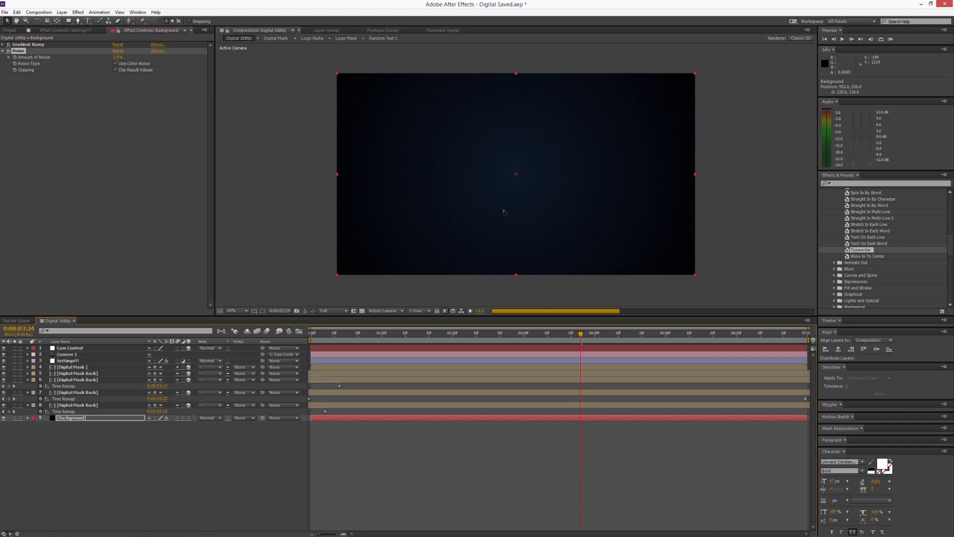
Step: Add a new adjustment layer to Digital 1080p and rename it Adjust
{"action": "right_click", "coordinate": [118, 450]}
{"action": "mouse_move", "coordinate": [142, 456]}
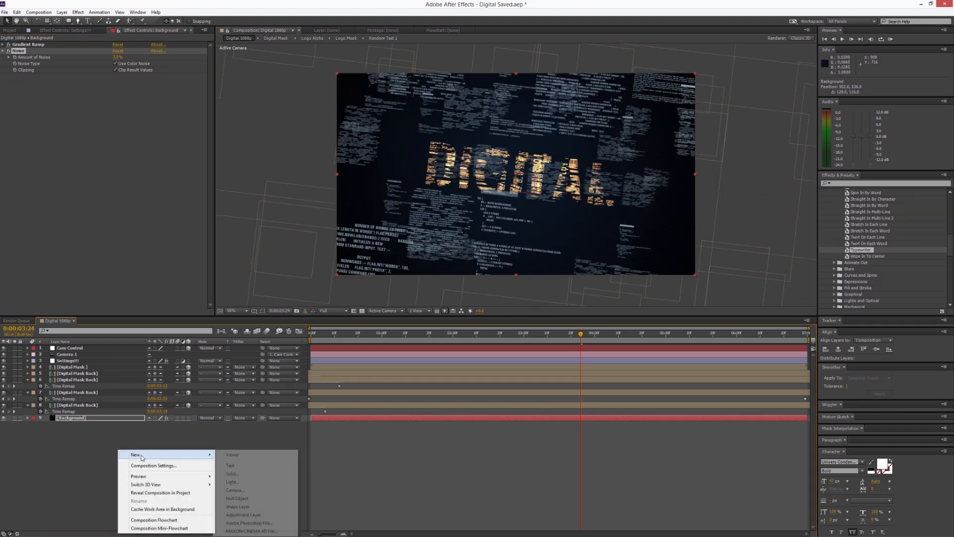
{"action": "left_click", "coordinate": [243, 514]}
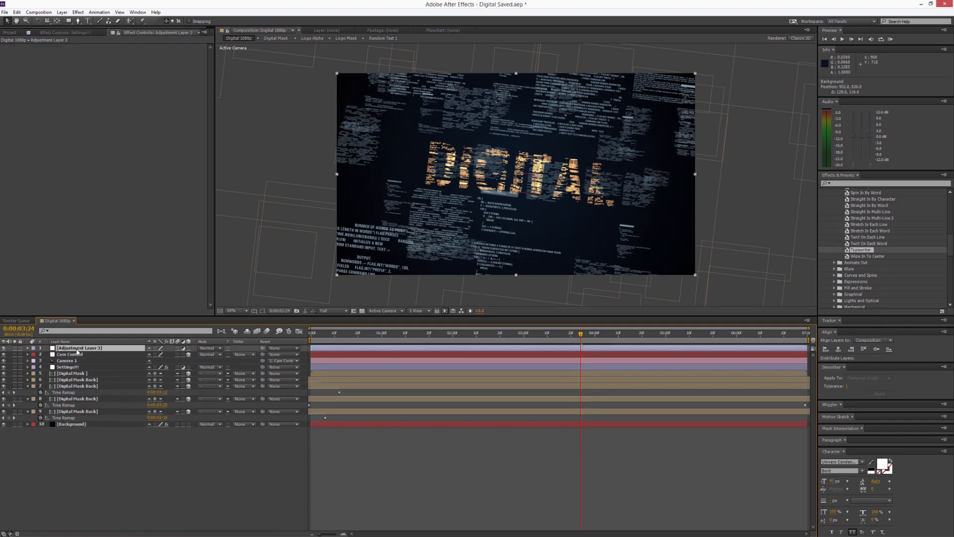
{"action": "key", "text": "Return"}
{"action": "type", "text": "Adjust"}
{"action": "key", "text": "Return"}
Step: Apply the Glow effect to Adjust with intensity 0.1 and a lower threshold, and move the layer directly beneath Settings!!!
{"action": "right_click", "coordinate": [91, 127]}
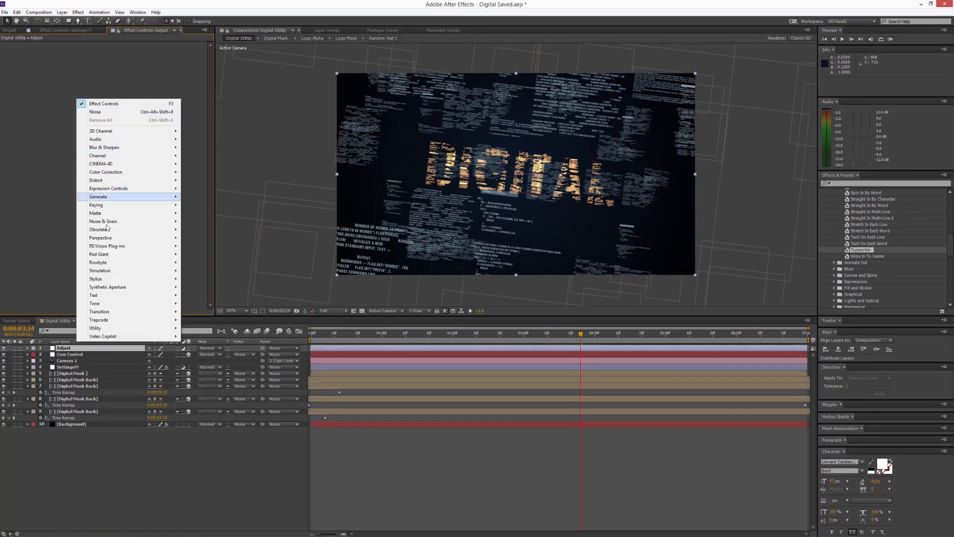
{"action": "mouse_move", "coordinate": [115, 280]}
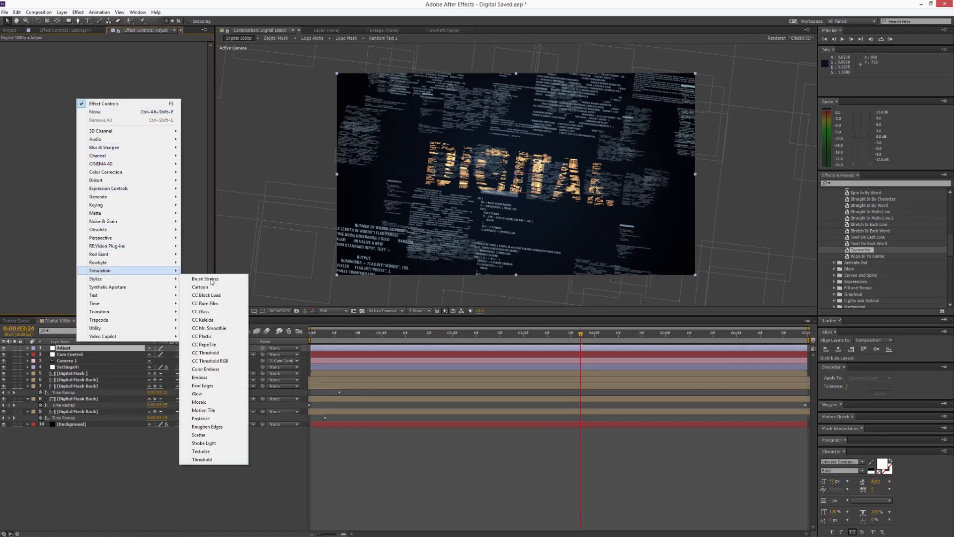
{"action": "left_click", "coordinate": [198, 394]}
{"action": "left_click", "coordinate": [119, 70]}
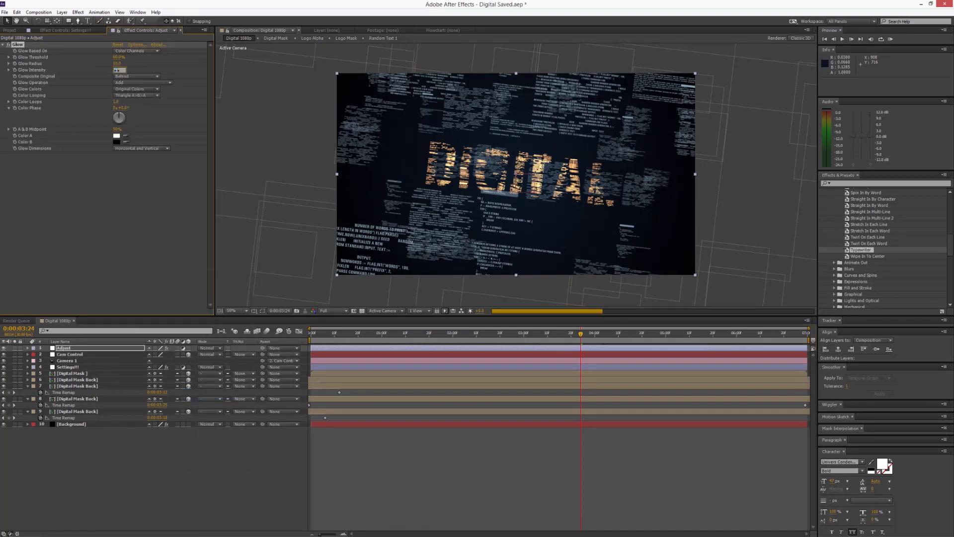
{"action": "type", "text": "0.1"}
{"action": "key", "text": "Return"}
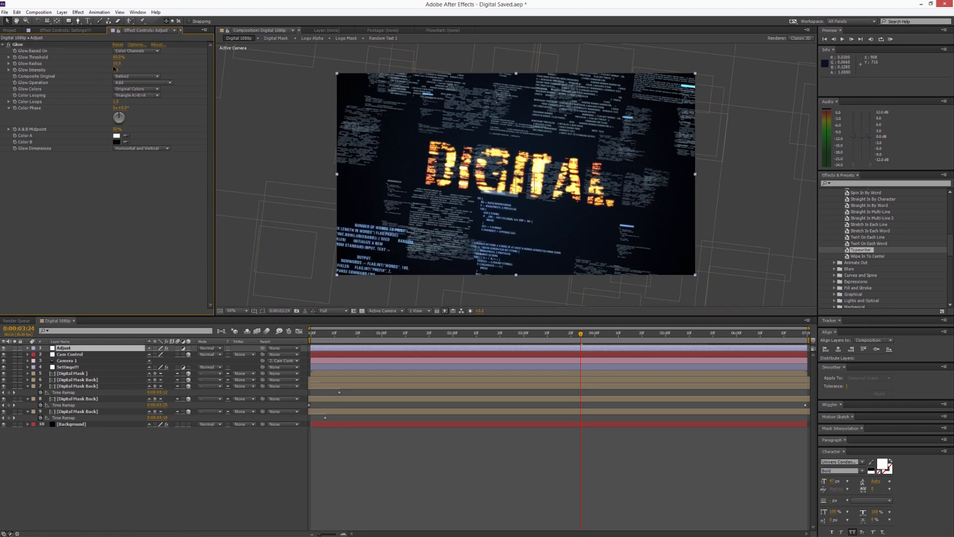
{"action": "left_click_drag", "start_coordinate": [115, 57], "coordinate": [80, 63]}
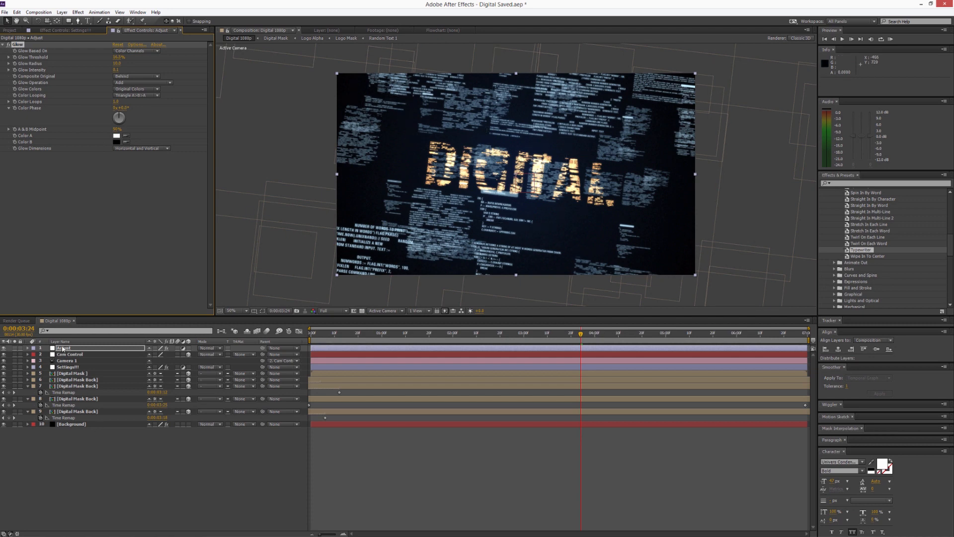
{"action": "left_click_drag", "start_coordinate": [64, 350], "coordinate": [64, 370]}
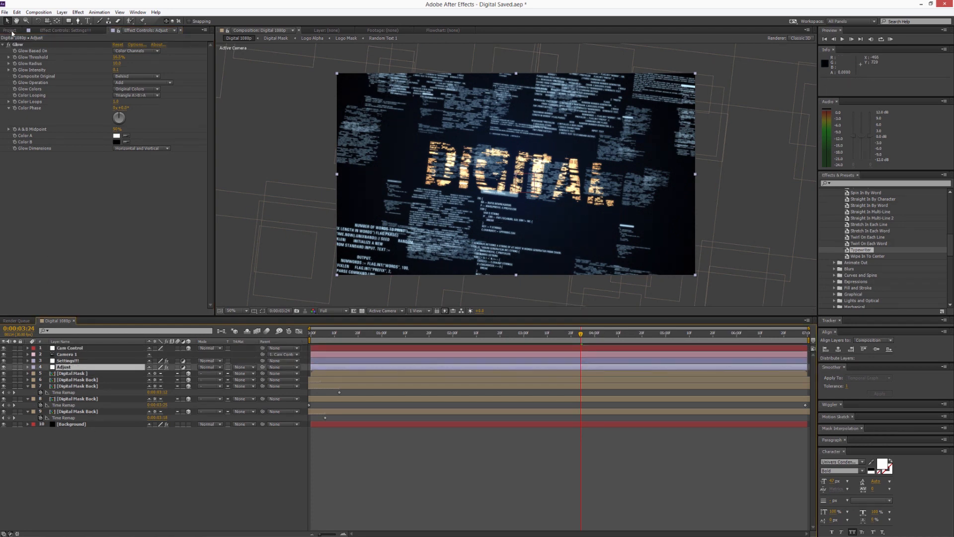
Step: Add Digital sfx.wav from the project's sound folder to Digital 1080p as the bottom layer
{"action": "left_click", "coordinate": [10, 31]}
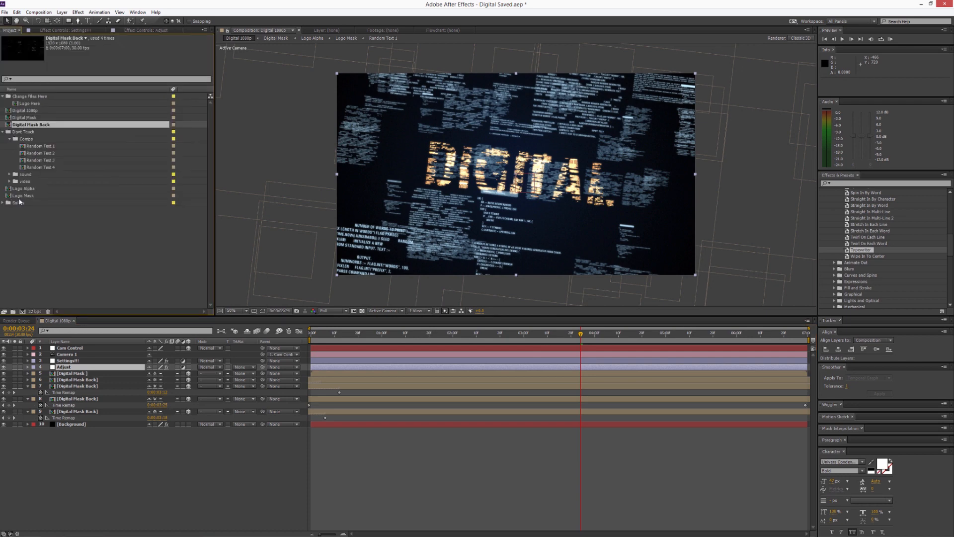
{"action": "left_click", "coordinate": [10, 175]}
{"action": "left_click_drag", "start_coordinate": [37, 181], "coordinate": [67, 470]}
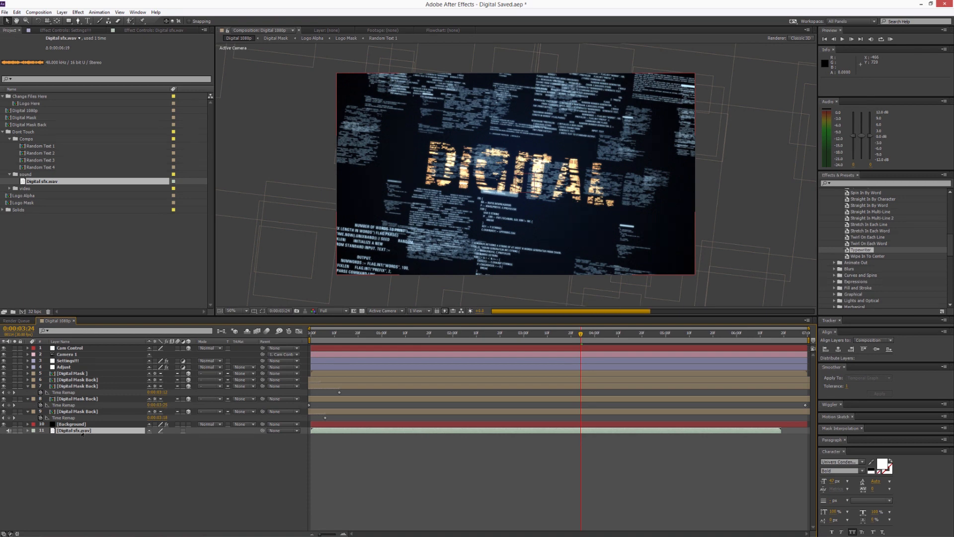
Step: Add a new adjustment layer to Digital 1080p, rename it Displace Glitch, and place it directly beneath Adjust
{"action": "left_click", "coordinate": [68, 14]}
{"action": "mouse_move", "coordinate": [69, 22]}
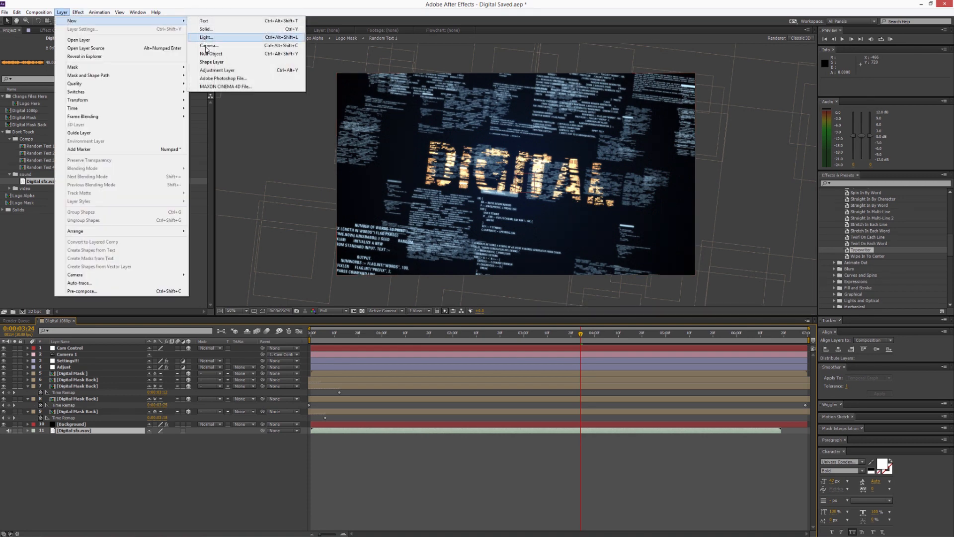
{"action": "left_click", "coordinate": [219, 70]}
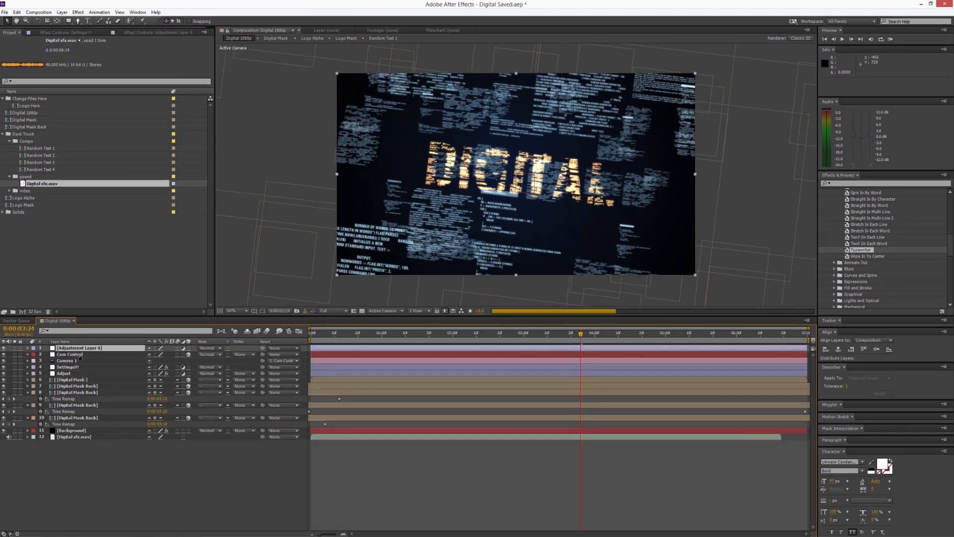
{"action": "key", "text": "Return"}
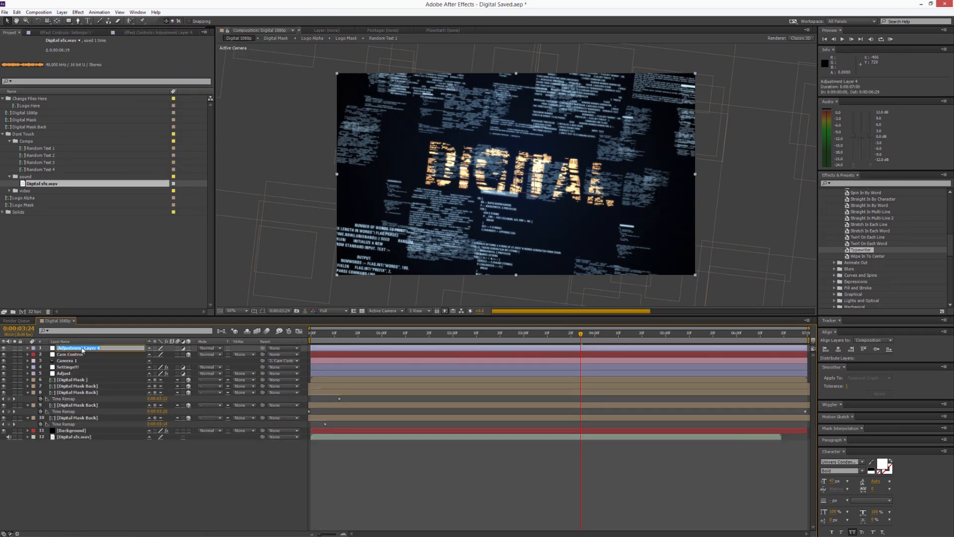
{"action": "type", "text": "Displace Glitch"}
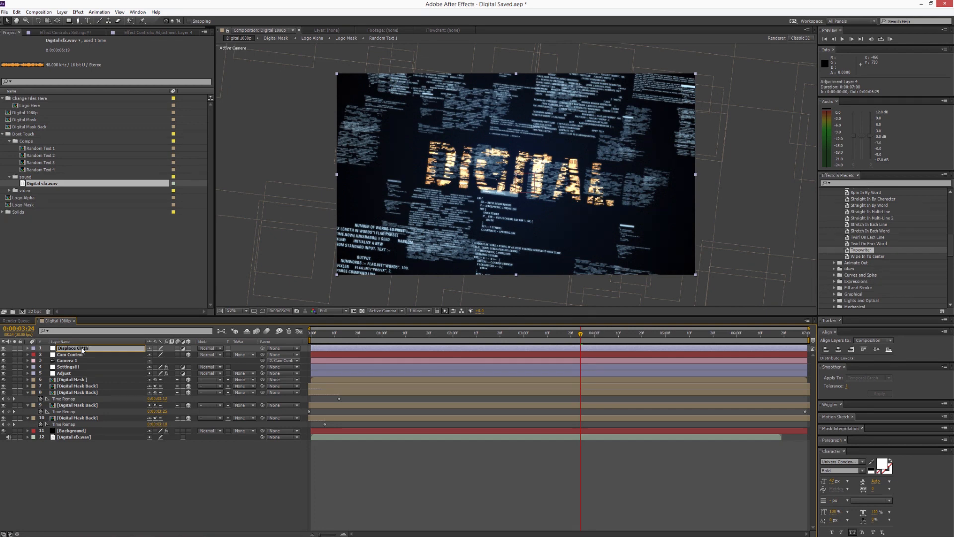
{"action": "key", "text": "Return"}
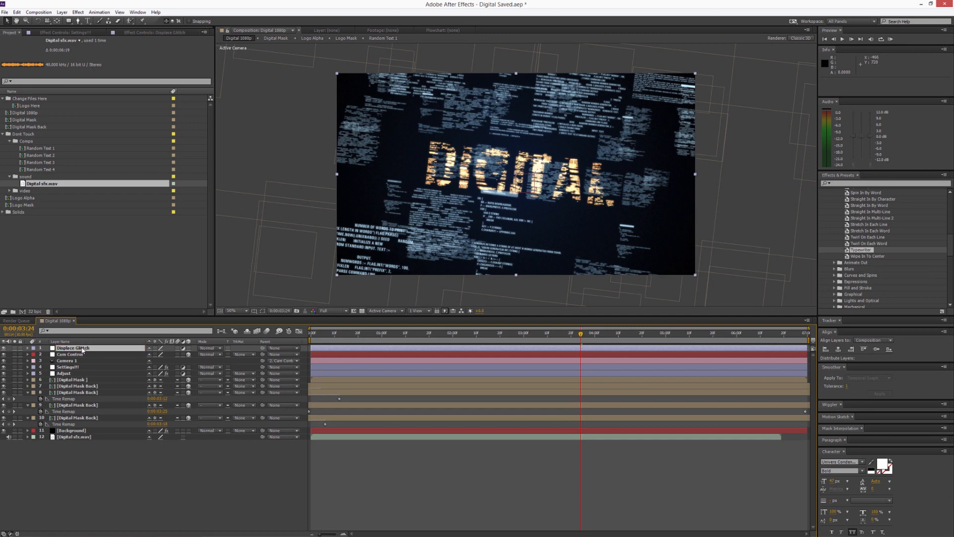
{"action": "left_click_drag", "start_coordinate": [83, 350], "coordinate": [82, 376]}
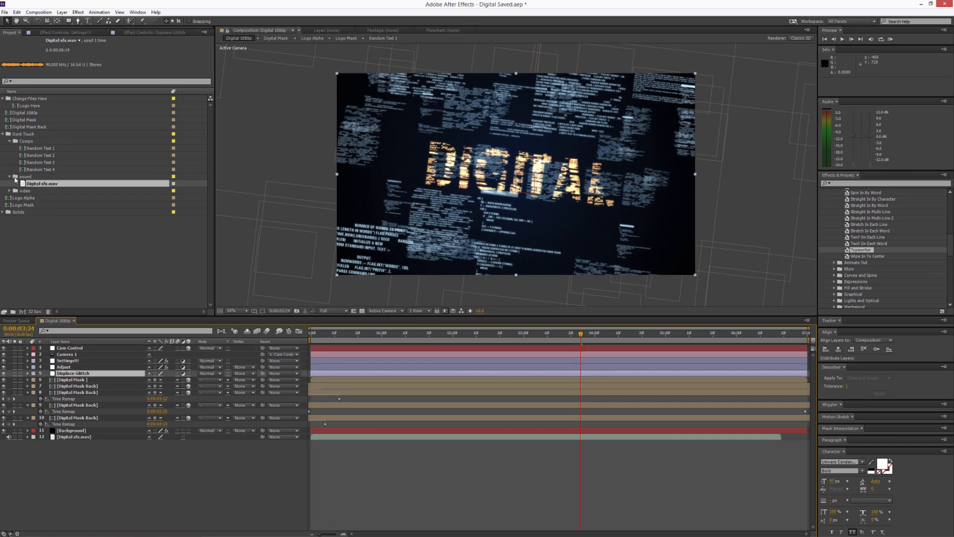
Step: Add Glitch.mov from the project's video folder as the bottom layer, preview it soloed, and turn off its visibility
{"action": "left_click", "coordinate": [10, 191]}
{"action": "left_click_drag", "start_coordinate": [35, 198], "coordinate": [76, 458]}
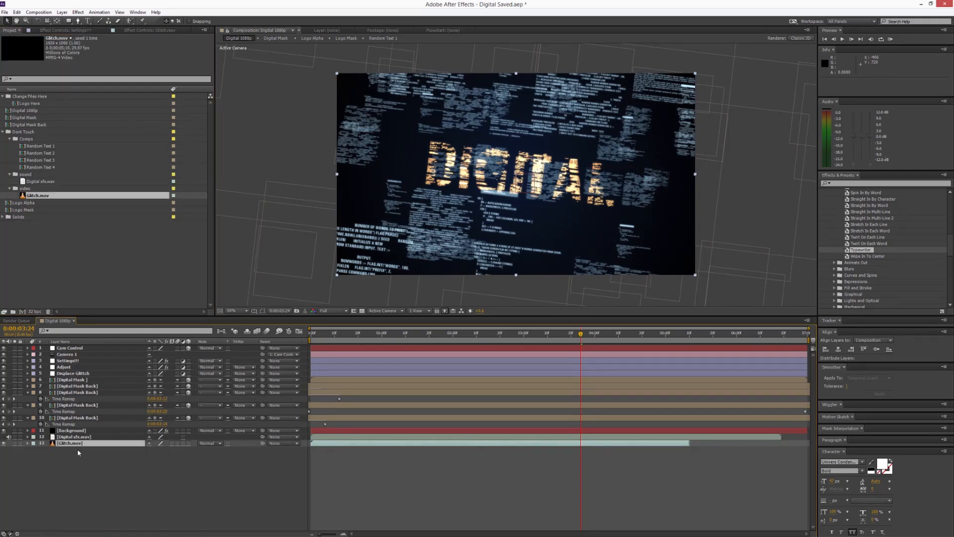
{"action": "left_click", "coordinate": [15, 443]}
{"action": "mouse_move", "coordinate": [314, 341]}
{"action": "left_mouse_down"}
{"action": "mouse_move", "coordinate": [441, 331]}
{"action": "mouse_move", "coordinate": [503, 333]}
{"action": "mouse_move", "coordinate": [357, 344]}
{"action": "mouse_move", "coordinate": [549, 347]}
{"action": "mouse_move", "coordinate": [306, 347]}
{"action": "left_mouse_up"}
{"action": "left_click", "coordinate": [15, 443]}
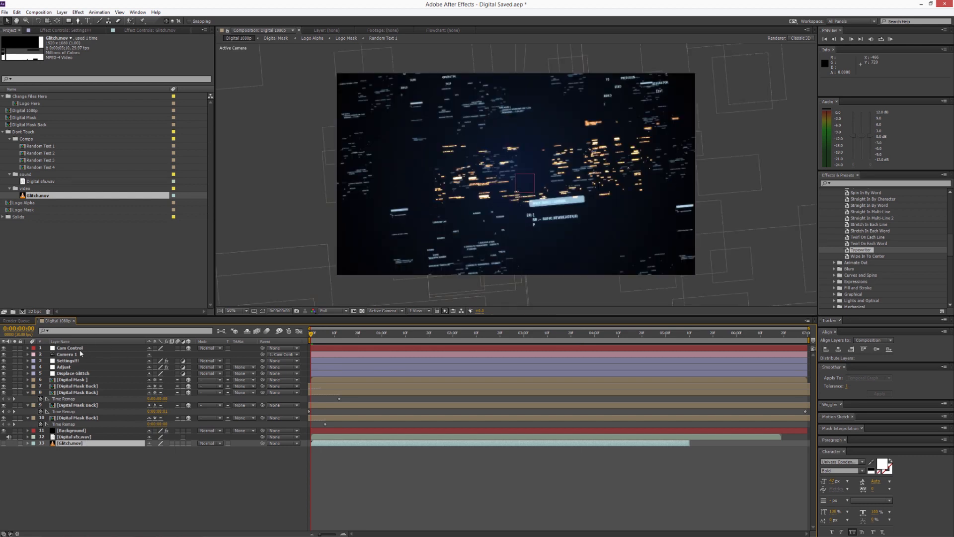
{"action": "left_click", "coordinate": [72, 451]}
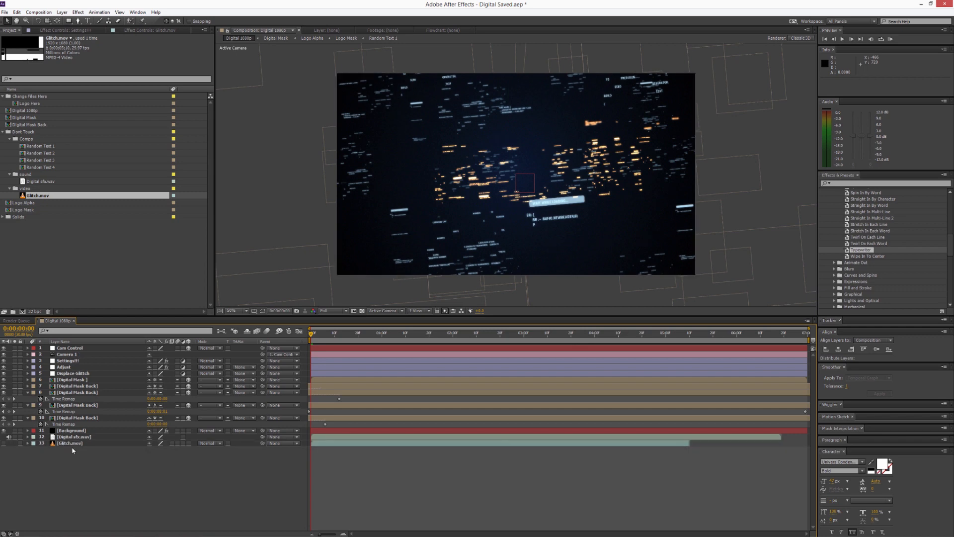
{"action": "left_click", "coordinate": [70, 444]}
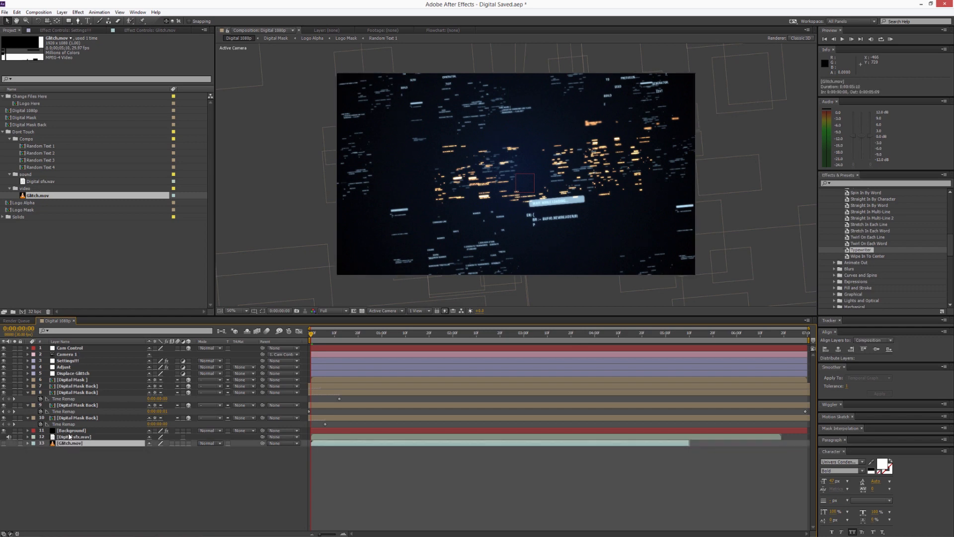
Step: Apply the Displacement Map effect to Displace Glitch with the Glitch.mov layer as its displacement map
{"action": "left_click", "coordinate": [63, 368]}
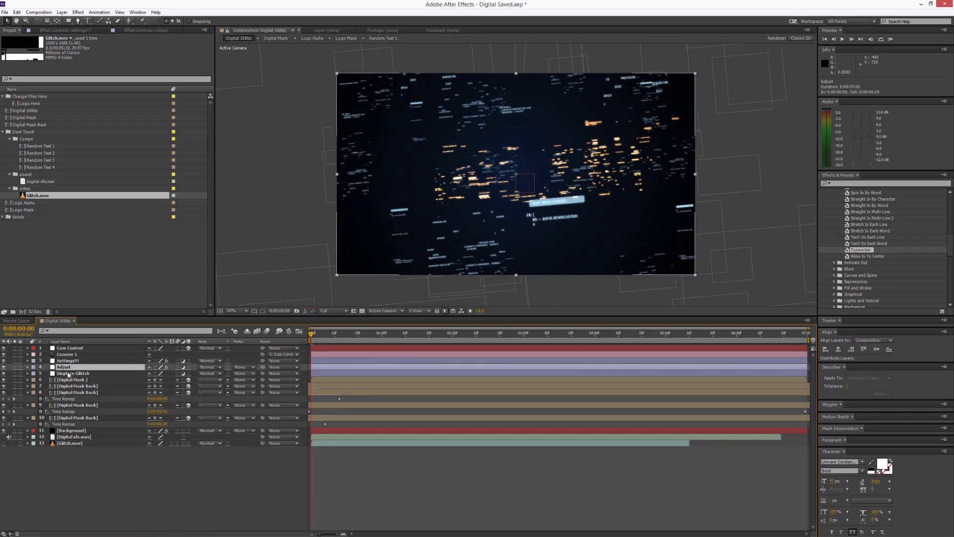
{"action": "left_click", "coordinate": [68, 376]}
{"action": "right_click", "coordinate": [54, 90]}
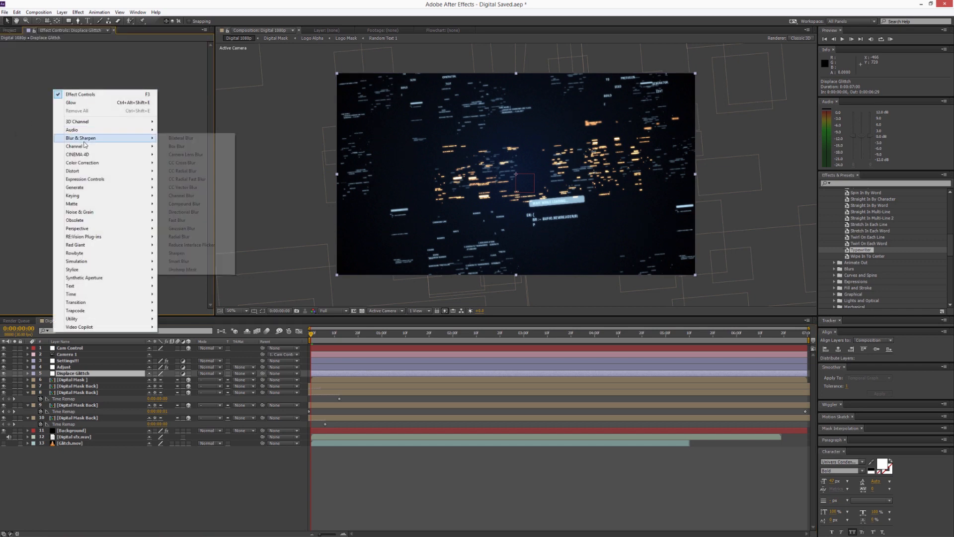
{"action": "mouse_move", "coordinate": [152, 171]}
{"action": "left_click", "coordinate": [186, 310]}
{"action": "left_click", "coordinate": [139, 52]}
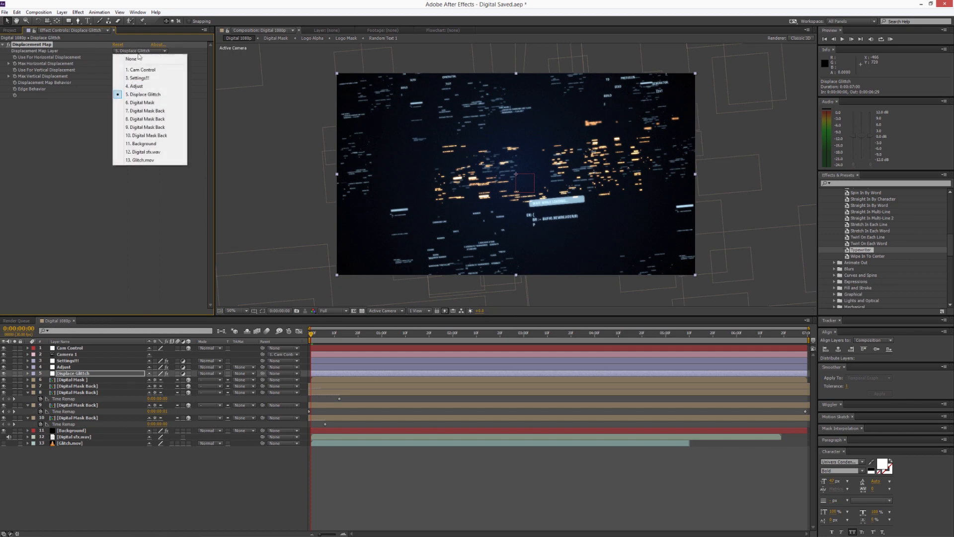
{"action": "left_click", "coordinate": [140, 161]}
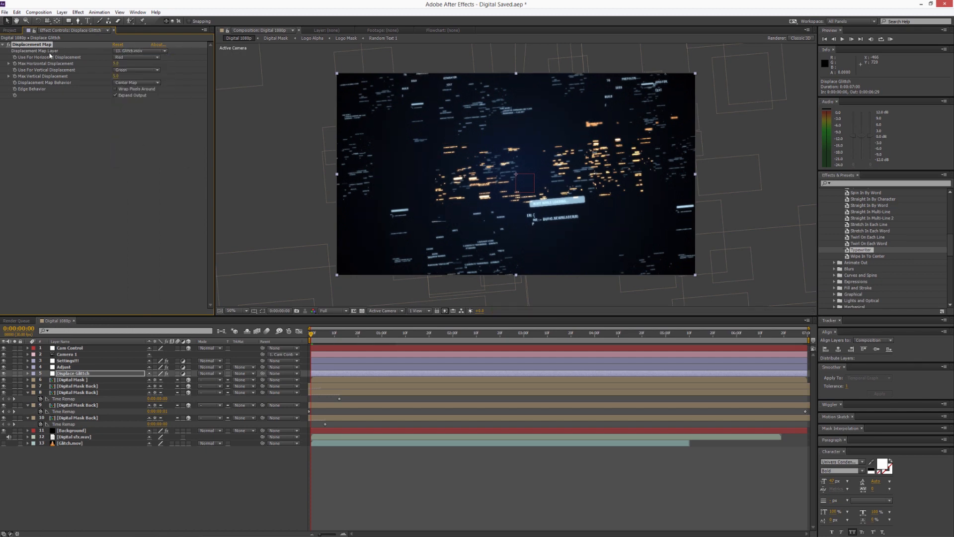
Step: Set the Displacement Map to use Lightness for both horizontal and vertical displacement
{"action": "left_click", "coordinate": [119, 58]}
{"action": "left_click", "coordinate": [132, 116]}
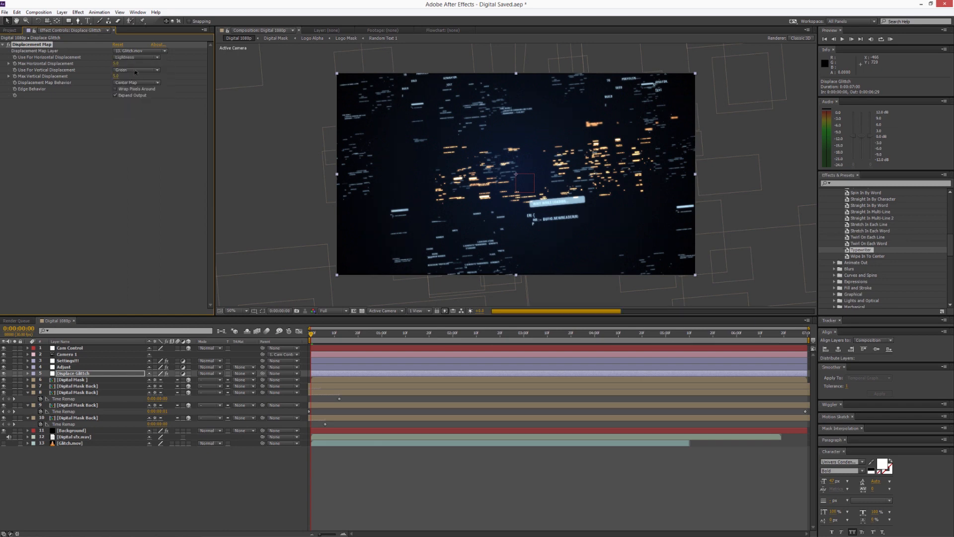
{"action": "left_click", "coordinate": [136, 72]}
{"action": "left_click", "coordinate": [140, 127]}
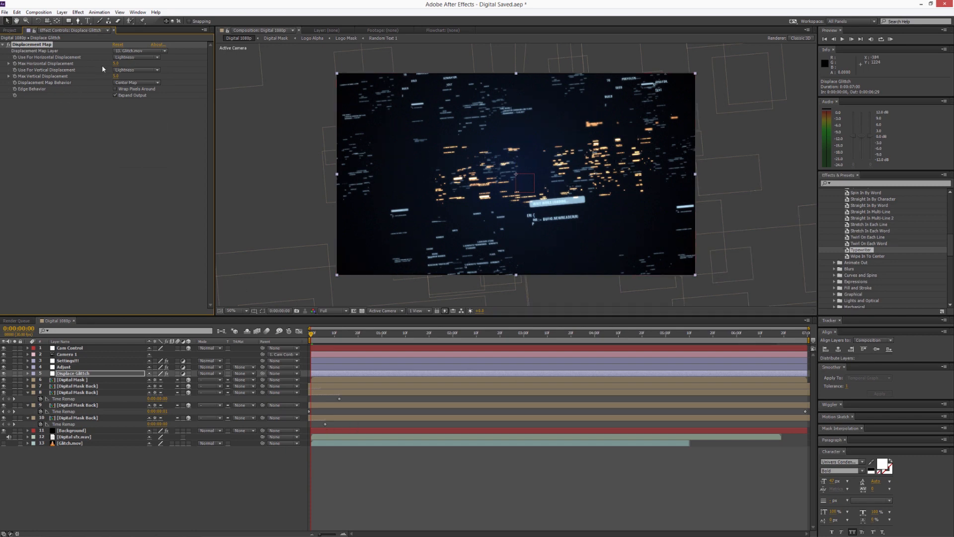
Step: At Cam Control's keyframes around 0:00:01:10, strongly raise Displace Glitch's maximum horizontal and vertical displacement
{"action": "left_click", "coordinate": [74, 348]}
{"action": "key", "text": "u"}
{"action": "left_click", "coordinate": [406, 335]}
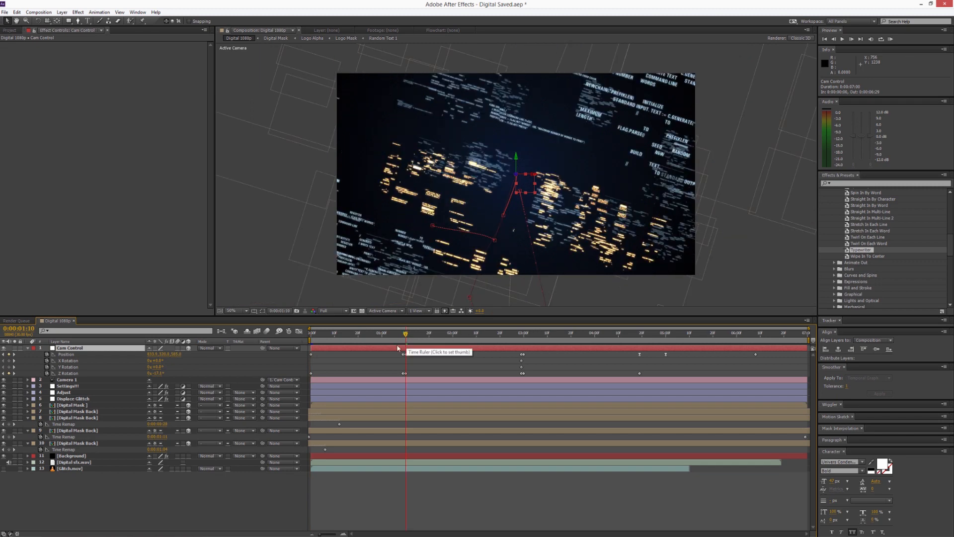
{"action": "left_click", "coordinate": [68, 397]}
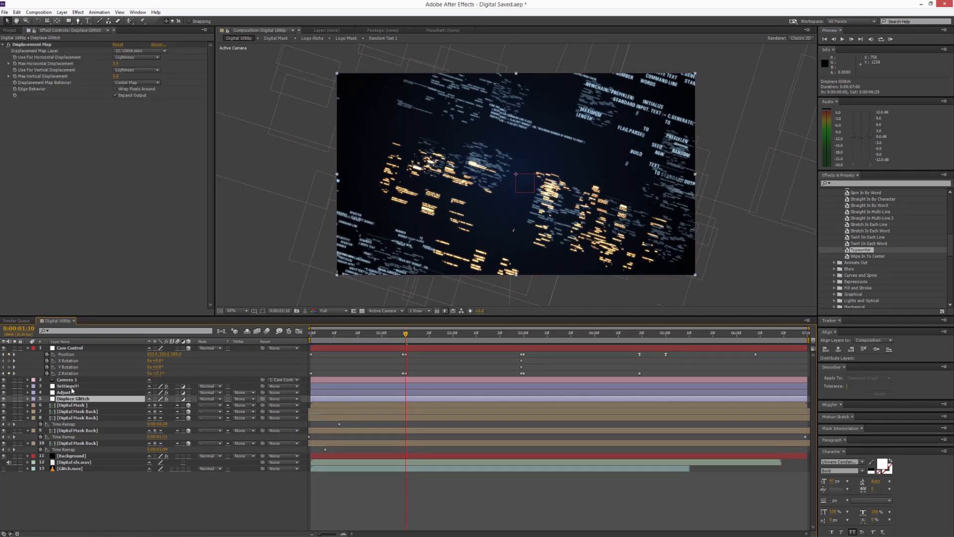
{"action": "left_click", "coordinate": [116, 63]}
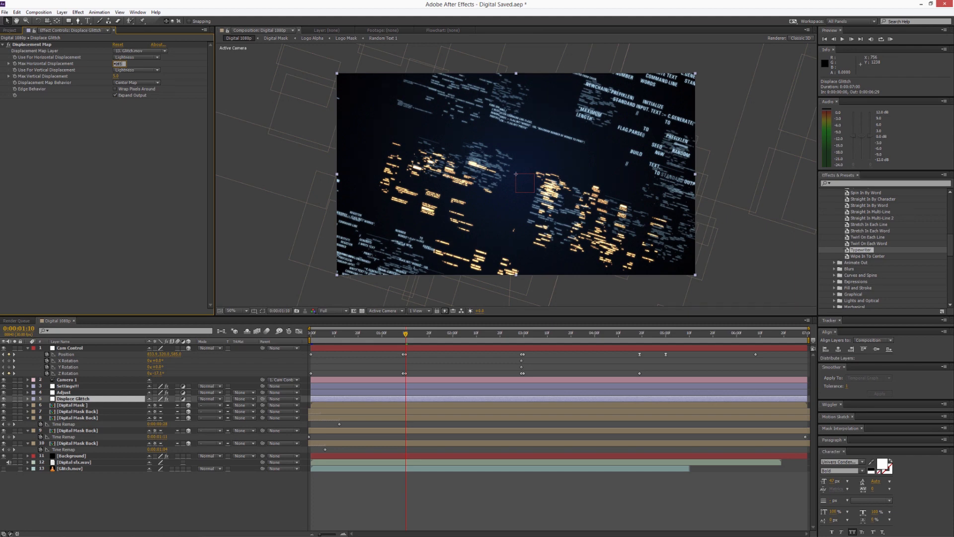
{"action": "key", "text": "Tab"}
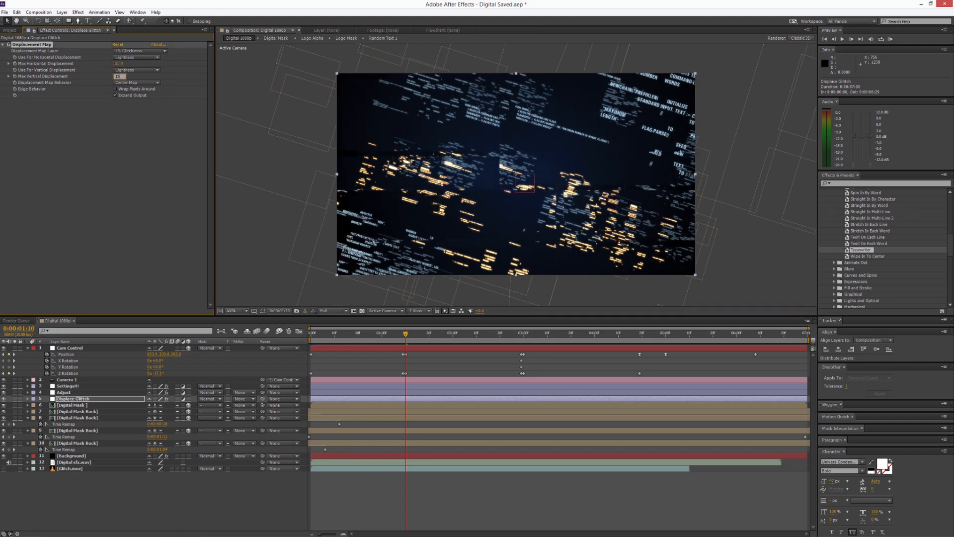
{"action": "key", "text": "Return"}
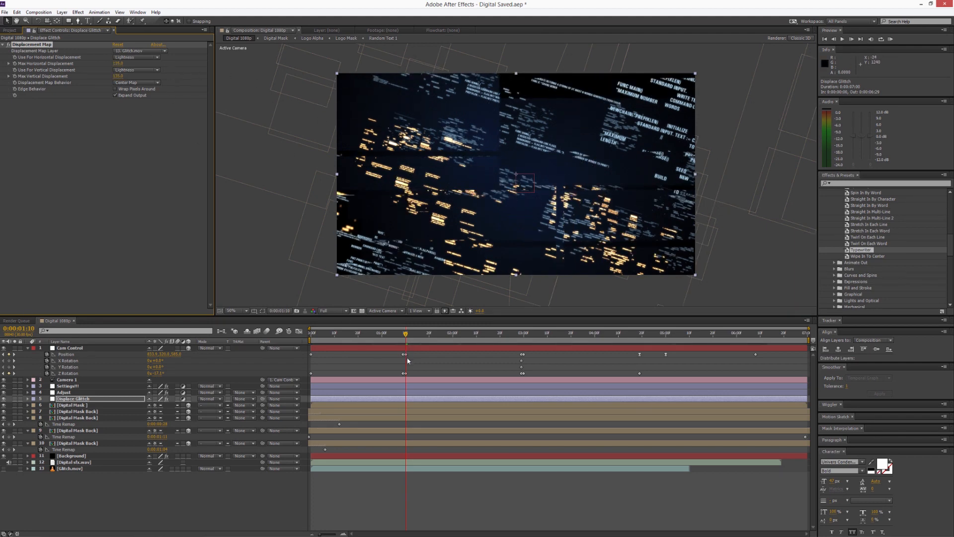
Step: Place two 100% opacity keyframes on Displace Glitch, a few frames before and after the camera keyframes at 0:00:01:10
{"action": "left_click", "coordinate": [95, 399]}
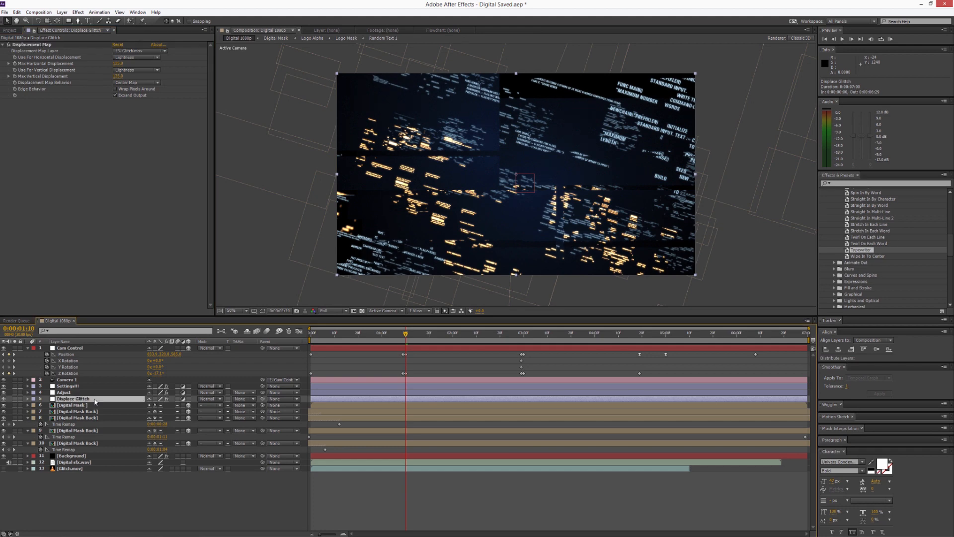
{"action": "left_click", "coordinate": [28, 399]}
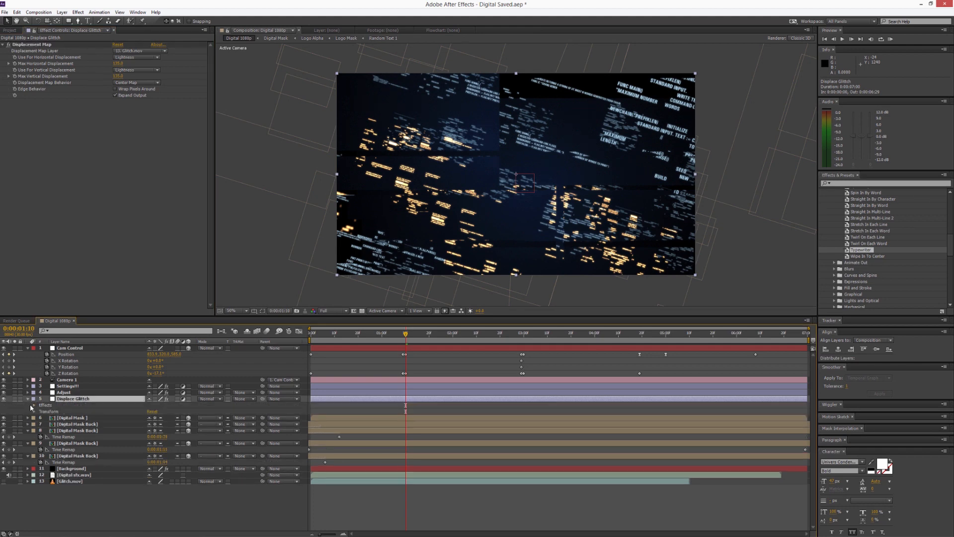
{"action": "left_click", "coordinate": [35, 412]}
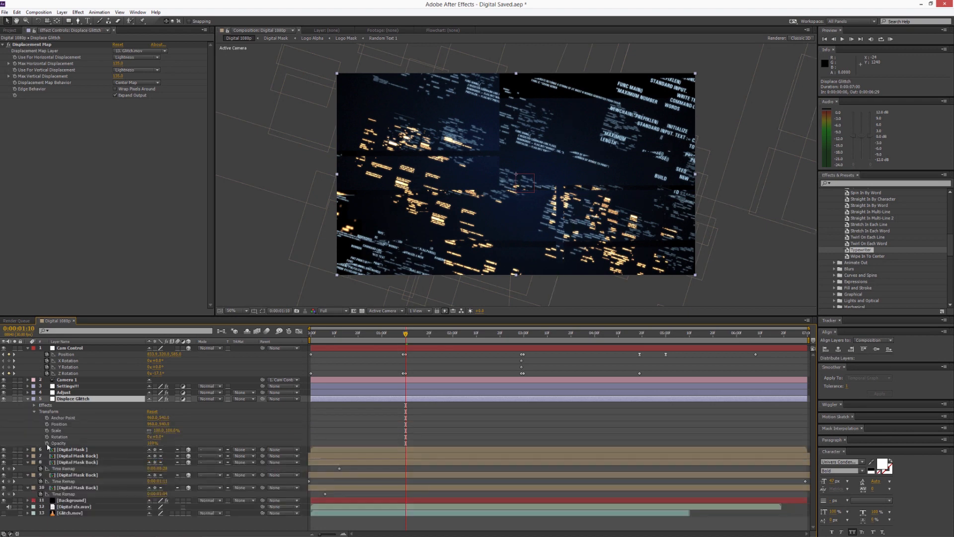
{"action": "left_click", "coordinate": [47, 444]}
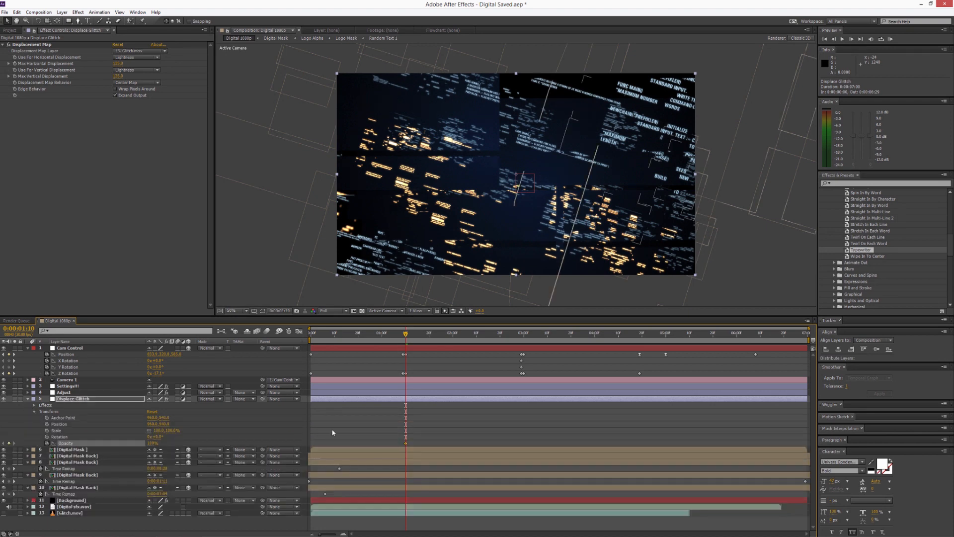
{"action": "left_click_drag", "start_coordinate": [406, 443], "coordinate": [415, 448]}
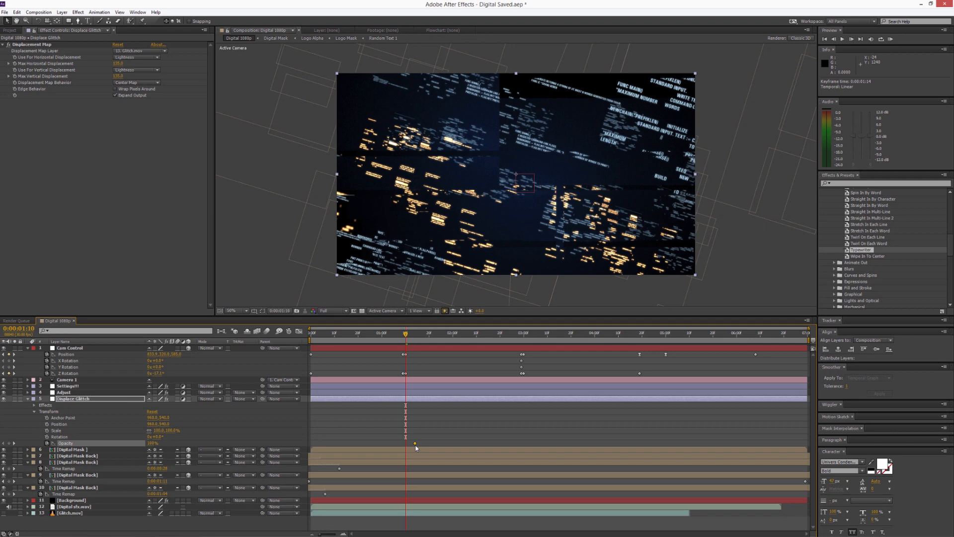
{"action": "left_click", "coordinate": [8, 442]}
{"action": "left_click_drag", "start_coordinate": [405, 443], "coordinate": [401, 443]}
Step: Fade Displace Glitch in and out with 0% opacity keyframes at 0:00:01:00 and just before 0:00:01:23
{"action": "left_click_drag", "start_coordinate": [393, 339], "coordinate": [381, 338]}
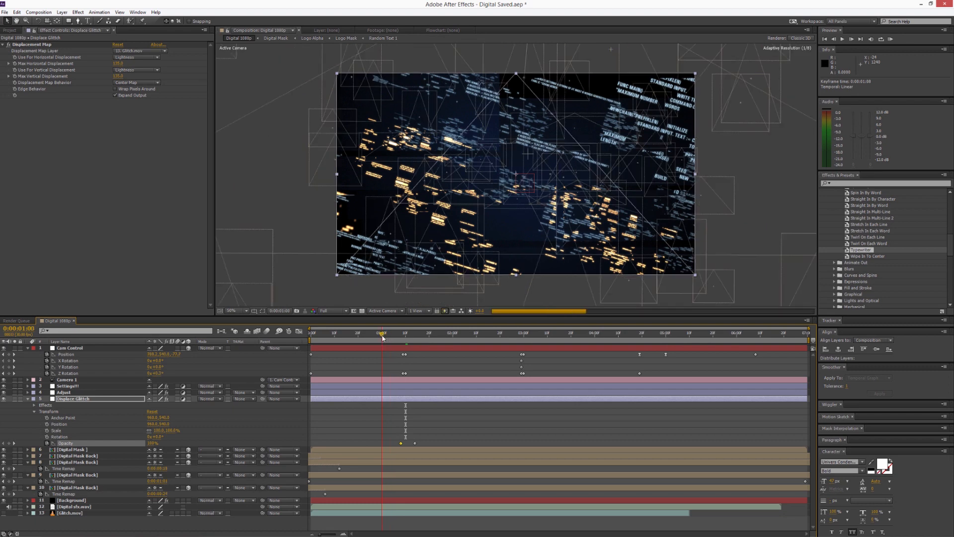
{"action": "left_click_drag", "start_coordinate": [152, 443], "coordinate": [100, 443]}
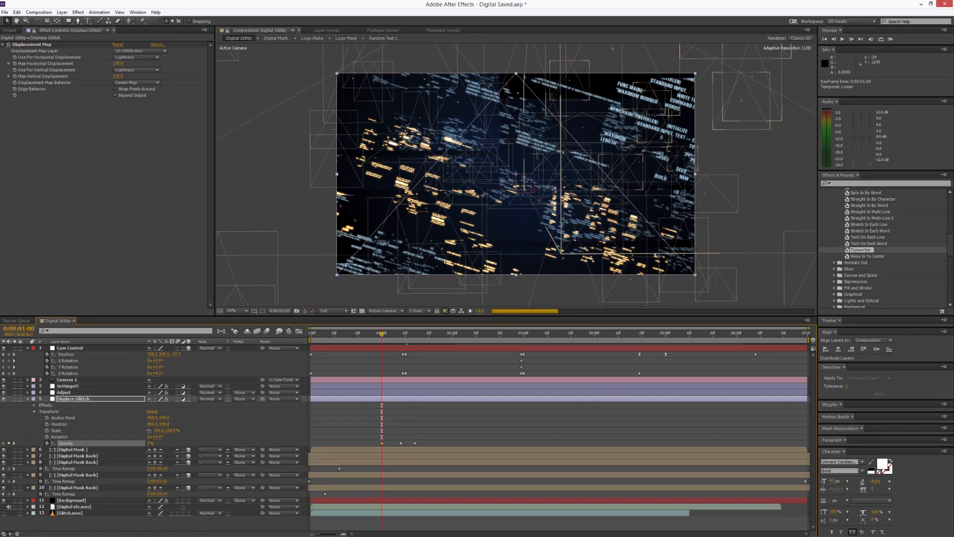
{"action": "key", "text": "space"}
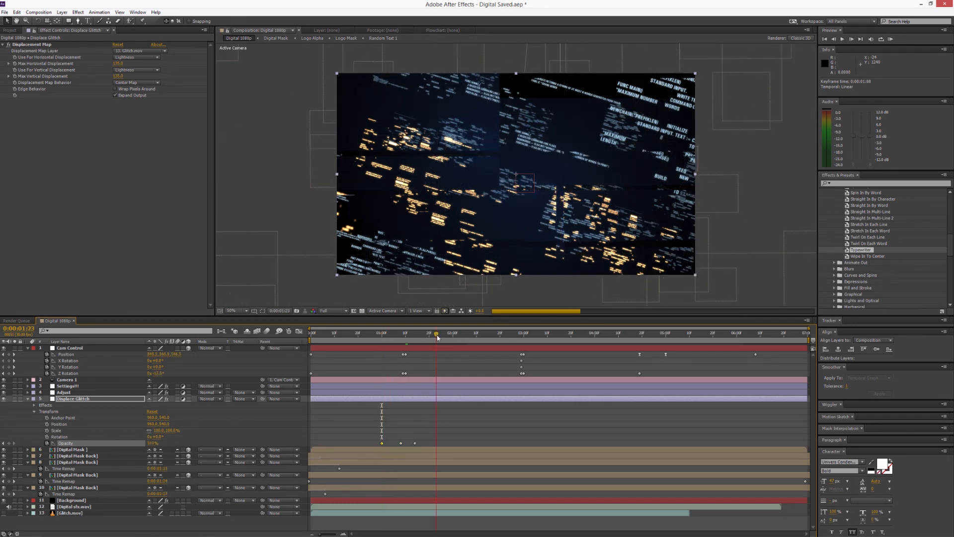
{"action": "left_click_drag", "start_coordinate": [152, 443], "coordinate": [97, 453]}
{"action": "left_click_drag", "start_coordinate": [437, 443], "coordinate": [431, 443]}
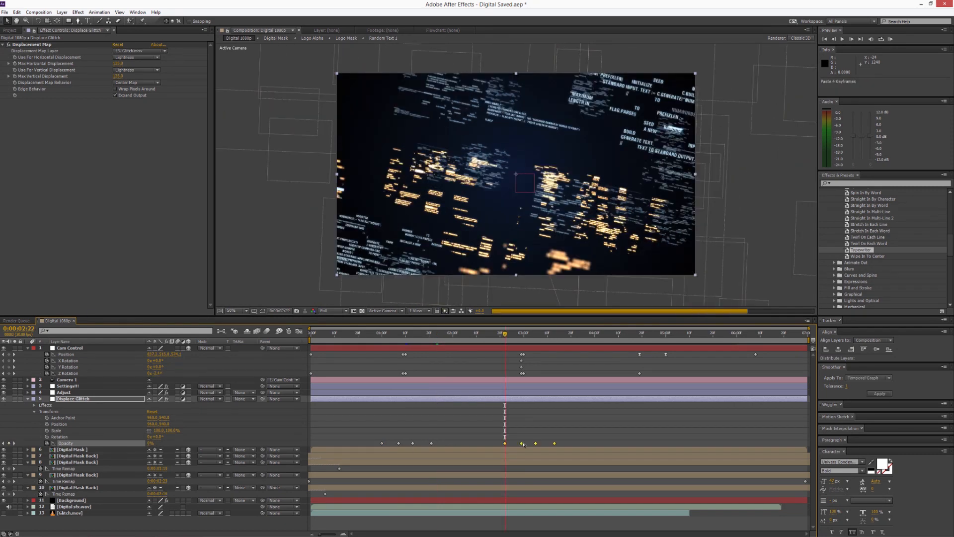
Step: Duplicate the four opacity keyframes at 0:00:02:22 for the next camera move and shift them slightly earlier
{"action": "left_click_drag", "start_coordinate": [521, 444], "coordinate": [516, 444]}
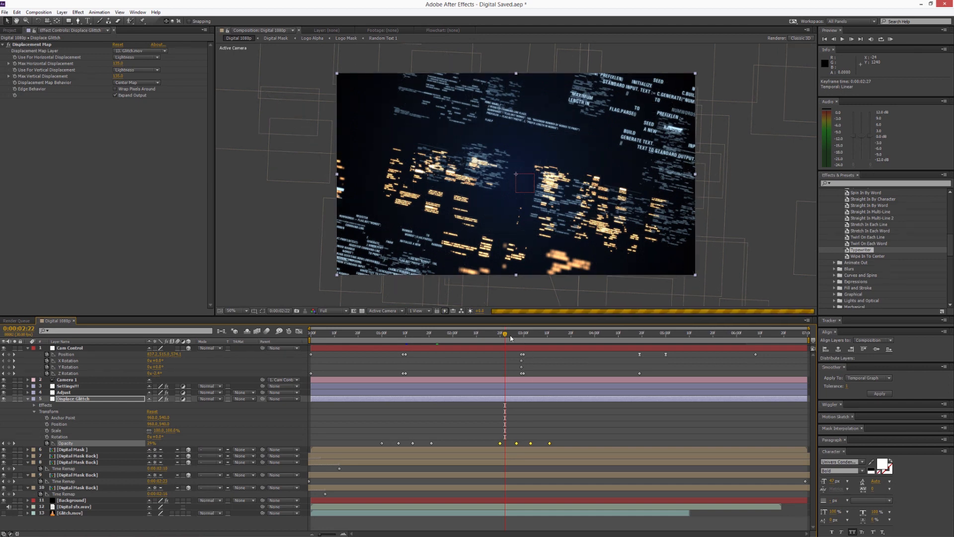
{"action": "left_click_drag", "start_coordinate": [510, 338], "coordinate": [476, 335]}
Step: Collapse the expanded layer properties in the Digital 1080p timeline and save the project
{"action": "left_click", "coordinate": [27, 398]}
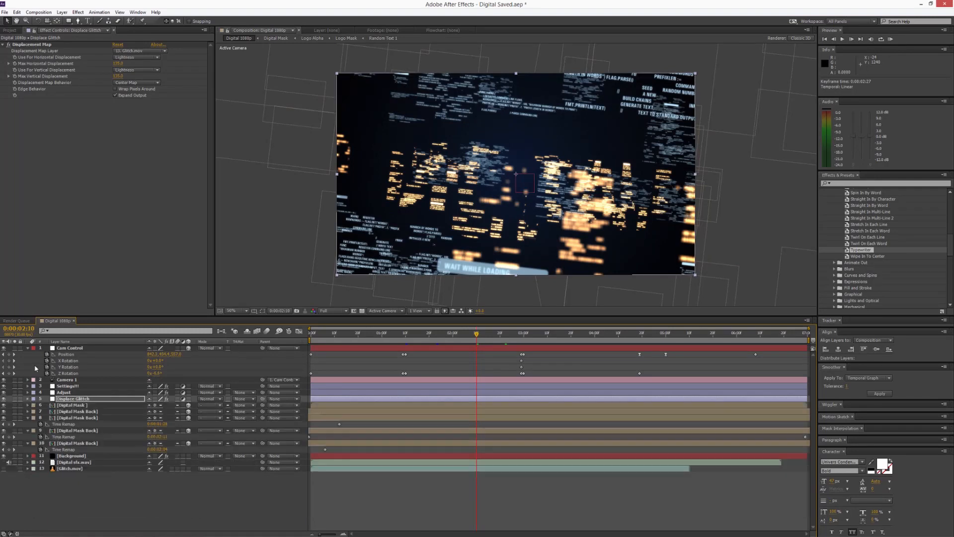
{"action": "left_click", "coordinate": [27, 348]}
{"action": "left_click_drag", "start_coordinate": [27, 417], "coordinate": [27, 392]}
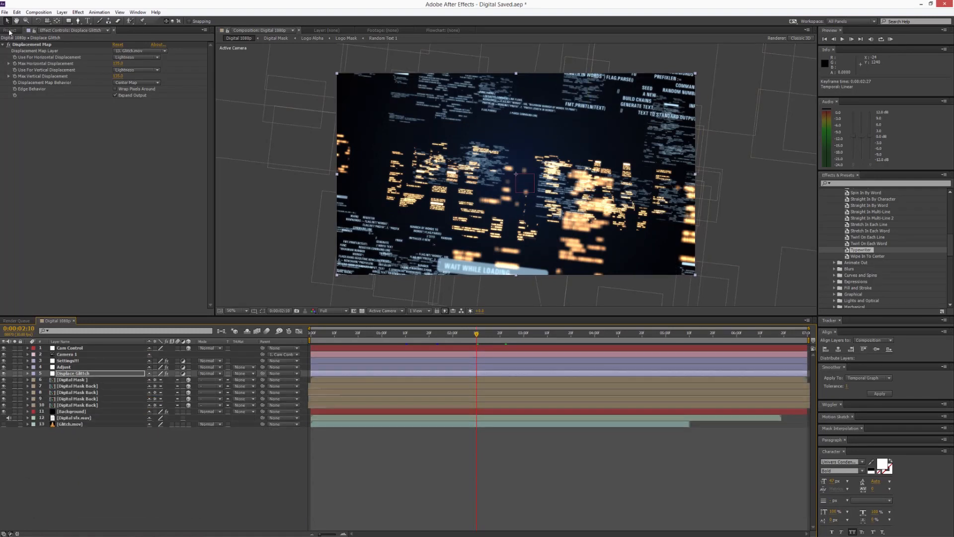
{"action": "left_click", "coordinate": [4, 12]}
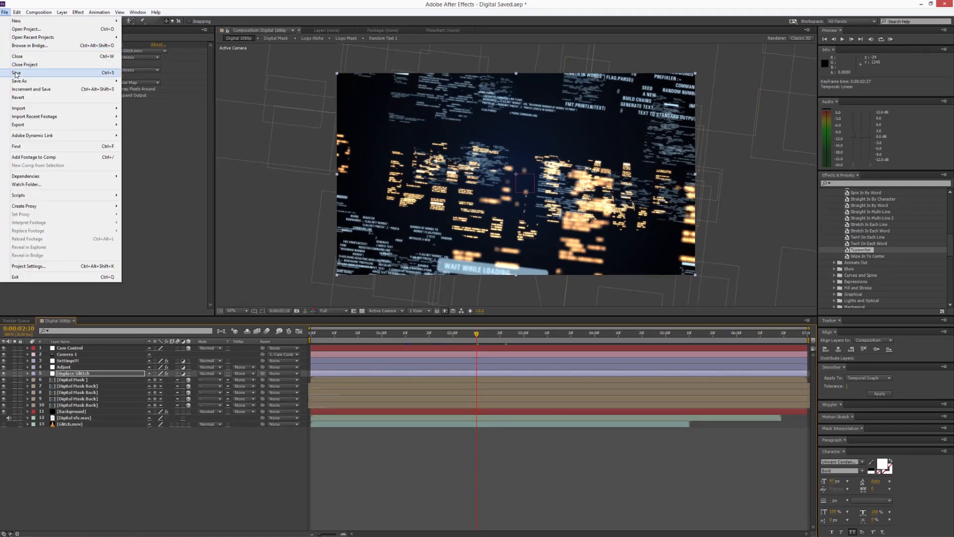
{"action": "left_click", "coordinate": [17, 72]}
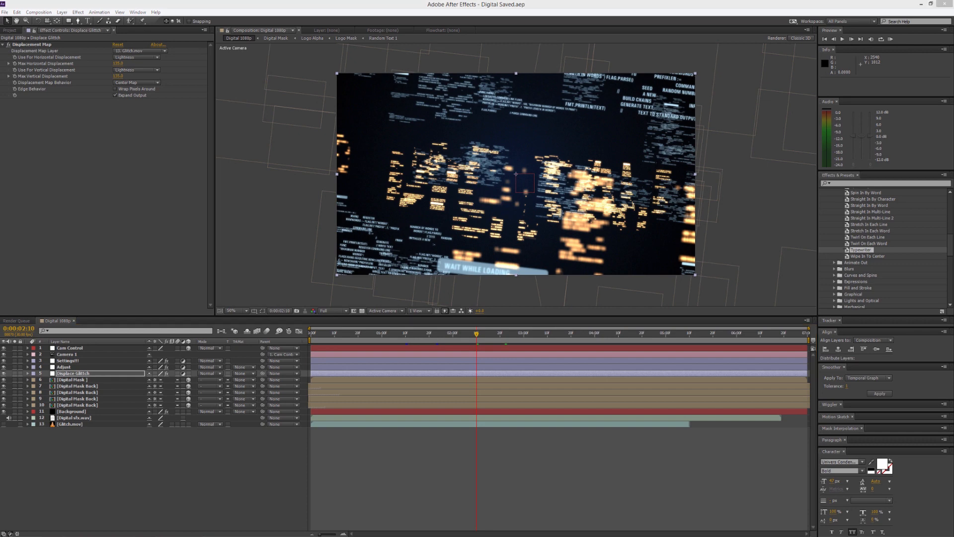
Step: Add the Logo Here comp to Digital 1080p above the Digital Mask layer, starting at 0:00:04:09
{"action": "left_click", "coordinate": [19, 455]}
{"action": "left_click", "coordinate": [10, 30]}
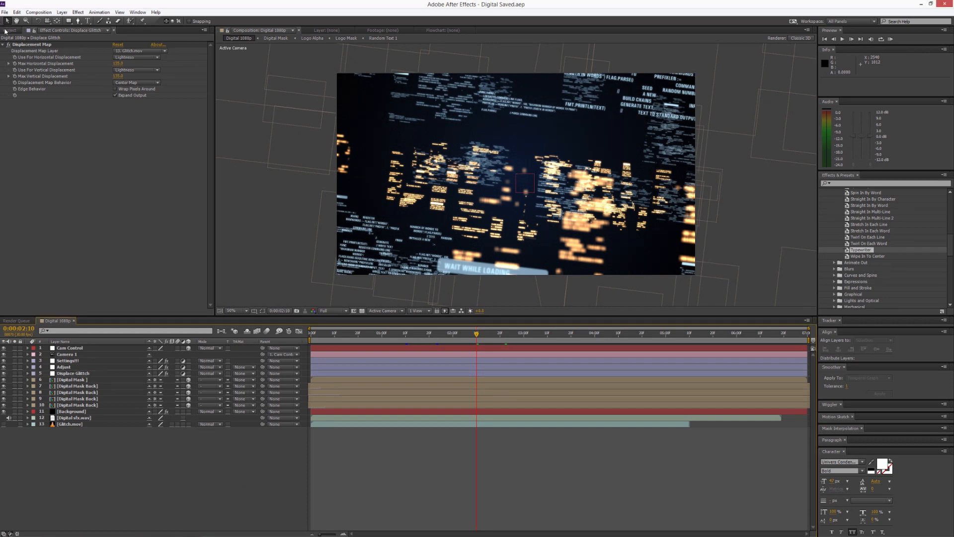
{"action": "left_click_drag", "start_coordinate": [25, 103], "coordinate": [72, 380]}
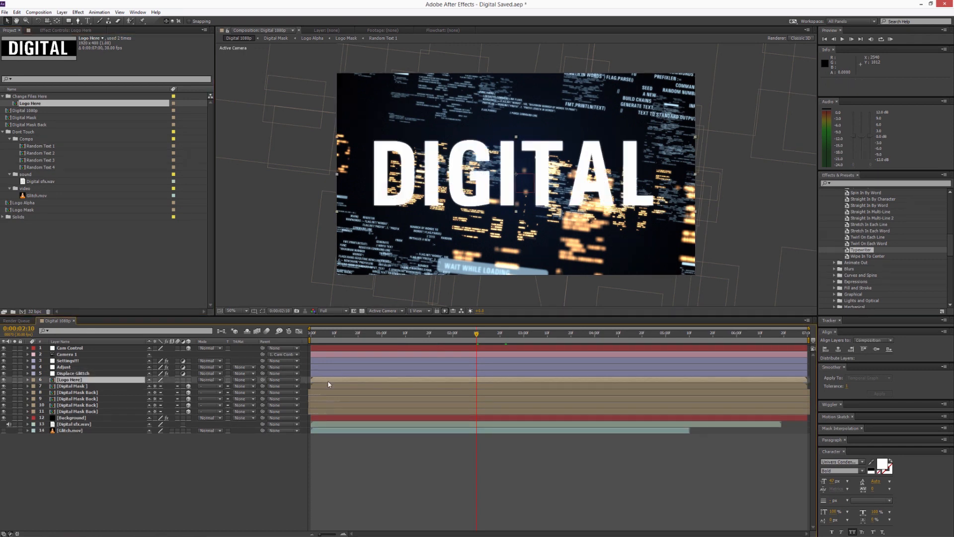
{"action": "left_click_drag", "start_coordinate": [328, 384], "coordinate": [629, 384]}
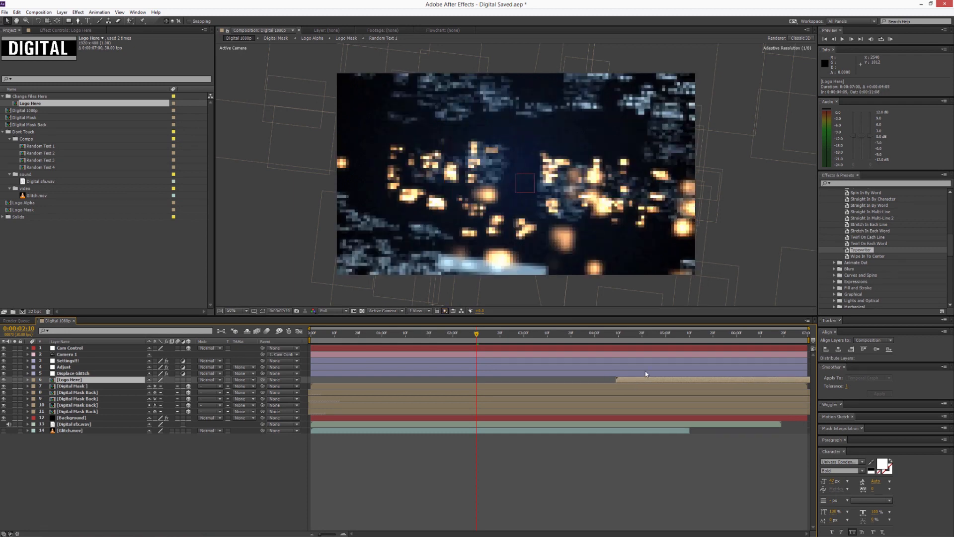
Step: At the Cam Control keyframe at 0:00:04:19, make the Logo Here layer 3D and enable its motion blur
{"action": "left_click", "coordinate": [86, 350]}
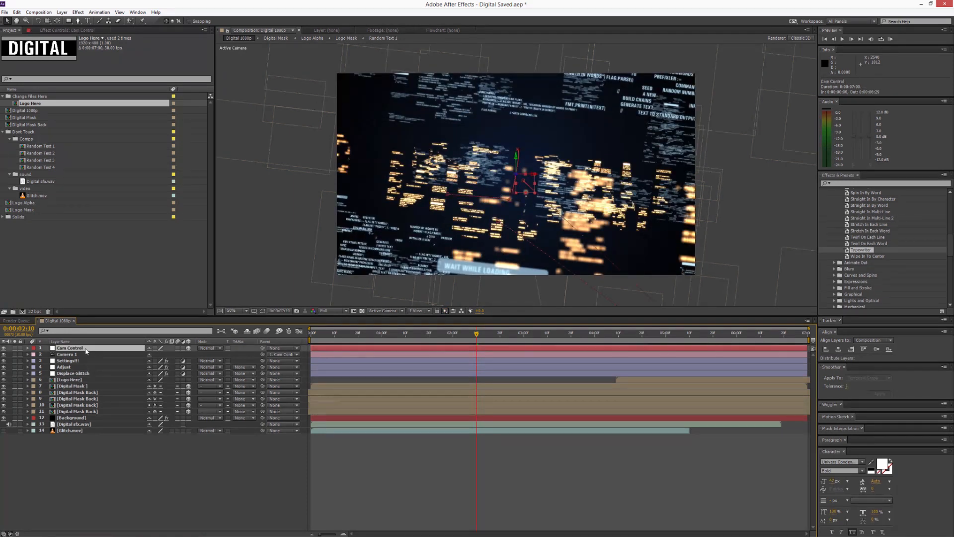
{"action": "key", "text": "u"}
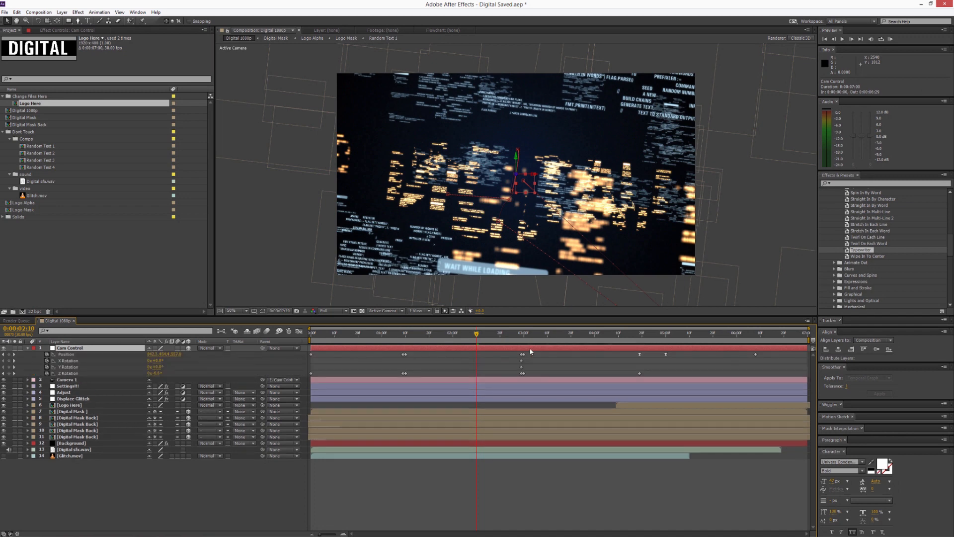
{"action": "left_click", "coordinate": [638, 336]}
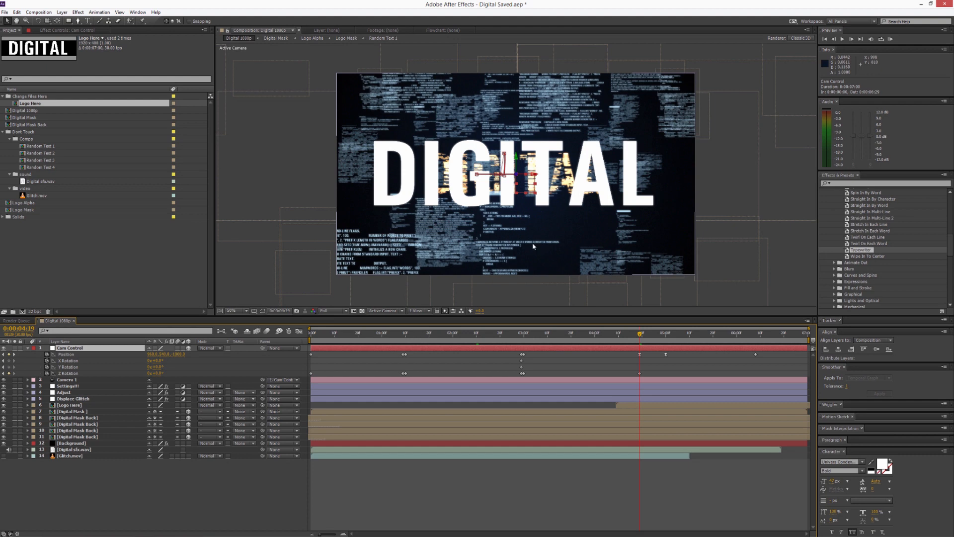
{"action": "left_click", "coordinate": [625, 405]}
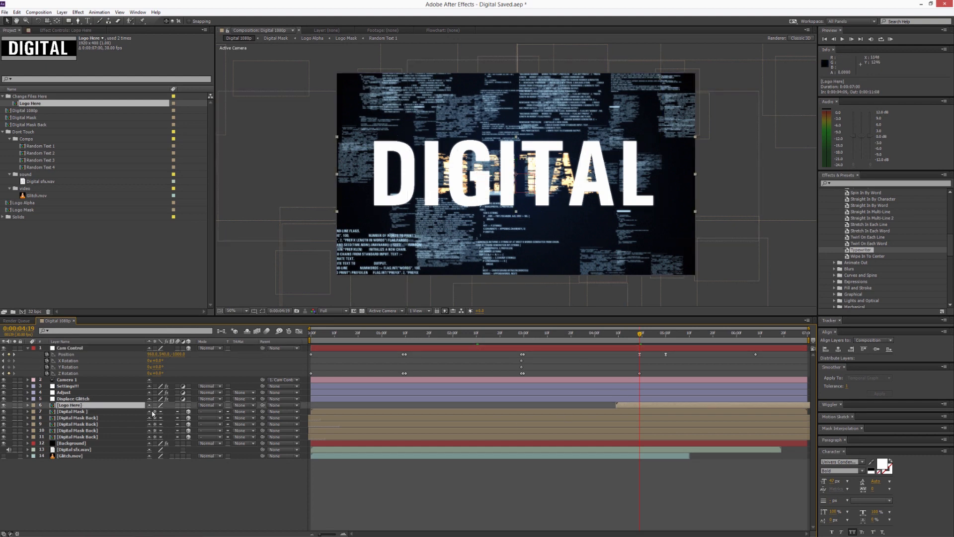
{"action": "left_click", "coordinate": [188, 405]}
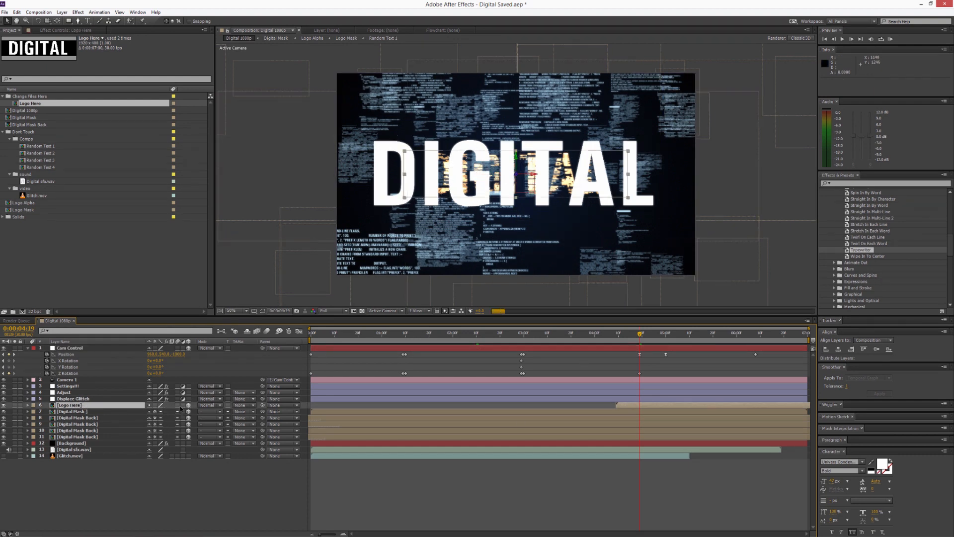
{"action": "left_click", "coordinate": [177, 405]}
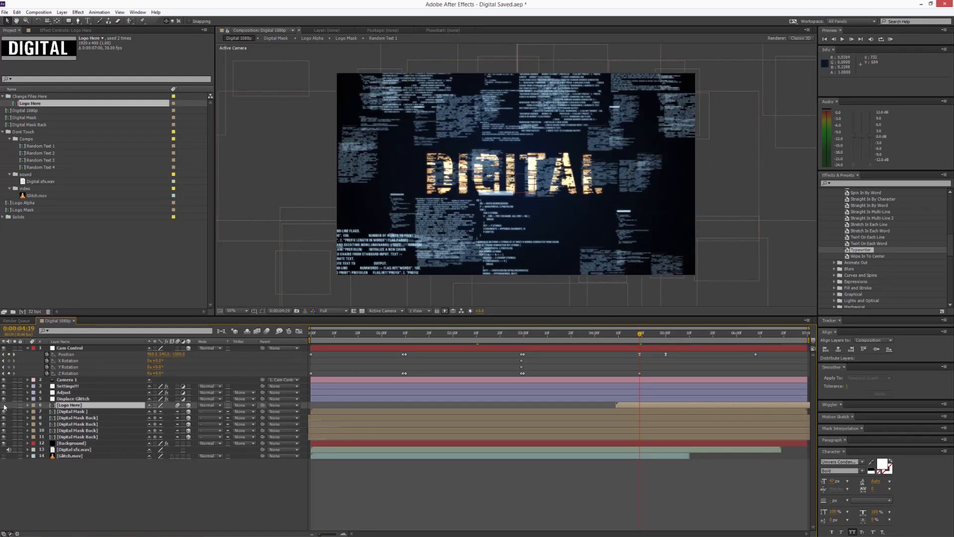
Step: Apply the Vegas effect to the Logo Here layer, solo the layer and set the effect's blend mode to Transparent
{"action": "left_click", "coordinate": [33, 31]}
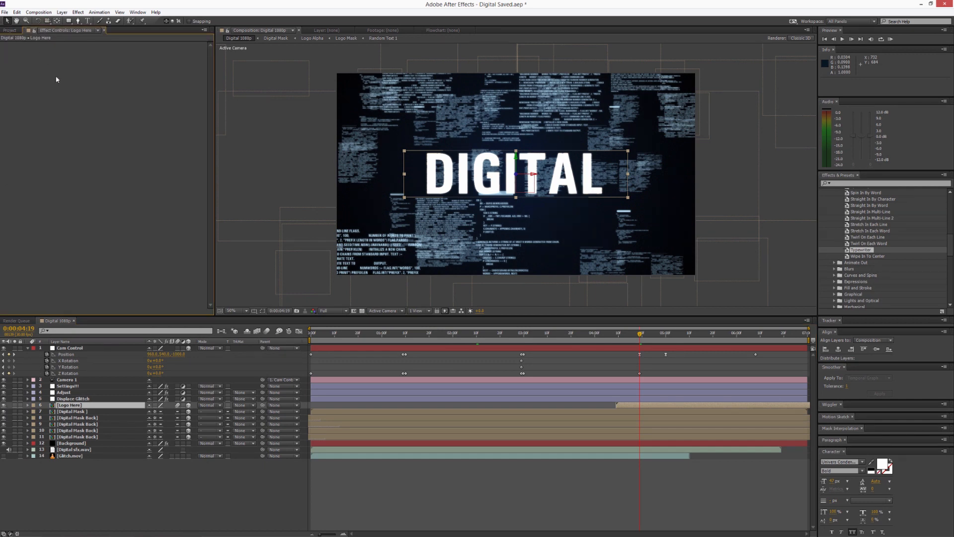
{"action": "right_click", "coordinate": [51, 86]}
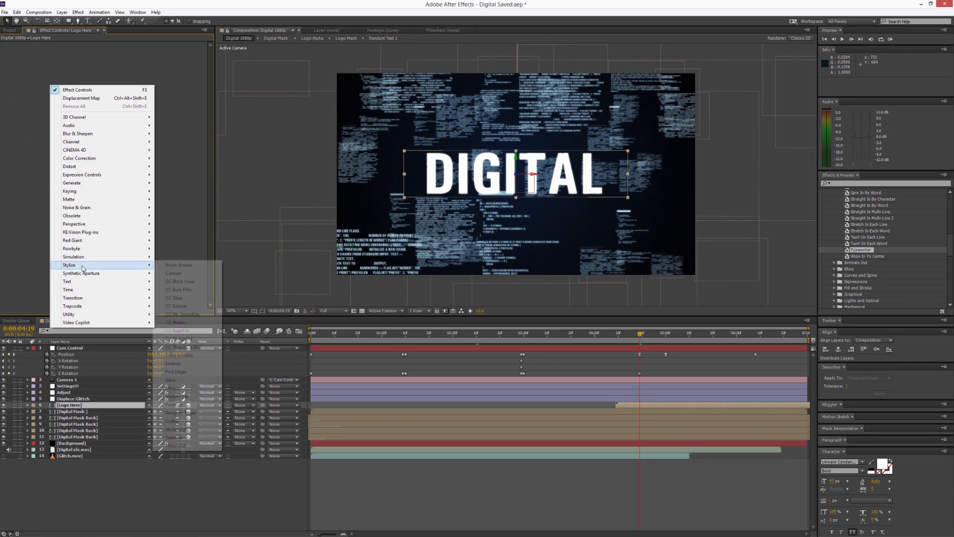
{"action": "mouse_move", "coordinate": [75, 183]}
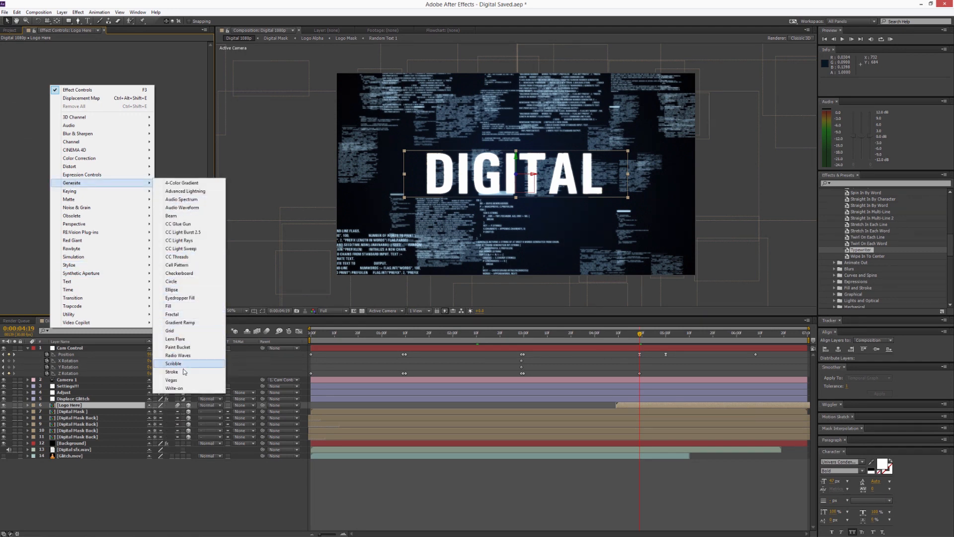
{"action": "left_click", "coordinate": [172, 380]}
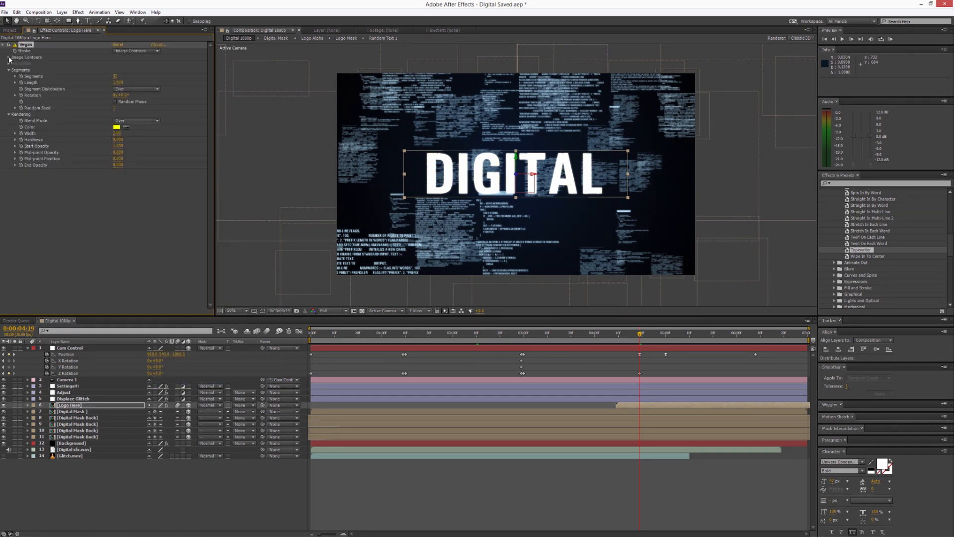
{"action": "left_click", "coordinate": [15, 406]}
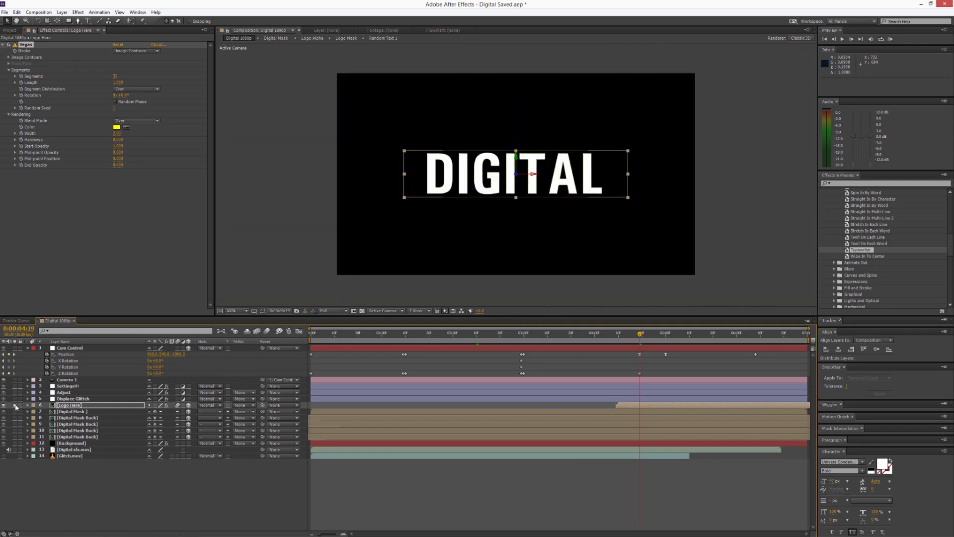
{"action": "left_click", "coordinate": [128, 120]}
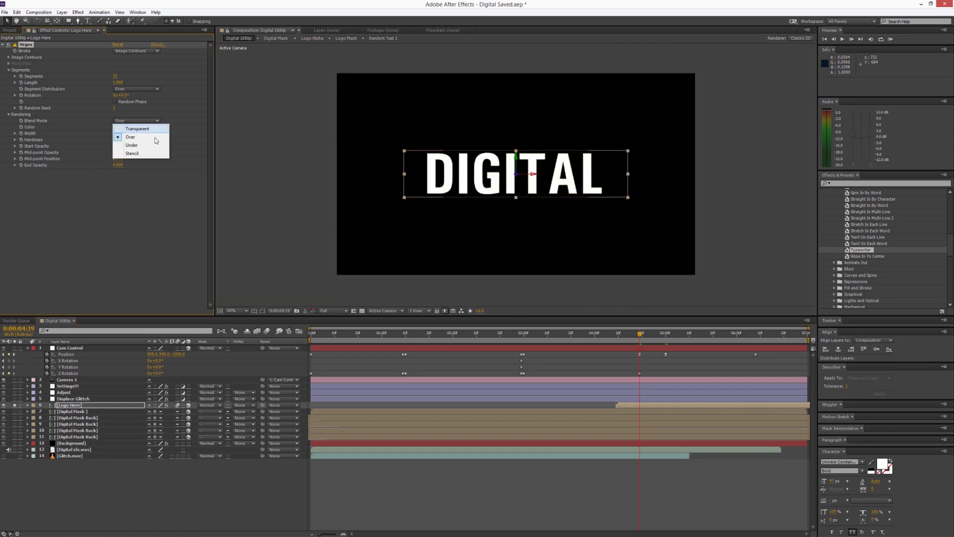
{"action": "left_click", "coordinate": [146, 130]}
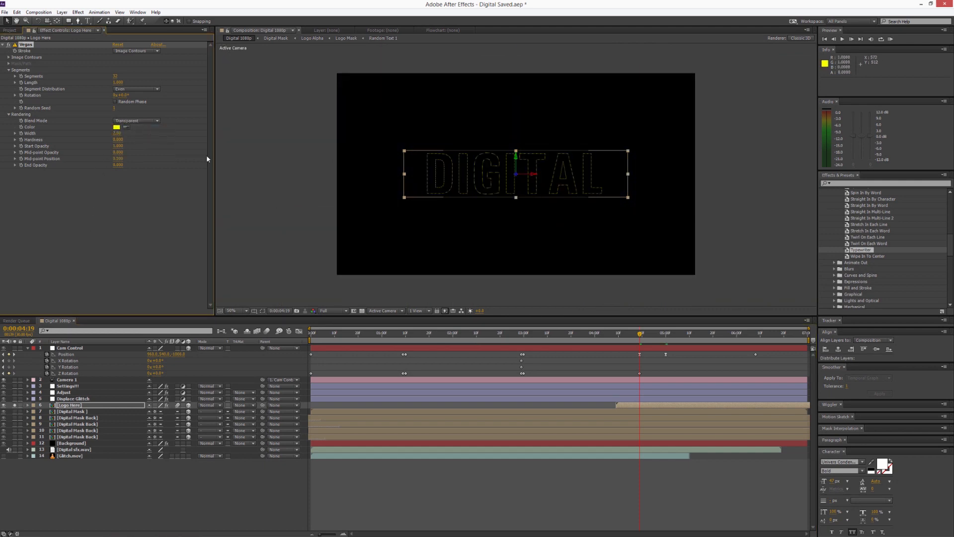
Step: Set Vegas Segments to 1 and keyframe its Length and Rotation, shifting these keyframes and the layer start to 0:00:03:29
{"action": "left_click_drag", "start_coordinate": [117, 80], "coordinate": [108, 76]}
{"action": "left_click", "coordinate": [632, 405]}
{"action": "key", "text": "u"}
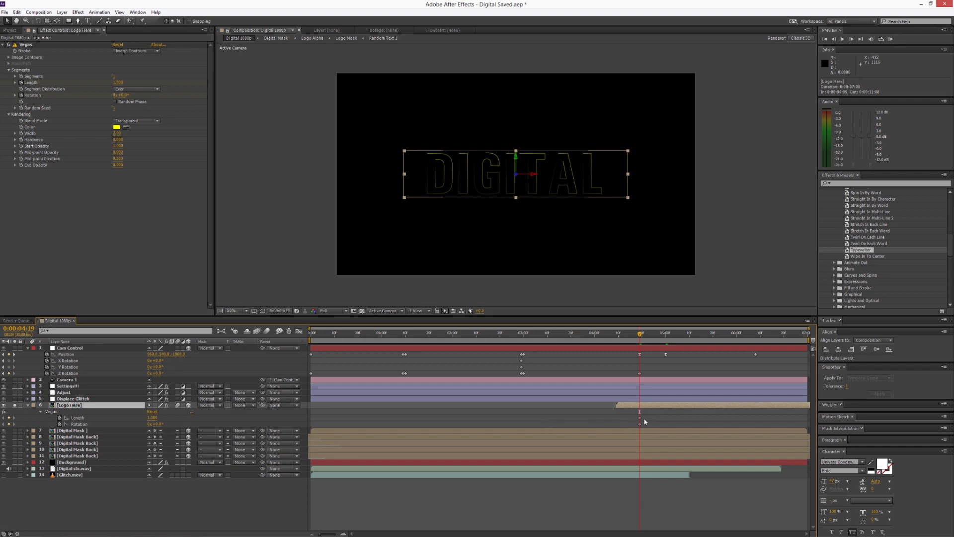
{"action": "left_click_drag", "start_coordinate": [643, 407], "coordinate": [593, 422]}
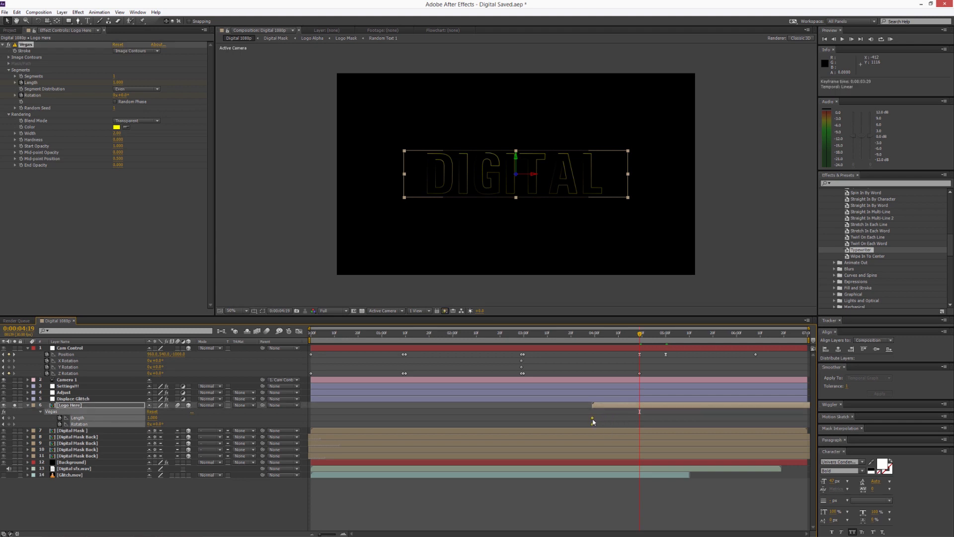
Step: Keyframe Vegas Length from 0 at the layer start to 1 at 0:00:04:19 and 0 at 0:00:05:08, removing the middle Rotation keyframe
{"action": "left_click", "coordinate": [8, 418]}
{"action": "left_click", "coordinate": [685, 337]}
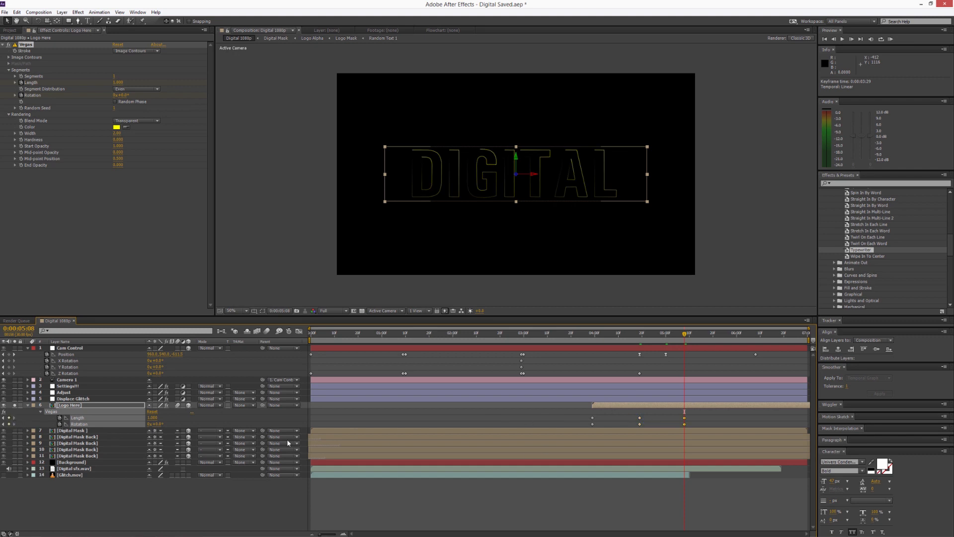
{"action": "left_click_drag", "start_coordinate": [156, 418], "coordinate": [107, 423]}
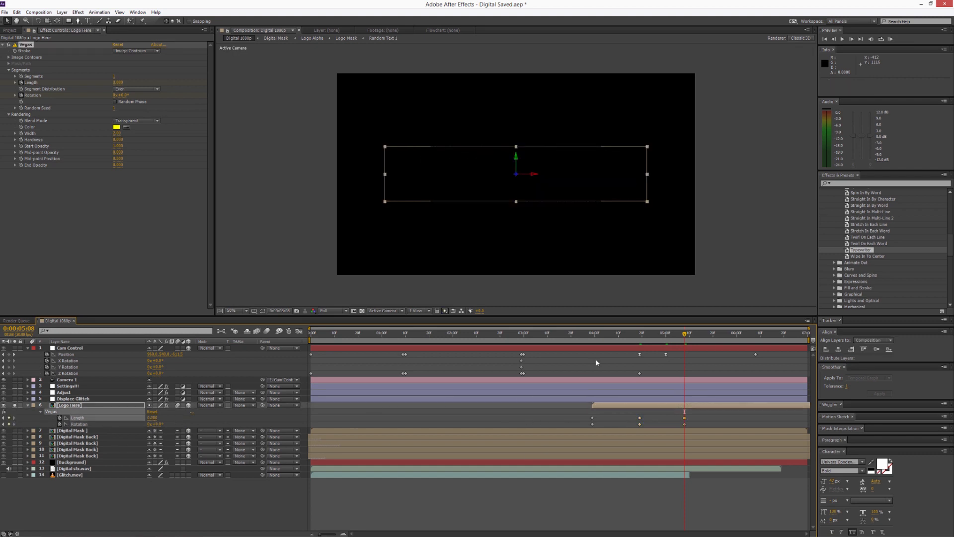
{"action": "left_click", "coordinate": [593, 338]}
{"action": "left_click_drag", "start_coordinate": [153, 419], "coordinate": [108, 422]}
{"action": "left_click", "coordinate": [638, 426]}
Step: Set the Vegas Rotation keyframe at 0:00:05:08 to just over one full turn and scrub through the outline animation
{"action": "left_click", "coordinate": [683, 335]}
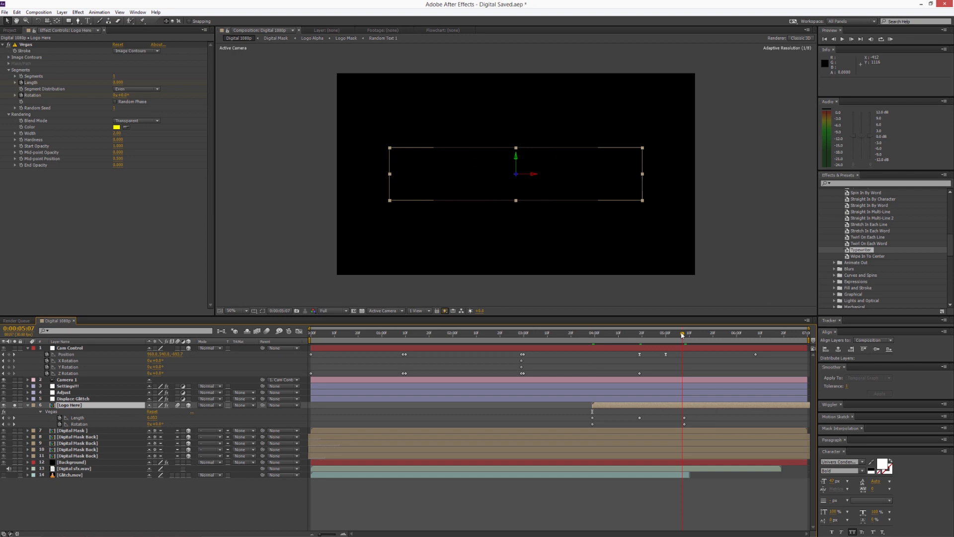
{"action": "left_click_drag", "start_coordinate": [683, 336], "coordinate": [685, 336]}
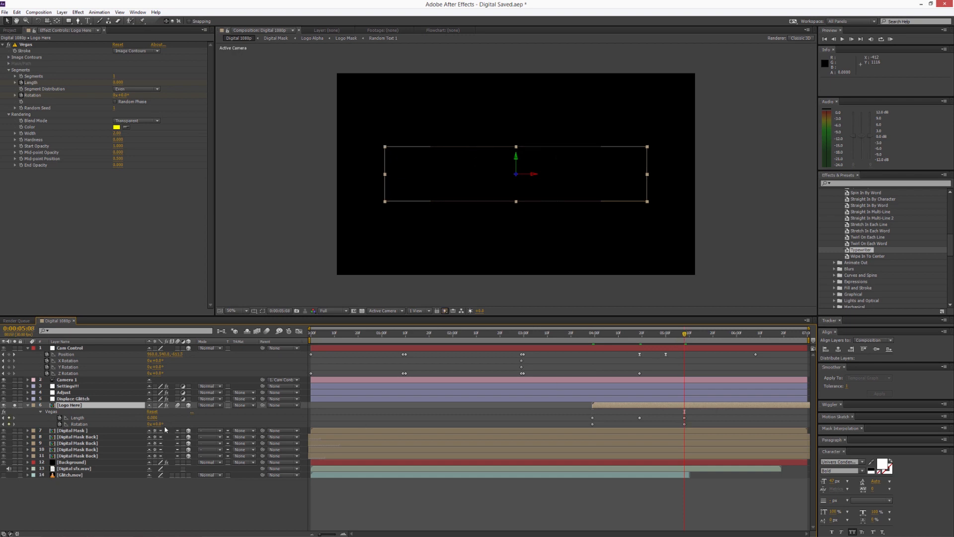
{"action": "left_click_drag", "start_coordinate": [157, 424], "coordinate": [164, 425]}
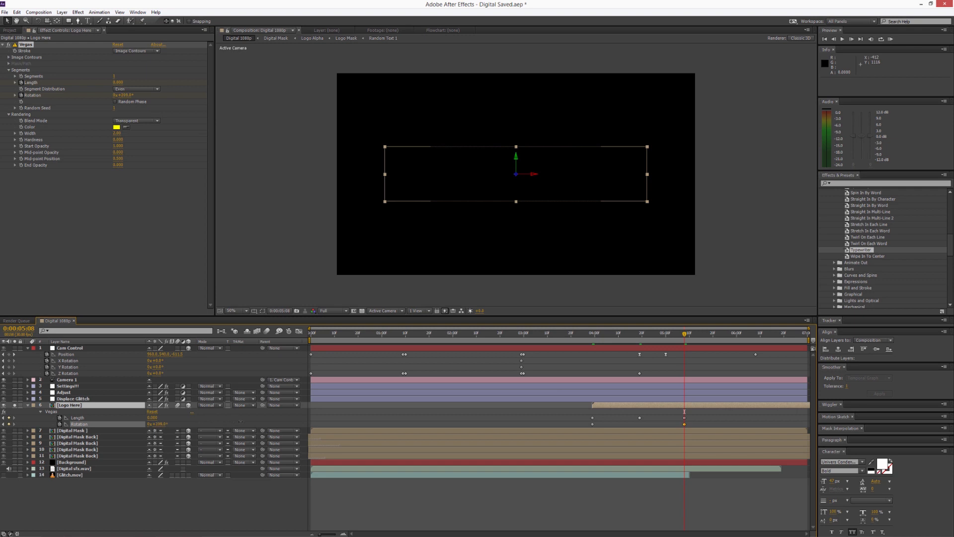
{"action": "key", "text": "i"}
{"action": "left_click_drag", "start_coordinate": [593, 335], "coordinate": [640, 337]}
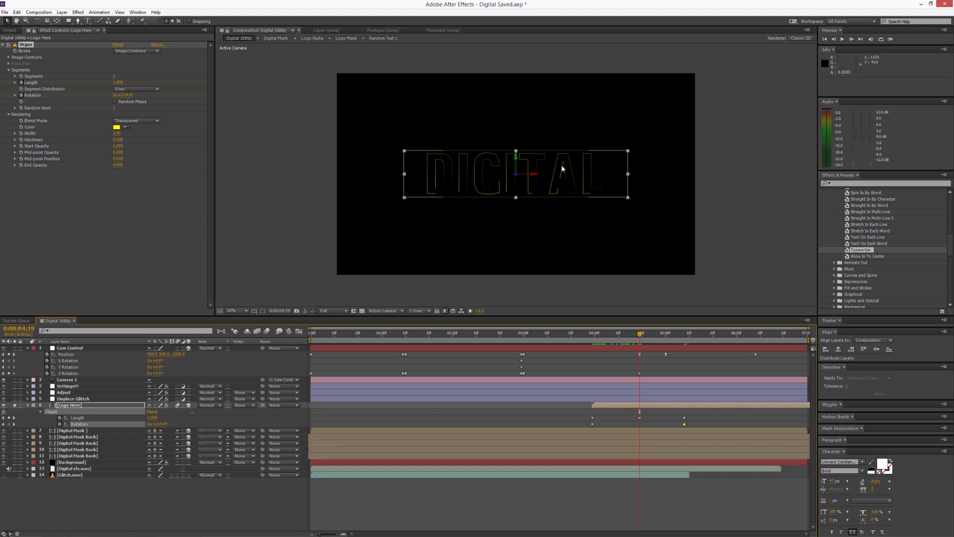
{"action": "left_click_drag", "start_coordinate": [637, 339], "coordinate": [670, 344]}
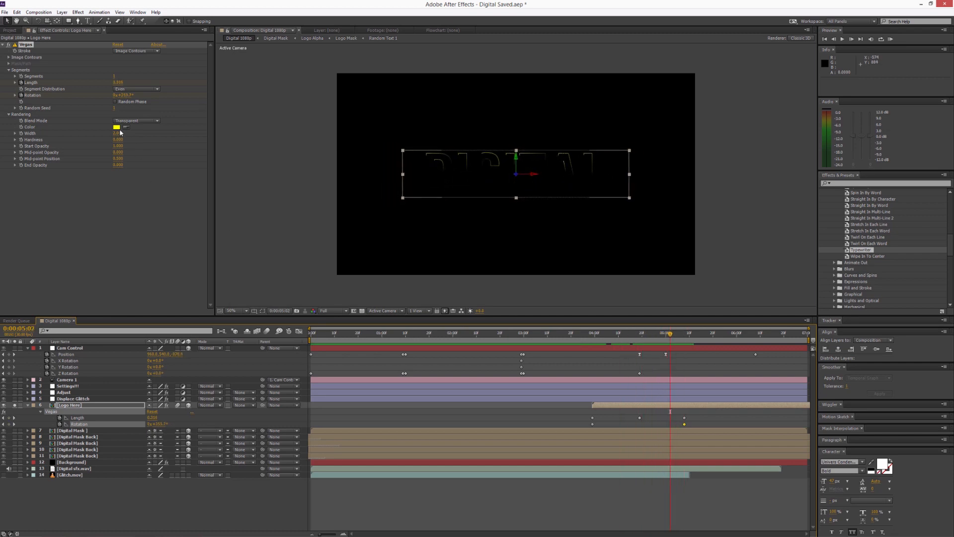
{"action": "left_click", "coordinate": [116, 127]}
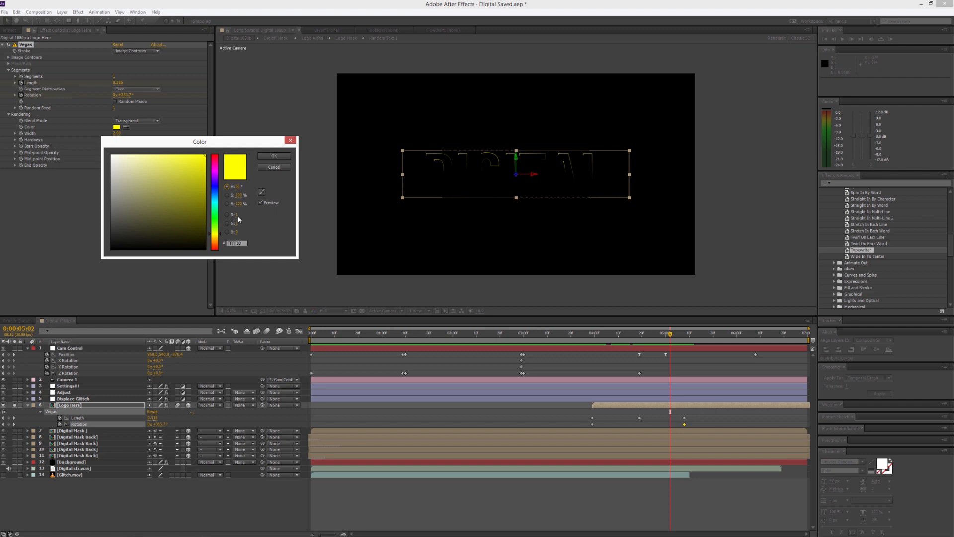
{"action": "left_click_drag", "start_coordinate": [237, 223], "coordinate": [256, 222]}
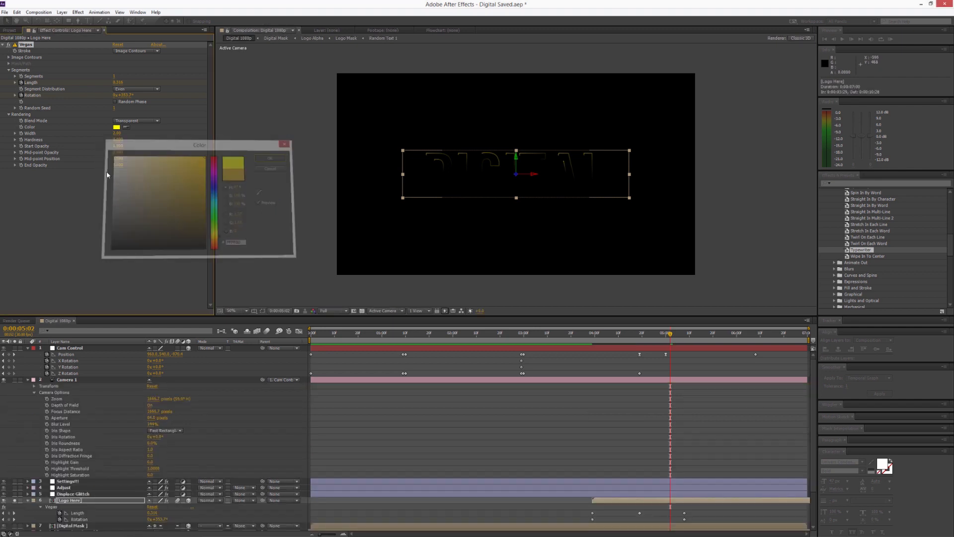
{"action": "left_click", "coordinate": [274, 167]}
Step: Apply a Stylize Glow effect to the Logo Here layer after Vegas and scrub through the glowing outline
{"action": "right_click", "coordinate": [91, 191]}
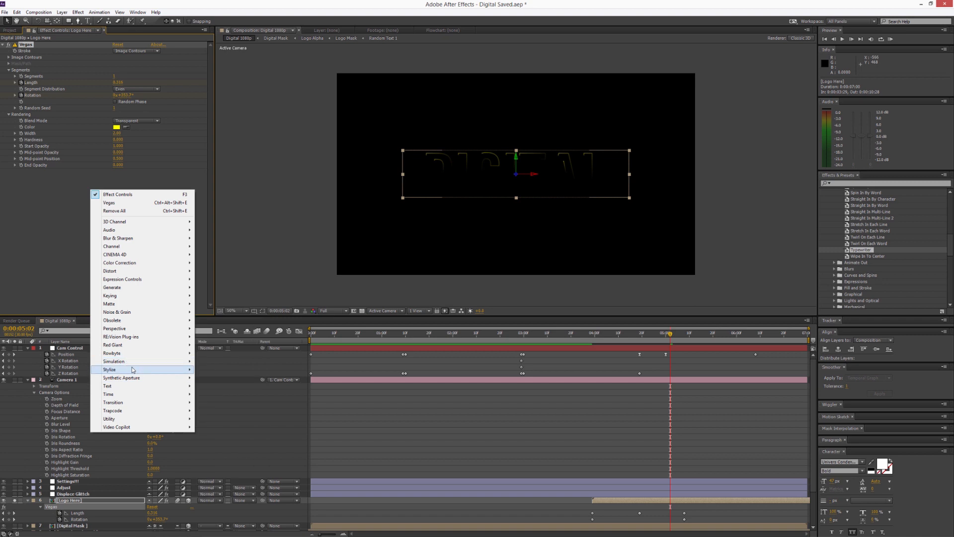
{"action": "mouse_move", "coordinate": [122, 370]}
{"action": "left_click", "coordinate": [223, 304]}
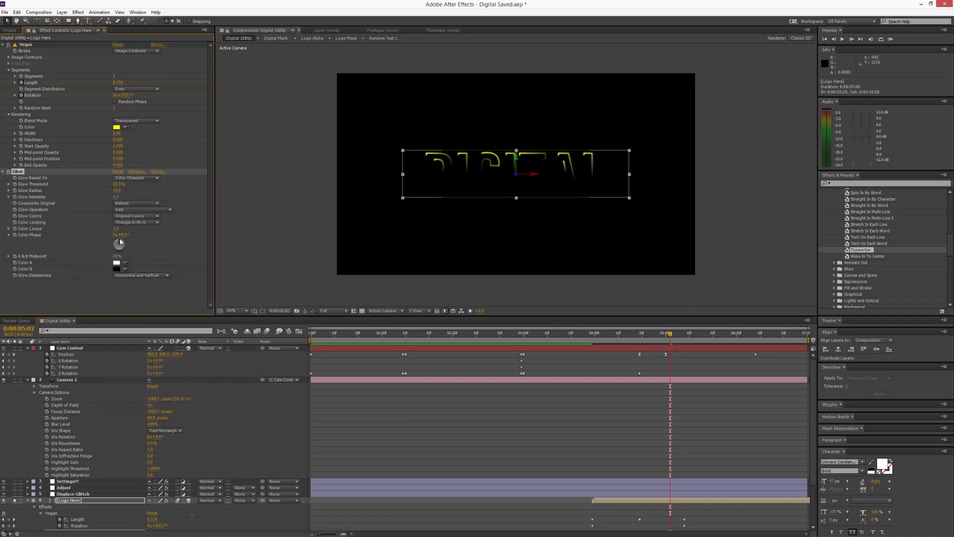
{"action": "left_click_drag", "start_coordinate": [655, 336], "coordinate": [748, 336]}
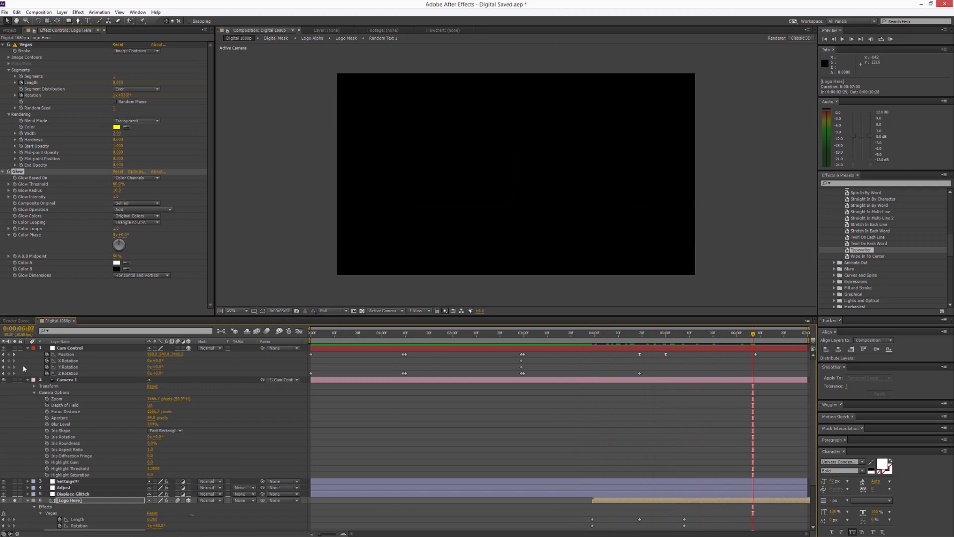
Step: Collapse the expanded Cam Control, Camera 1 and Logo Here properties and view the full composition unsoloed at 0:00:03:23
{"action": "left_click", "coordinate": [27, 347]}
{"action": "left_click", "coordinate": [27, 354]}
{"action": "left_click", "coordinate": [28, 380]}
{"action": "left_click_drag", "start_coordinate": [547, 333], "coordinate": [578, 333]}
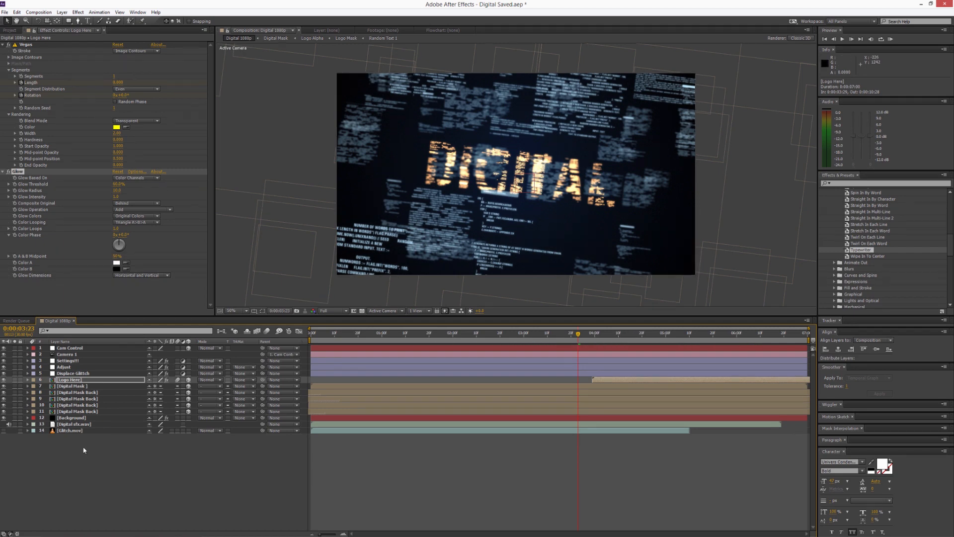
Step: Duplicate the Background layer, move the copy directly above Displace Glitch and delete all of its effects
{"action": "left_click", "coordinate": [83, 419]}
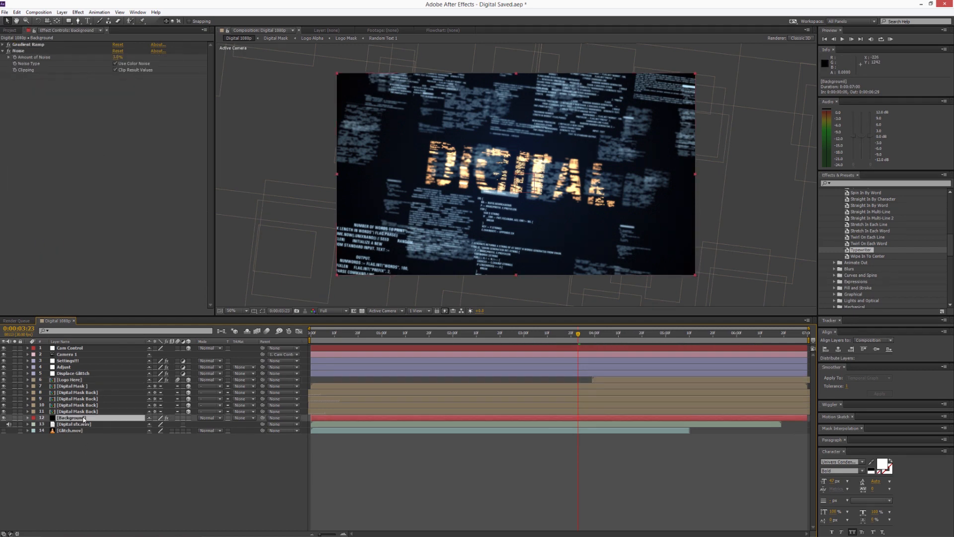
{"action": "key", "text": "ctrl+d"}
{"action": "left_click_drag", "start_coordinate": [84, 418], "coordinate": [80, 370]}
{"action": "left_click", "coordinate": [28, 44]}
{"action": "left_click", "coordinate": [28, 101], "text": "shift"}
{"action": "key", "text": "Delete"}
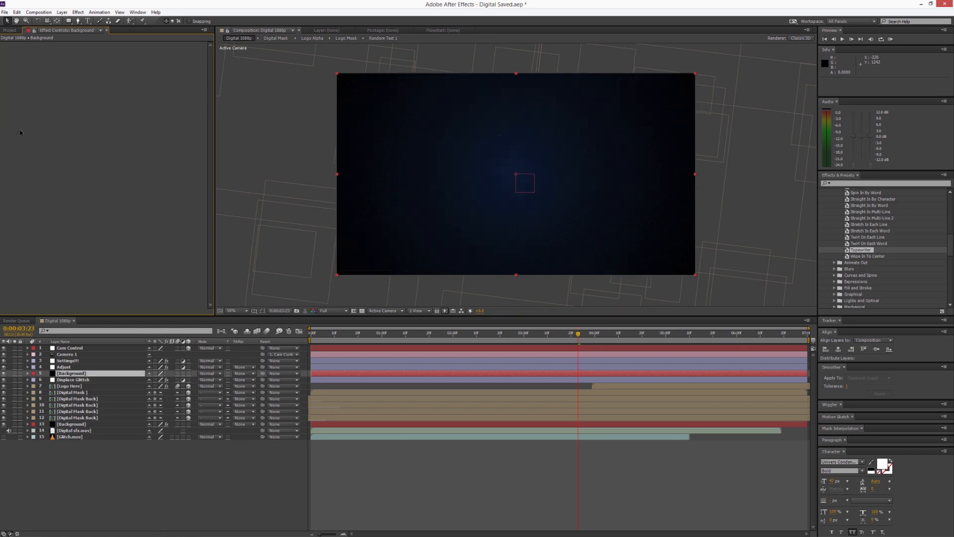
Step: Add a full-frame elliptical mask to the duplicated Background layer and set its mask mode to Subtract
{"action": "left_click_drag", "start_coordinate": [69, 21], "coordinate": [97, 37]}
{"action": "double_click", "coordinate": [68, 21]}
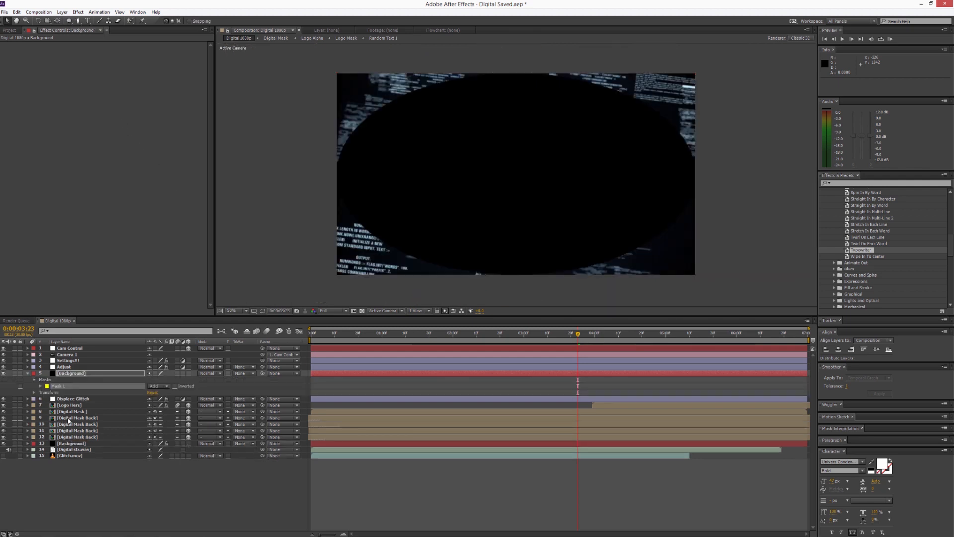
{"action": "left_click", "coordinate": [158, 386]}
{"action": "left_click", "coordinate": [159, 408]}
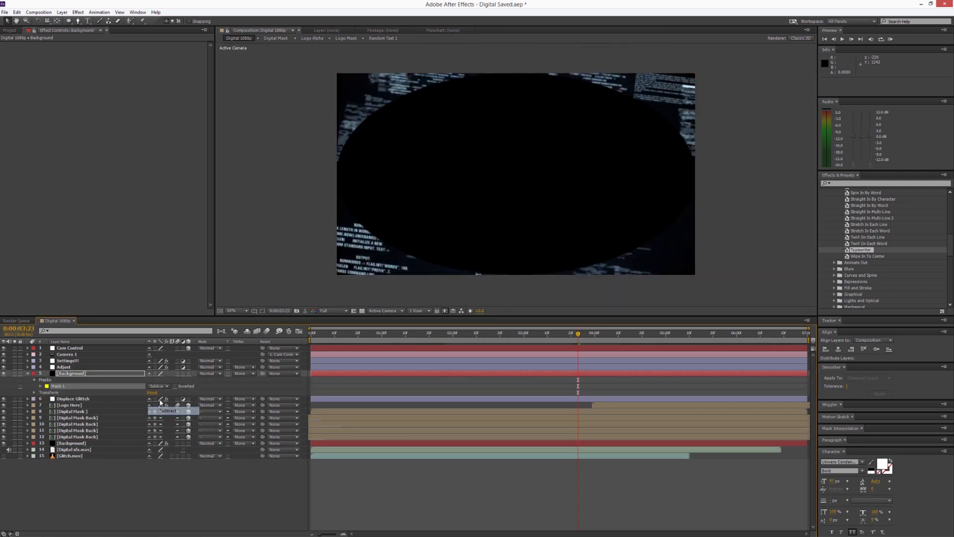
Step: Heavily feather the subtractive mask on the duplicated Background layer to soften the dark ellipse's edge
{"action": "key", "text": "f"}
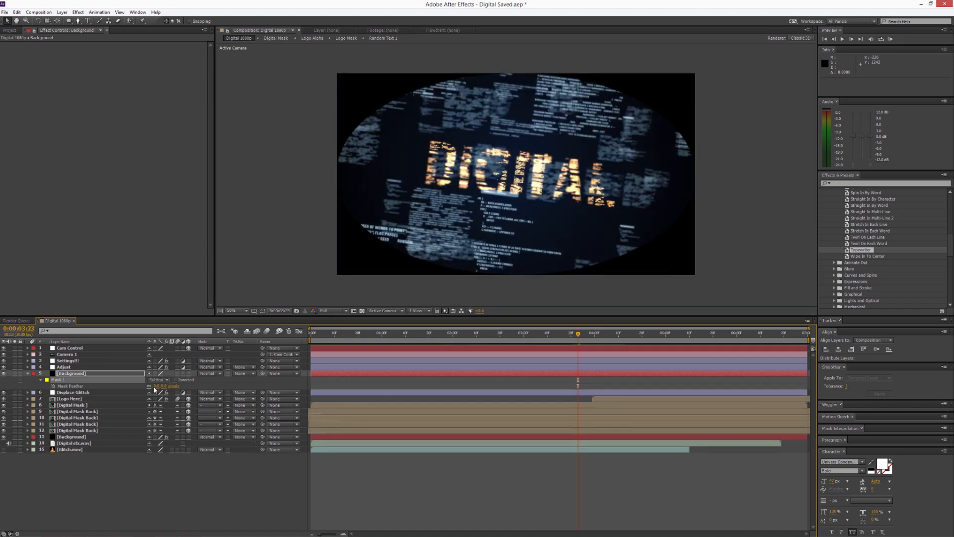
{"action": "left_click", "coordinate": [108, 385]}
{"action": "left_click_drag", "start_coordinate": [158, 386], "coordinate": [261, 386]}
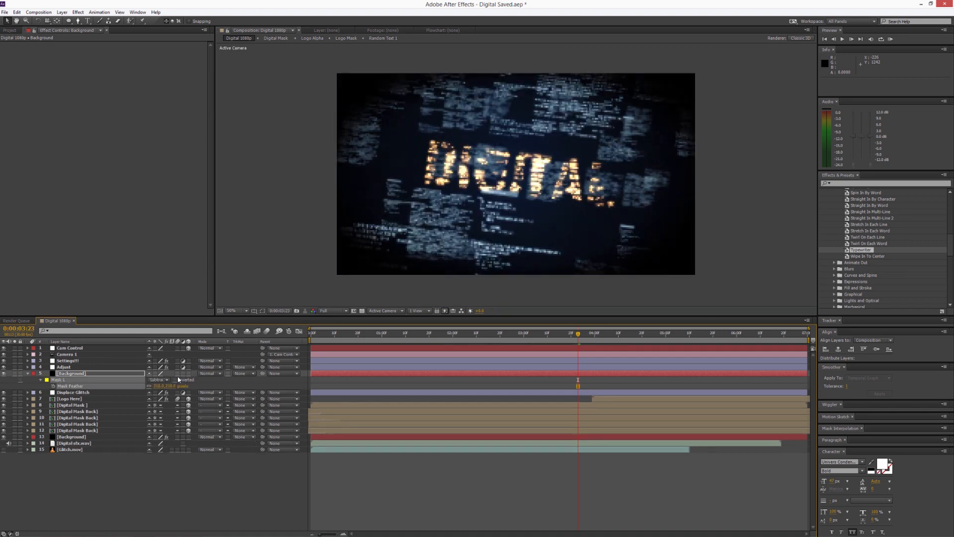
Step: Lower the opacity of the masked Background copy to make the darkened frame edges subtler
{"action": "left_click", "coordinate": [92, 374]}
{"action": "key", "text": "t"}
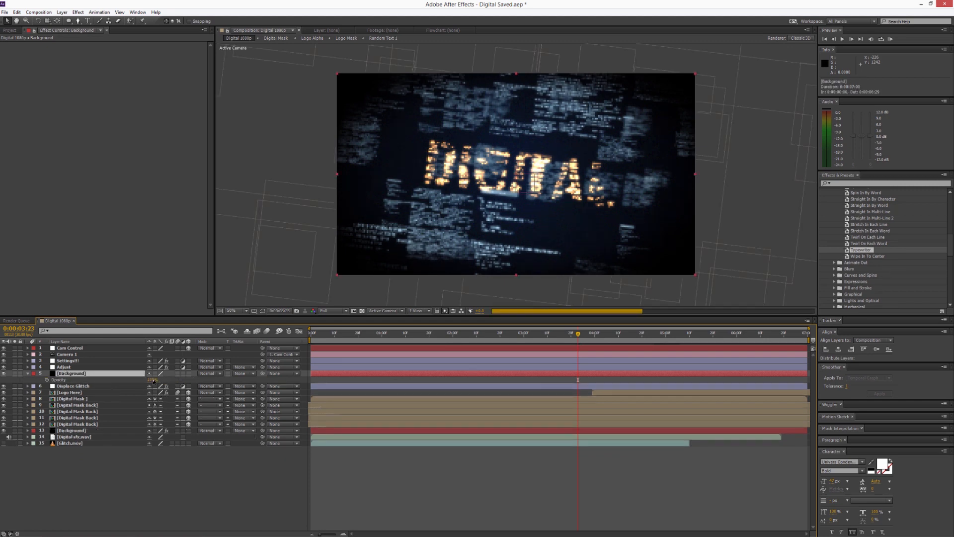
{"action": "type", "text": "20"}
{"action": "key", "text": "Return"}
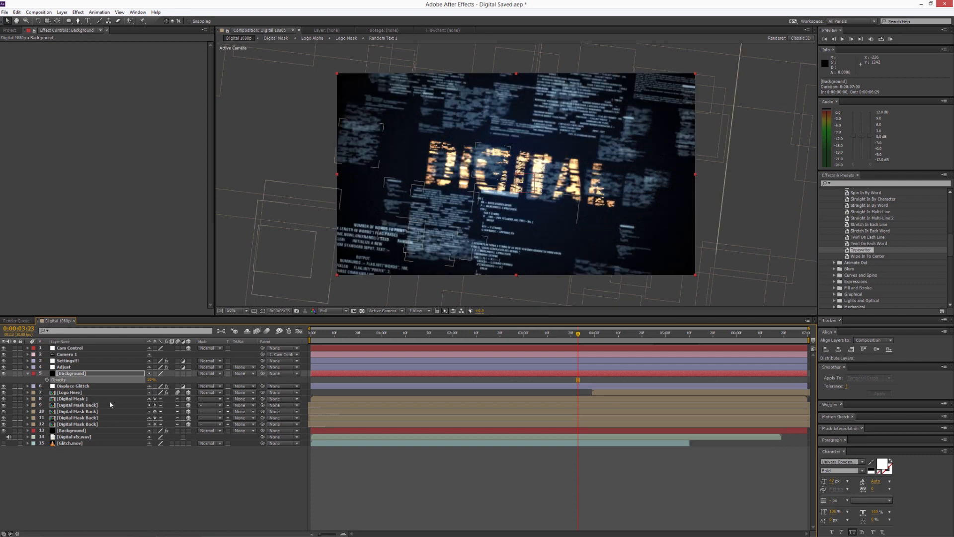
Step: Rename the masked Background copy as Vignette and deselect it
{"action": "key", "text": "Return"}
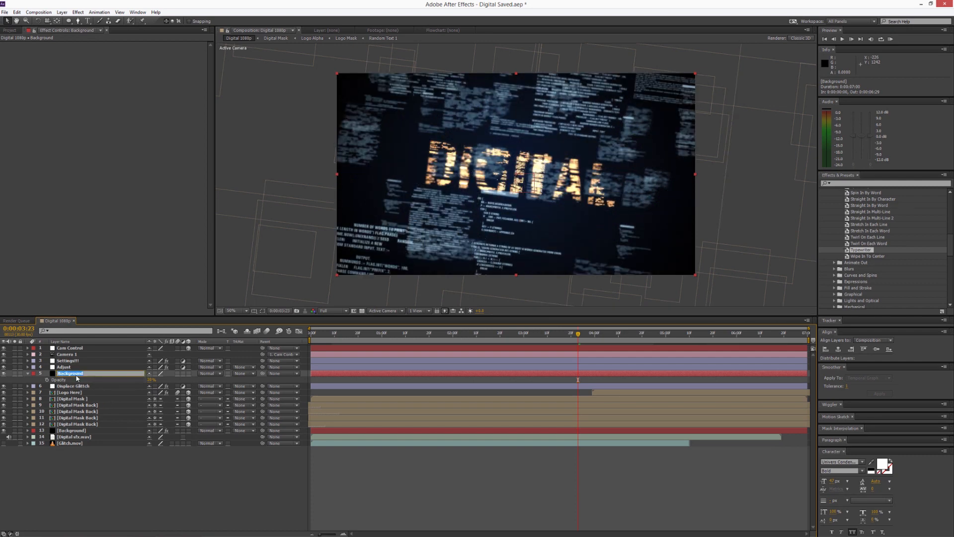
{"action": "type", "text": "Vignette"}
{"action": "key", "text": "Return"}
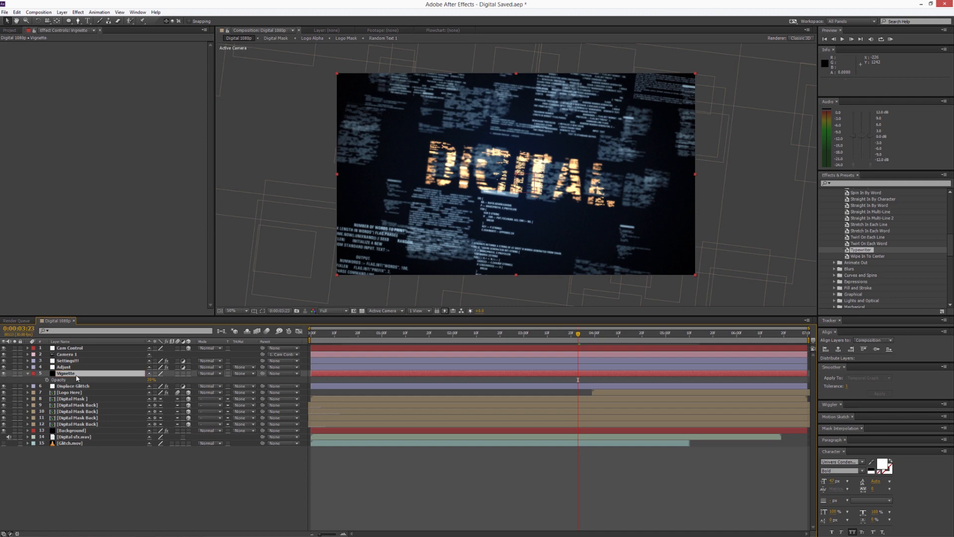
{"action": "left_click", "coordinate": [98, 479]}
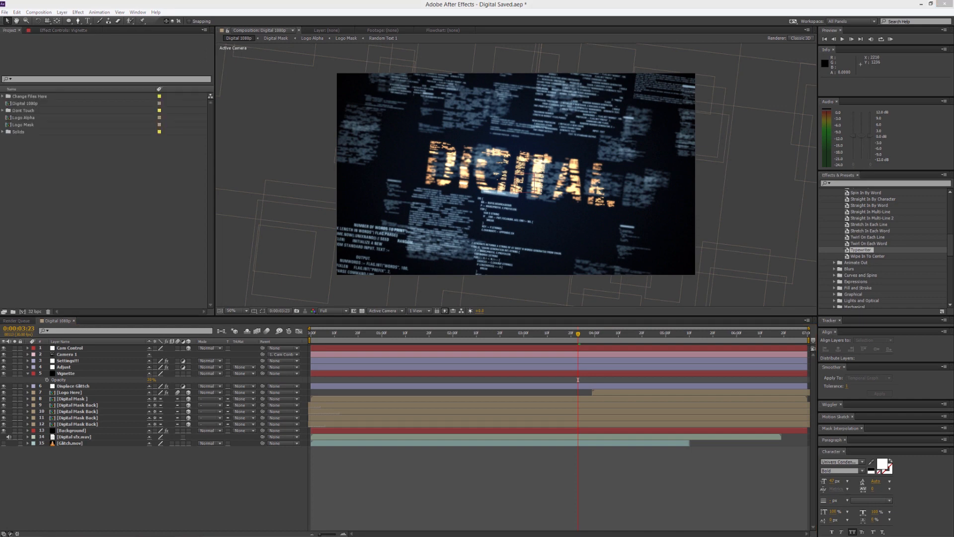
Step: Move the Logo Alpha and Logo Mask comps into the Comps subfolder of the Dont Touch project folder
{"action": "left_click", "coordinate": [24, 118]}
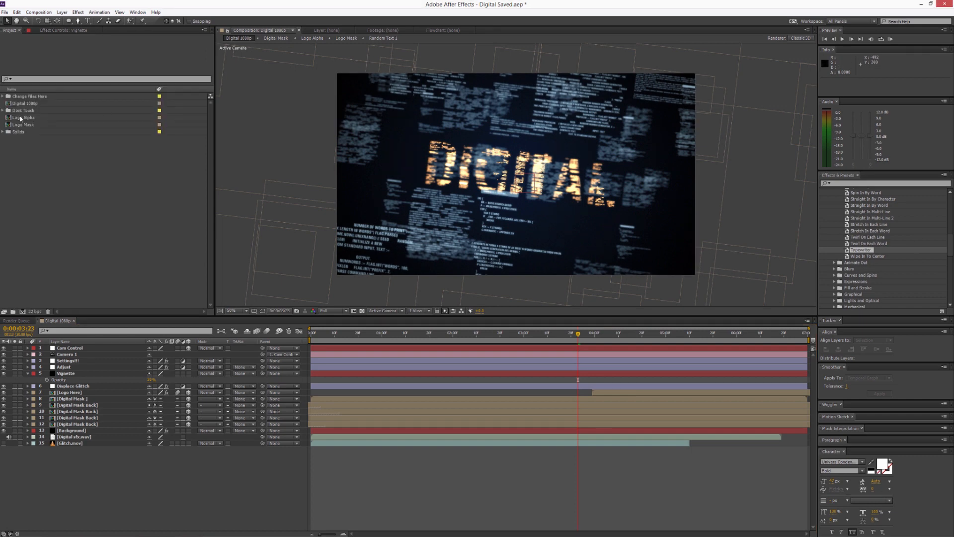
{"action": "left_click", "coordinate": [38, 125], "text": "shift"}
{"action": "left_click_drag", "start_coordinate": [26, 125], "coordinate": [25, 111]}
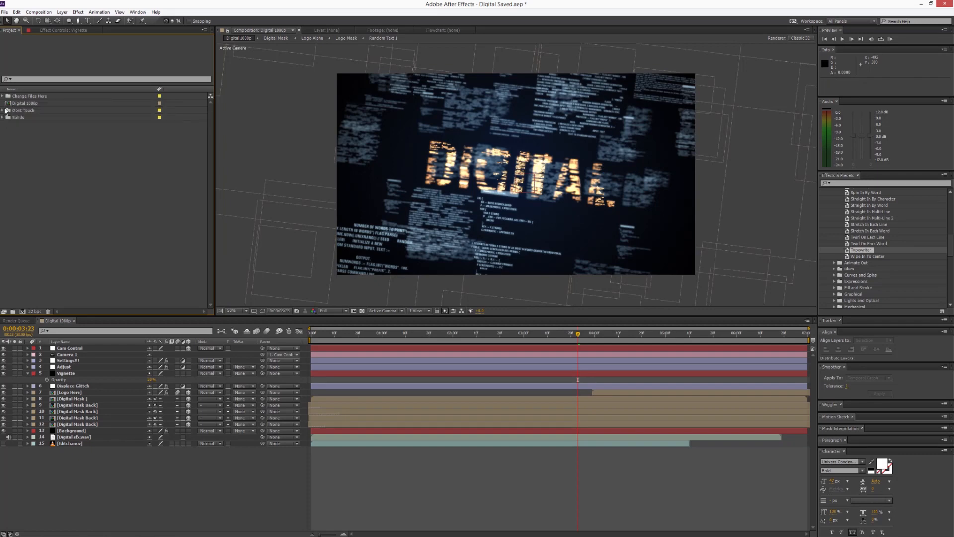
{"action": "left_click", "coordinate": [9, 118]}
{"action": "left_click", "coordinate": [30, 124]}
{"action": "left_click", "coordinate": [30, 132], "text": "shift"}
{"action": "left_click_drag", "start_coordinate": [30, 130], "coordinate": [29, 119]}
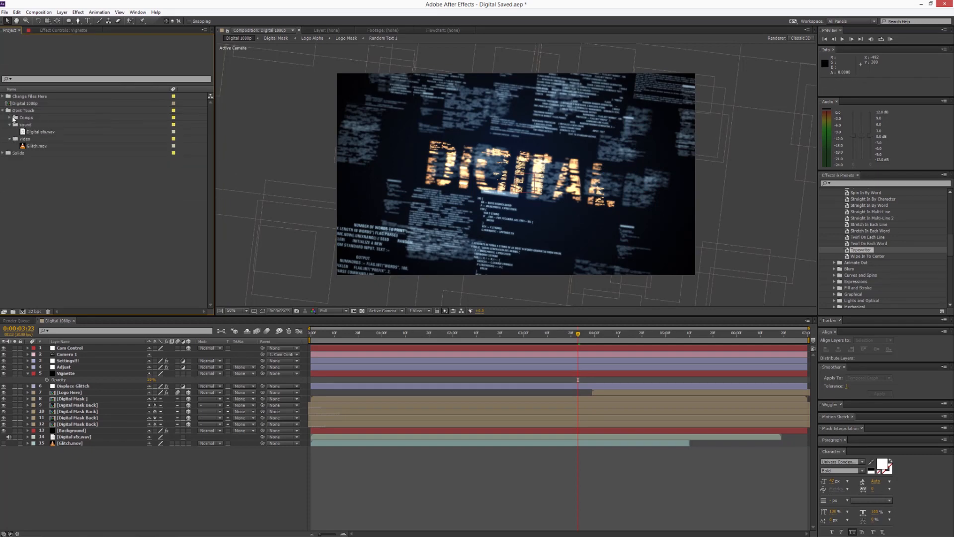
Step: Collapse the sound and video subfolders, move the Solids folder into Dont Touch and collapse that folder
{"action": "left_click", "coordinate": [10, 124]}
{"action": "left_click", "coordinate": [9, 131]}
{"action": "left_click", "coordinate": [19, 139]}
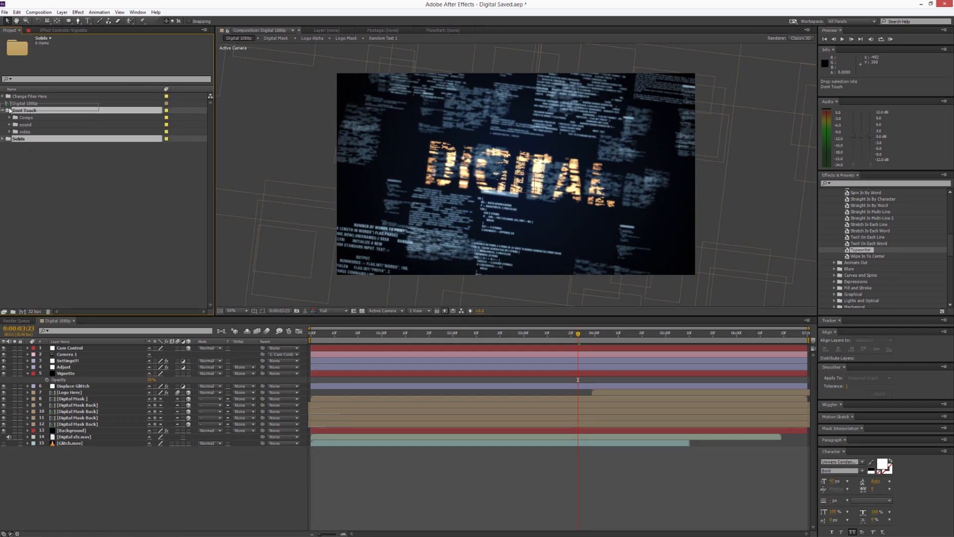
{"action": "left_click_drag", "start_coordinate": [15, 141], "coordinate": [18, 111]}
{"action": "left_click", "coordinate": [2, 110]}
{"action": "left_click", "coordinate": [16, 104]}
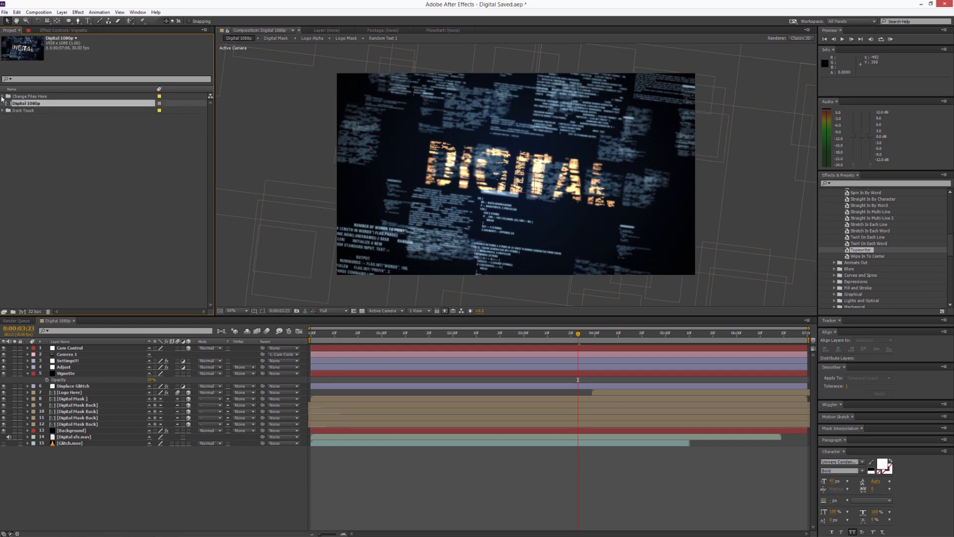
{"action": "left_click", "coordinate": [46, 150]}
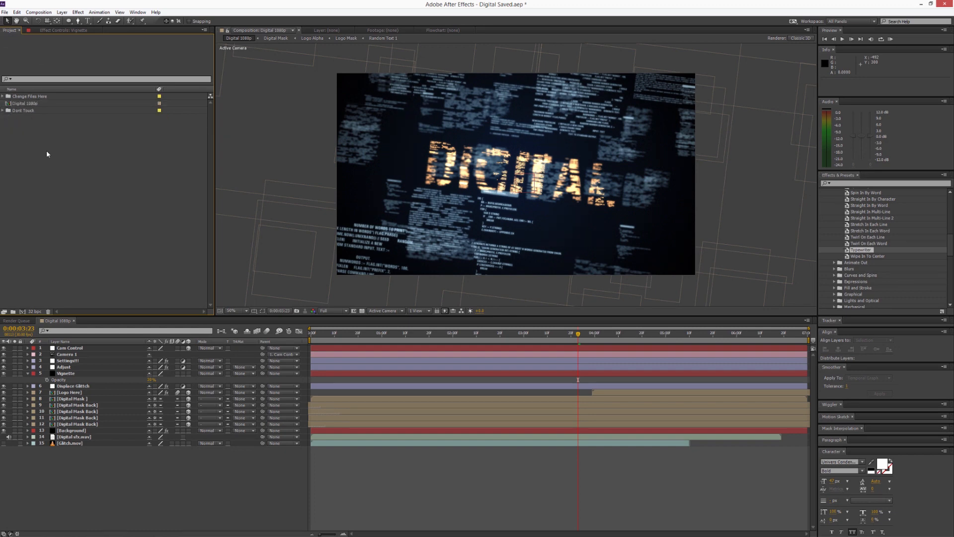